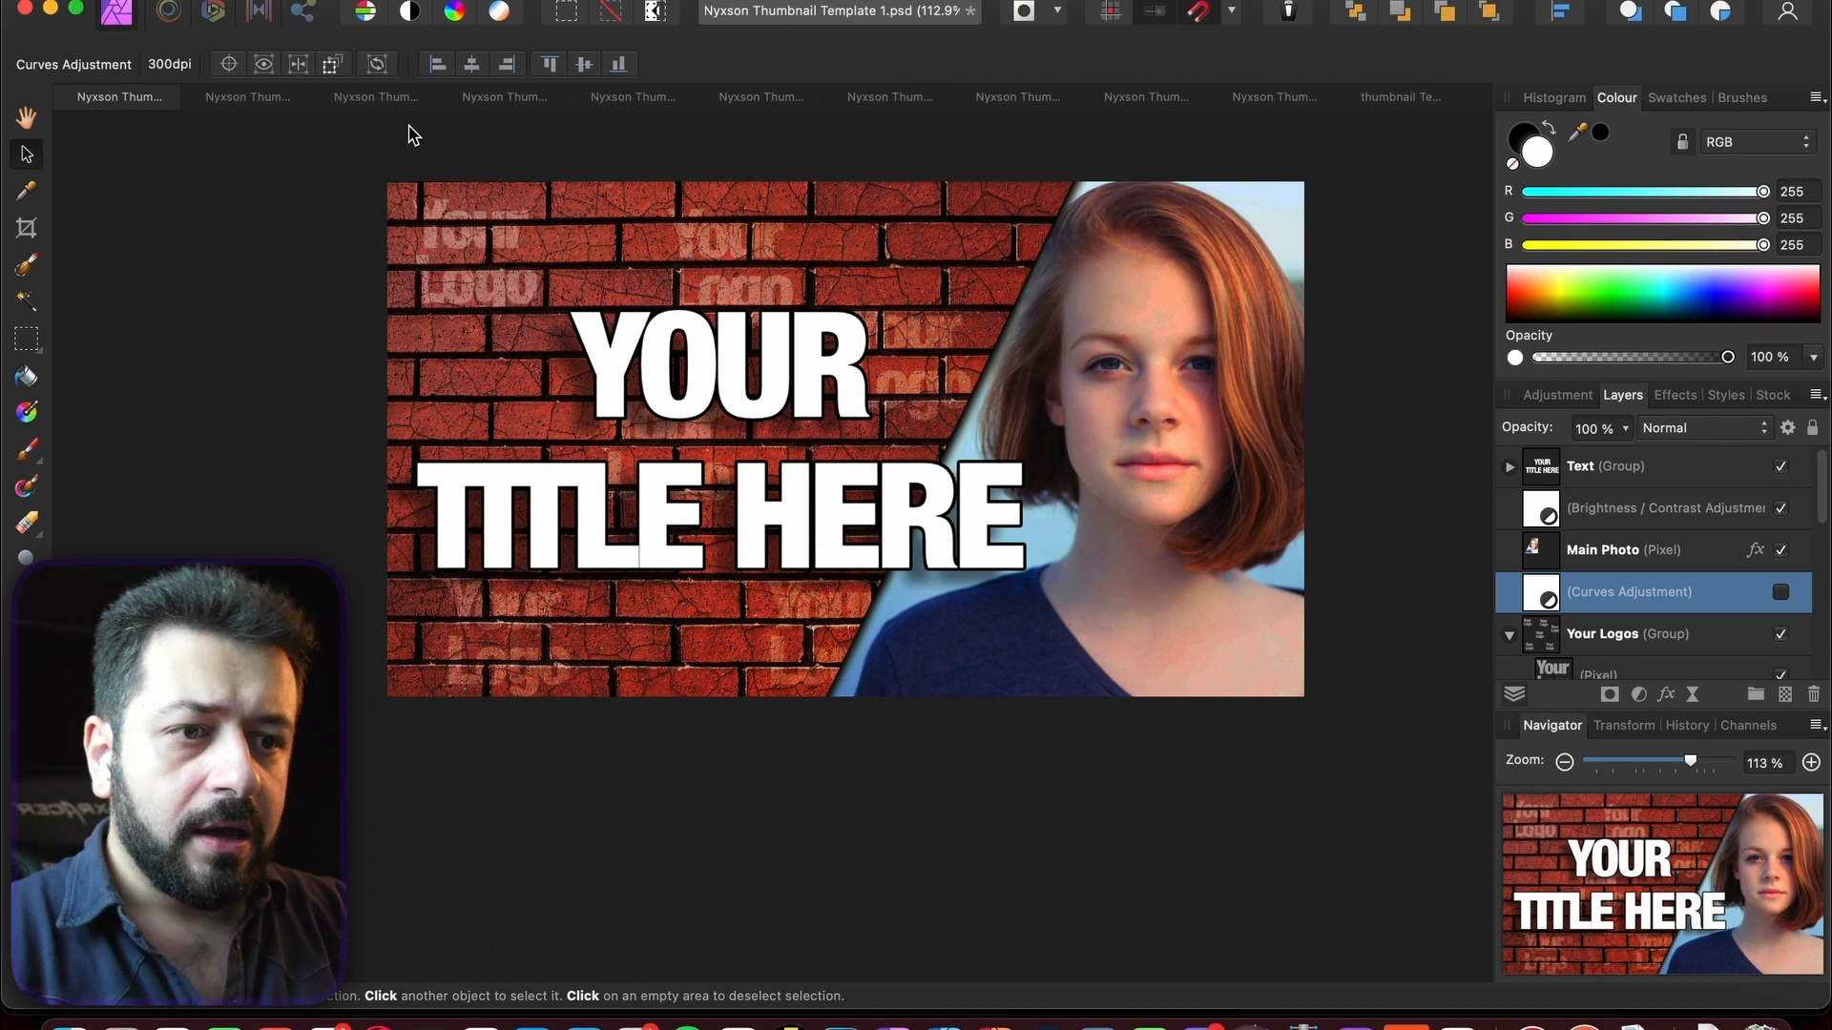
# - Look through the fourth and Dark & Moody templates, then return to YOUR TITLE HERE
pyautogui.click(486, 98)
pyautogui.click(625, 99)
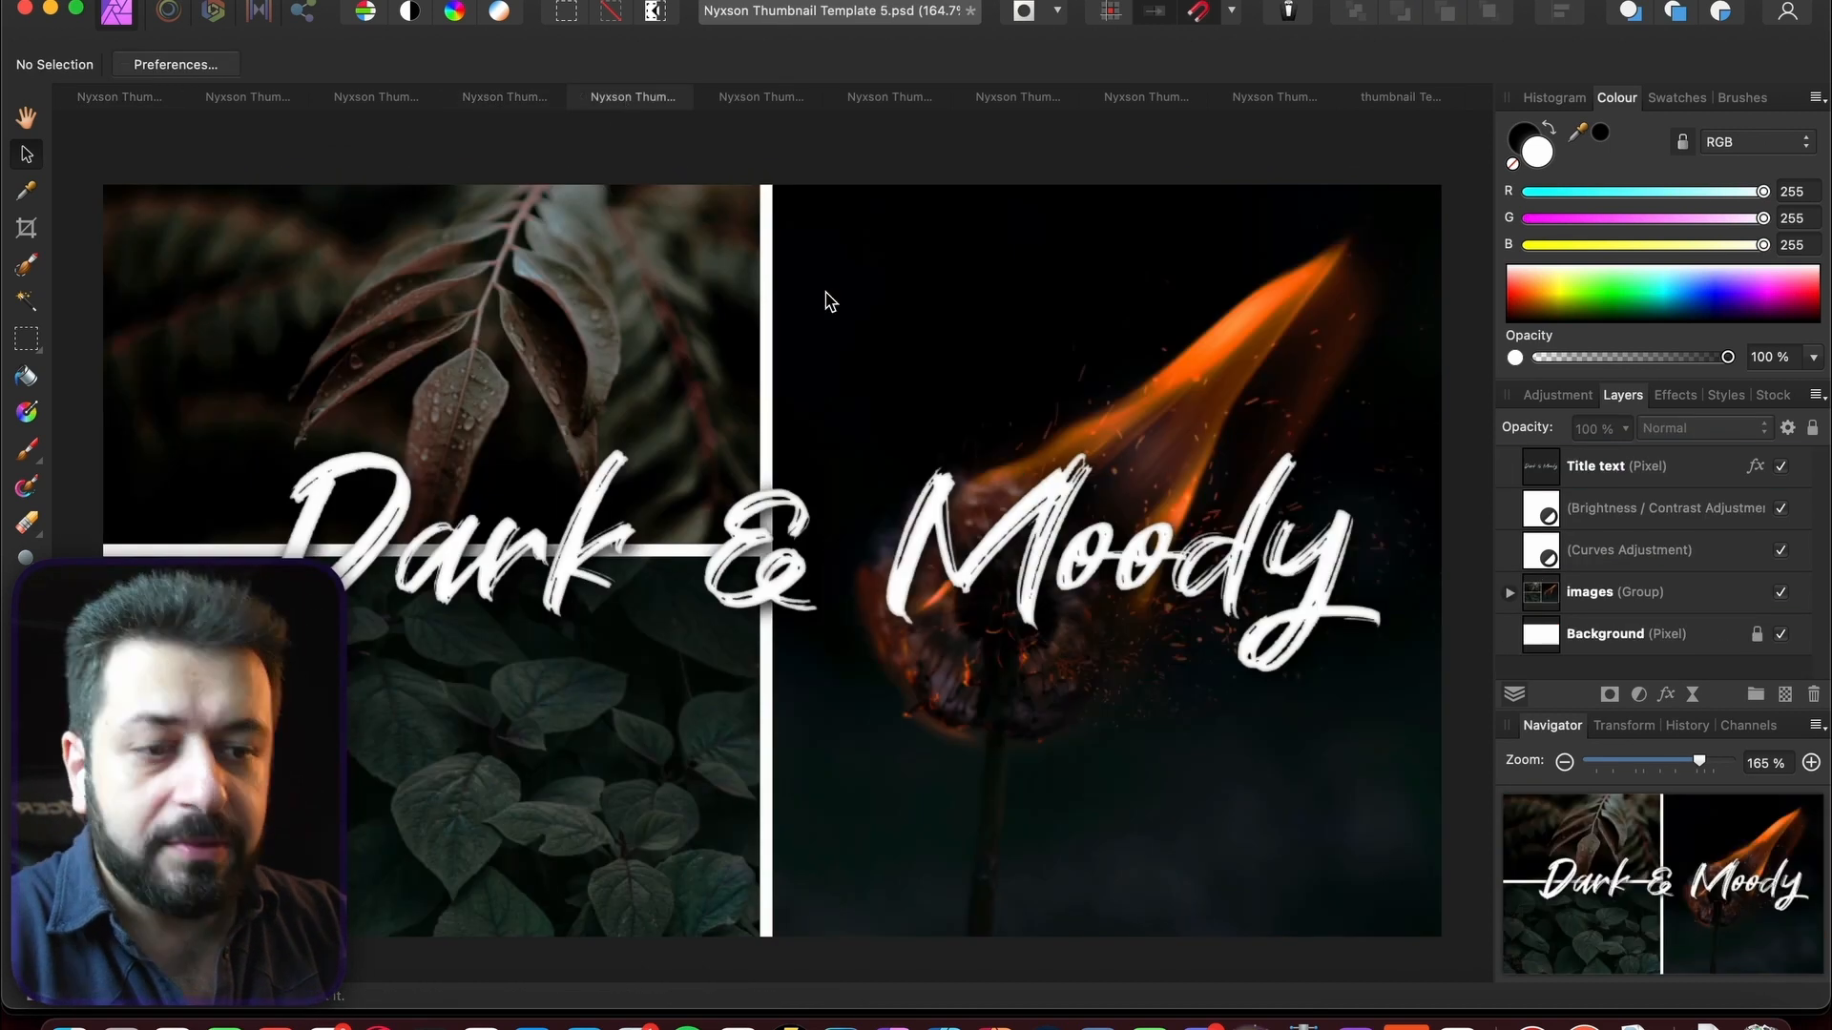
pyautogui.scroll(-3, 829, 301)
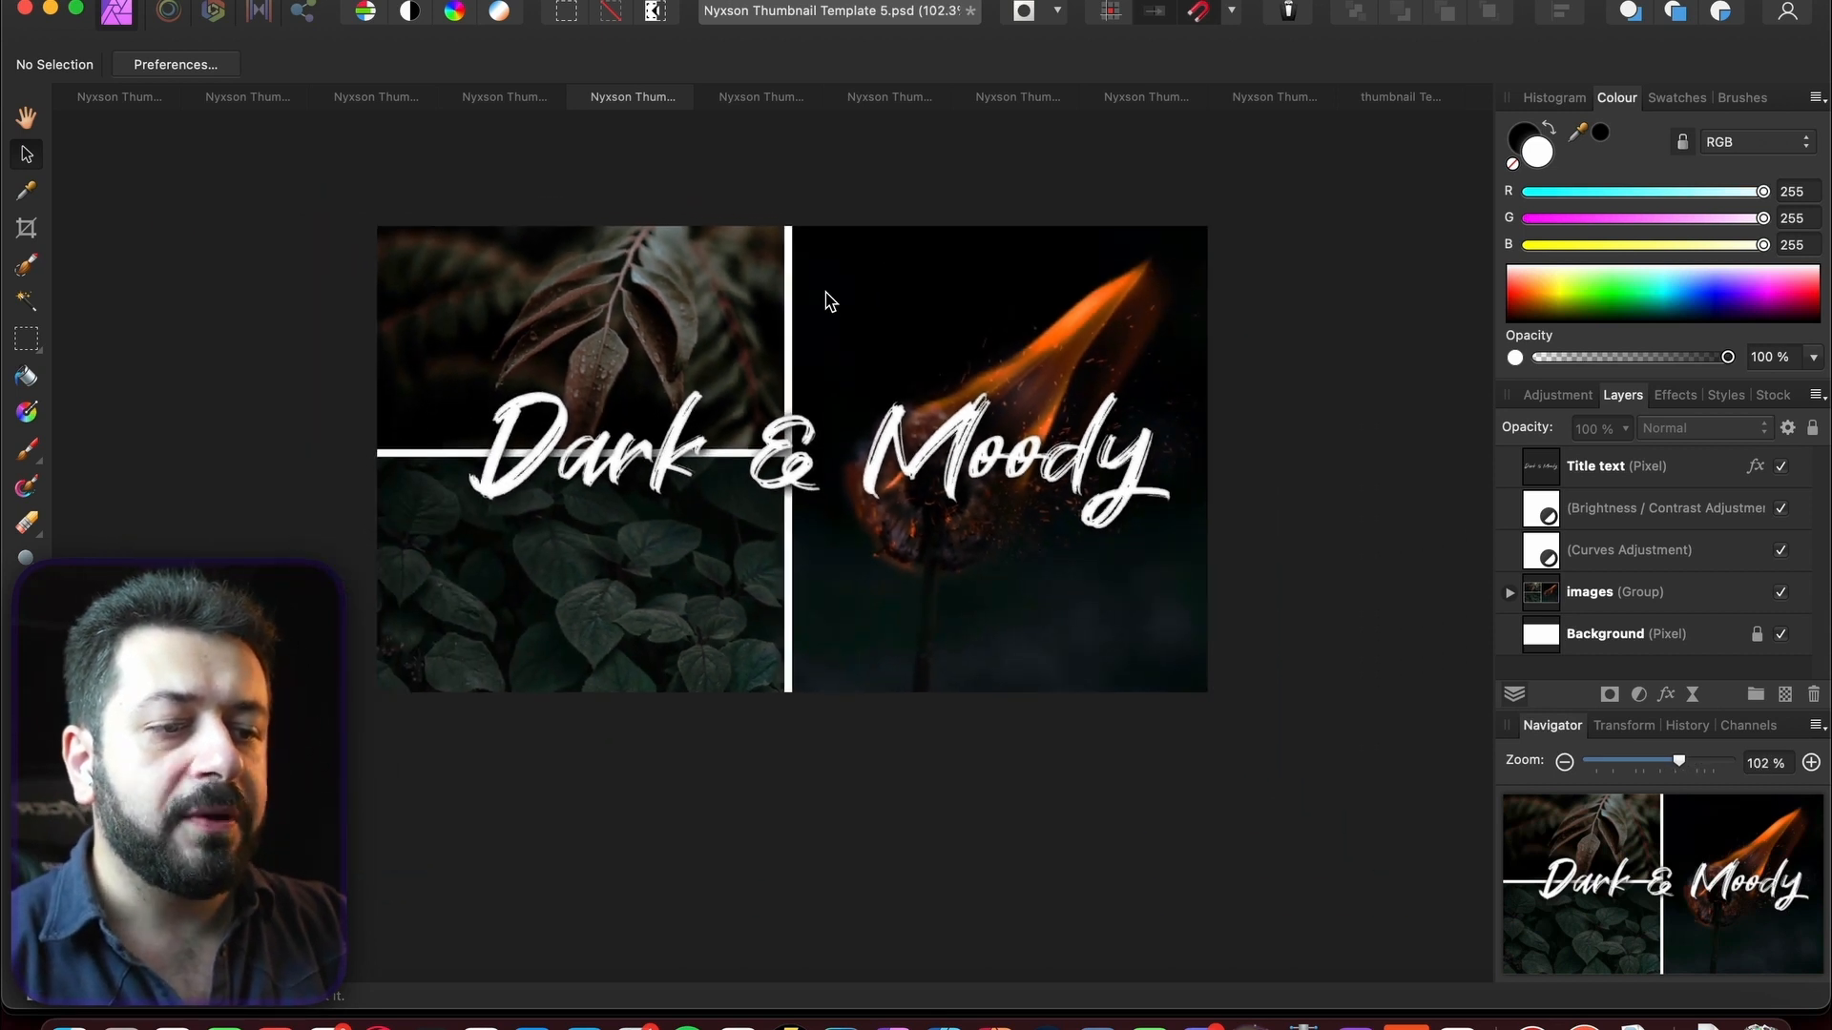
pyautogui.hscroll(-2, 829, 301)
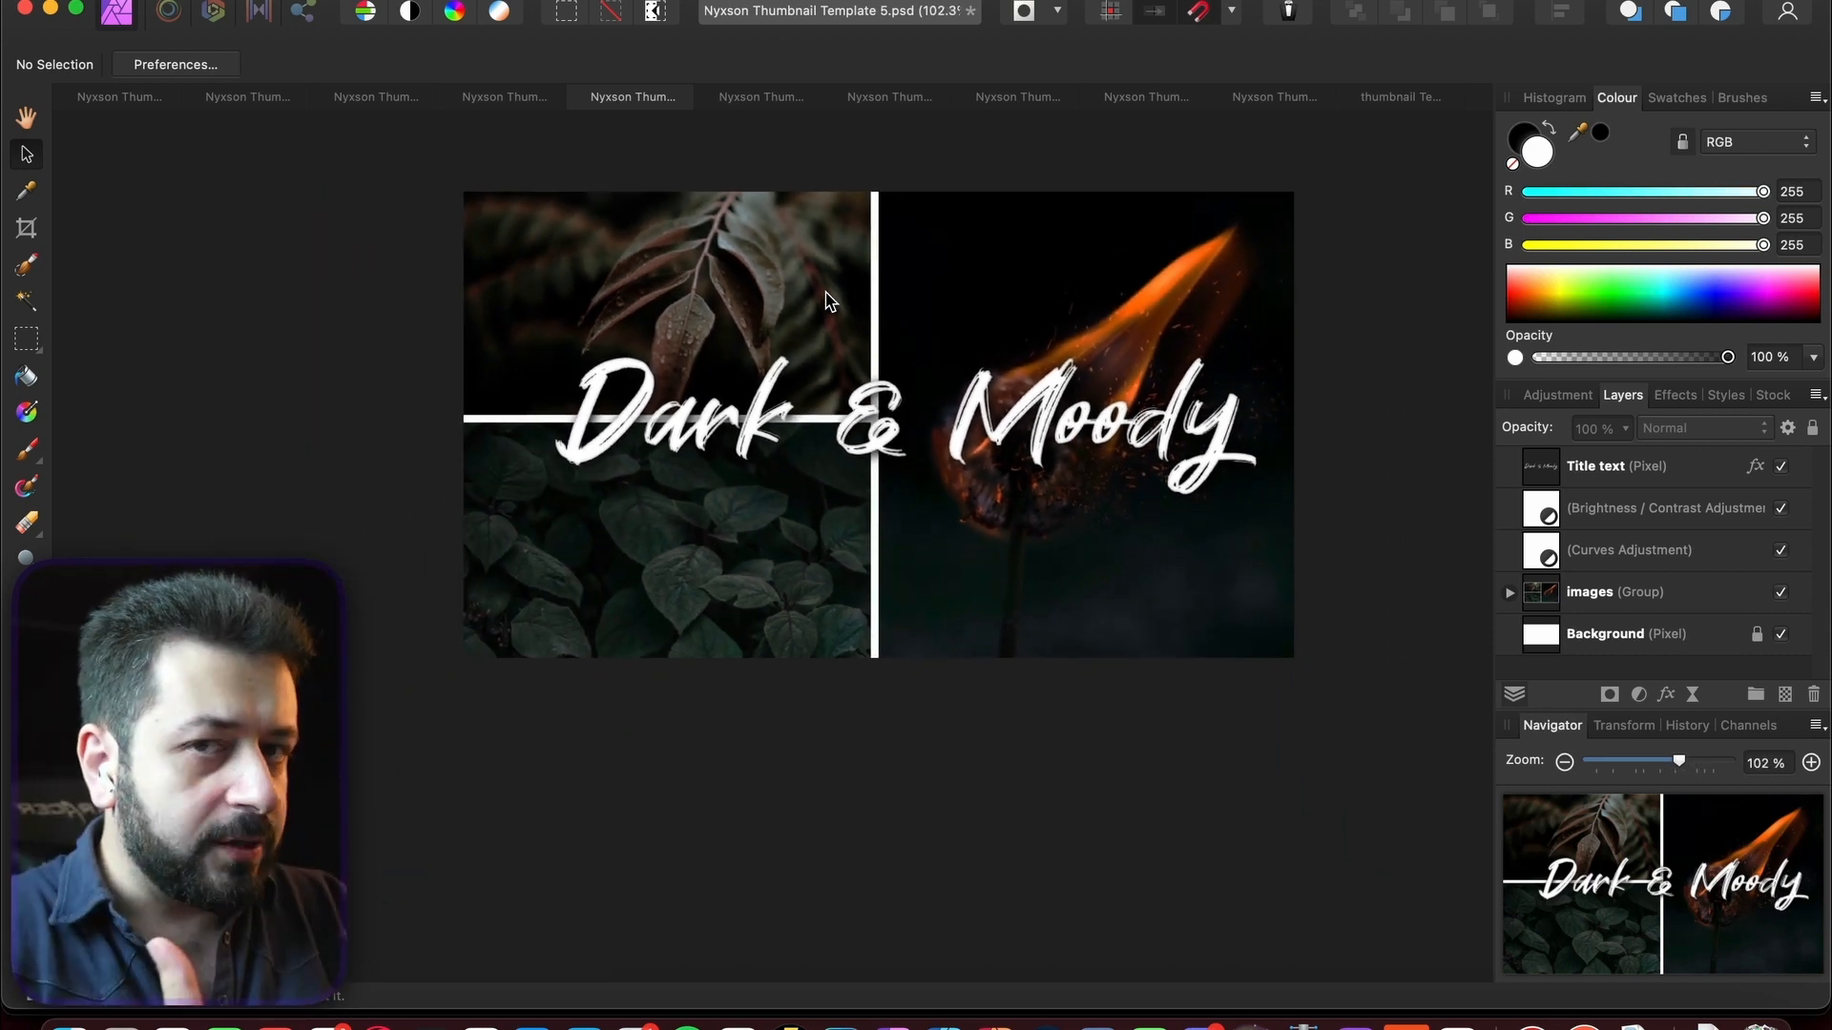
pyautogui.click(104, 96)
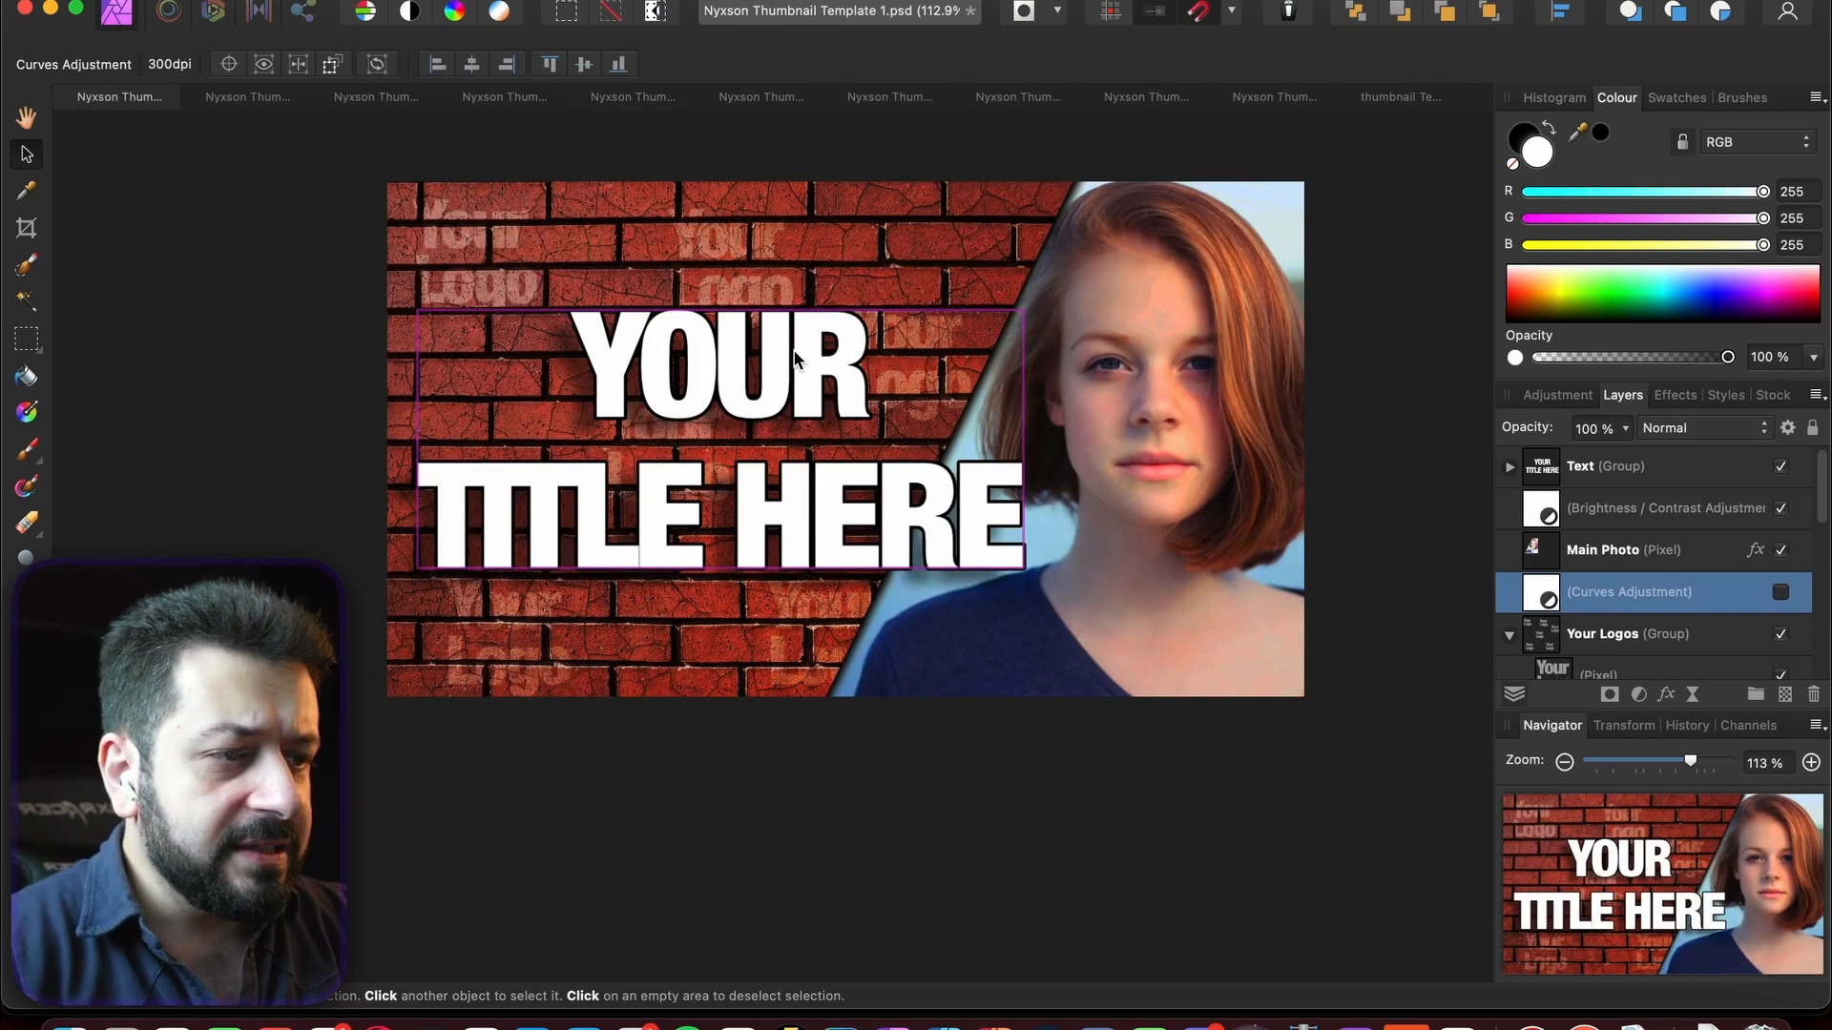
# - Select the DSC02473 photo layer in the EDIT FASTER BETTER thumbnail, then go back to YOUR TITLE HERE
pyautogui.click(1387, 103)
pyautogui.scroll(-5, 1619, 611)
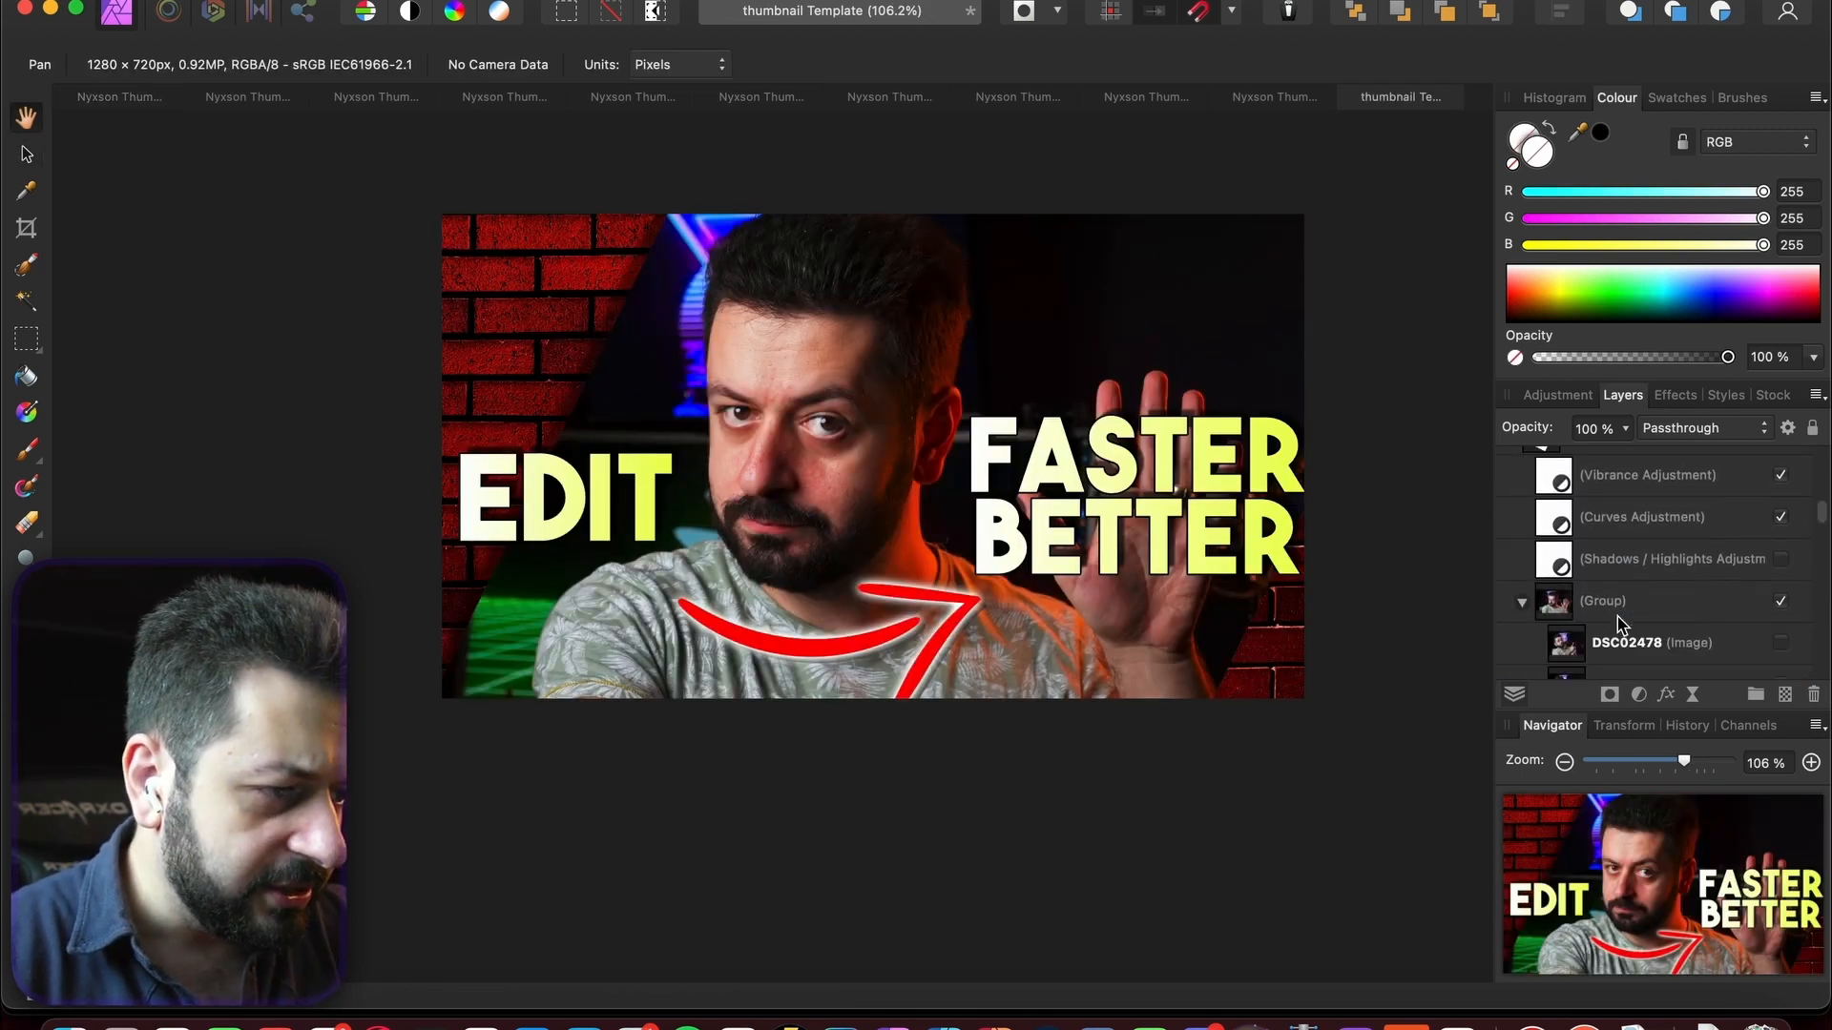
pyautogui.click(124, 97)
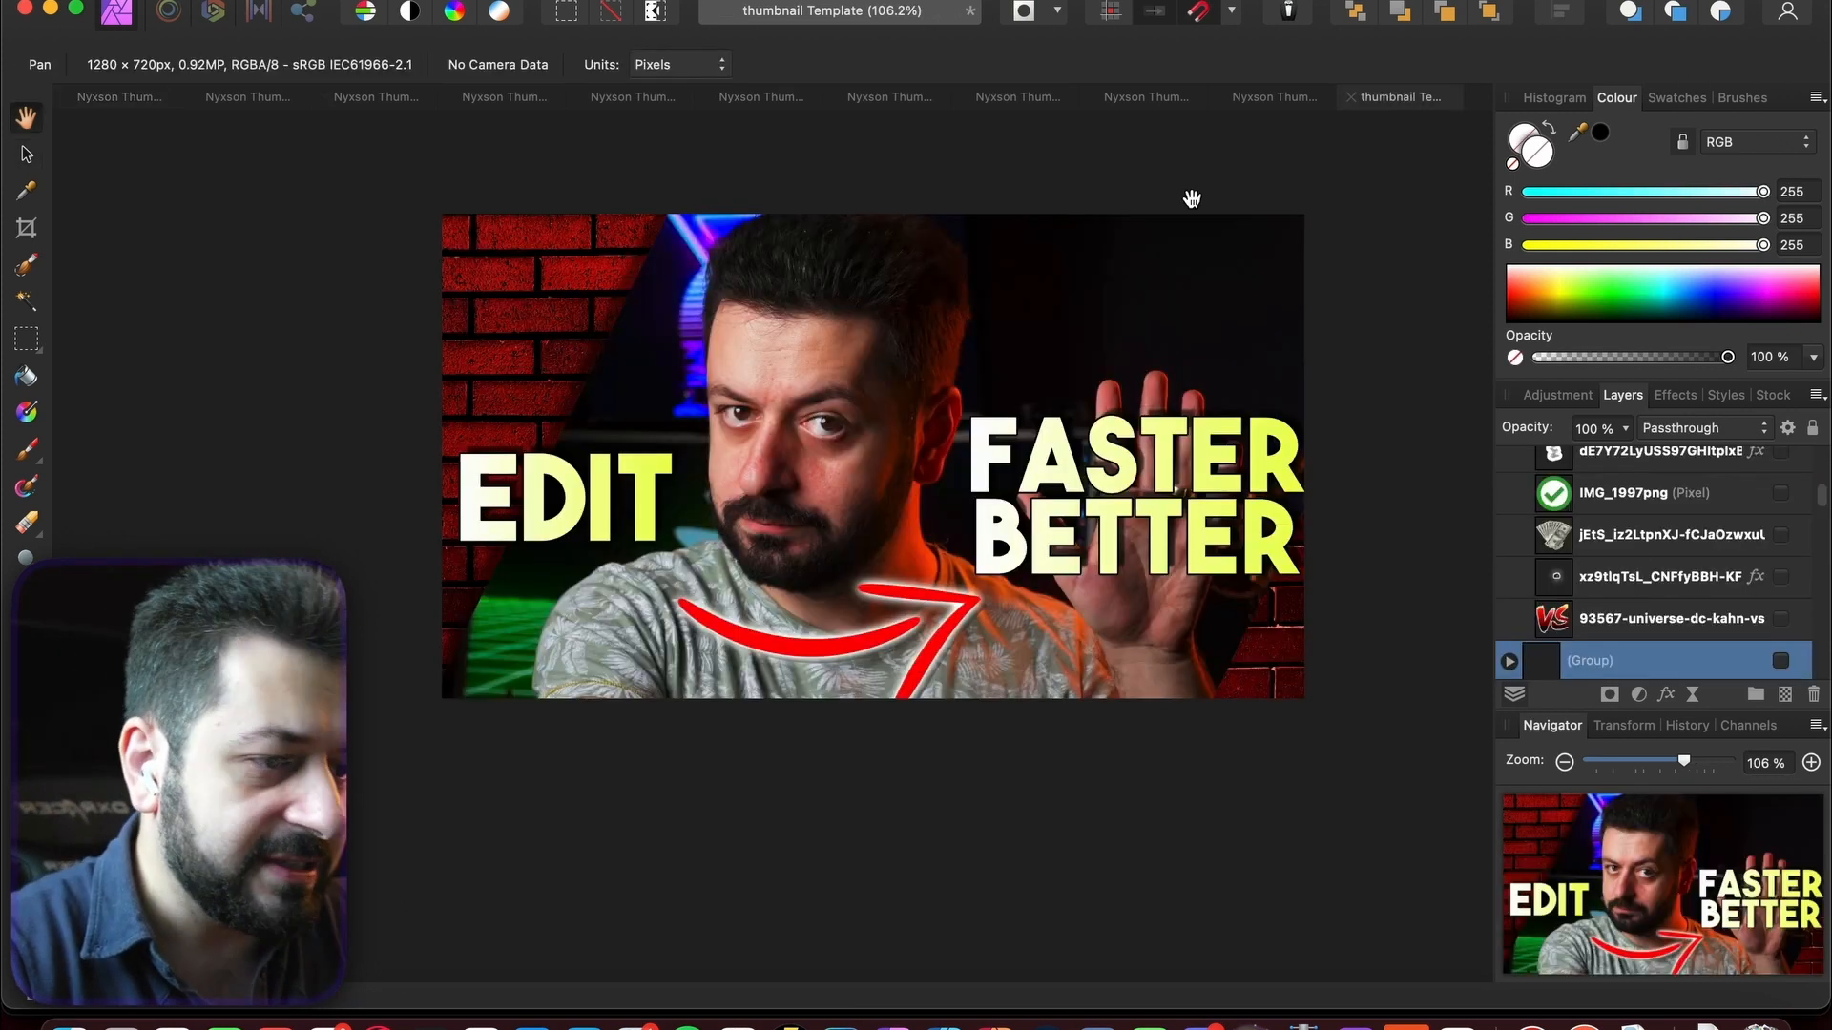
pyautogui.click(1402, 96)
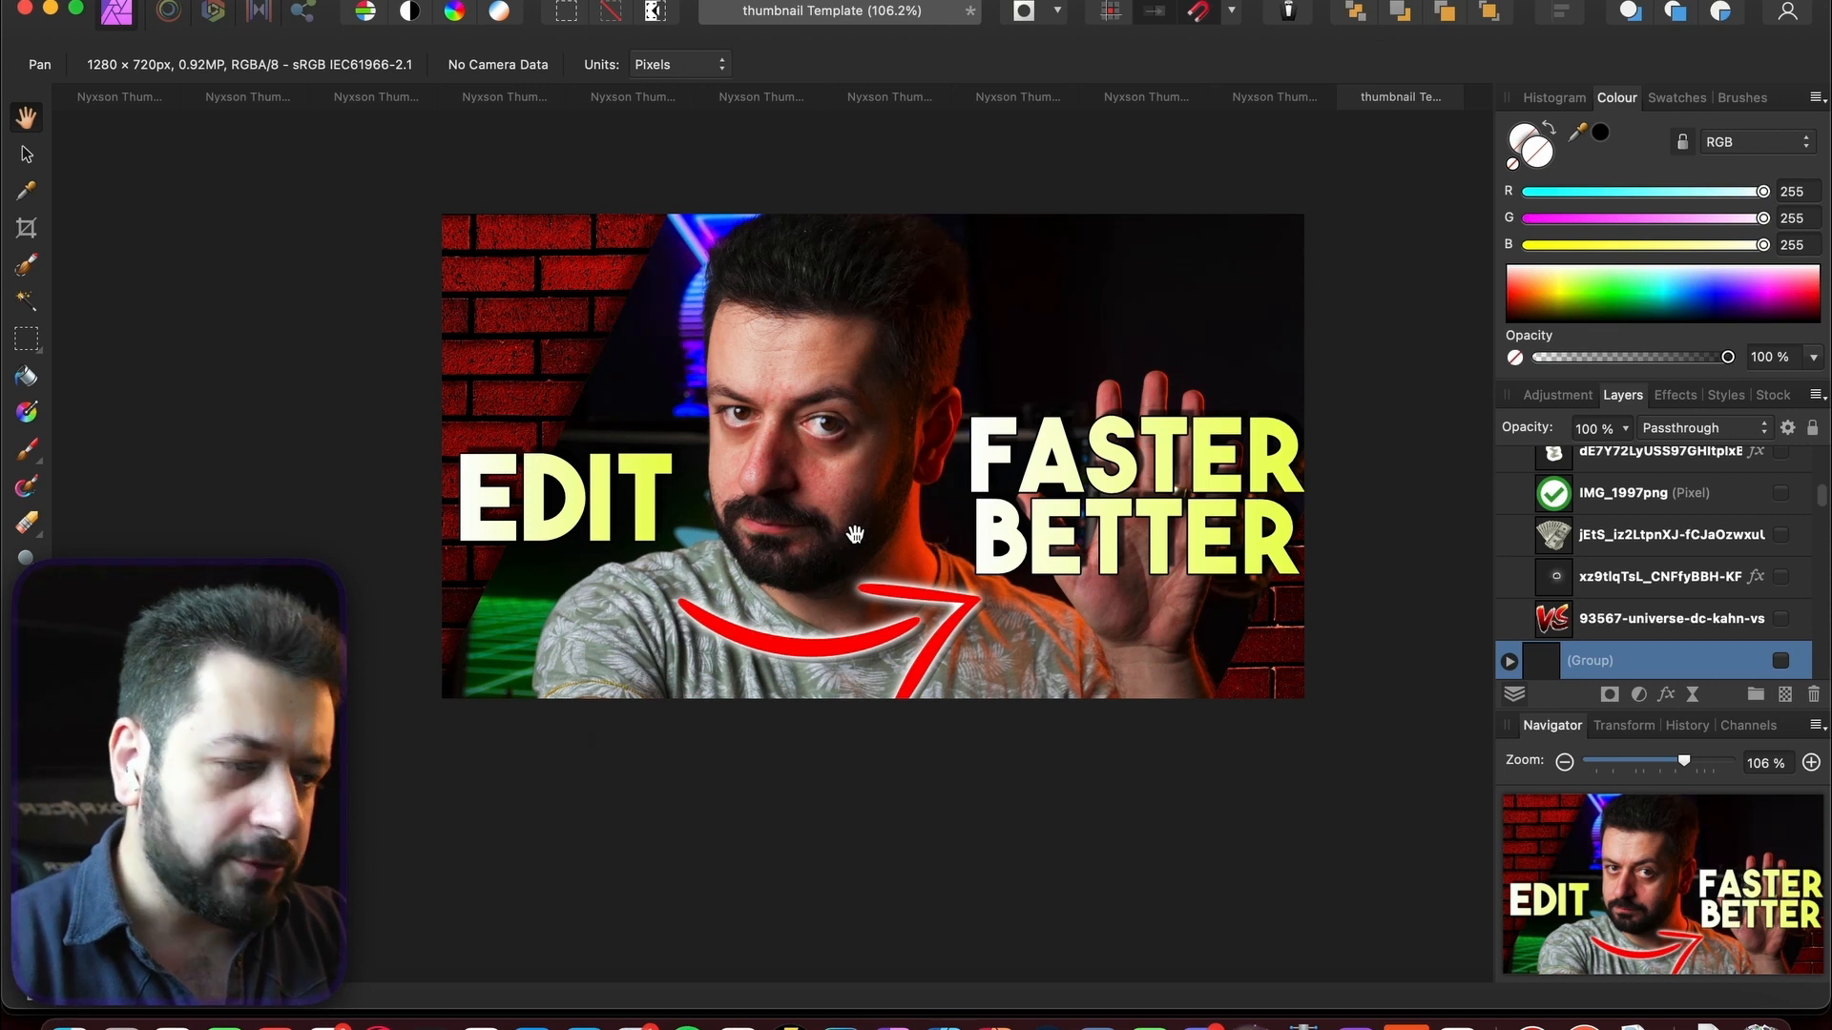
pyautogui.scroll(-10, 1622, 572)
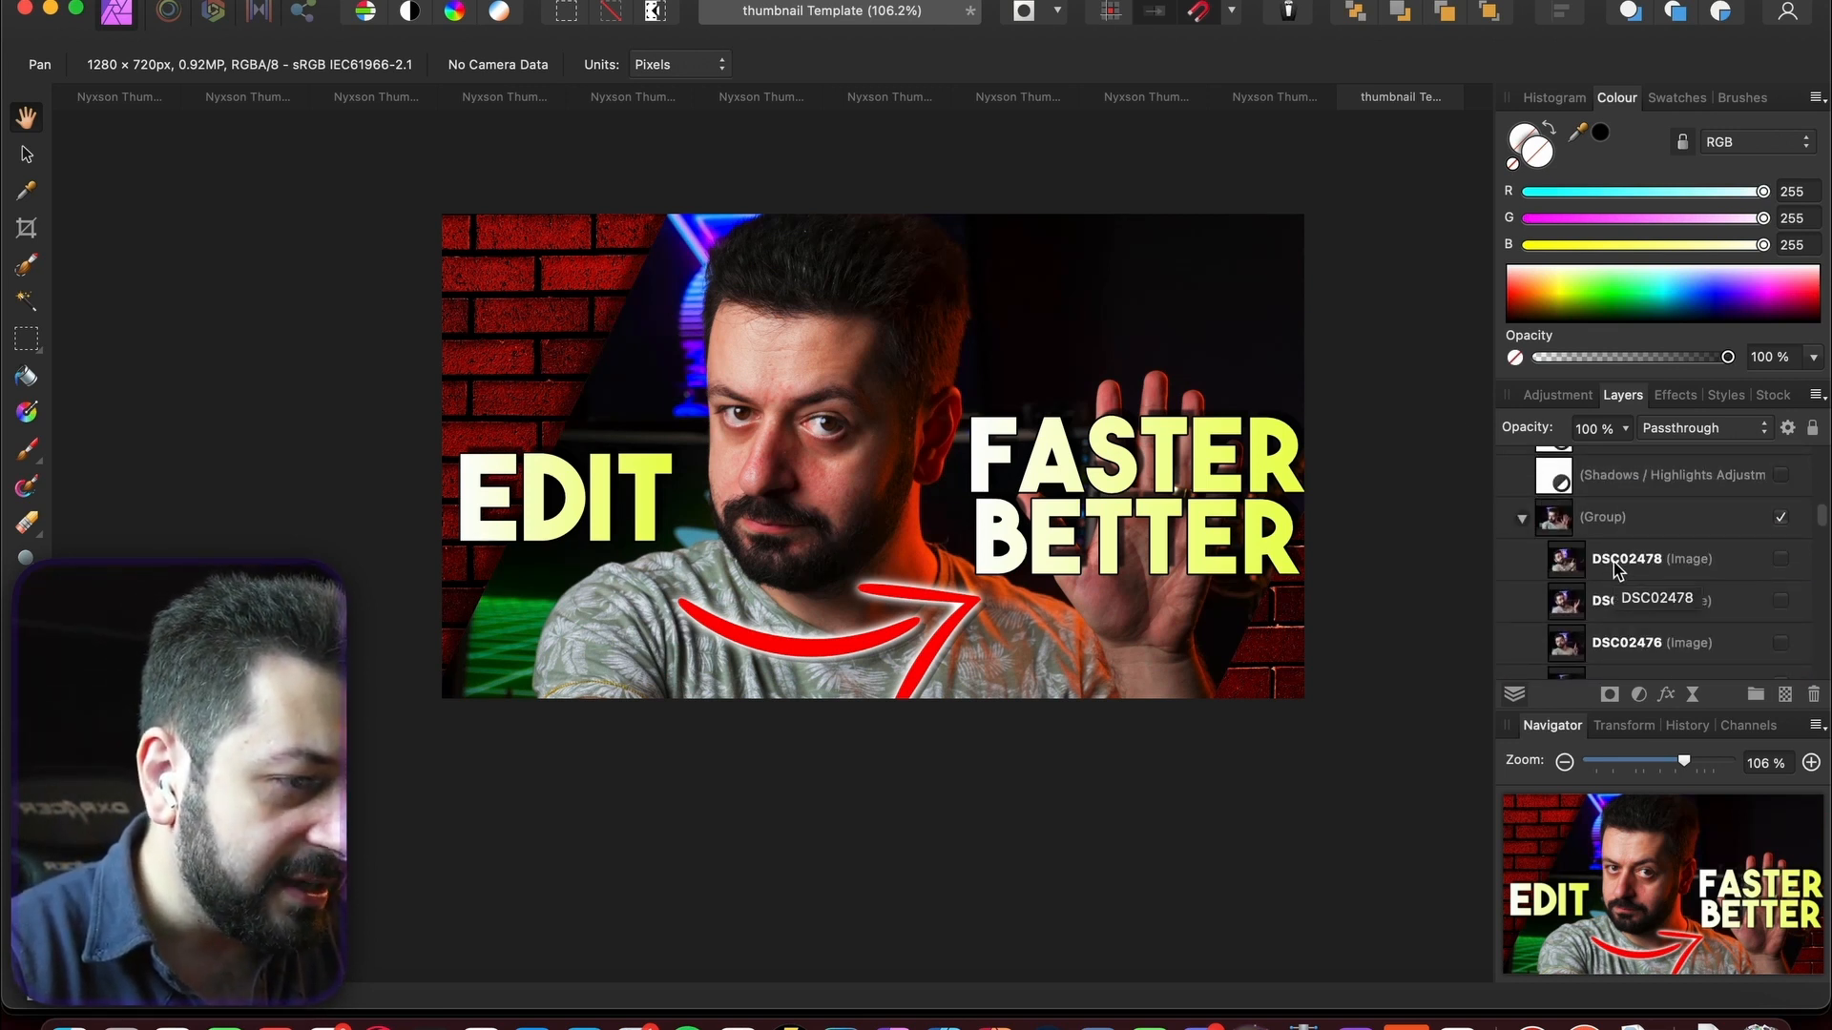
pyautogui.scroll(-3, 1615, 570)
pyautogui.click(1642, 558)
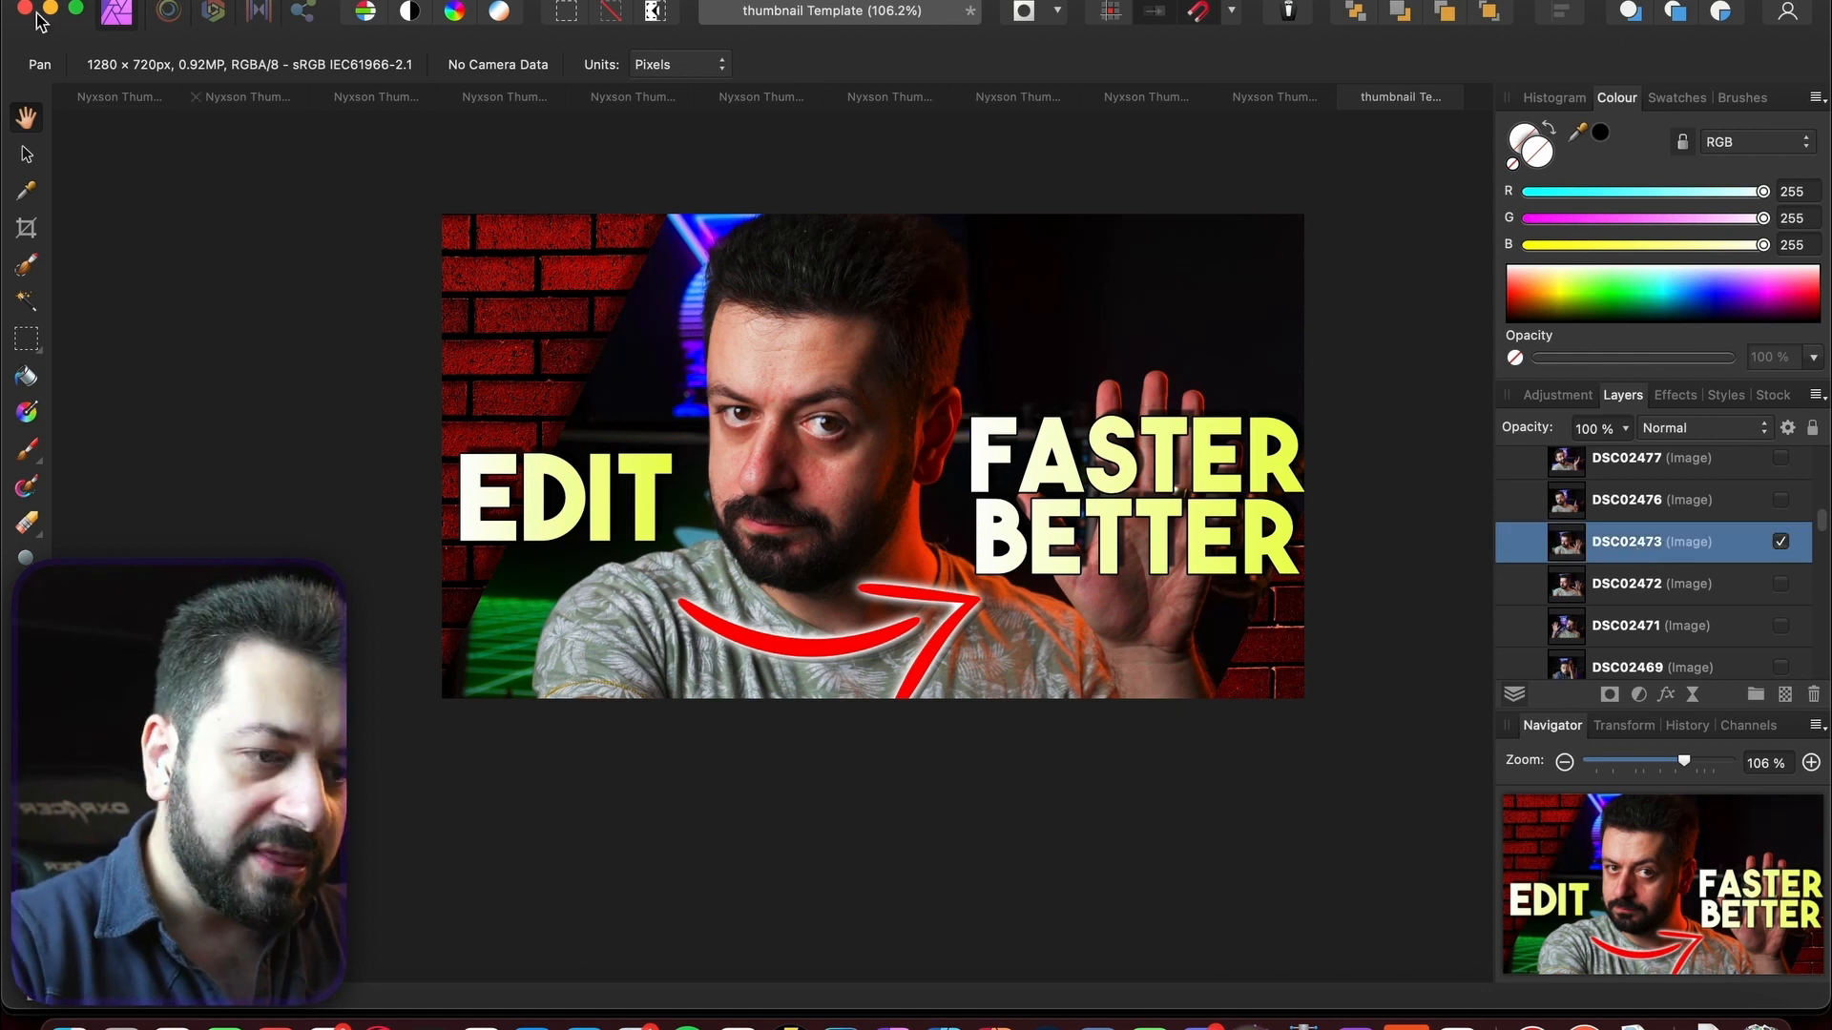
pyautogui.click(23, 157)
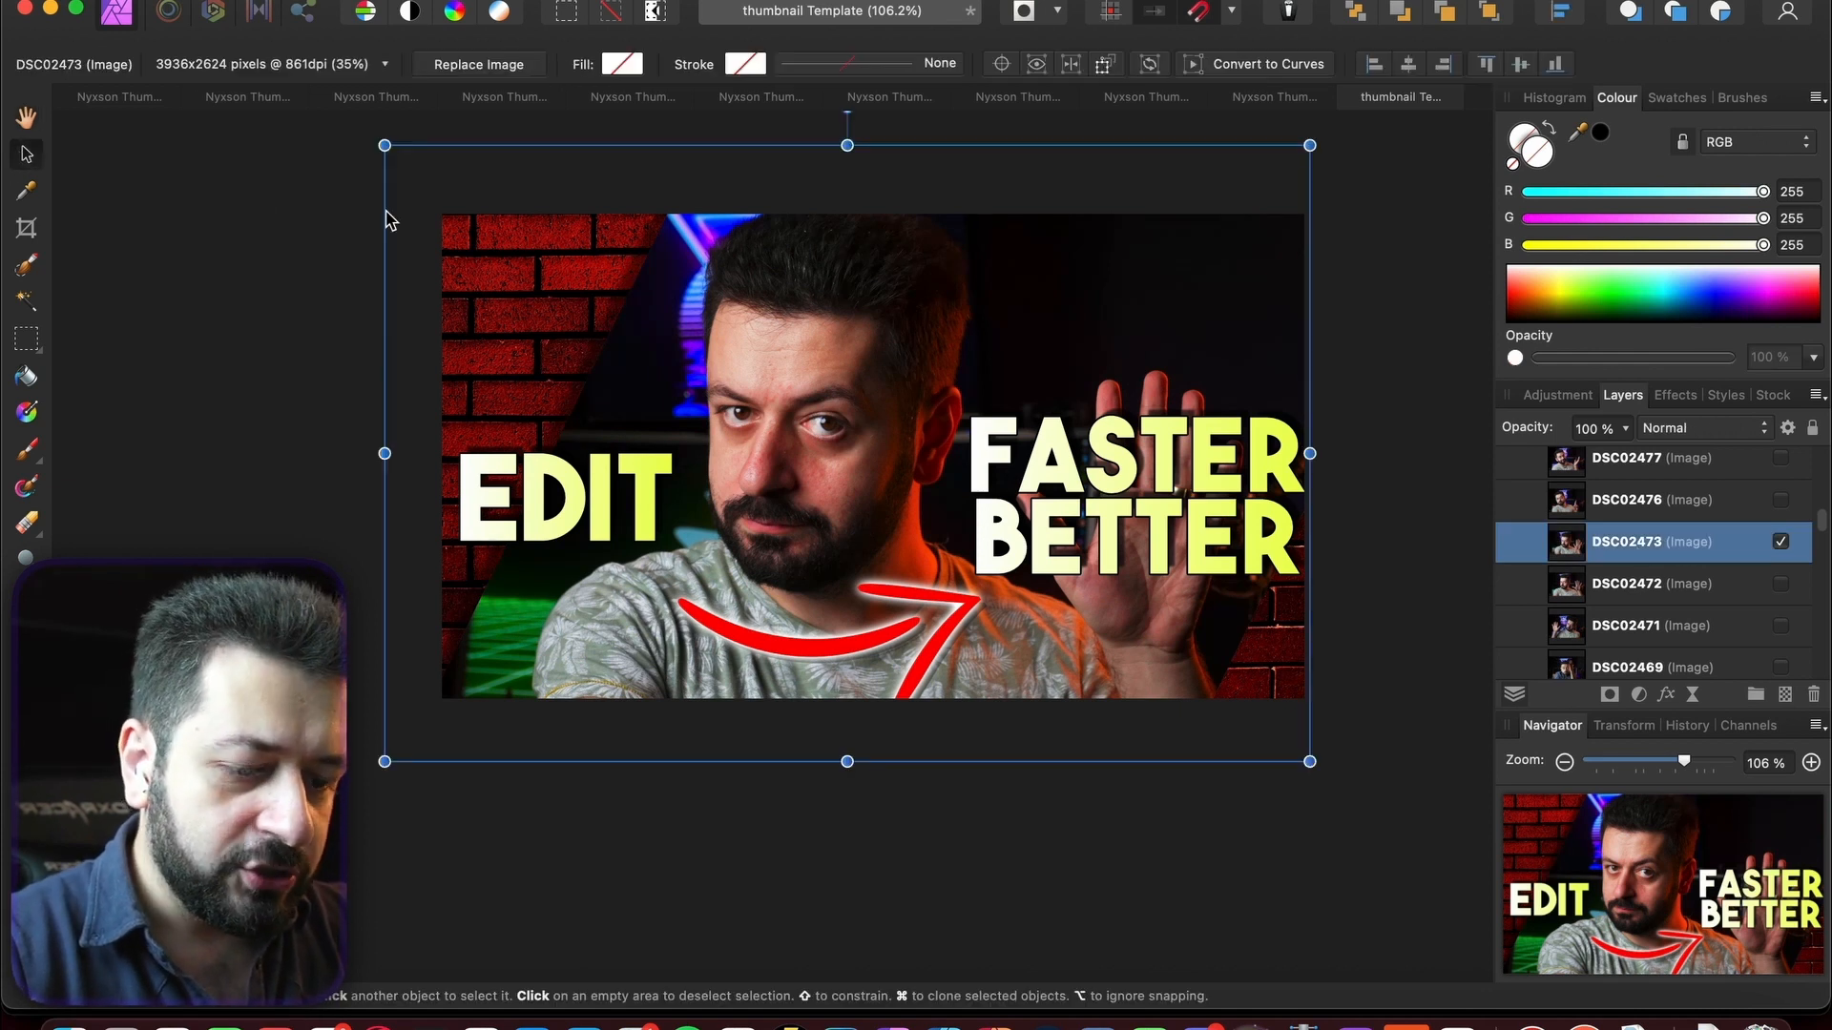
pyautogui.click(112, 97)
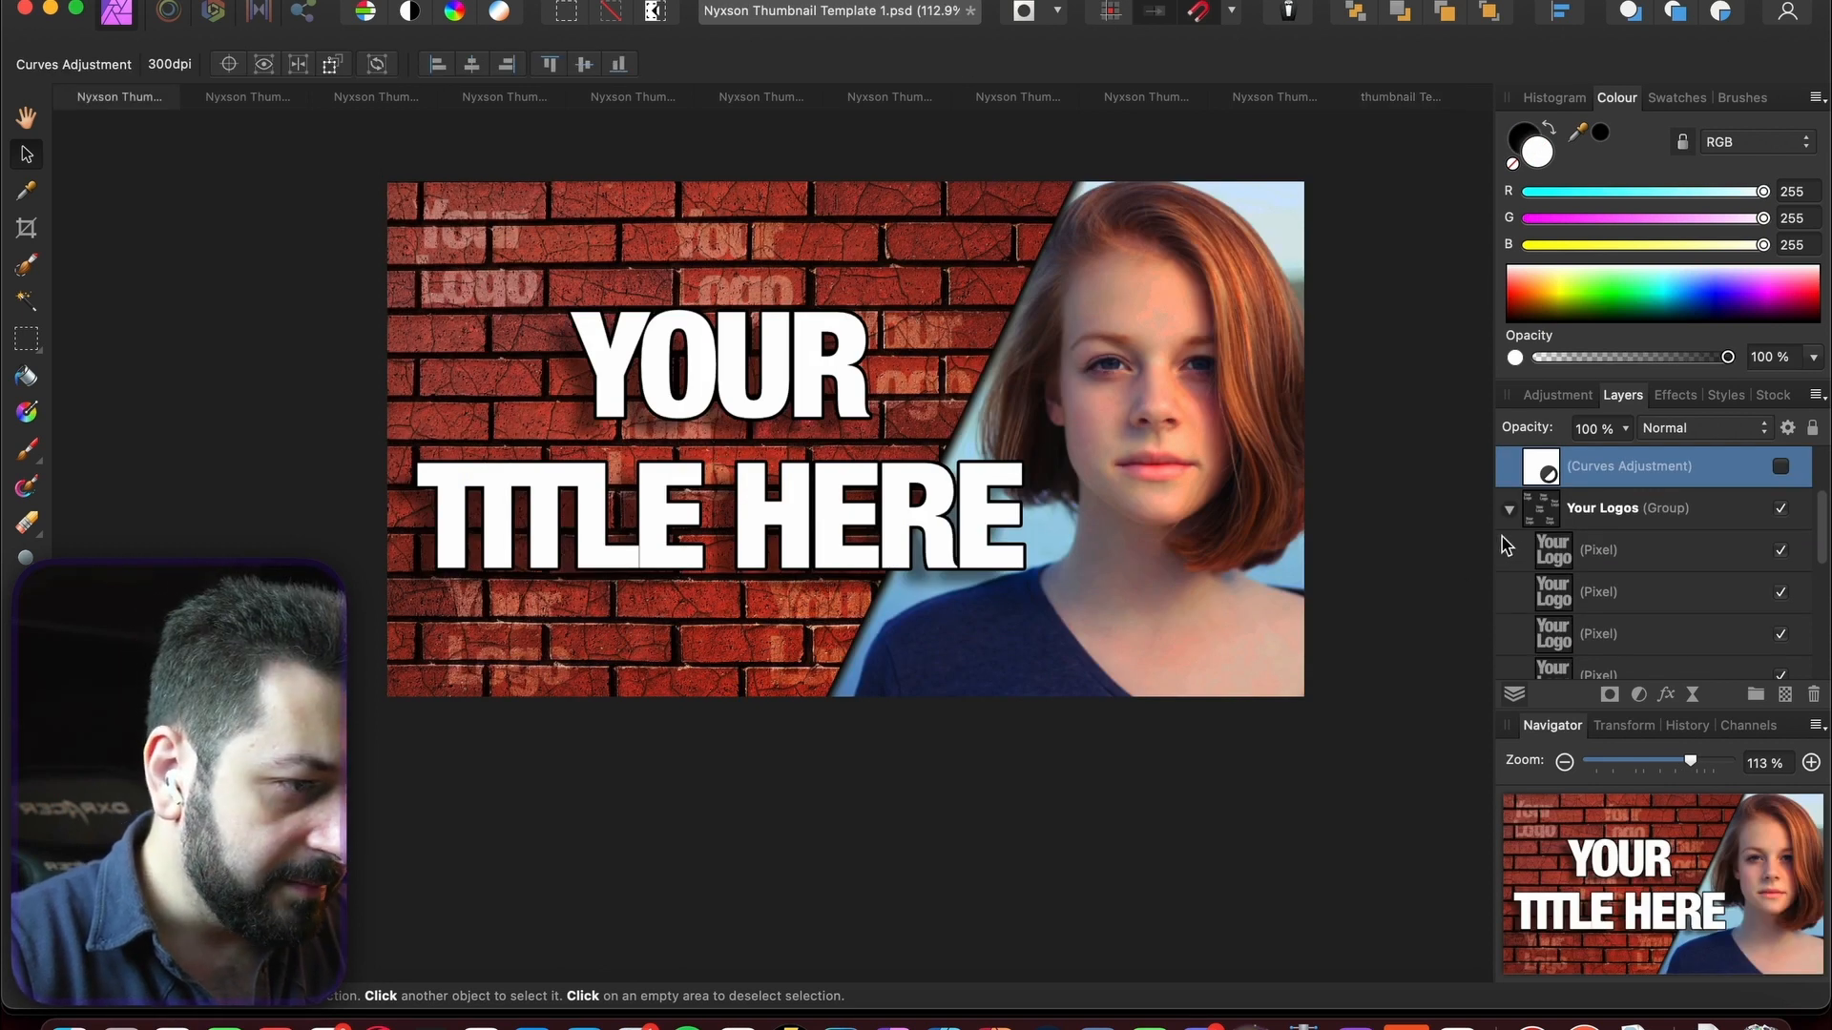
# - Paste DSC02473 into the template and clip it inside the Main Photo layer
pyautogui.press('super+v')
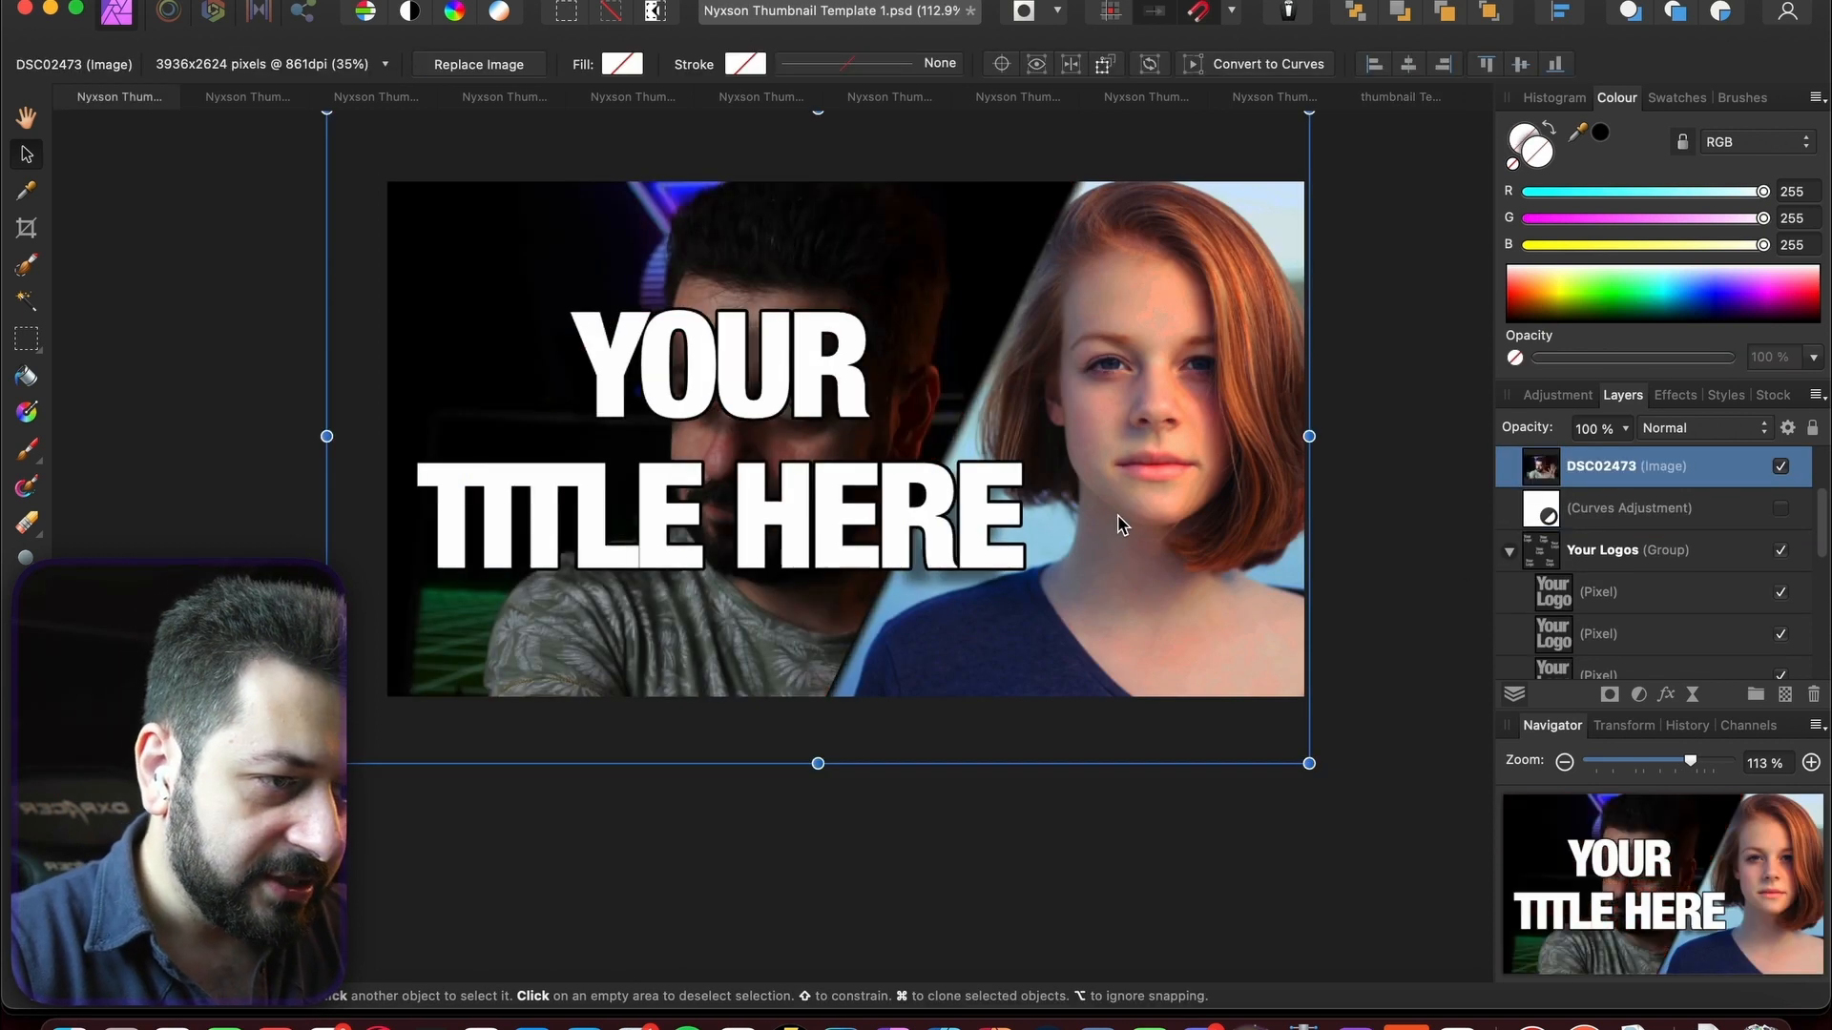
pyautogui.click(1511, 551)
pyautogui.scroll(-3, 1560, 573)
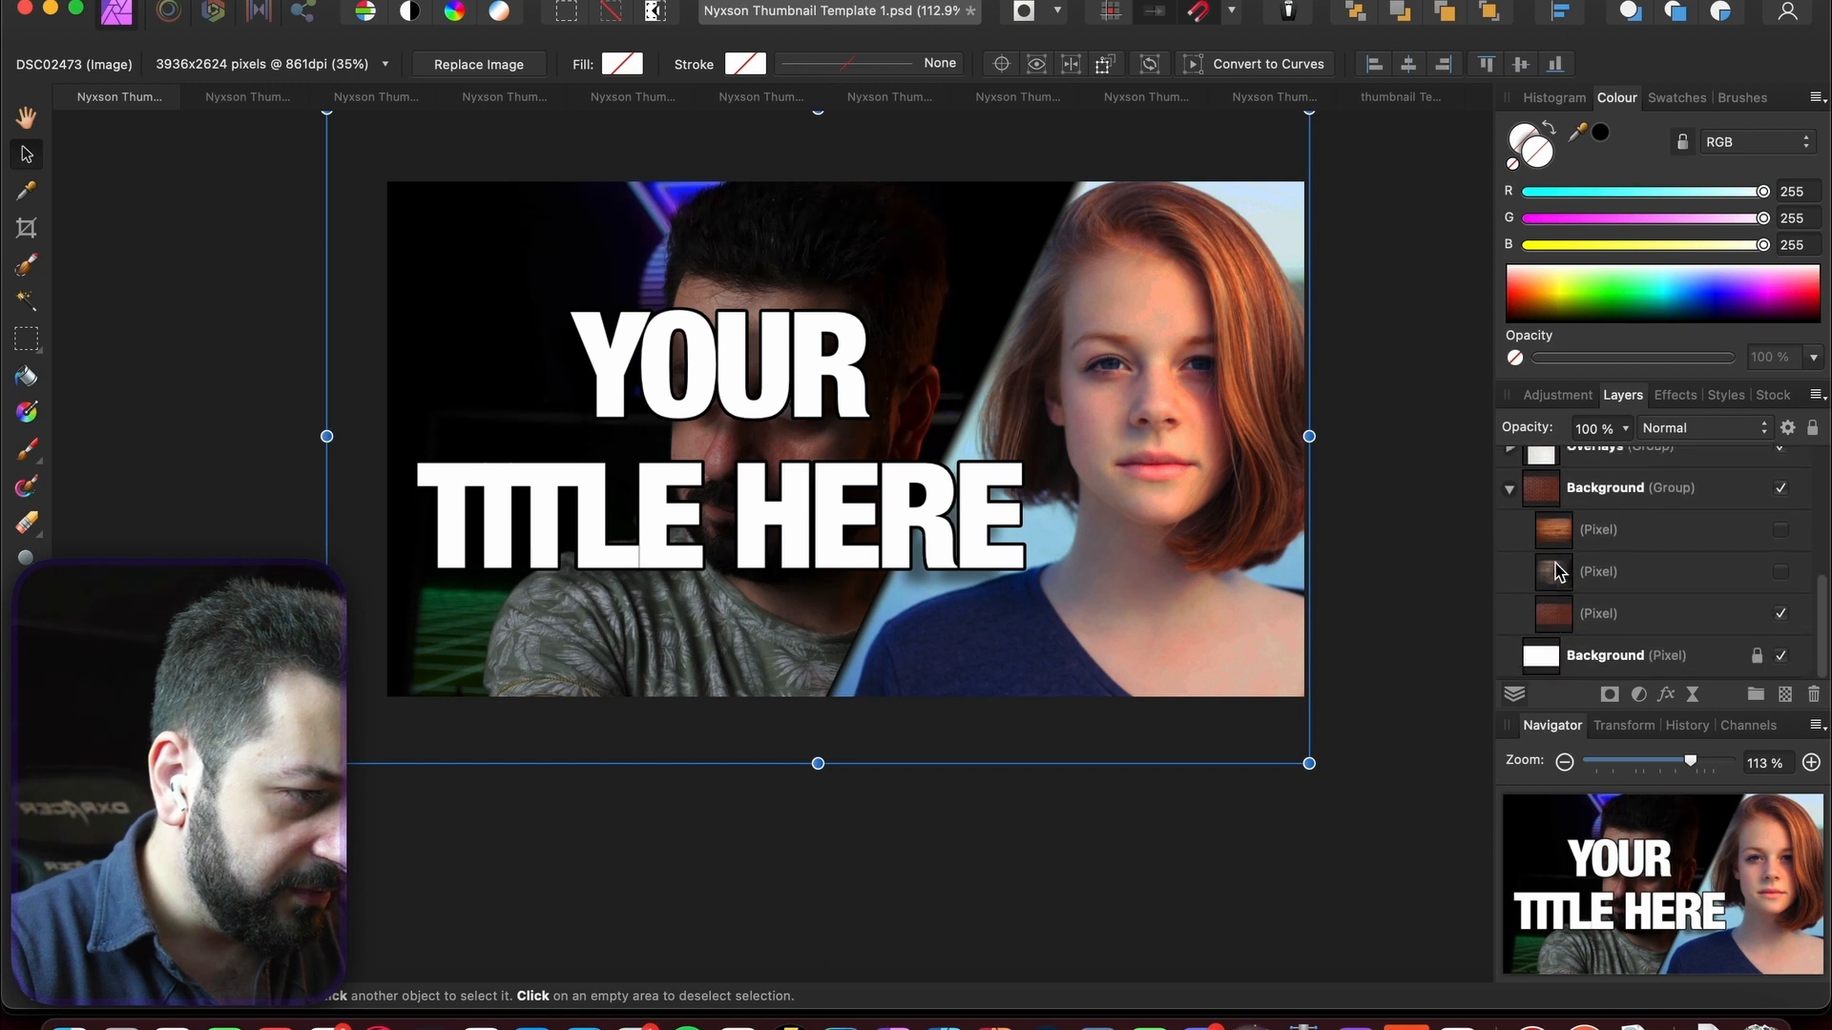
pyautogui.scroll(5, 1557, 573)
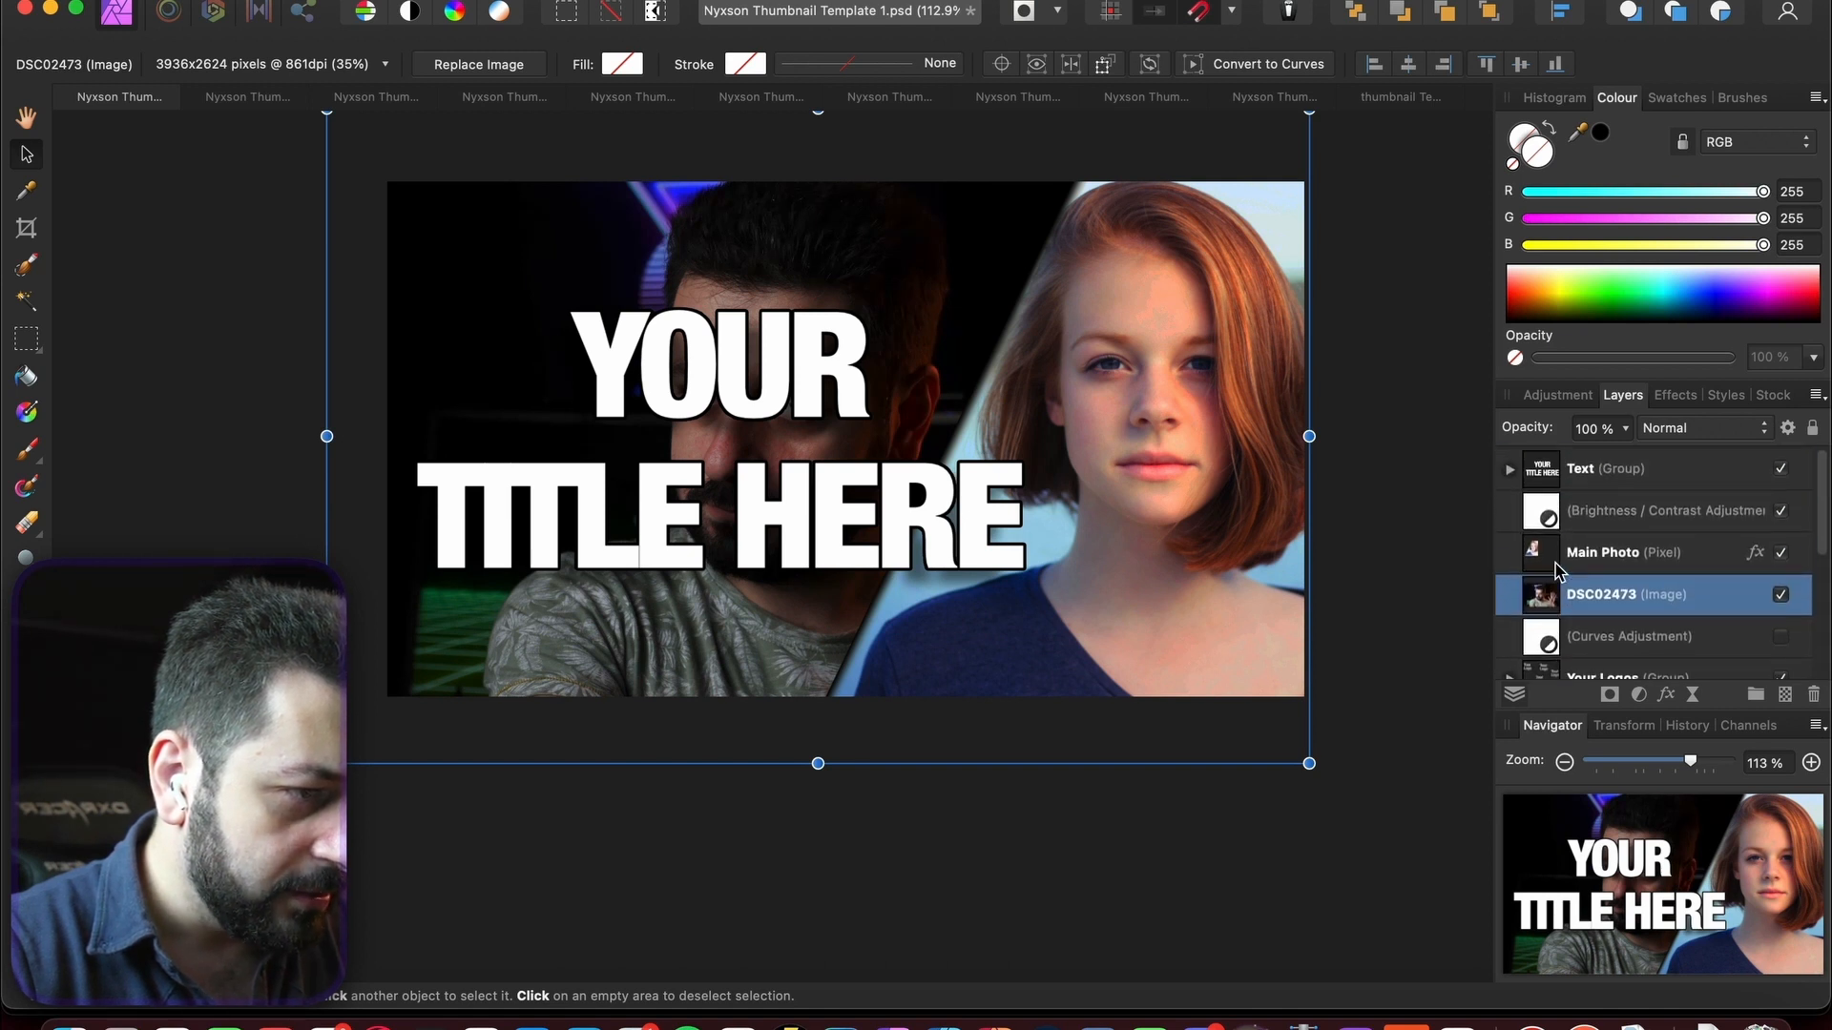
pyautogui.moveTo(1546, 599); pyautogui.dragTo(1619, 561)
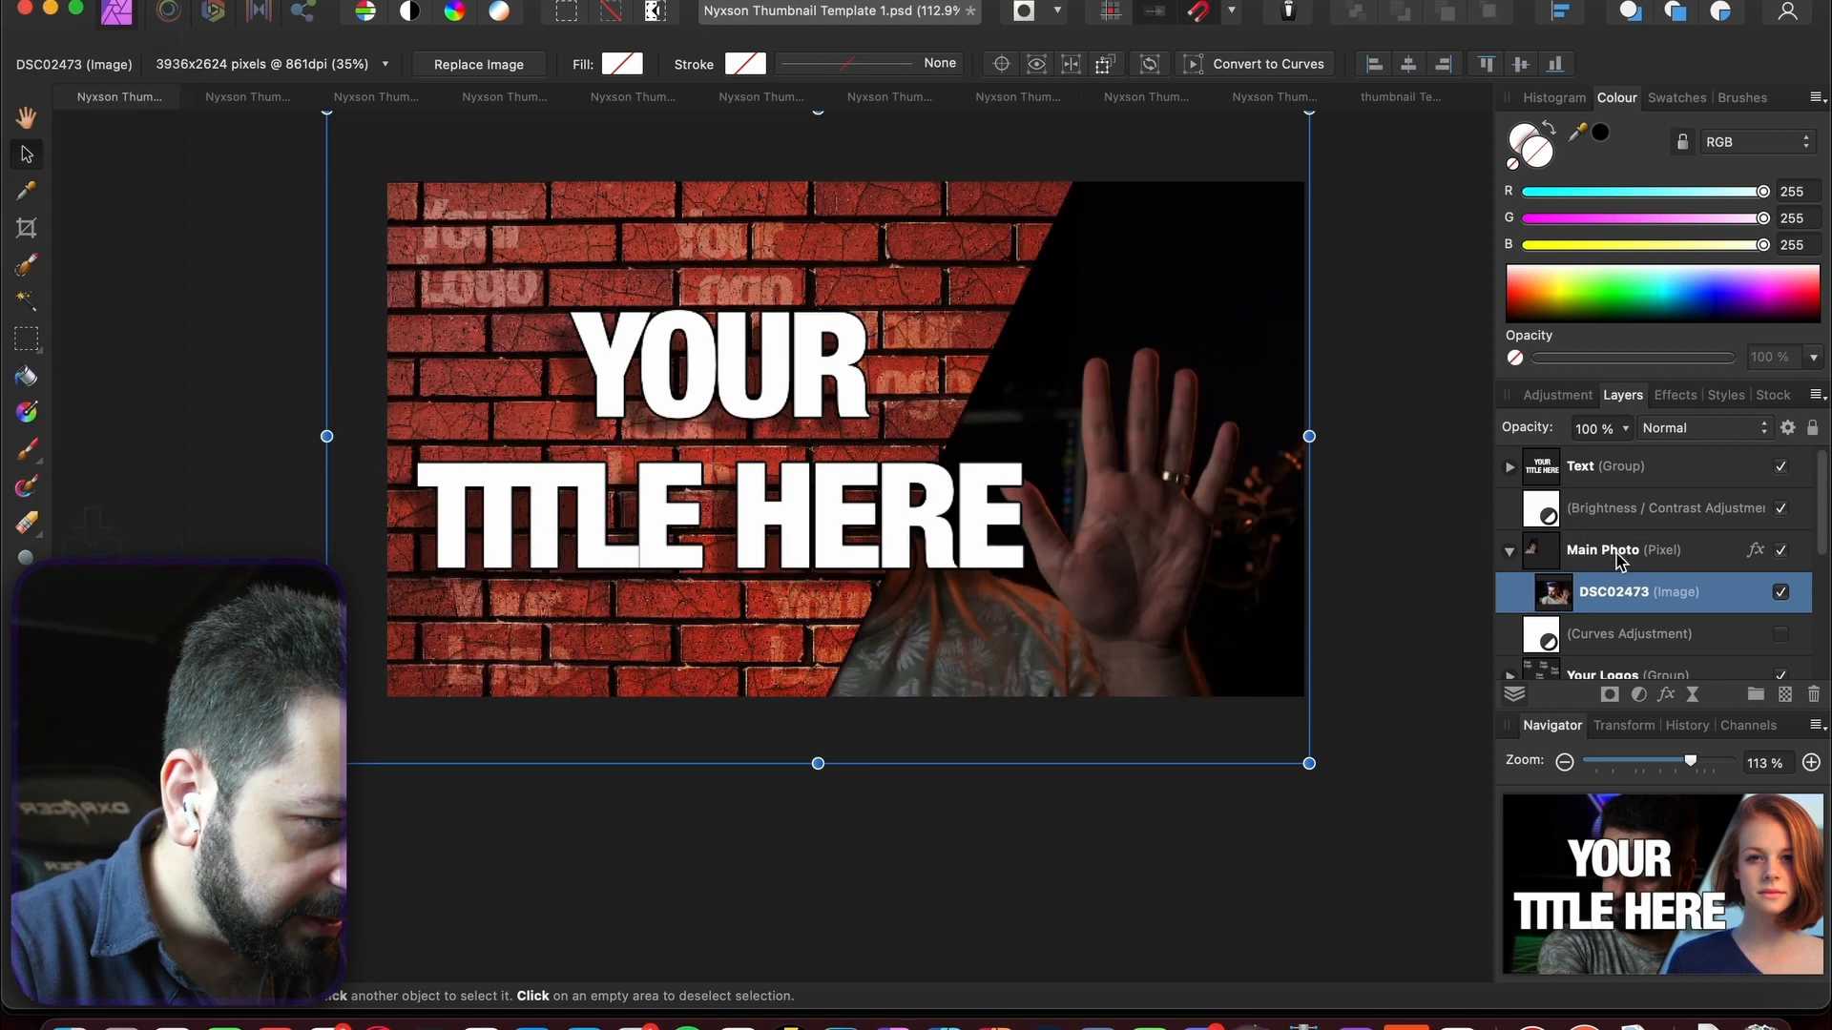
pyautogui.click(1561, 553)
pyautogui.scroll(-2, 1555, 587)
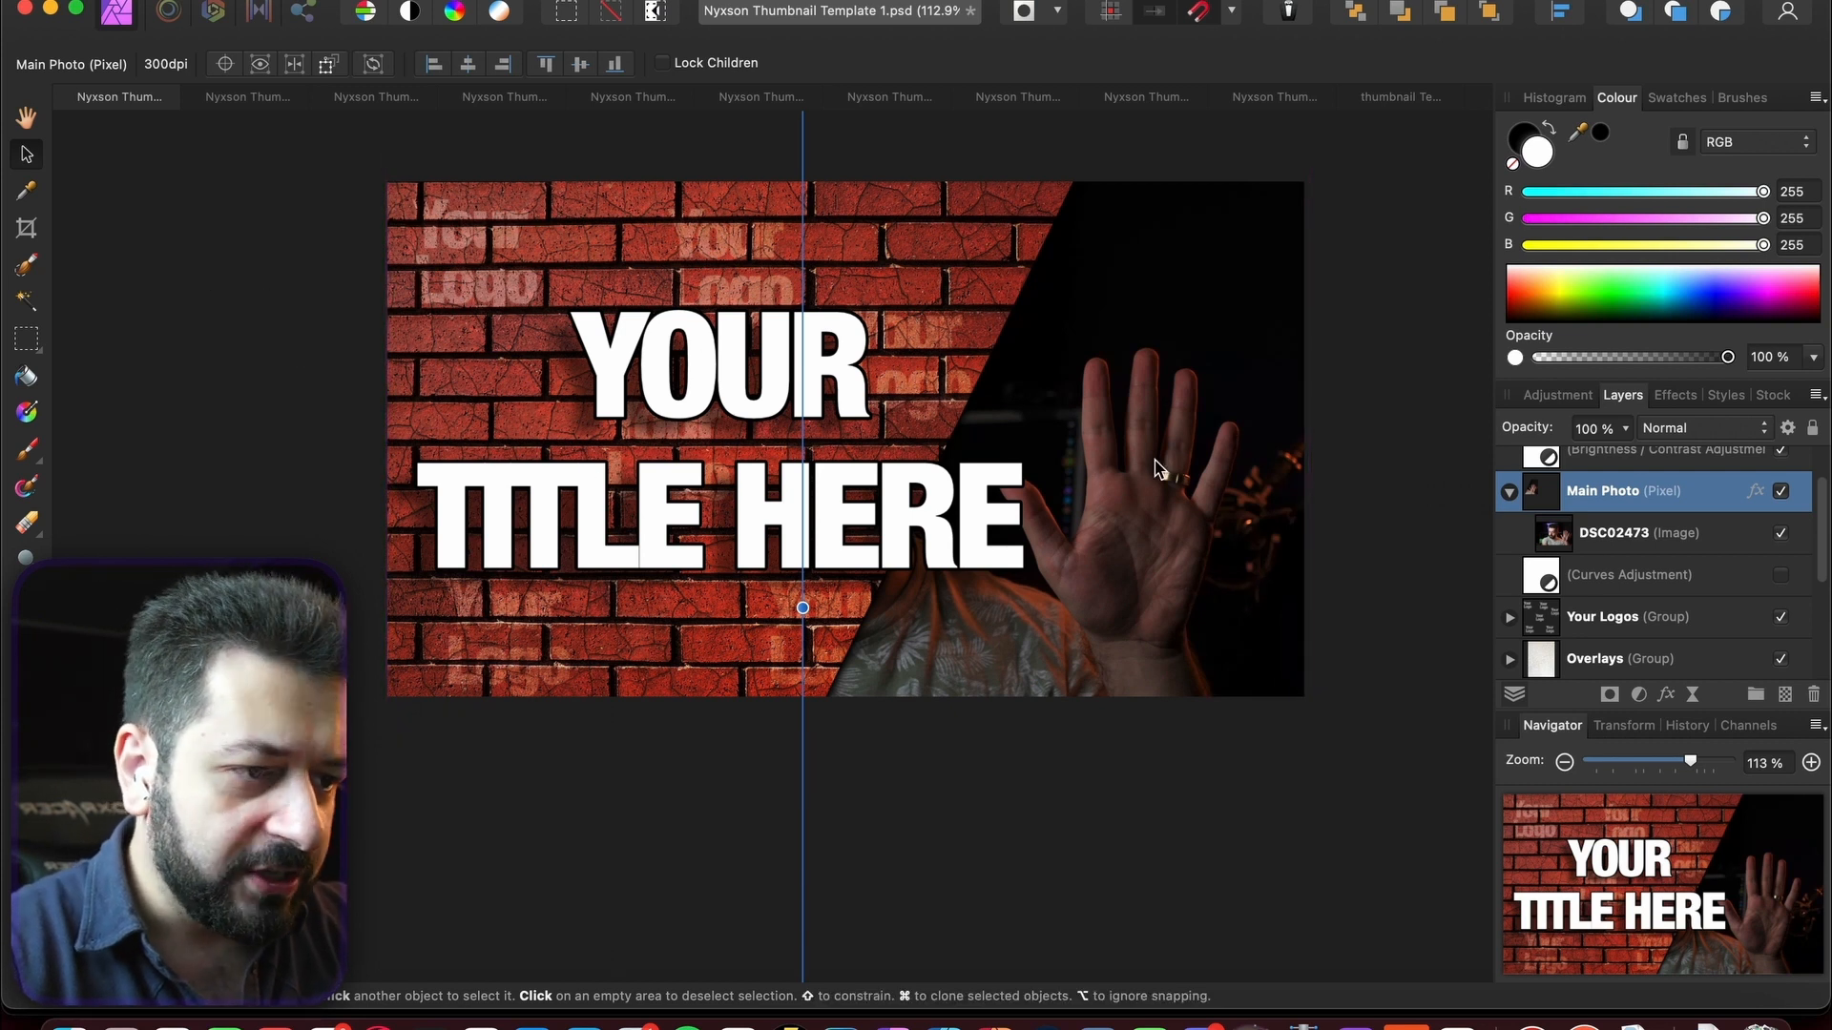
pyautogui.click(1645, 537)
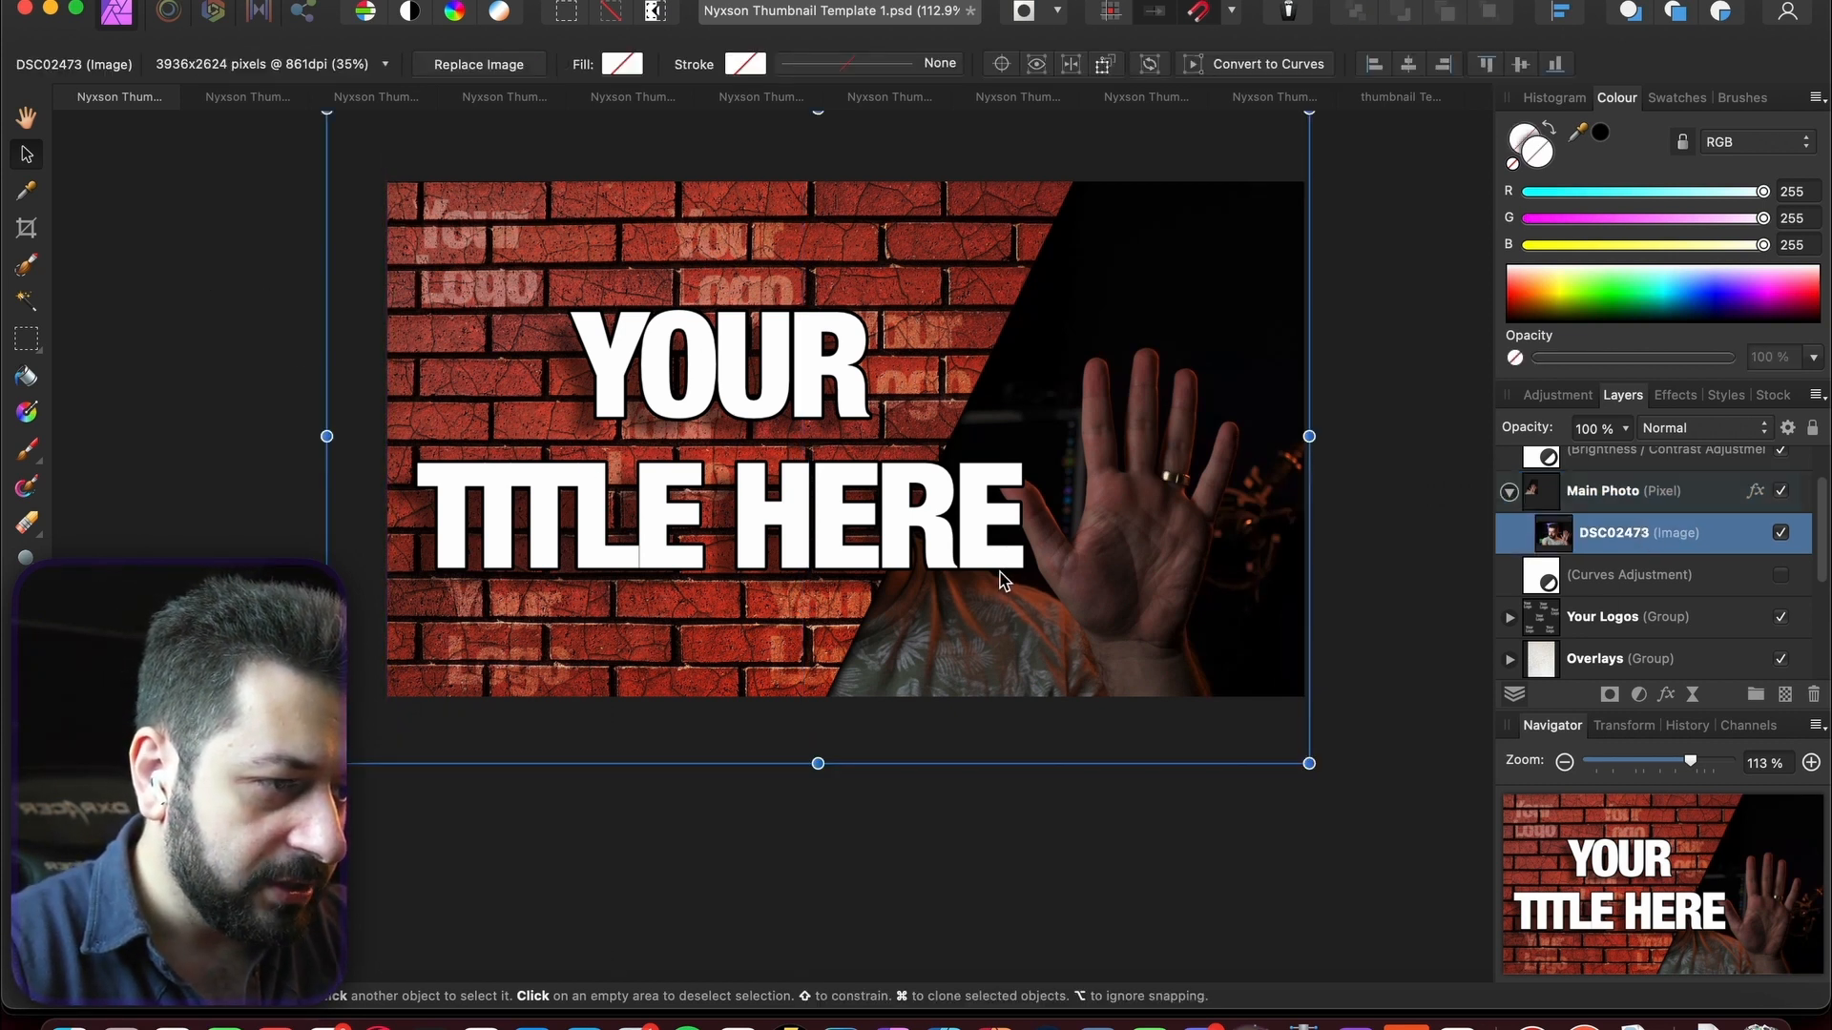
# - Slide the DSC02473 photo right so the man's face fills the right side
pyautogui.moveTo(1002, 580); pyautogui.dragTo(1374, 586)
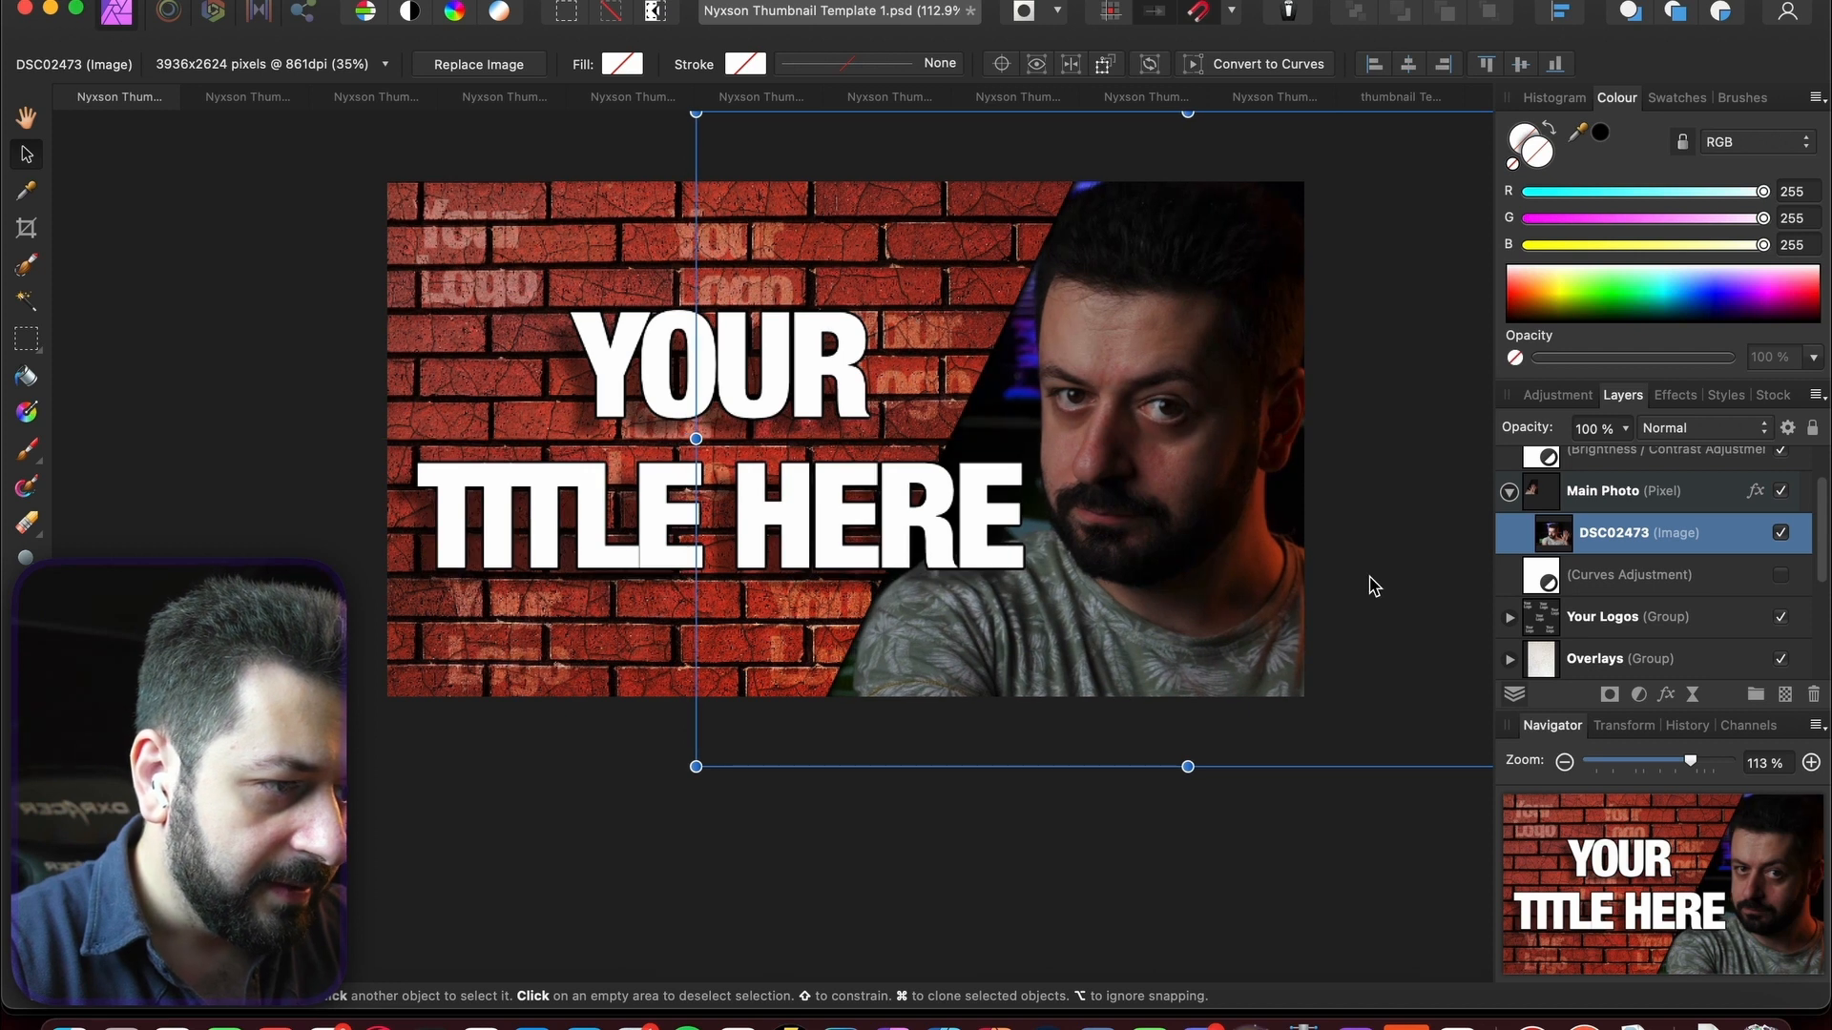
pyautogui.scroll(1, 1653, 515)
pyautogui.scroll(1, 1701, 541)
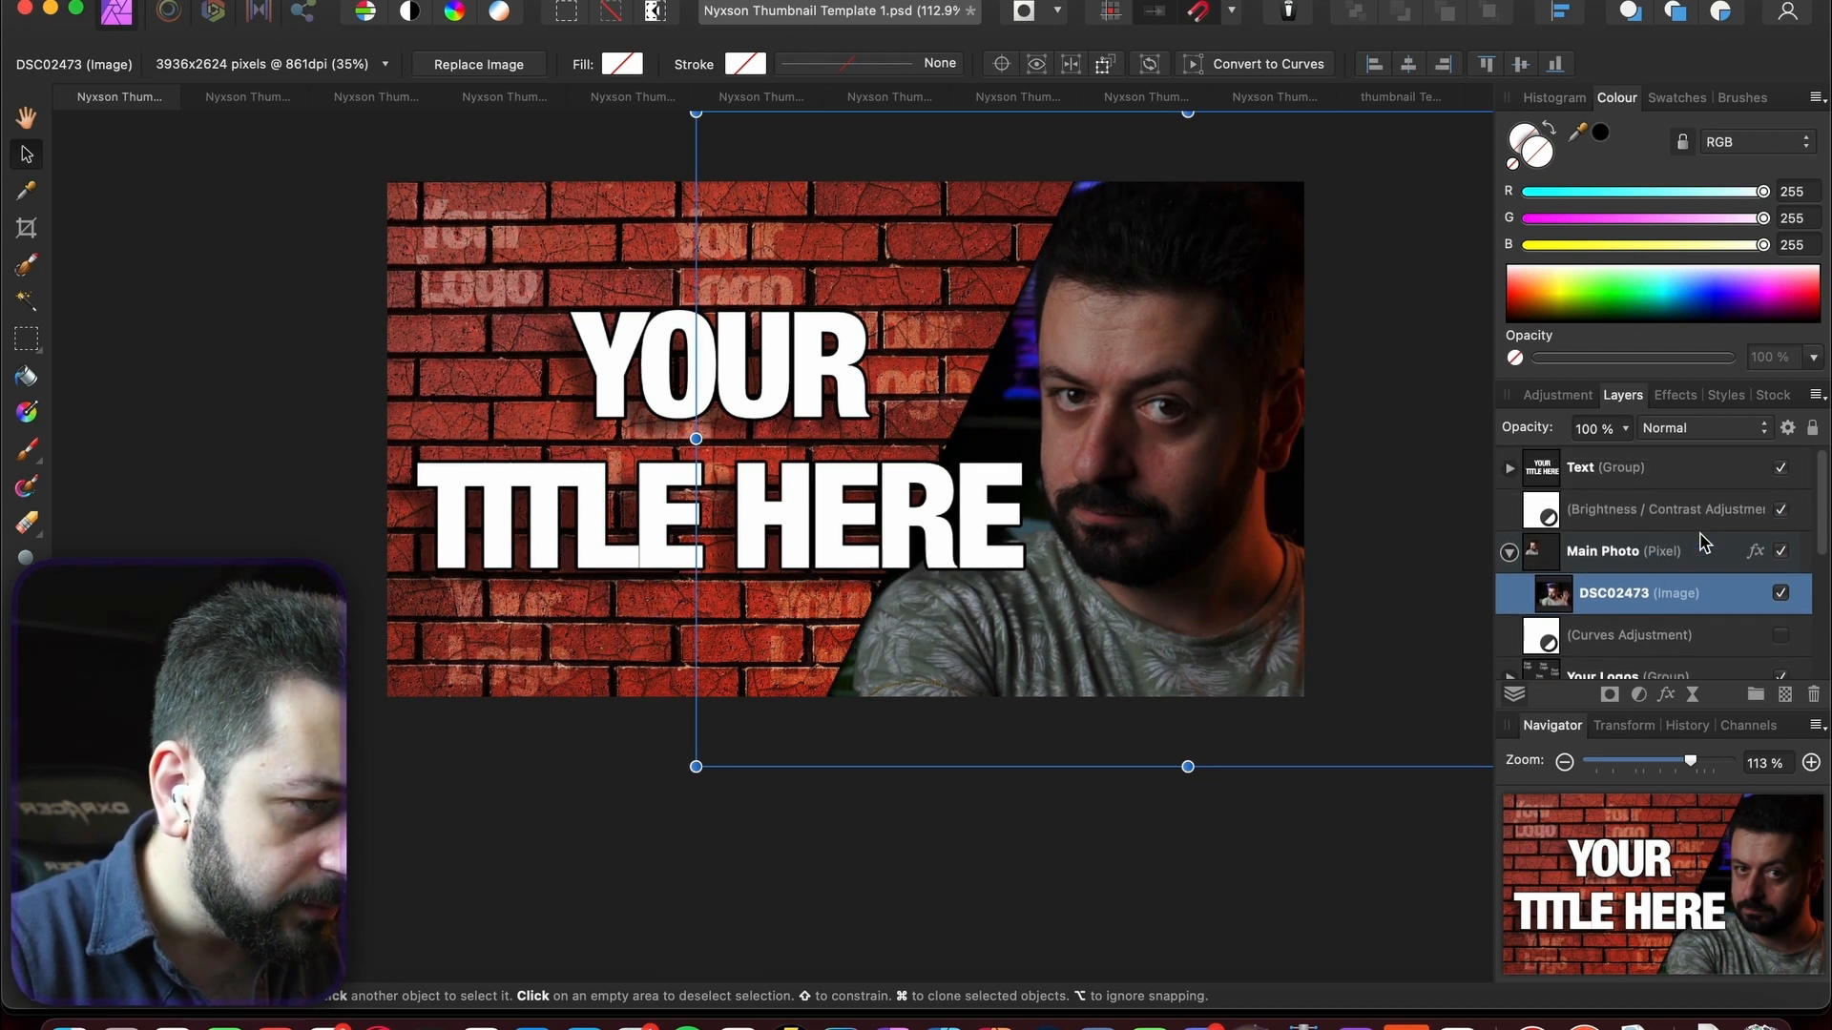
pyautogui.scroll(-4, 1662, 577)
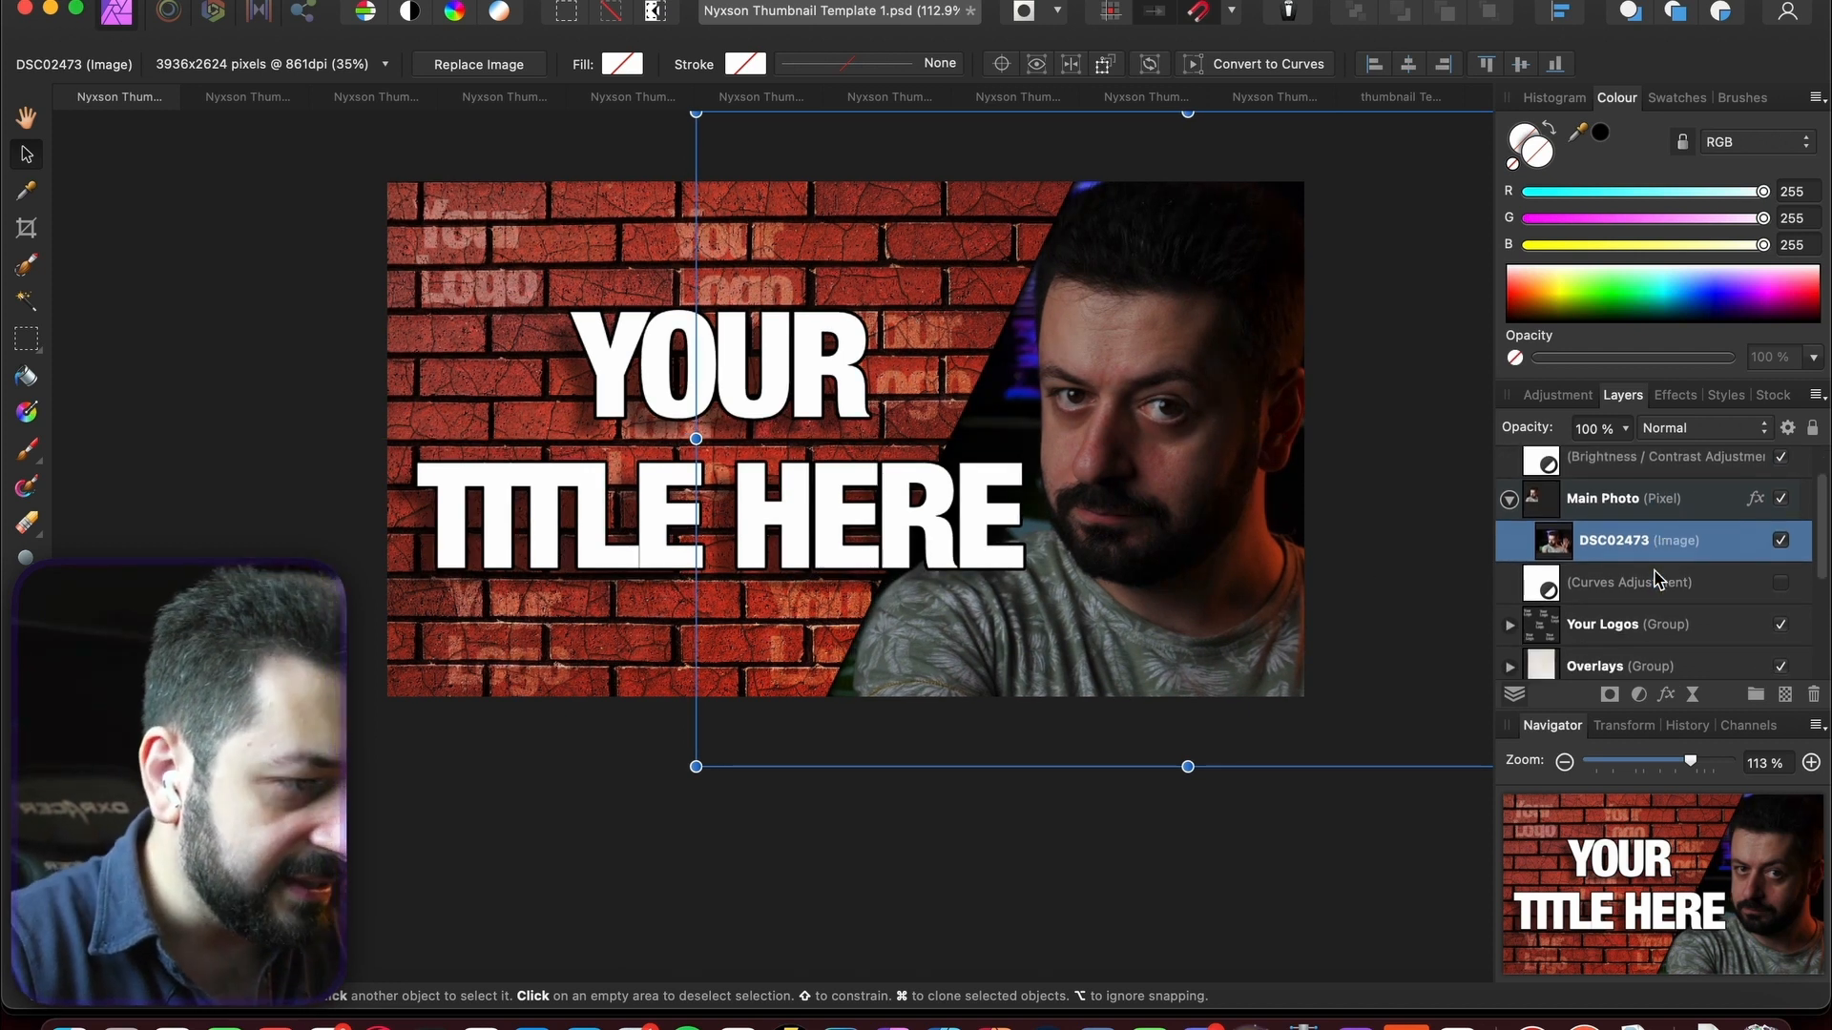
pyautogui.scroll(3, 1658, 577)
pyautogui.scroll(1, 1655, 576)
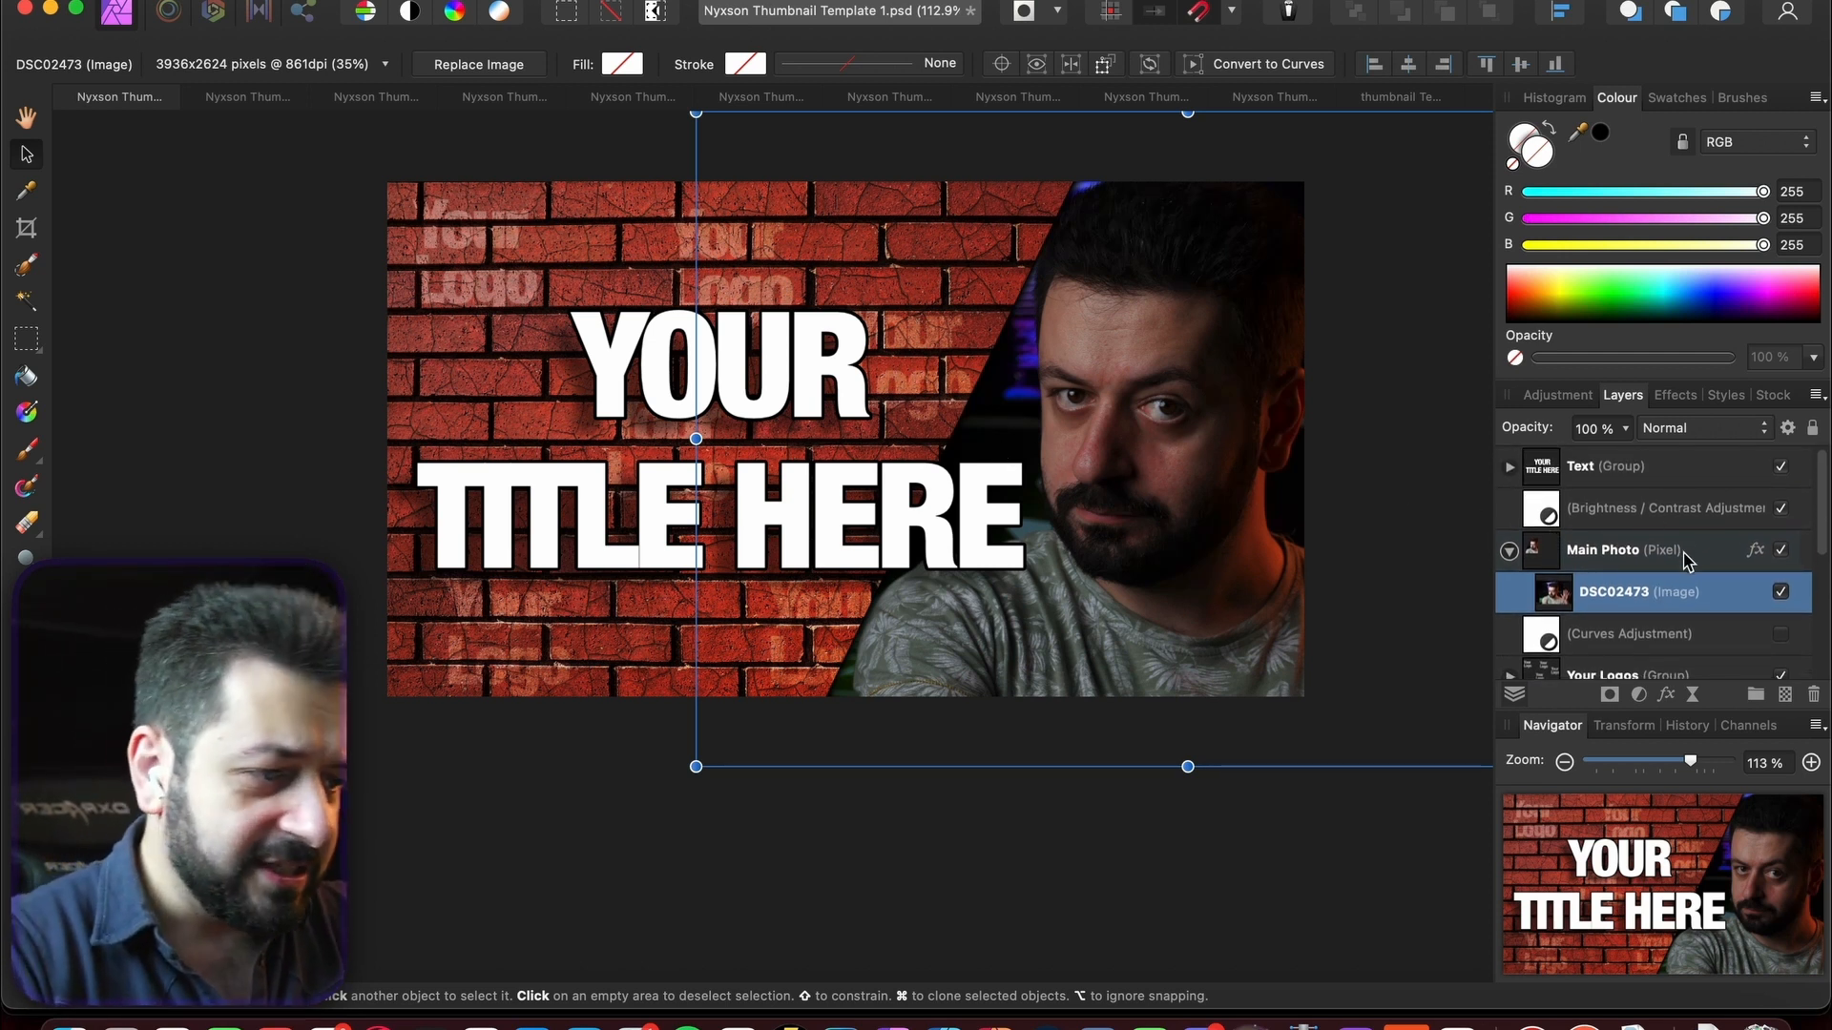
pyautogui.scroll(-2, 1681, 570)
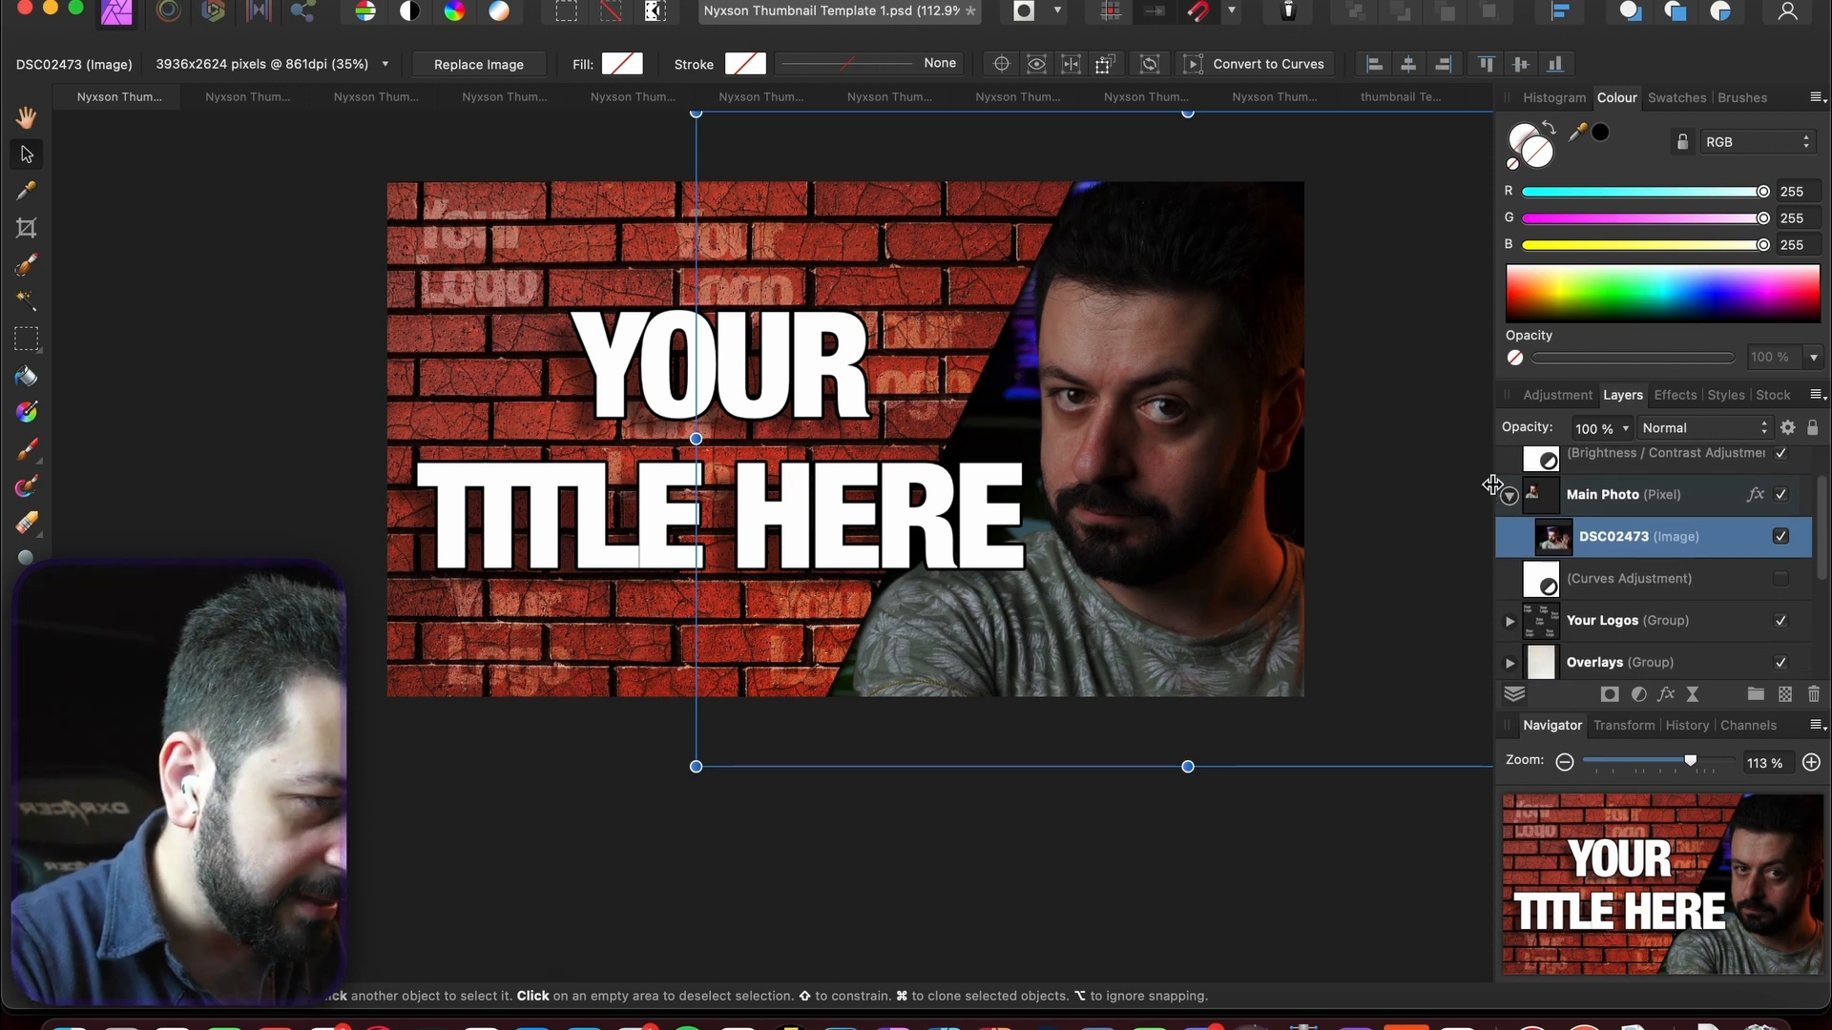
# - Expand the Overlays group and preview the second overlay texture, leaving it hidden
pyautogui.click(1509, 494)
pyautogui.click(1508, 494)
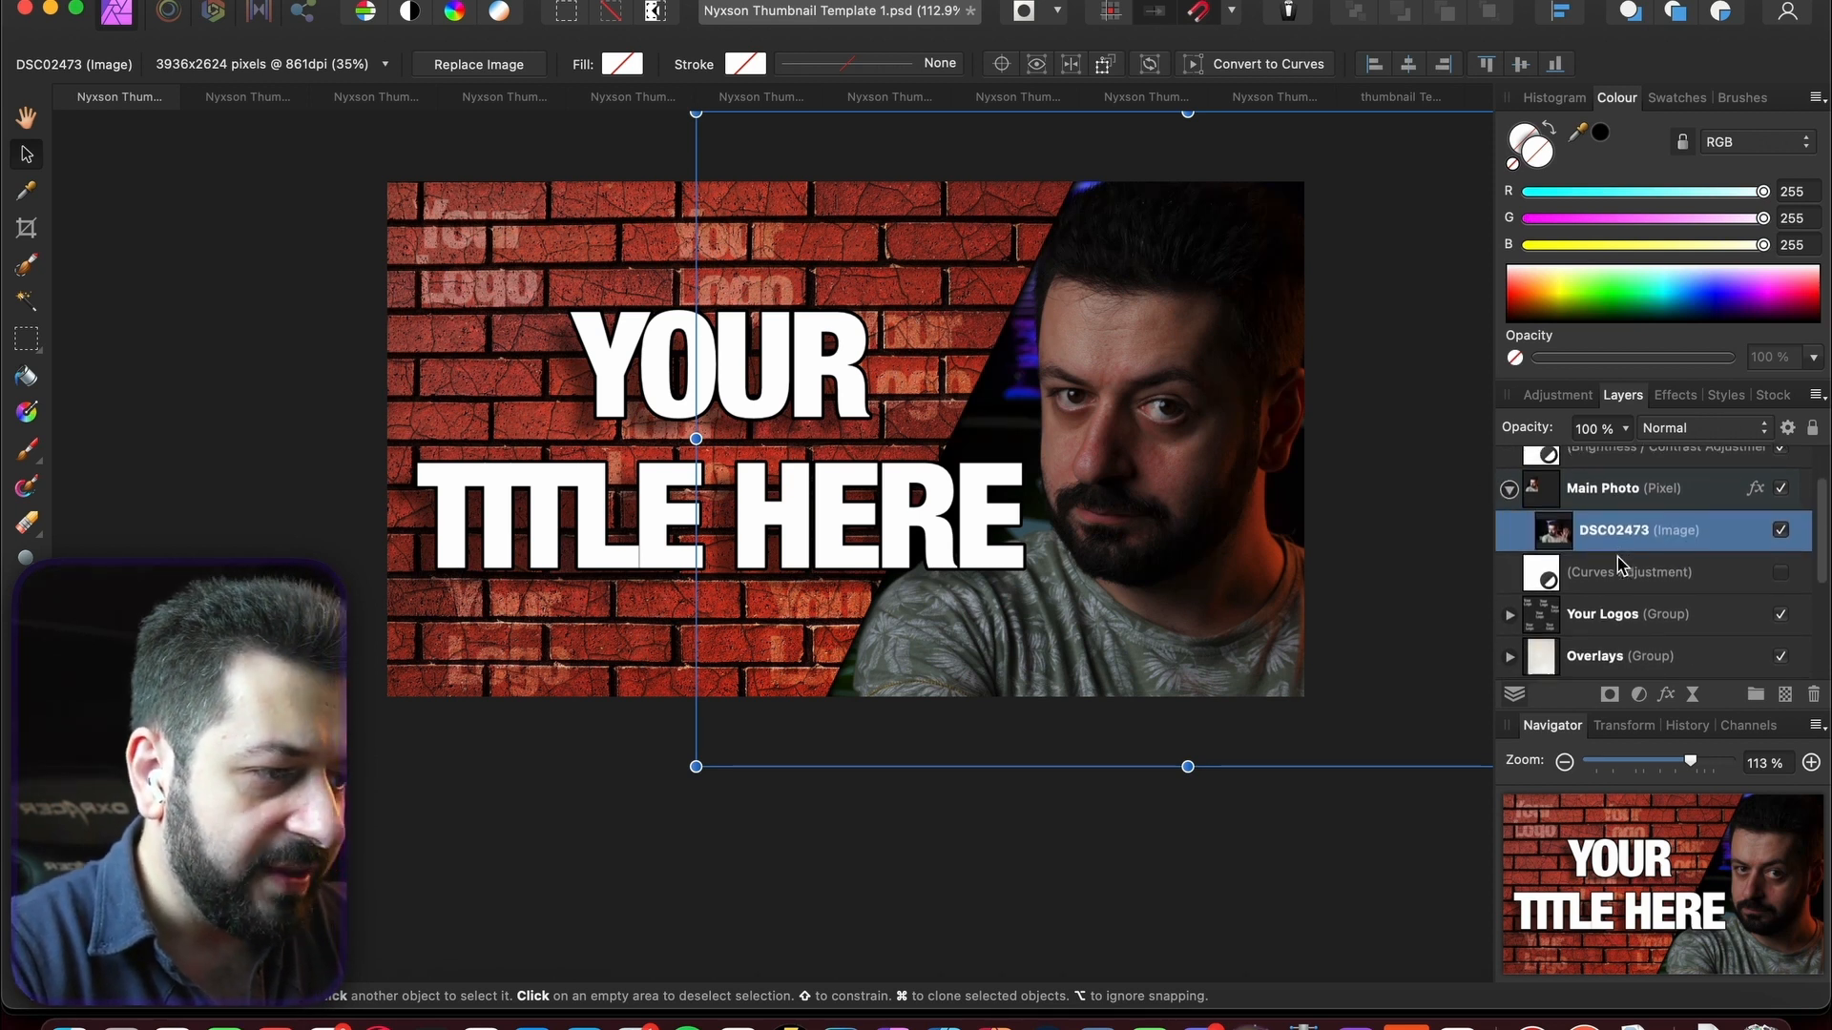
pyautogui.scroll(-4, 1619, 564)
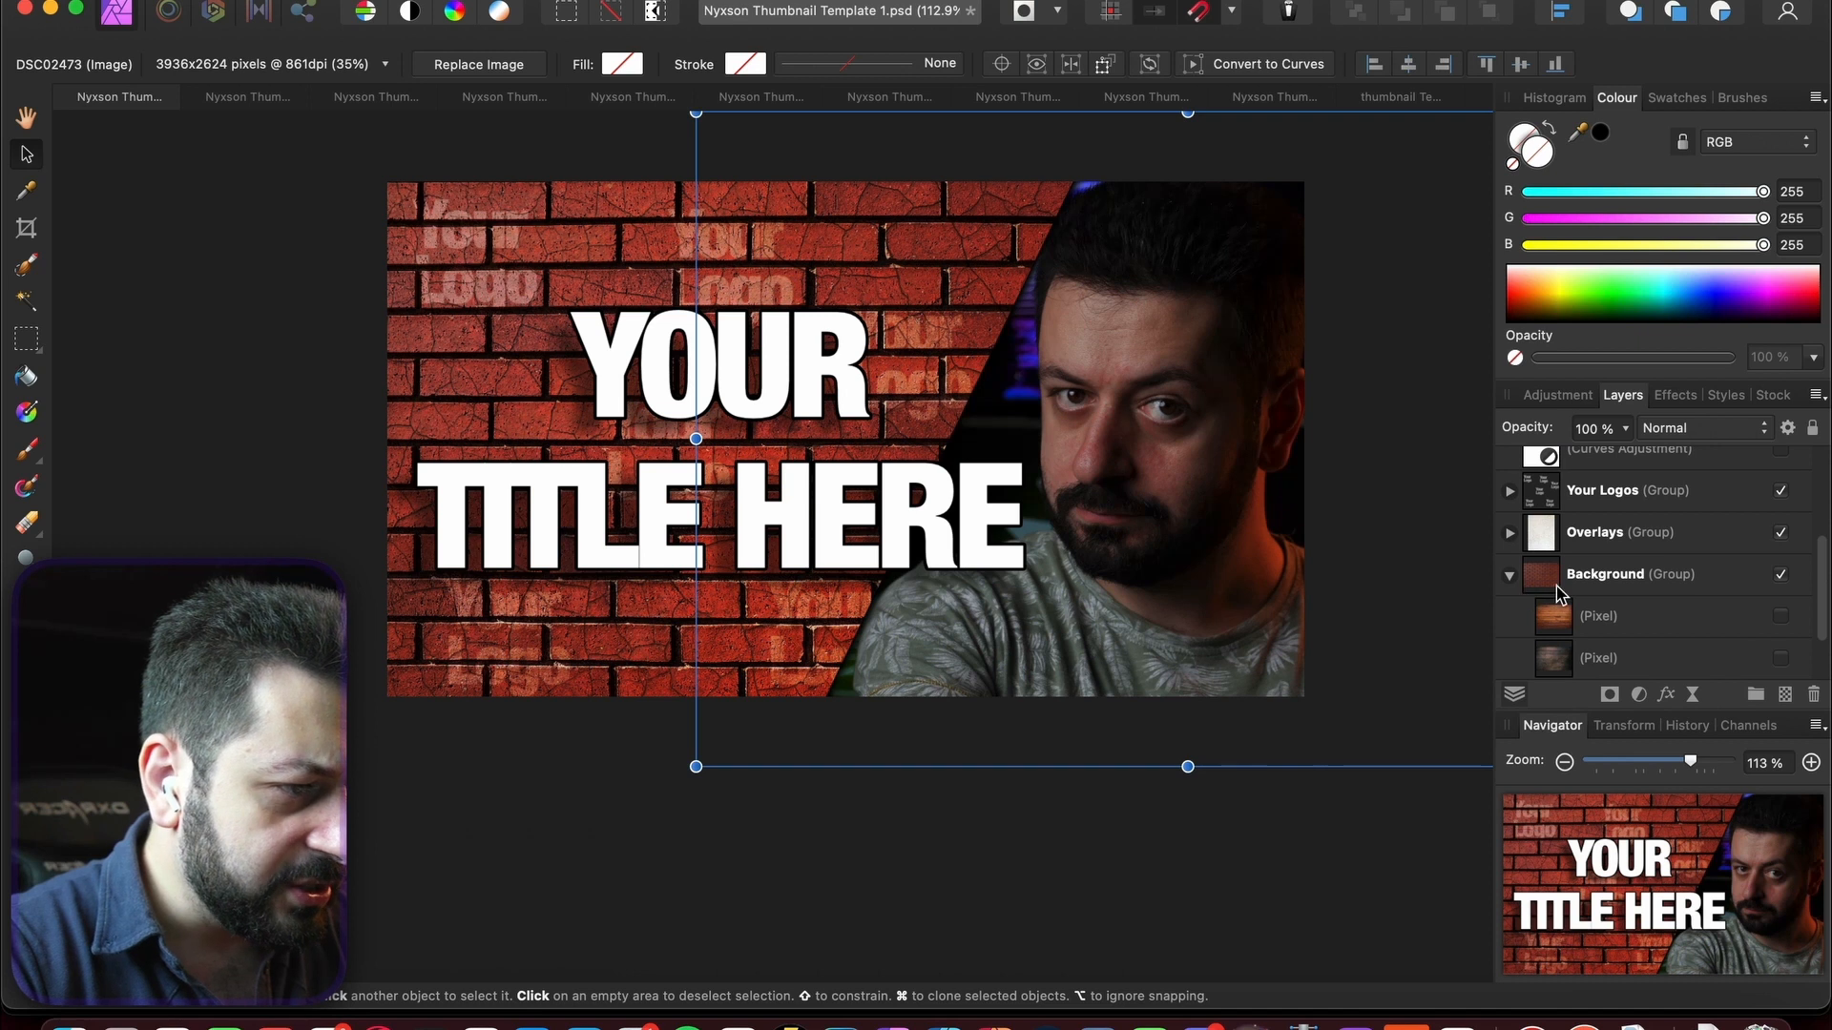
pyautogui.click(1509, 531)
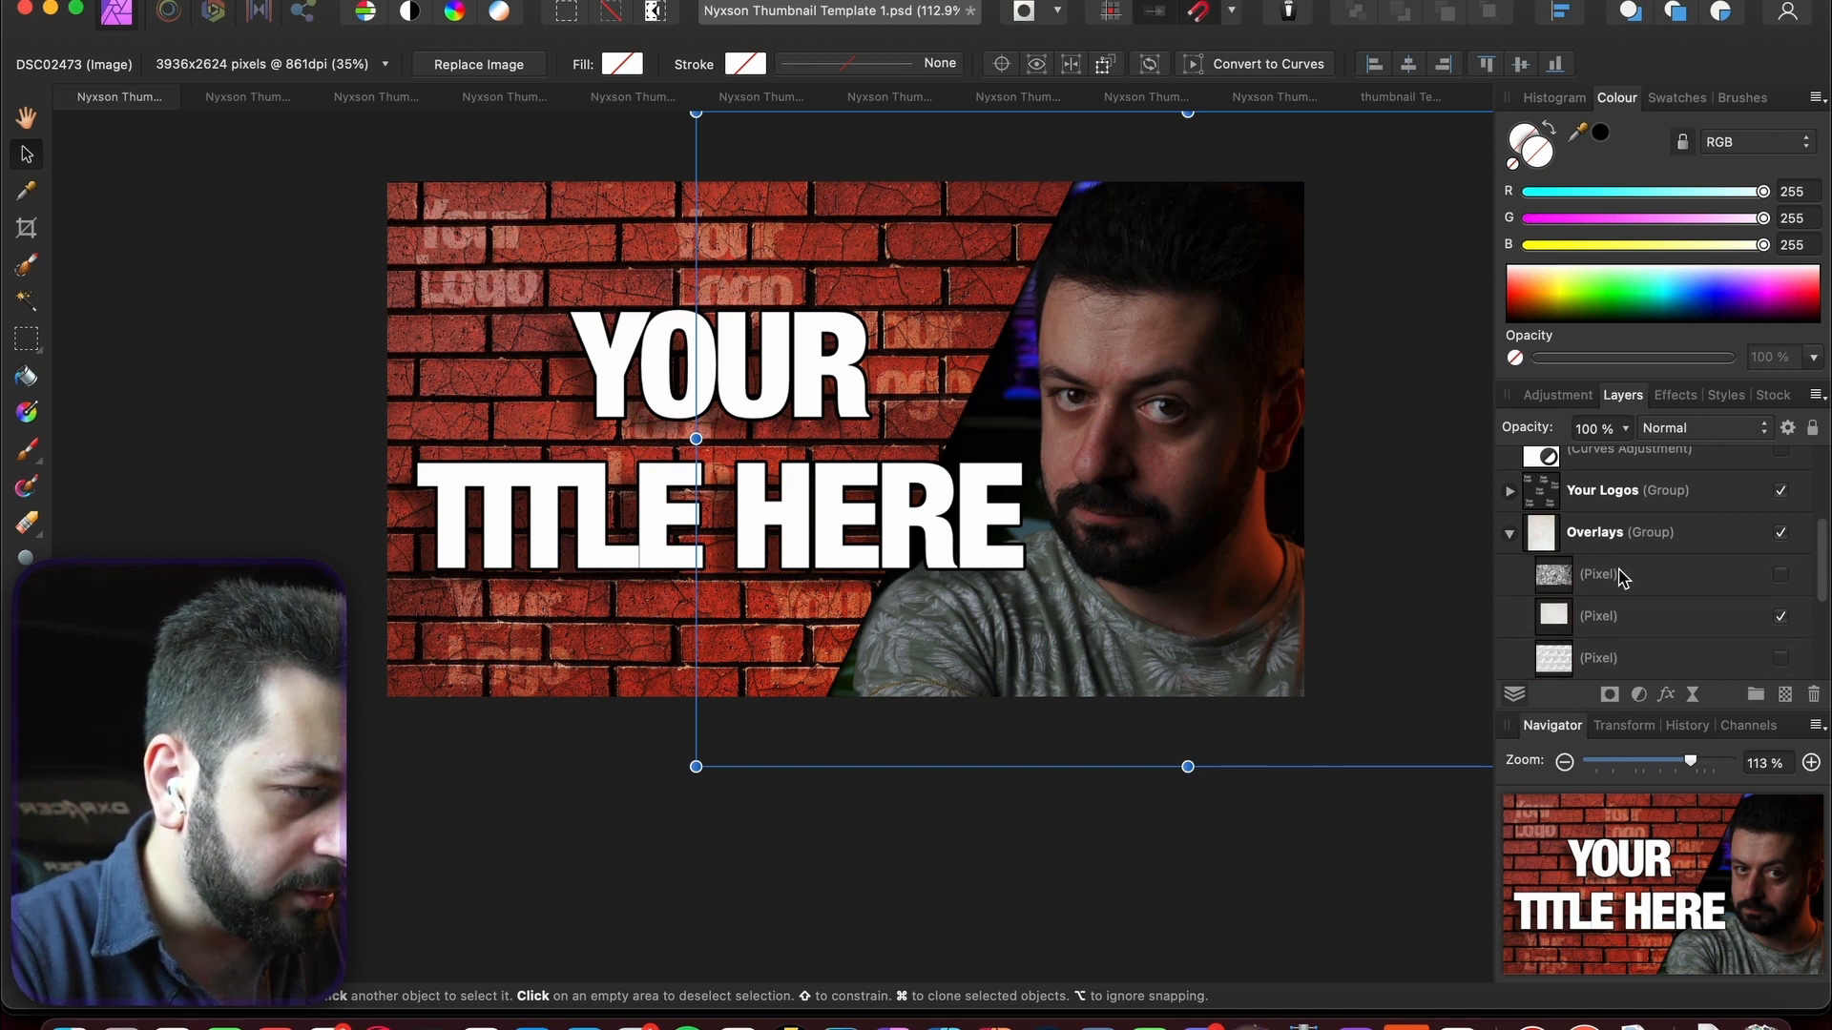
pyautogui.scroll(-2, 1619, 574)
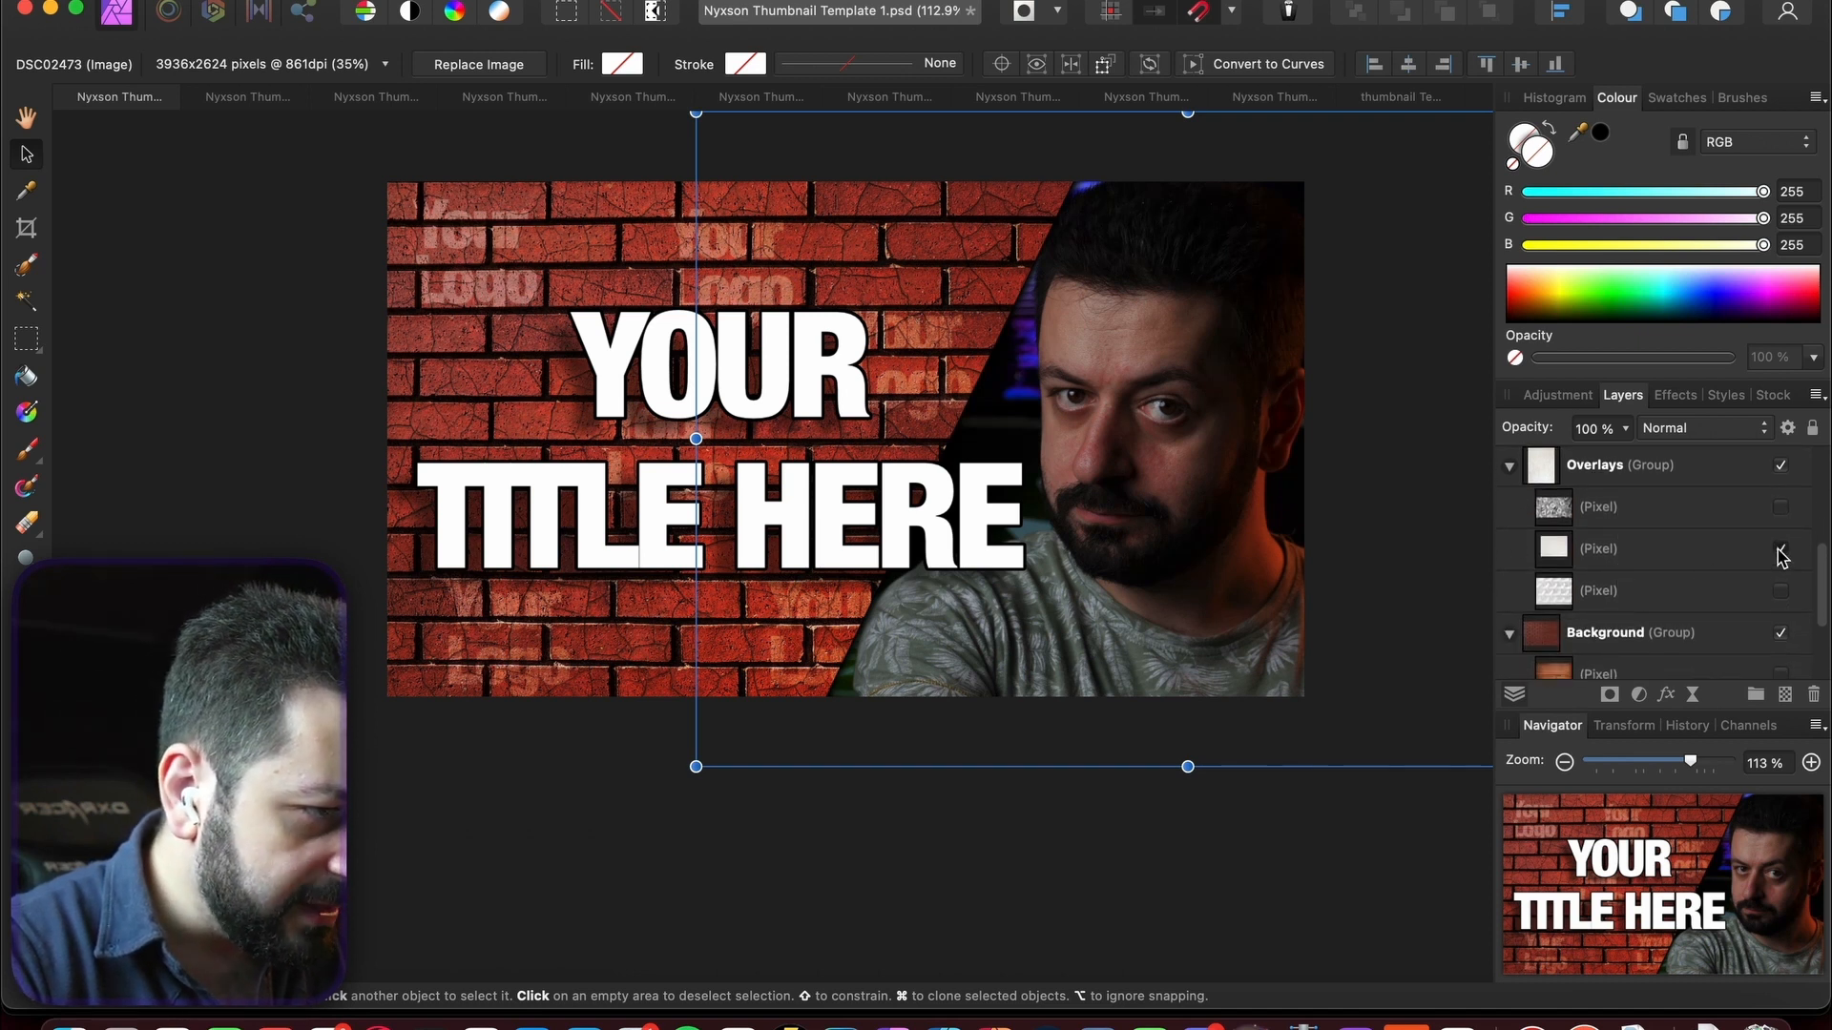
pyautogui.click(1780, 550)
pyautogui.click(1780, 550)
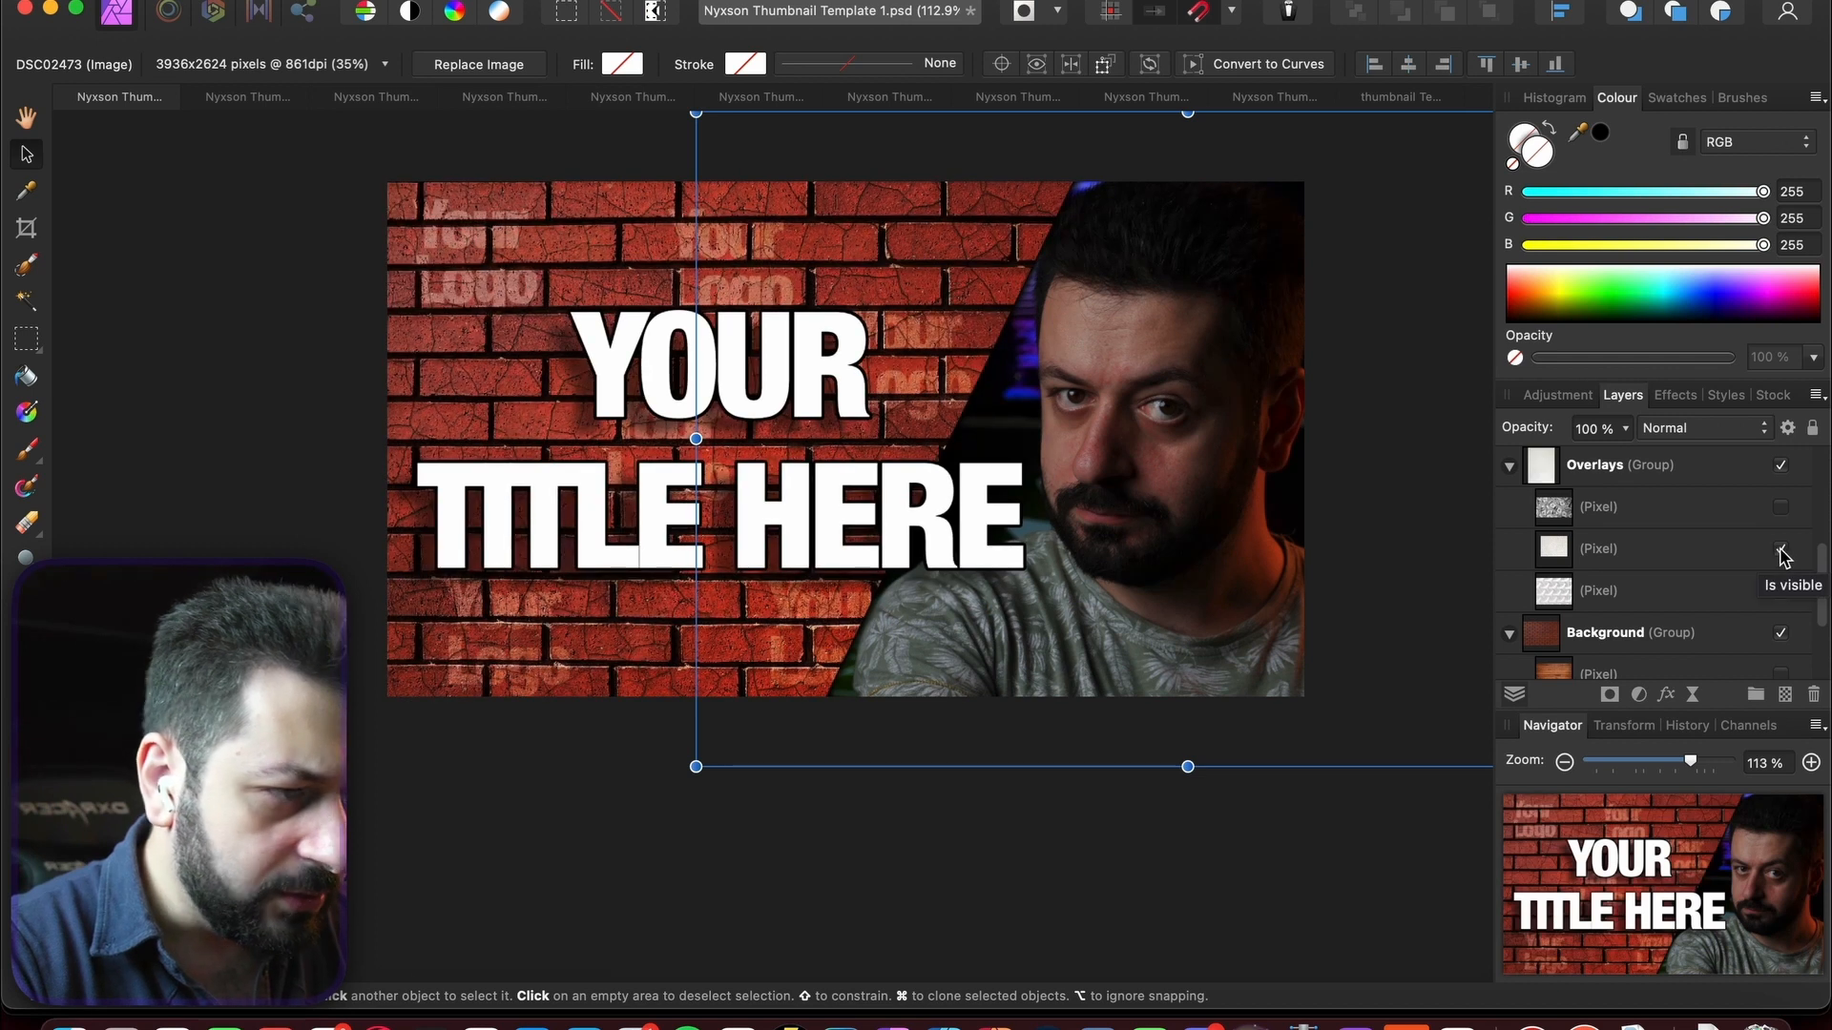
pyautogui.click(1780, 551)
# - Preview the third texture, then turn on the money texture overlay instead
pyautogui.click(1781, 603)
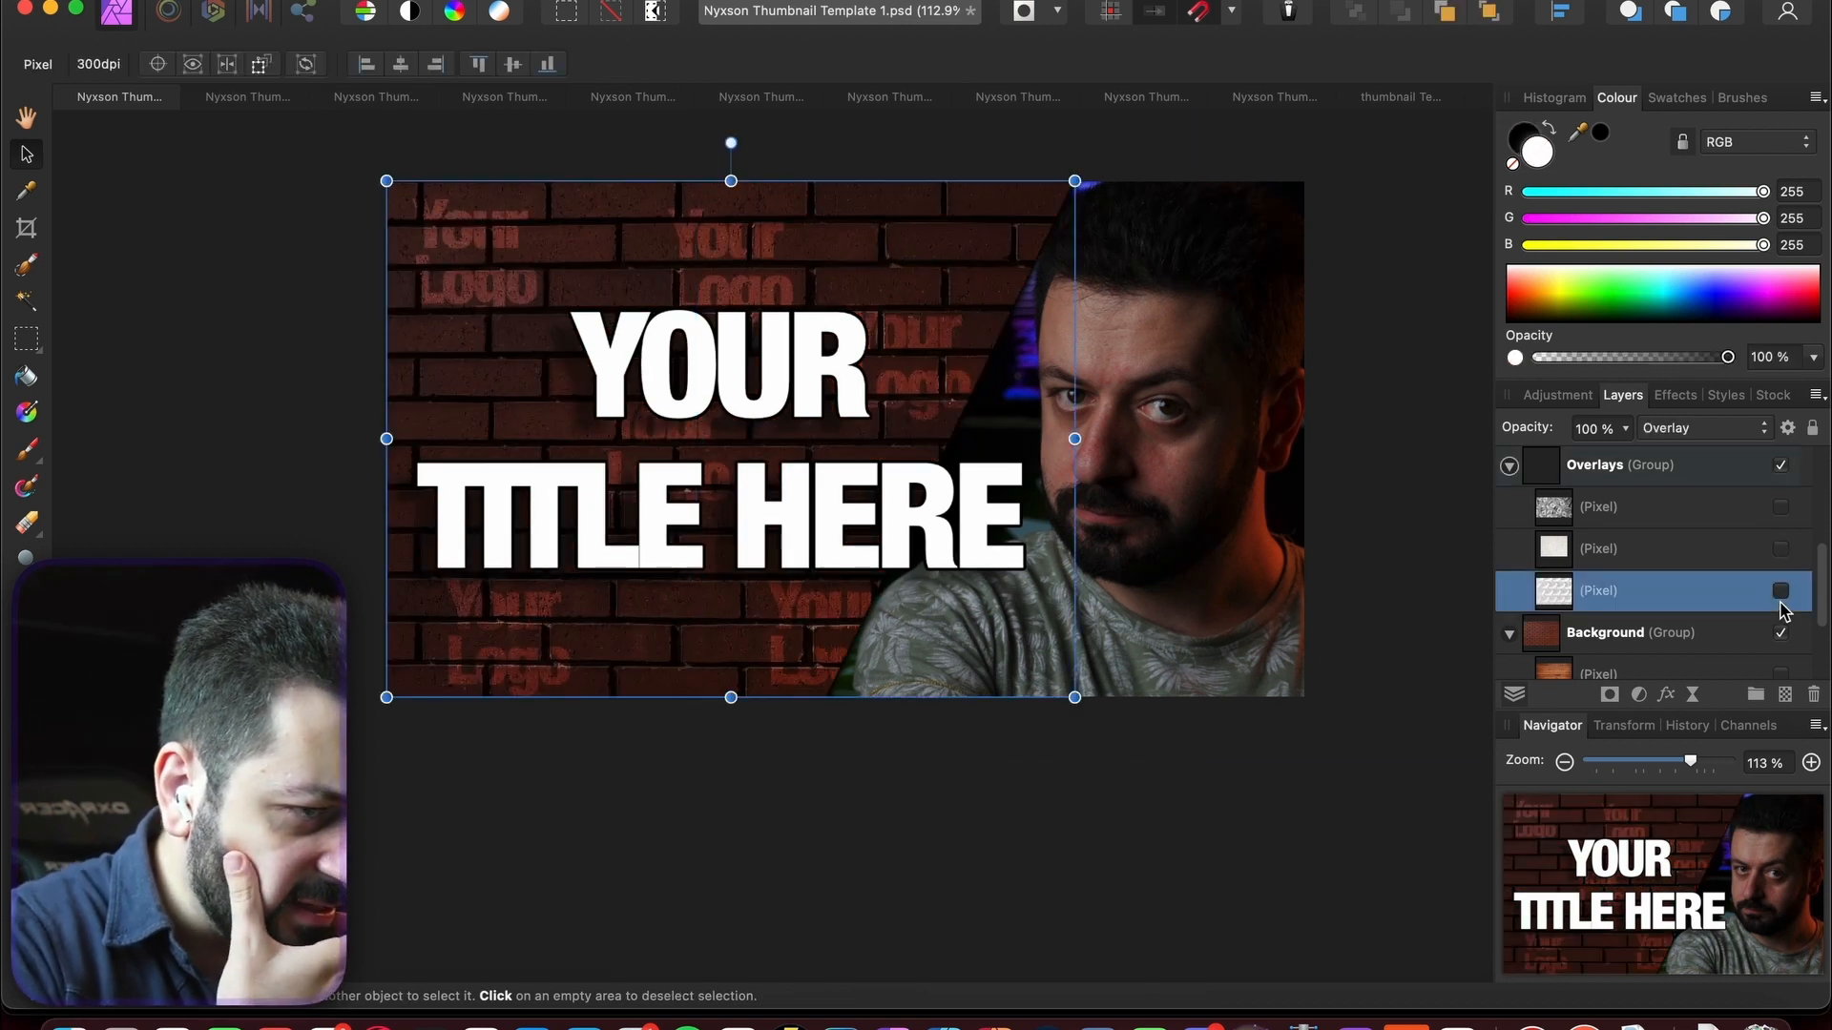
pyautogui.click(1781, 593)
pyautogui.click(1780, 592)
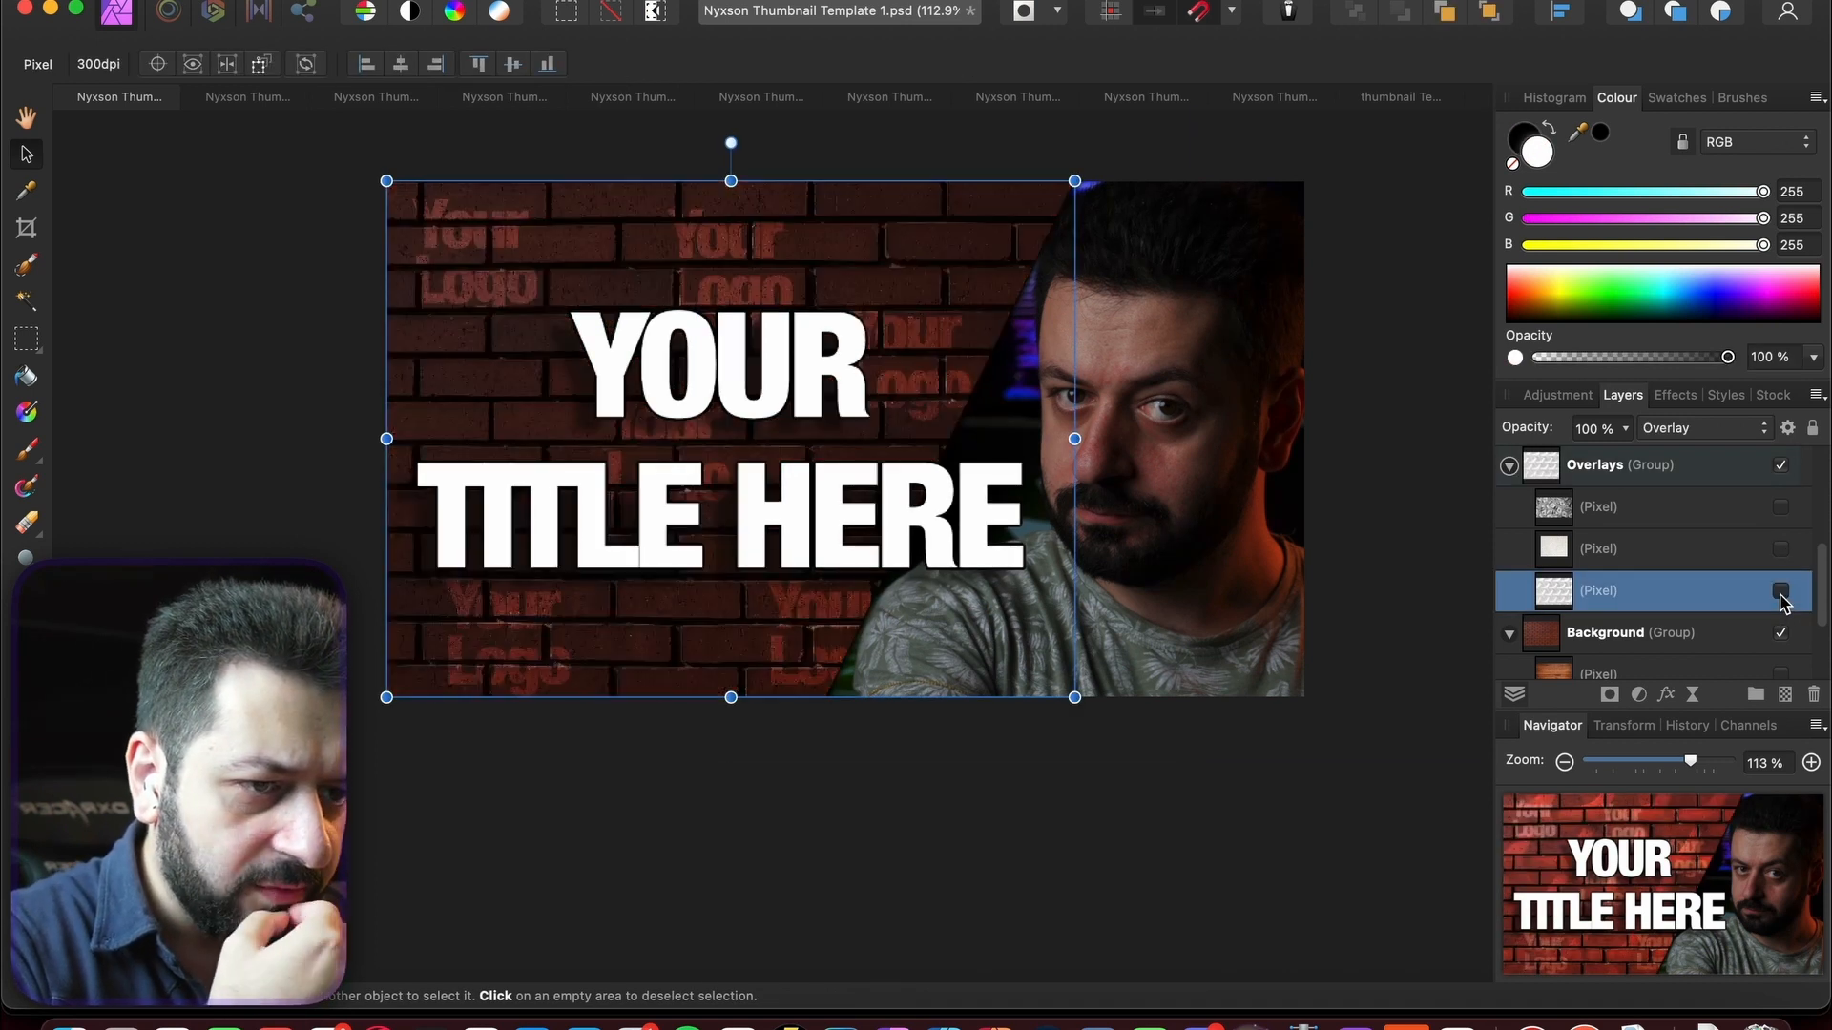
pyautogui.click(1781, 524)
pyautogui.click(1780, 508)
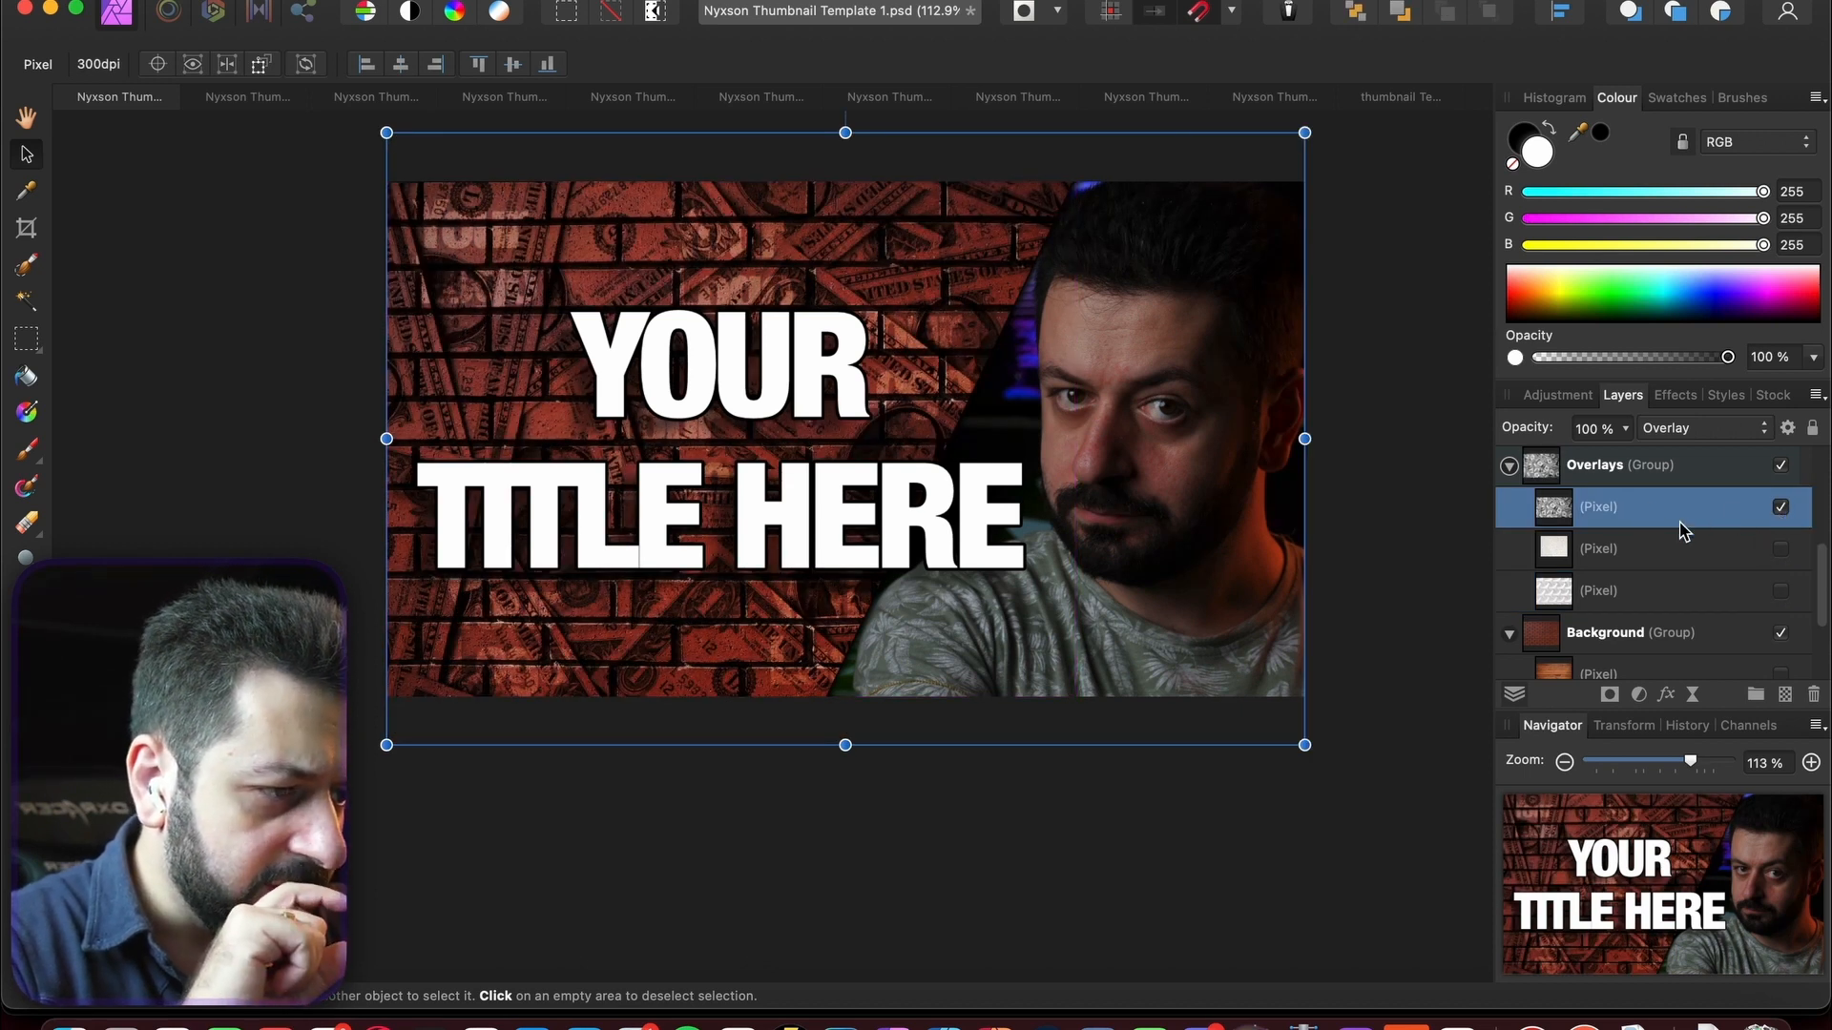
# - Turn on the Curves adjustment and select the Text group
pyautogui.scroll(4, 1681, 531)
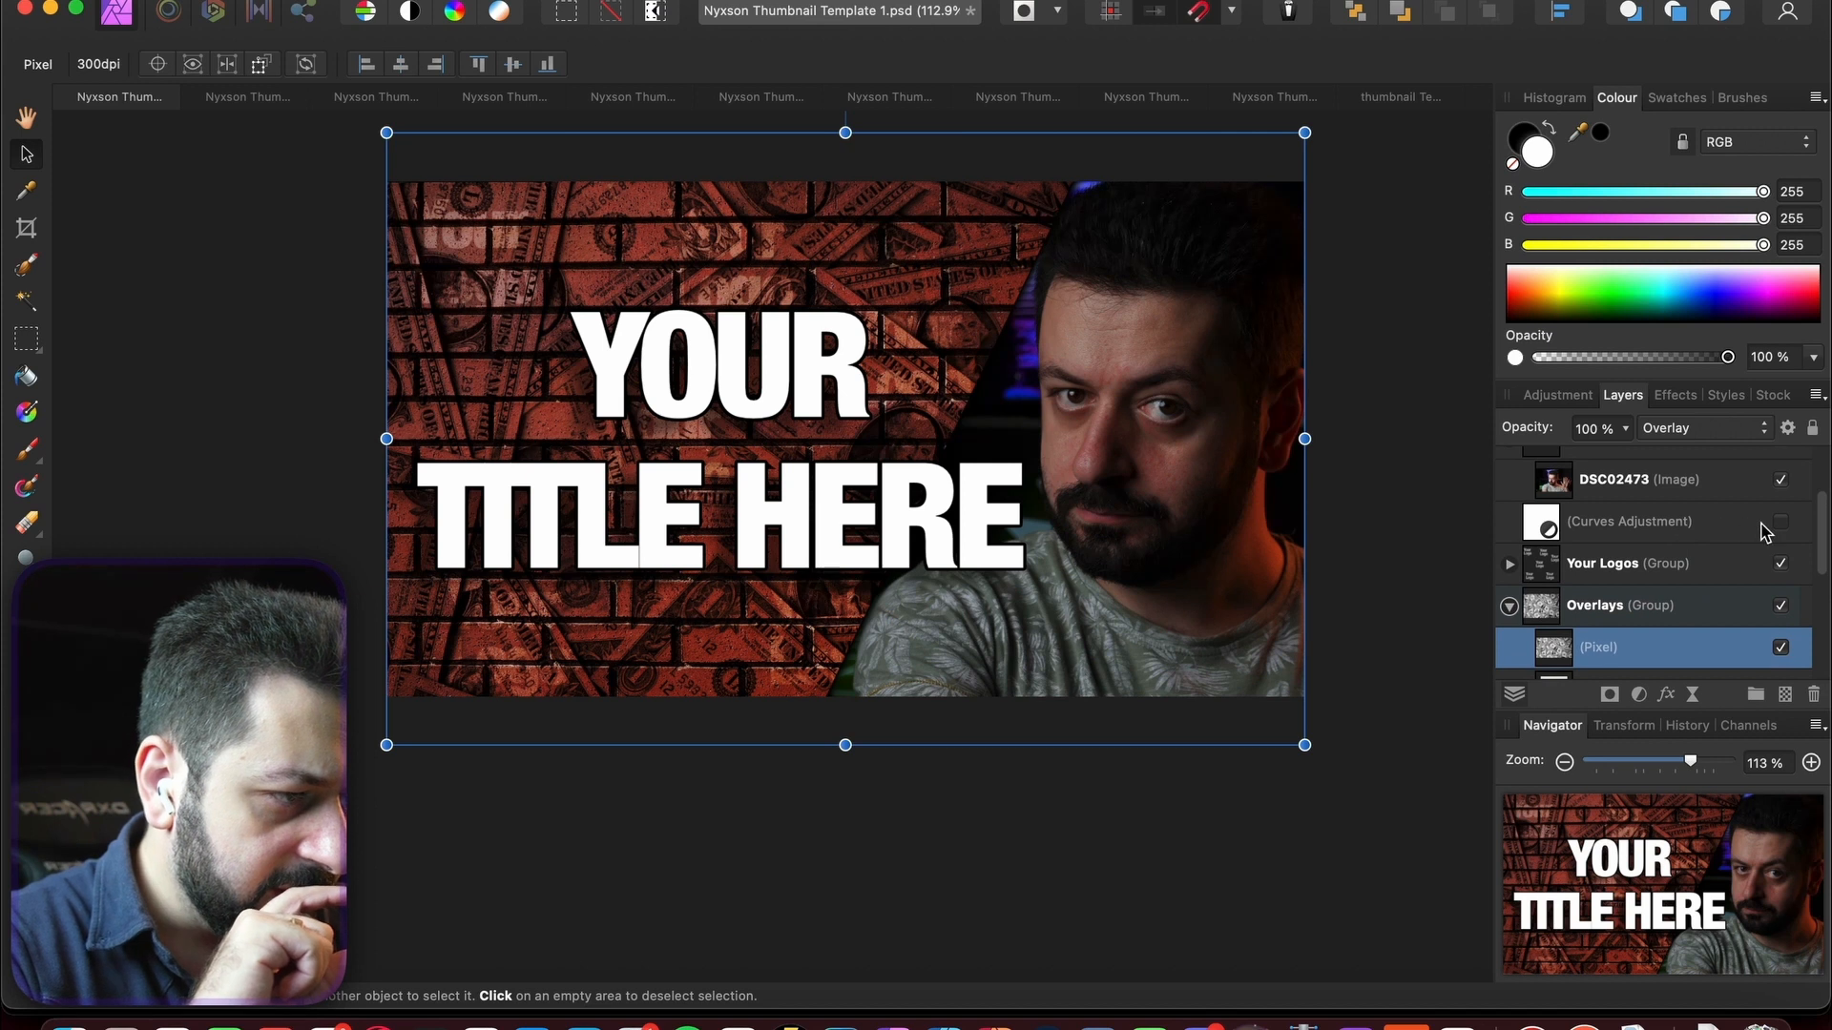
pyautogui.click(1780, 522)
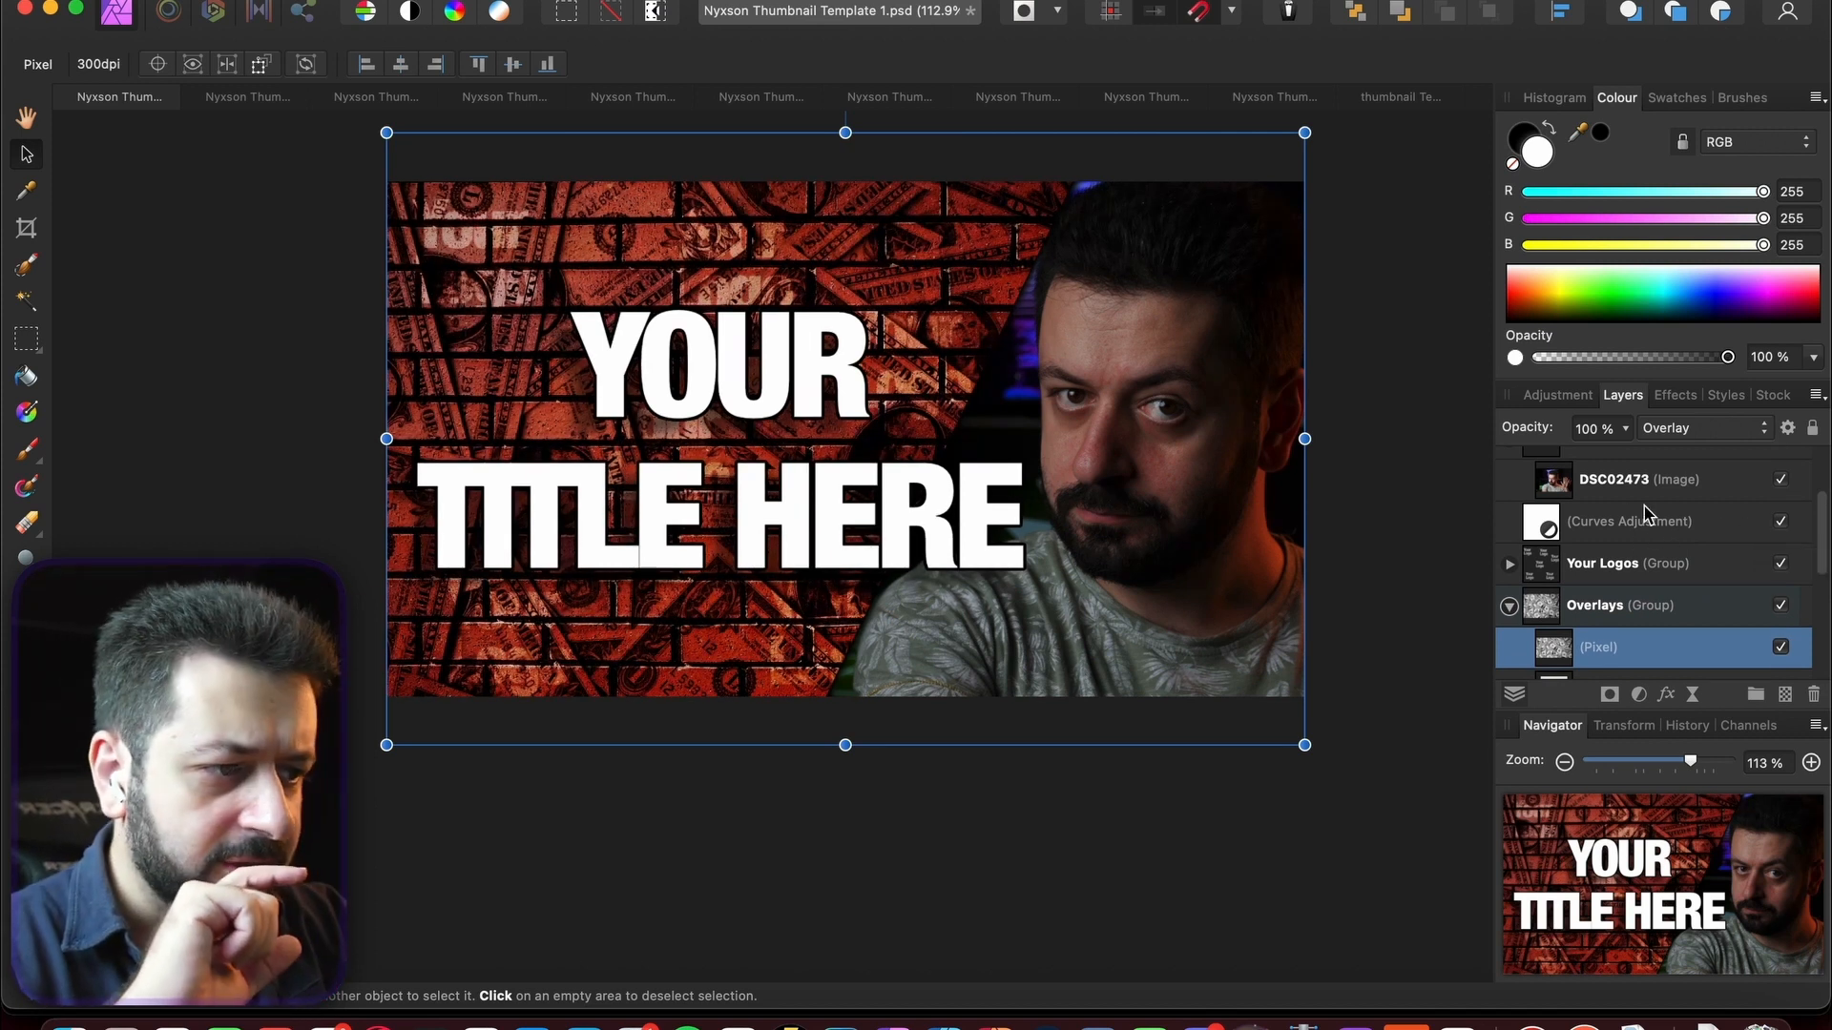
pyautogui.scroll(3, 1636, 520)
pyautogui.click(1622, 469)
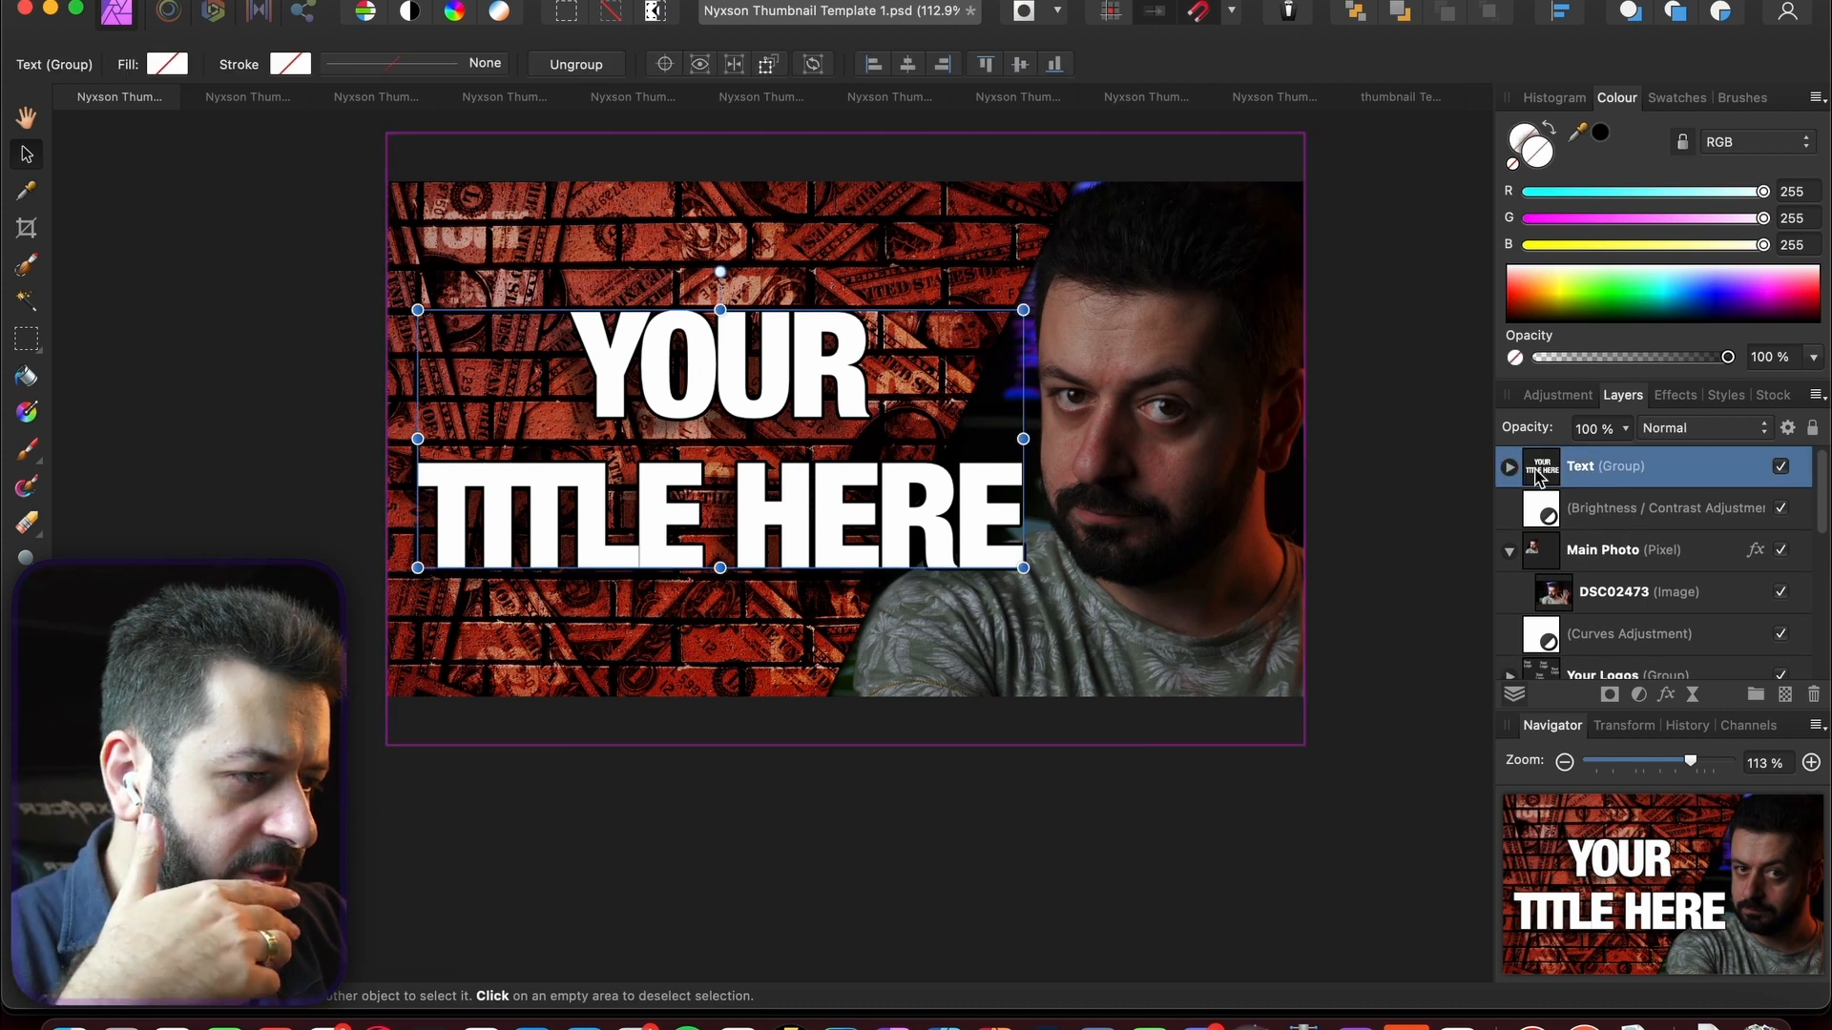
# - Preview the hidden title layers, then hide both YOUR SUBTITLE HERE and YOUR TITLE HERE
pyautogui.click(1697, 515)
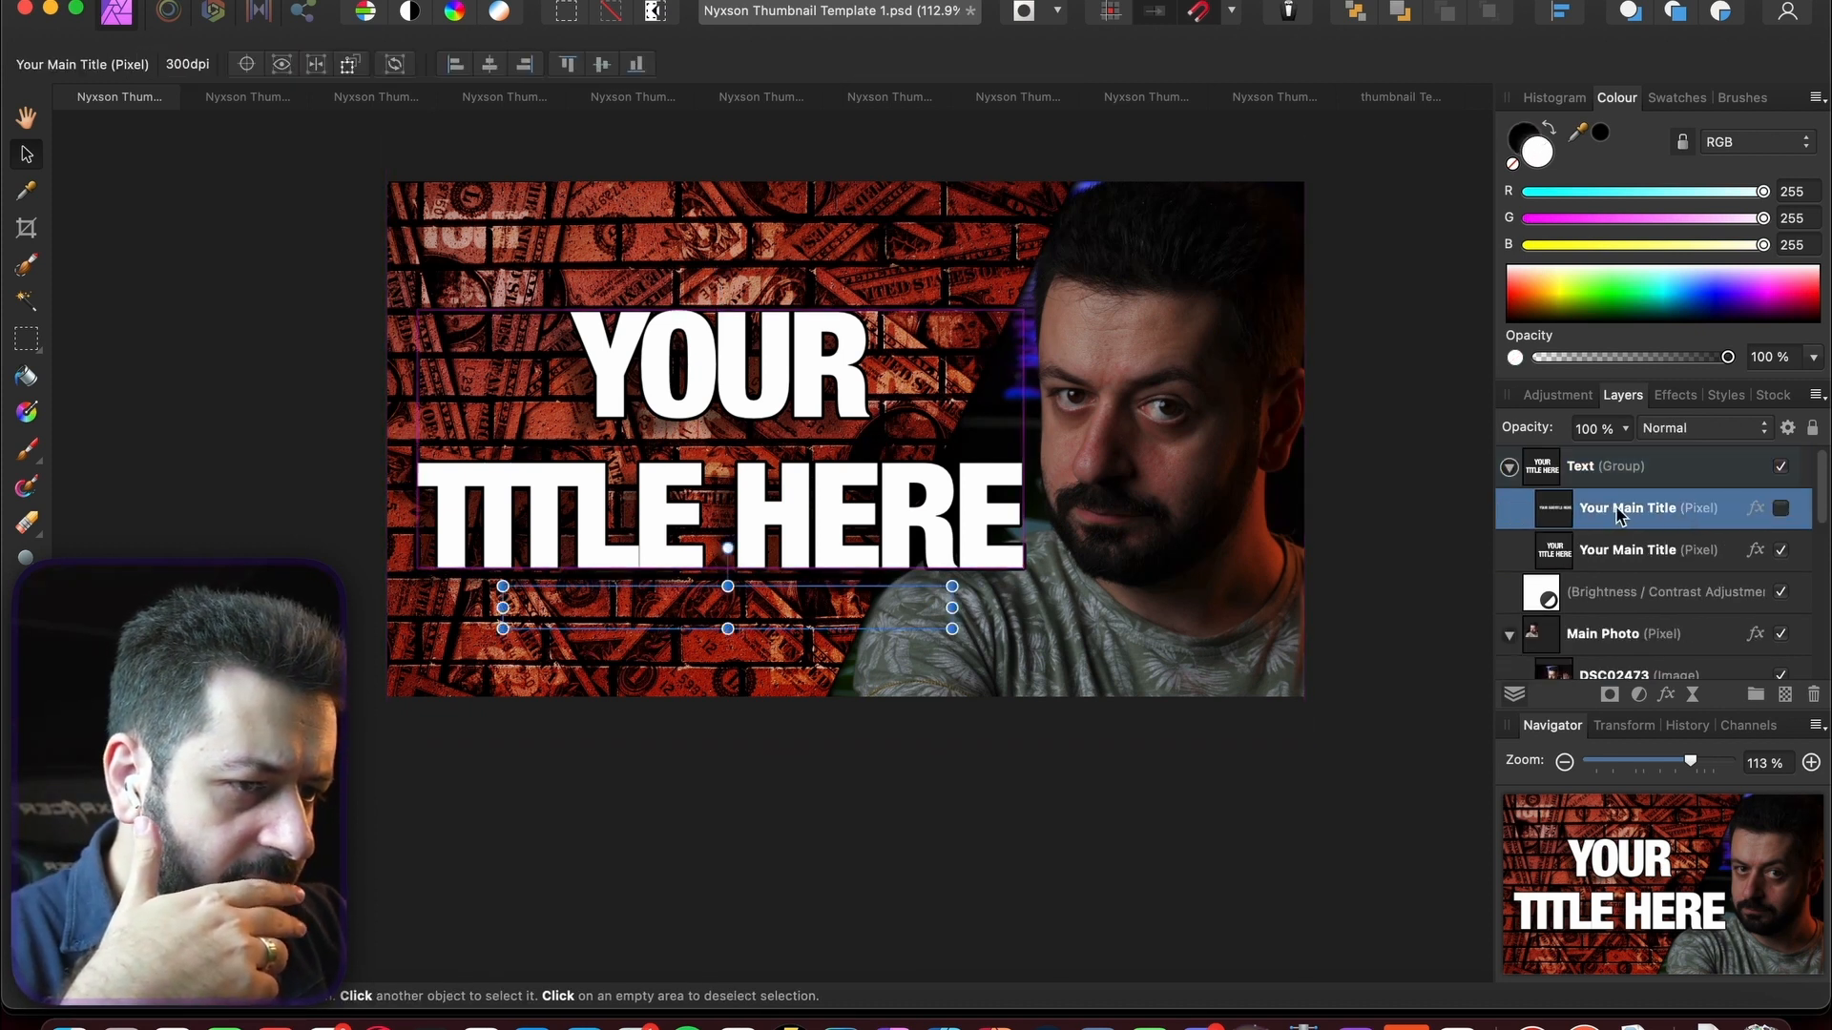
pyautogui.click(1780, 509)
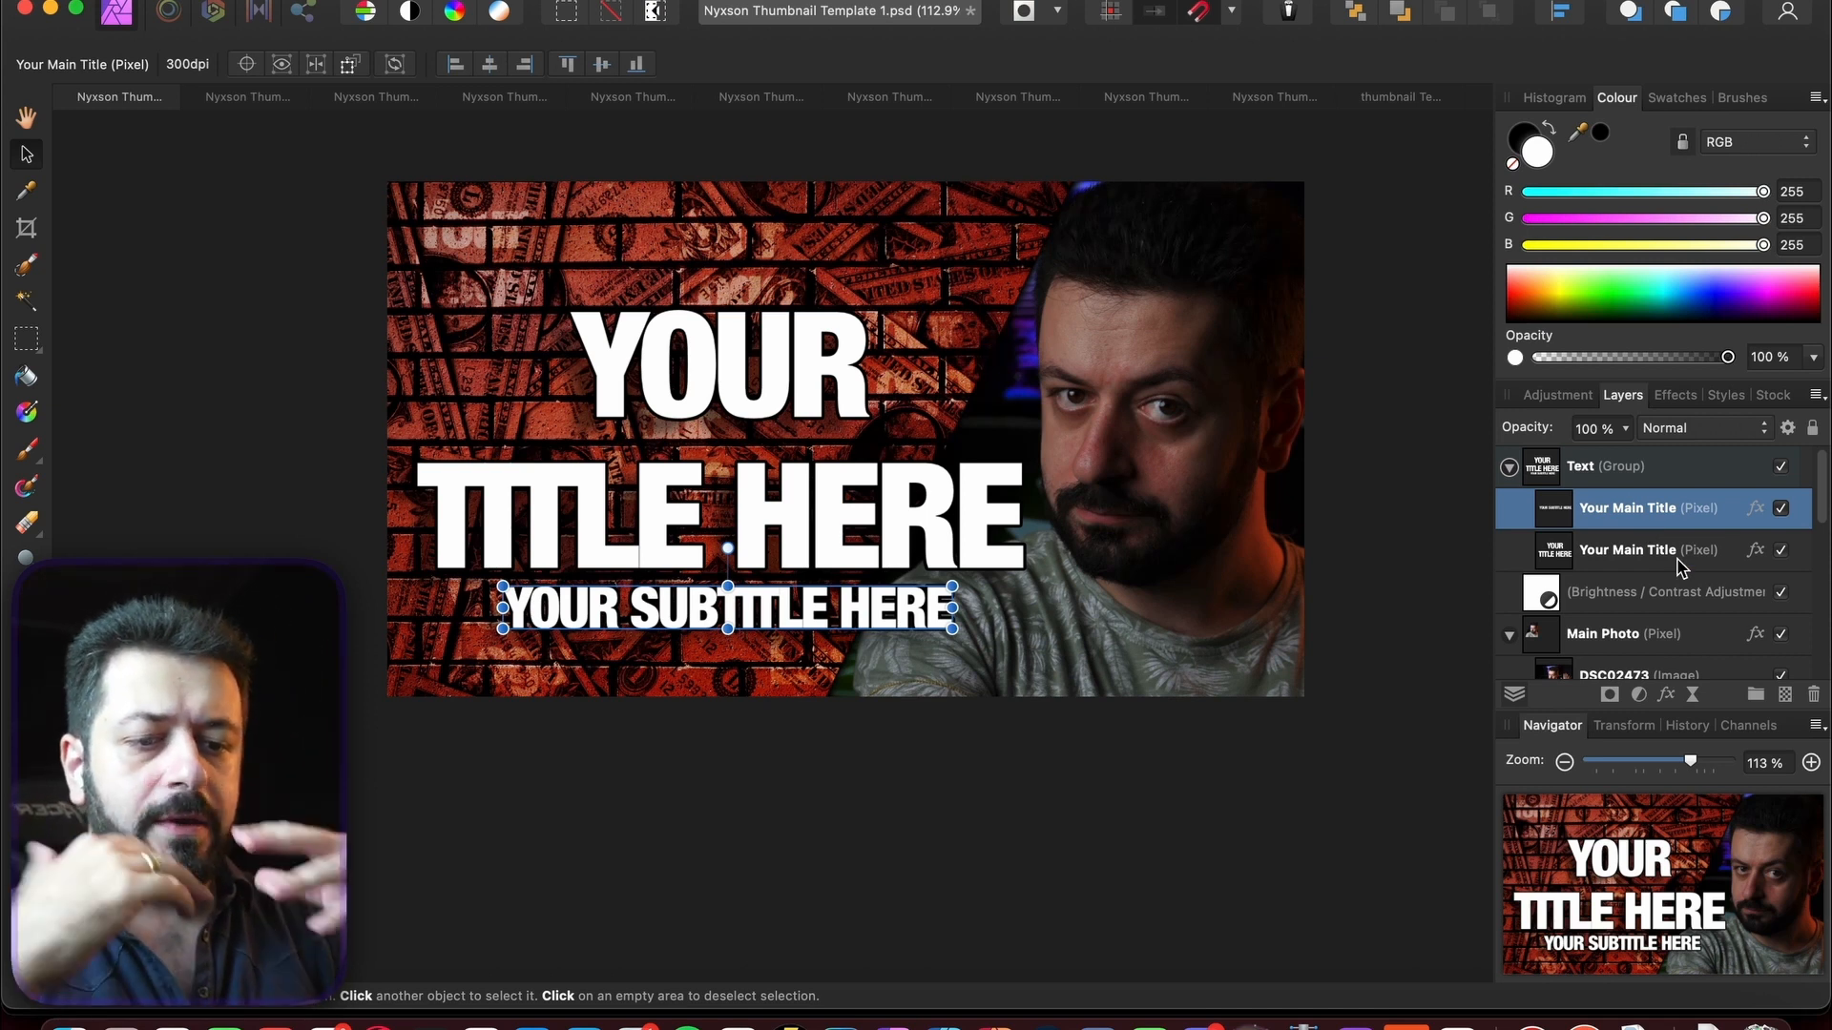
pyautogui.click(1383, 588)
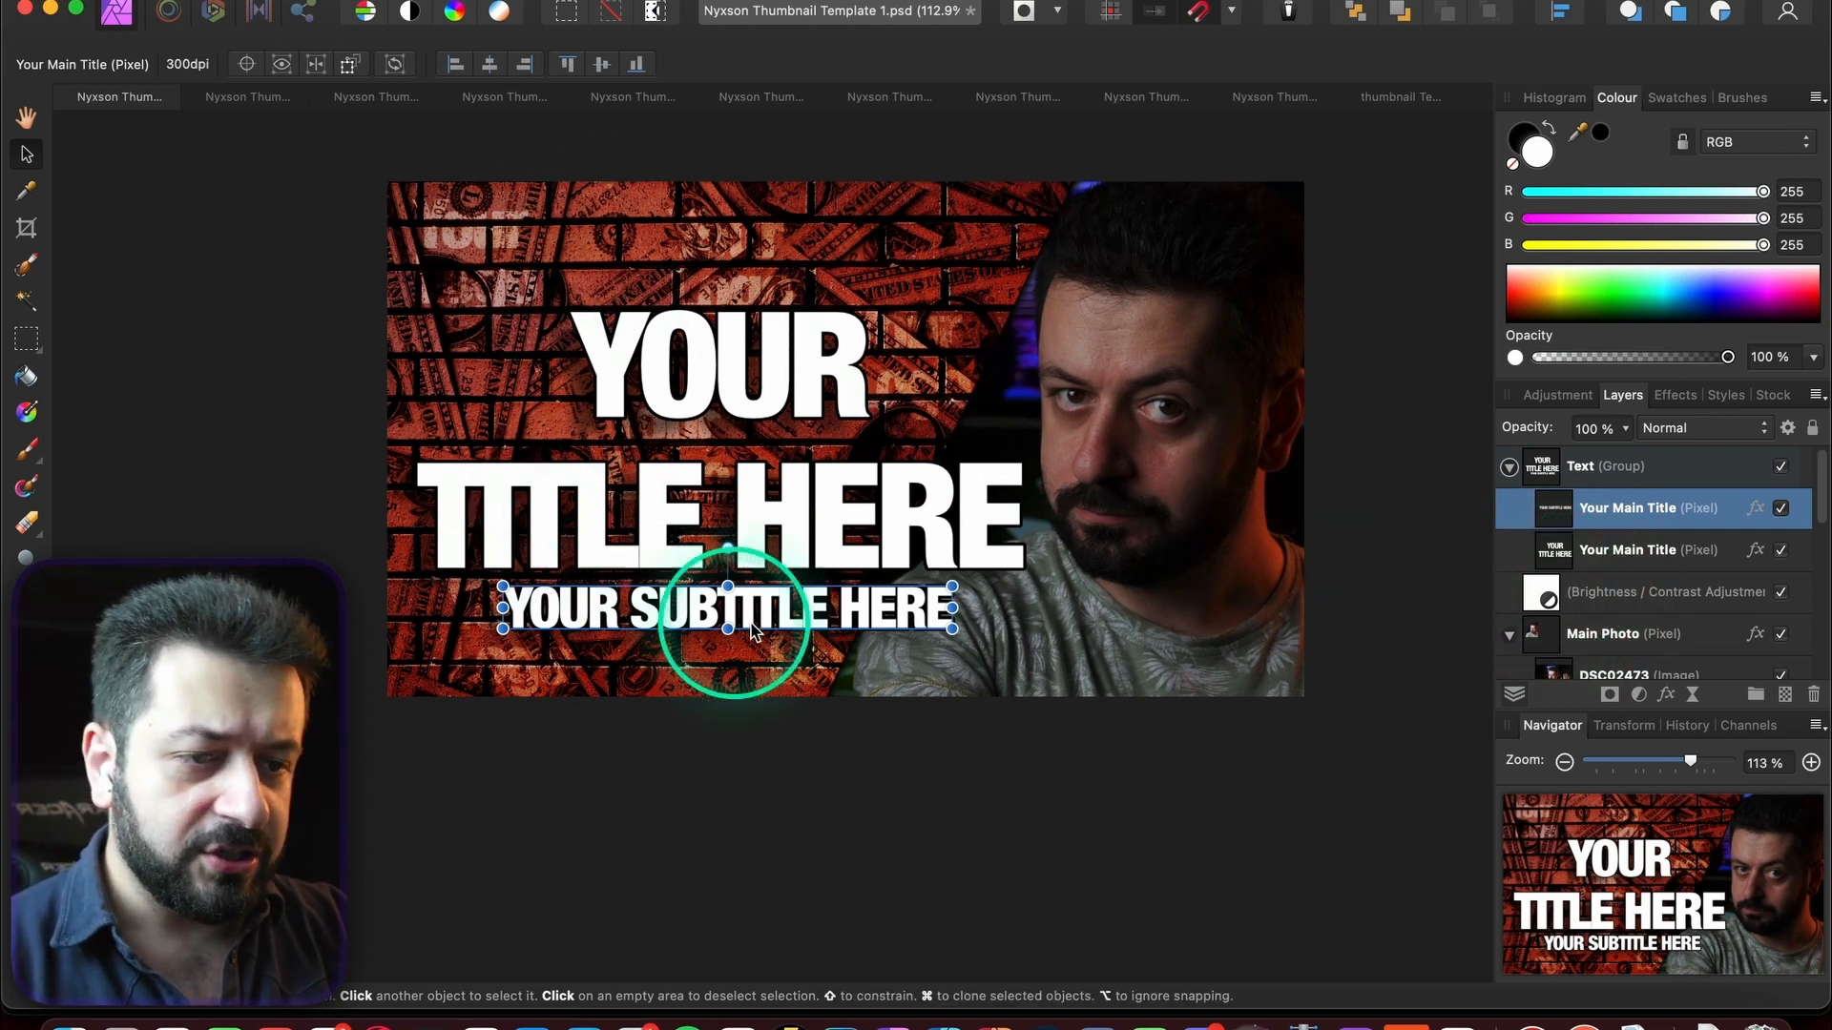
pyautogui.click(765, 361)
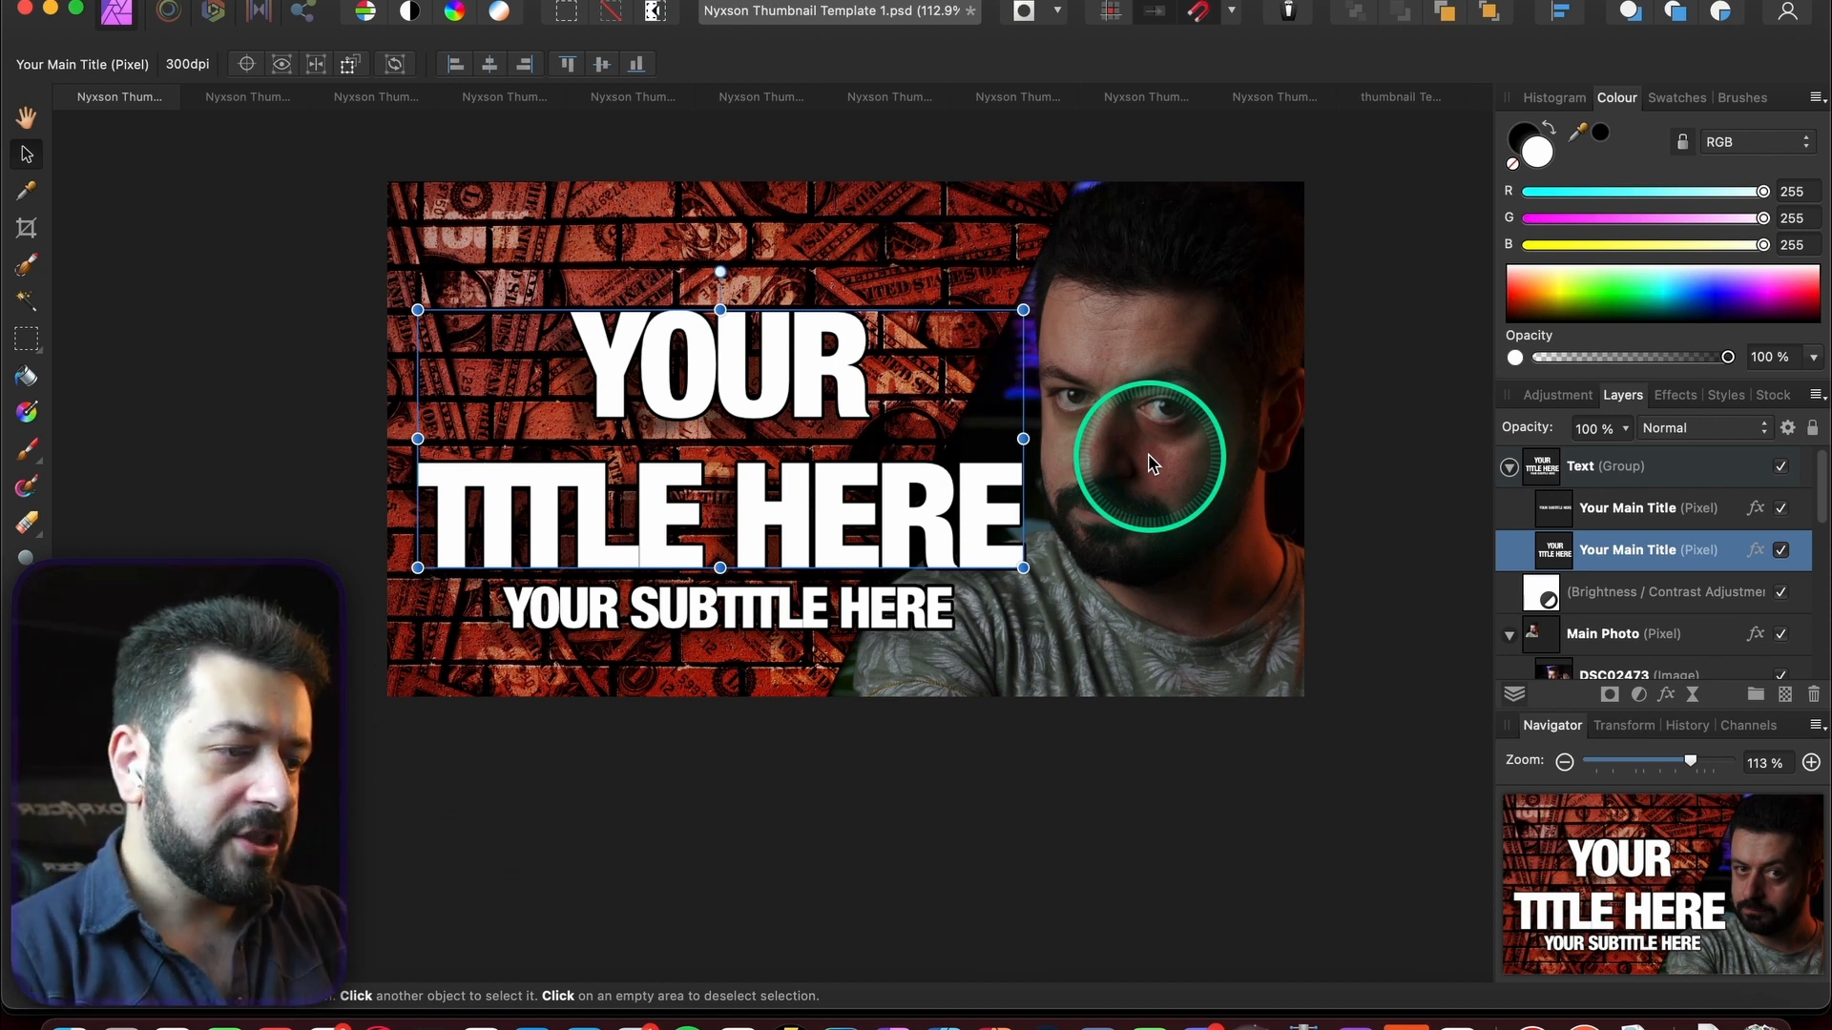
pyautogui.click(1780, 508)
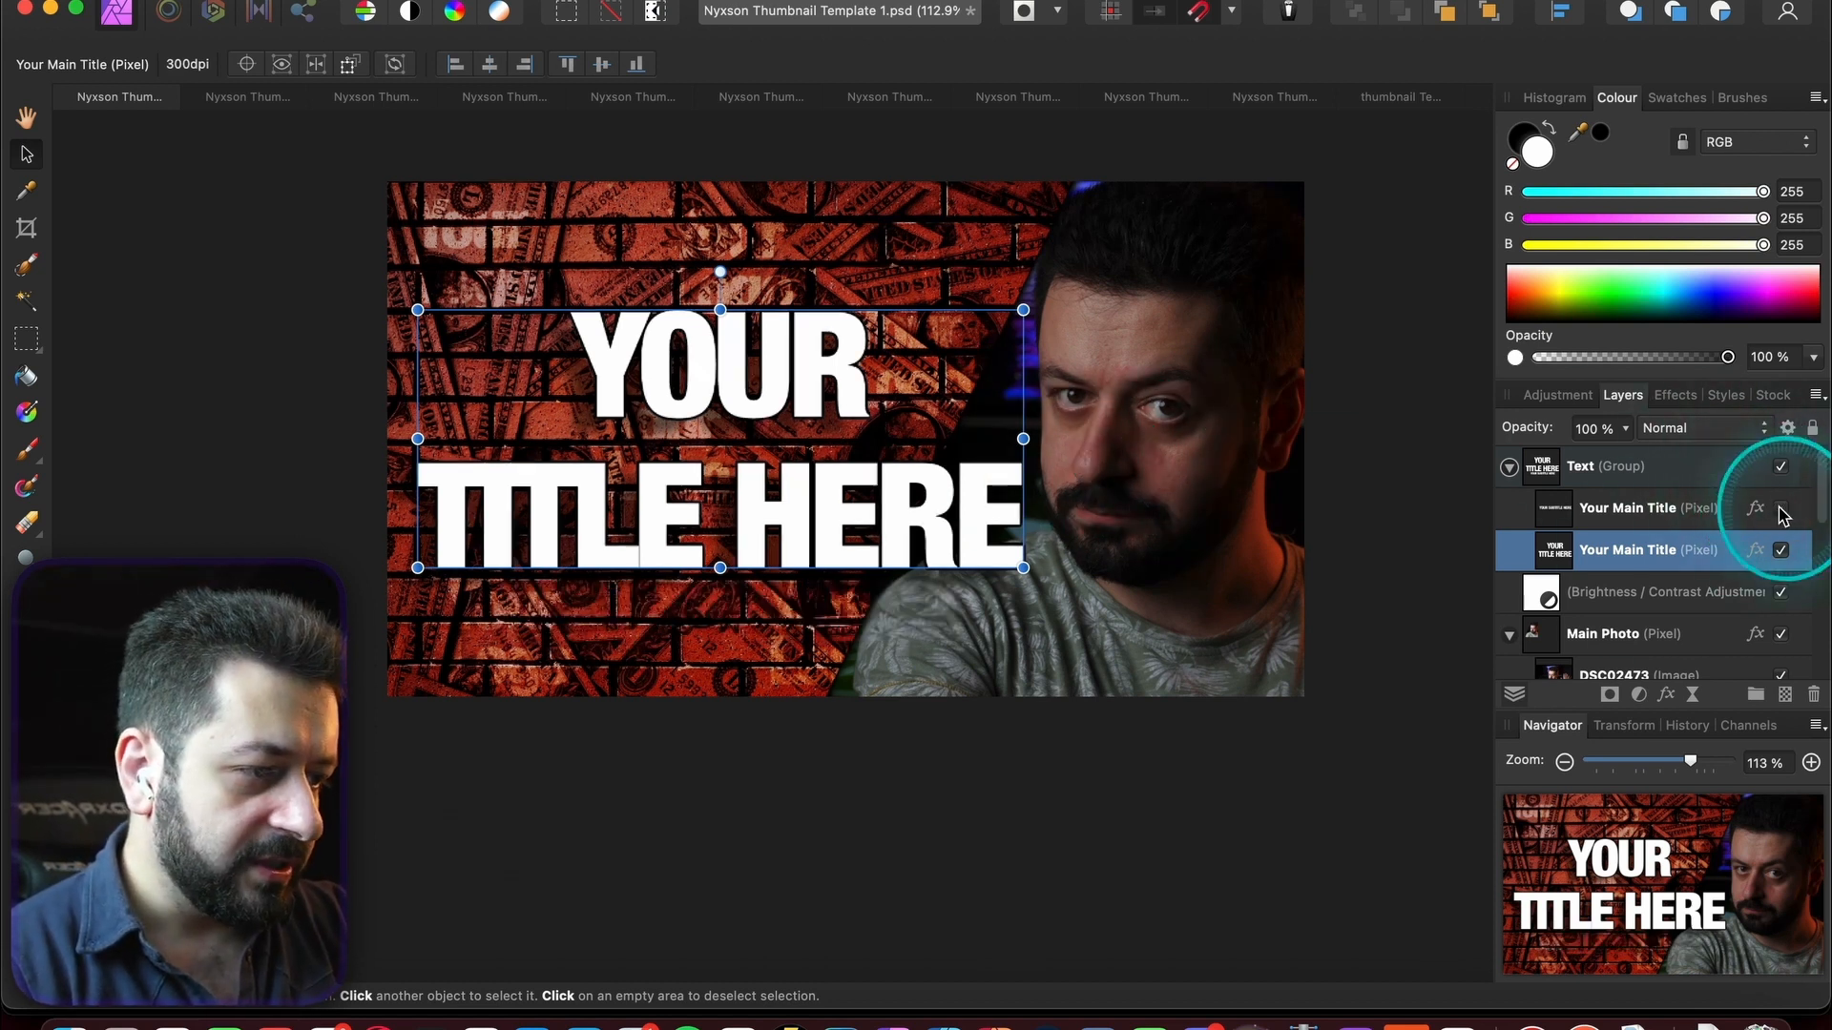
pyautogui.click(1781, 551)
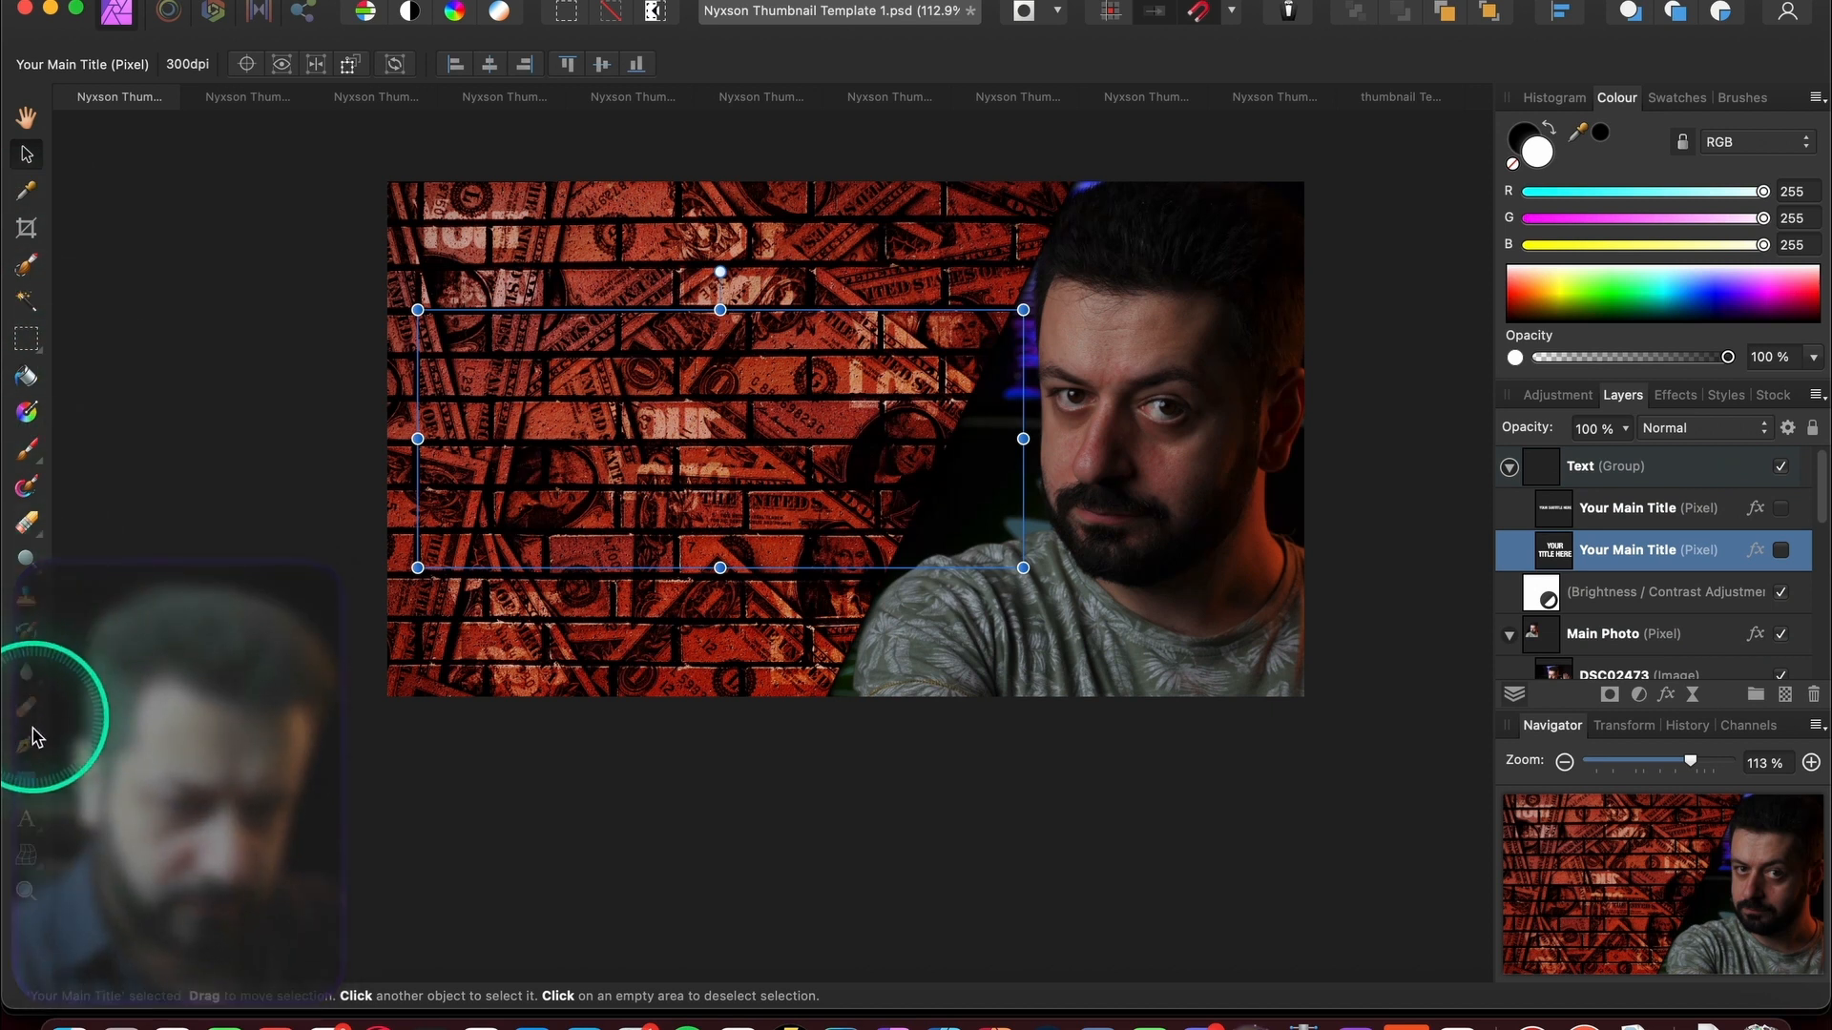
# - Add a new Artistic Text title reading EDIT FASTER left of the photo
pyautogui.click(27, 817)
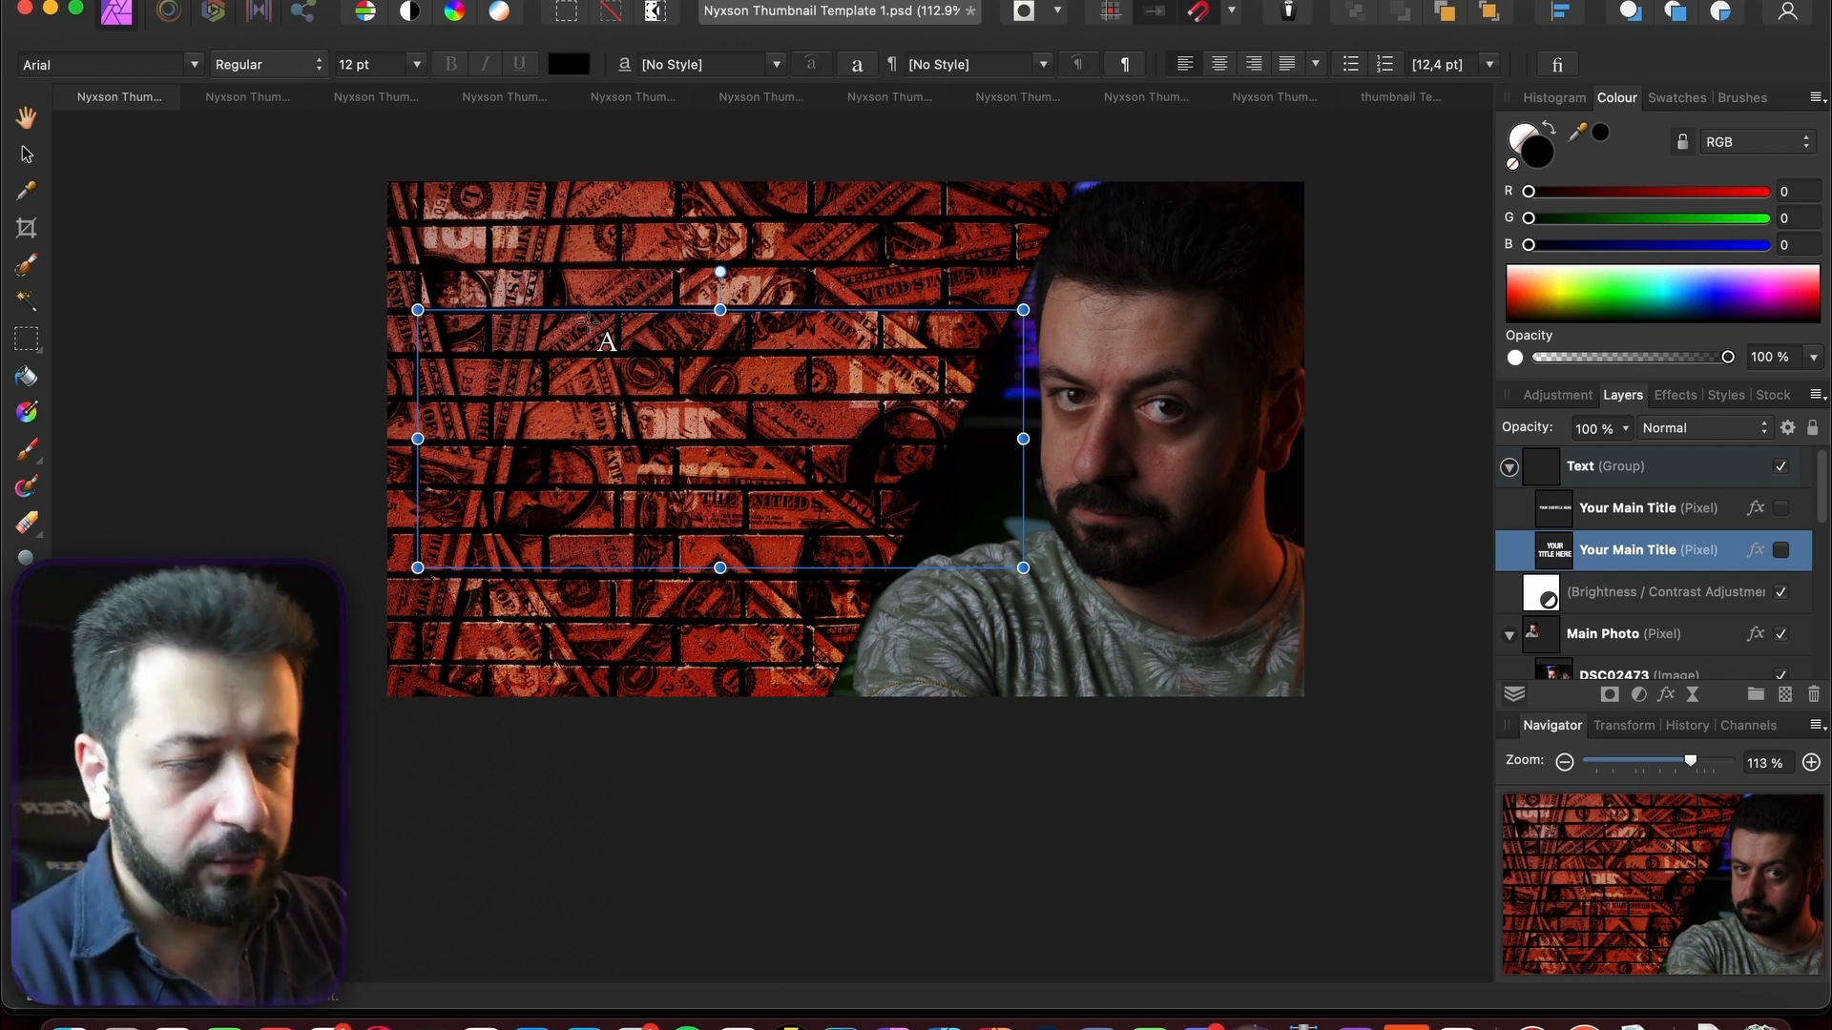
pyautogui.moveTo(520, 345); pyautogui.dragTo(642, 429)
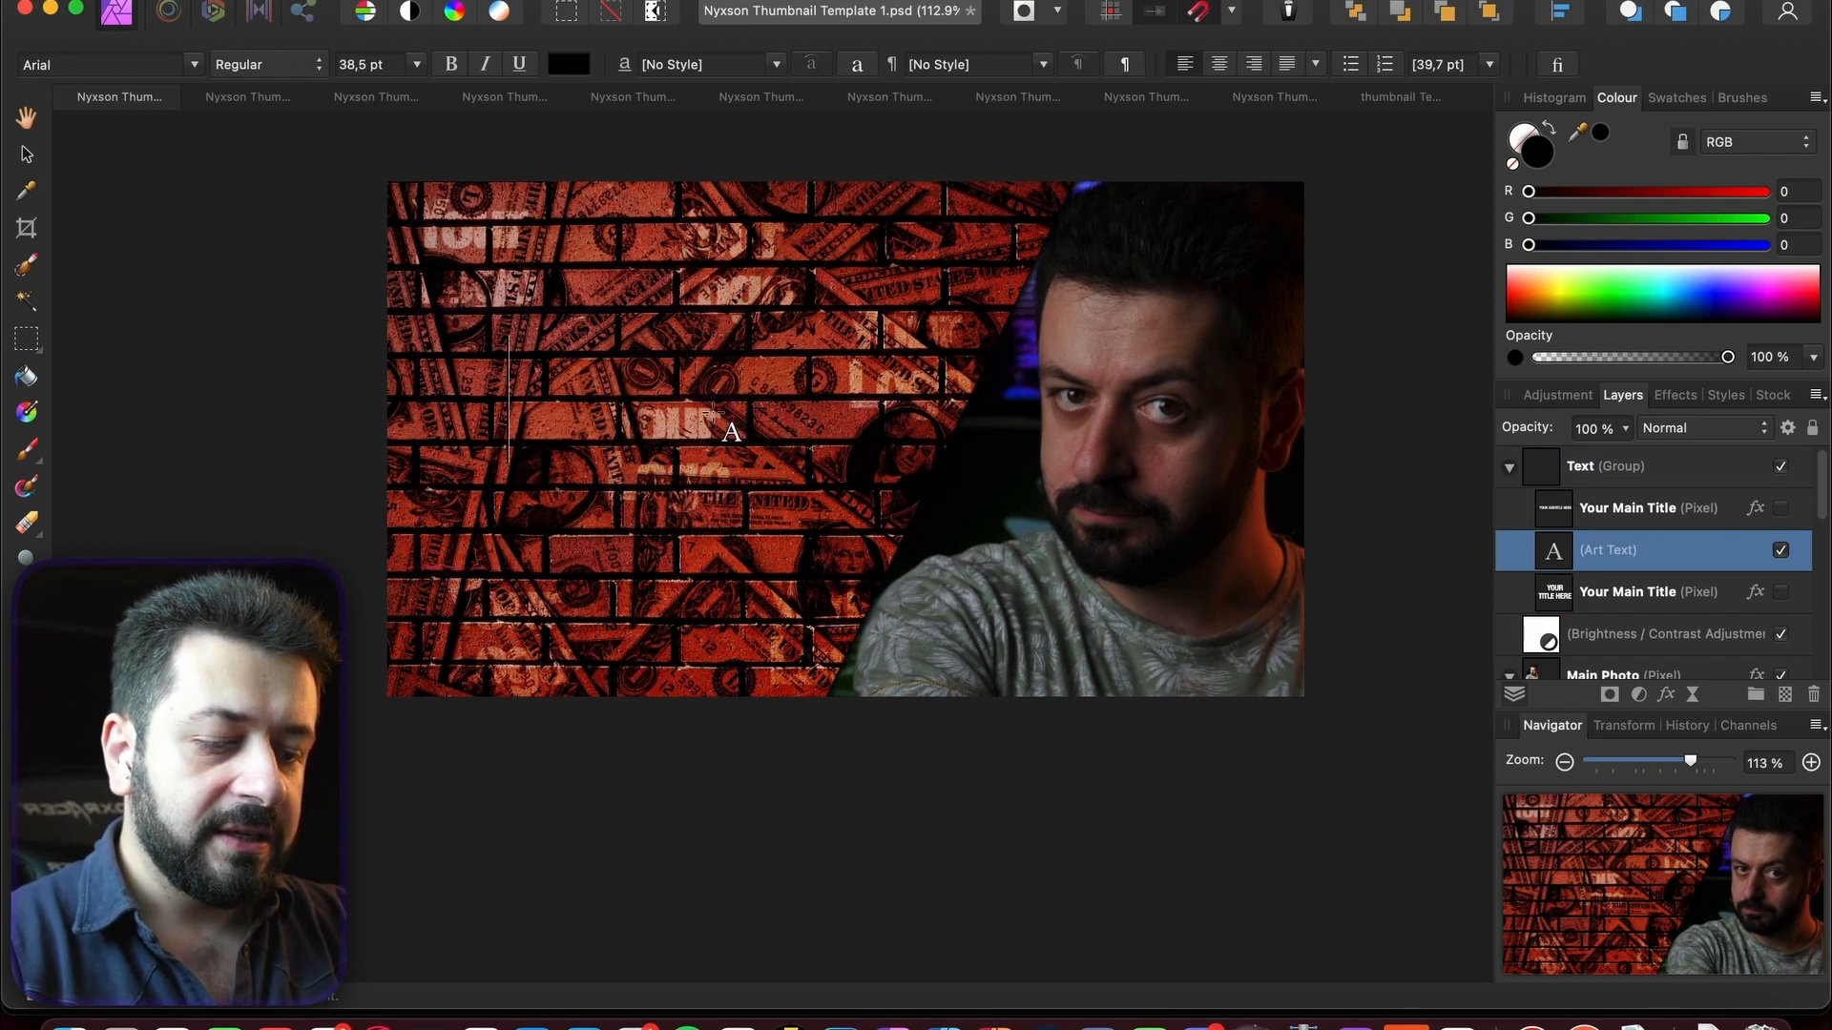
pyautogui.write('EDIT')
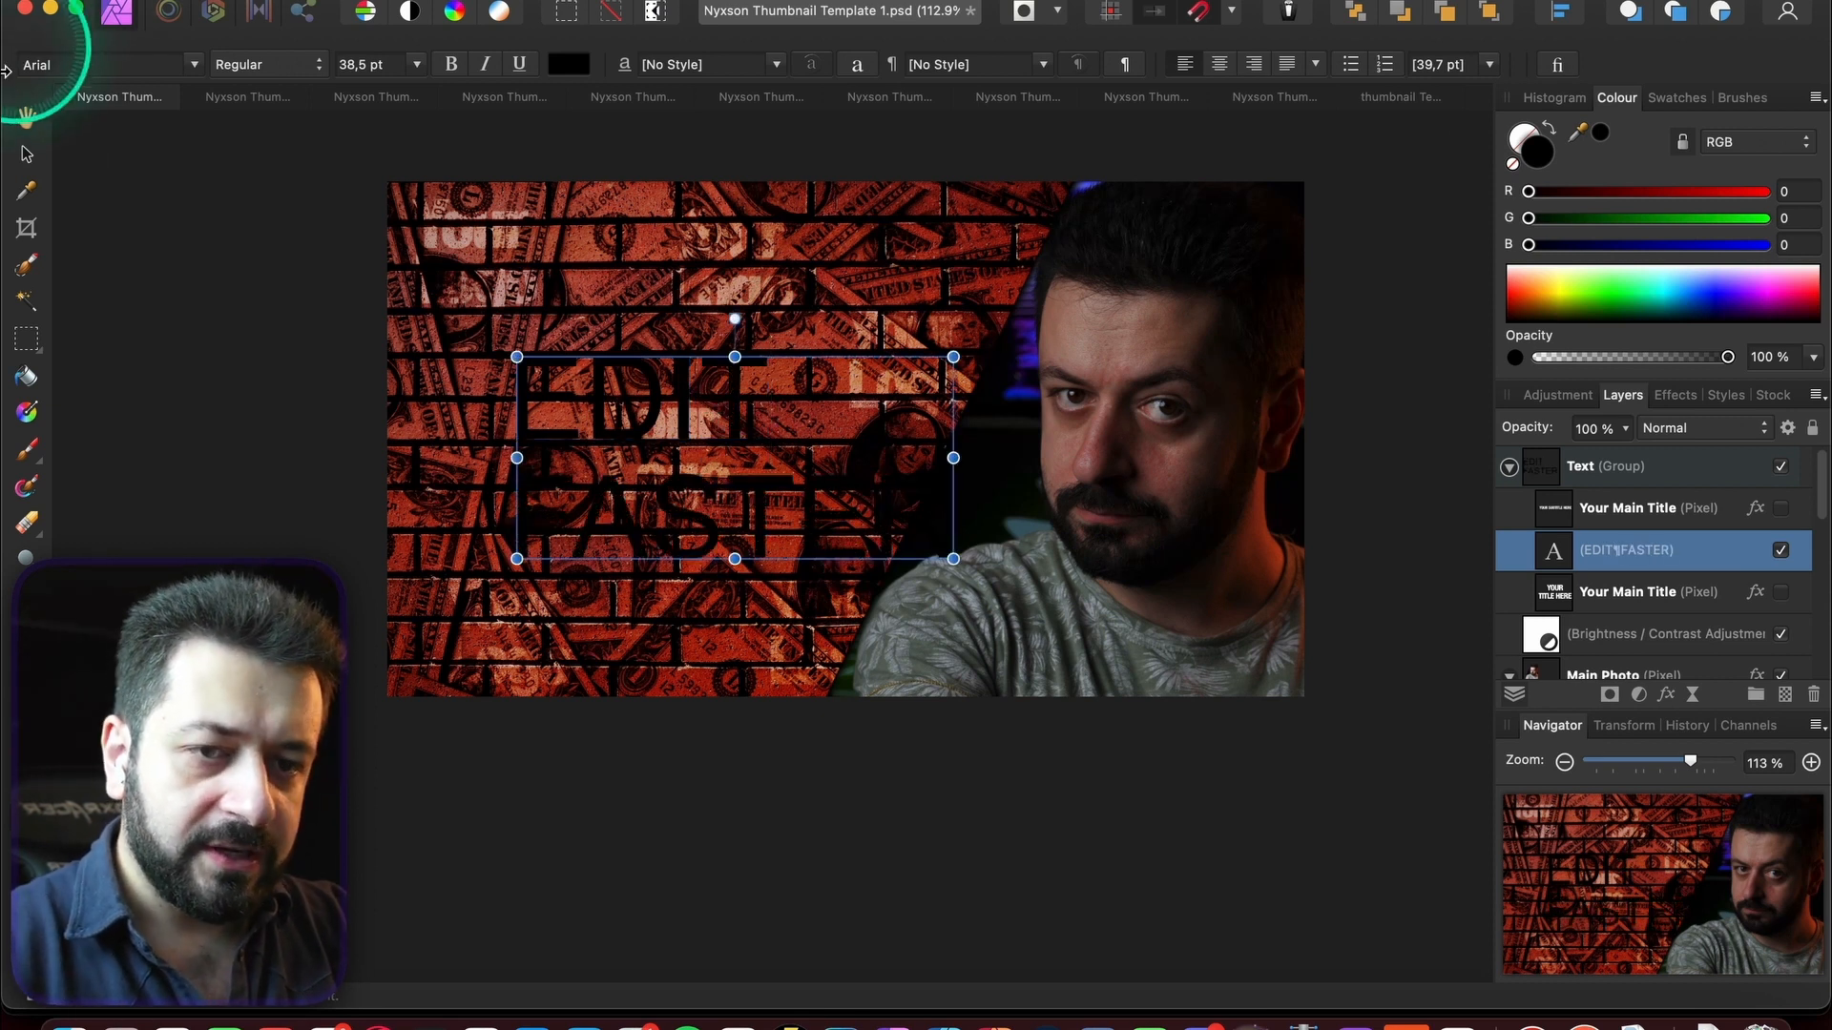
# - Set the title to The Bold Font, centre-aligned, nudged up and coloured white
pyautogui.click(26, 154)
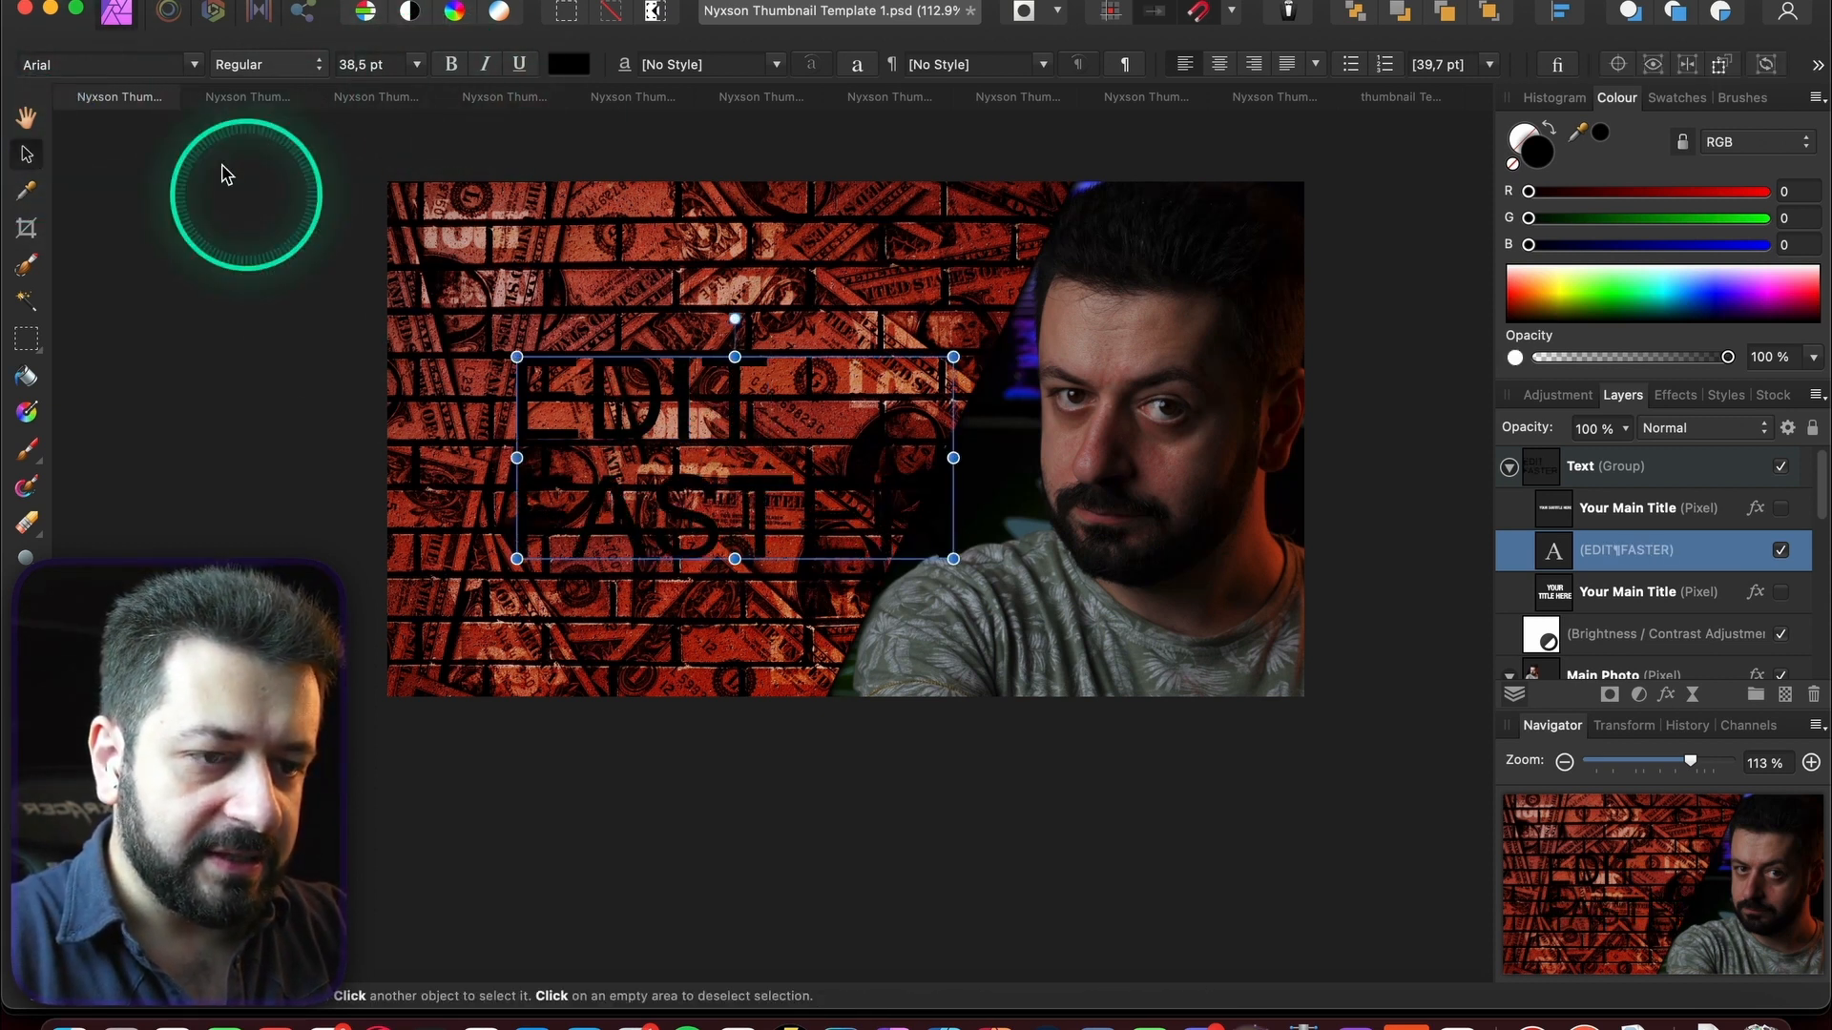
pyautogui.click(188, 69)
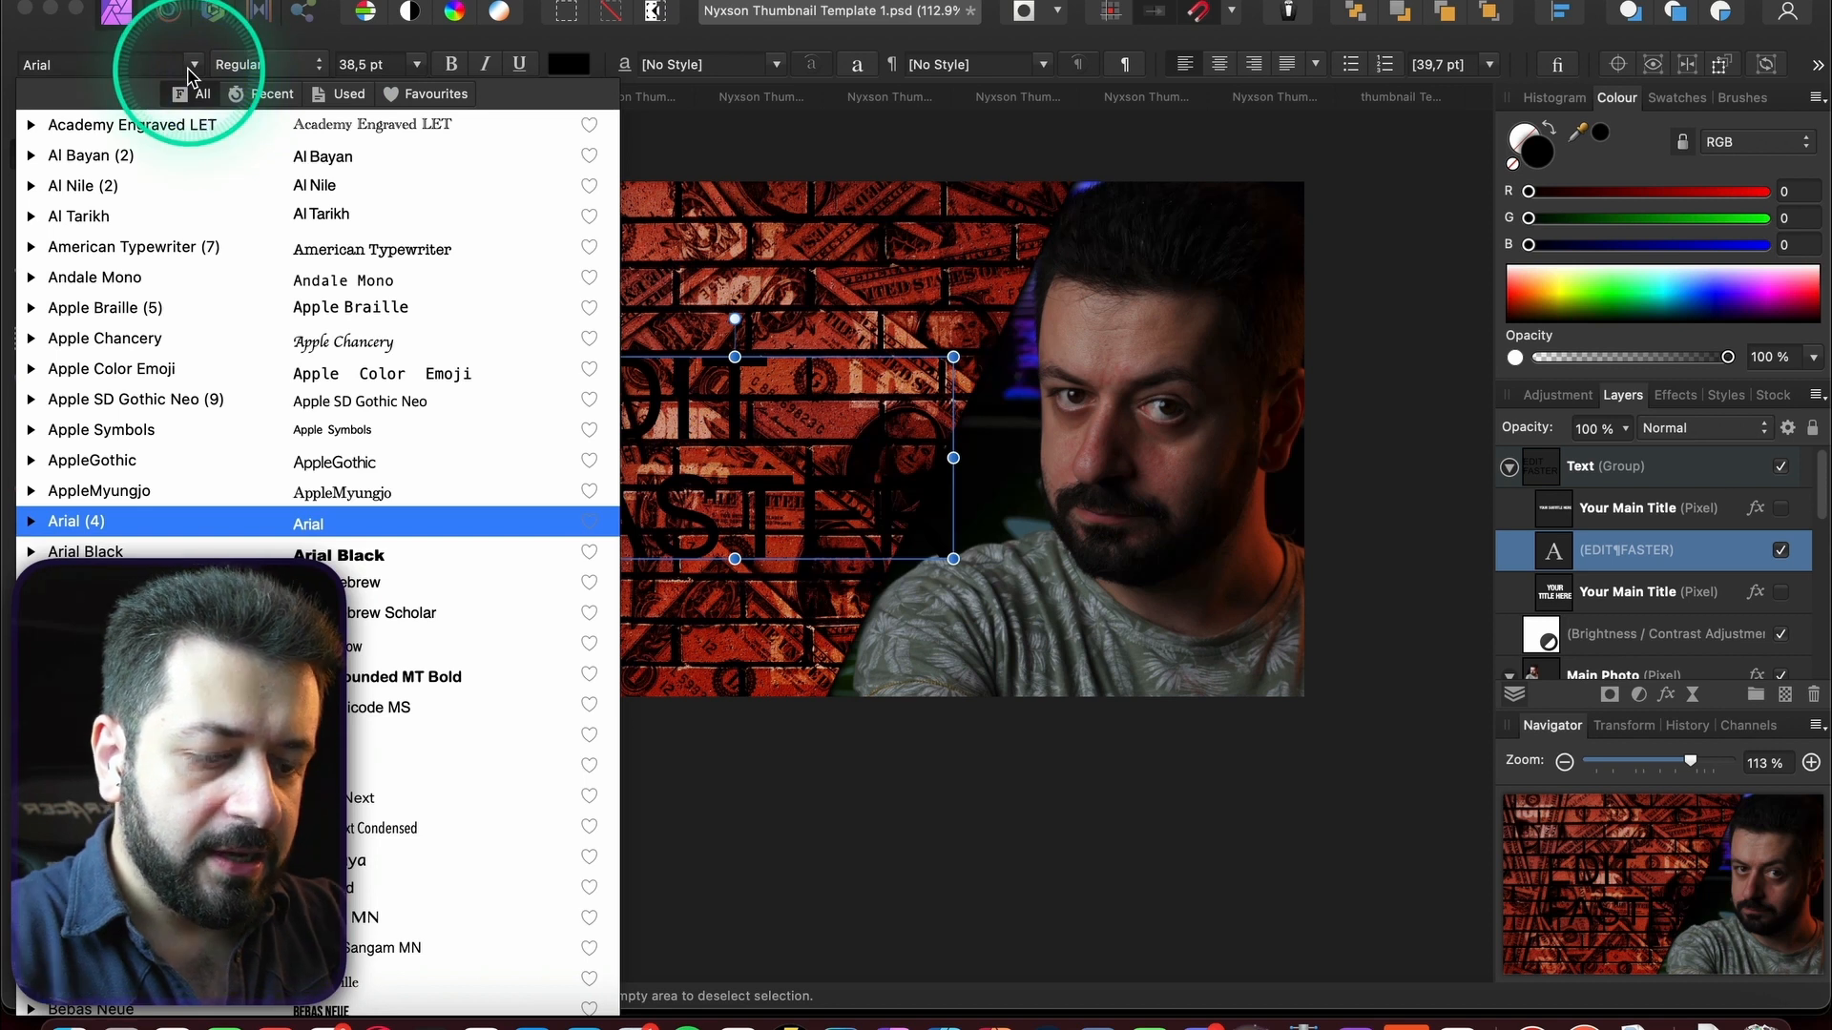
pyautogui.write('bold')
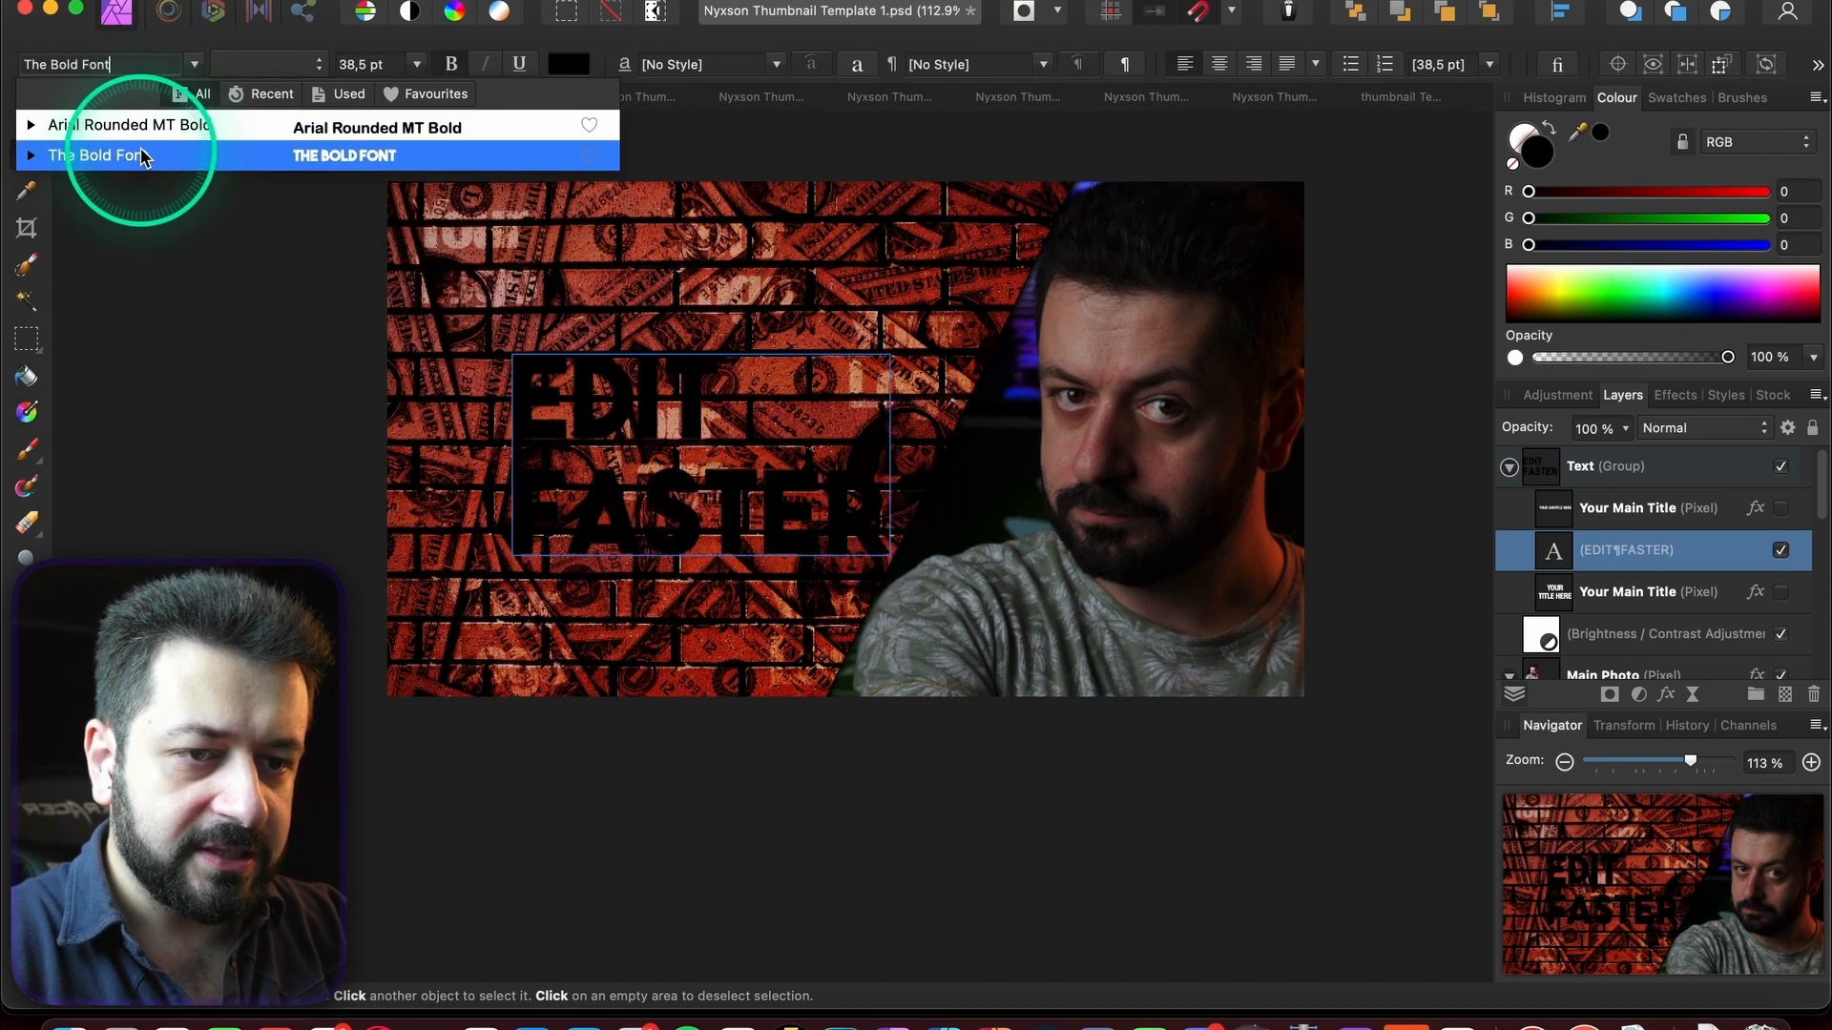
pyautogui.click(141, 155)
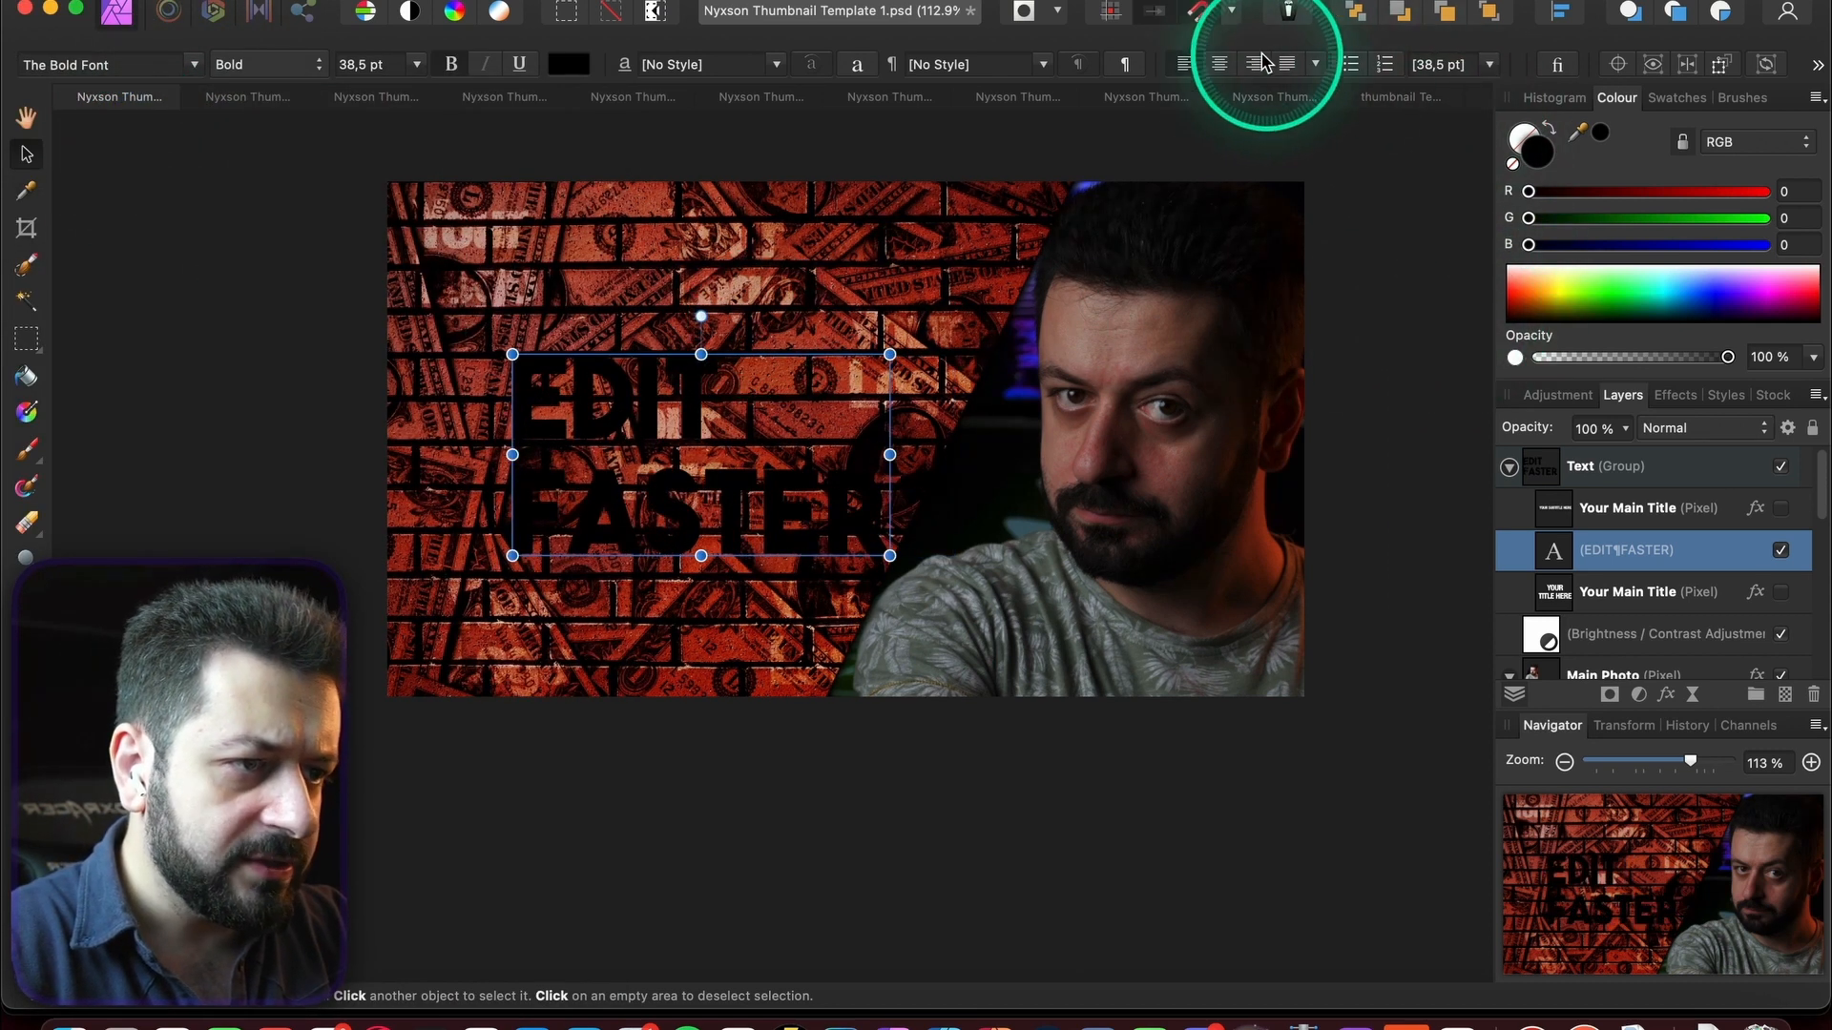
pyautogui.click(1220, 64)
pyautogui.moveTo(813, 452); pyautogui.dragTo(816, 410)
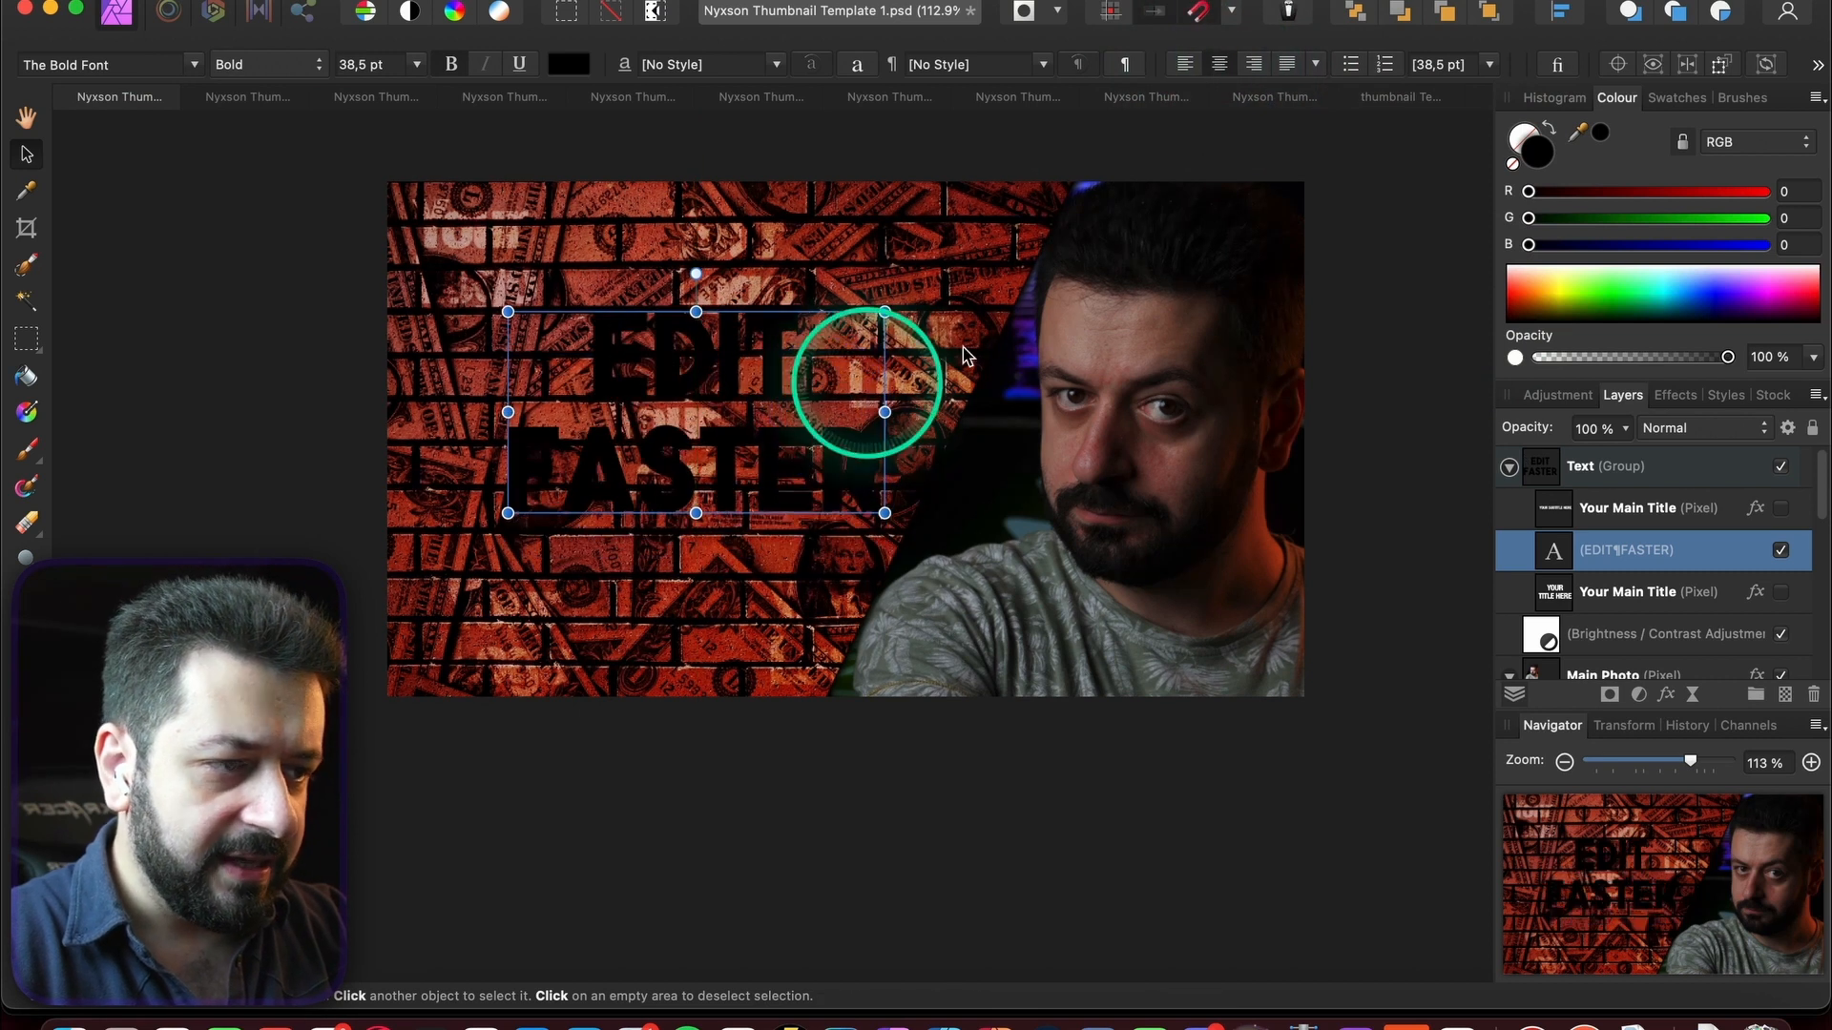
pyautogui.moveTo(1598, 299); pyautogui.dragTo(1438, 234)
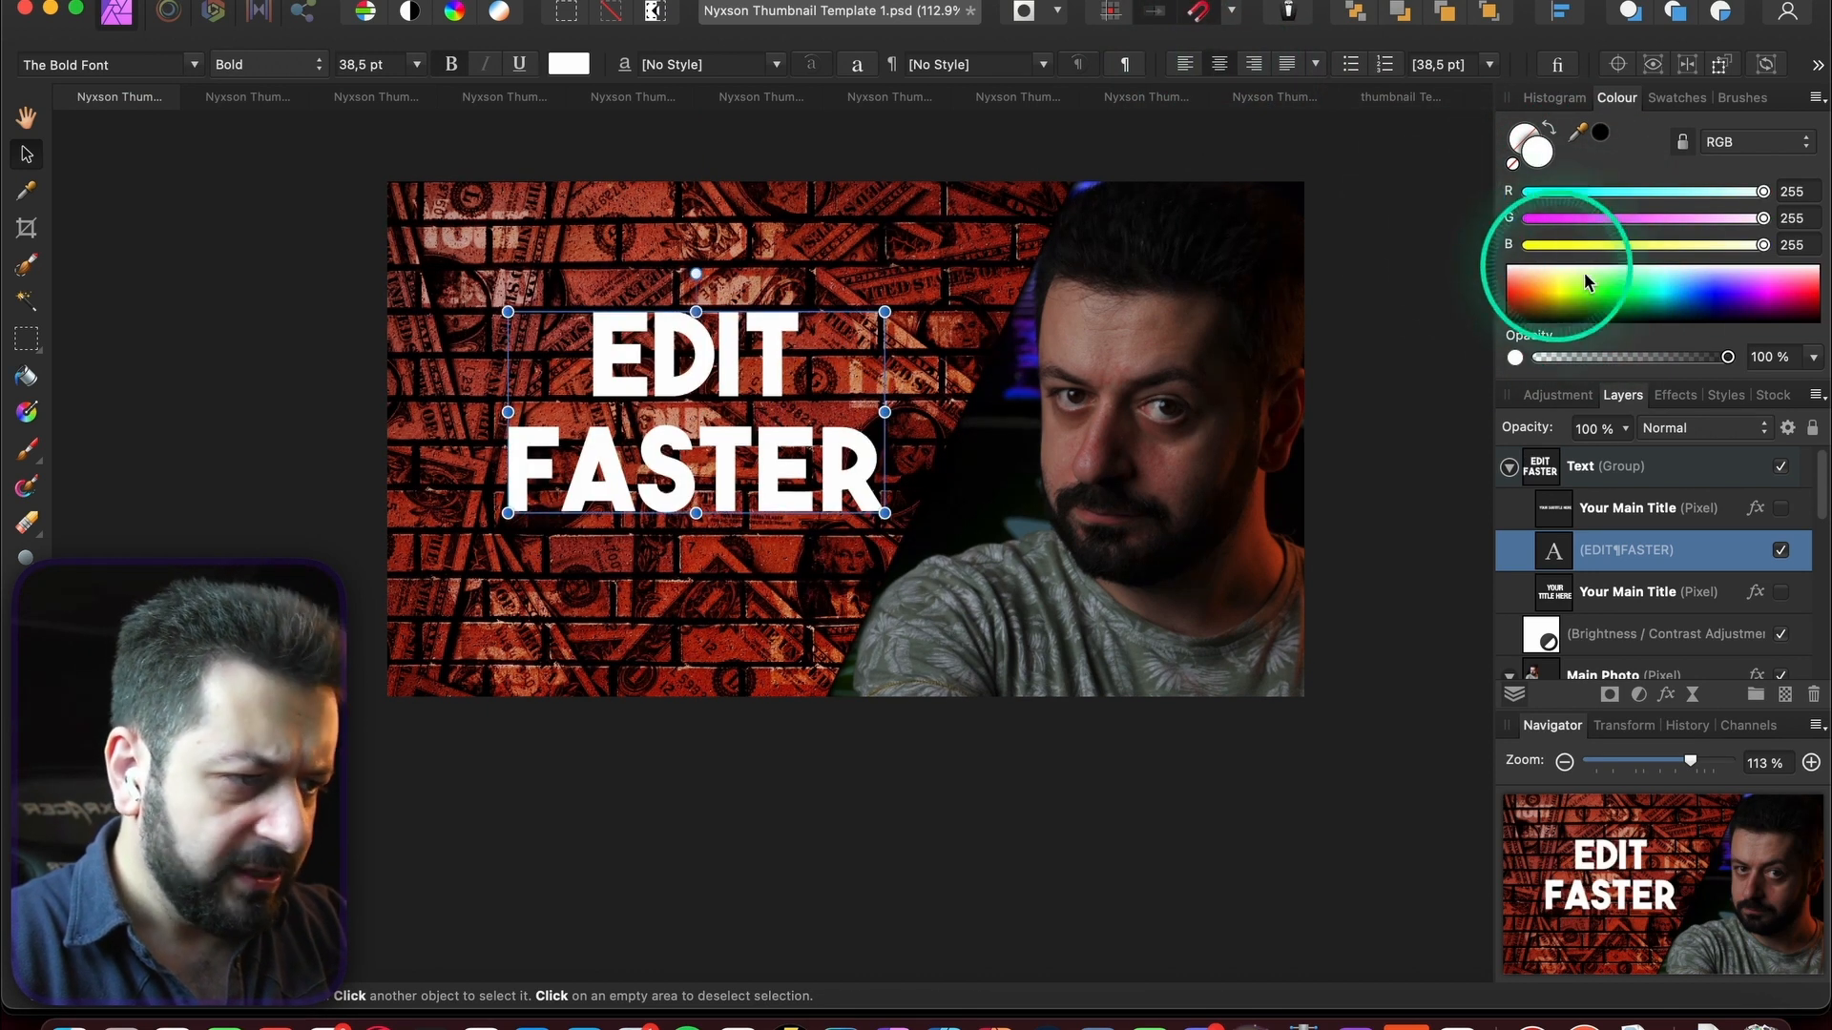
# - Copy the old title's effects and paste them onto EDIT FASTER
pyautogui.click(1682, 520)
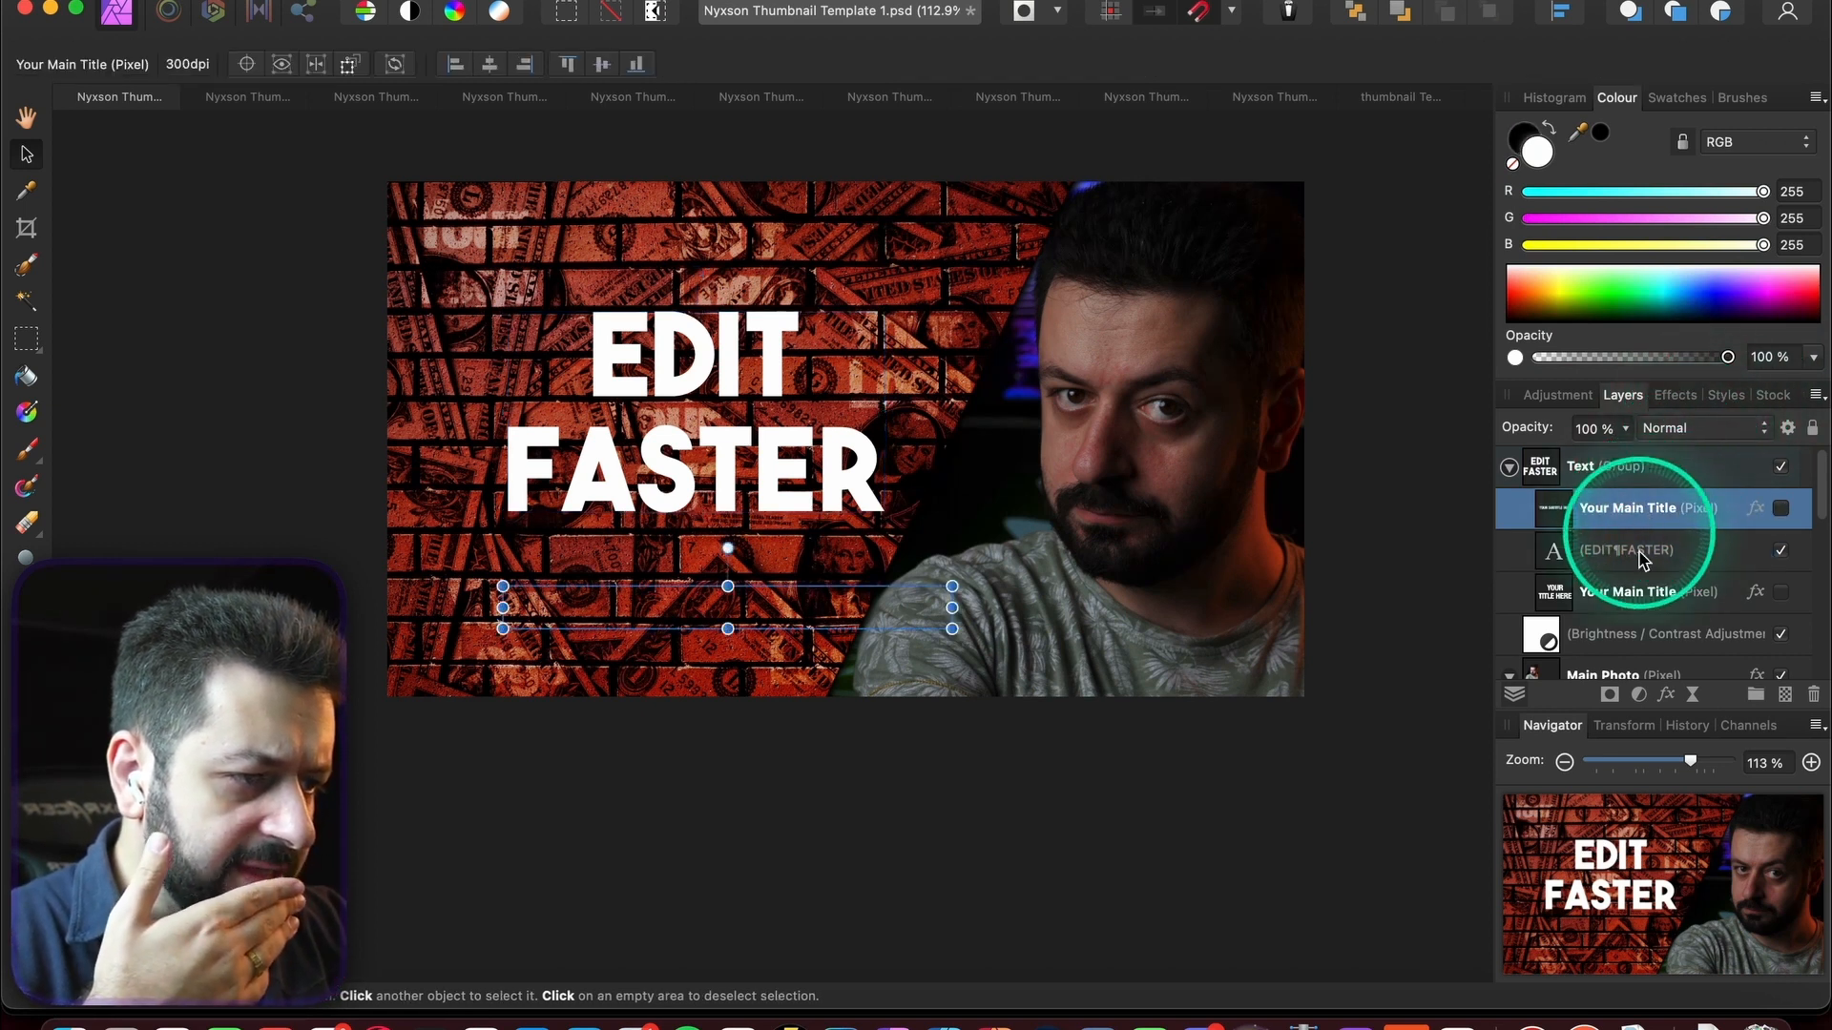
pyautogui.click(1634, 599)
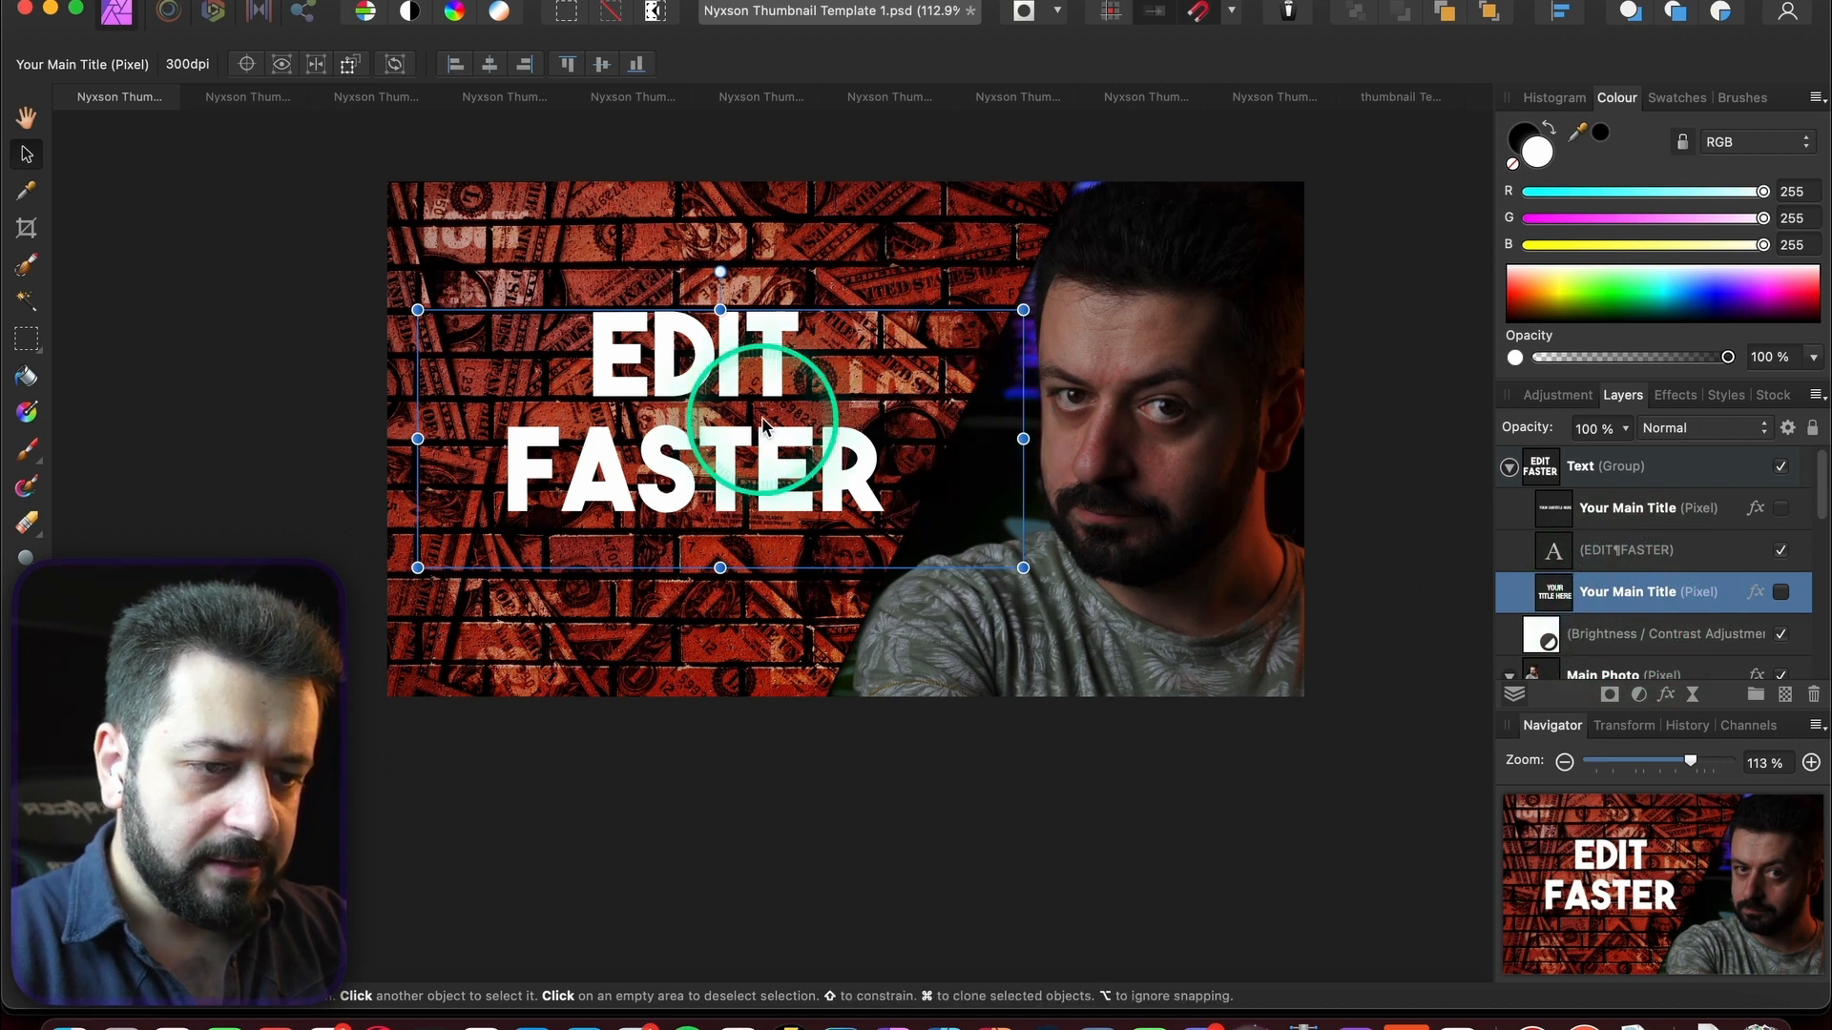
pyautogui.click(1626, 542)
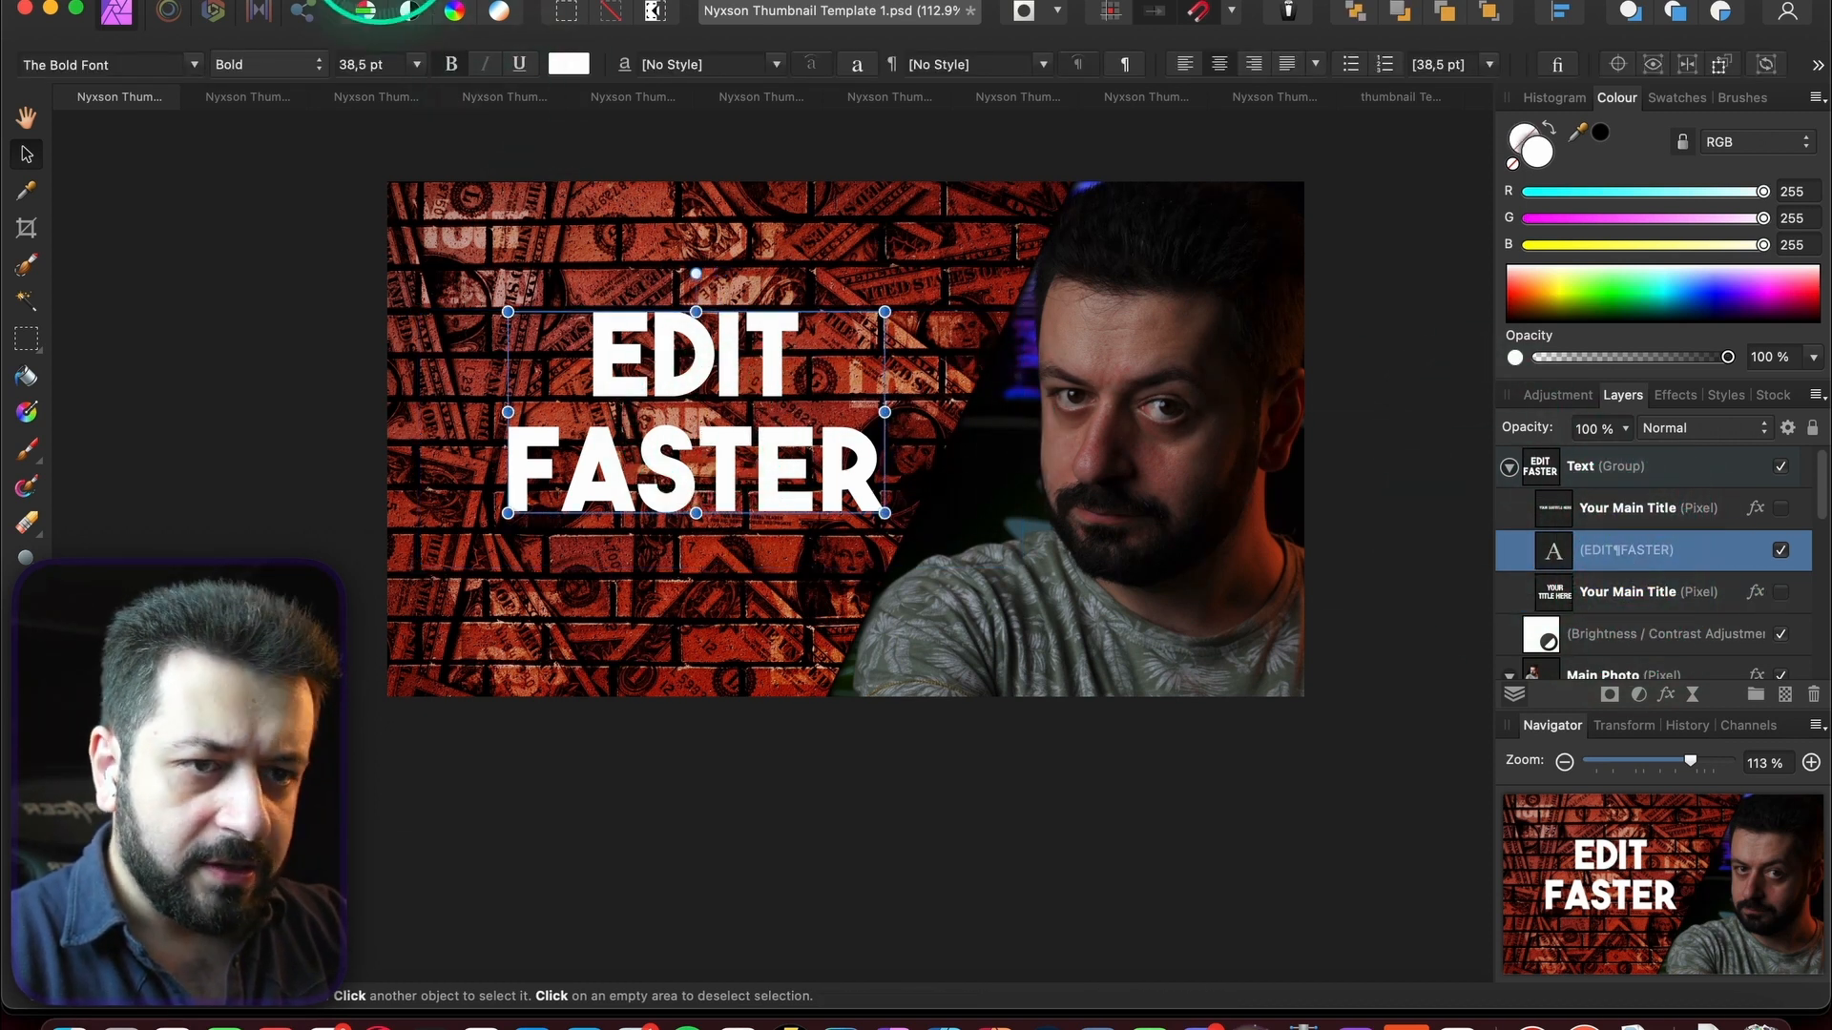
pyautogui.click(300, 3)
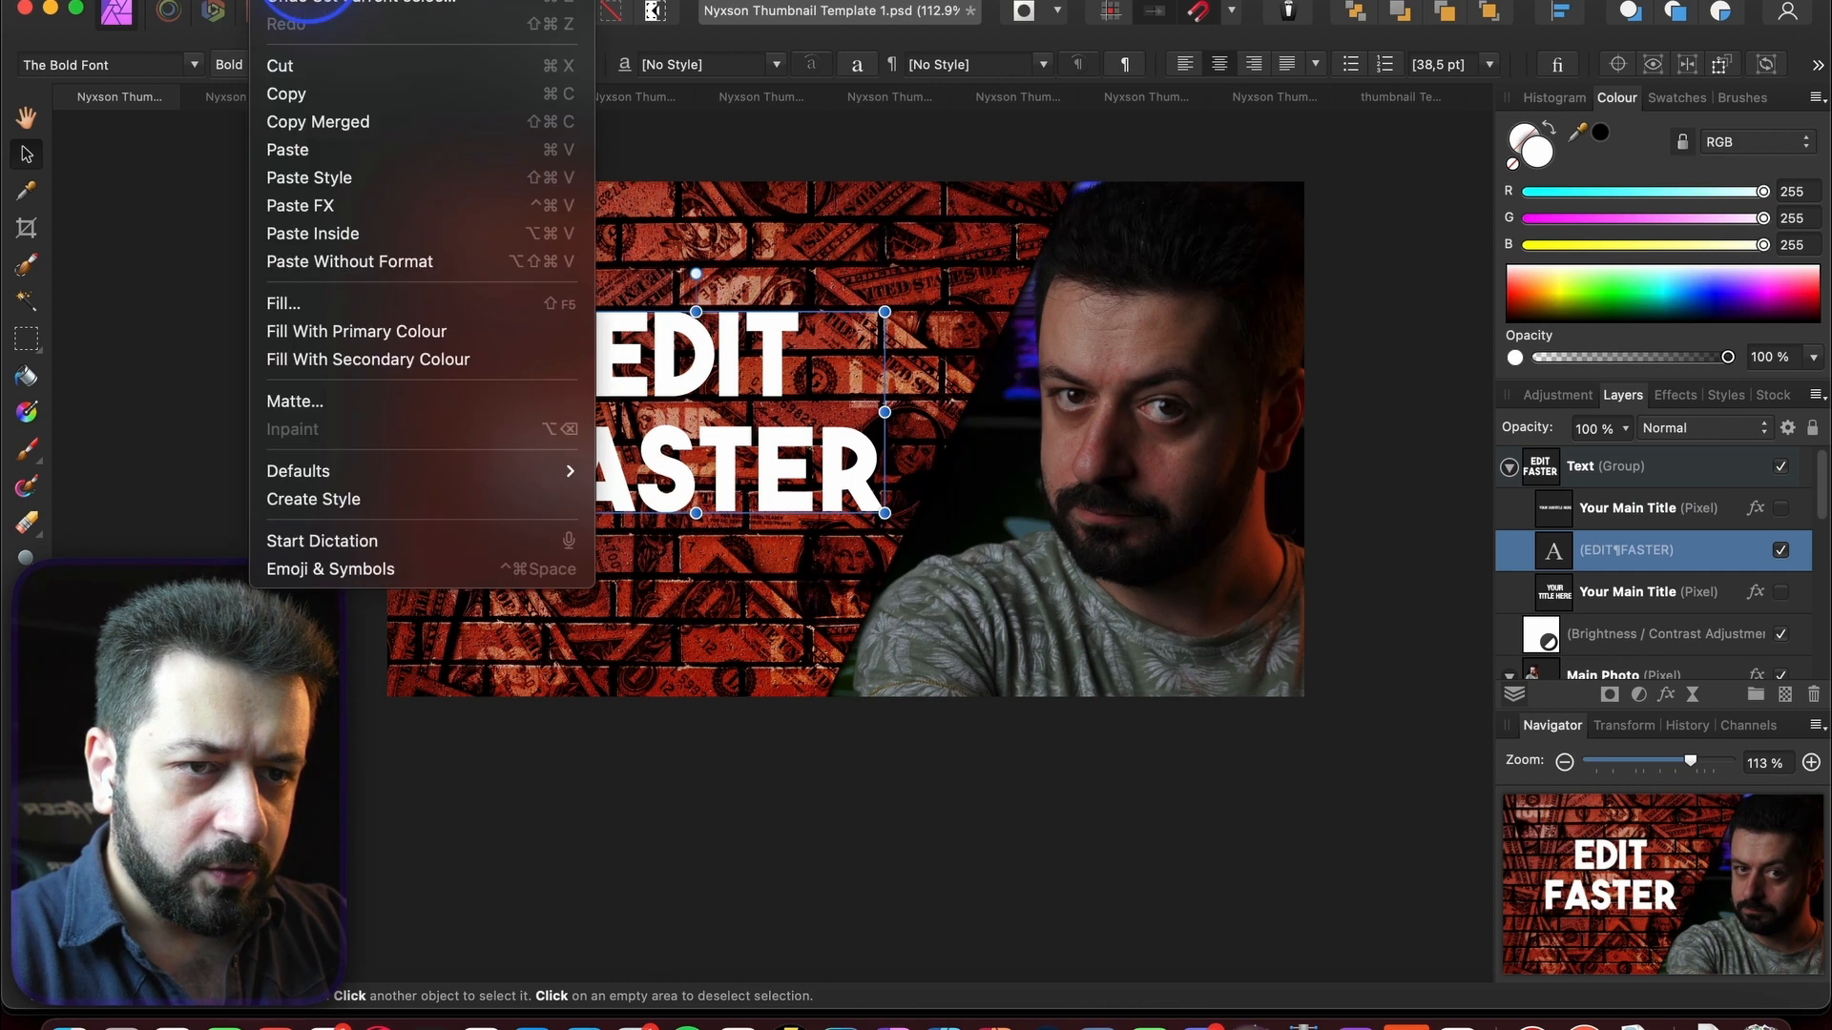
pyautogui.click(324, 205)
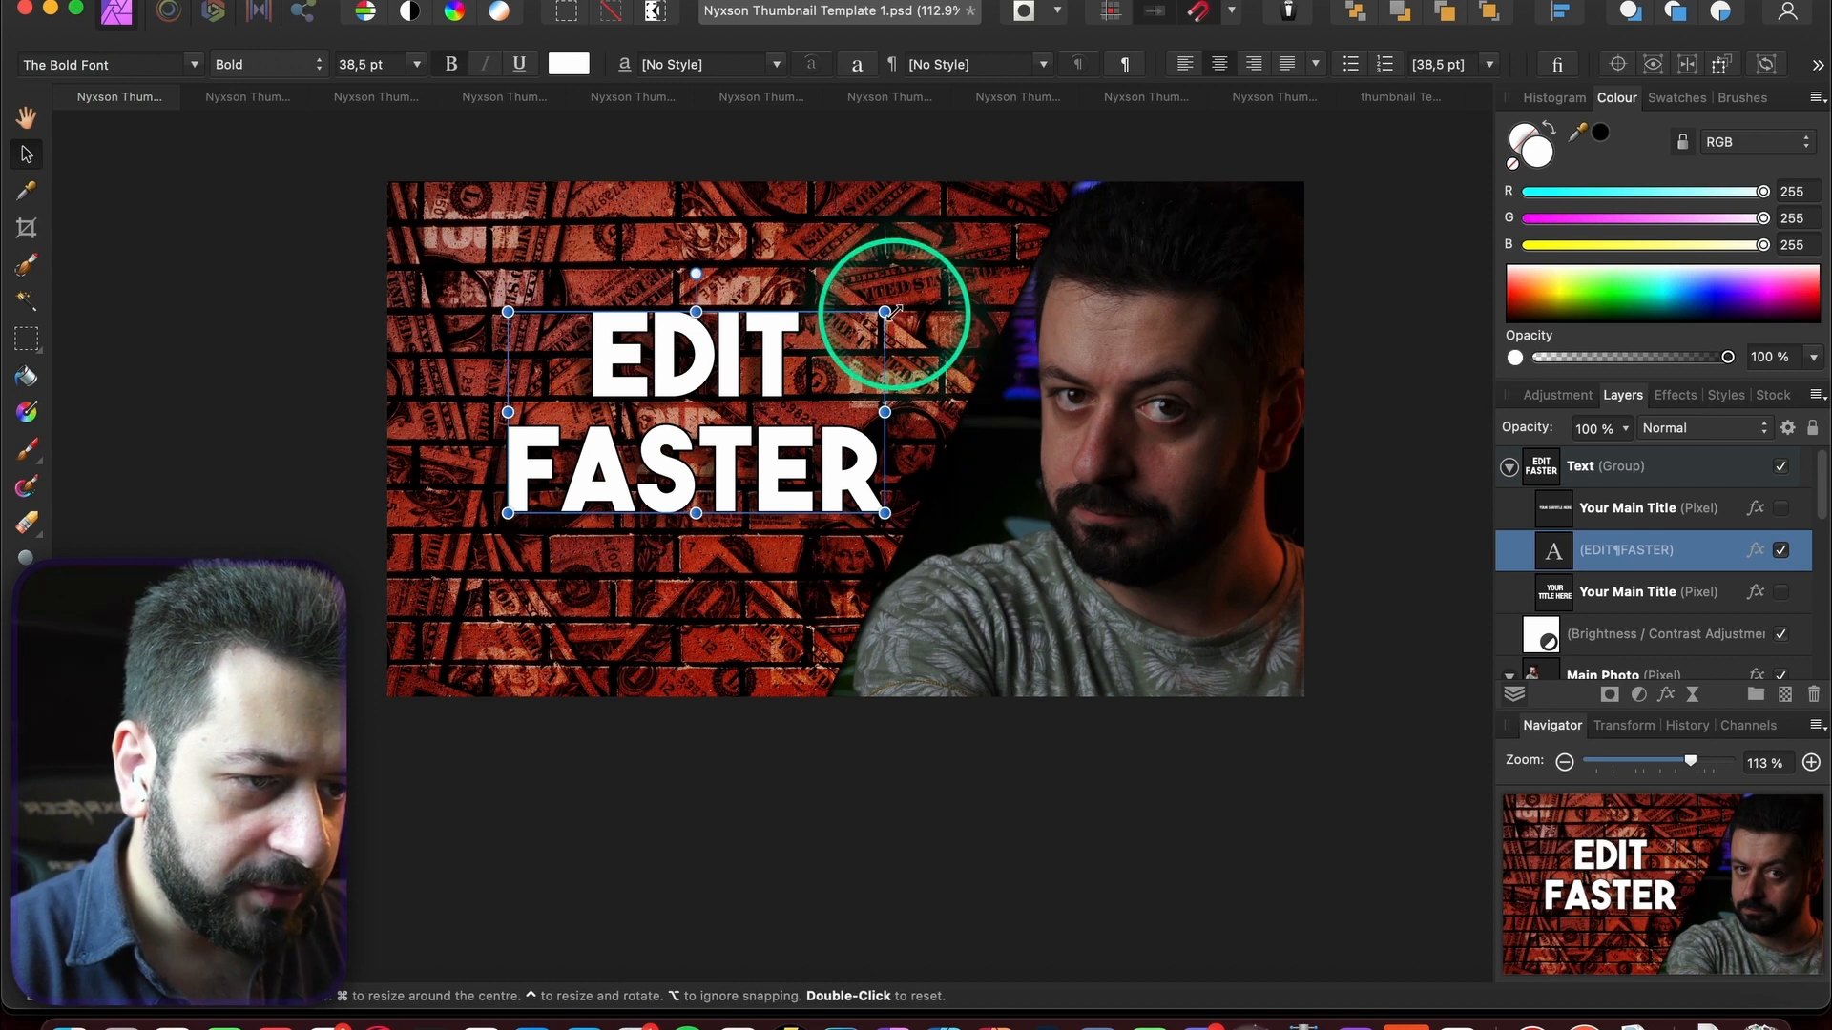
# - Enlarge EDIT FASTER to 52.4 pt, raise it and colour it yellow
pyautogui.moveTo(885, 312); pyautogui.dragTo(952, 275)
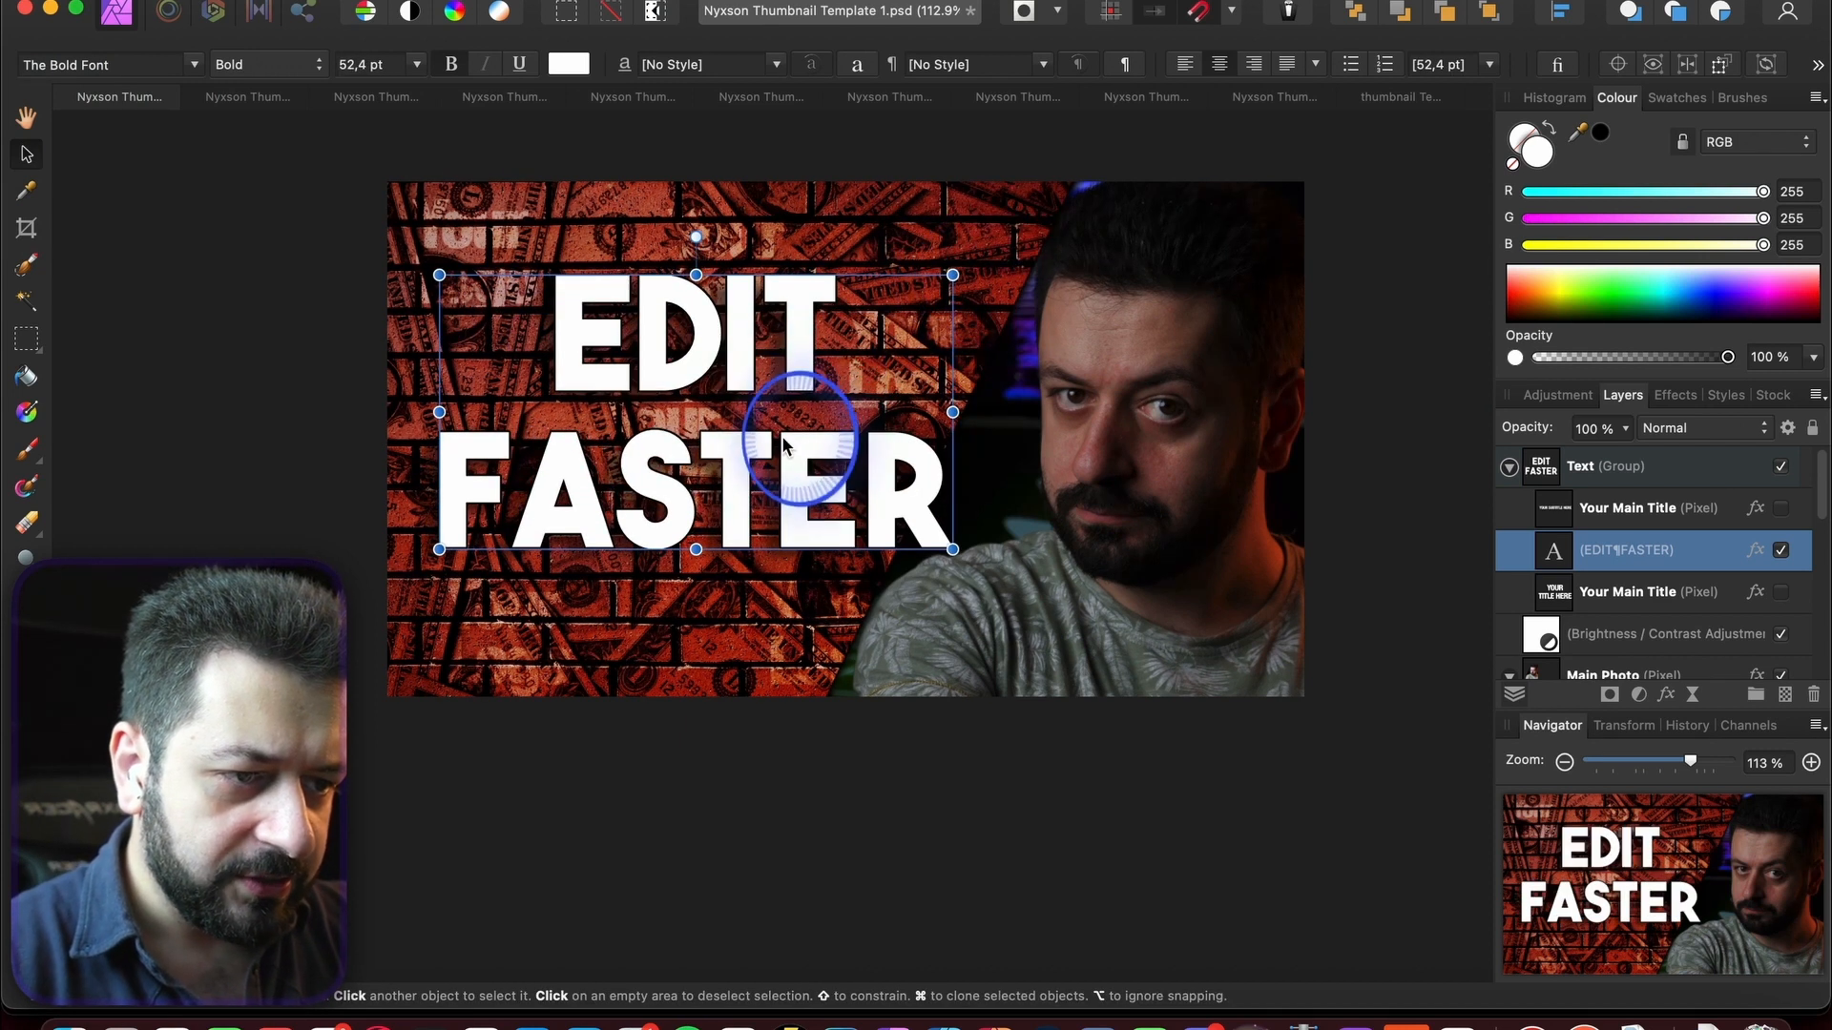
pyautogui.moveTo(782, 435); pyautogui.dragTo(781, 399)
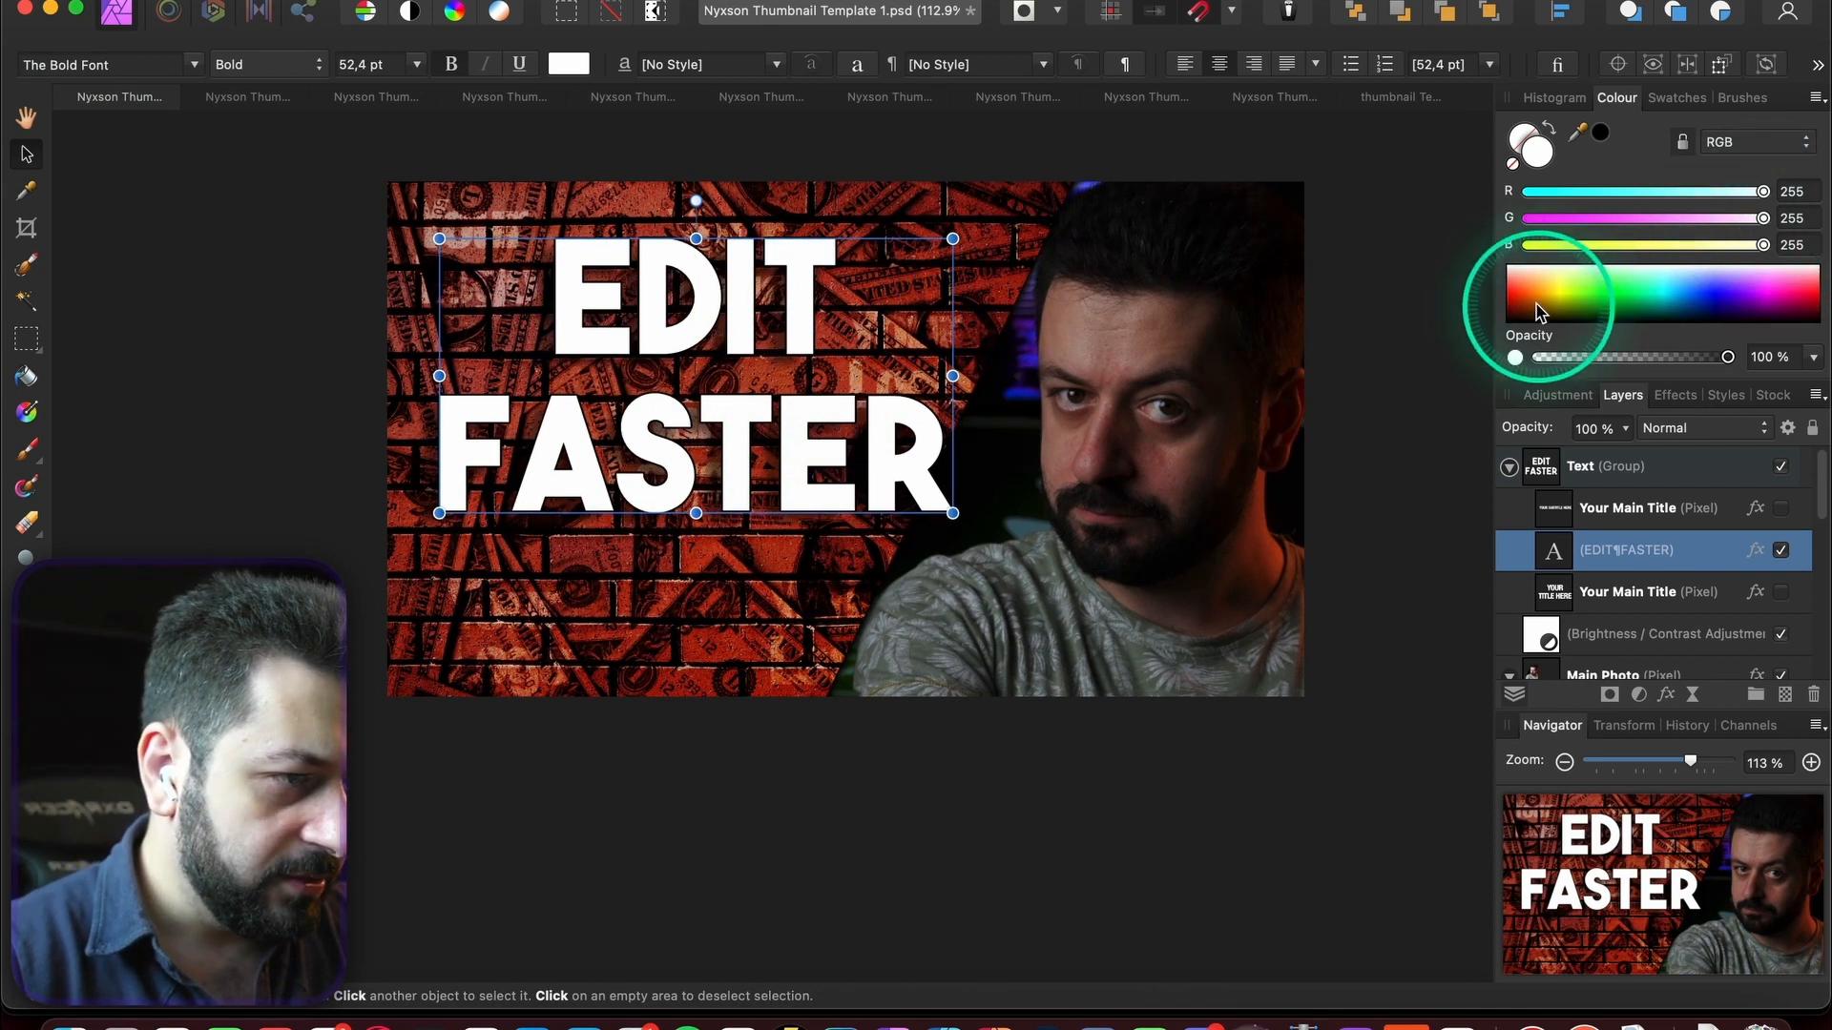
pyautogui.moveTo(1538, 310); pyautogui.dragTo(1542, 302)
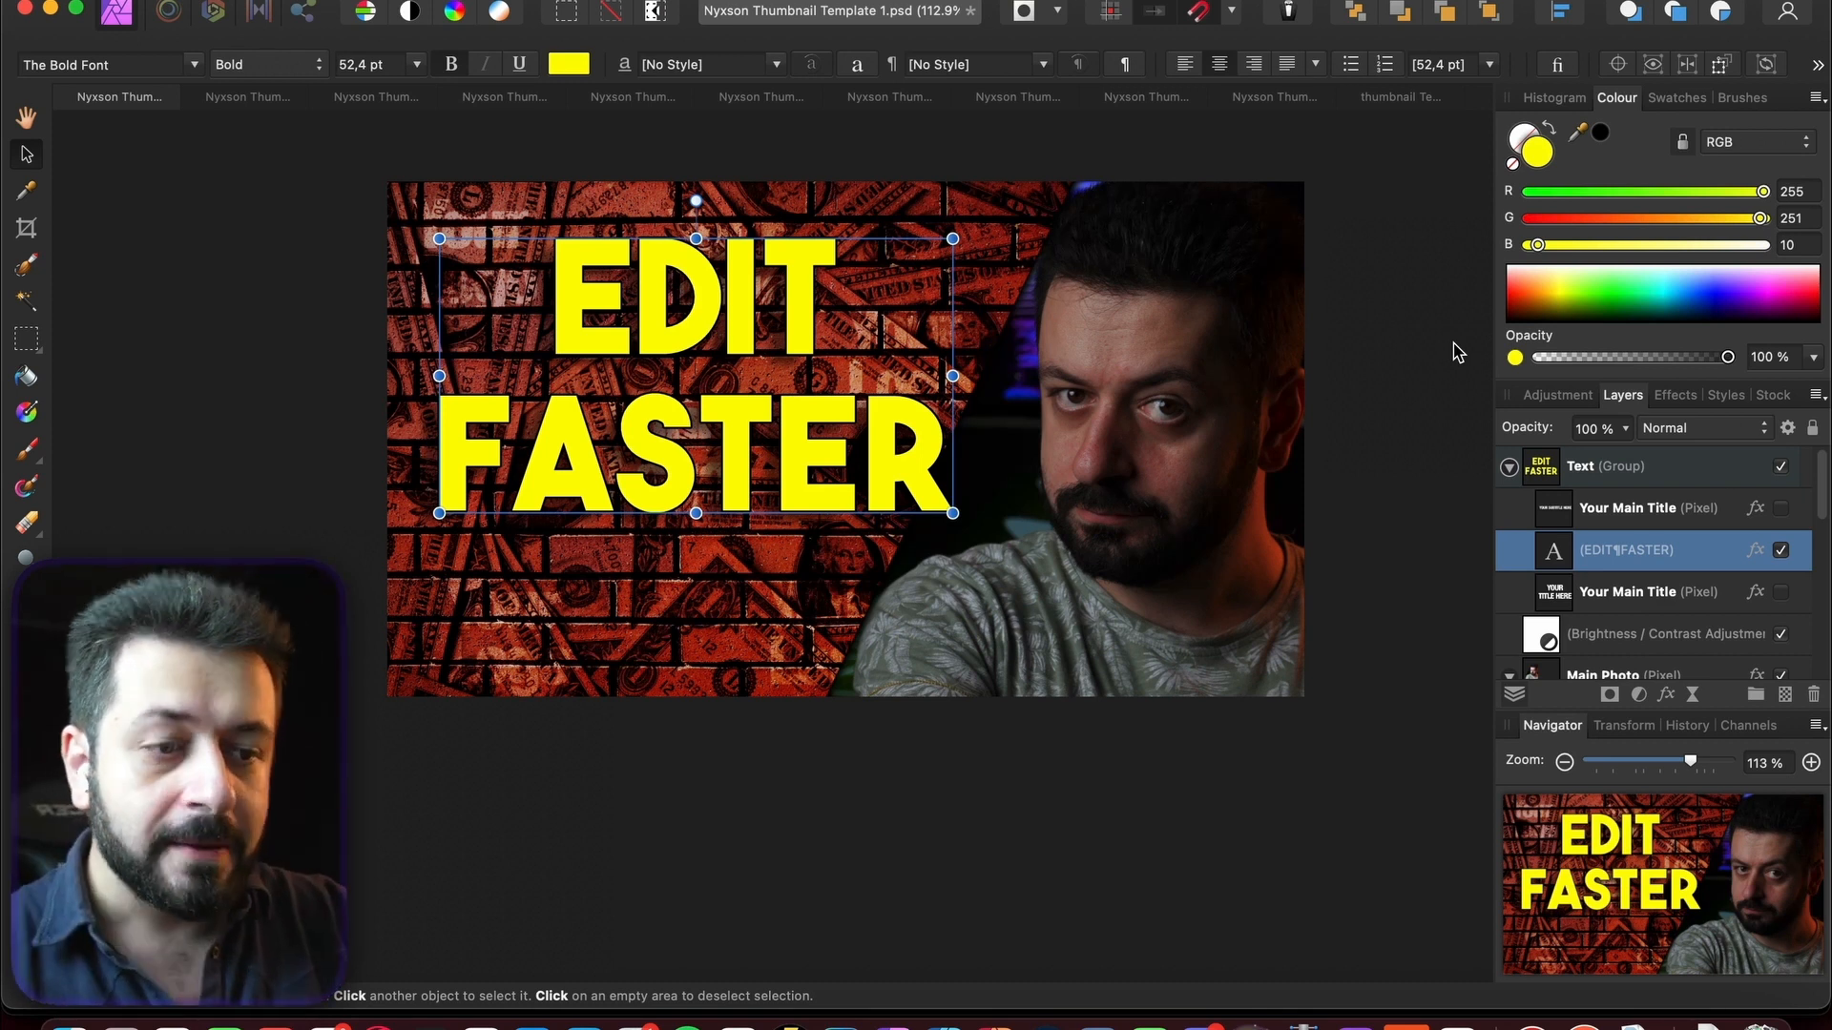
pyautogui.click(1780, 592)
pyautogui.click(1780, 591)
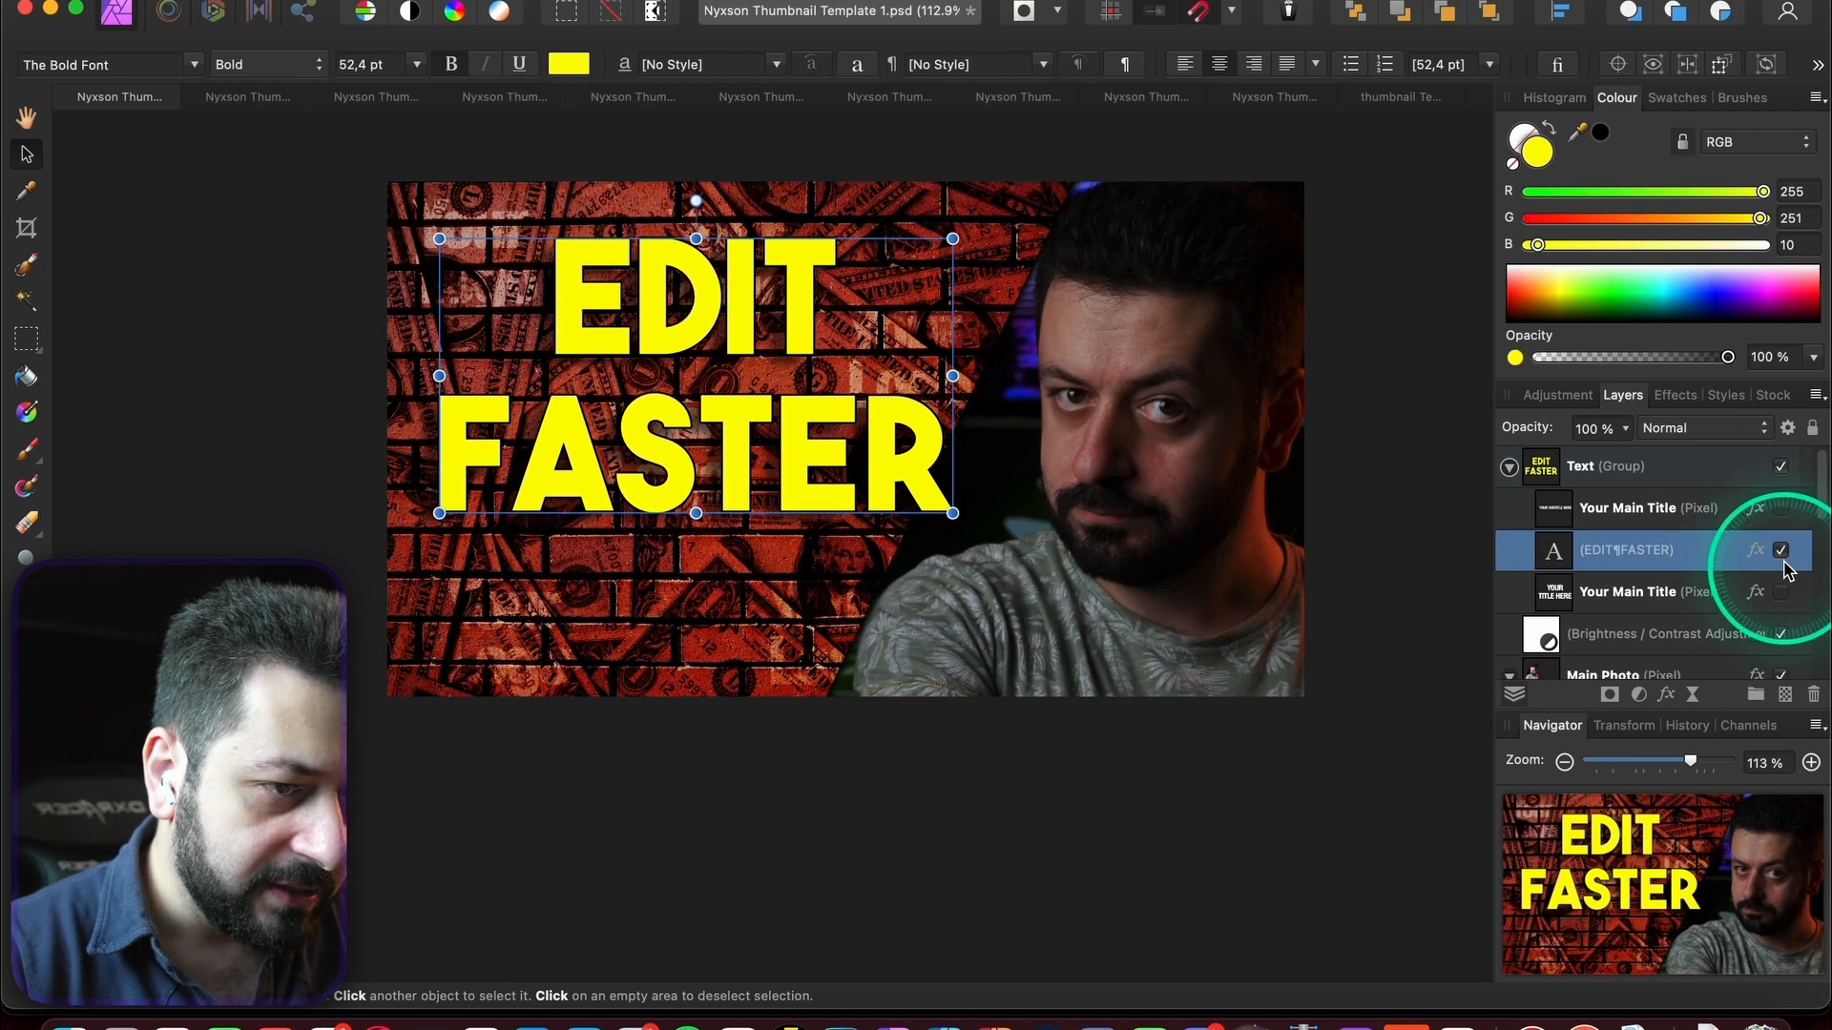
pyautogui.click(1780, 507)
pyautogui.click(1779, 509)
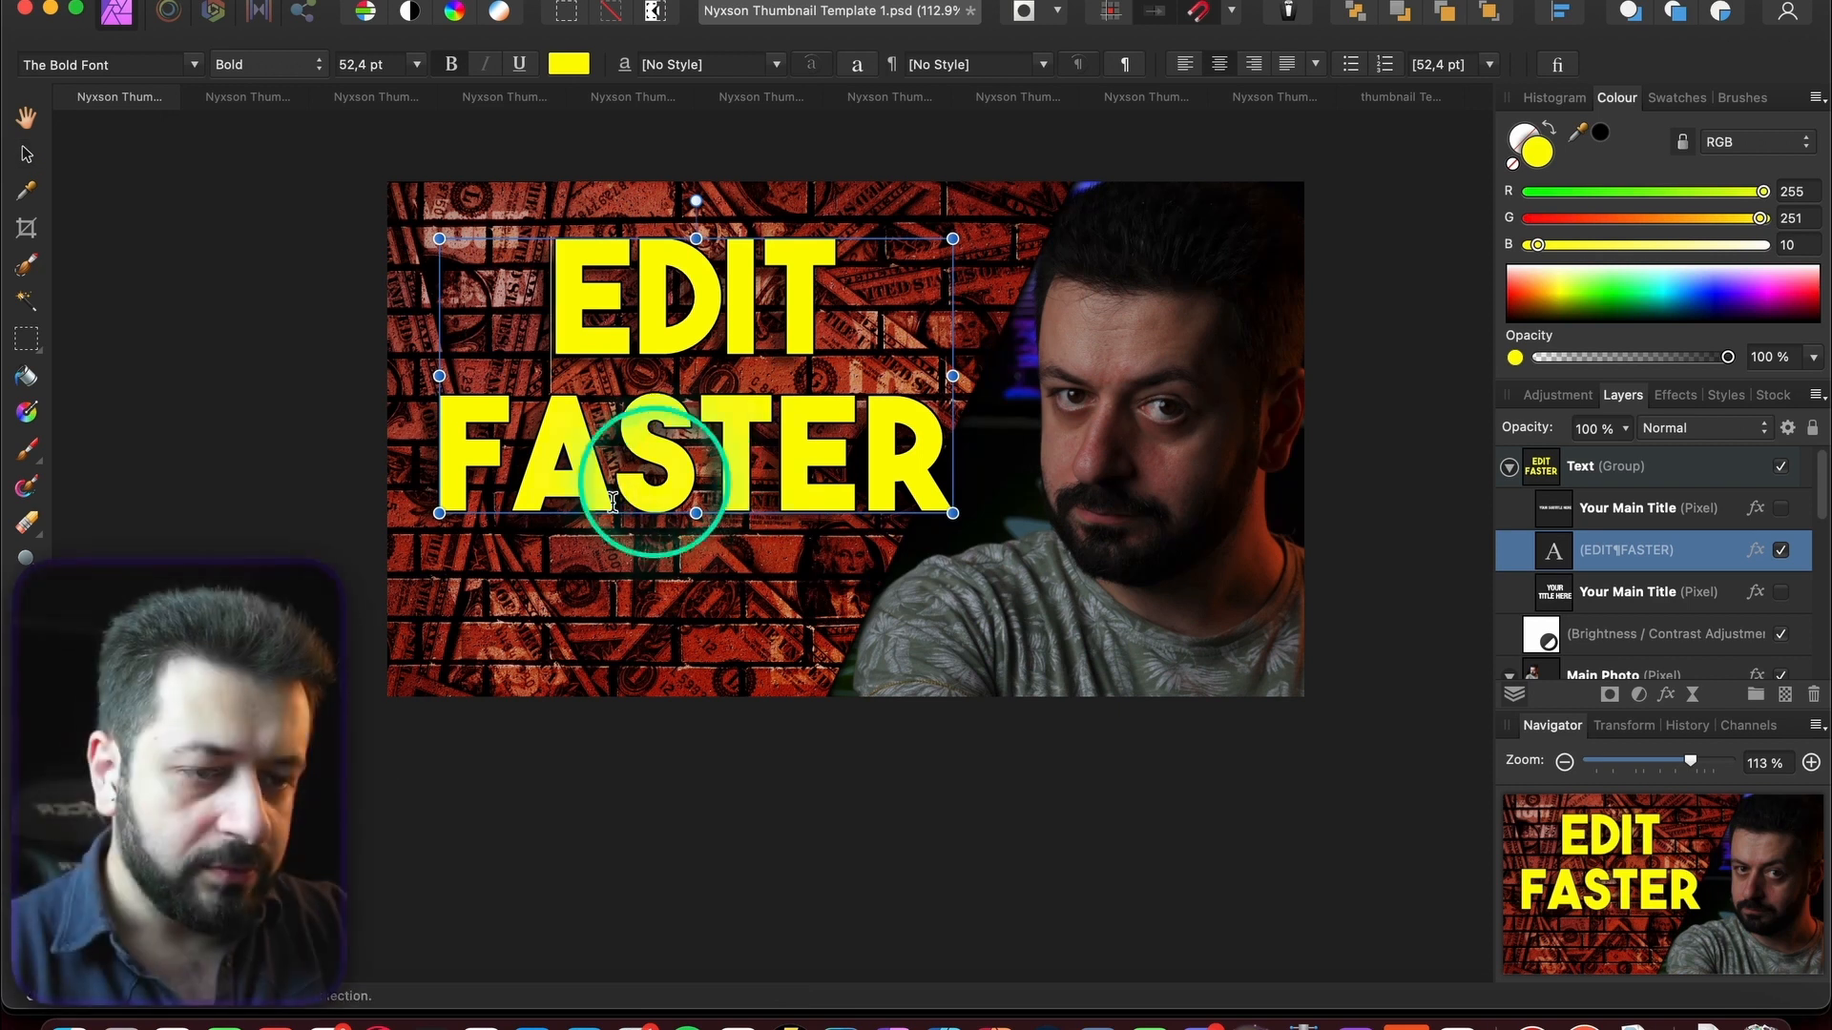
# - Add the subtitle INCREASE YOUR EDITING SPEED BY 10 TIMES and paste the copied effects onto it
pyautogui.moveTo(572, 584); pyautogui.dragTo(687, 604)
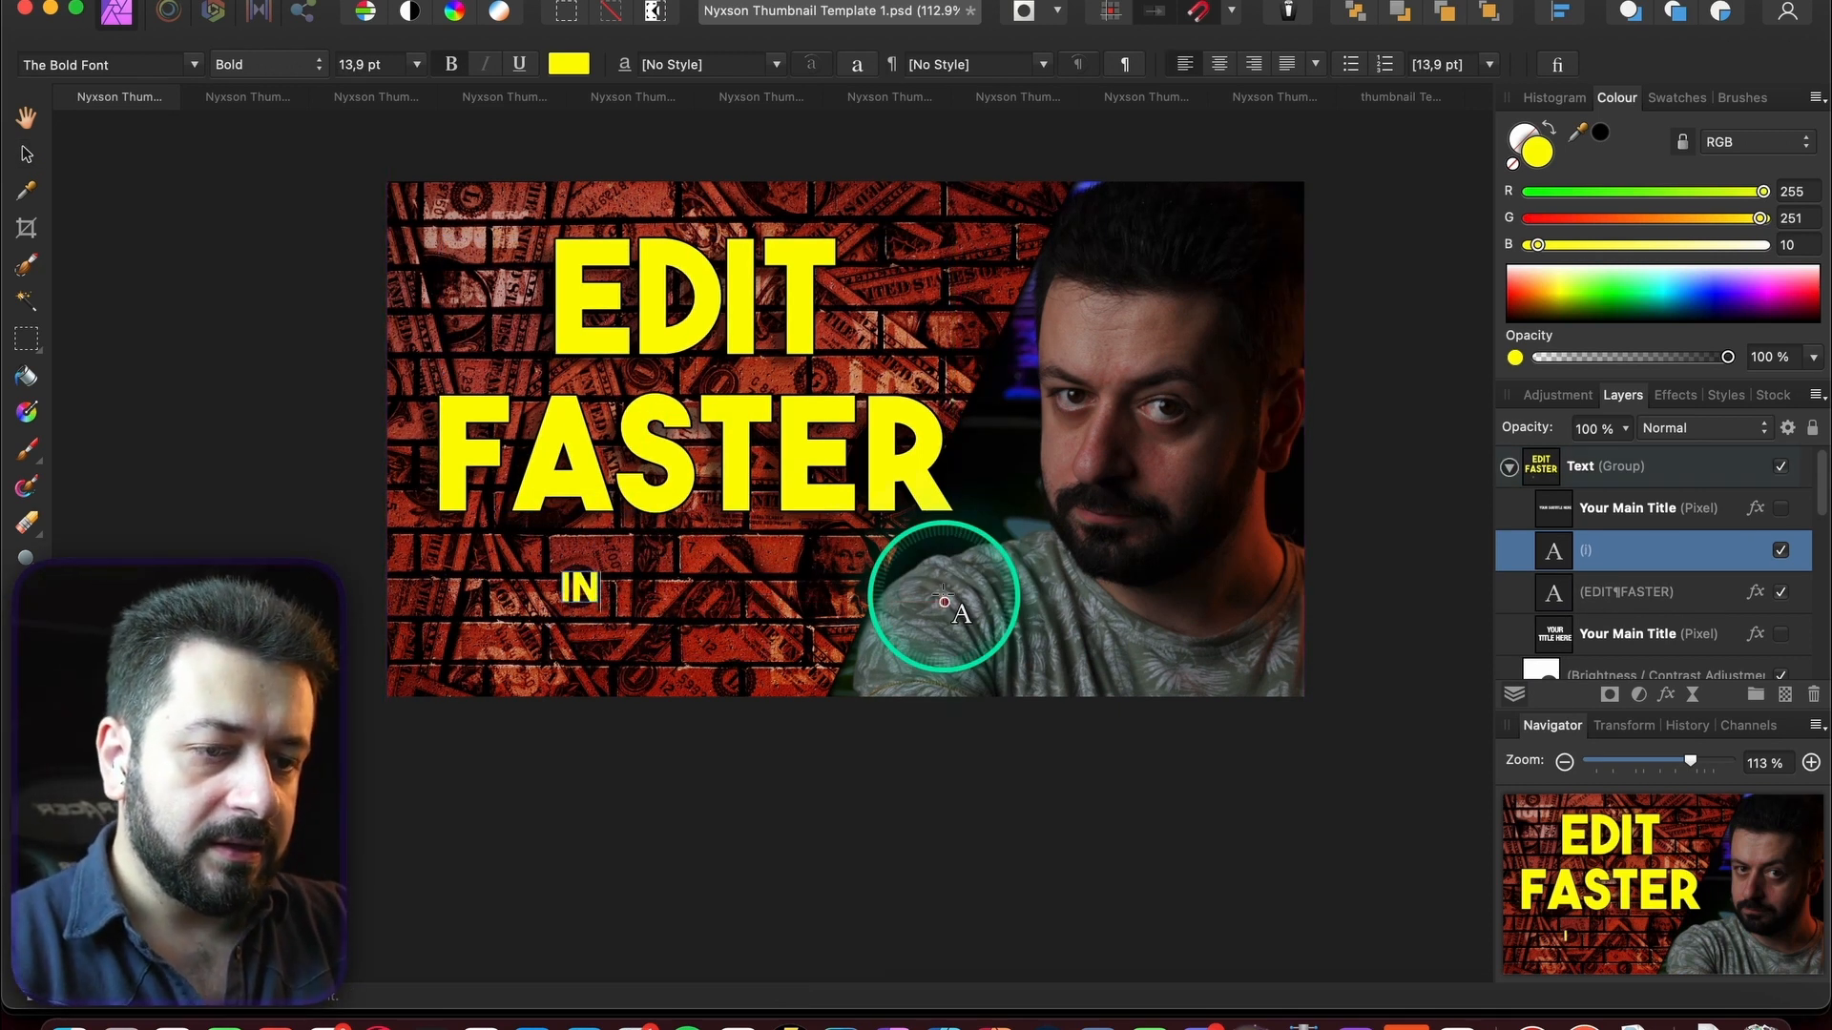
pyautogui.write('inc')
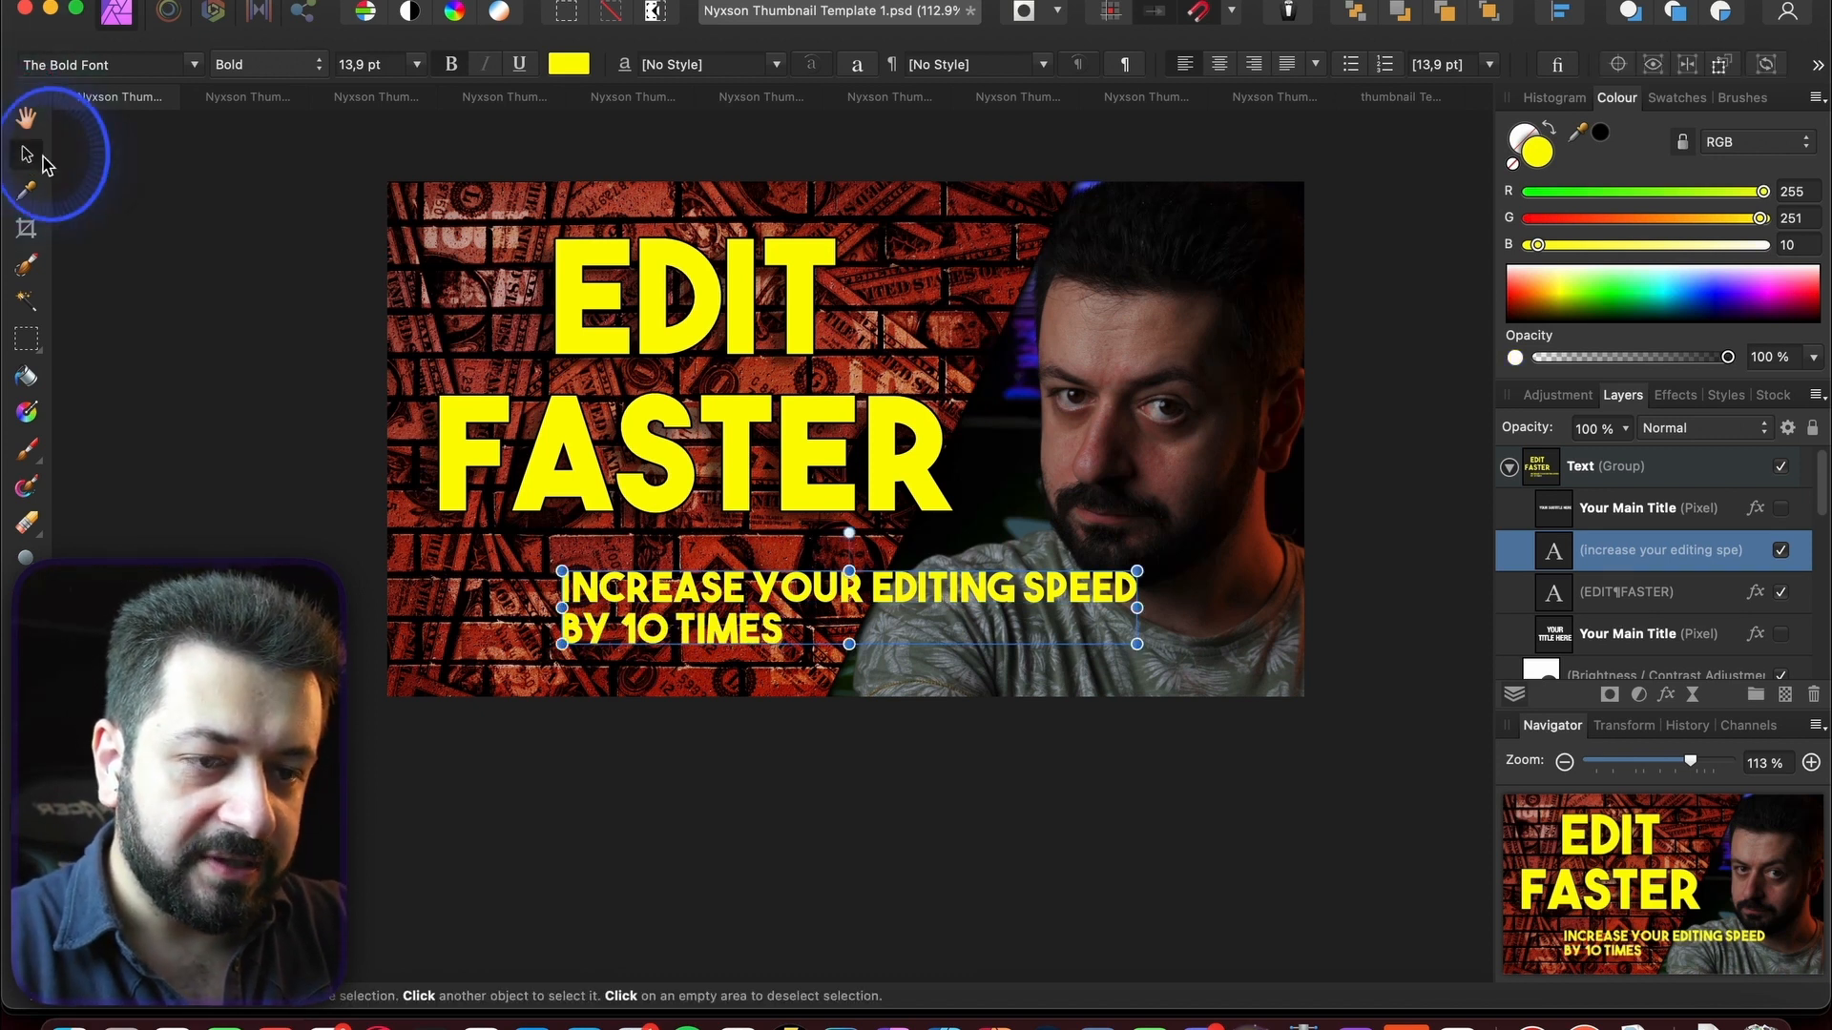
pyautogui.click(694, 594)
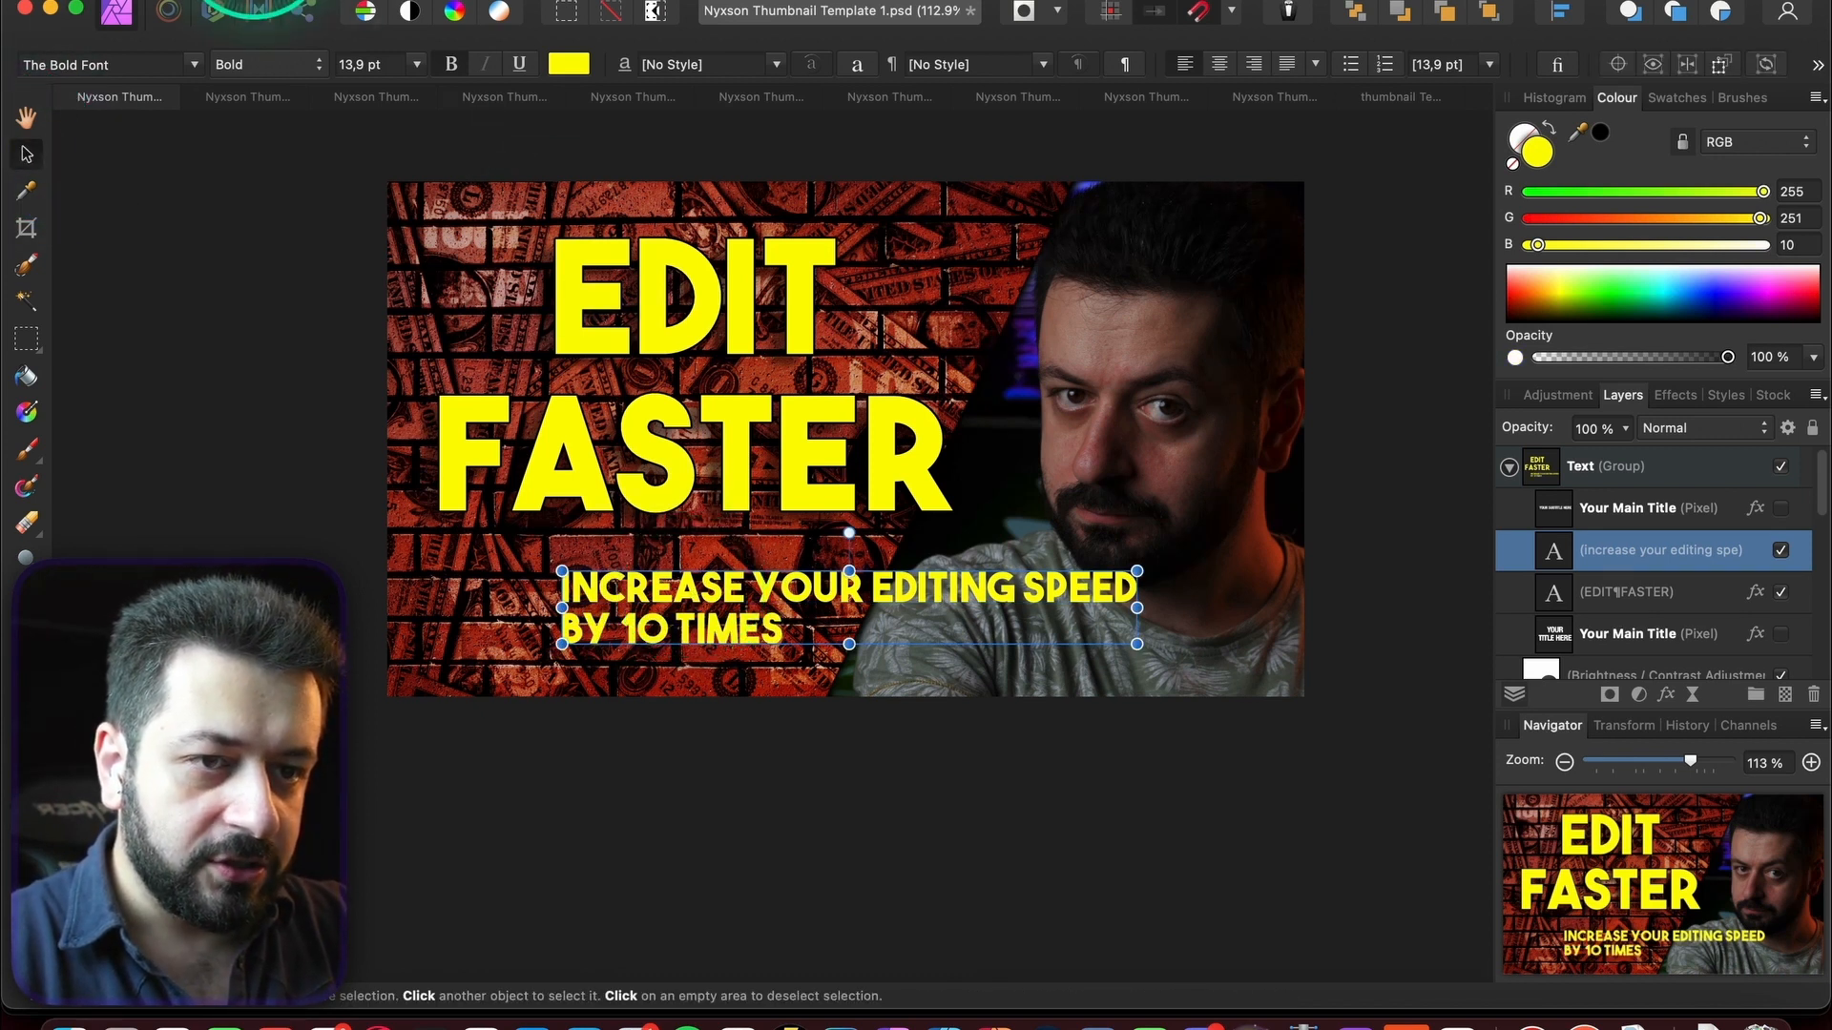
pyautogui.click(262, 0)
pyautogui.click(376, 200)
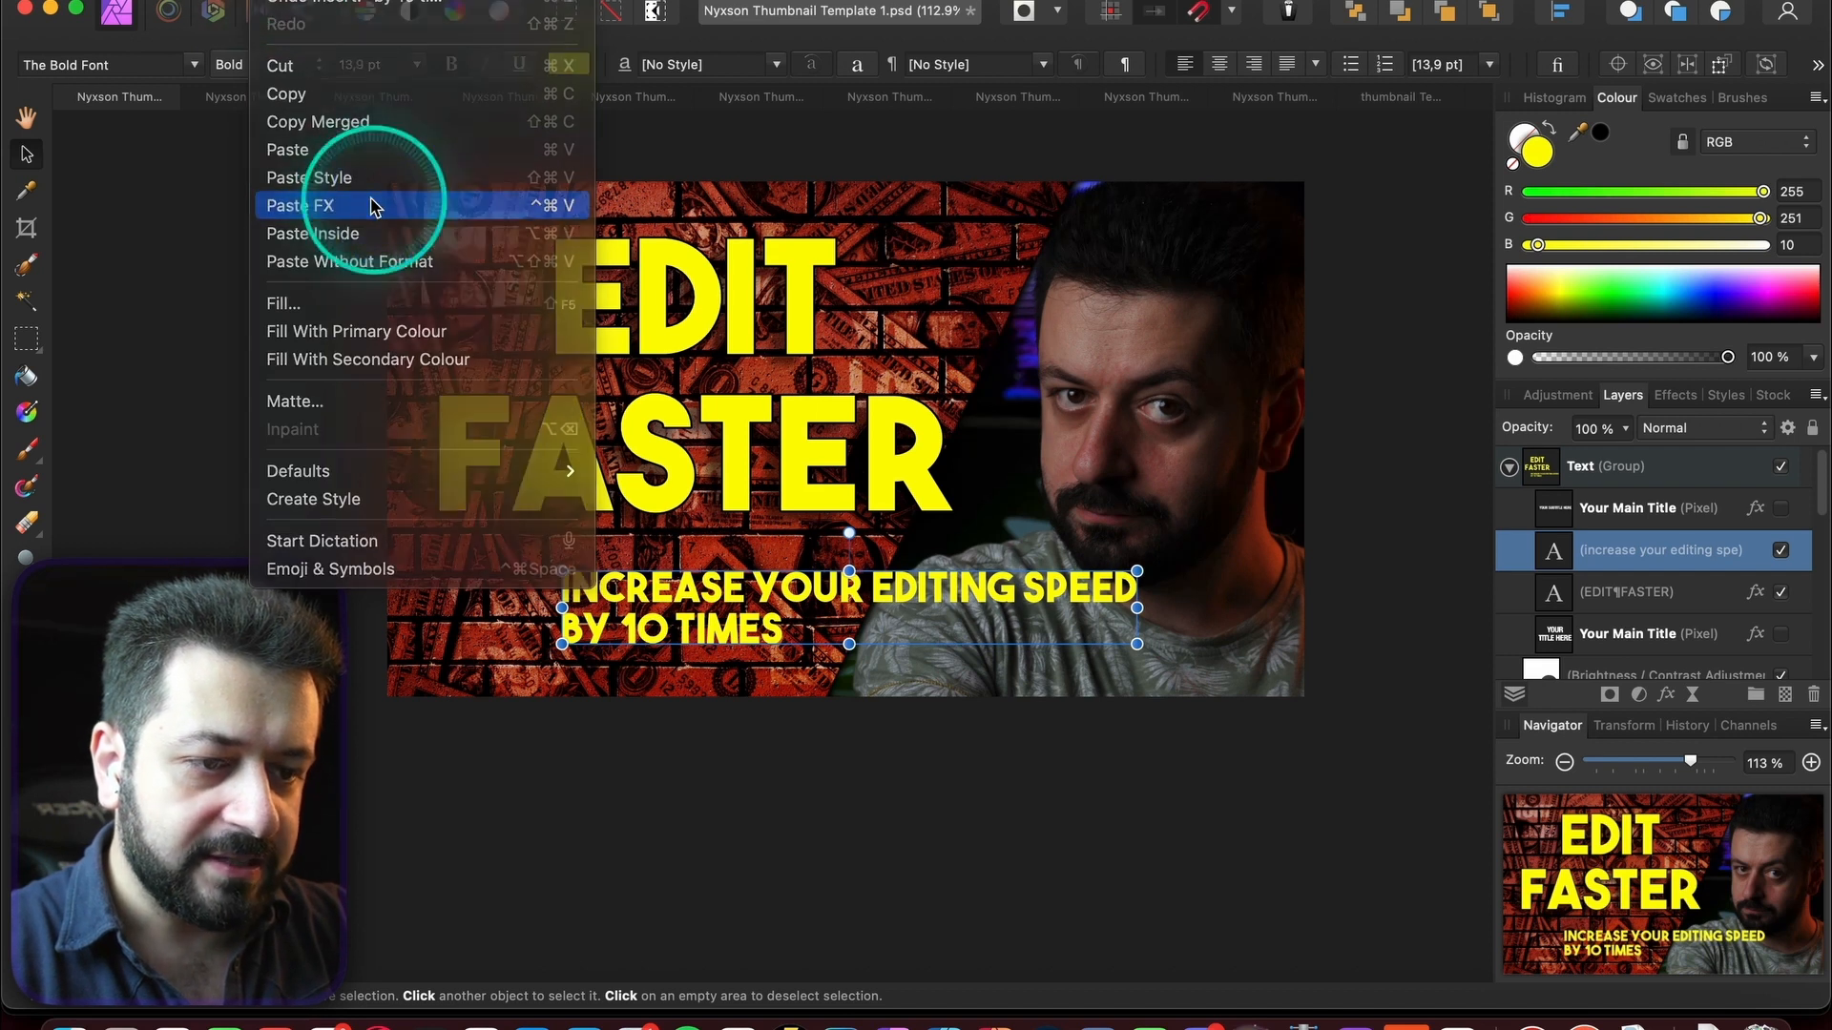
# - Centre-align the subtitle, shrink it to 12,4 pt and place it under EDIT FASTER
pyautogui.moveTo(694, 601); pyautogui.dragTo(622, 597)
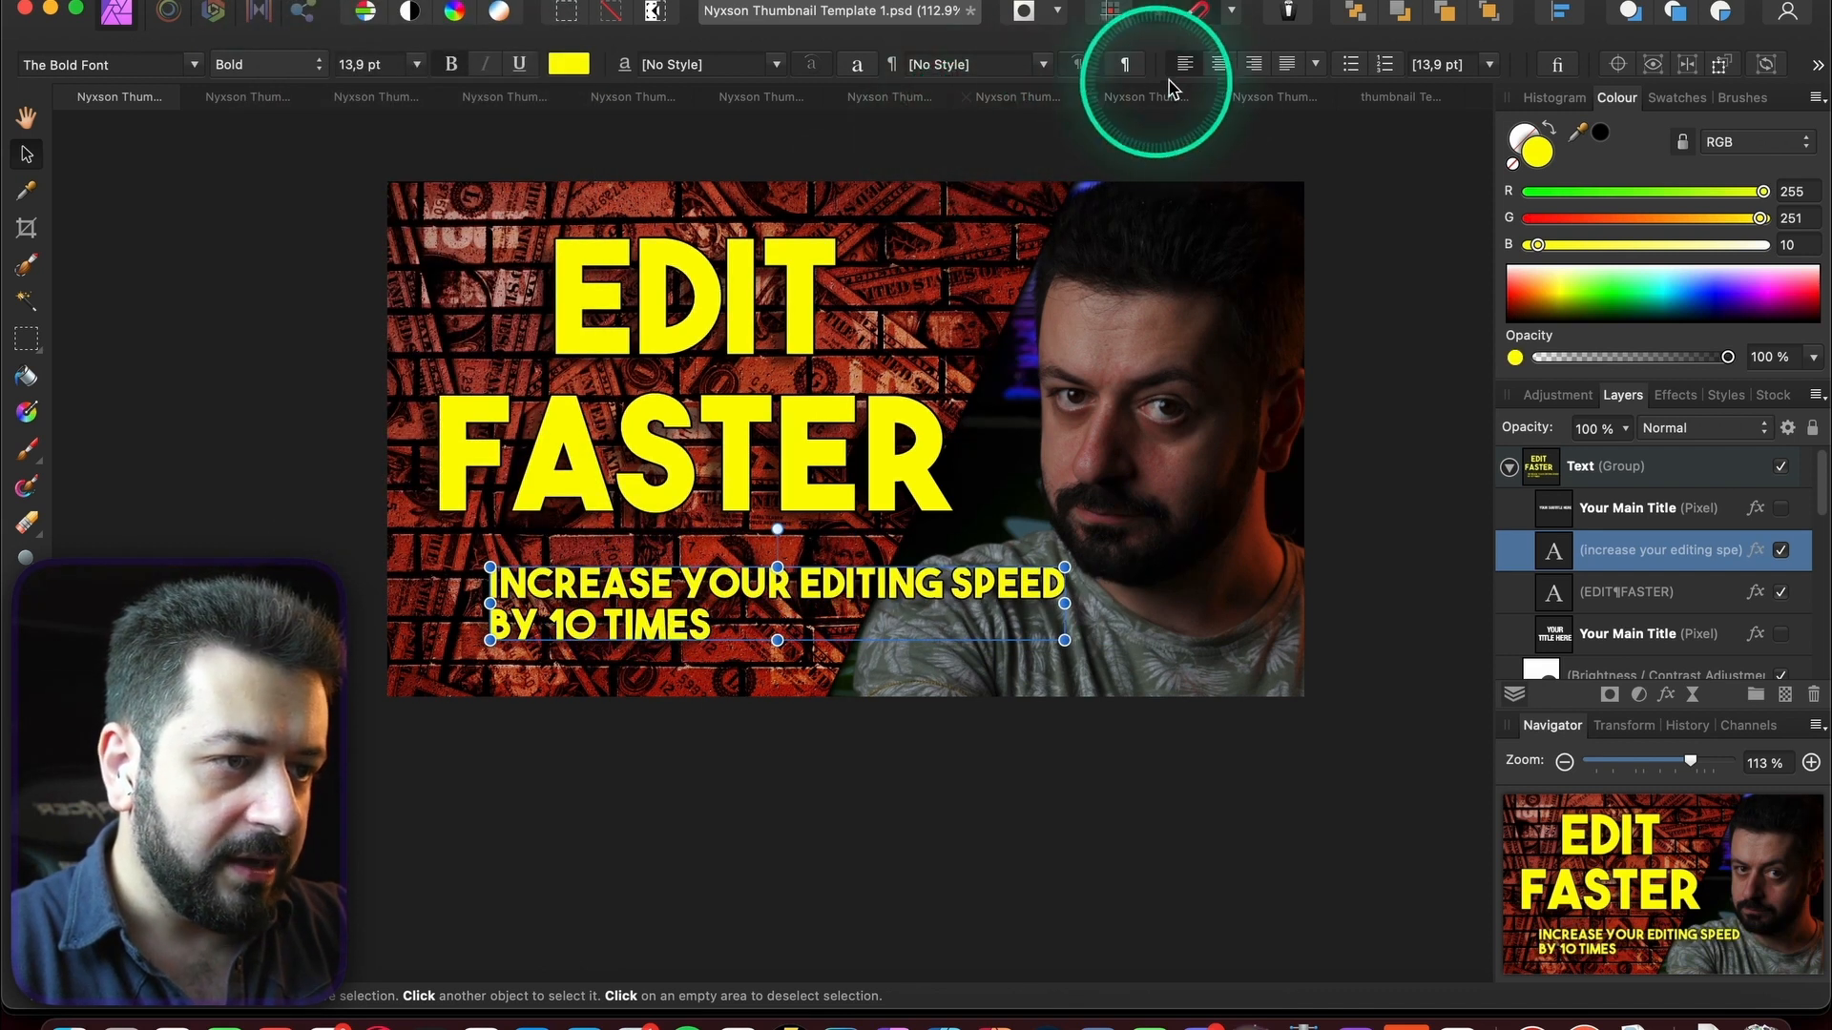
pyautogui.click(1225, 69)
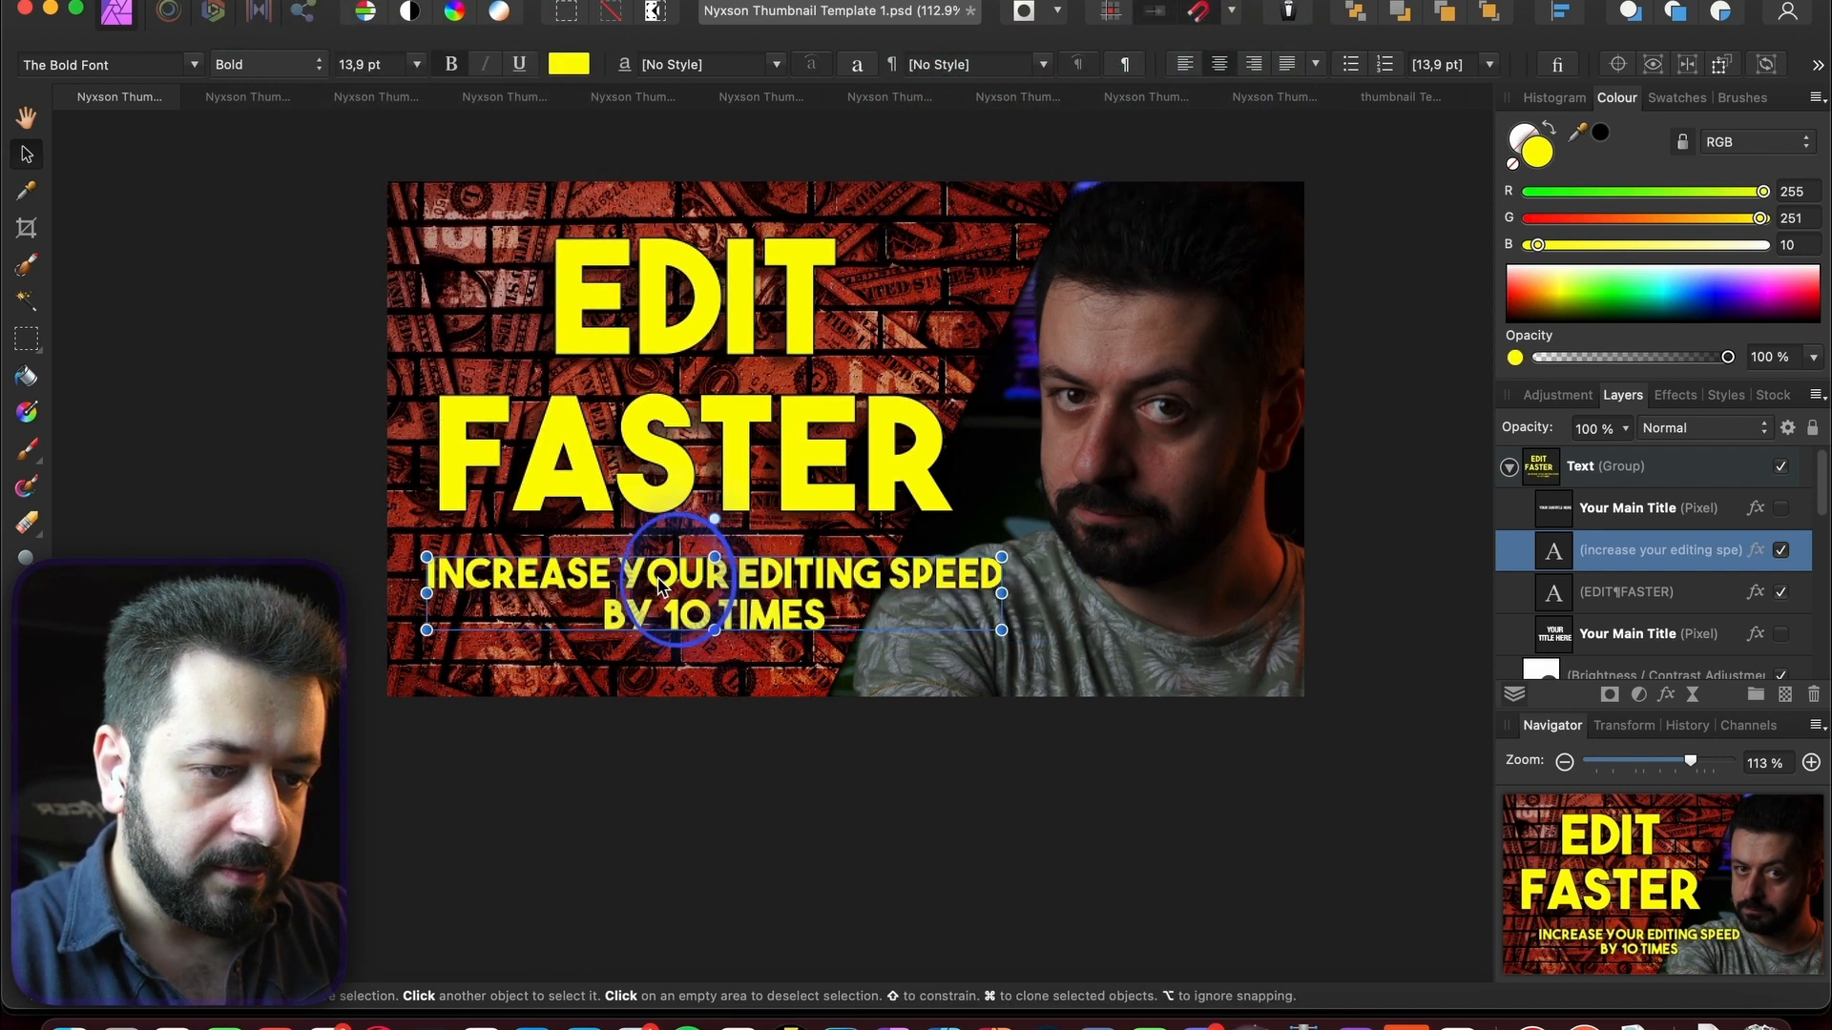
pyautogui.moveTo(727, 598); pyautogui.dragTo(648, 570)
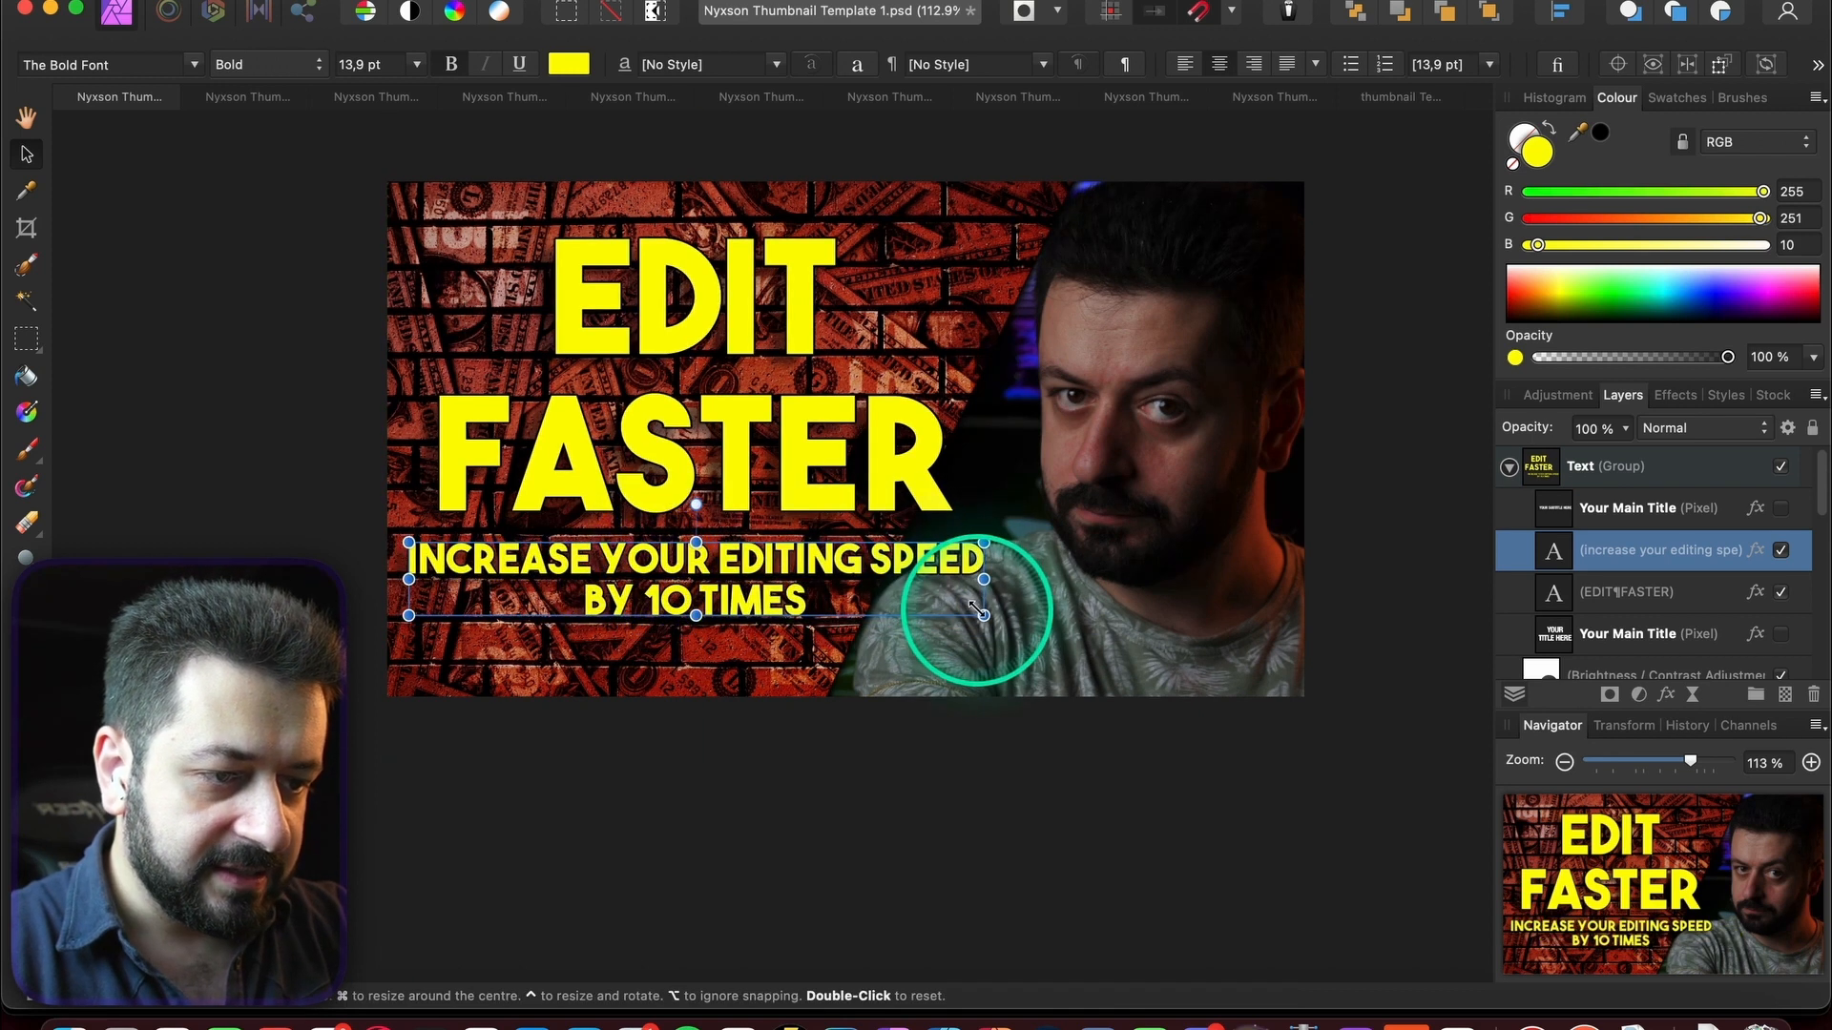
pyautogui.moveTo(981, 613); pyautogui.dragTo(933, 611)
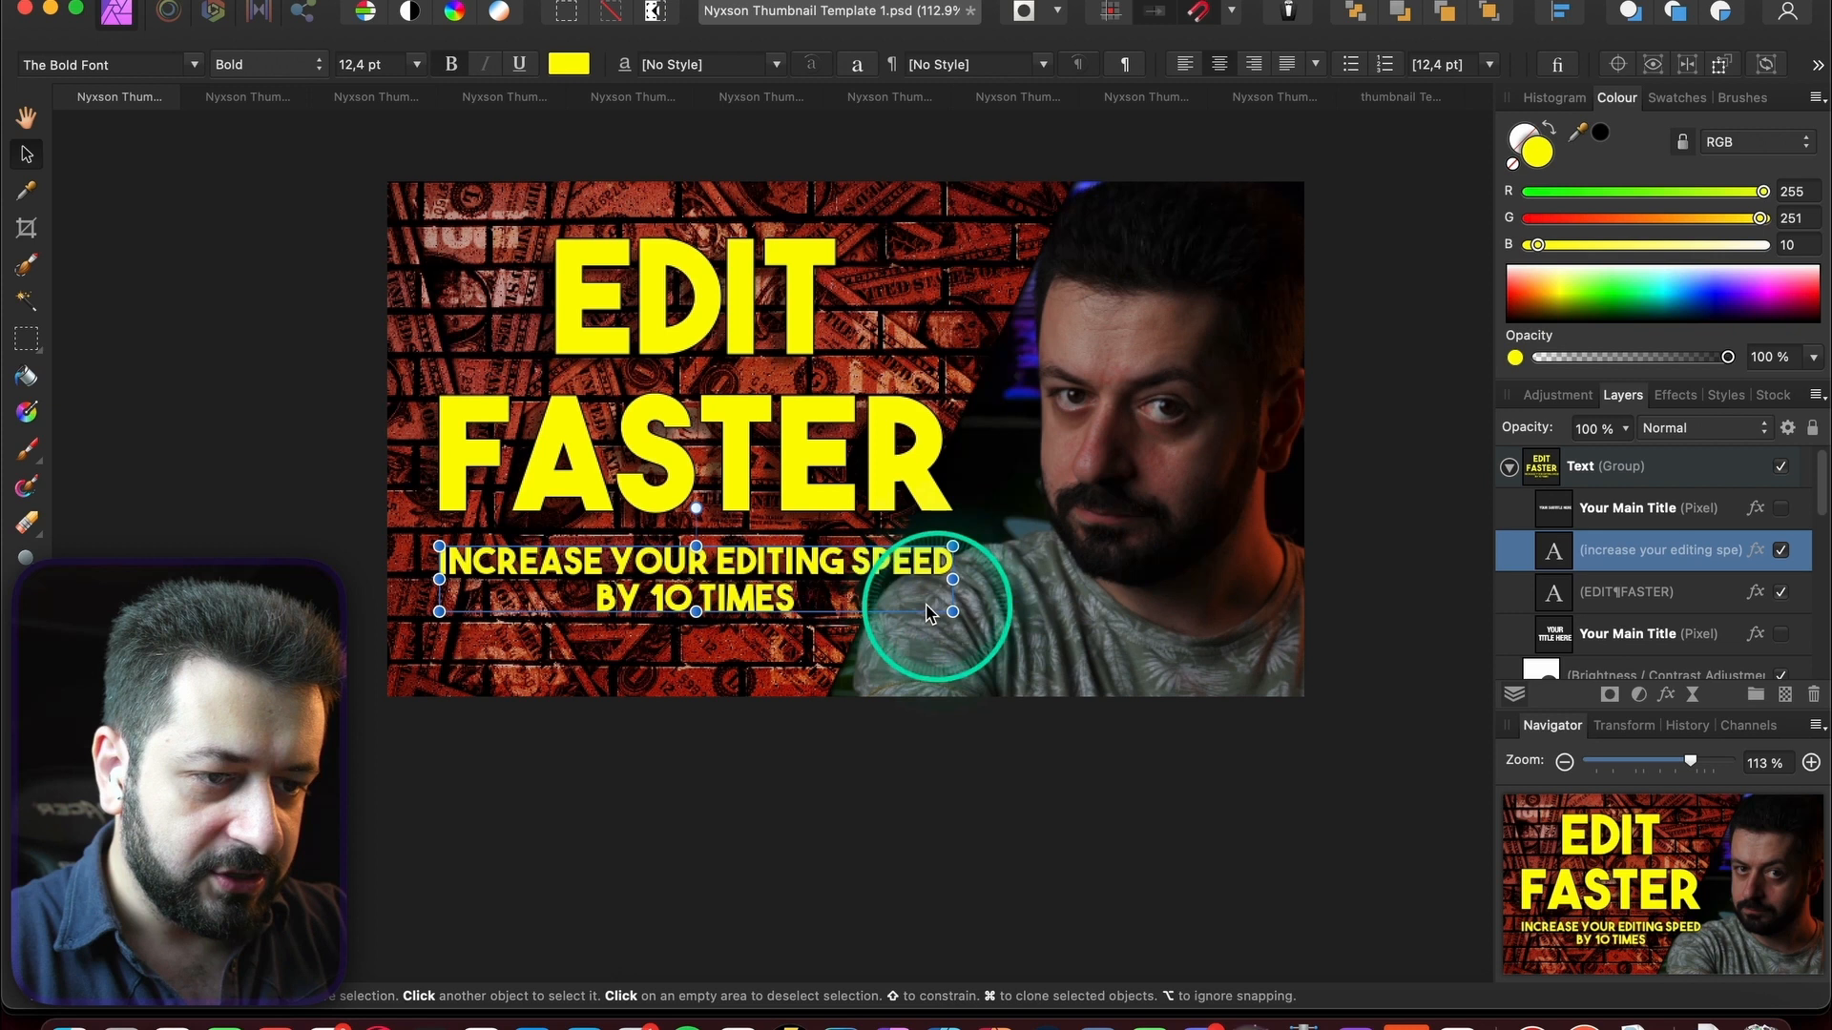
pyautogui.moveTo(758, 601)
pyautogui.mouseDown()
pyautogui.moveTo(759, 559)
pyautogui.moveTo(754, 644)
pyautogui.moveTo(753, 629)
pyautogui.mouseUp()
pyautogui.moveTo(788, 482); pyautogui.dragTo(787, 516)
# - Colour the subtitle white, then select the Main Photo layer
pyautogui.click(758, 616)
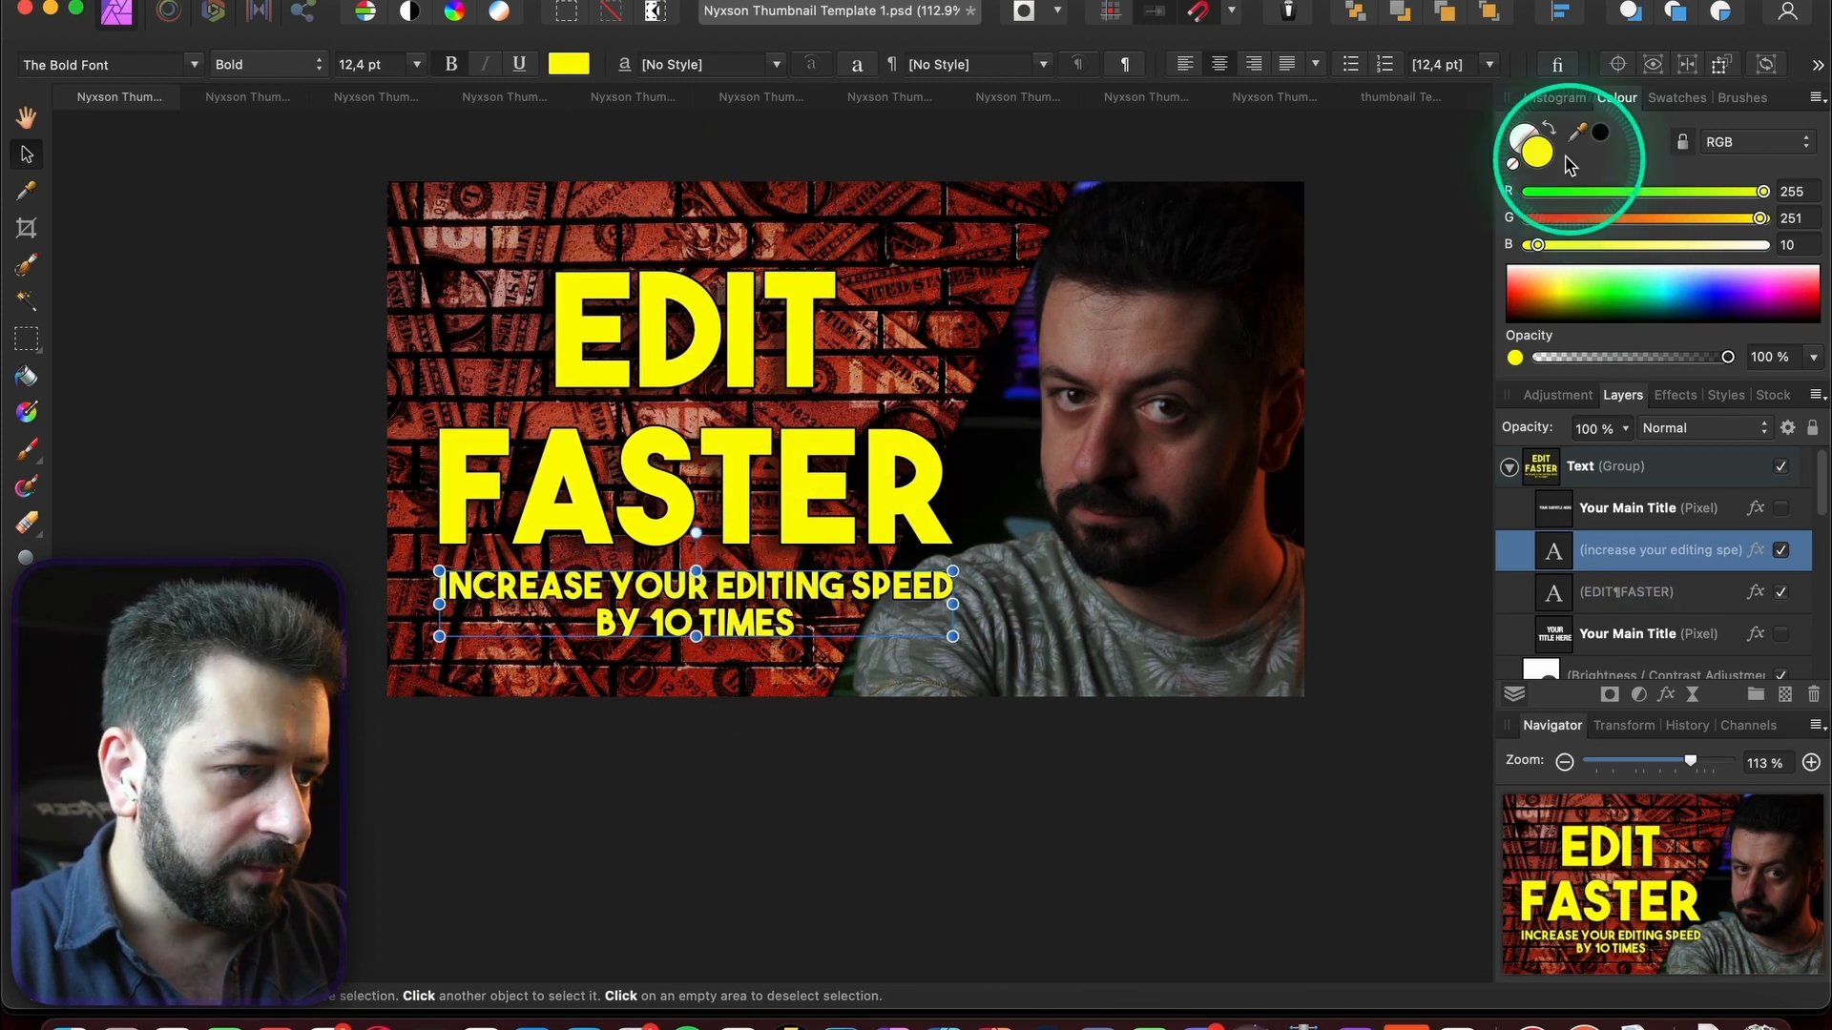
pyautogui.click(1547, 294)
pyautogui.moveTo(1547, 294); pyautogui.dragTo(1403, 225)
pyautogui.click(1403, 506)
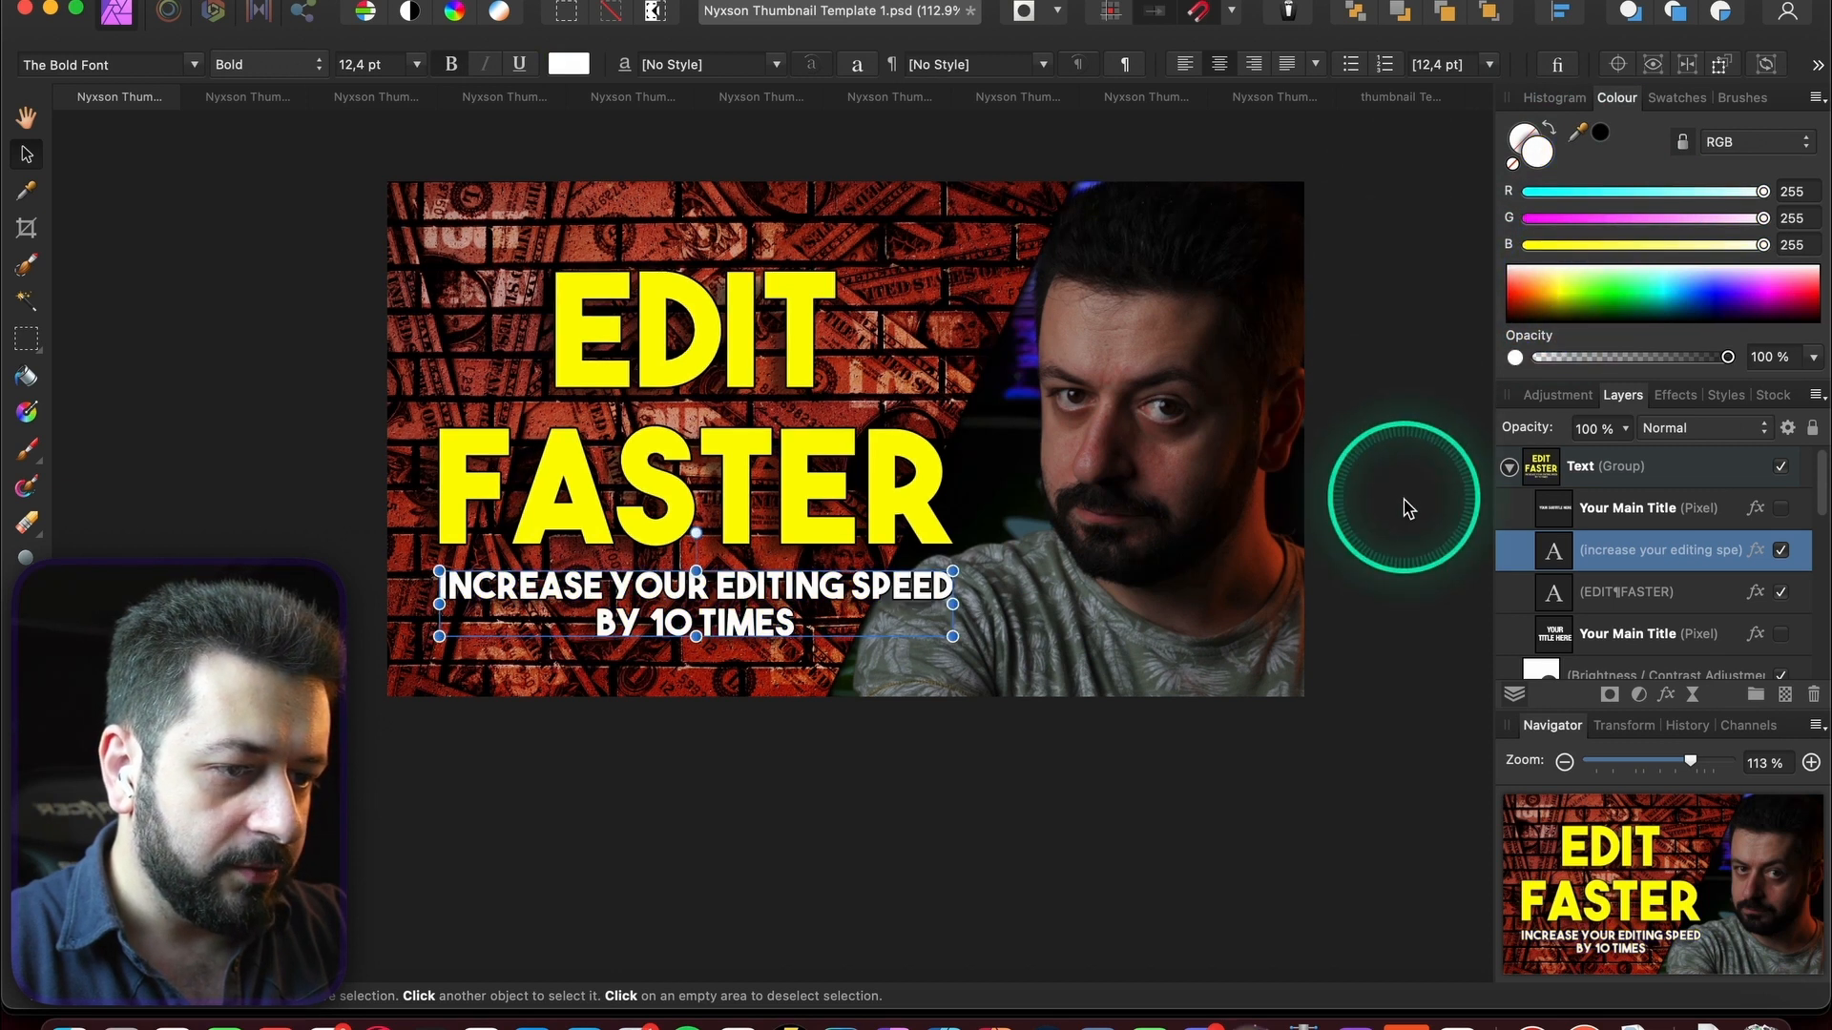
pyautogui.click(1221, 790)
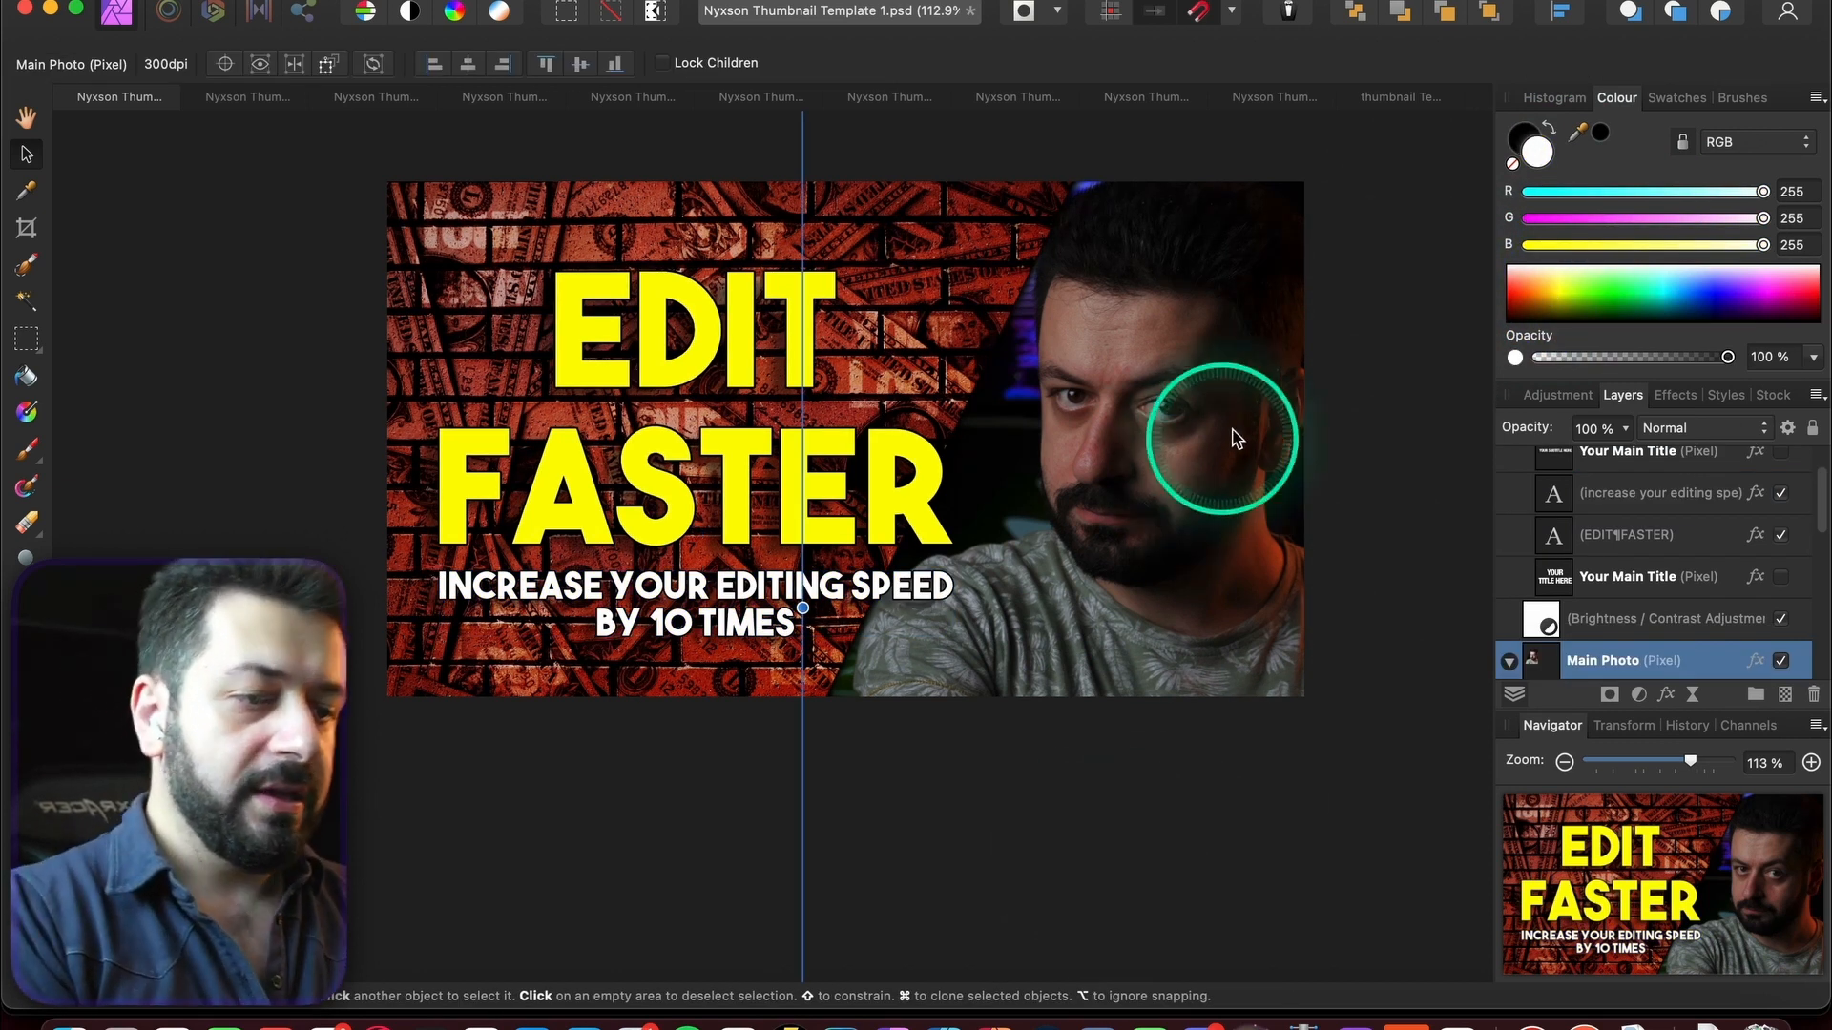
# - Set the Brightness/Contrast adjustment's brightness to -31%
pyautogui.scroll(2, 1576, 525)
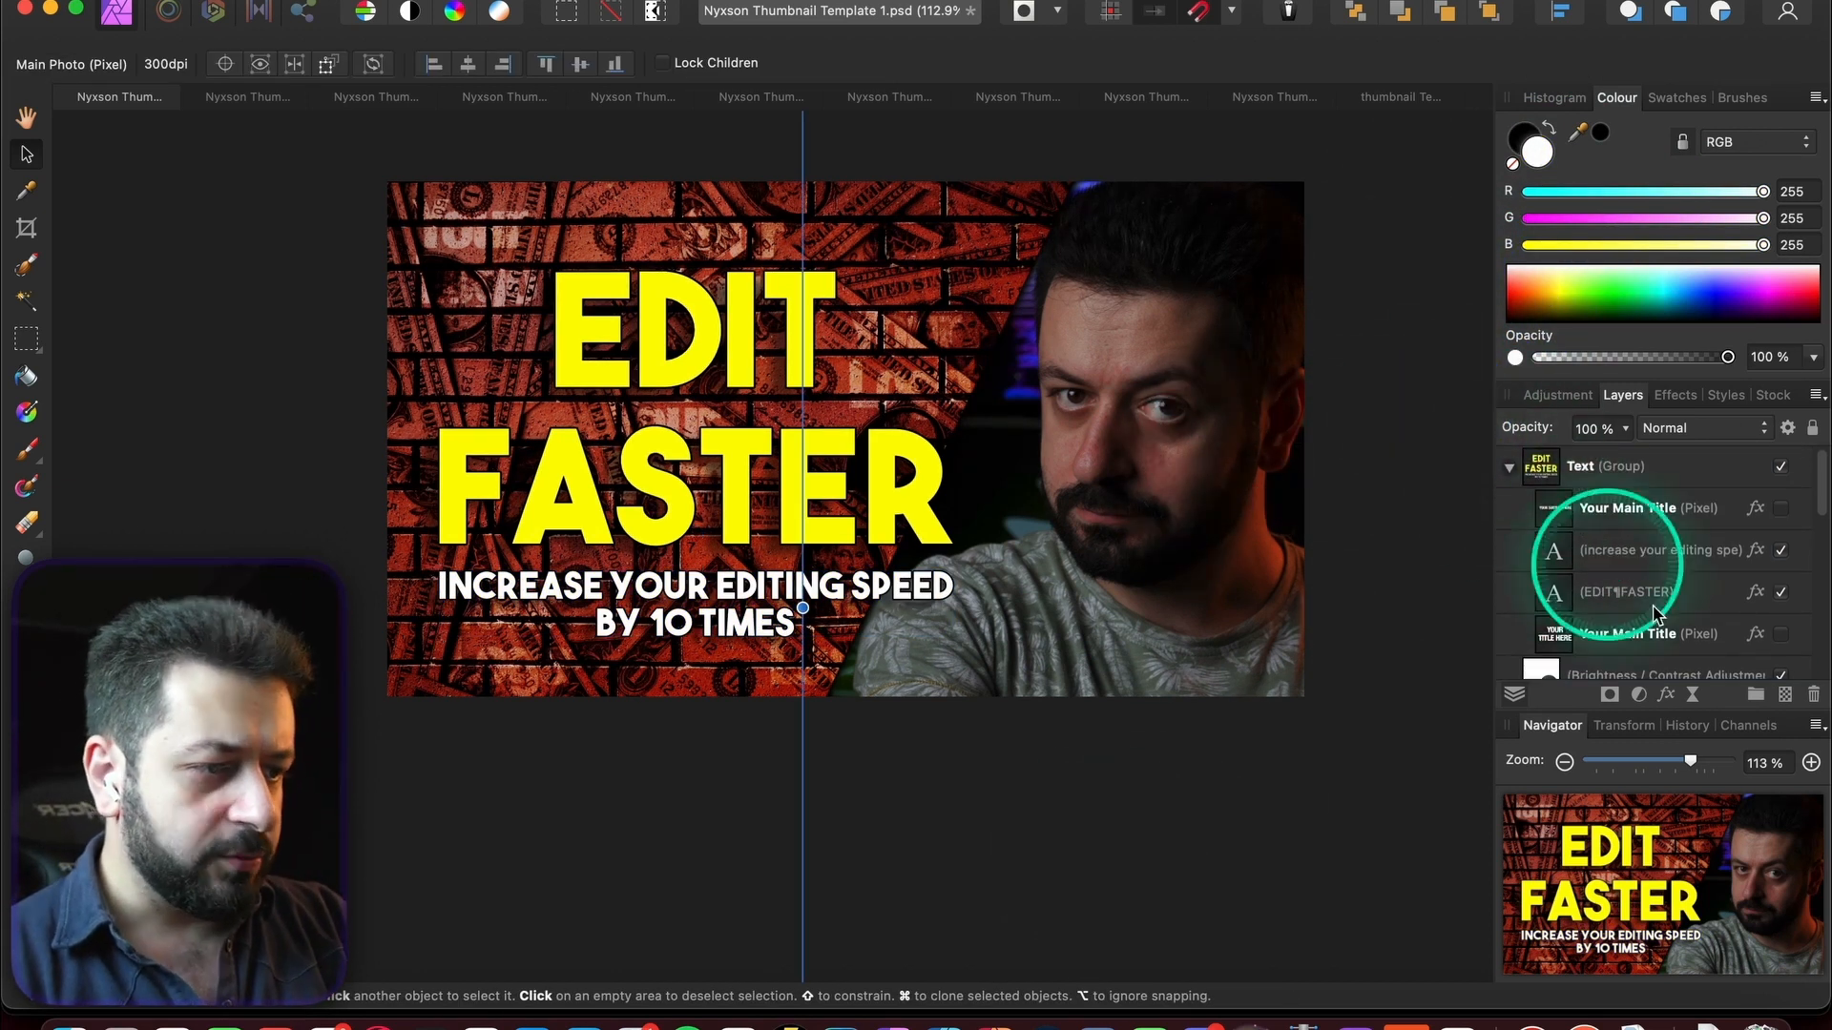
pyautogui.scroll(-3, 1667, 593)
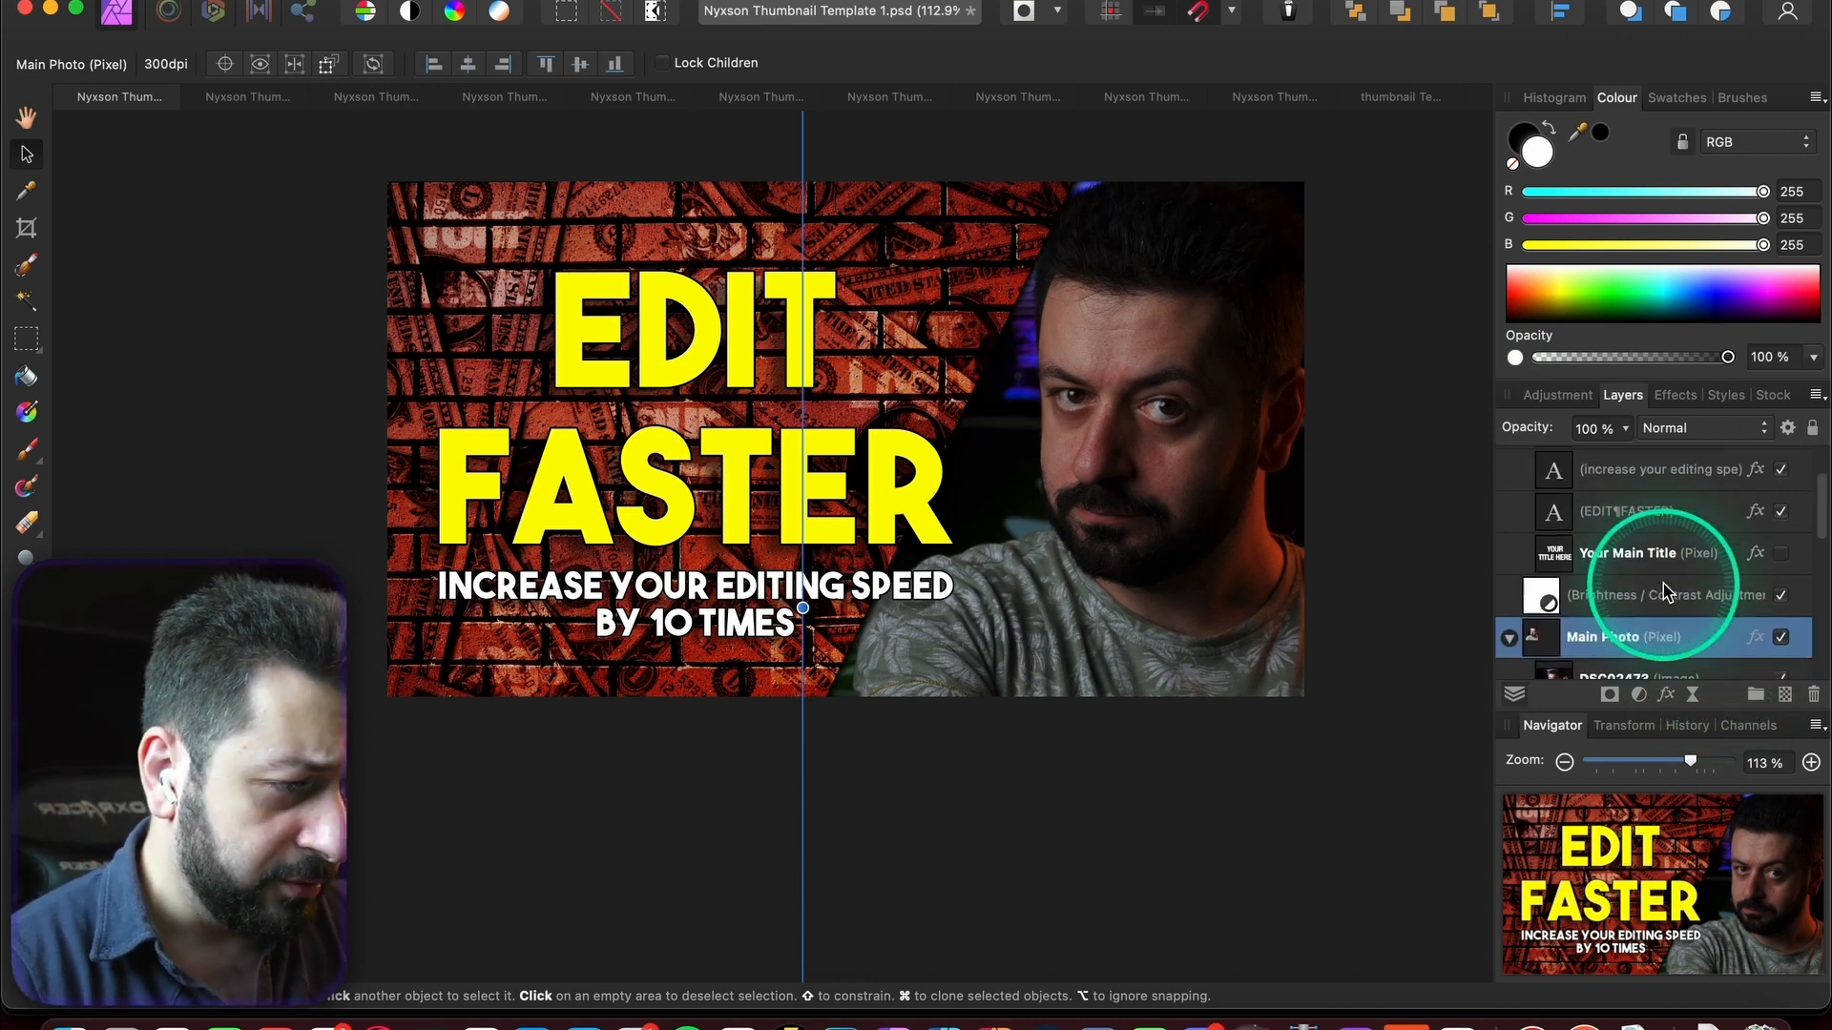
pyautogui.click(1780, 594)
pyautogui.click(1781, 595)
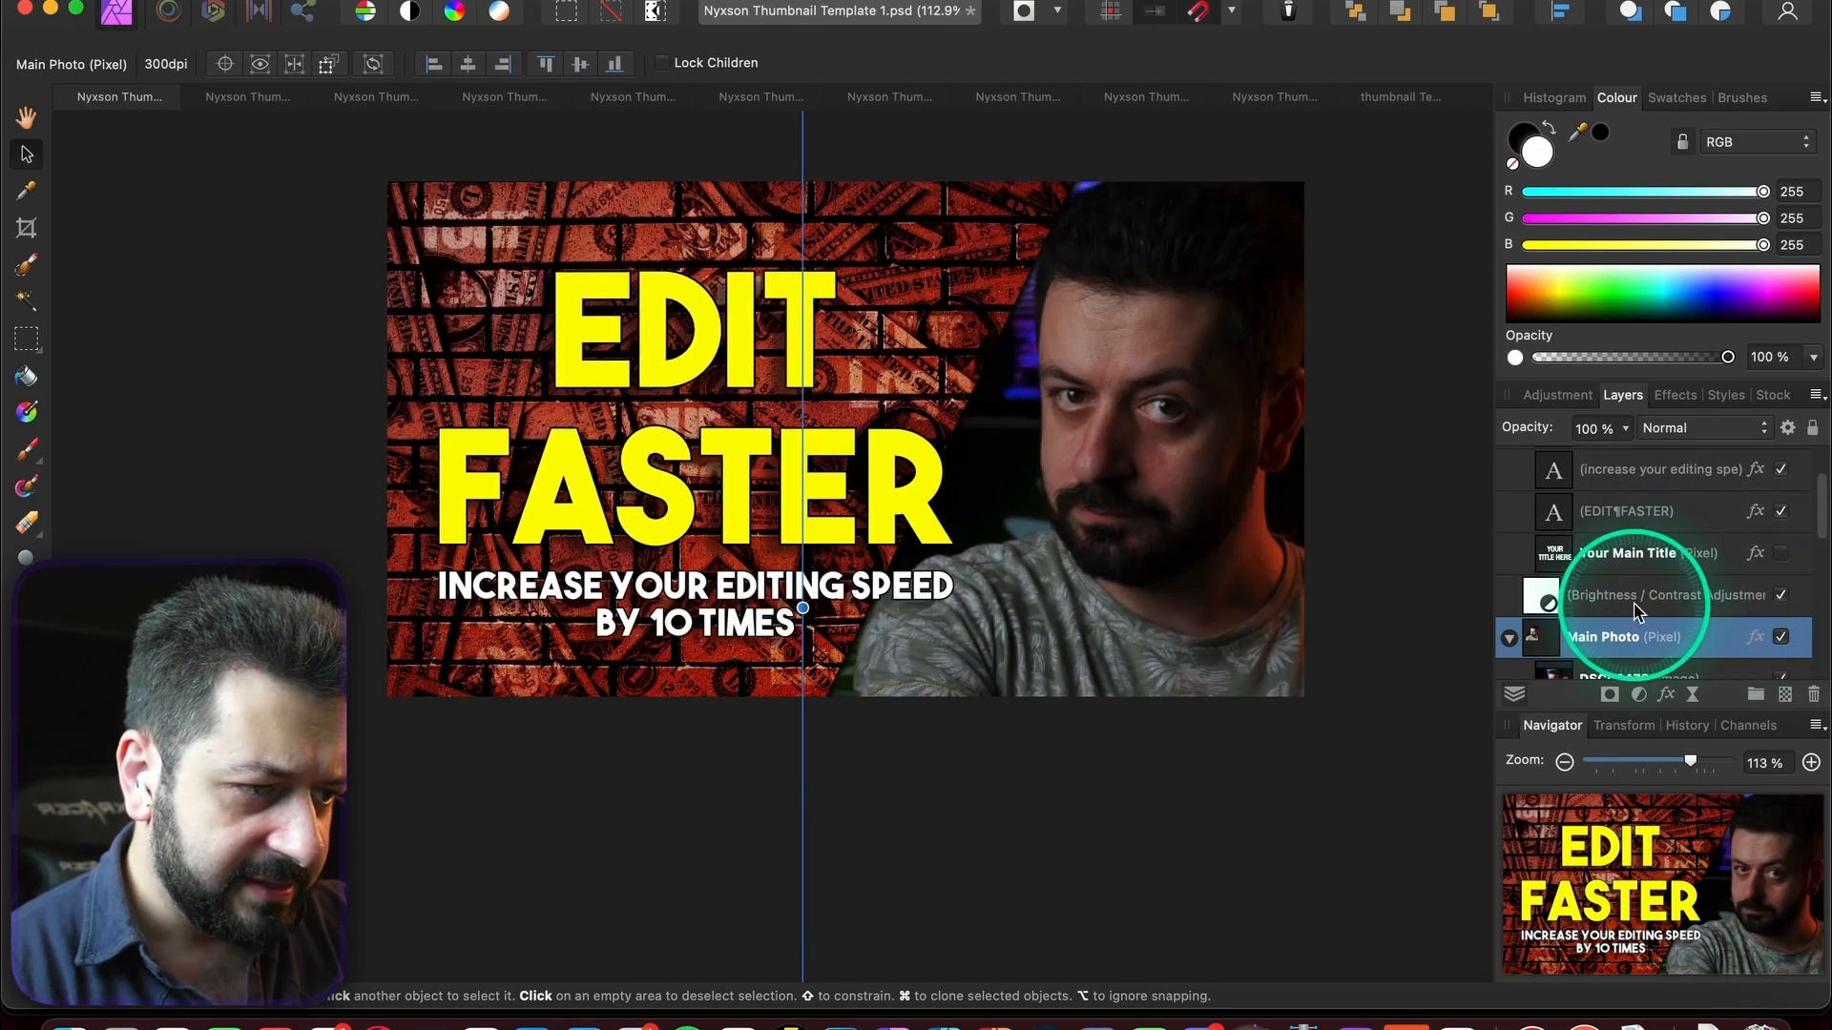
pyautogui.click(1625, 597)
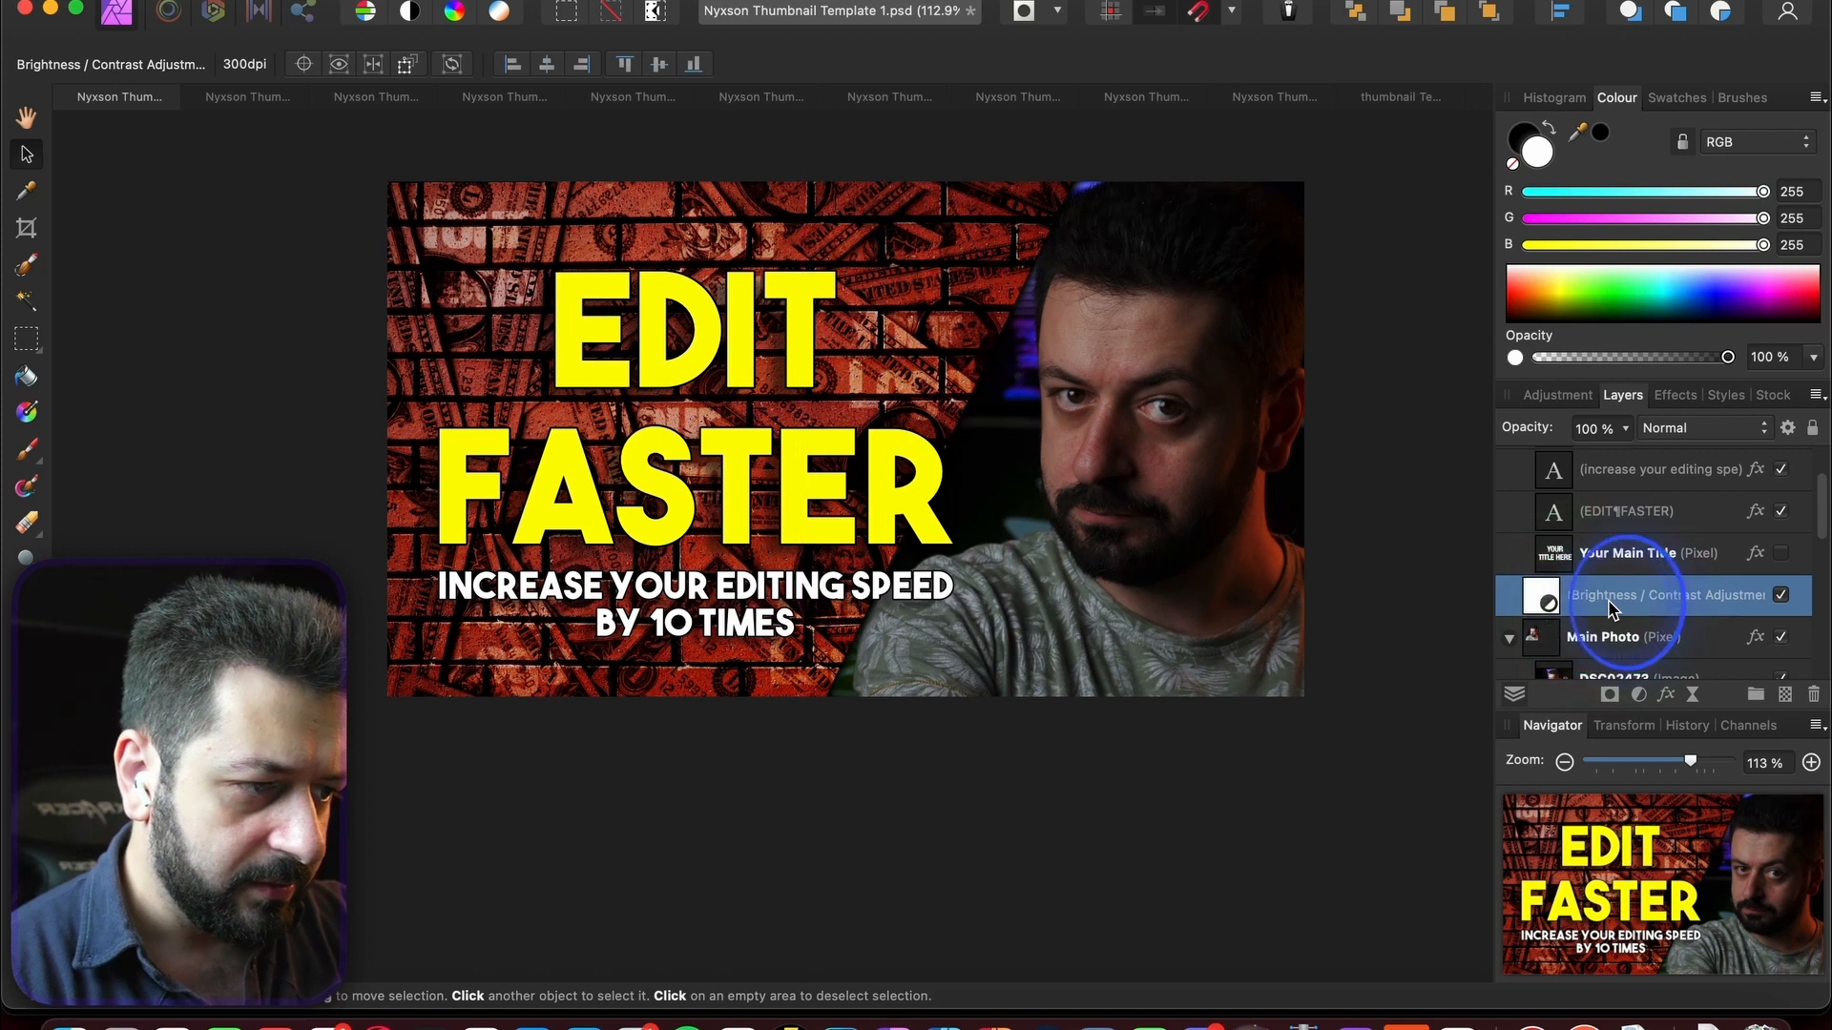
pyautogui.doubleClick(1539, 596)
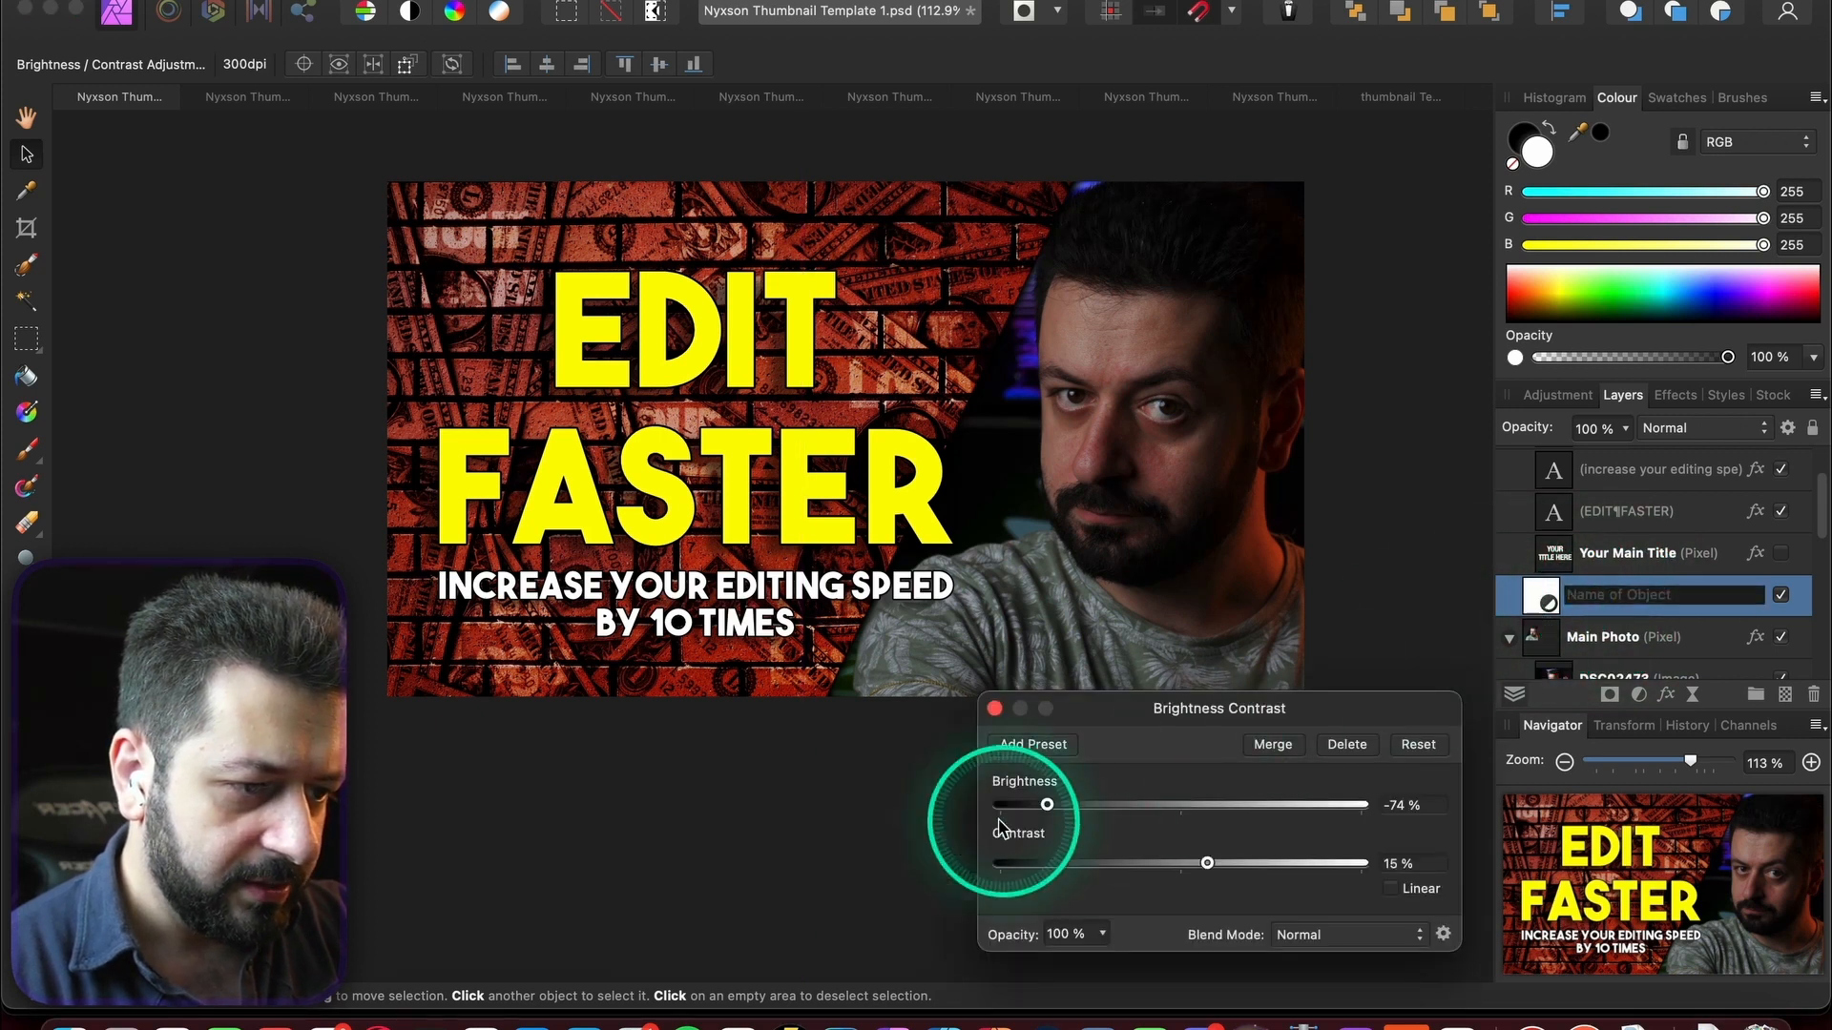
pyautogui.moveTo(1046, 805); pyautogui.dragTo(1112, 813)
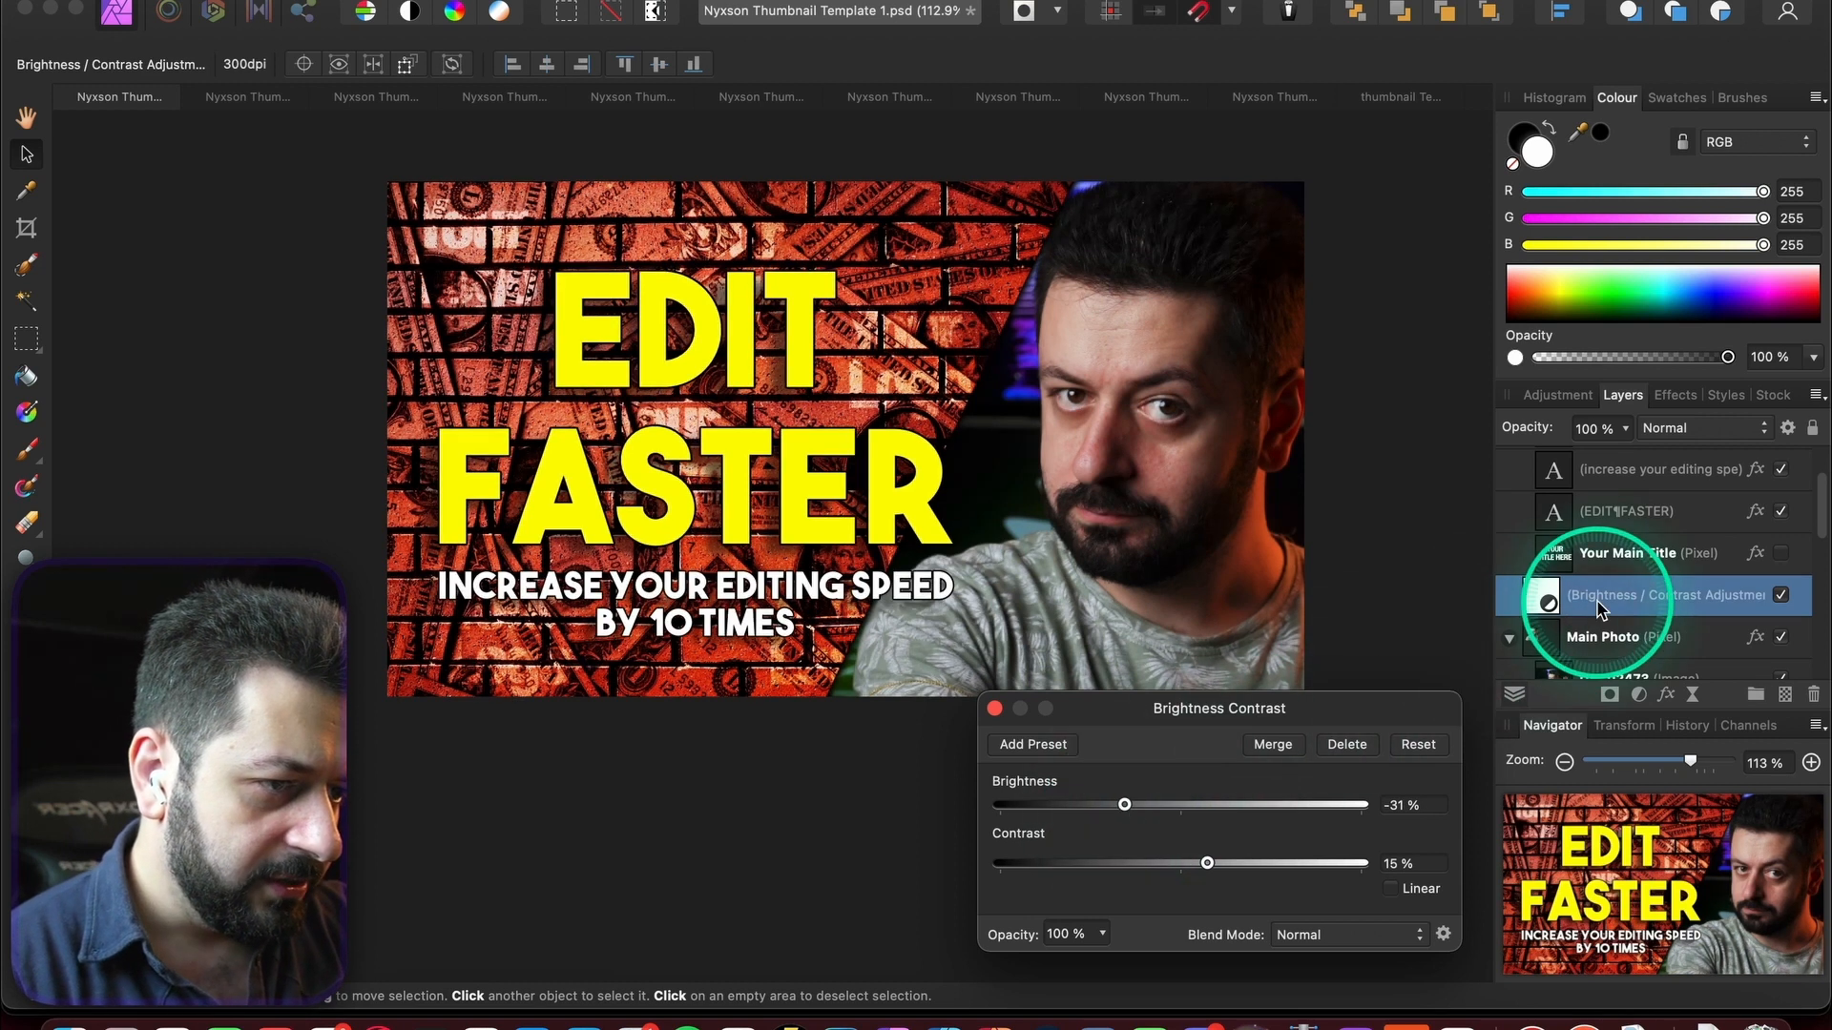
# - Move the adjustment into Main Photo and place a duplicate above Main Photo
pyautogui.scroll(3, 1603, 611)
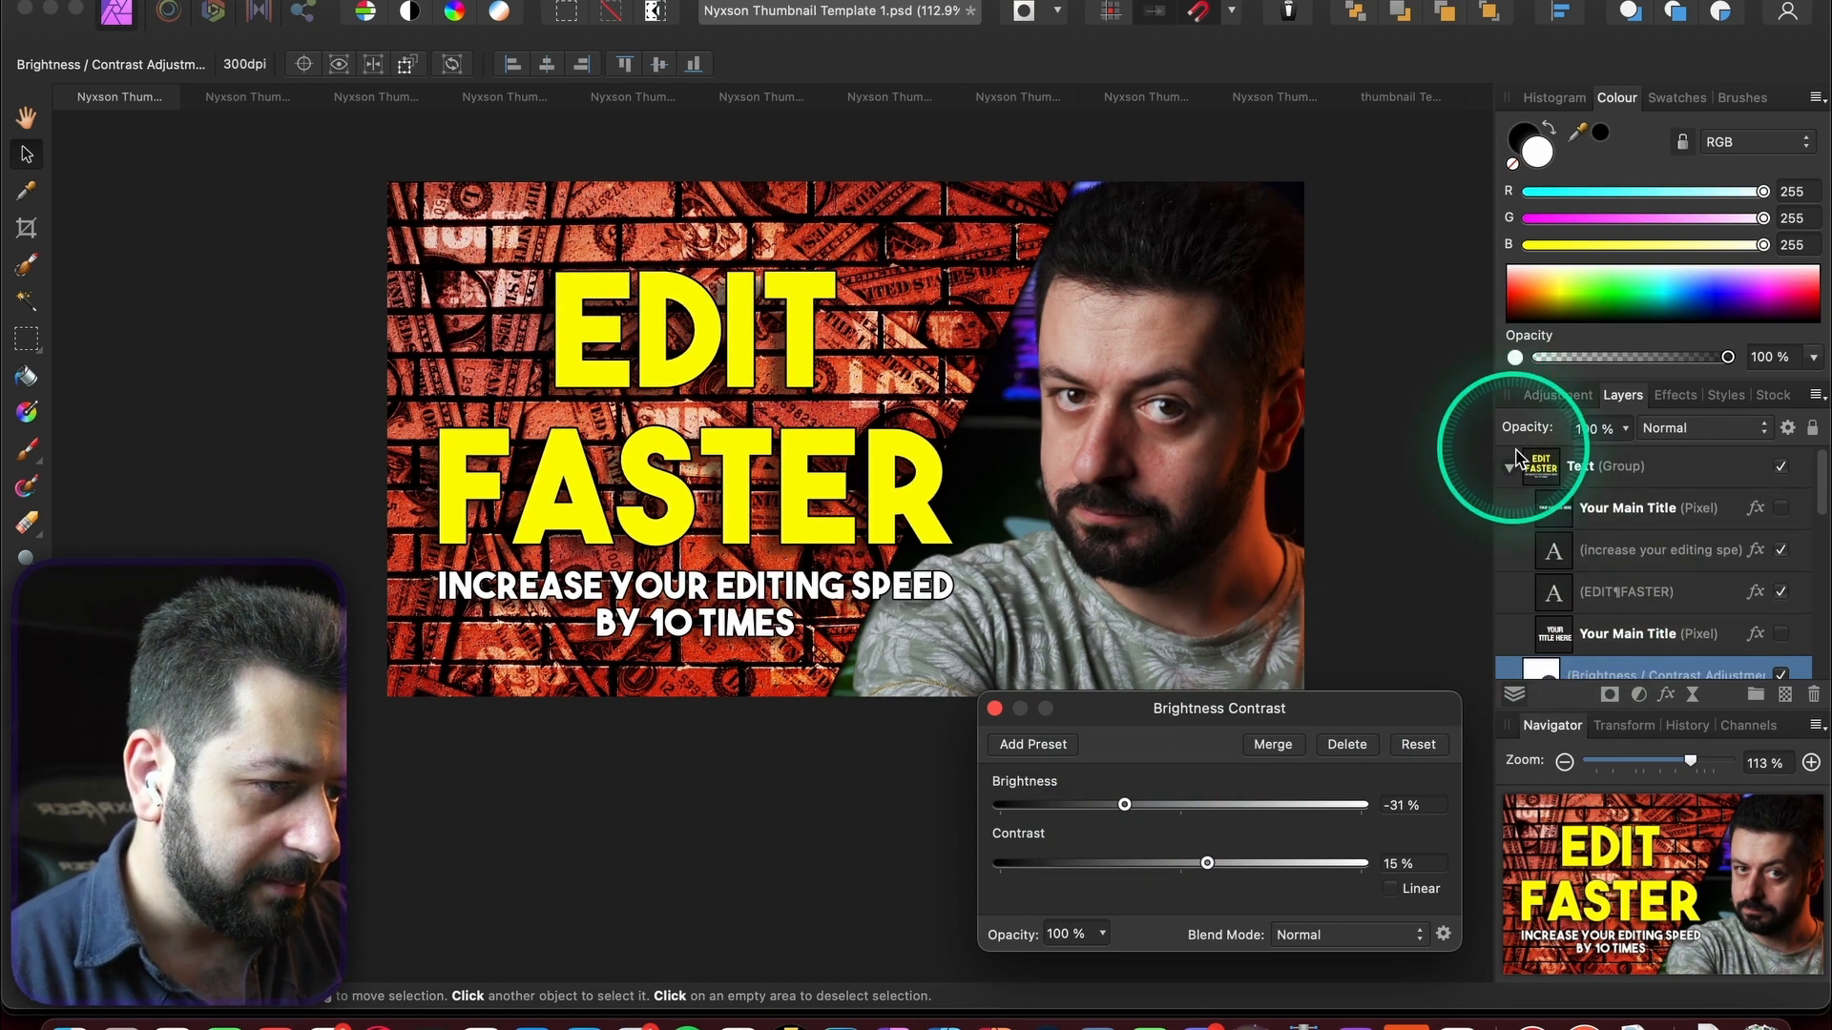
pyautogui.click(1509, 468)
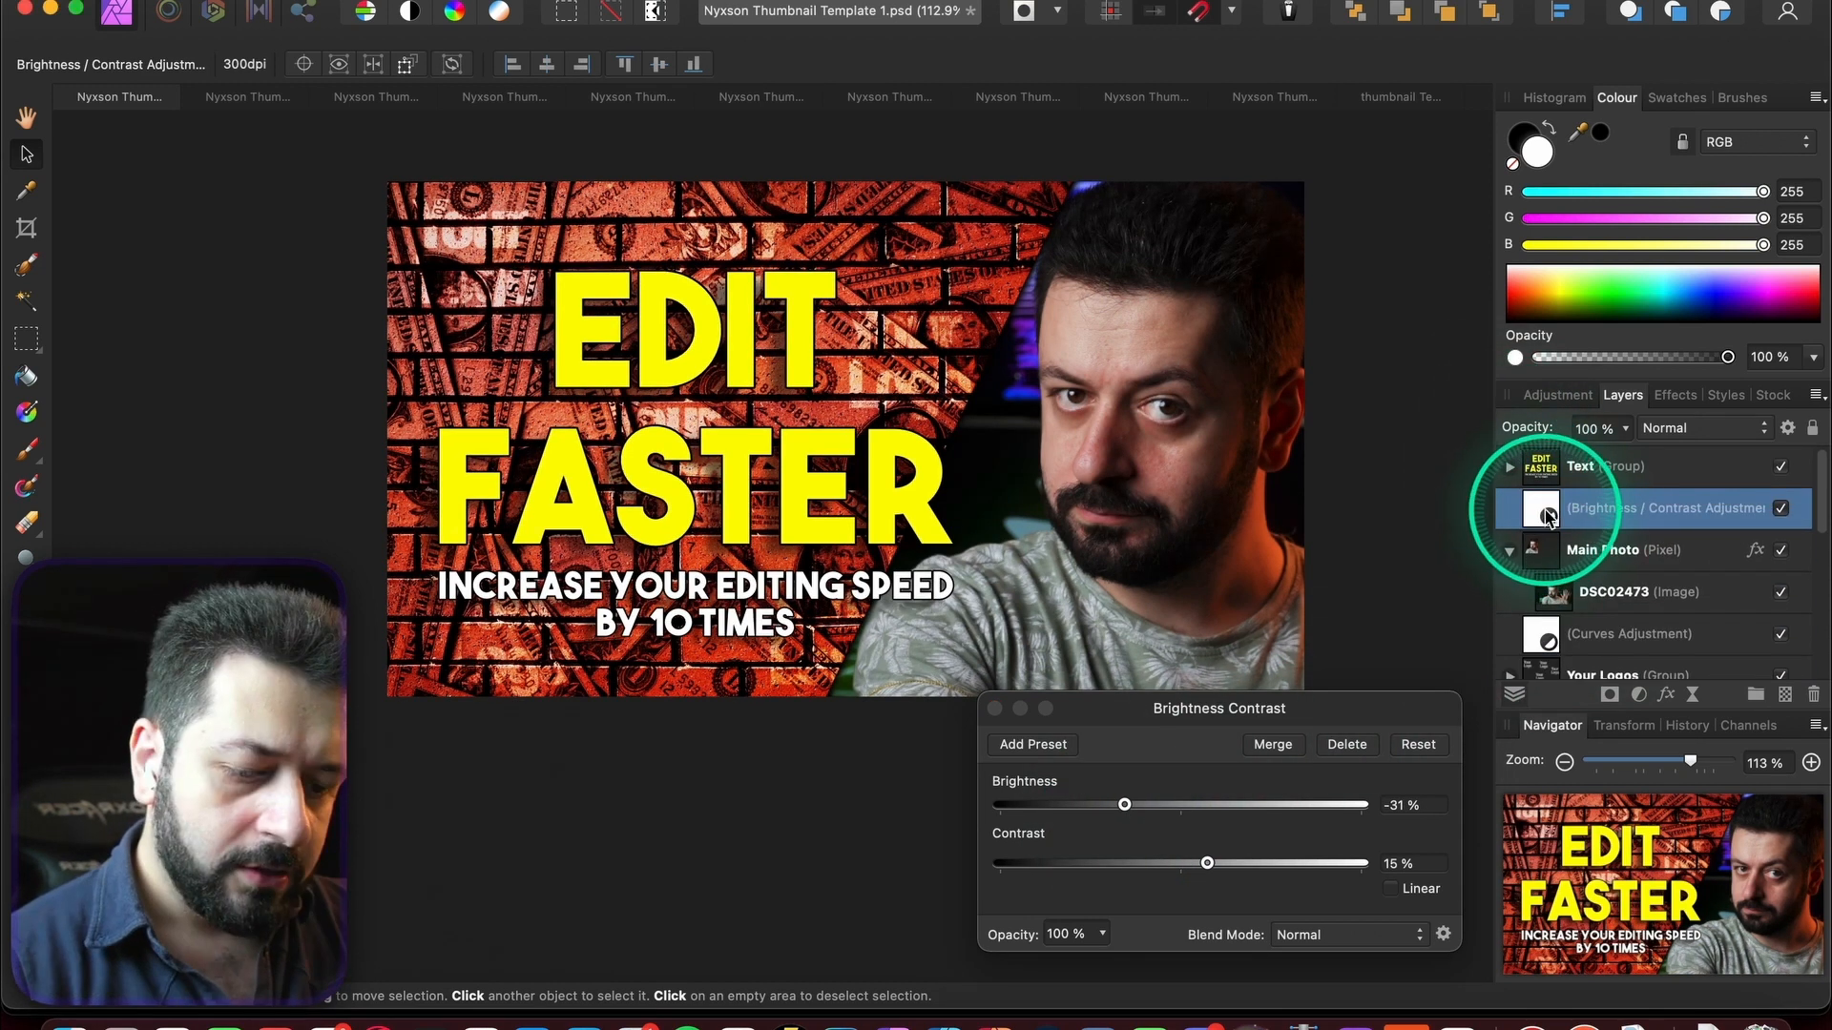
pyautogui.moveTo(1547, 513); pyautogui.dragTo(1555, 565)
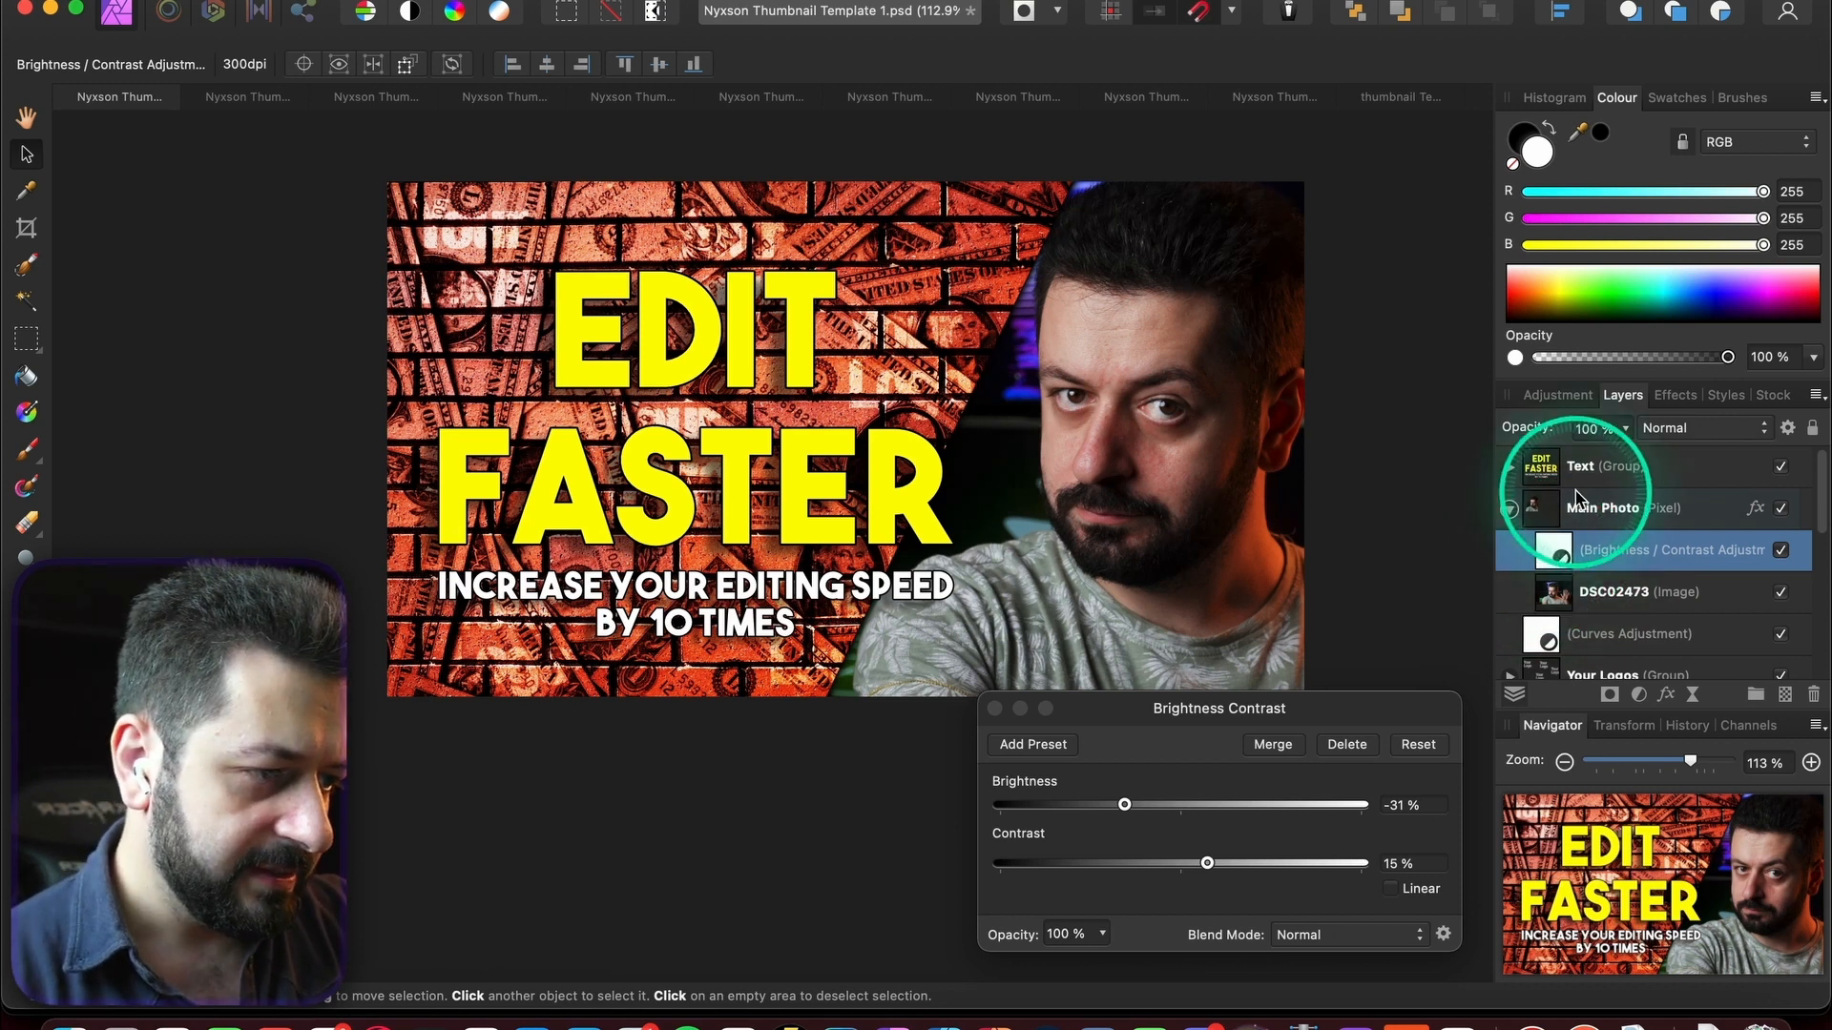
pyautogui.press('super+j')
pyautogui.moveTo(1564, 596); pyautogui.dragTo(1543, 475)
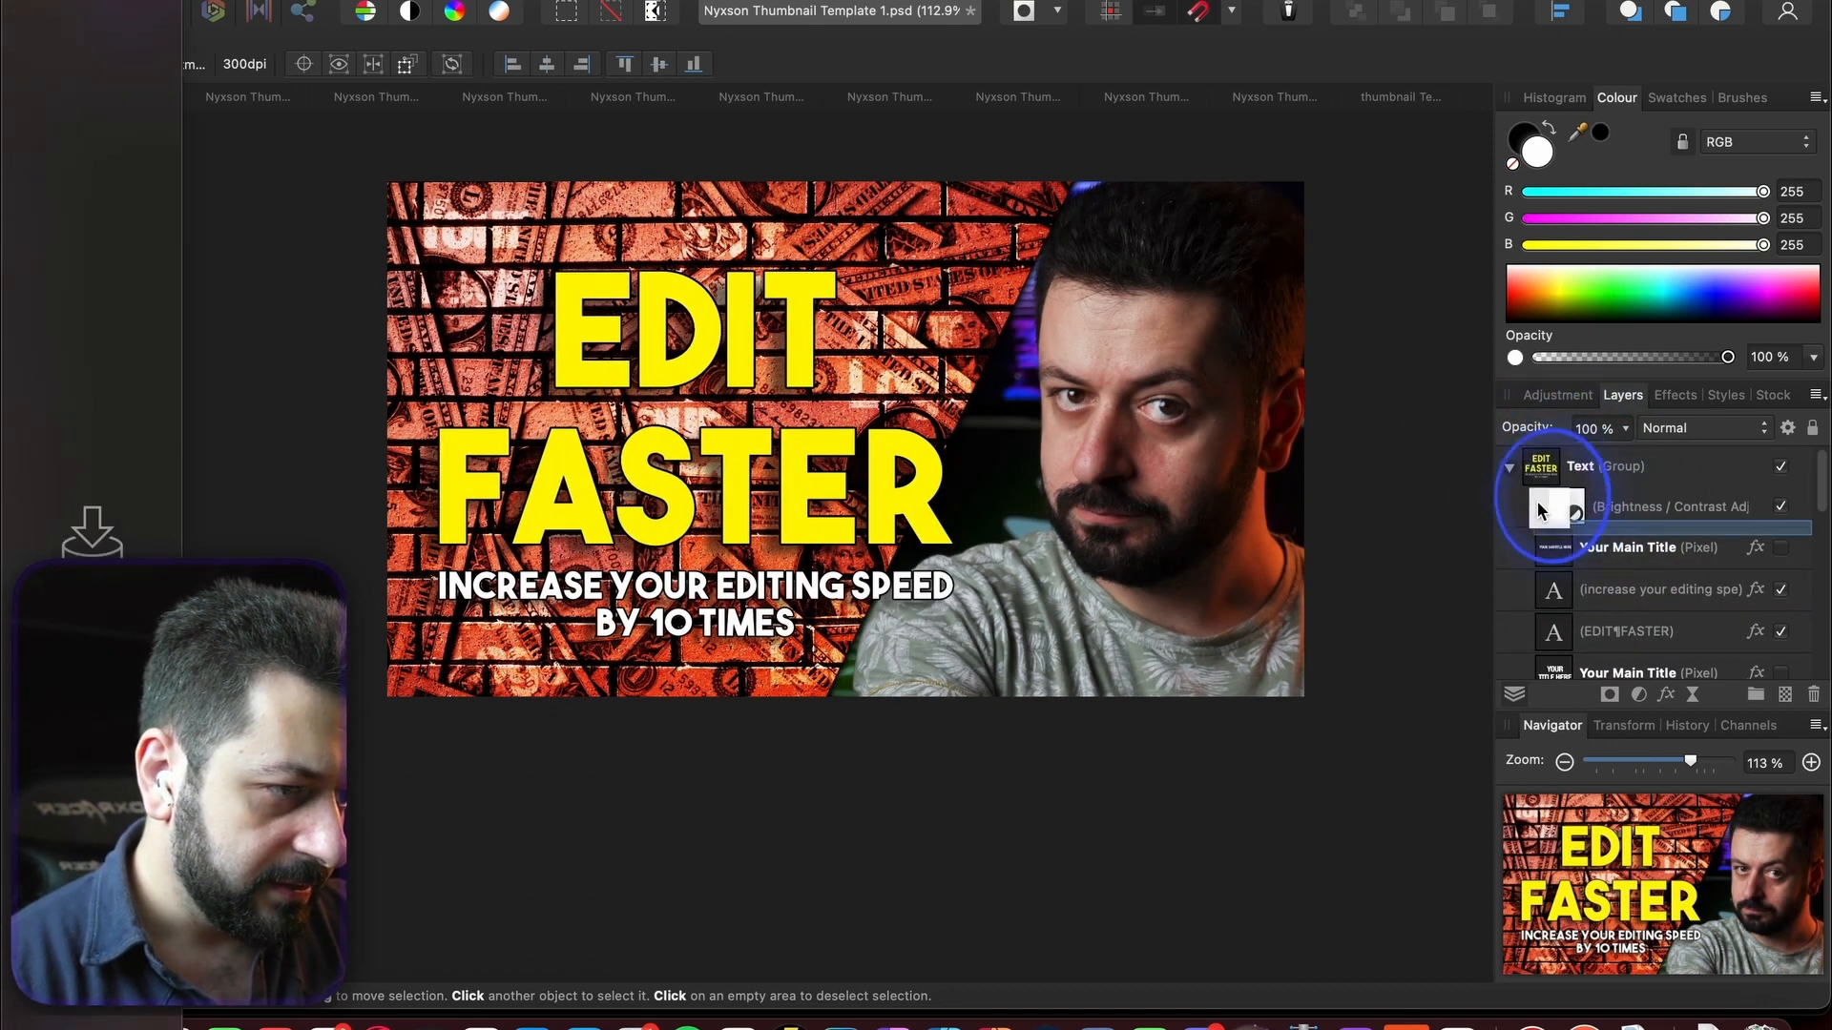
pyautogui.moveTo(1541, 653); pyautogui.dragTo(1542, 650)
pyautogui.scroll(-4, 1526, 645)
pyautogui.moveTo(1544, 503)
pyautogui.mouseDown()
pyautogui.moveTo(1504, 551)
pyautogui.moveTo(1533, 531)
pyautogui.mouseUp()
pyautogui.click(1696, 614)
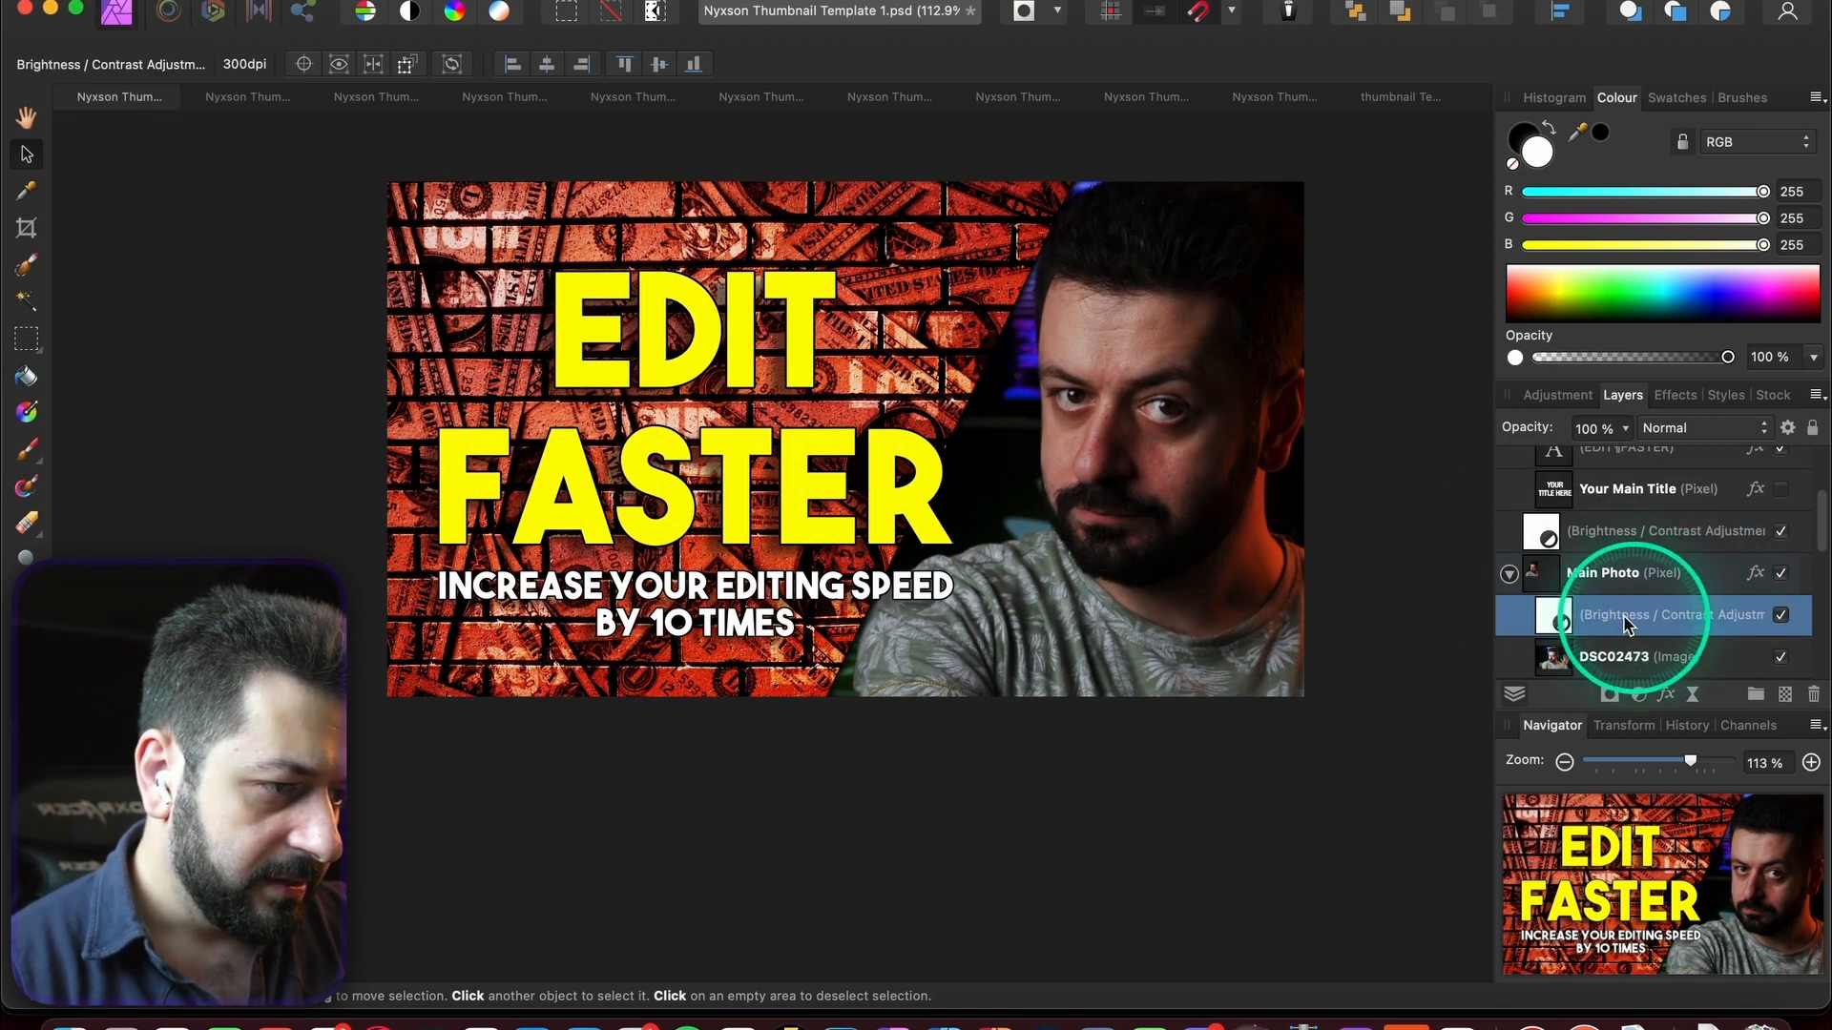
# - Check Main Photo's outer shadow layer effect, keeping it on
pyautogui.click(1754, 572)
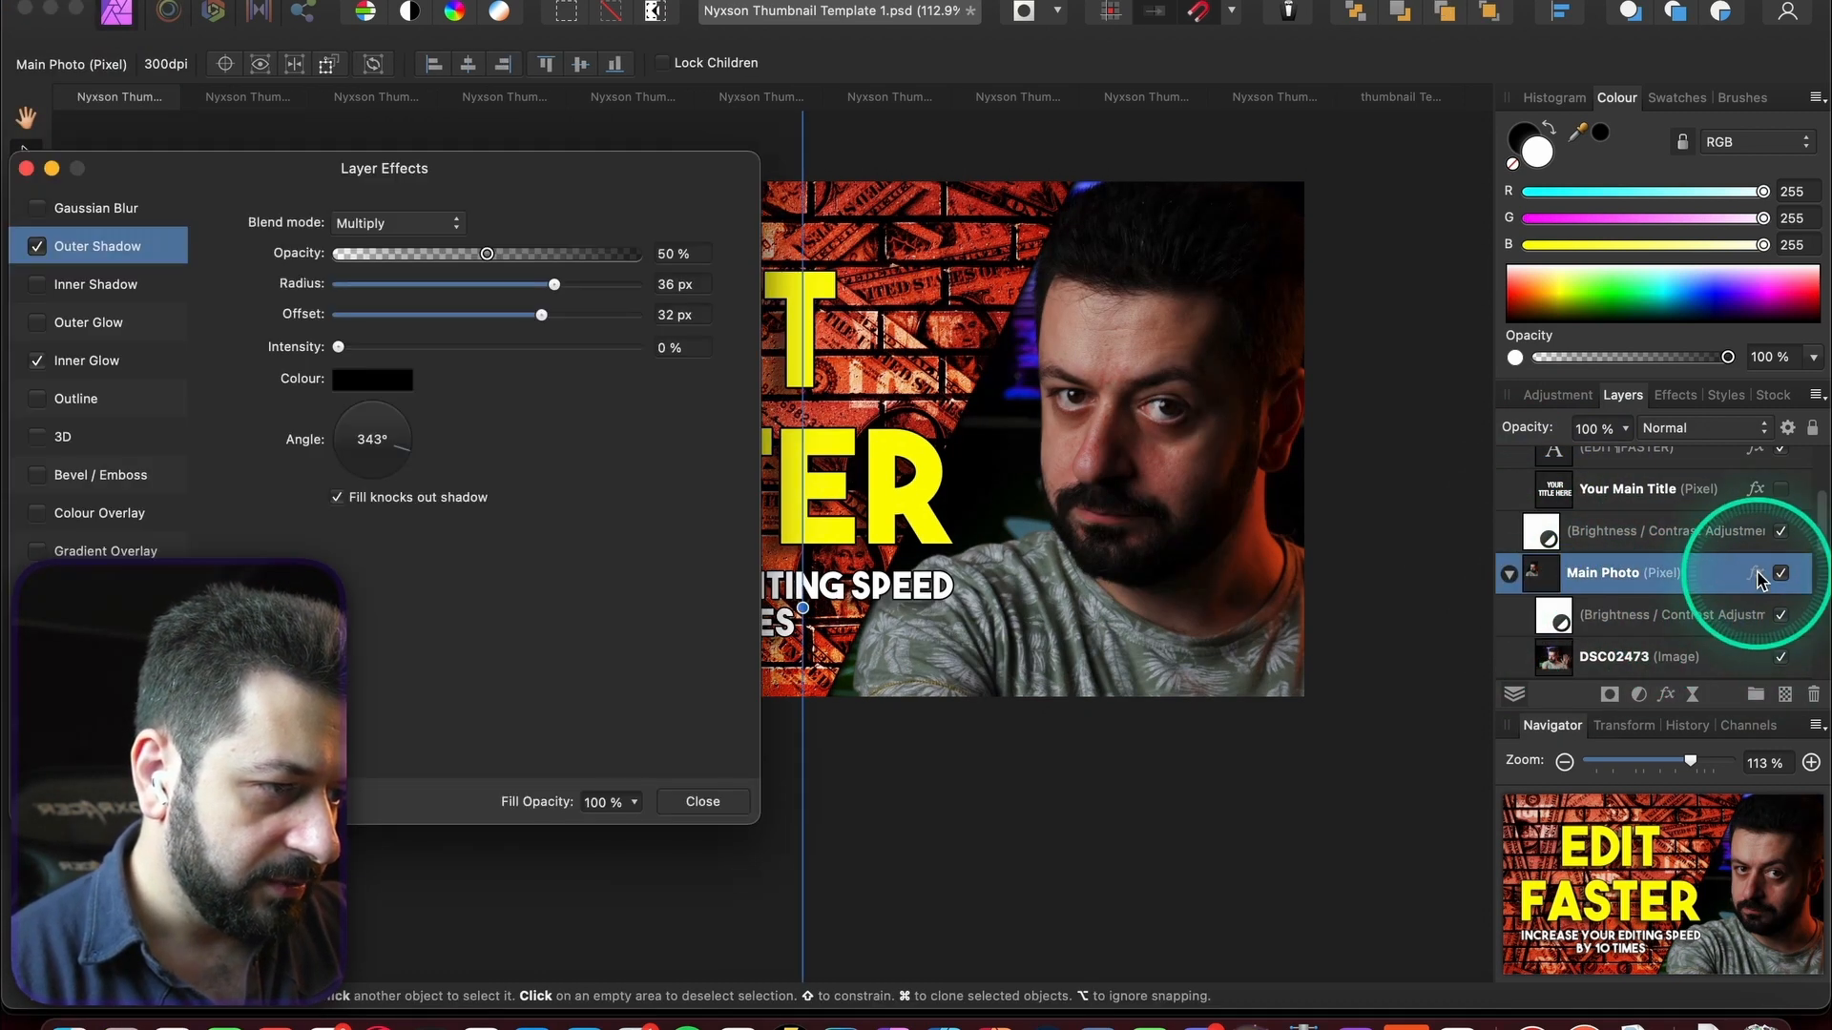
pyautogui.click(37, 248)
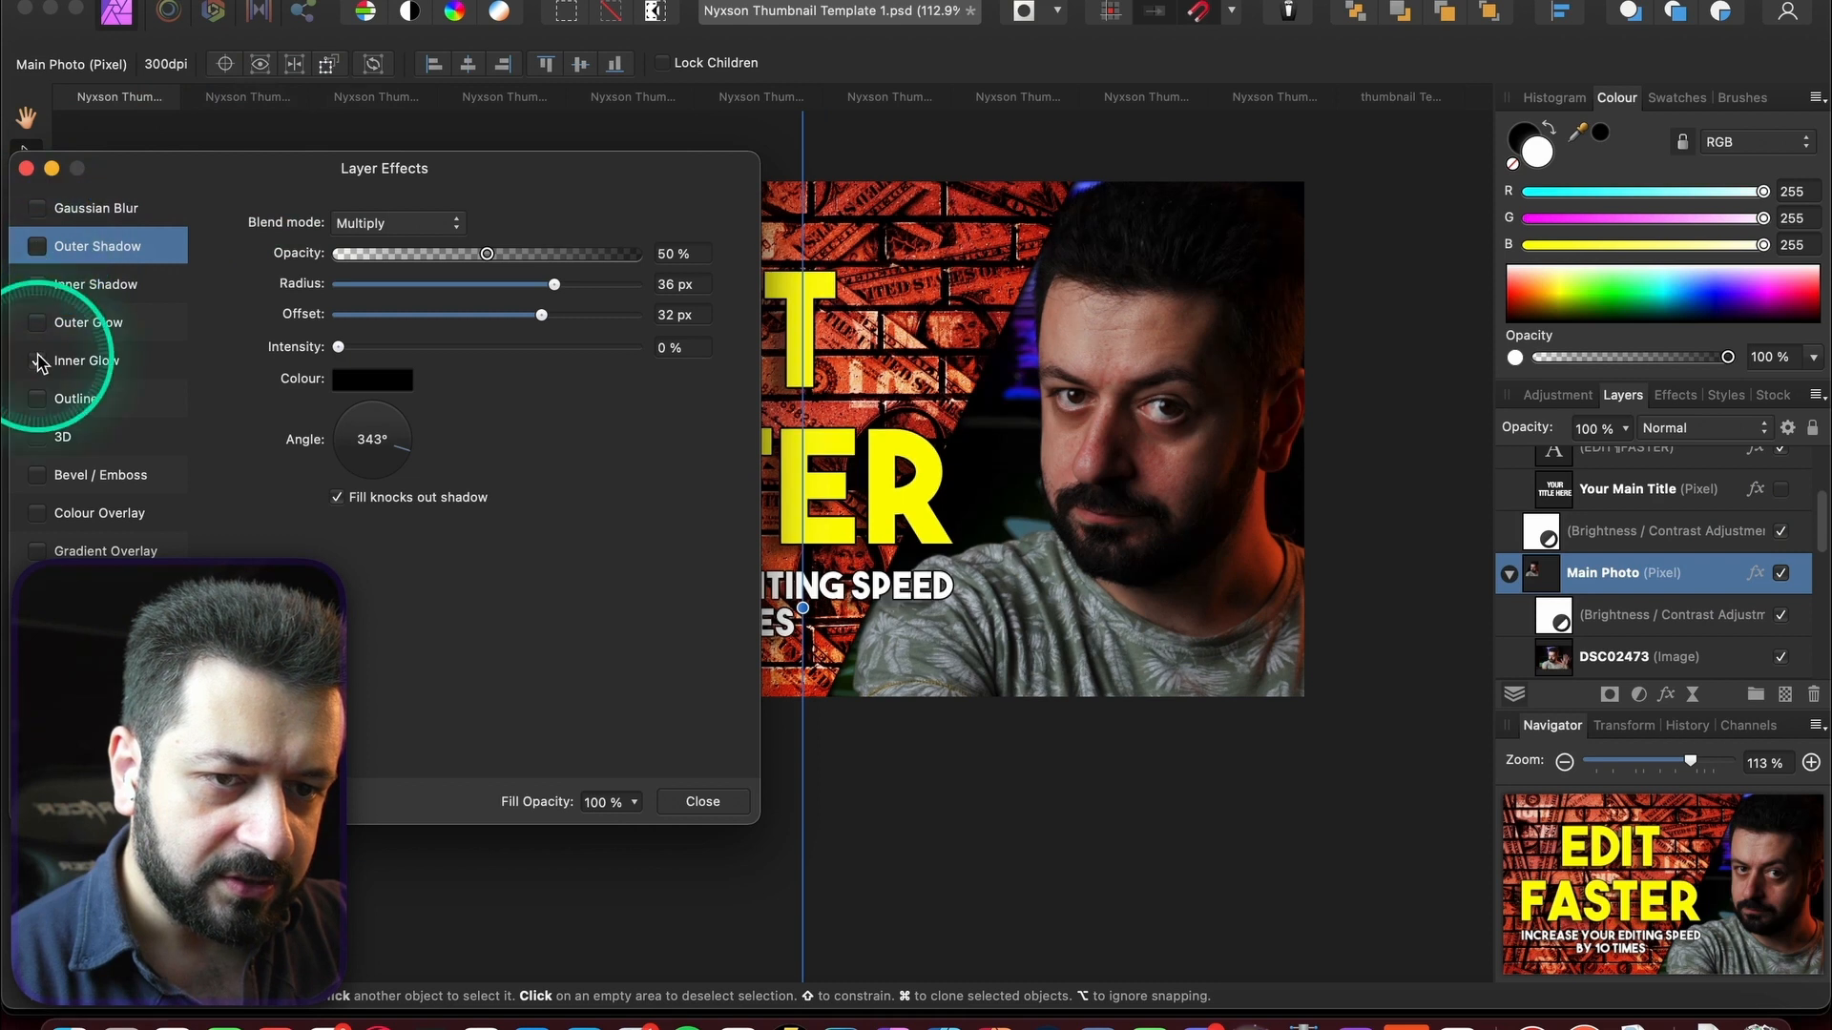
pyautogui.click(38, 246)
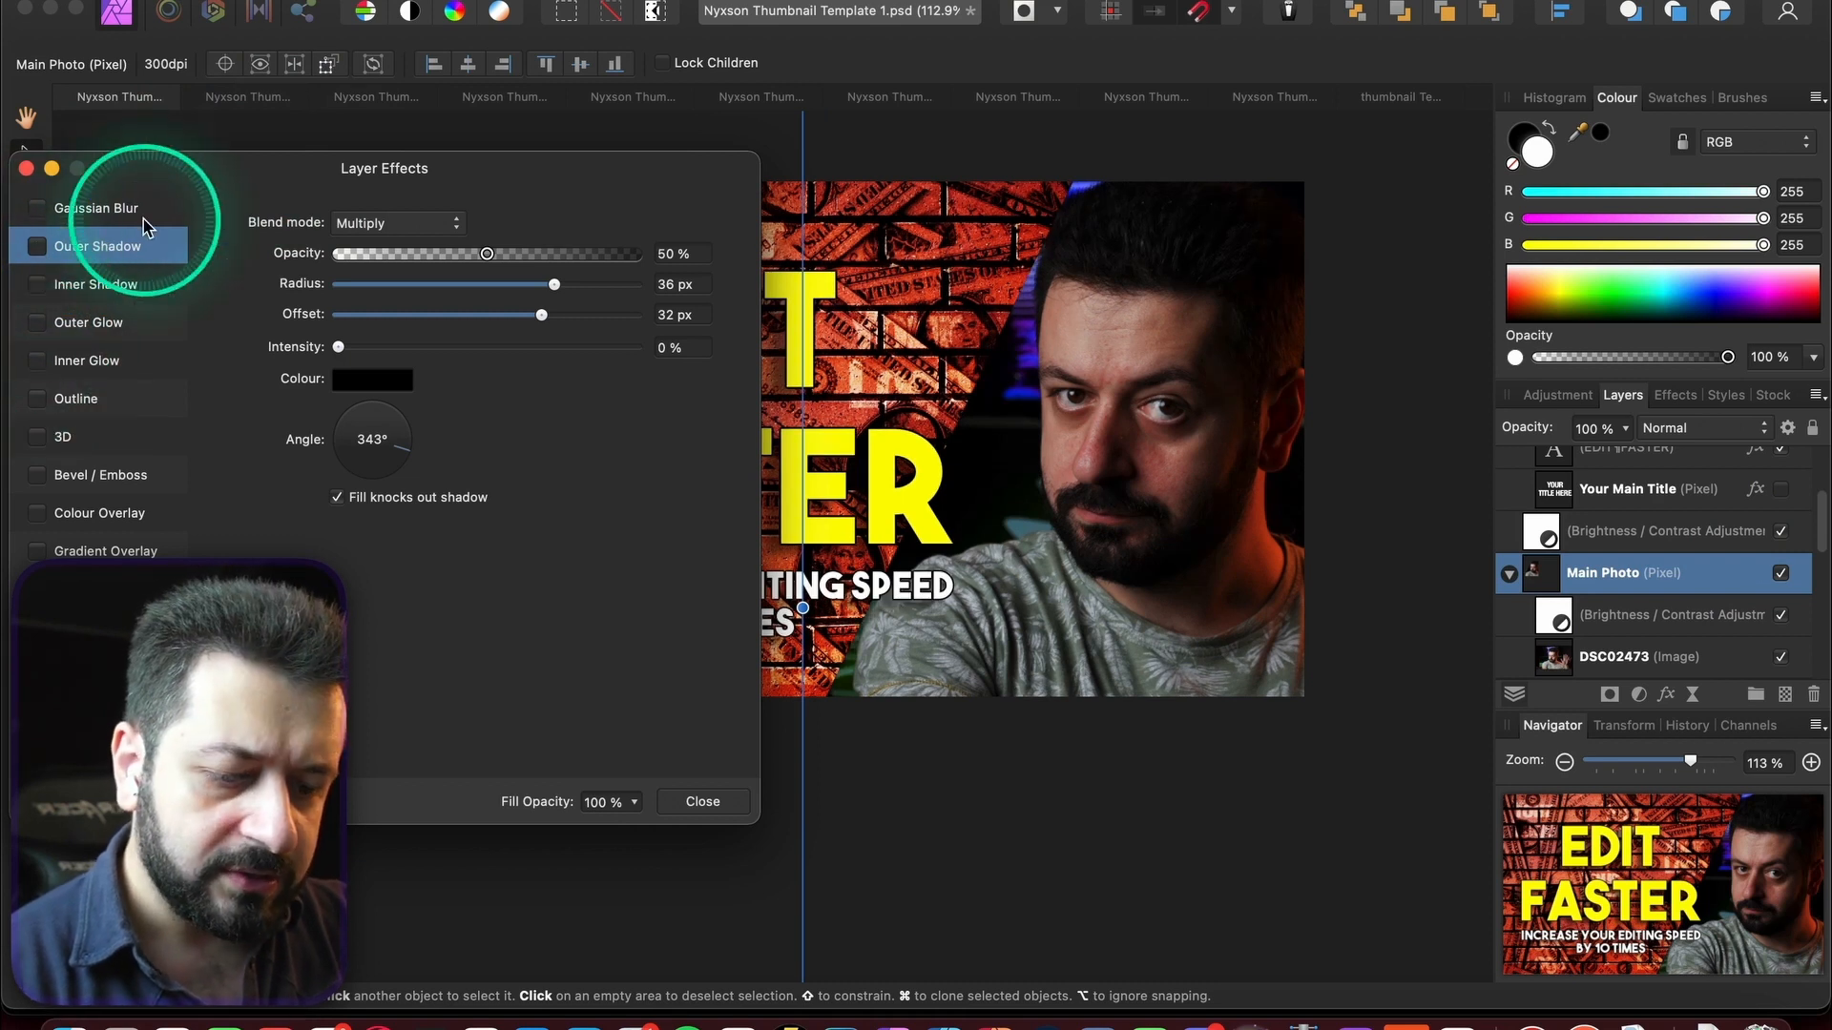
pyautogui.click(26, 167)
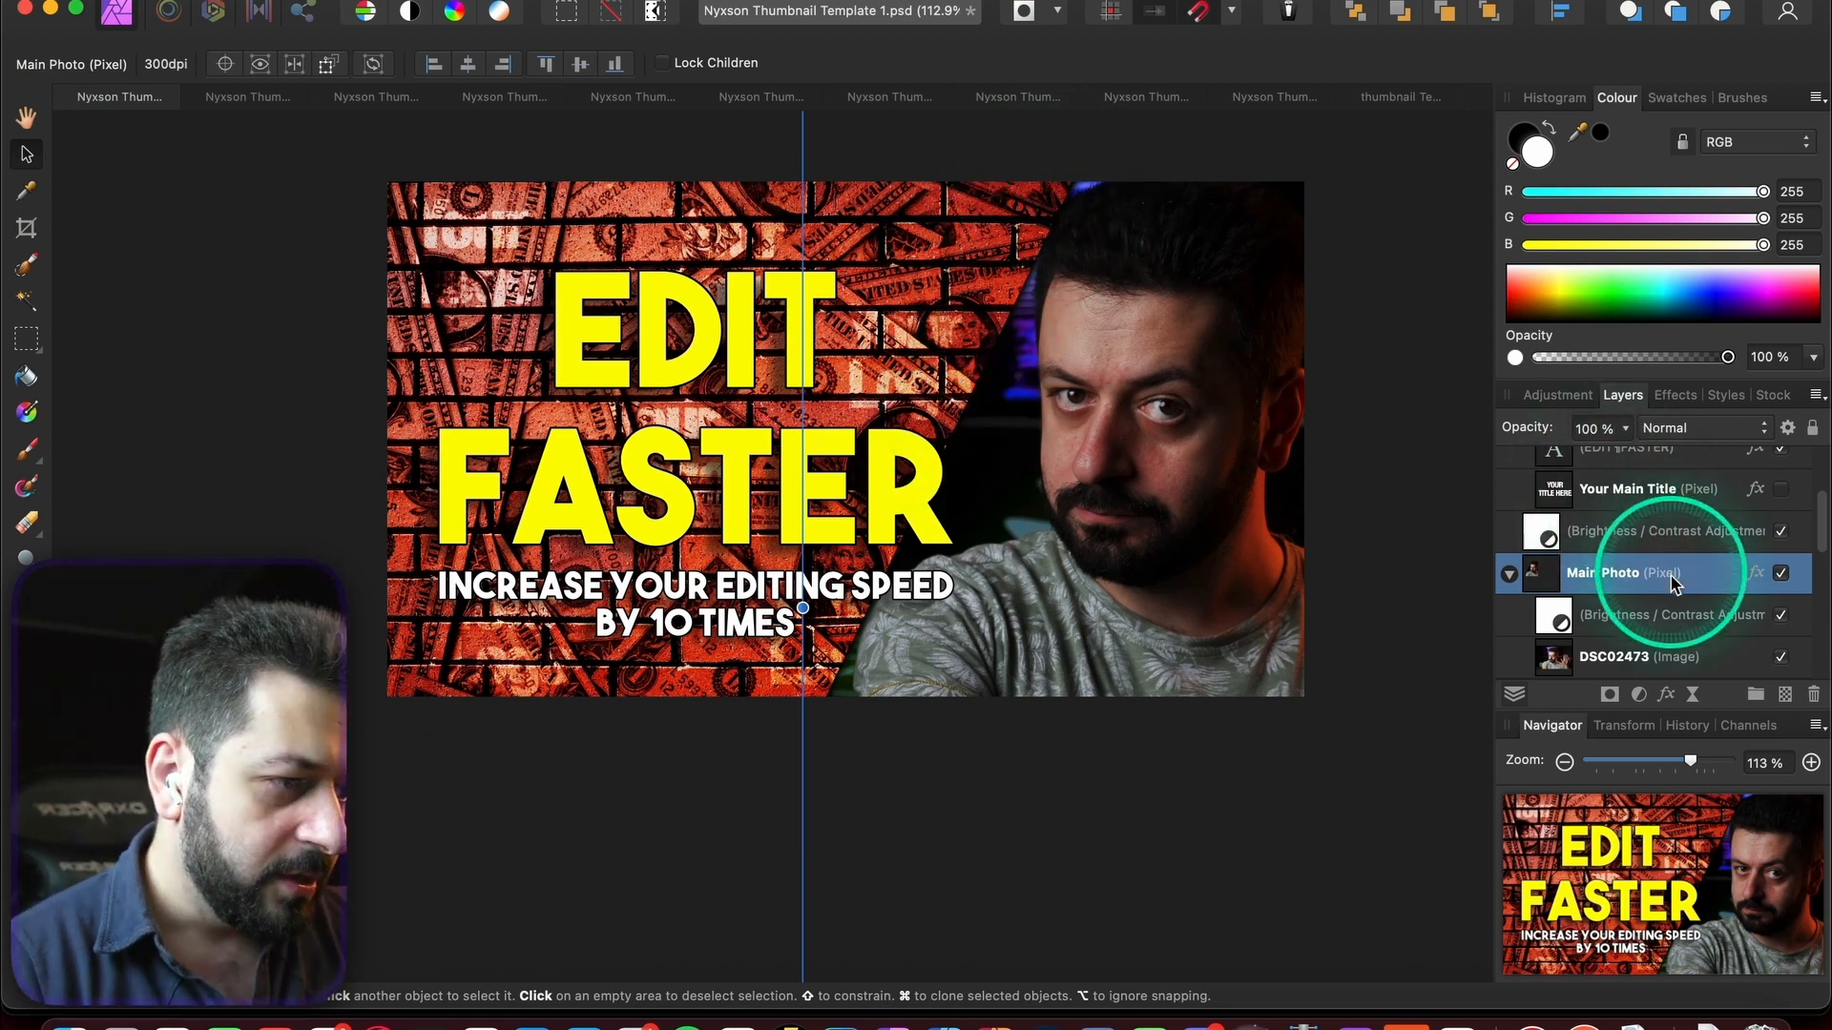
# - Raise the nested Brightness/Contrast brightness to about 16% to lighten the portrait
pyautogui.doubleClick(1600, 630)
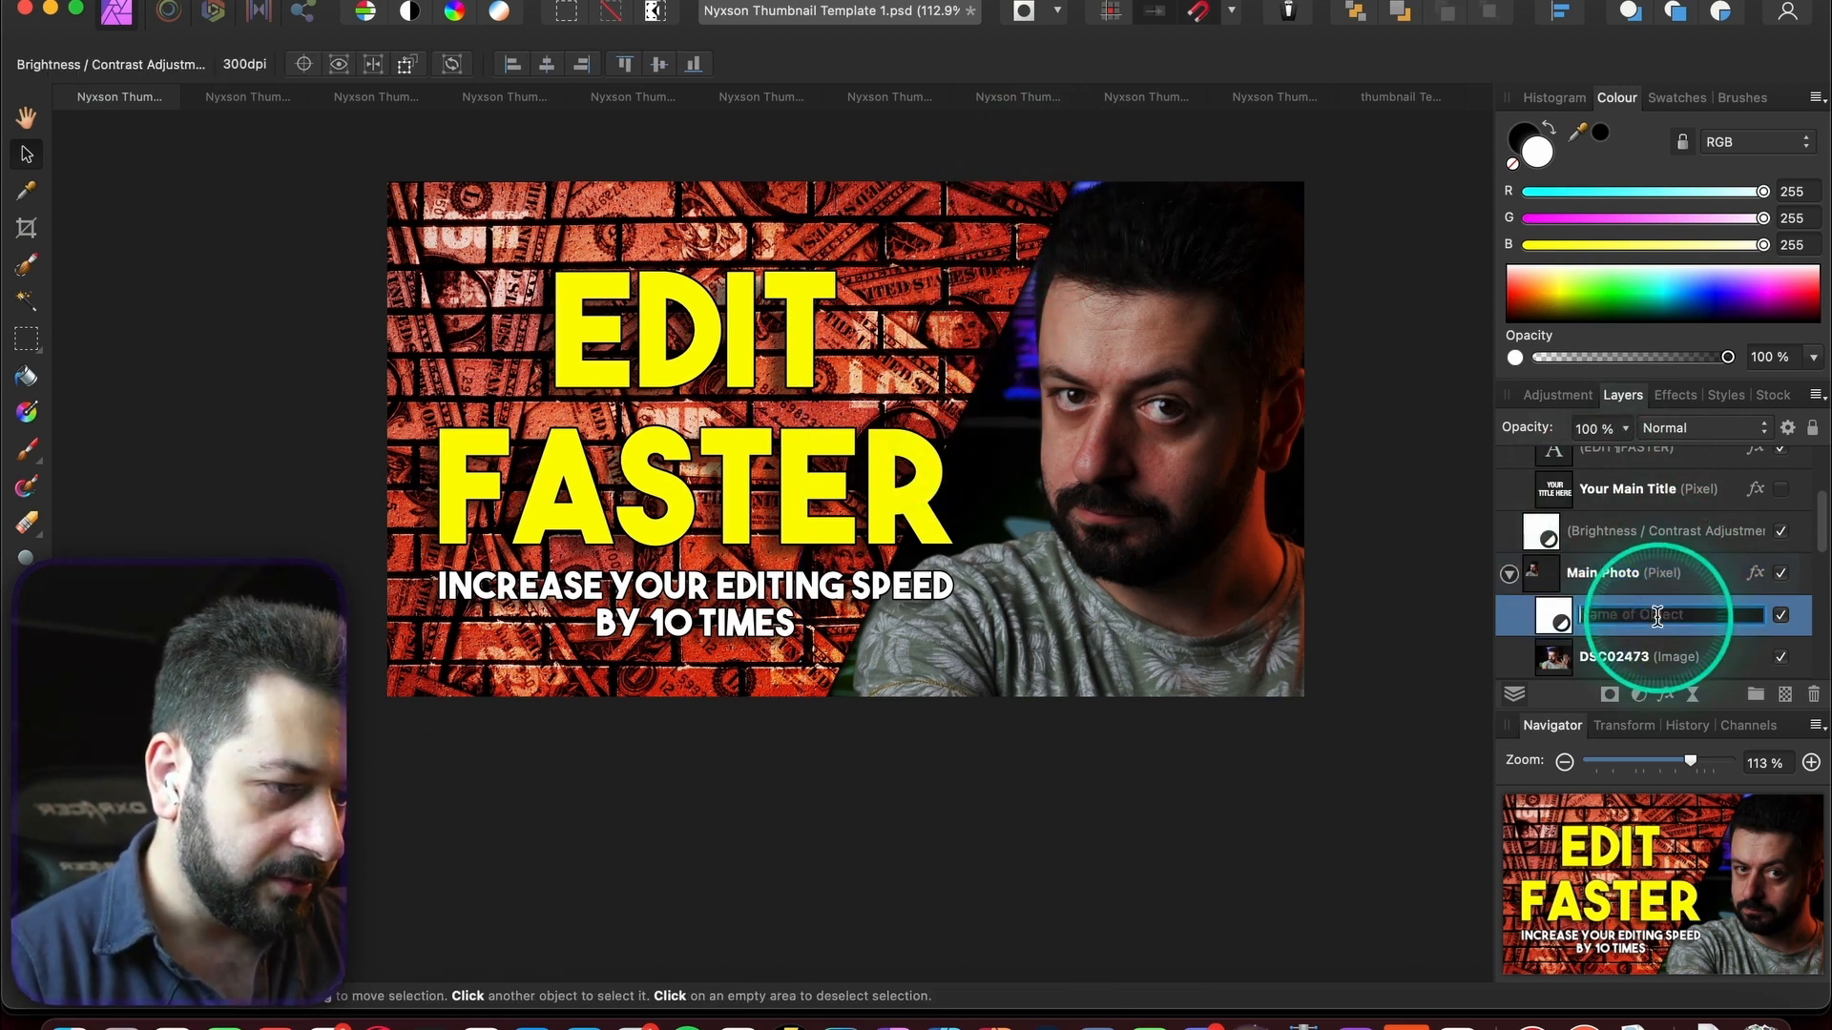
pyautogui.doubleClick(1555, 616)
pyautogui.moveTo(1216, 805)
pyautogui.mouseDown()
pyautogui.moveTo(1108, 807)
pyautogui.moveTo(1213, 806)
pyautogui.mouseUp()
# - Add a Vibrance adjustment to the photo, boosting vibrance and some saturation
pyautogui.click(1410, 460)
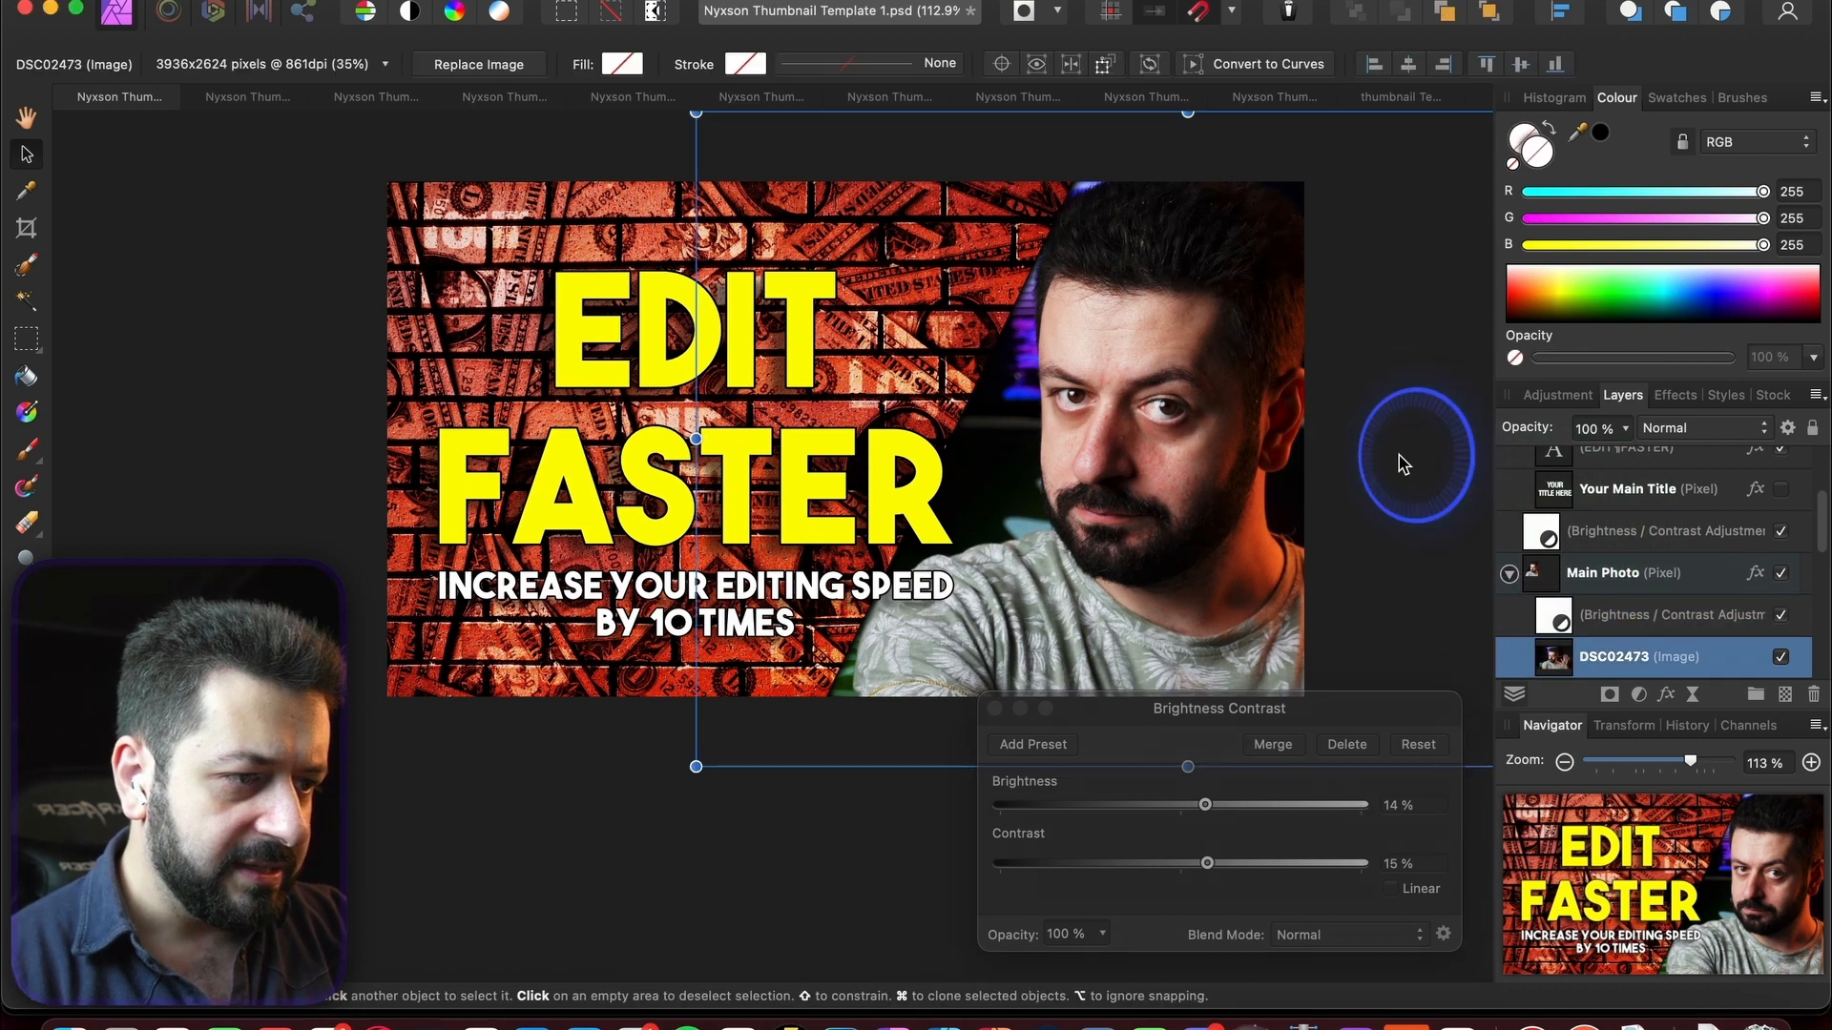
pyautogui.click(1557, 395)
pyautogui.click(1634, 562)
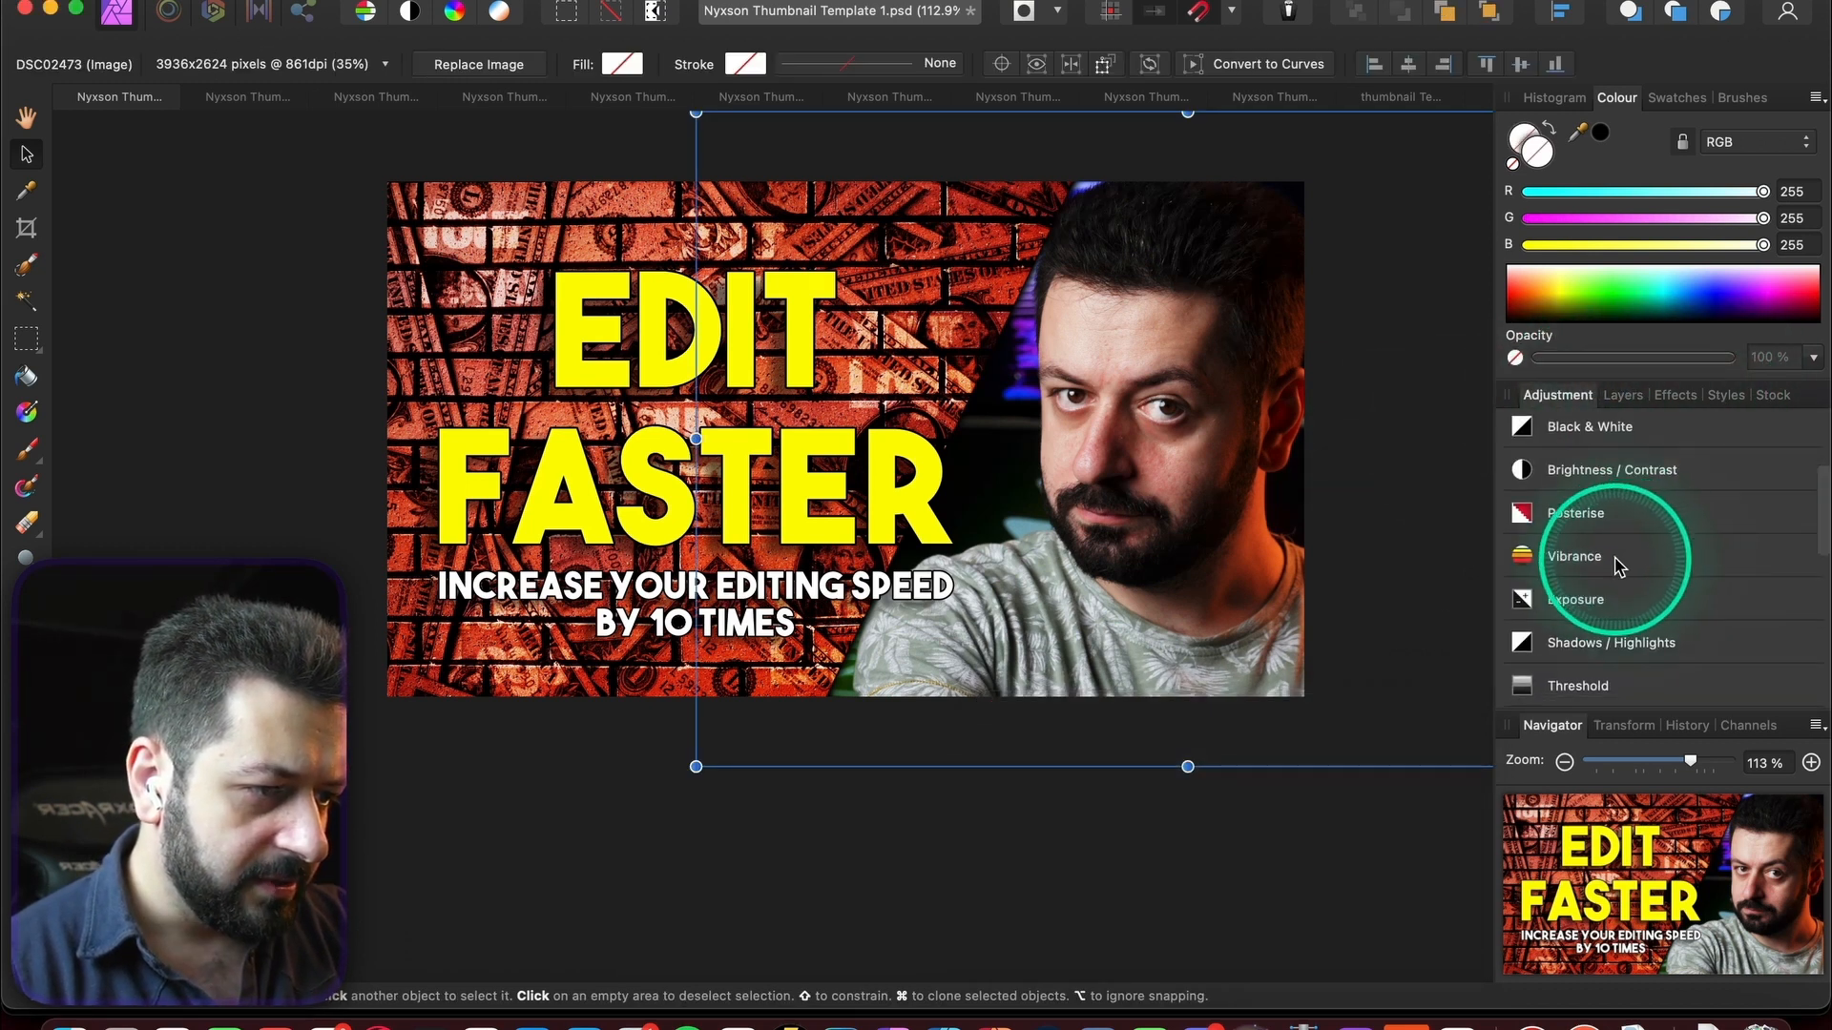
pyautogui.click(1555, 615)
pyautogui.click(1631, 399)
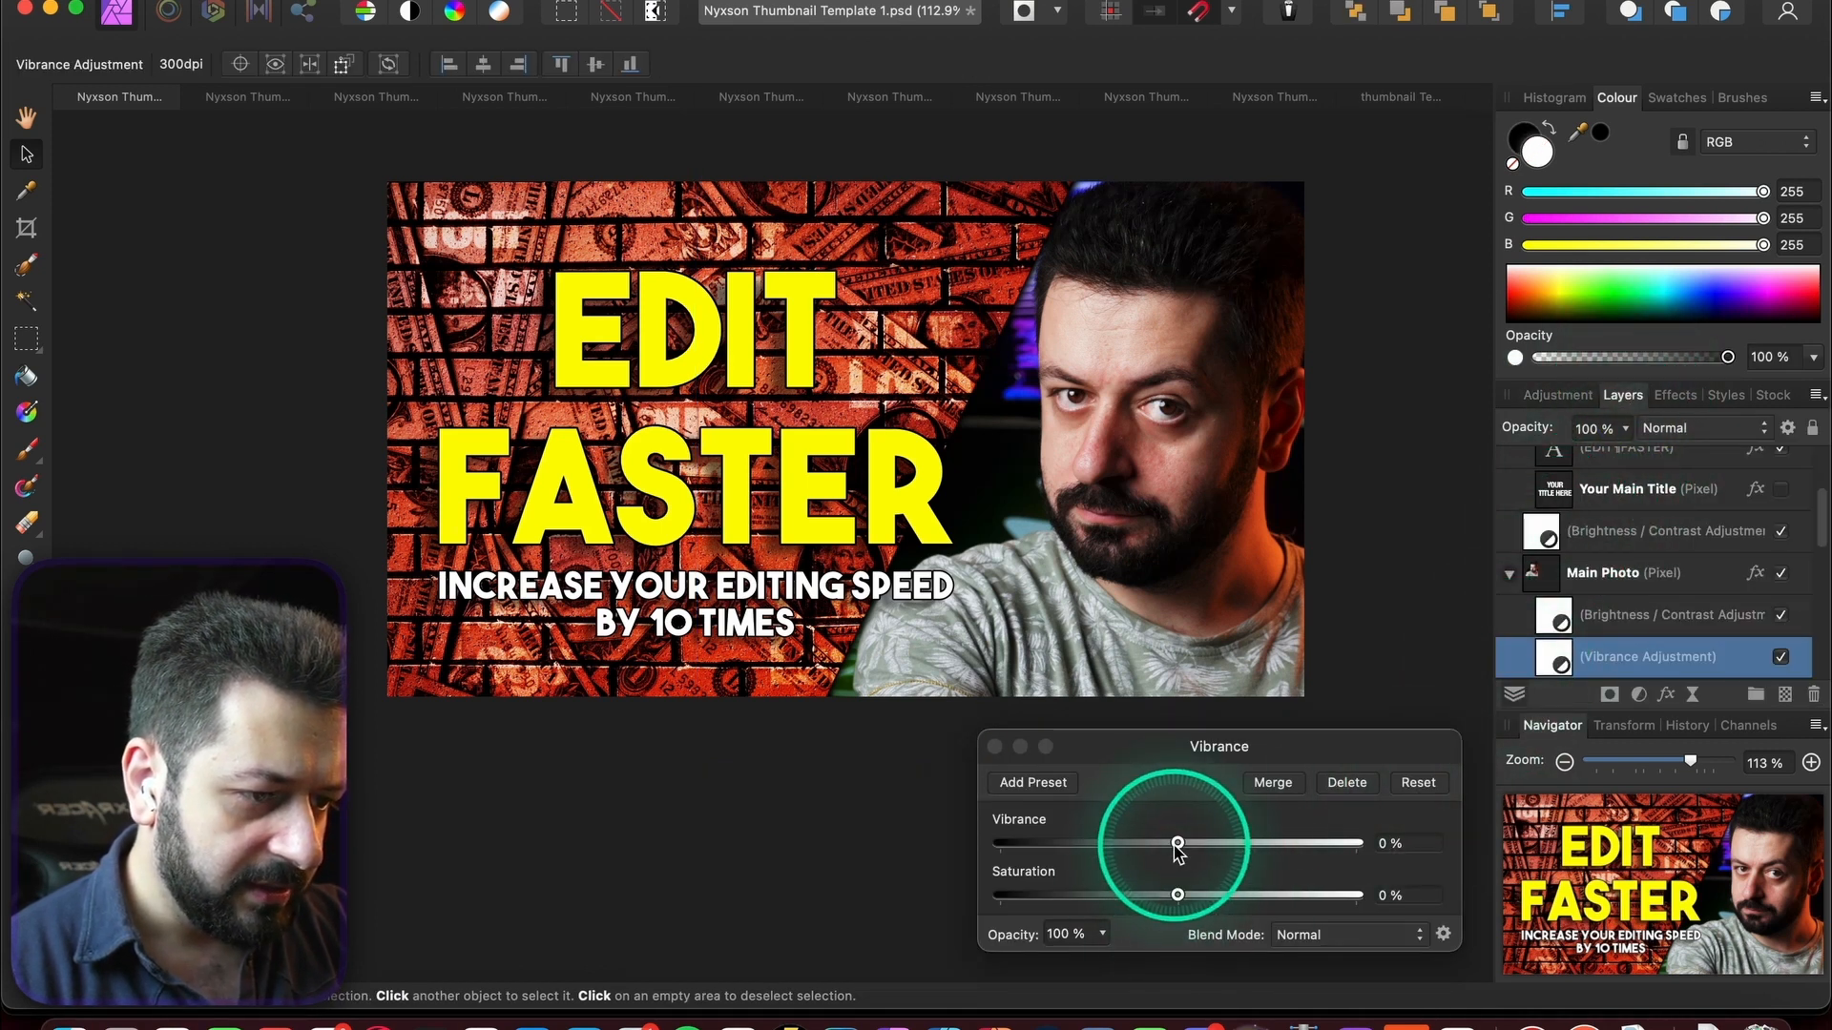
pyautogui.moveTo(1177, 843); pyautogui.dragTo(1269, 845)
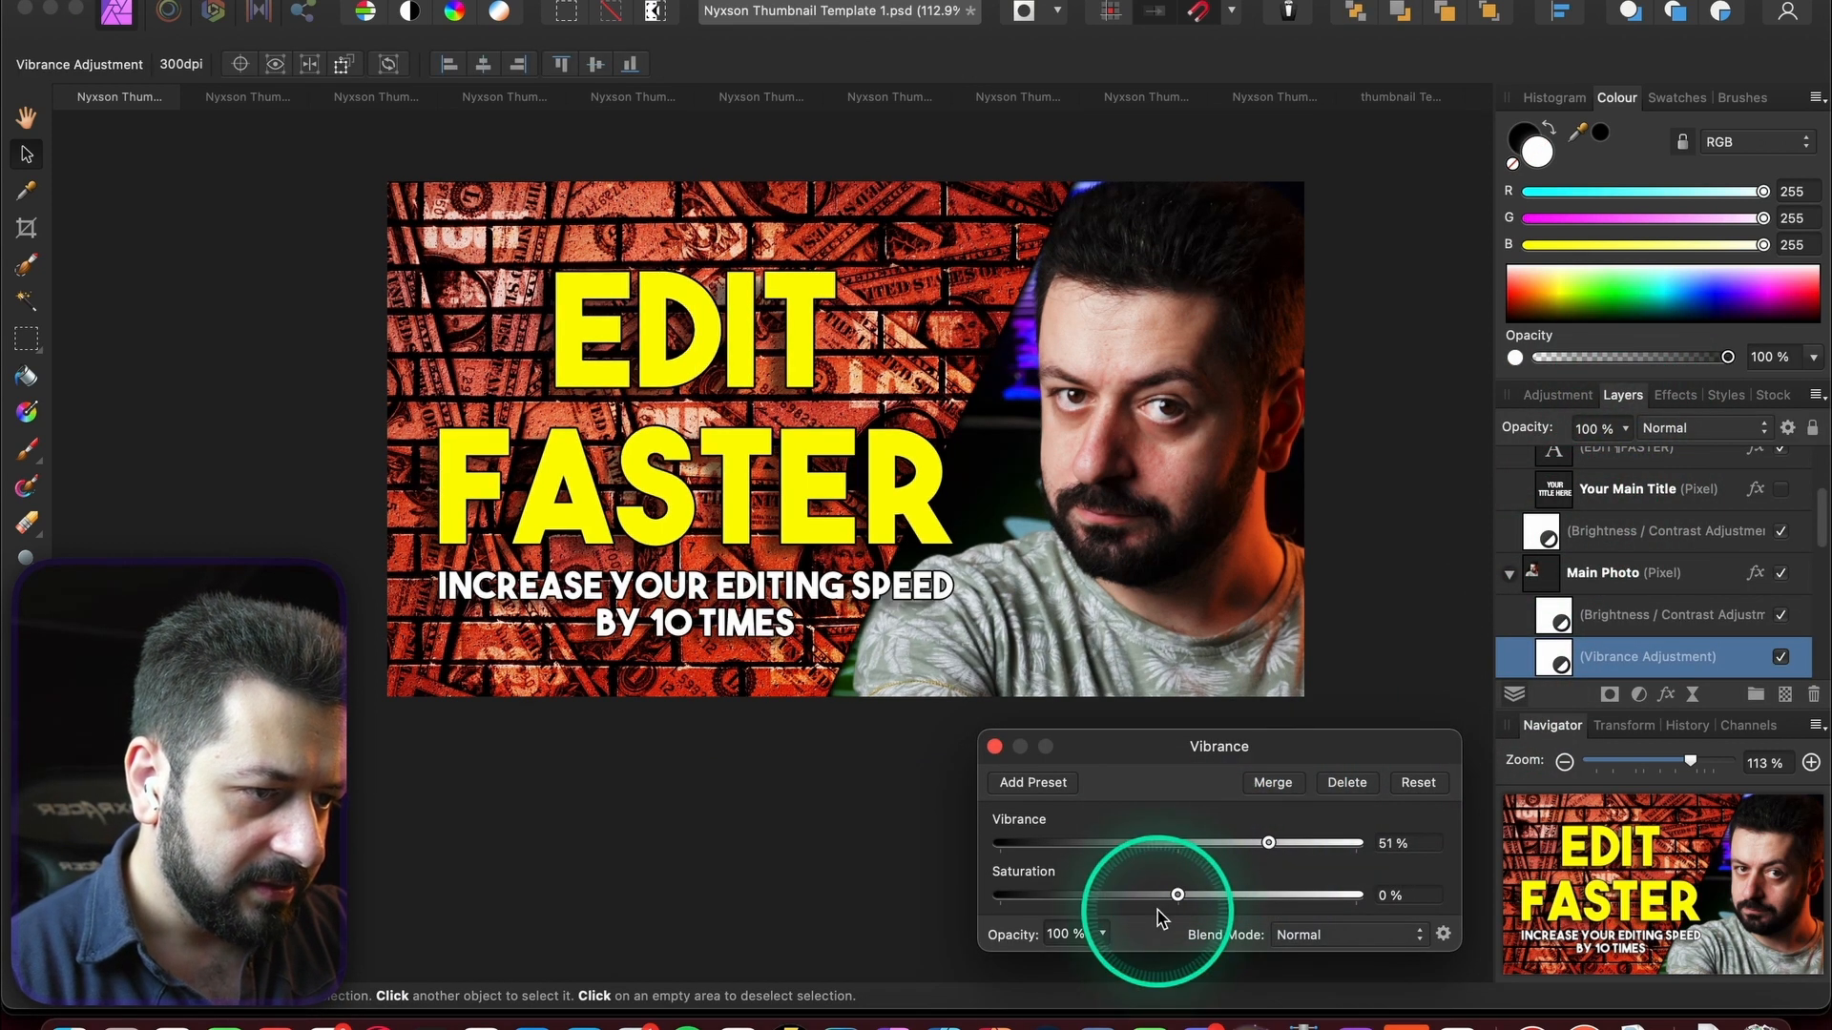
pyautogui.moveTo(1177, 895); pyautogui.dragTo(1383, 844)
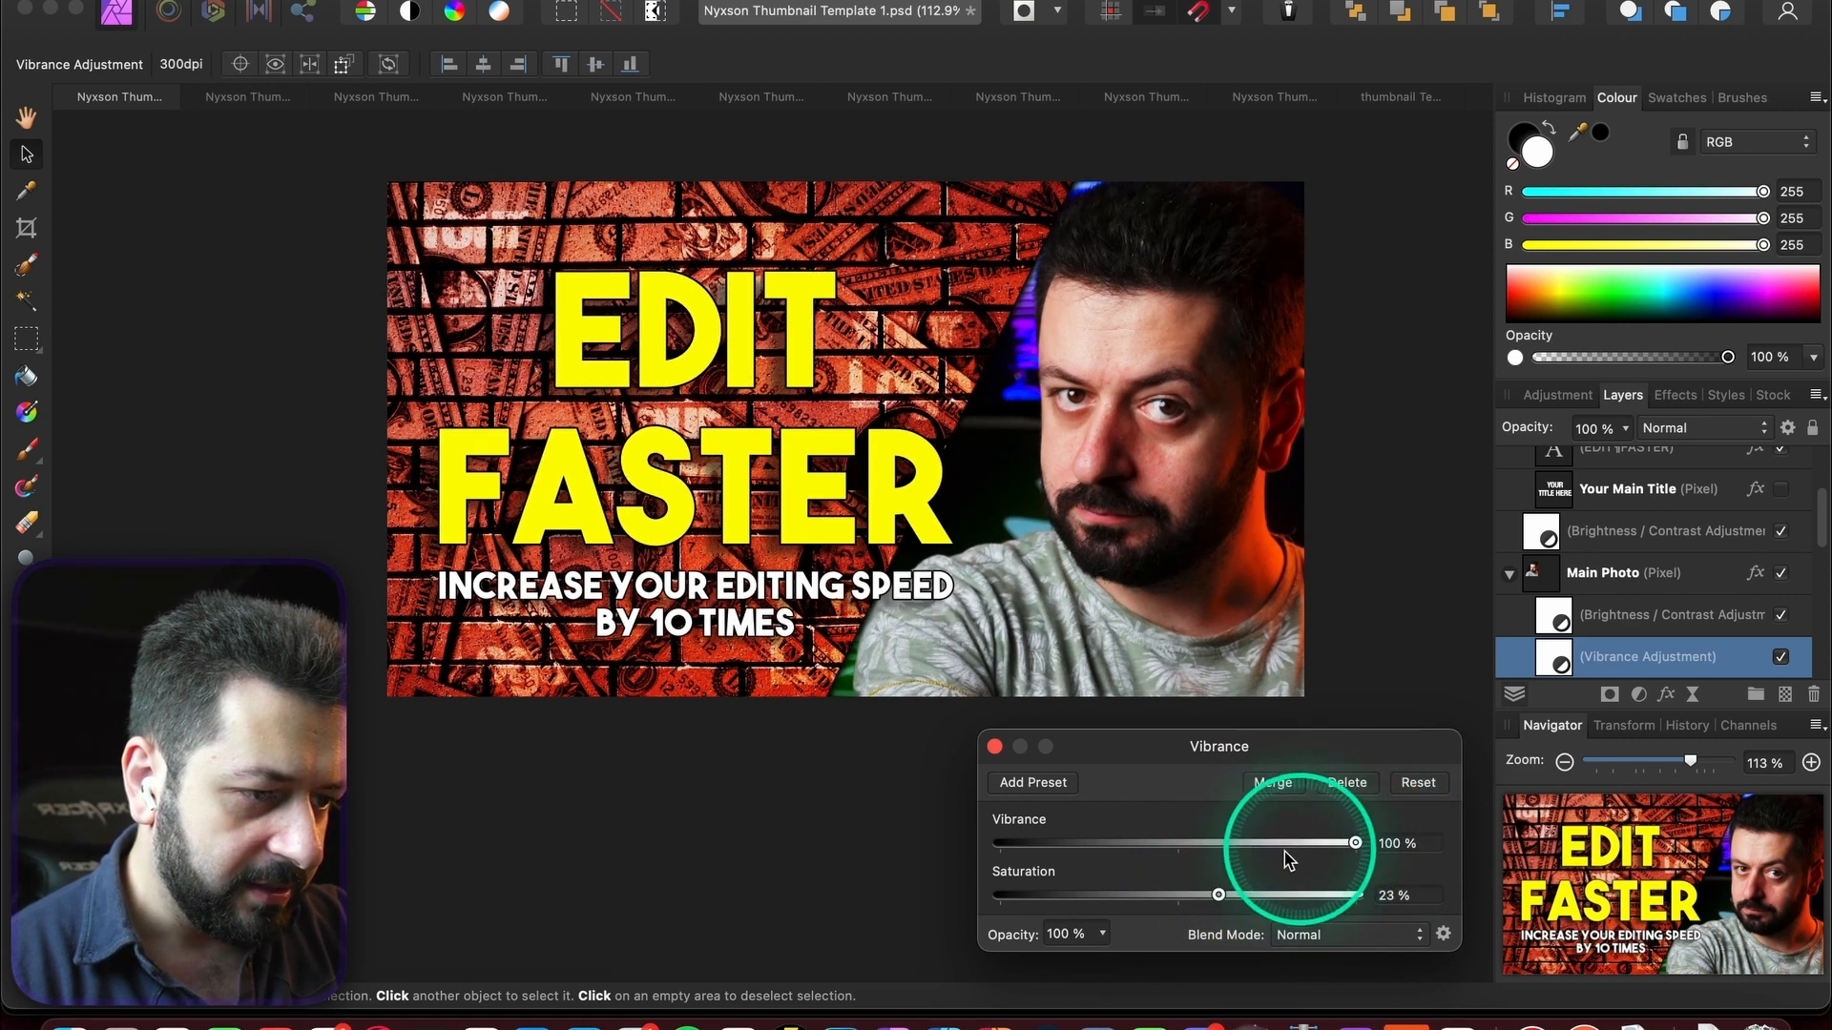
pyautogui.click(995, 747)
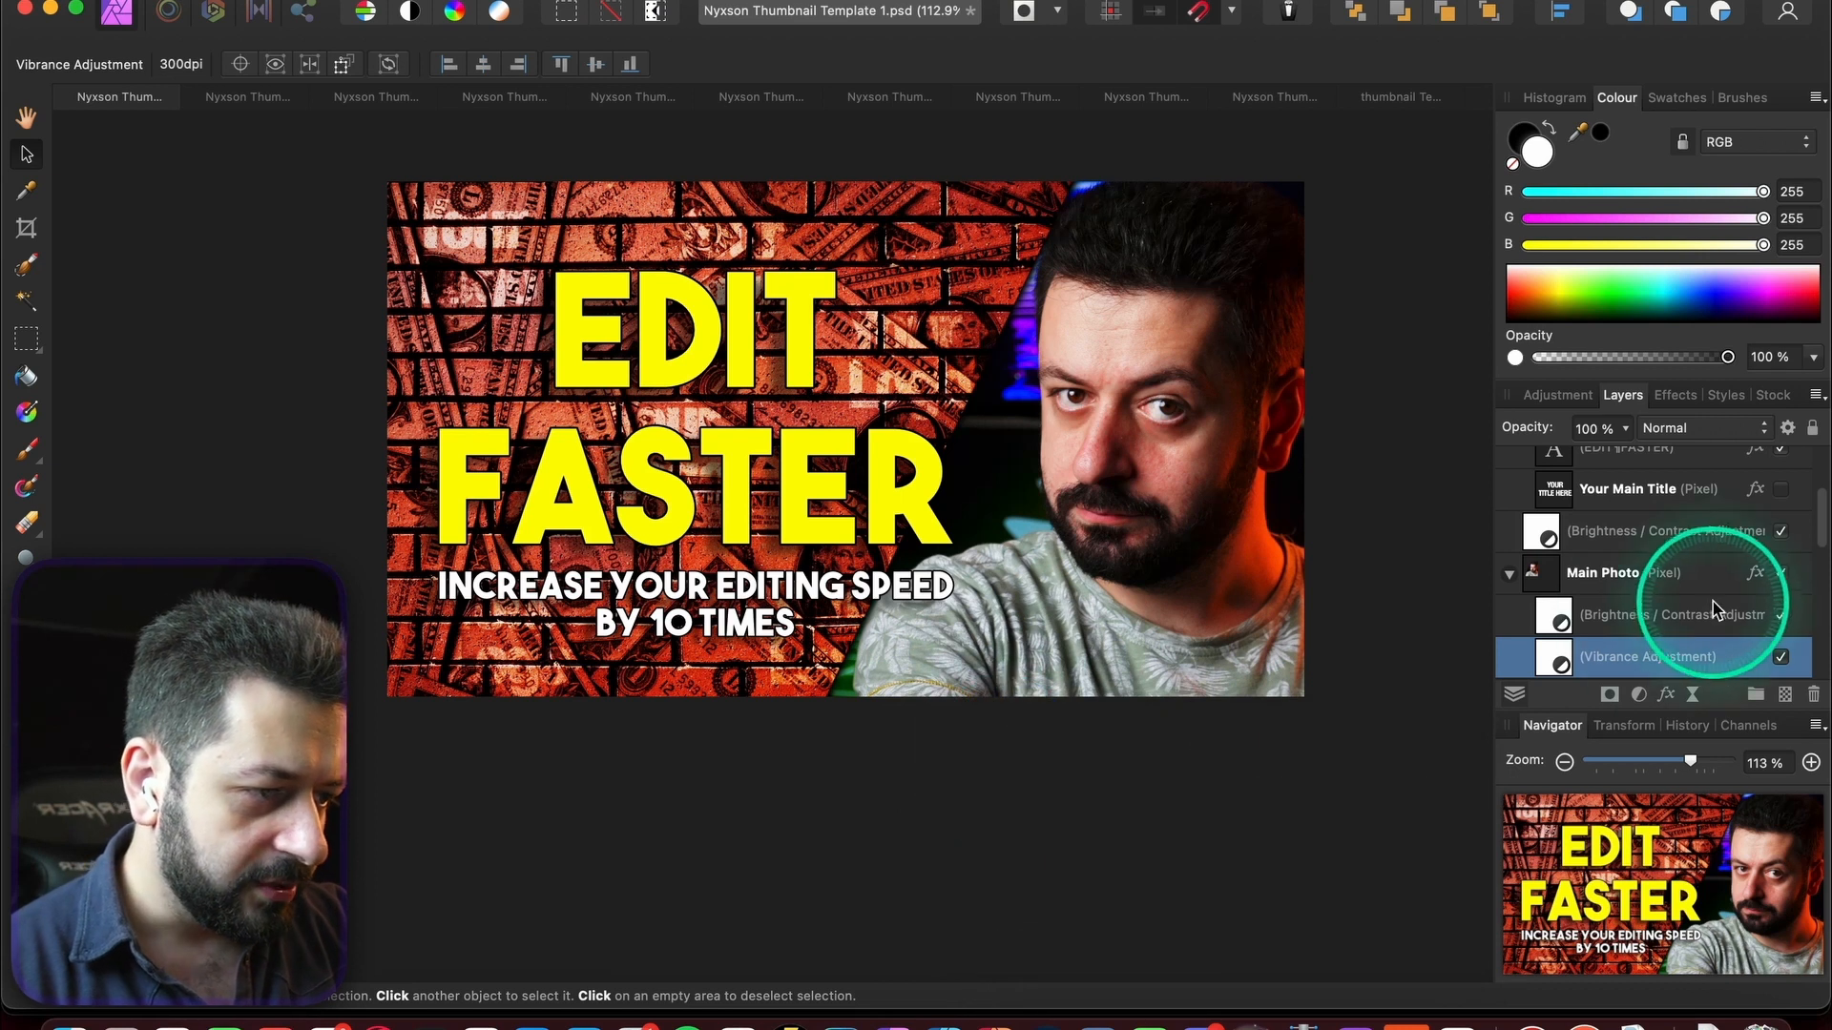
# - Lower the nested Brightness/Contrast contrast to about -39%
pyautogui.click(1676, 615)
pyautogui.doubleClick(1560, 621)
pyautogui.moveTo(1207, 862); pyautogui.dragTo(1110, 868)
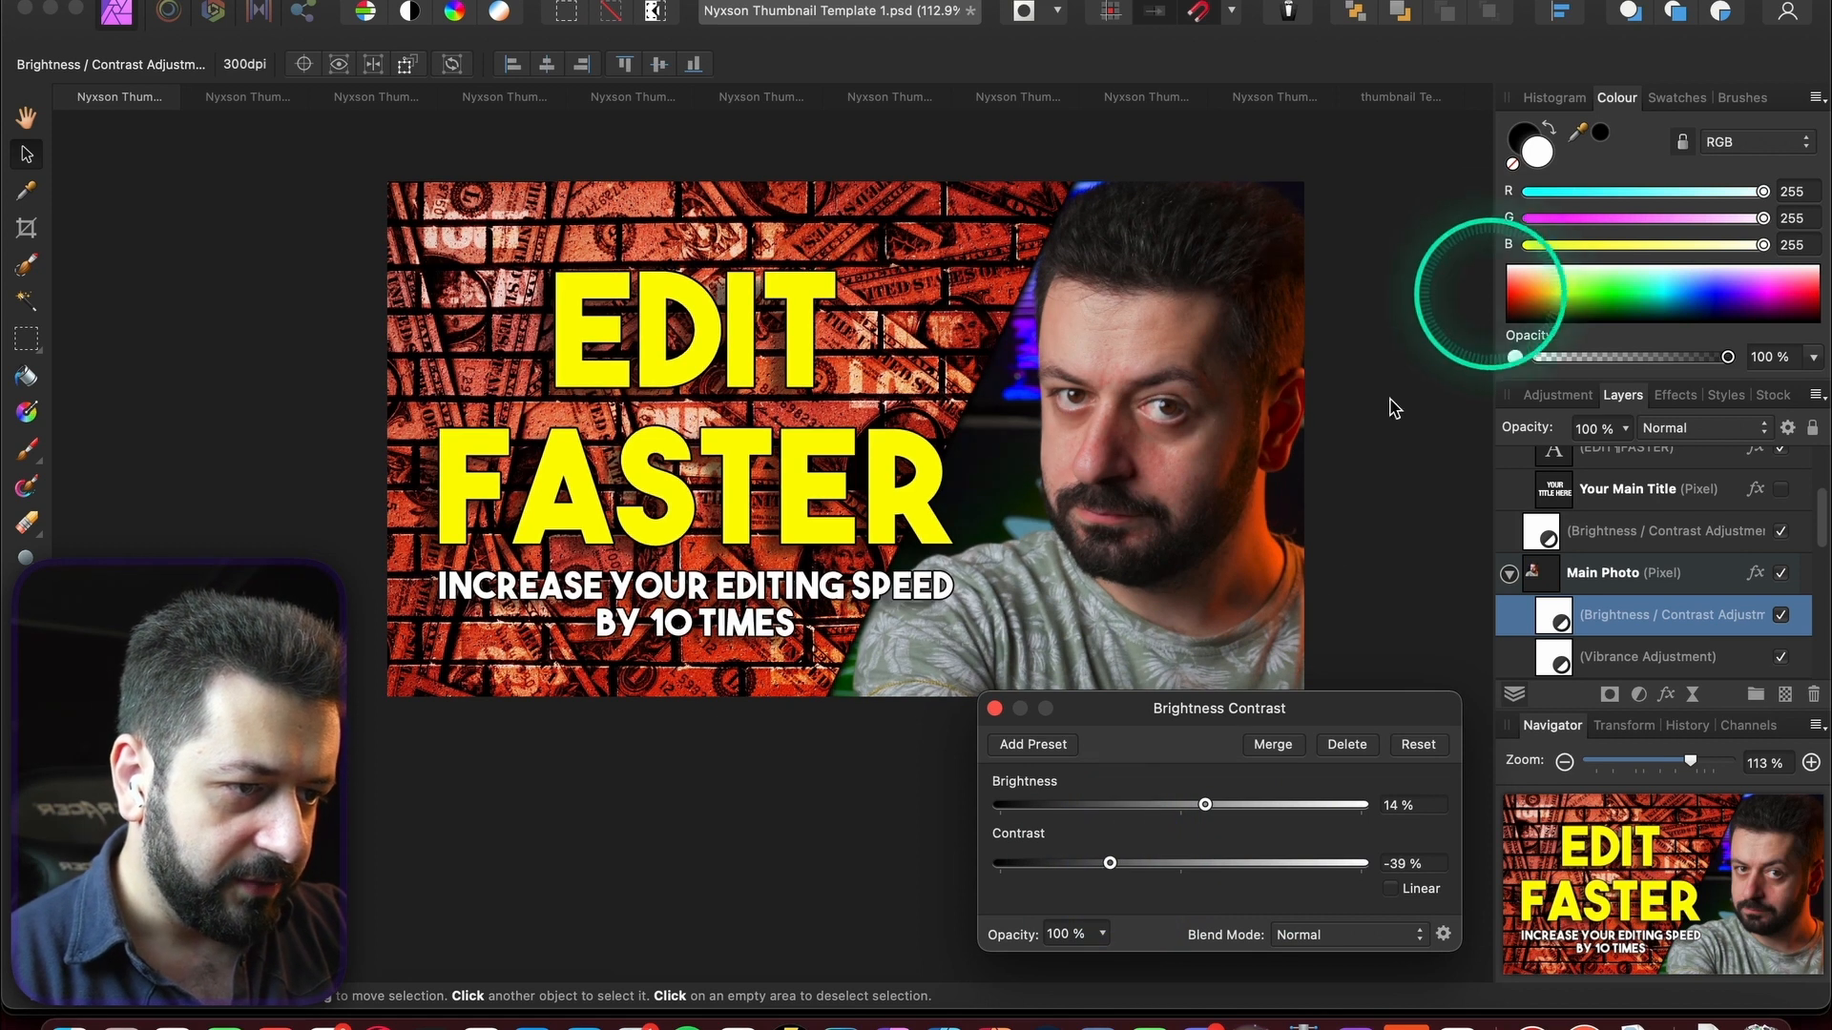
pyautogui.click(994, 708)
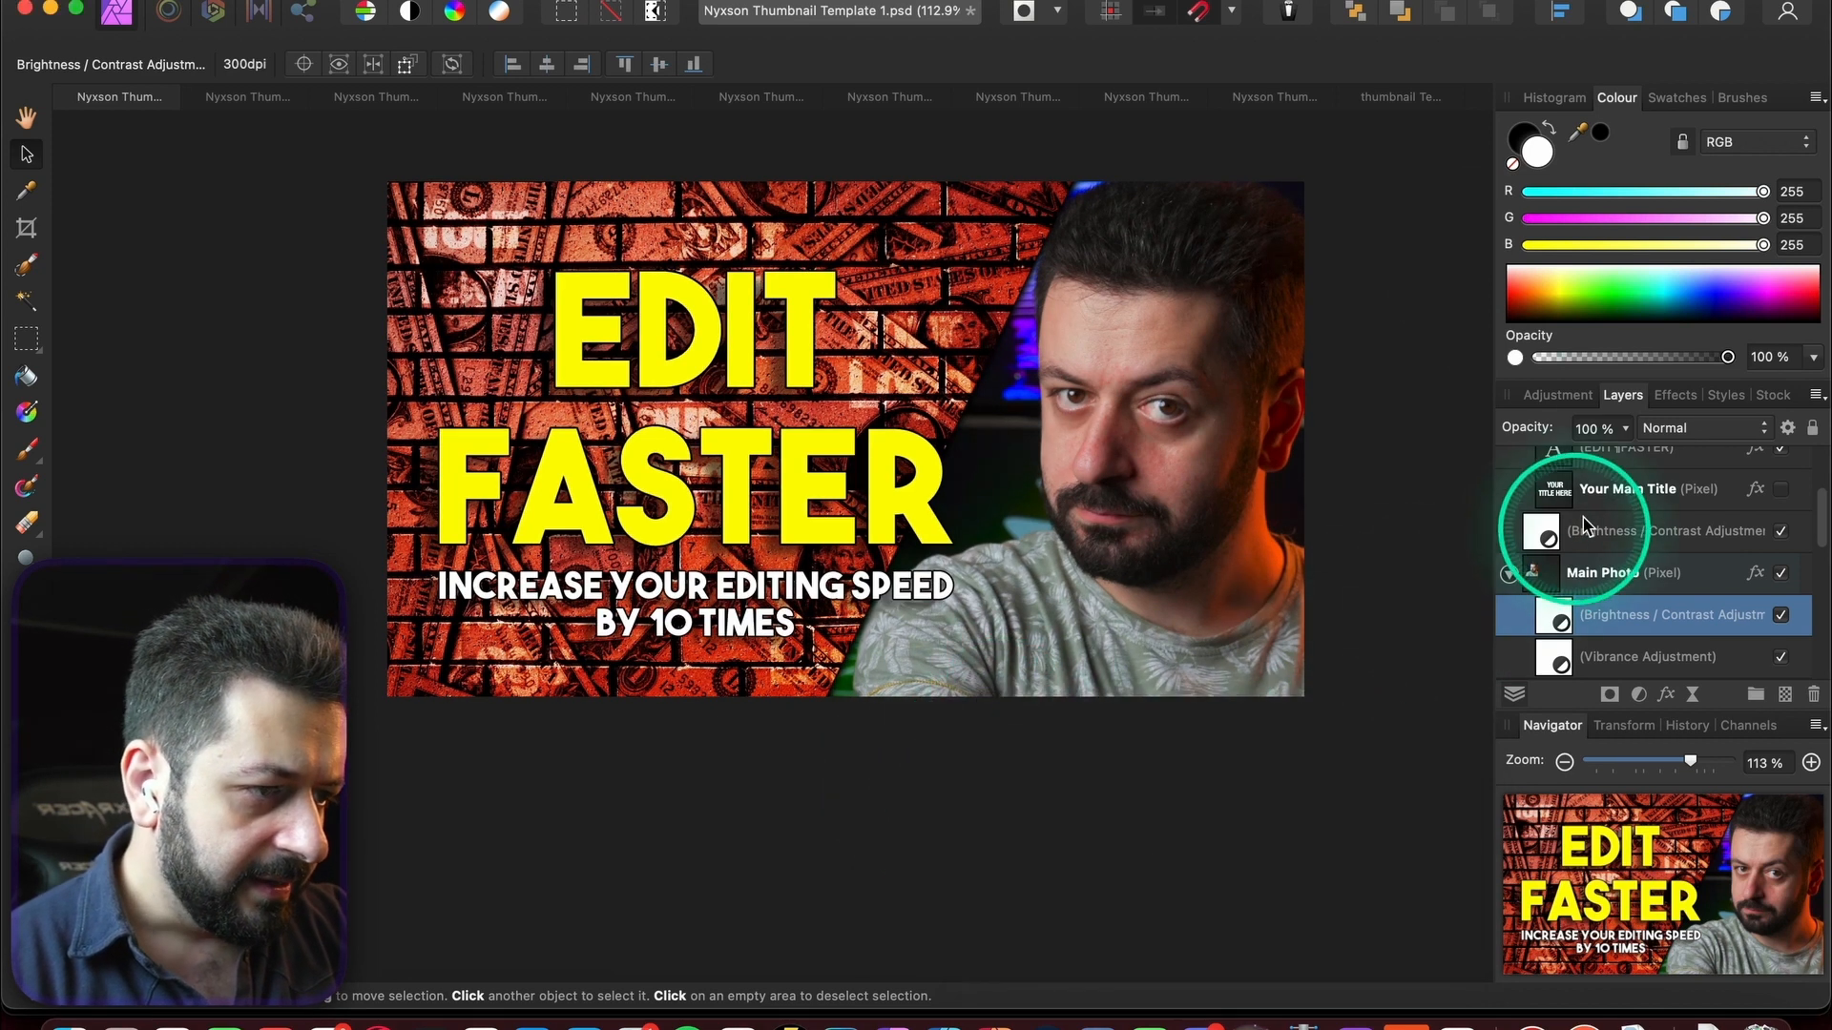
# - Darken the upper Brightness/Contrast and raise the photo's brightness to about 44%
pyautogui.doubleClick(1540, 530)
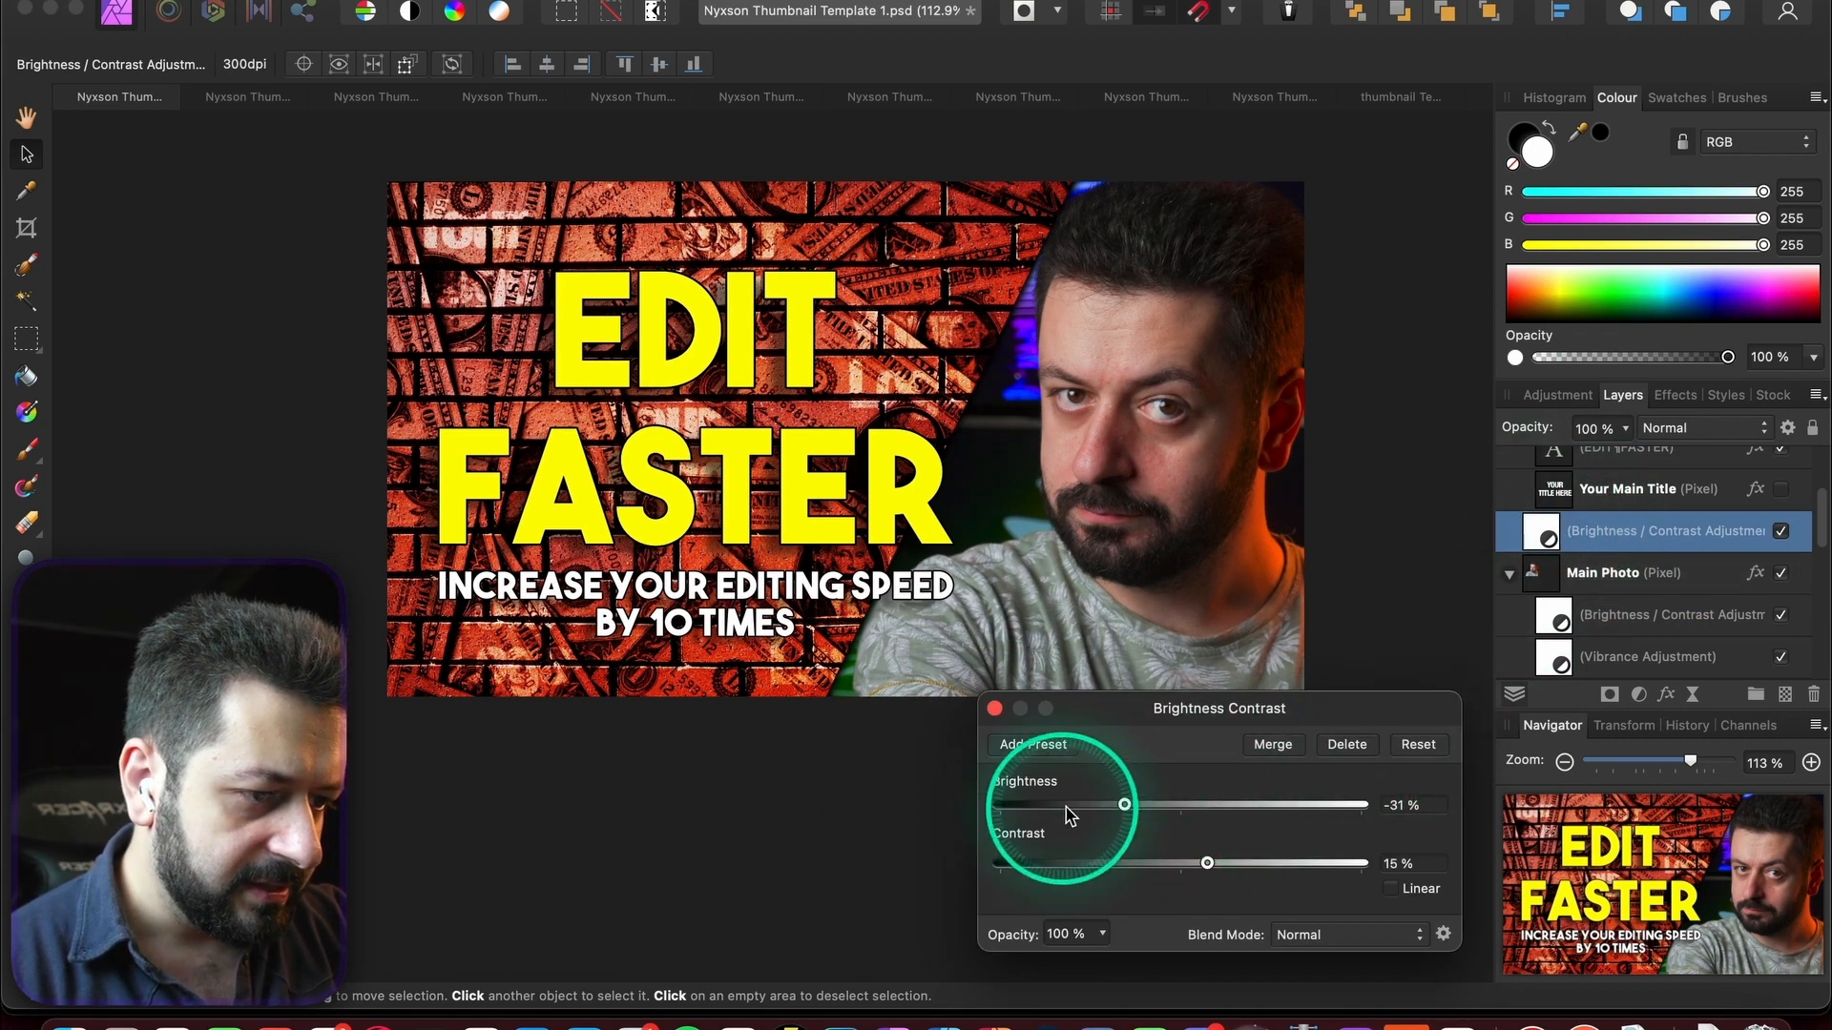
pyautogui.moveTo(1124, 804); pyautogui.dragTo(1078, 813)
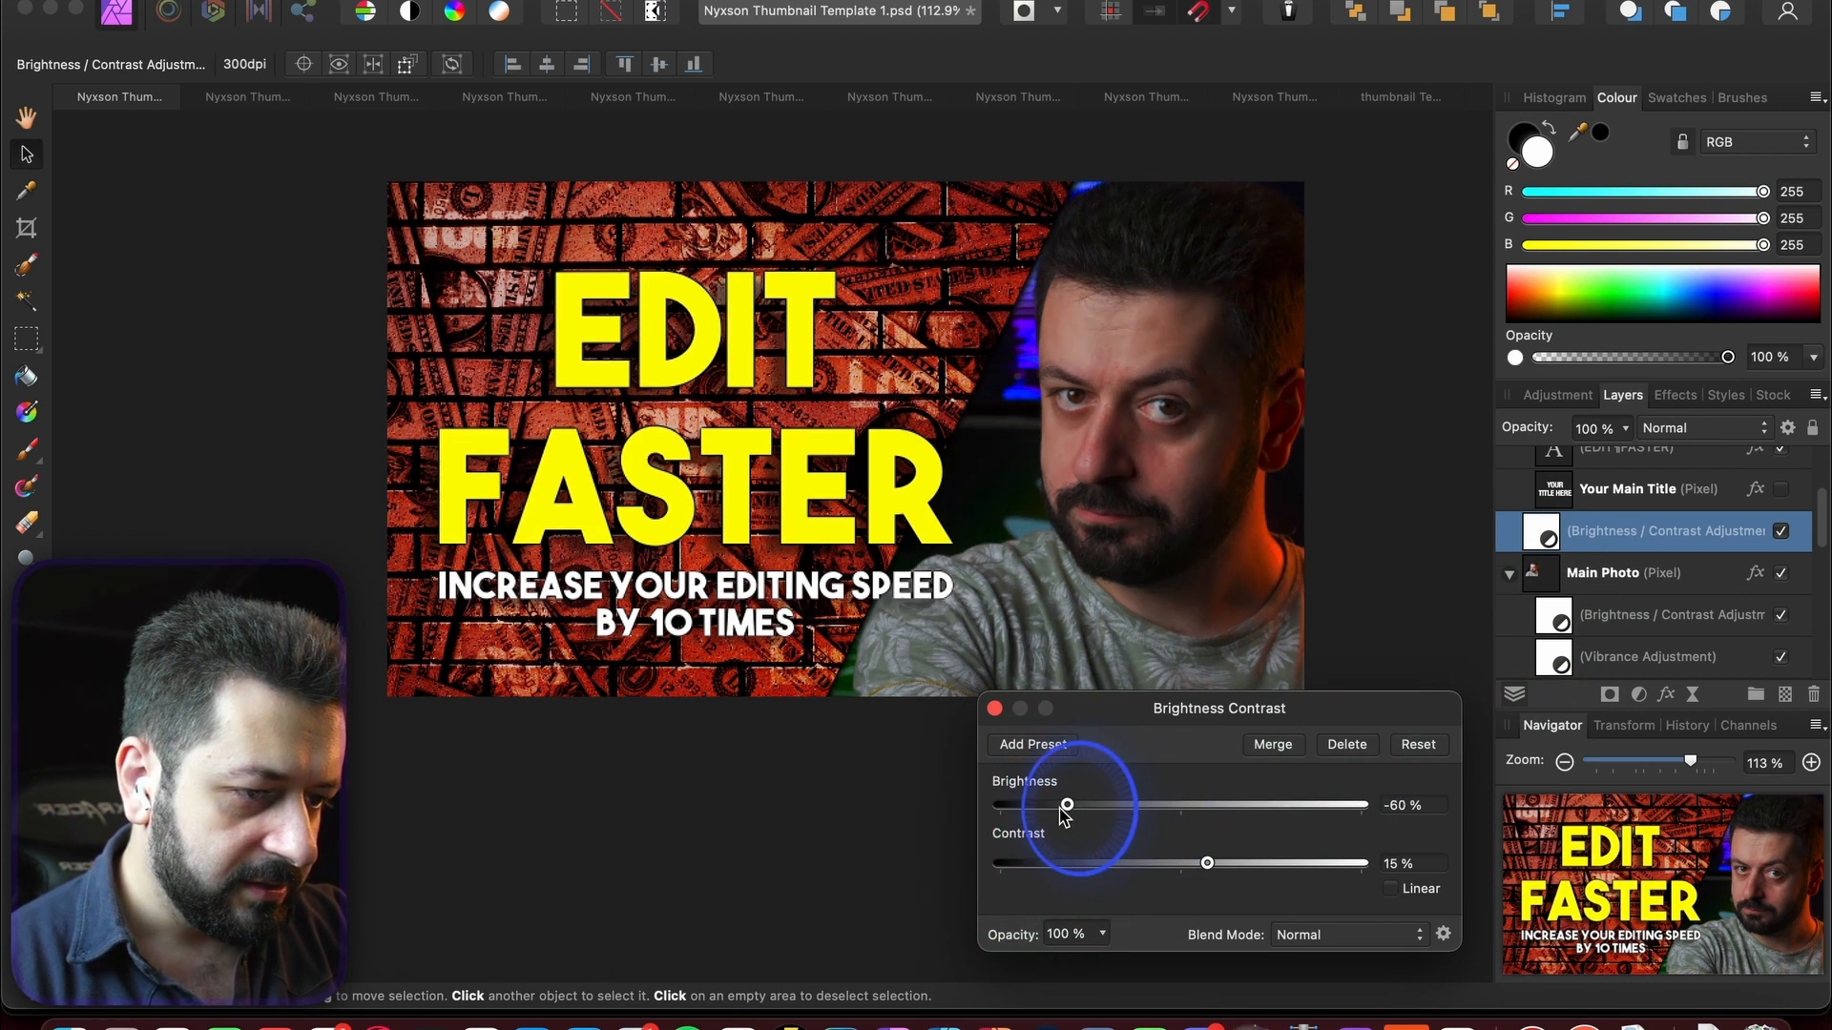
pyautogui.doubleClick(1545, 618)
pyautogui.moveTo(1188, 822); pyautogui.dragTo(1269, 812)
pyautogui.click(1417, 559)
pyautogui.click(1226, 864)
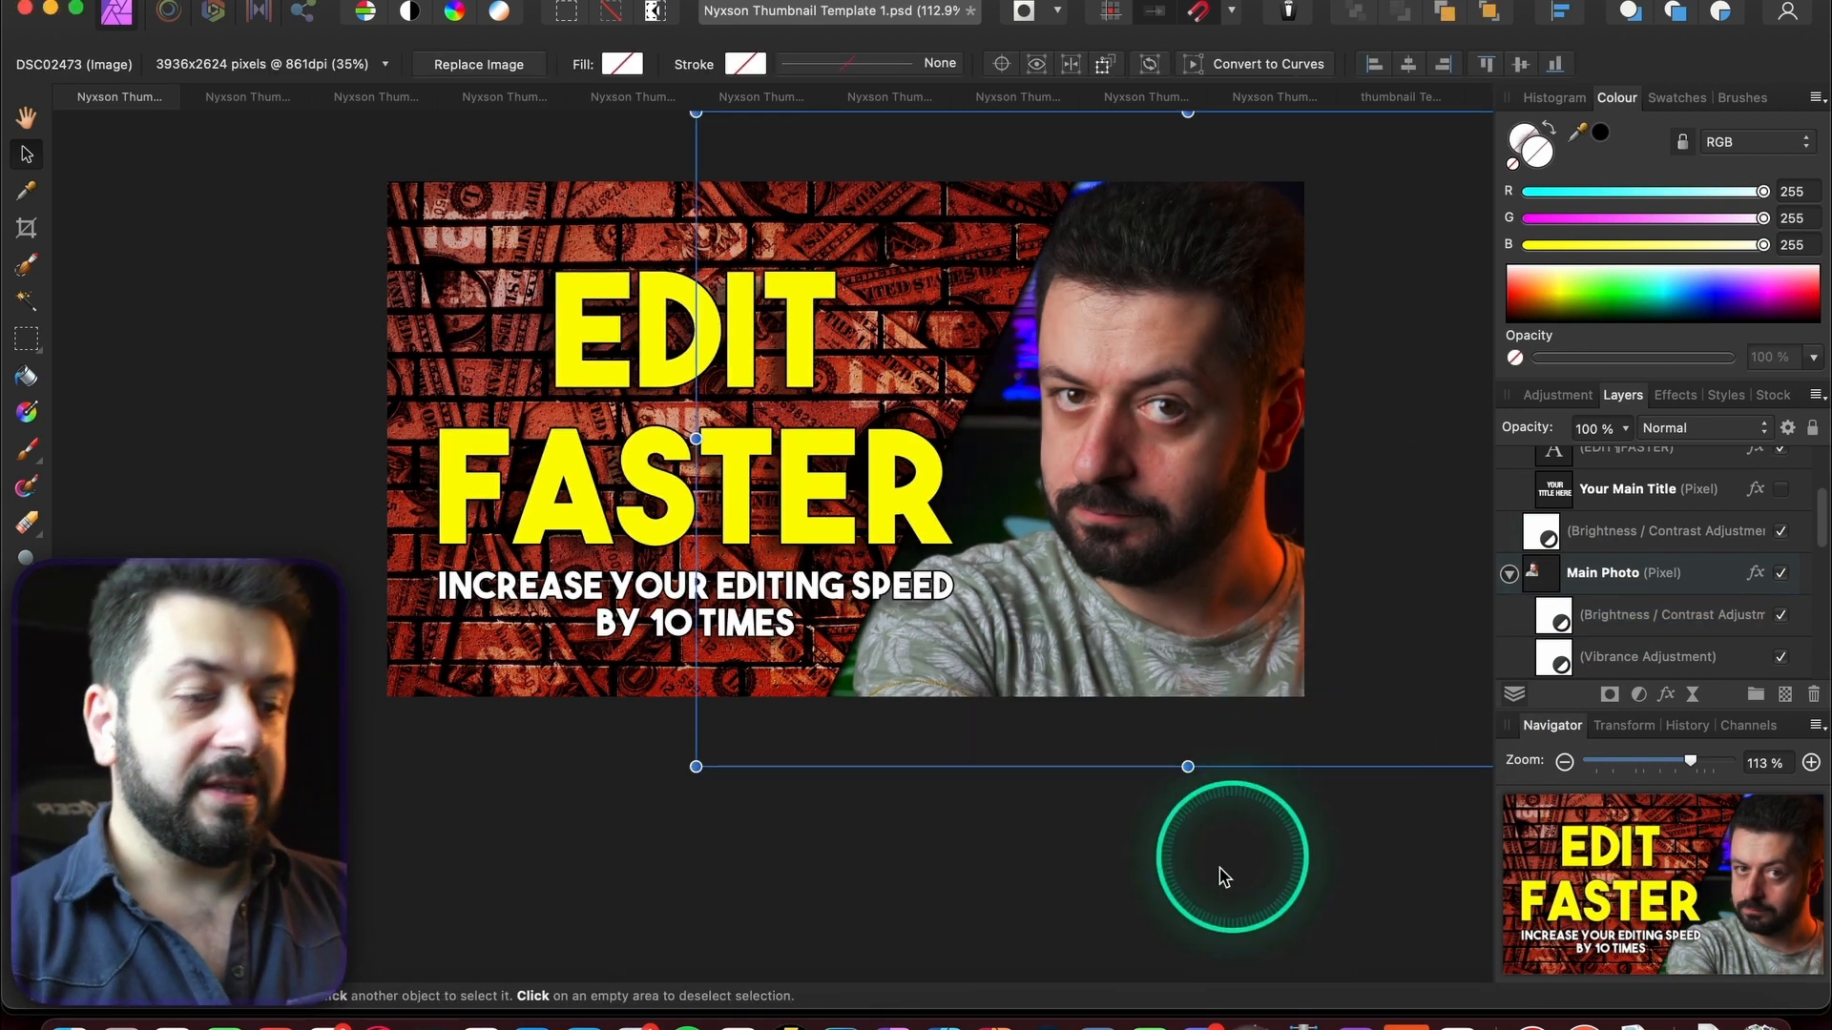
pyautogui.click(1204, 904)
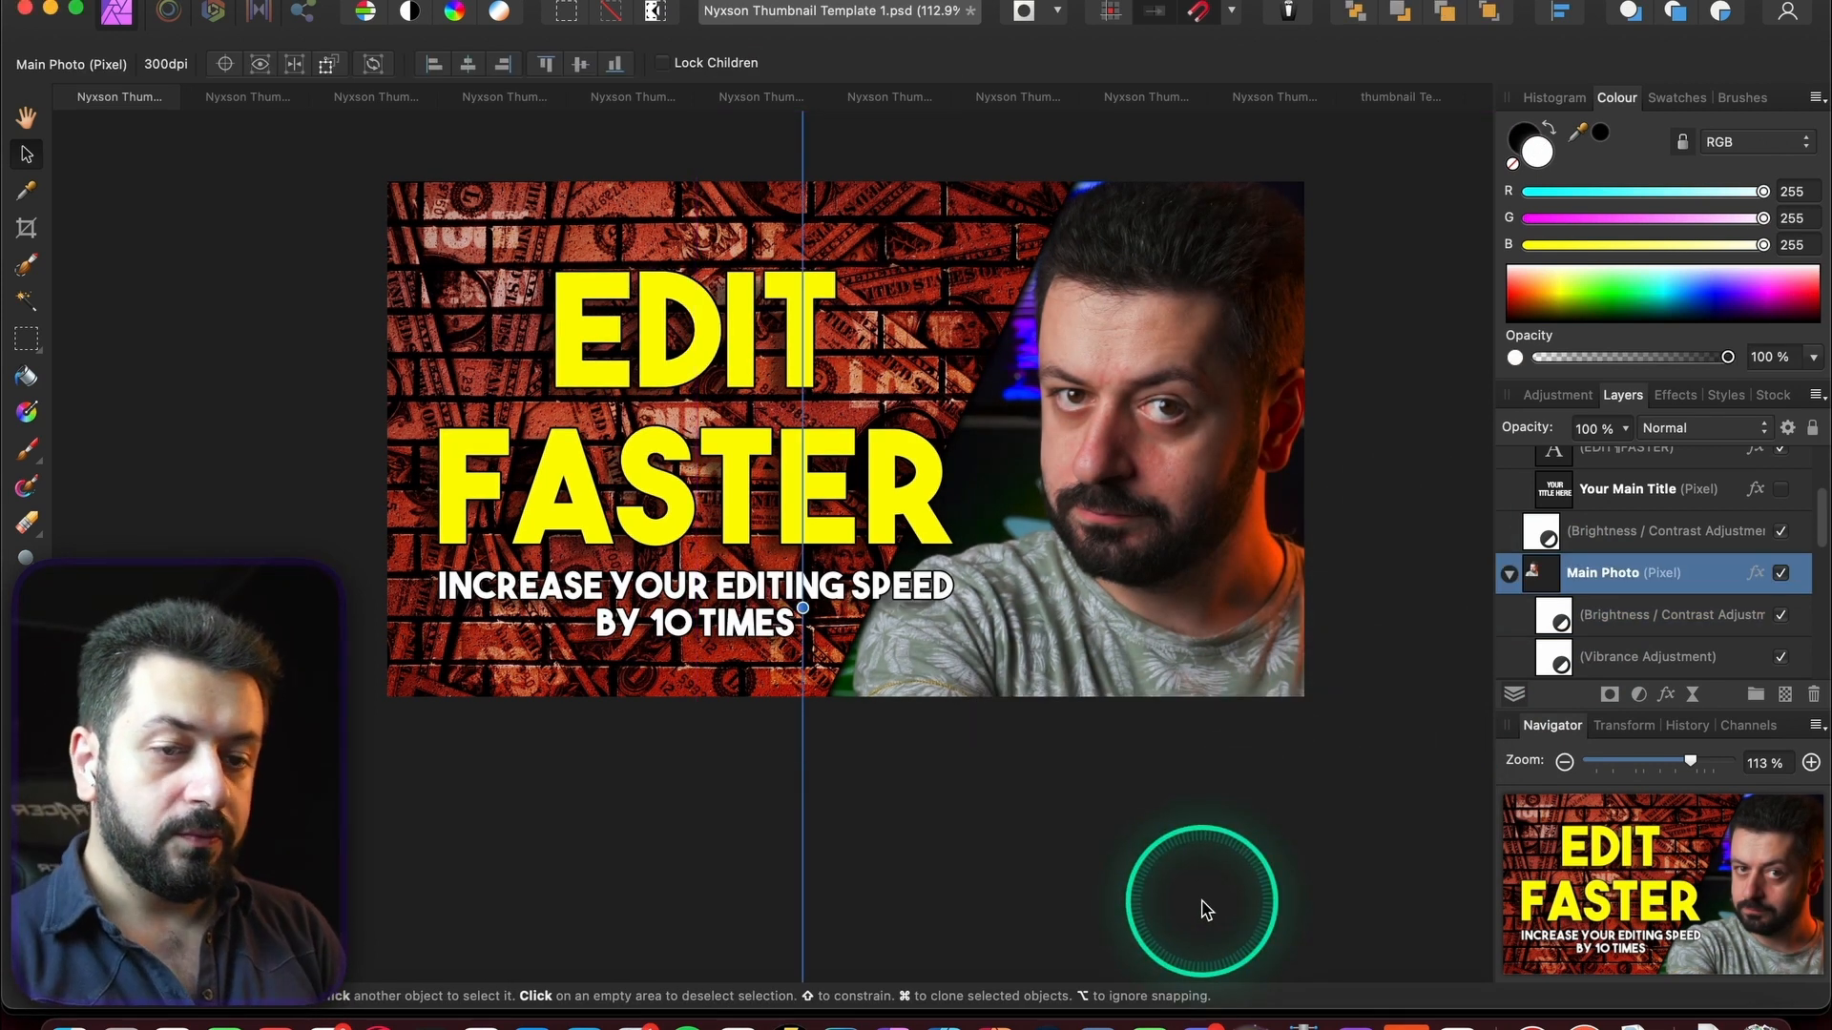
pyautogui.click(25, 122)
pyautogui.click(608, 381)
pyautogui.click(1005, 879)
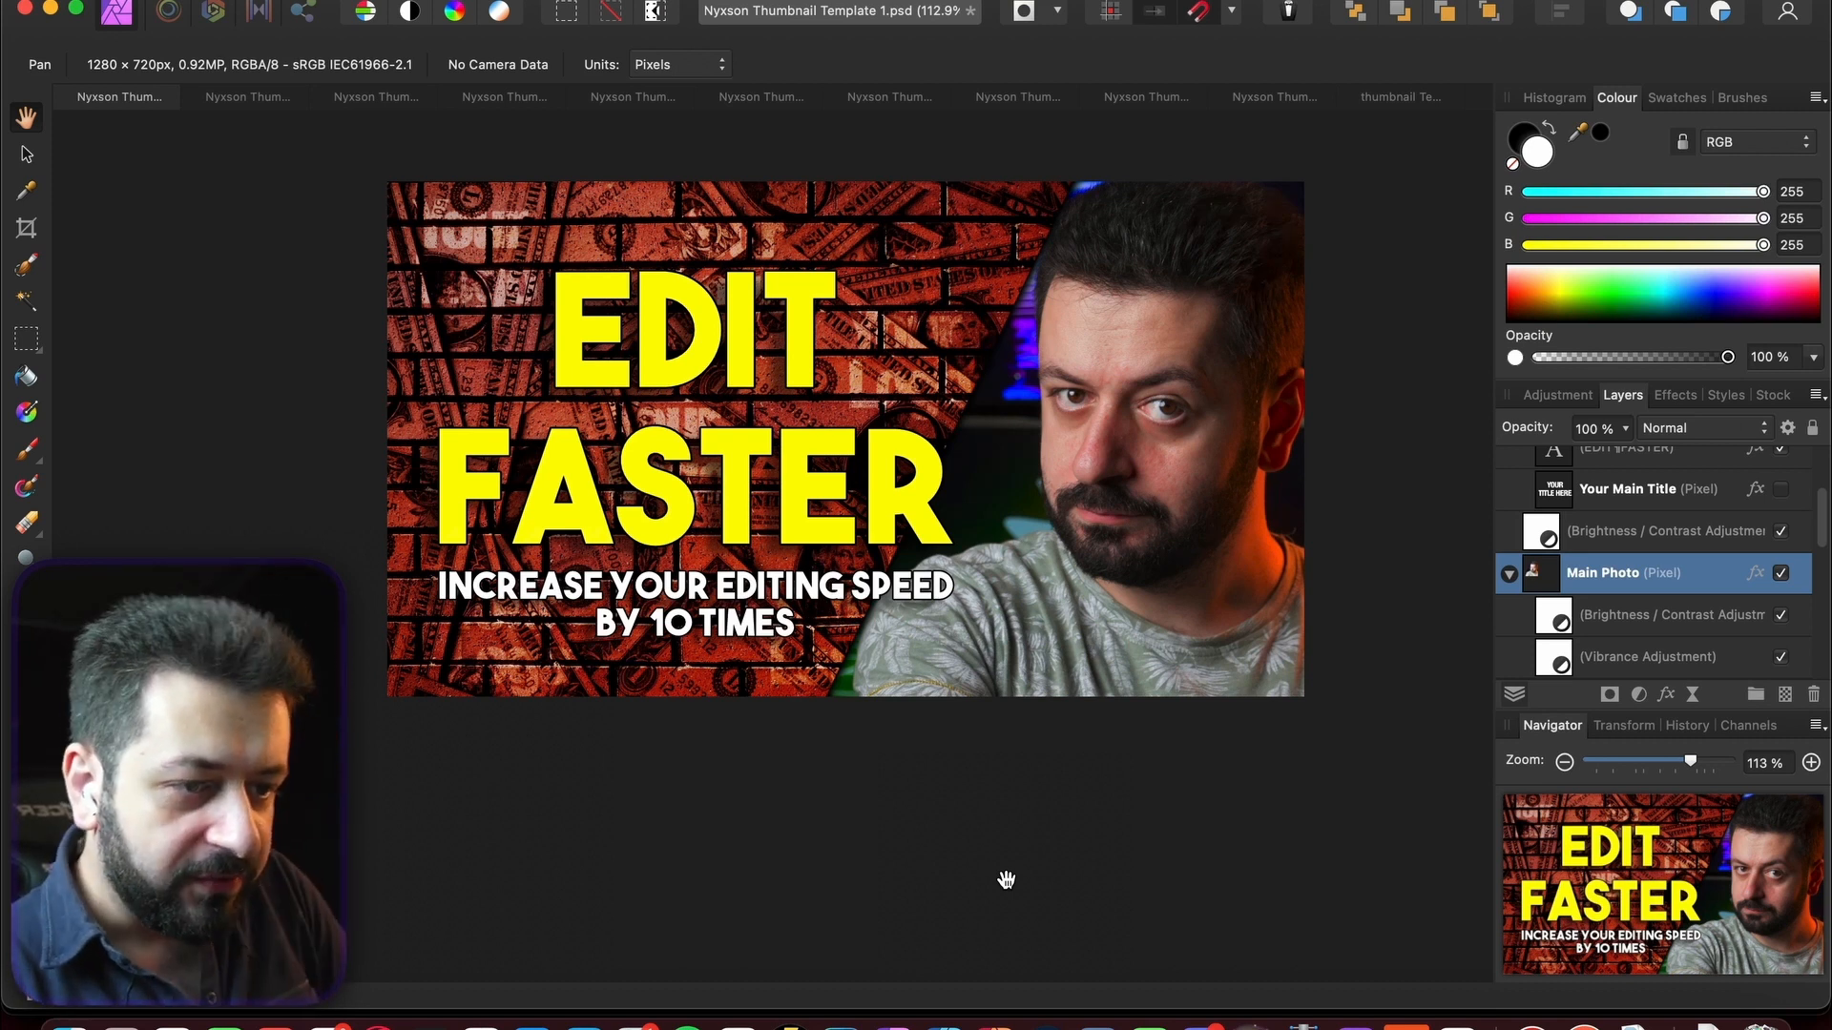
# - Collapse the Main Photo layer and hide the Your Logos group
pyautogui.click(1509, 576)
pyautogui.scroll(-2, 1587, 601)
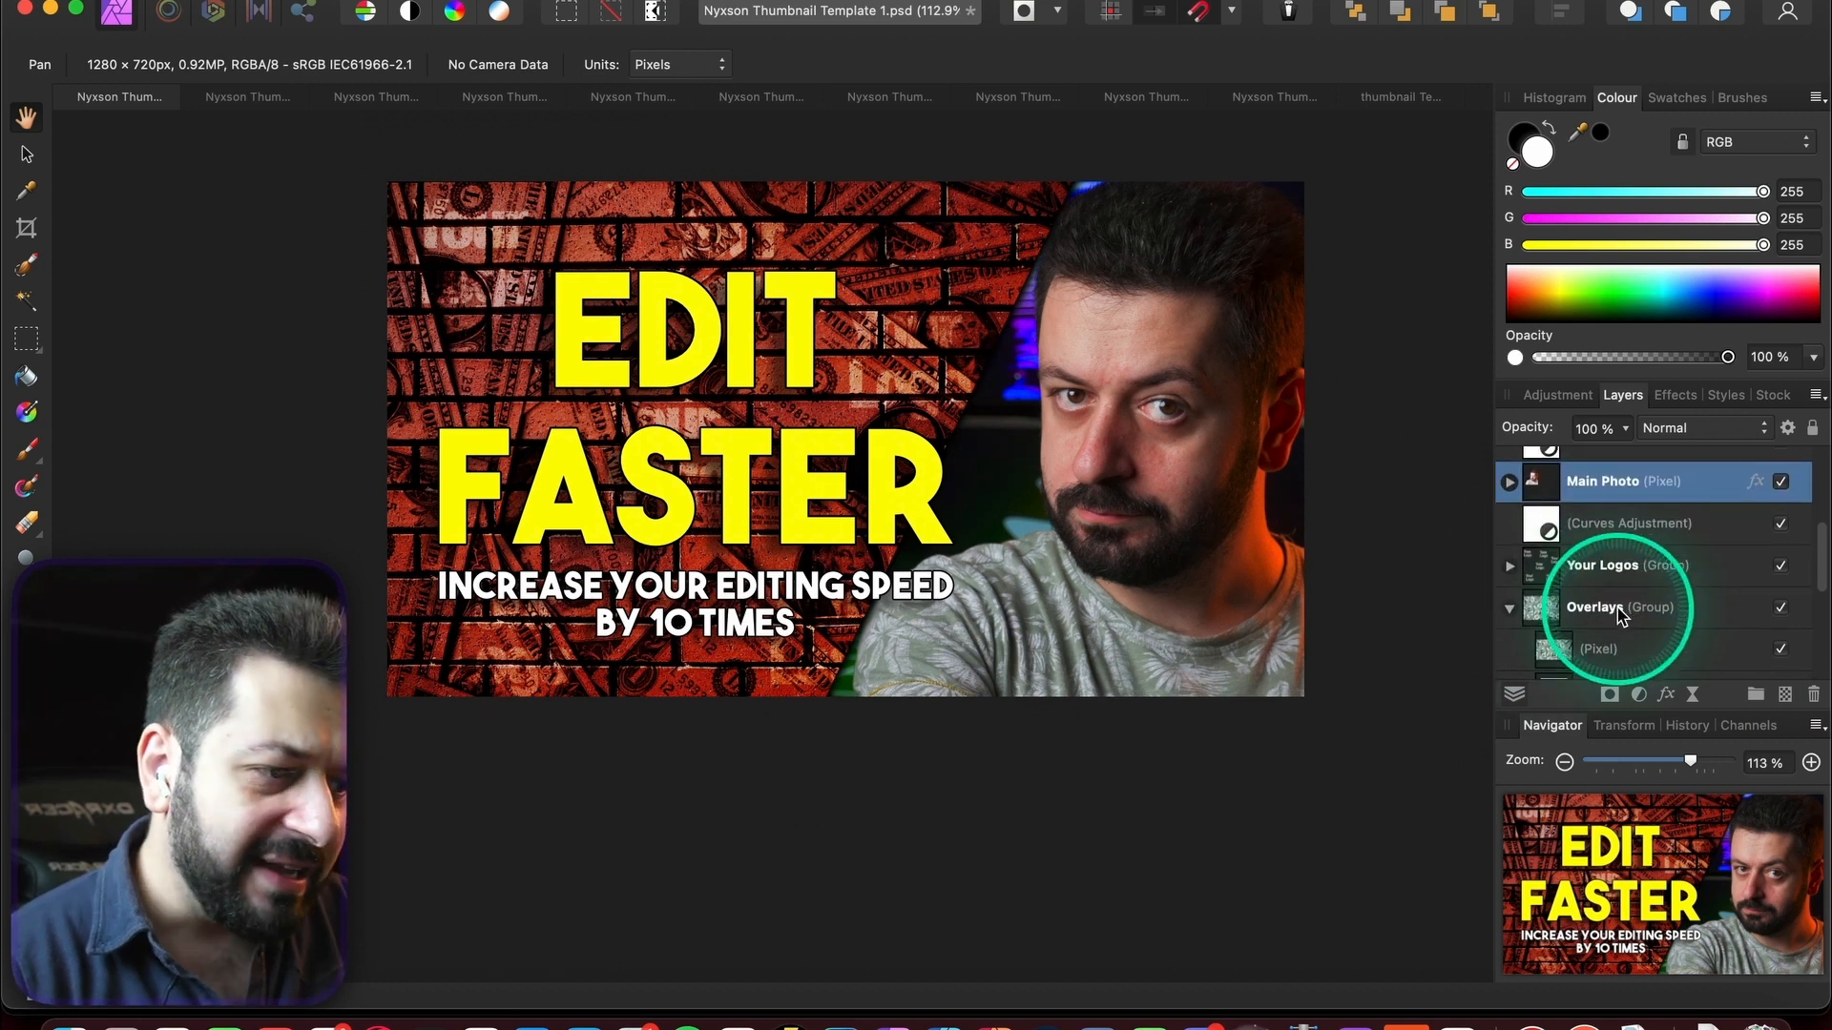
pyautogui.click(1782, 558)
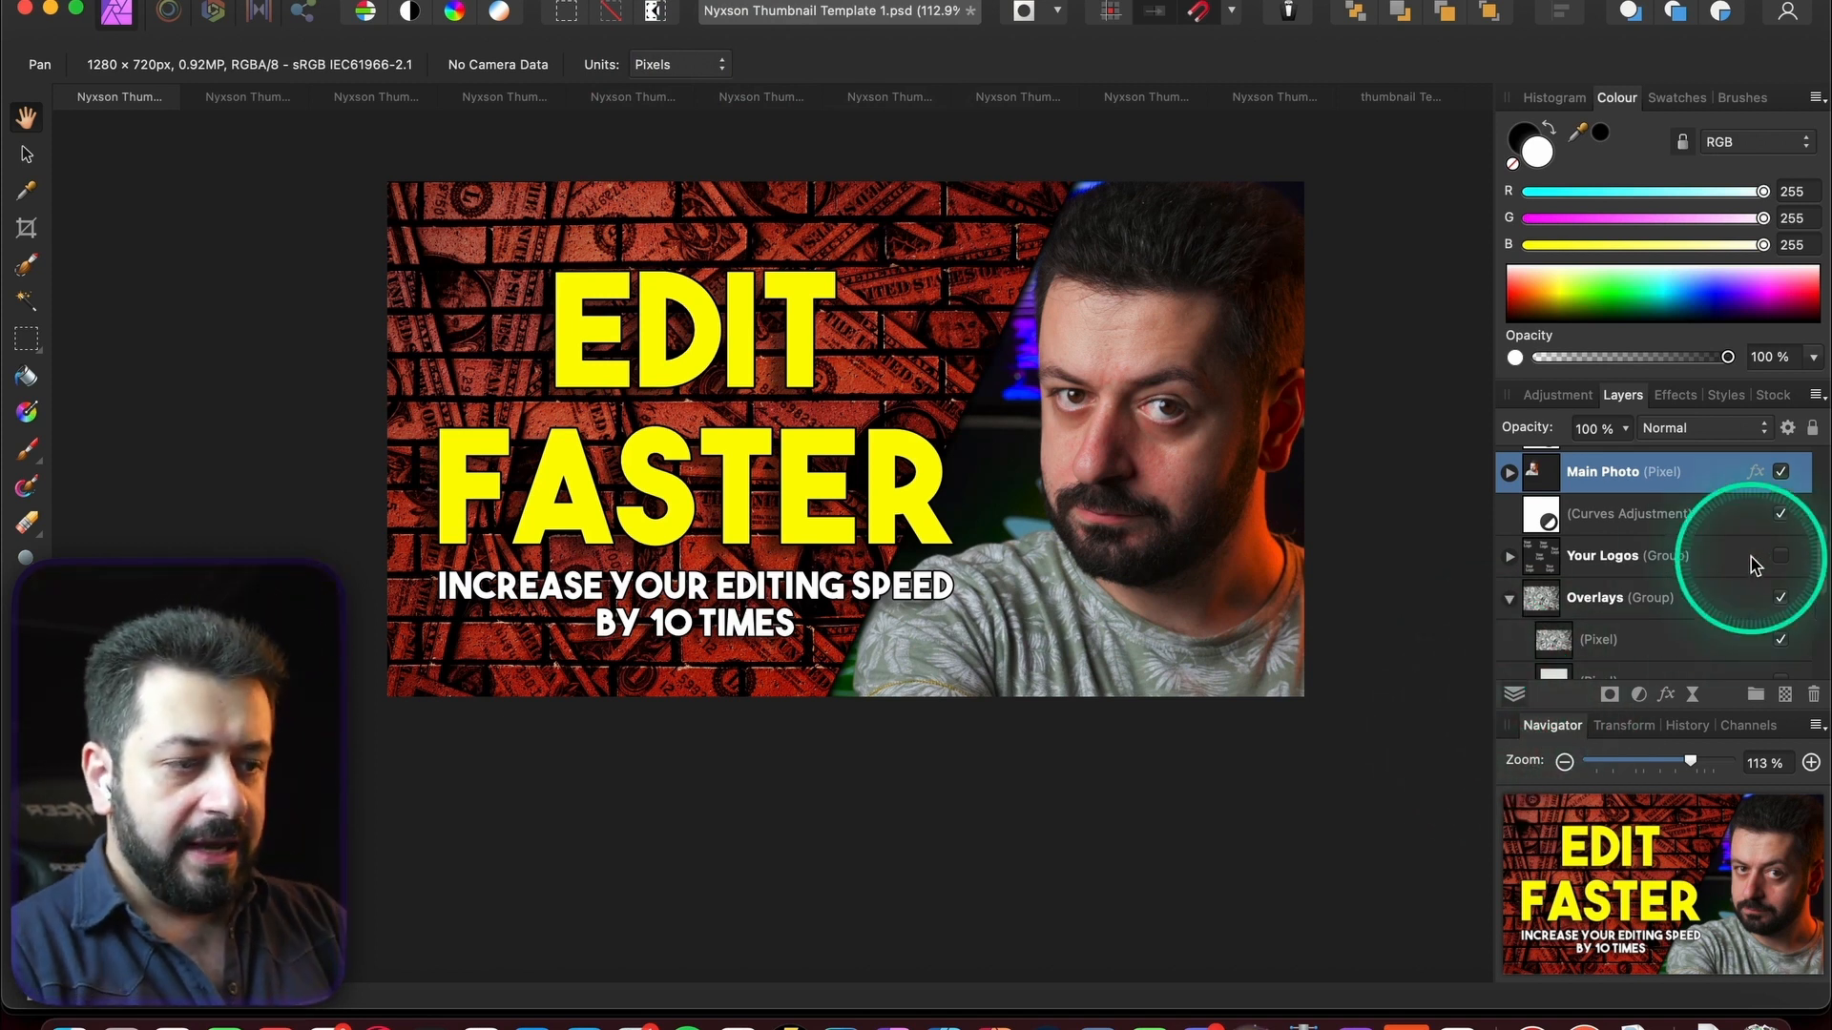
# - Swap the red brick background for the orange wood-and-money texture layer
pyautogui.scroll(-5, 1753, 563)
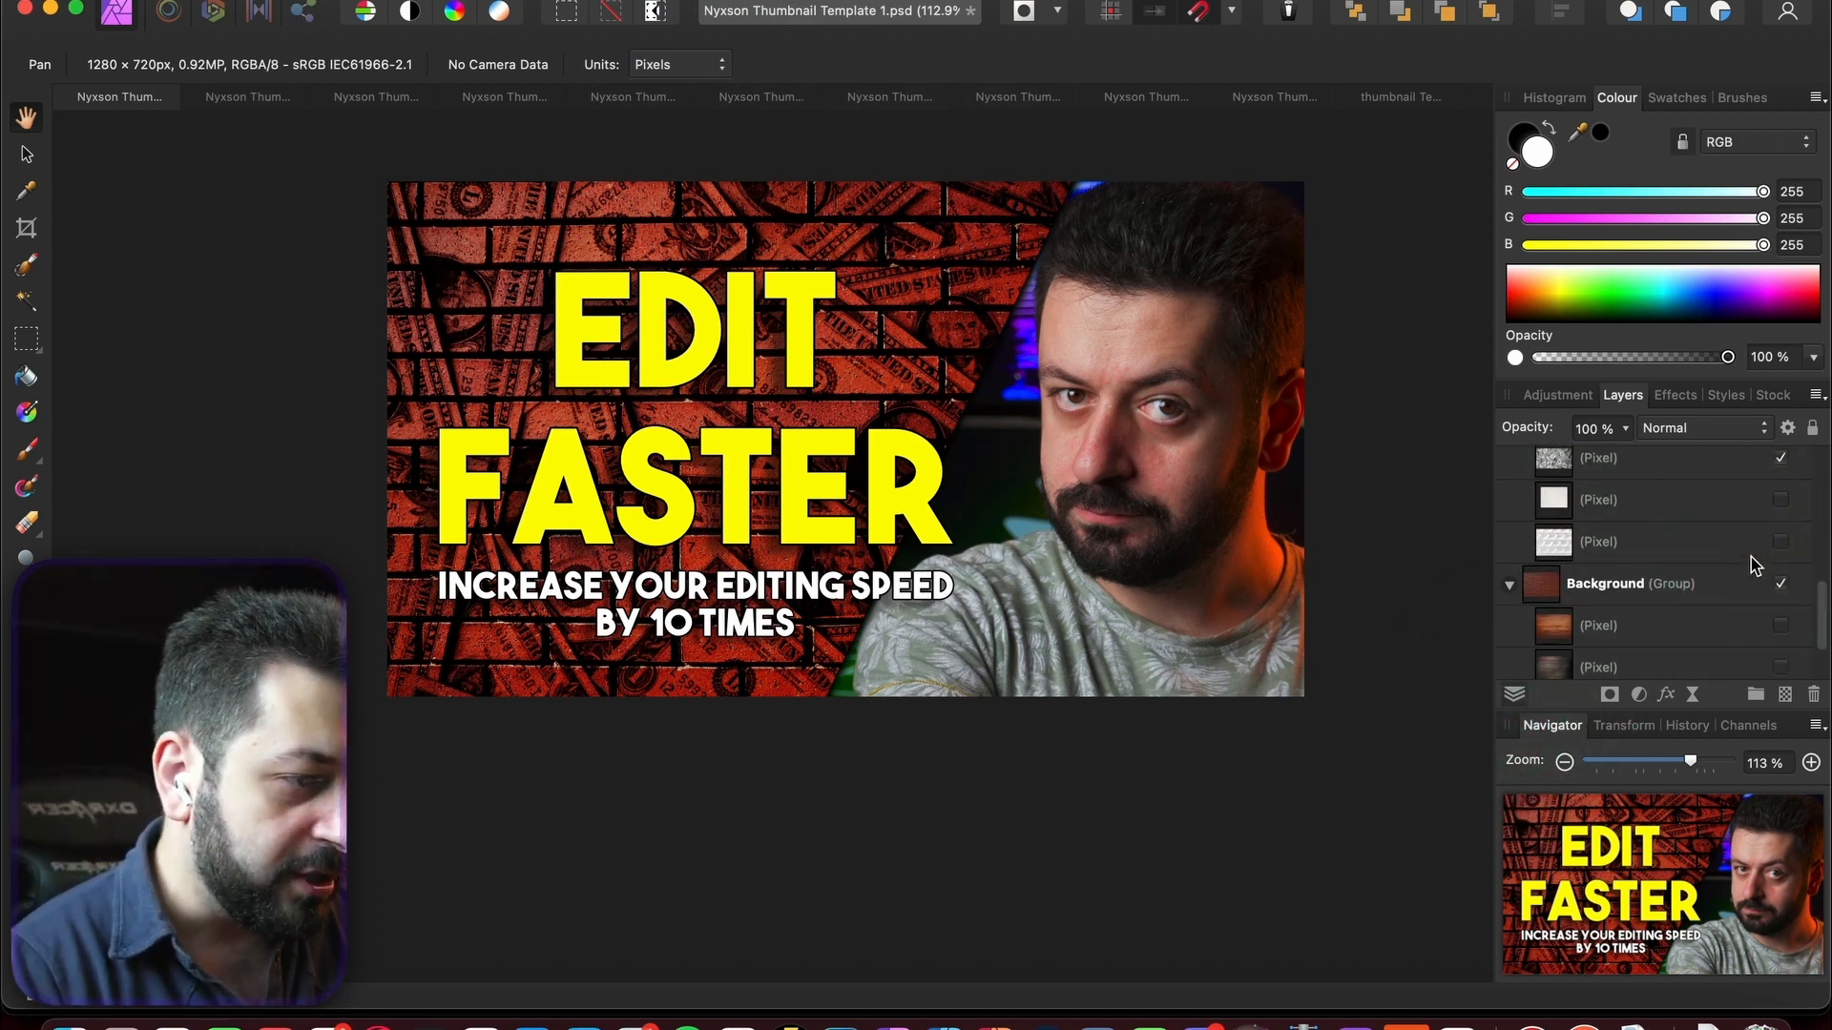
pyautogui.scroll(-2, 1742, 621)
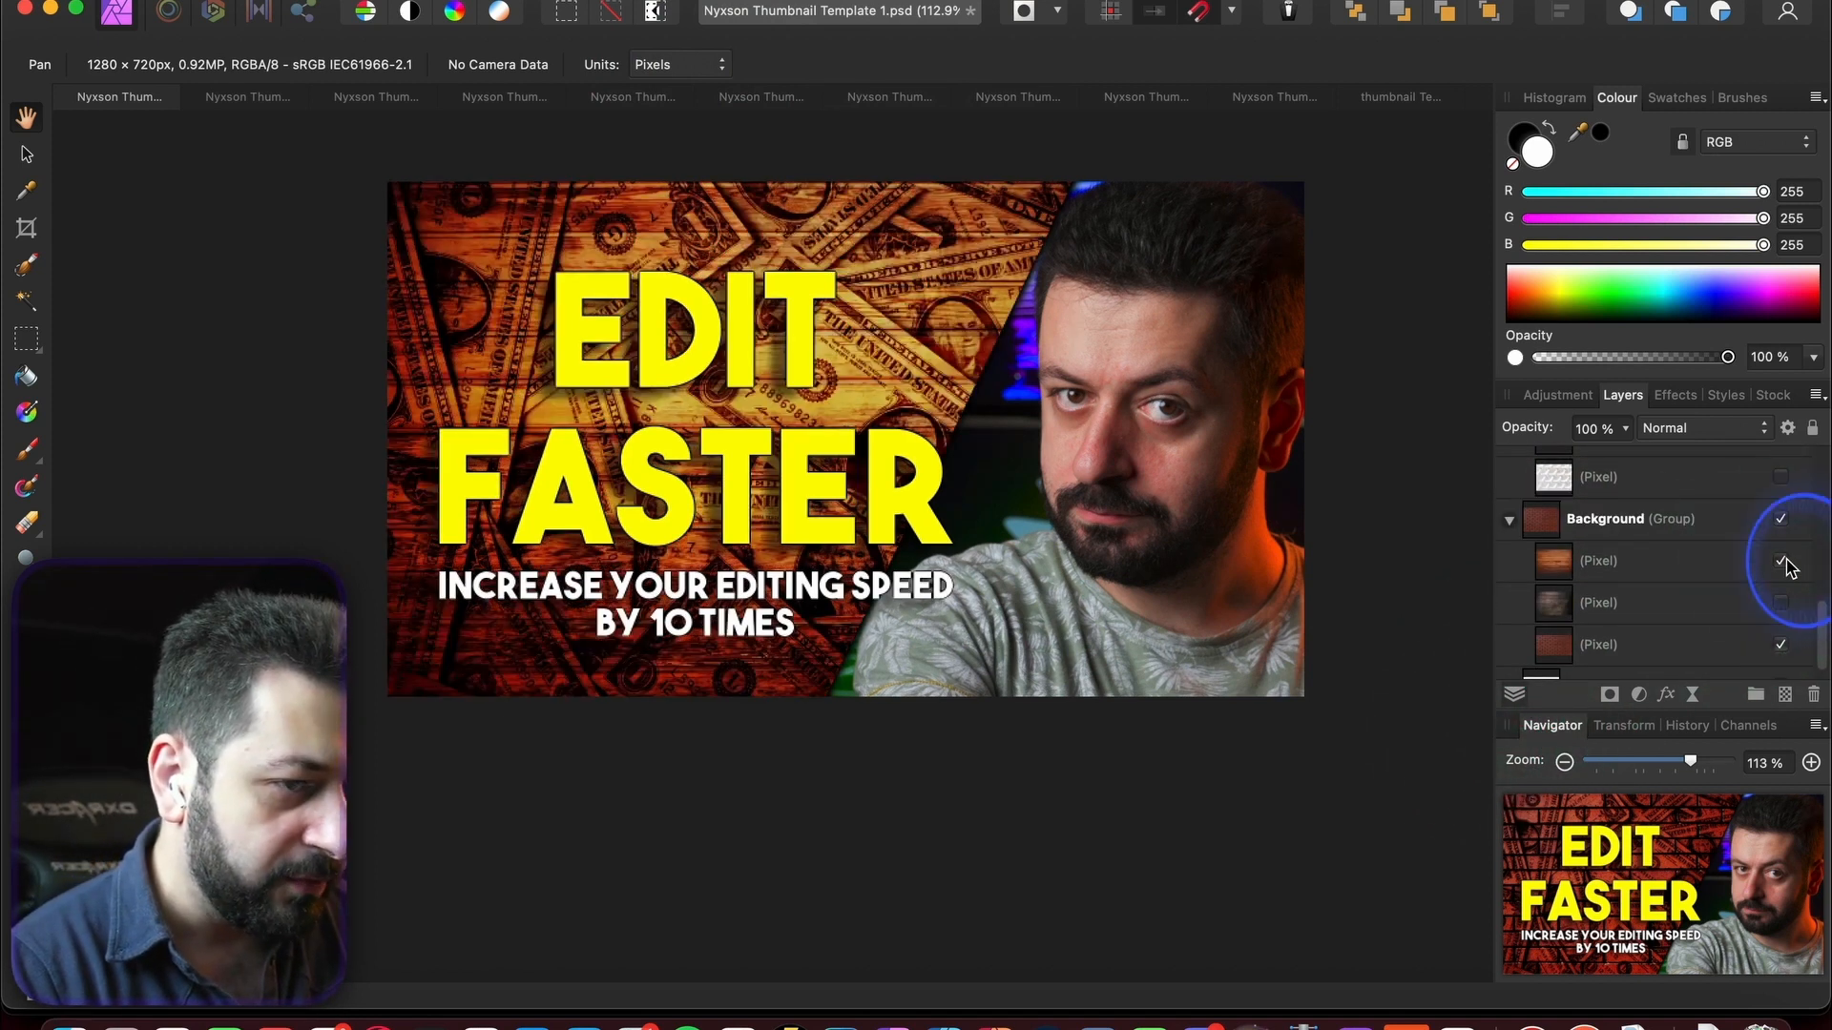
pyautogui.click(1783, 562)
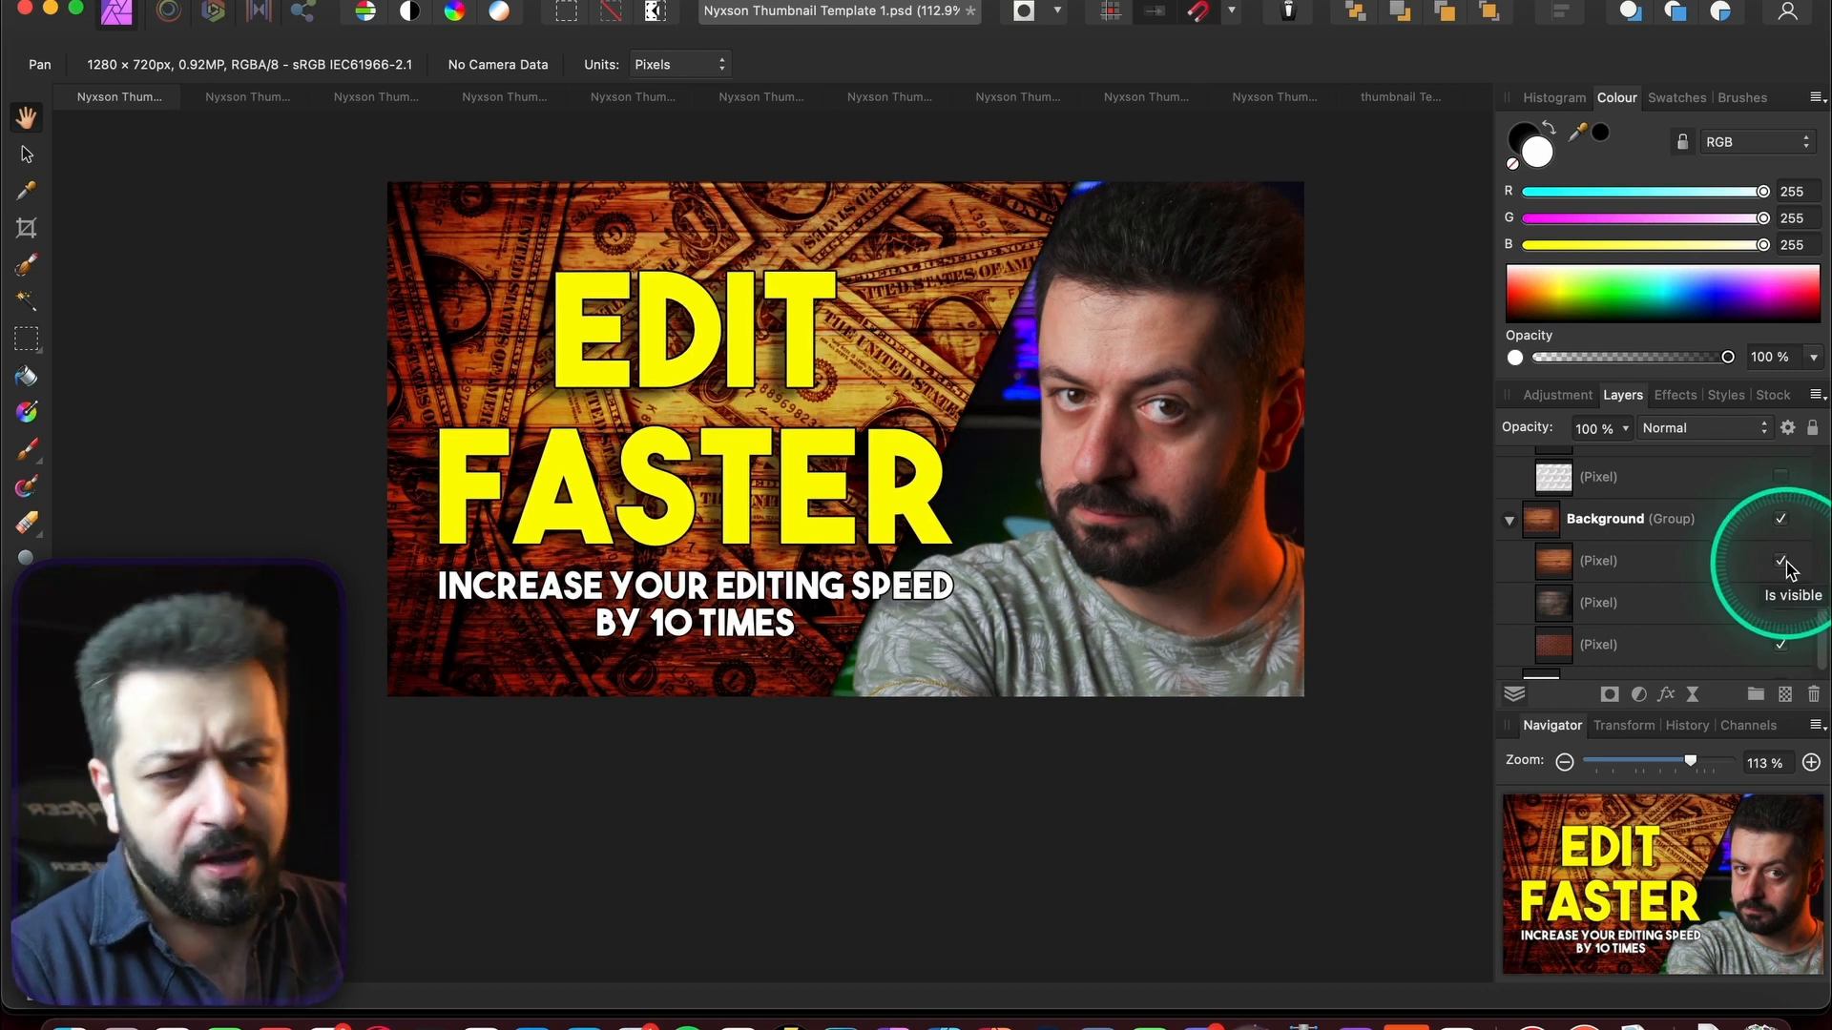
pyautogui.click(1781, 562)
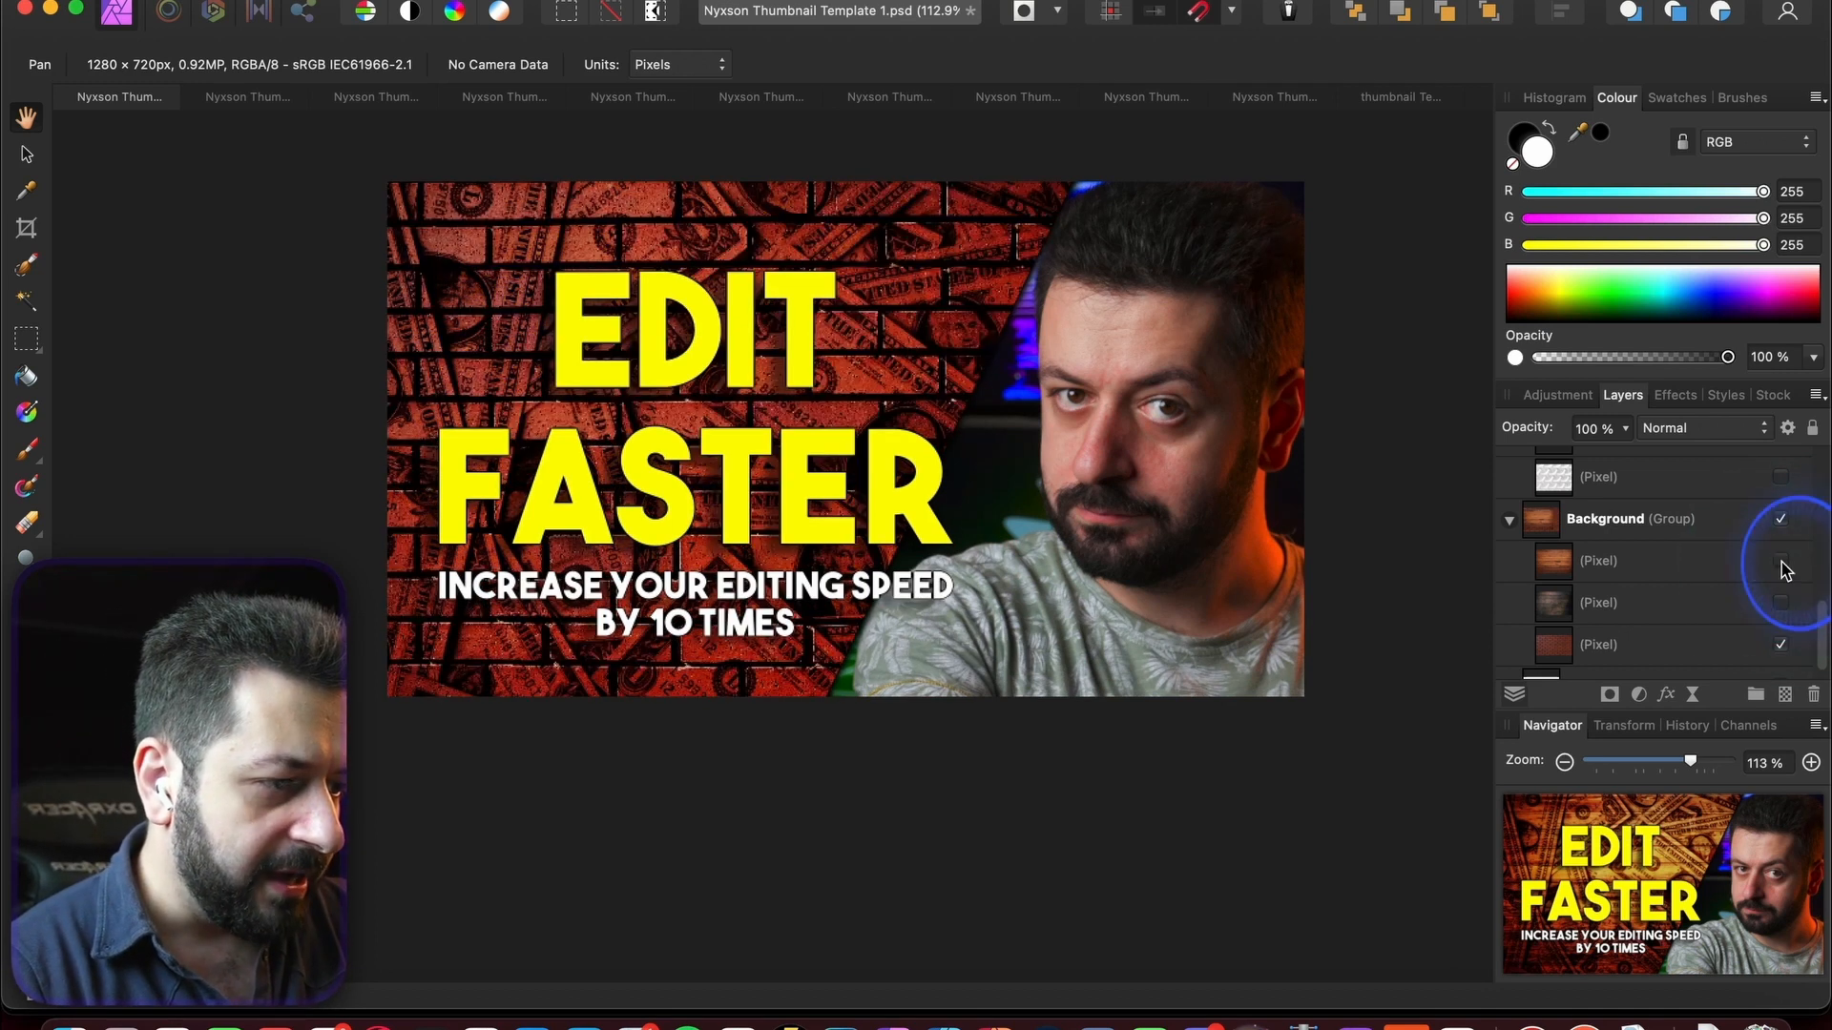
pyautogui.click(1782, 604)
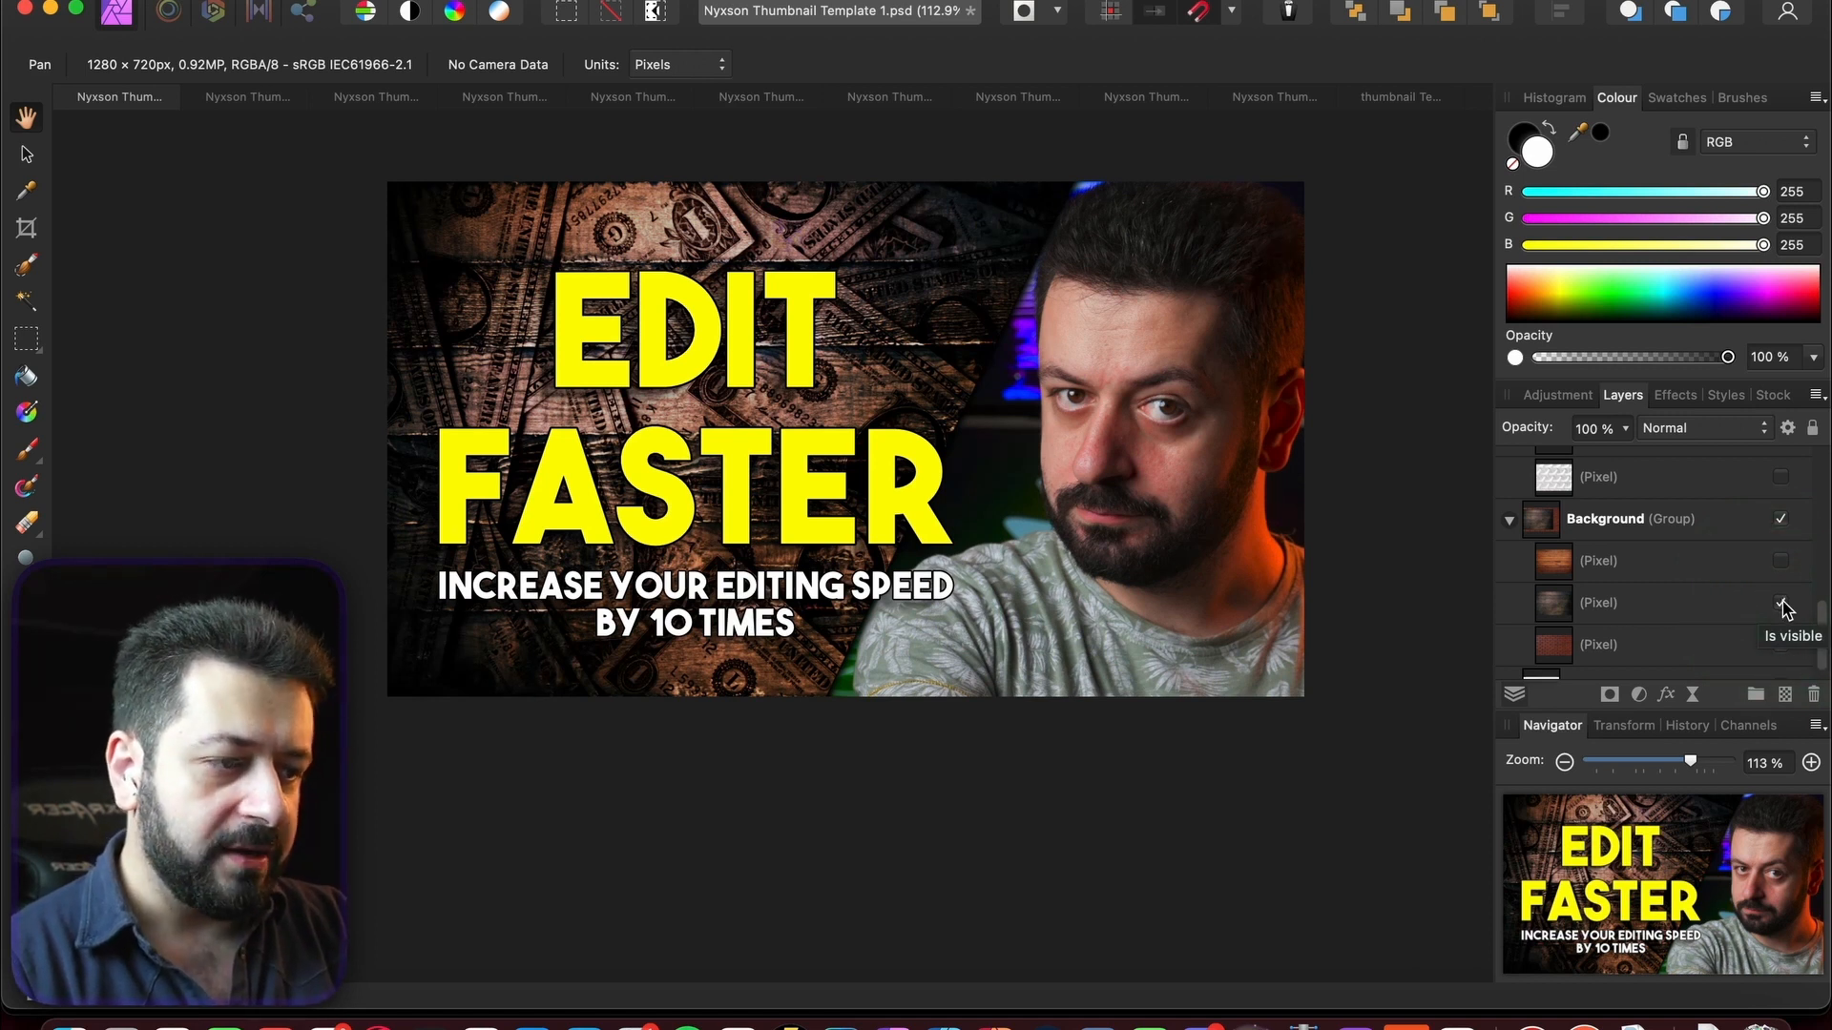
pyautogui.click(1782, 604)
pyautogui.click(1781, 561)
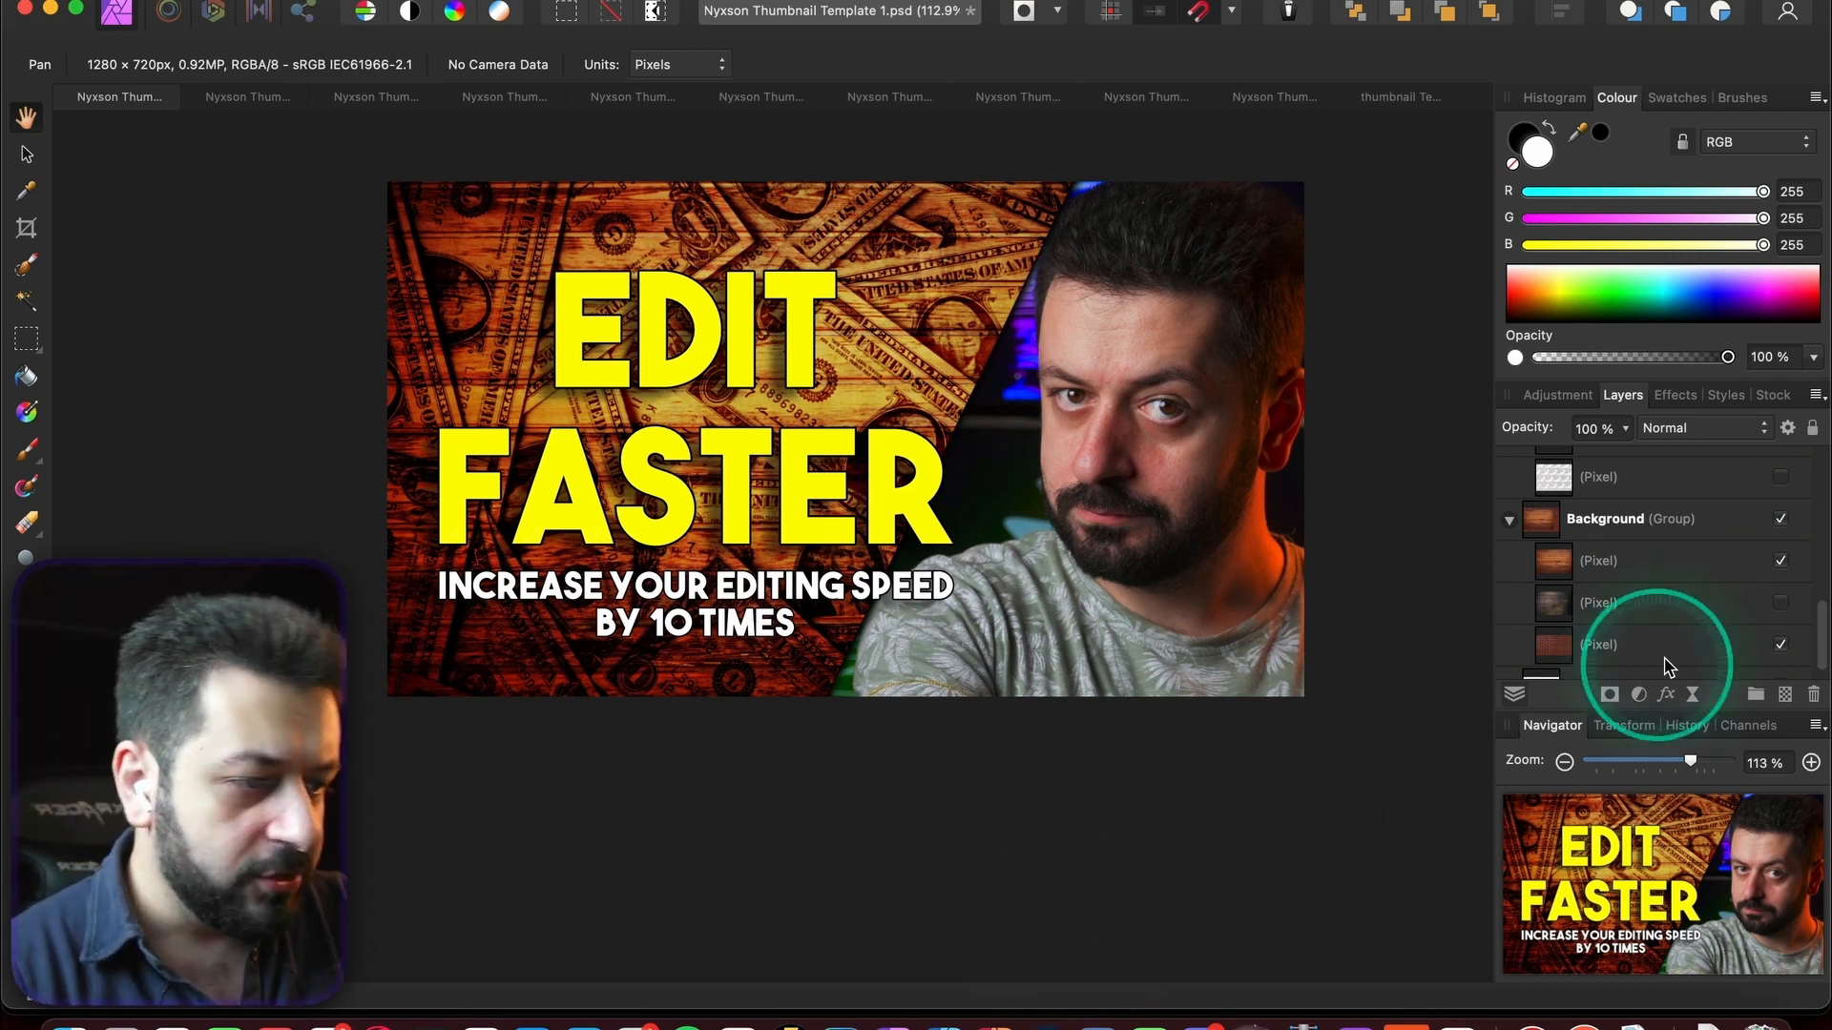
pyautogui.scroll(5, 1708, 601)
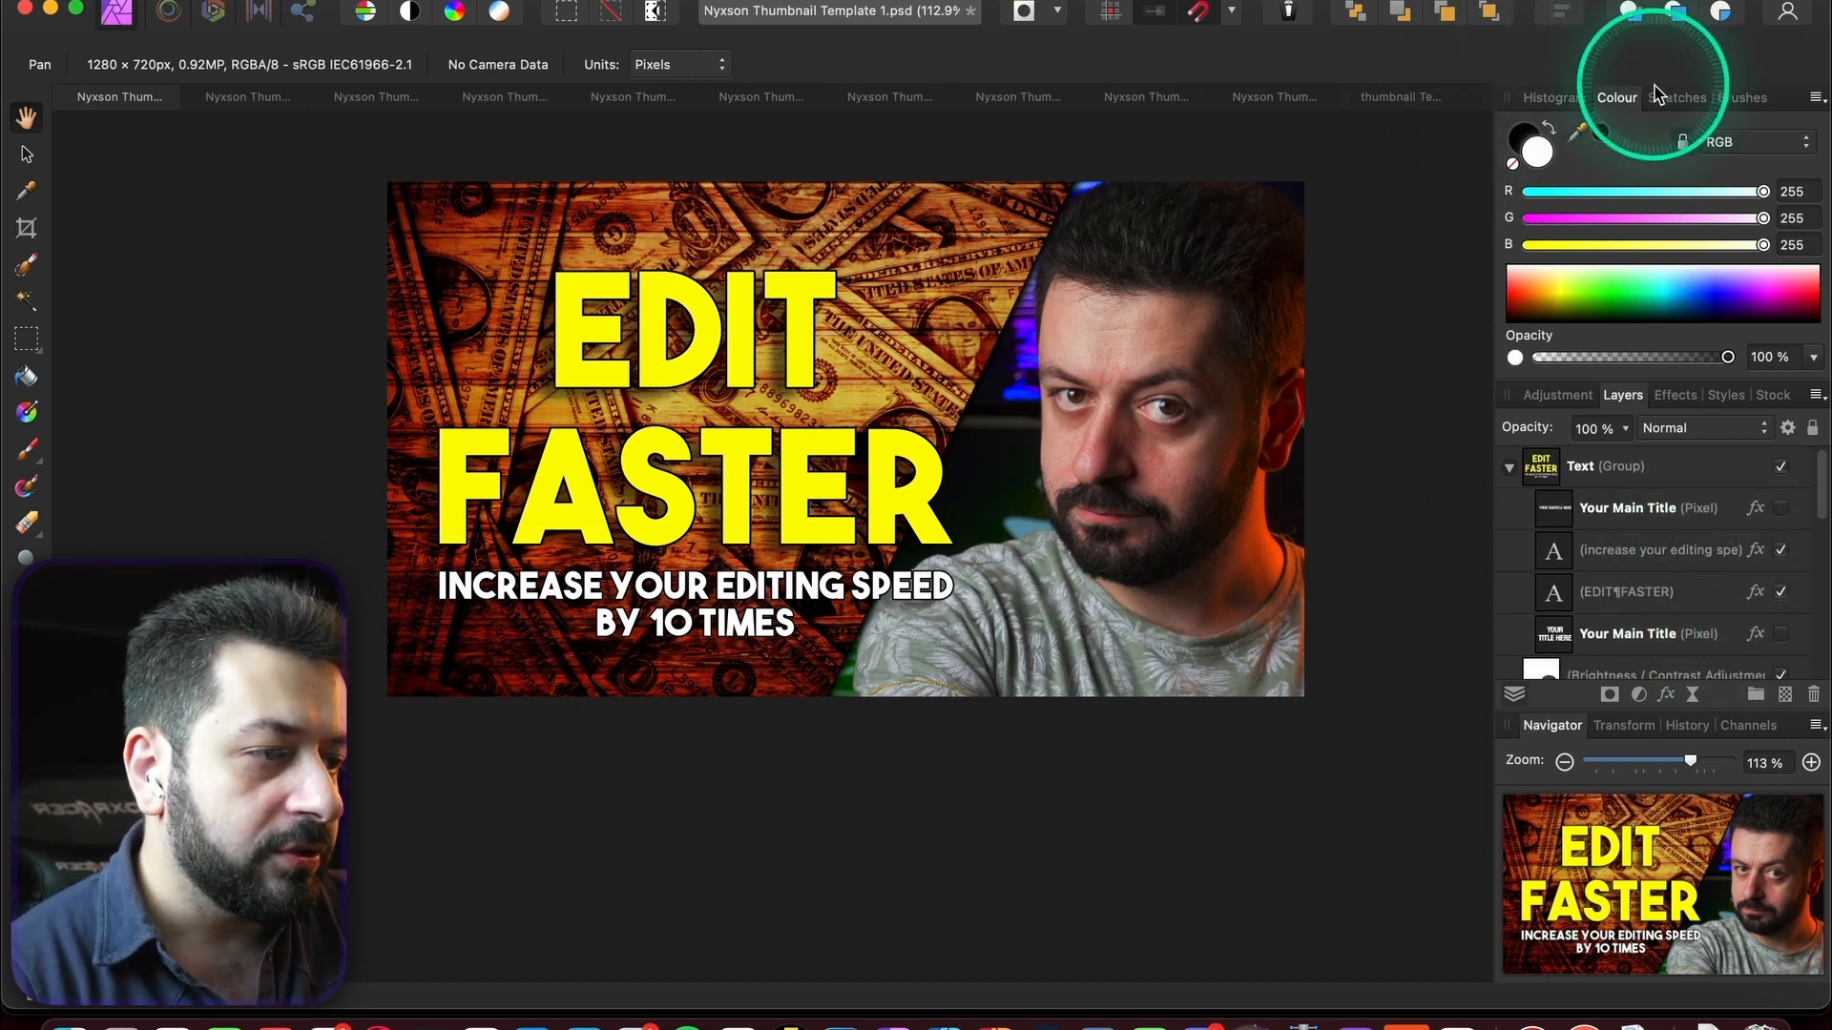
# - Paste the Sony A7C.png camera image from the other template into the EDIT FASTER thumbnail
pyautogui.click(1395, 99)
pyautogui.scroll(3, 1613, 544)
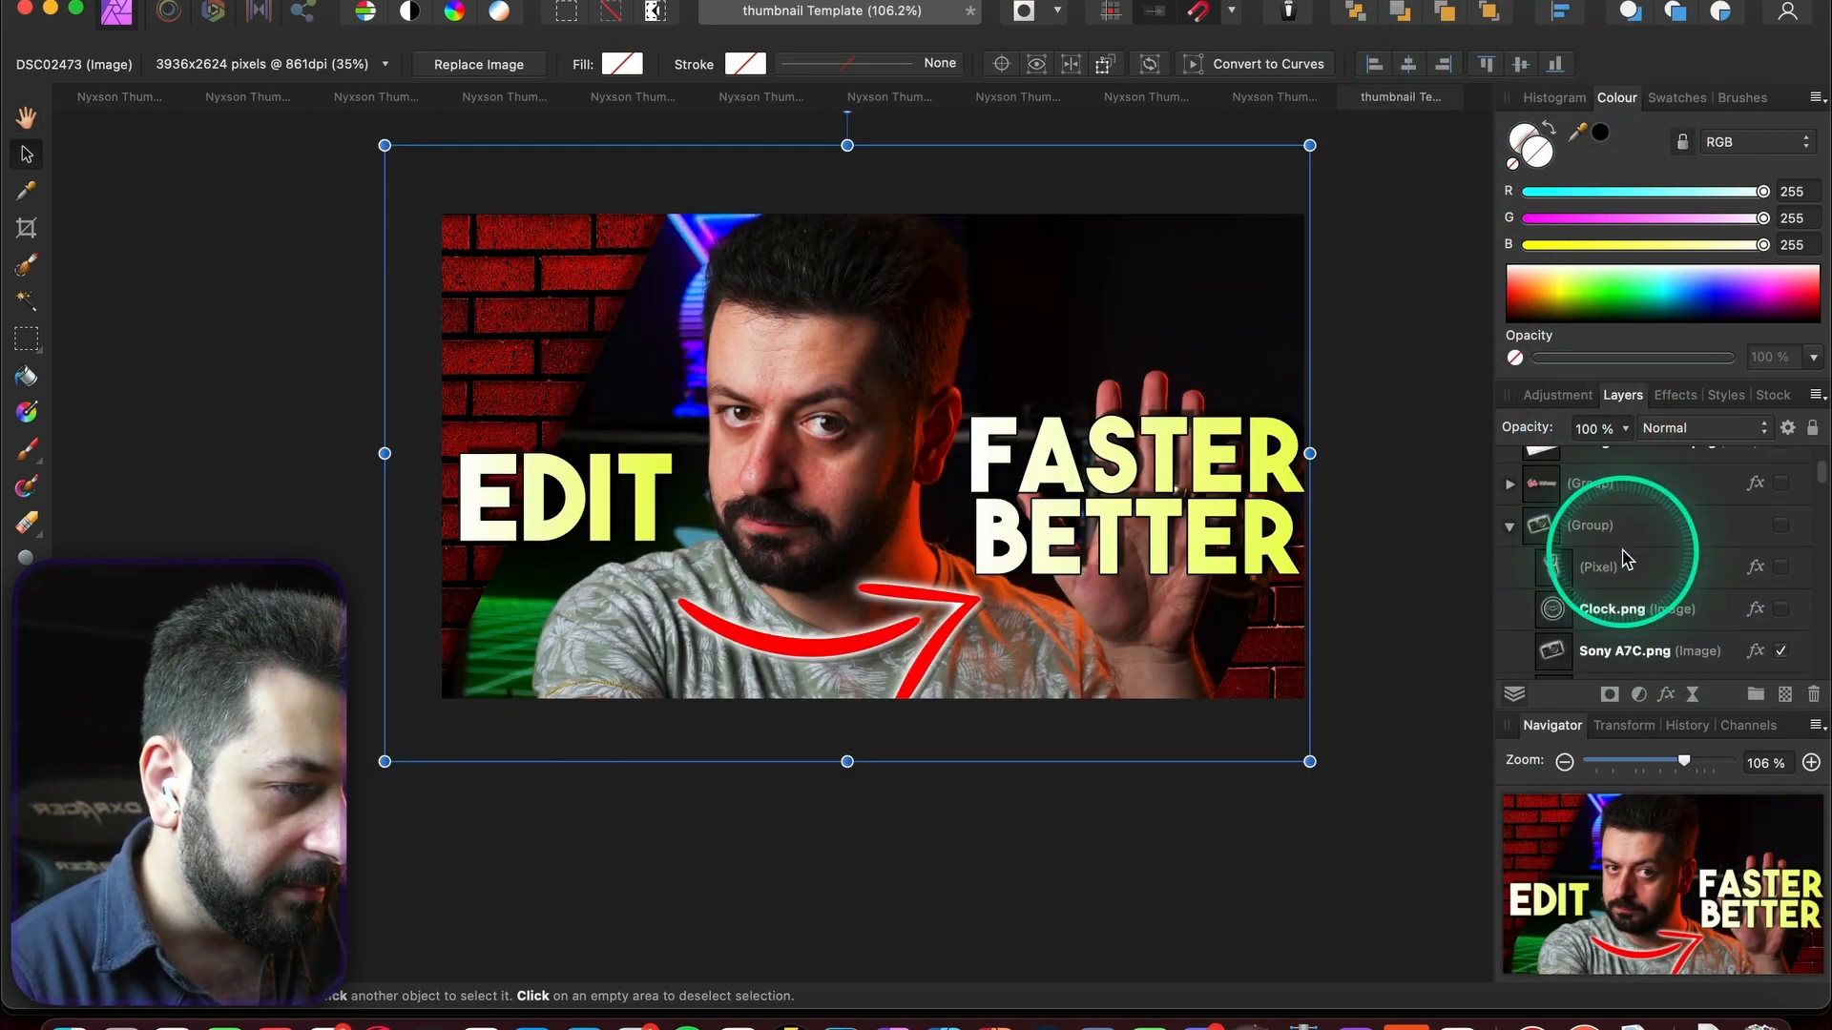
pyautogui.scroll(-3, 1626, 561)
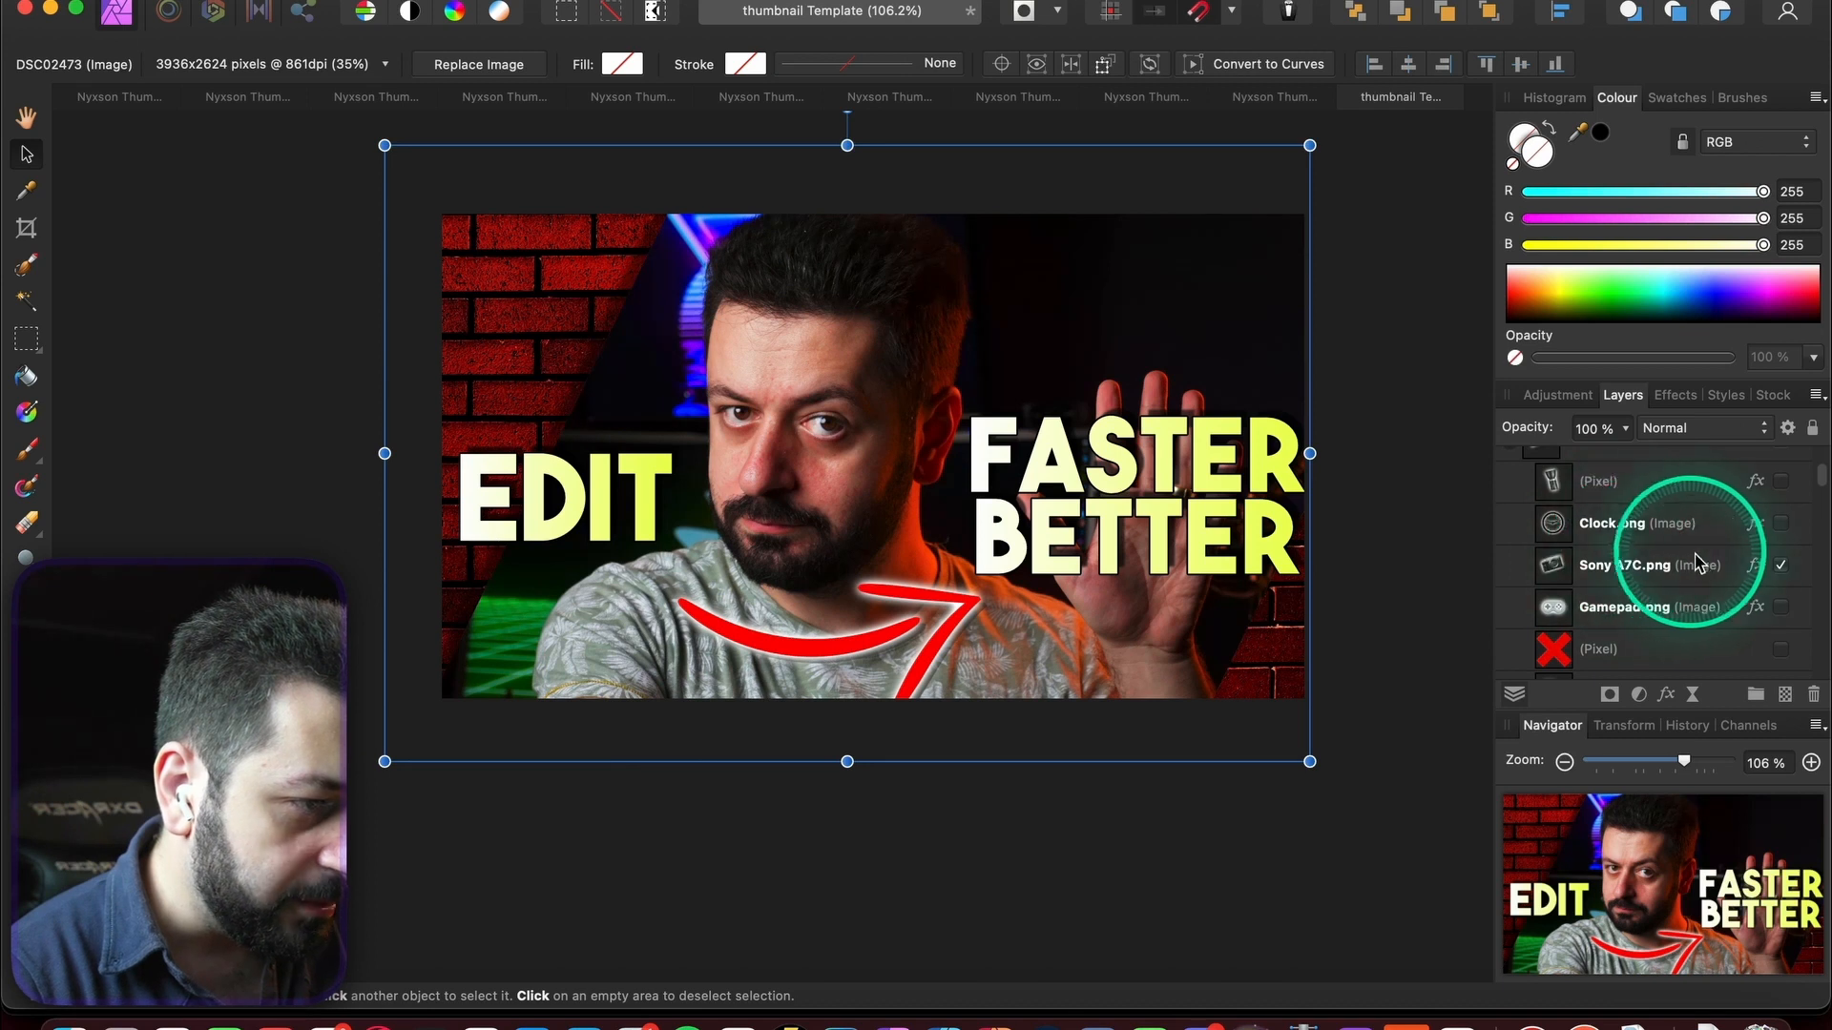
pyautogui.click(1661, 569)
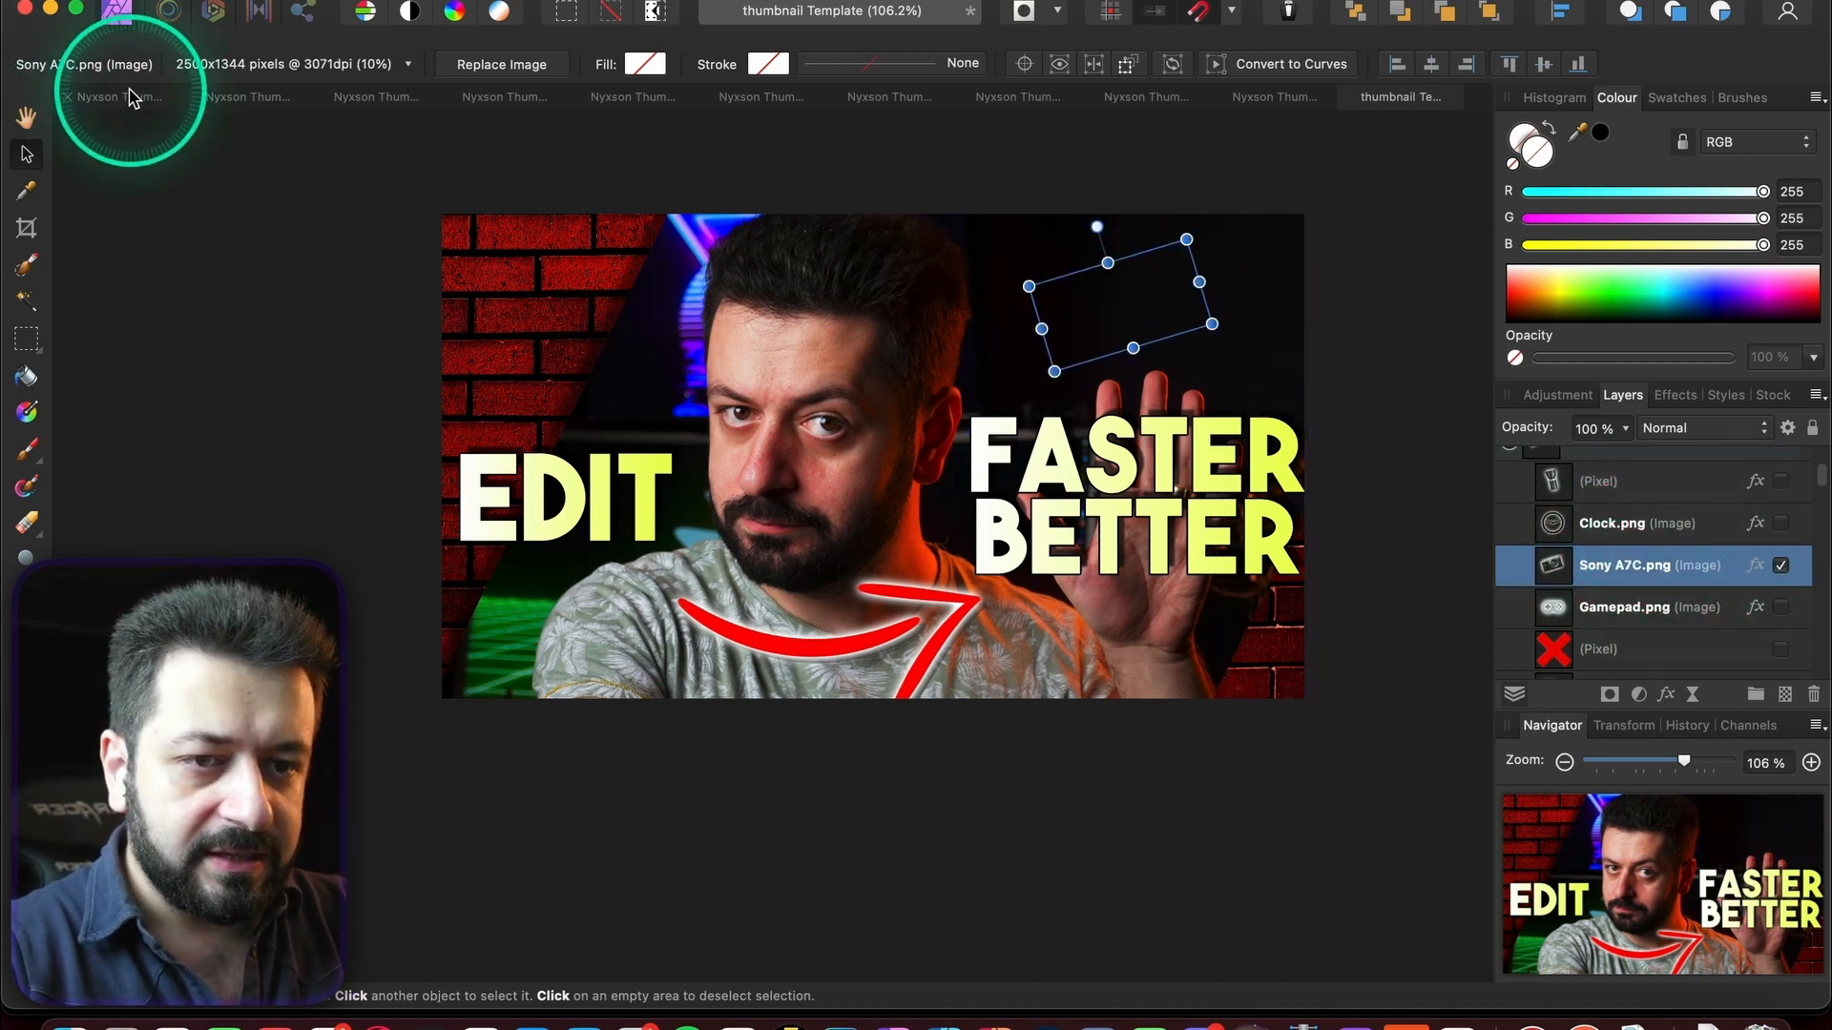
pyautogui.click(119, 96)
pyautogui.press('super+v')
# - Move the camera layer below the title text and place it at the upper left
pyautogui.scroll(3, 639, 381)
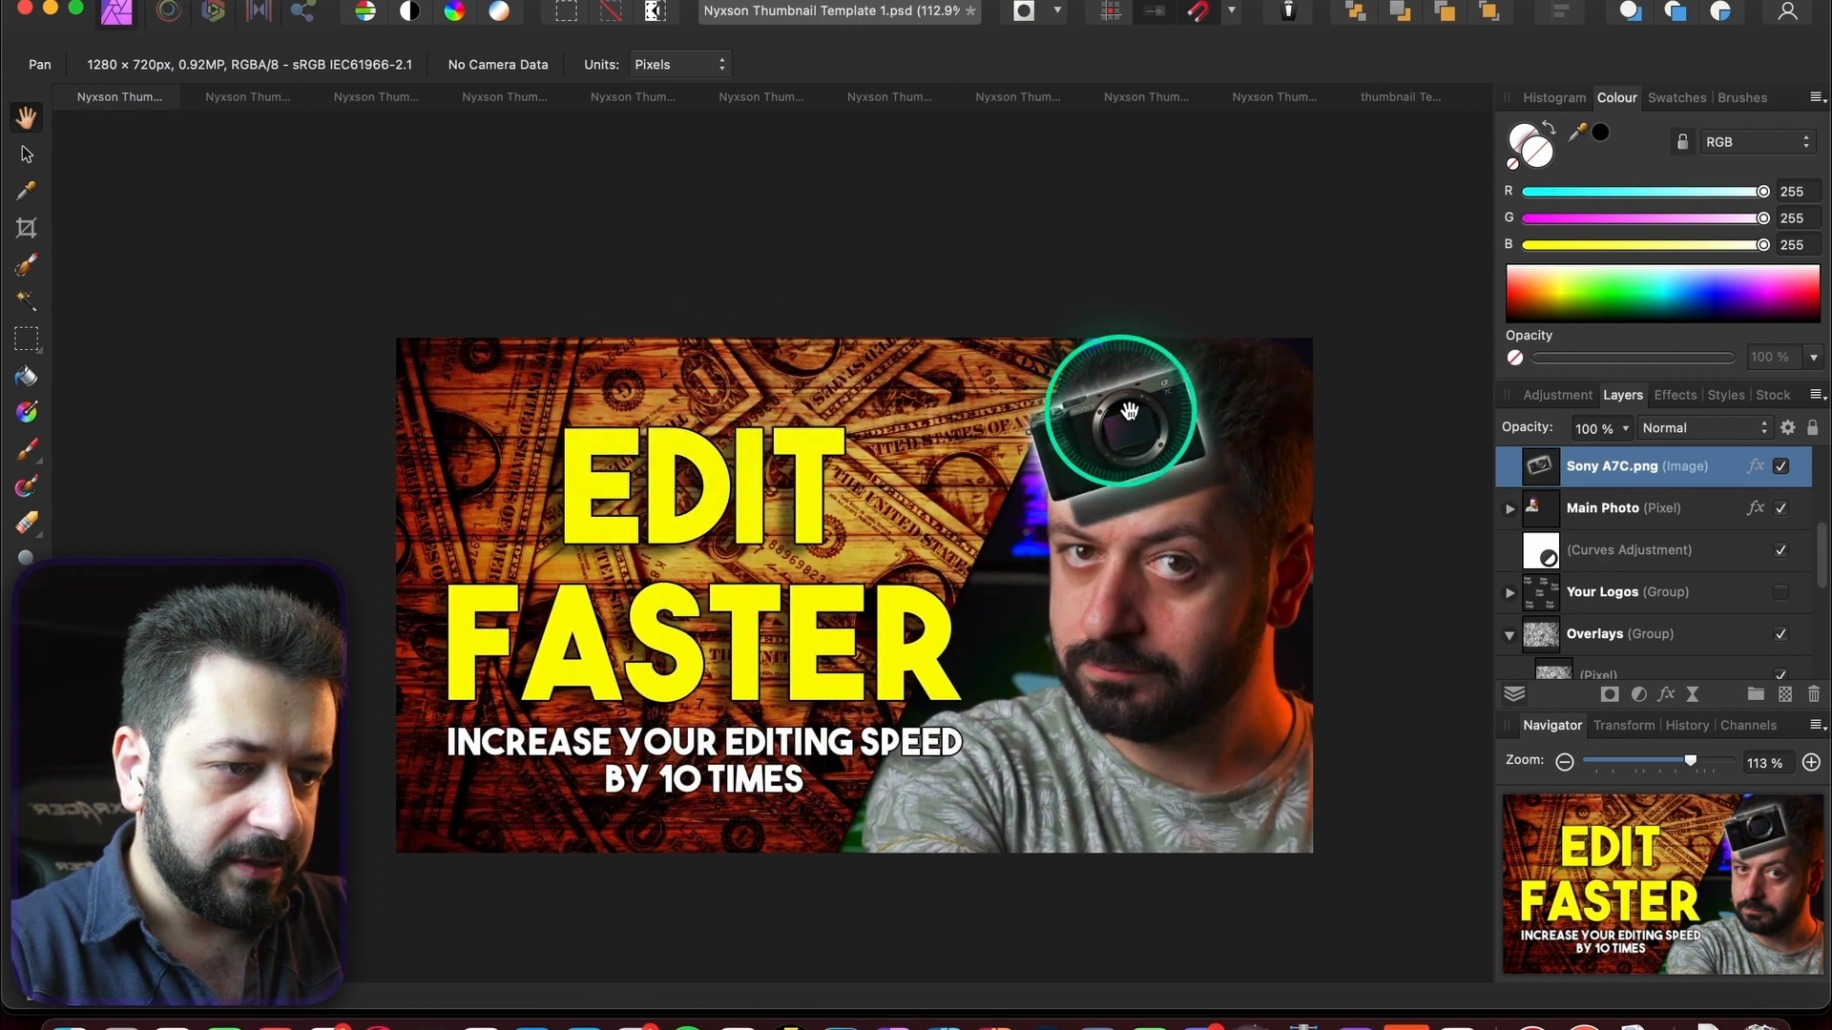
pyautogui.click(27, 154)
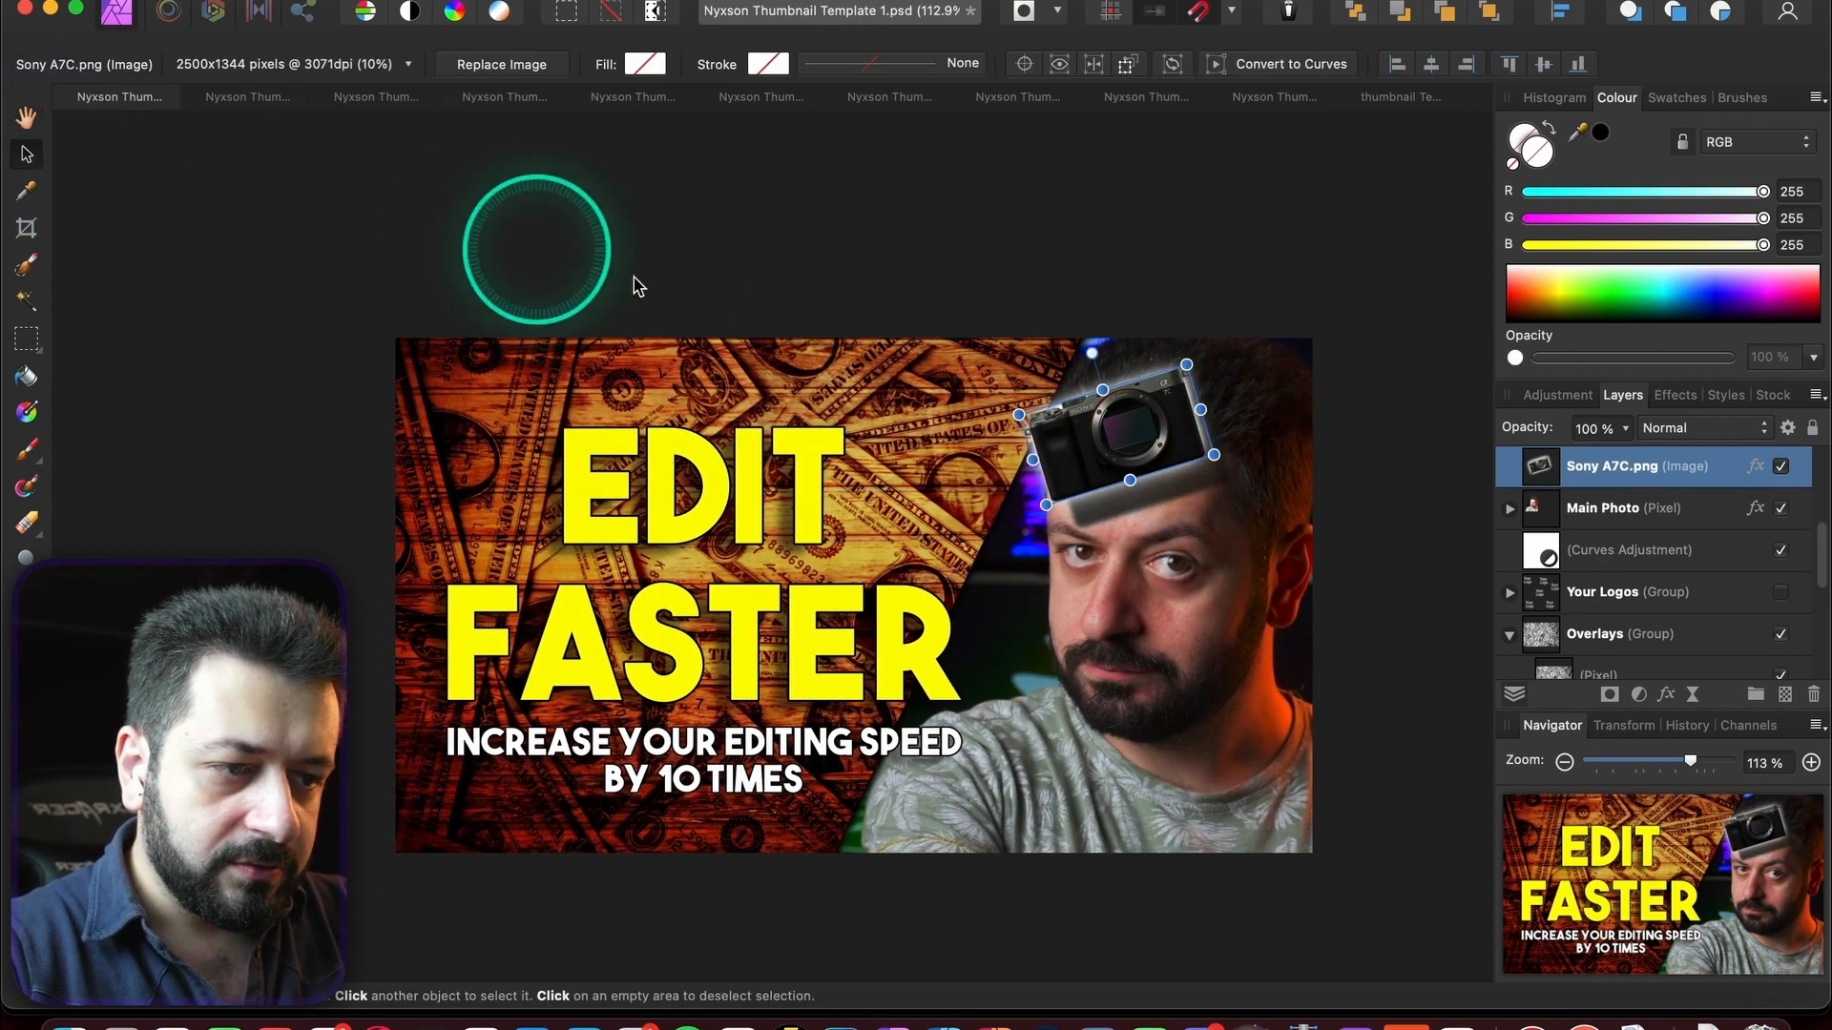
pyautogui.scroll(5, 1631, 563)
pyautogui.scroll(-3, 1627, 574)
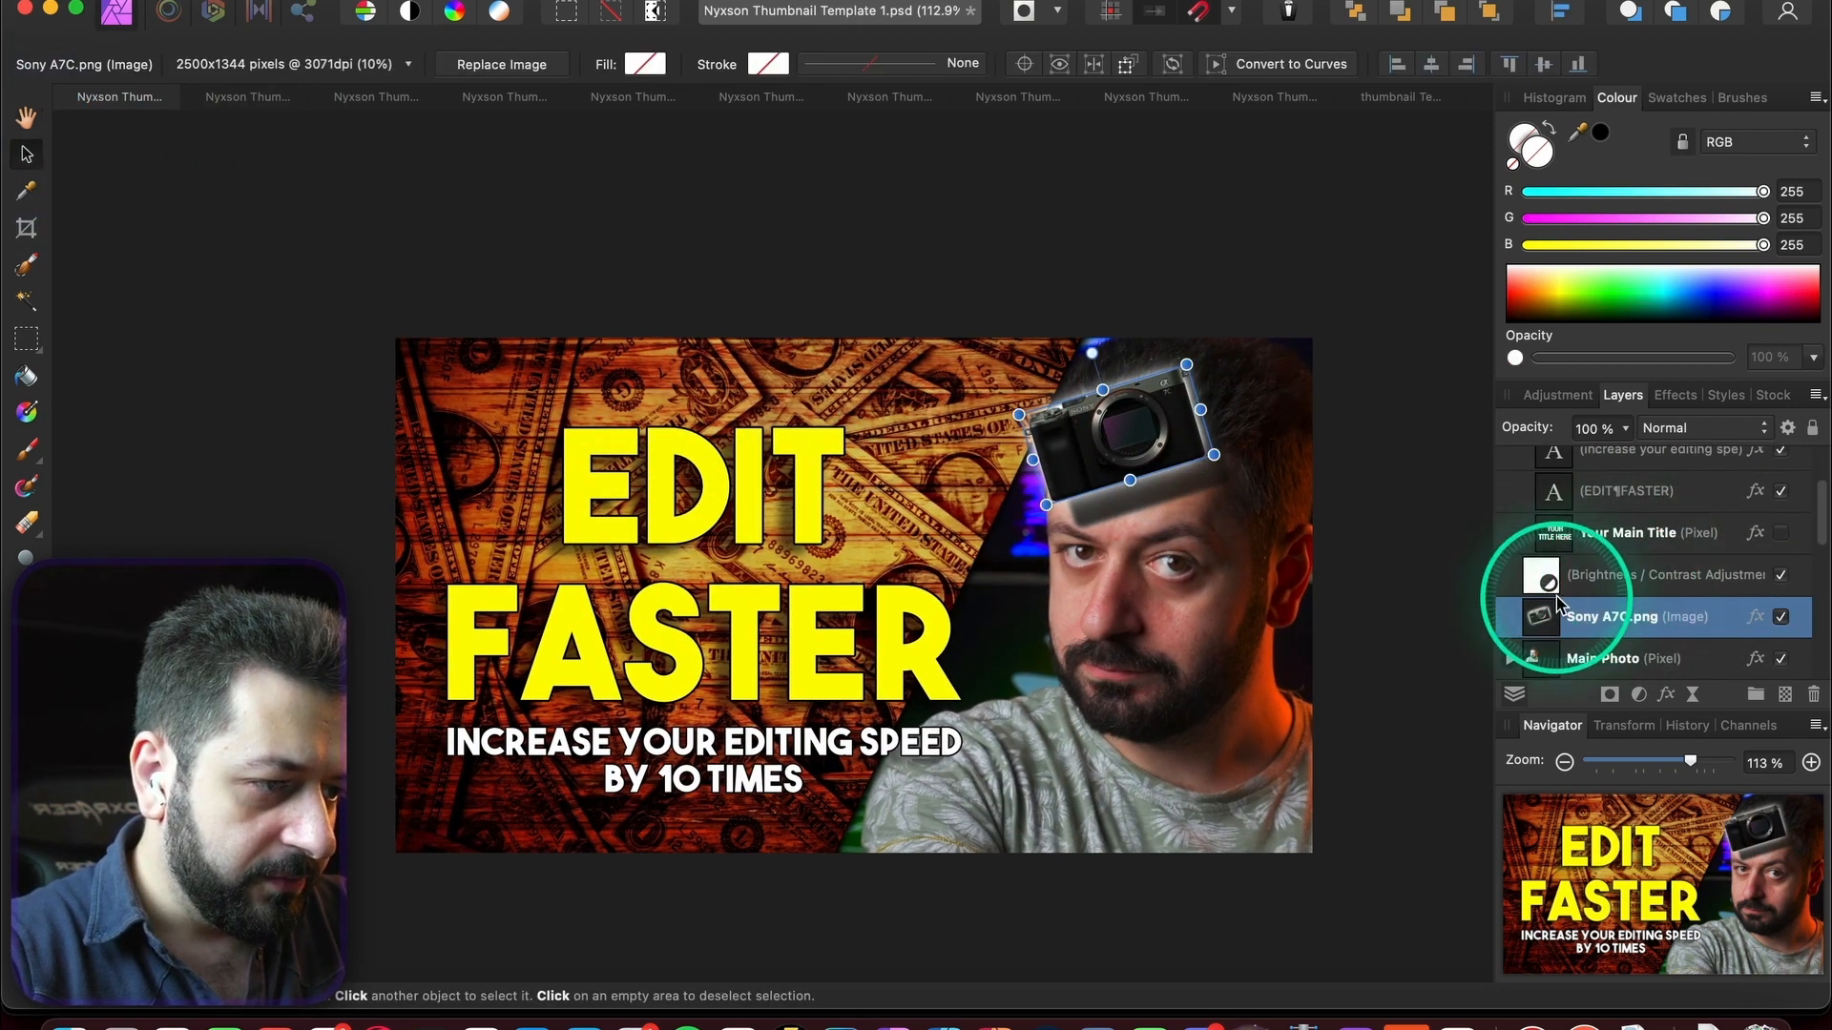
pyautogui.moveTo(1553, 609)
pyautogui.mouseDown()
pyautogui.moveTo(1539, 568)
pyautogui.moveTo(1509, 563)
pyautogui.mouseUp()
pyautogui.moveTo(1118, 465); pyautogui.dragTo(704, 452)
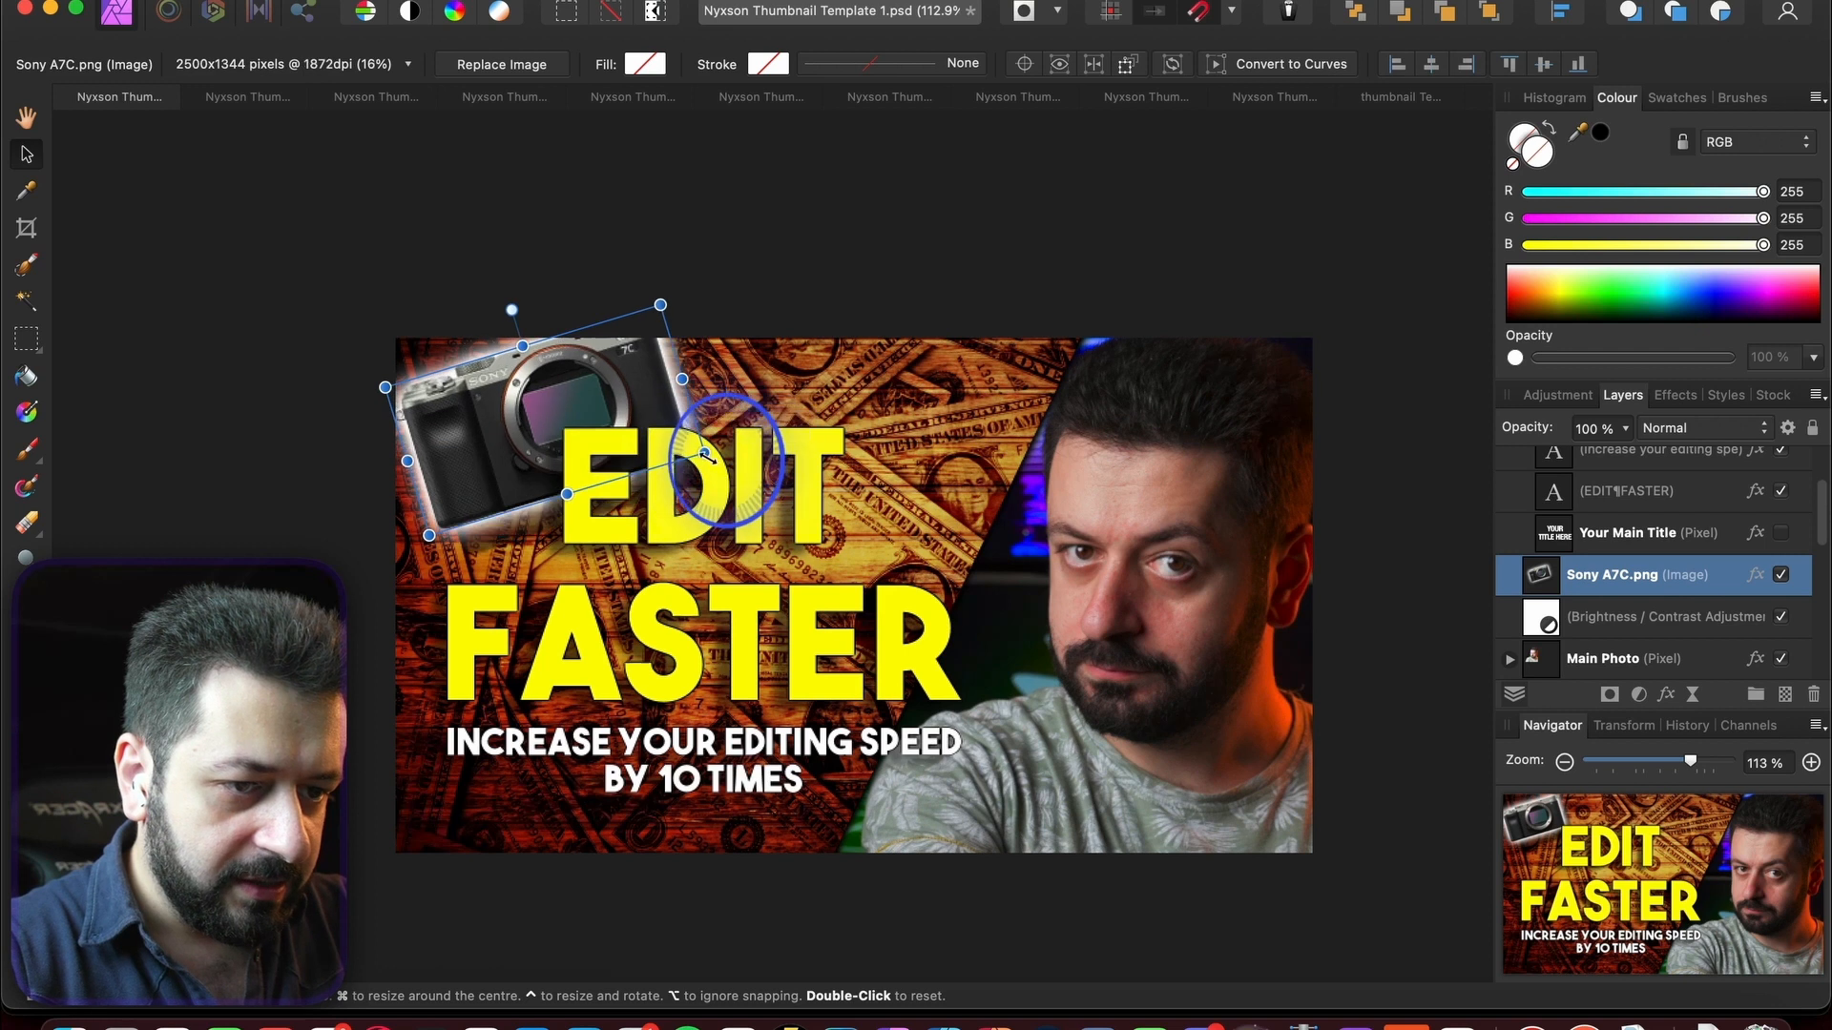
pyautogui.moveTo(496, 446); pyautogui.dragTo(506, 495)
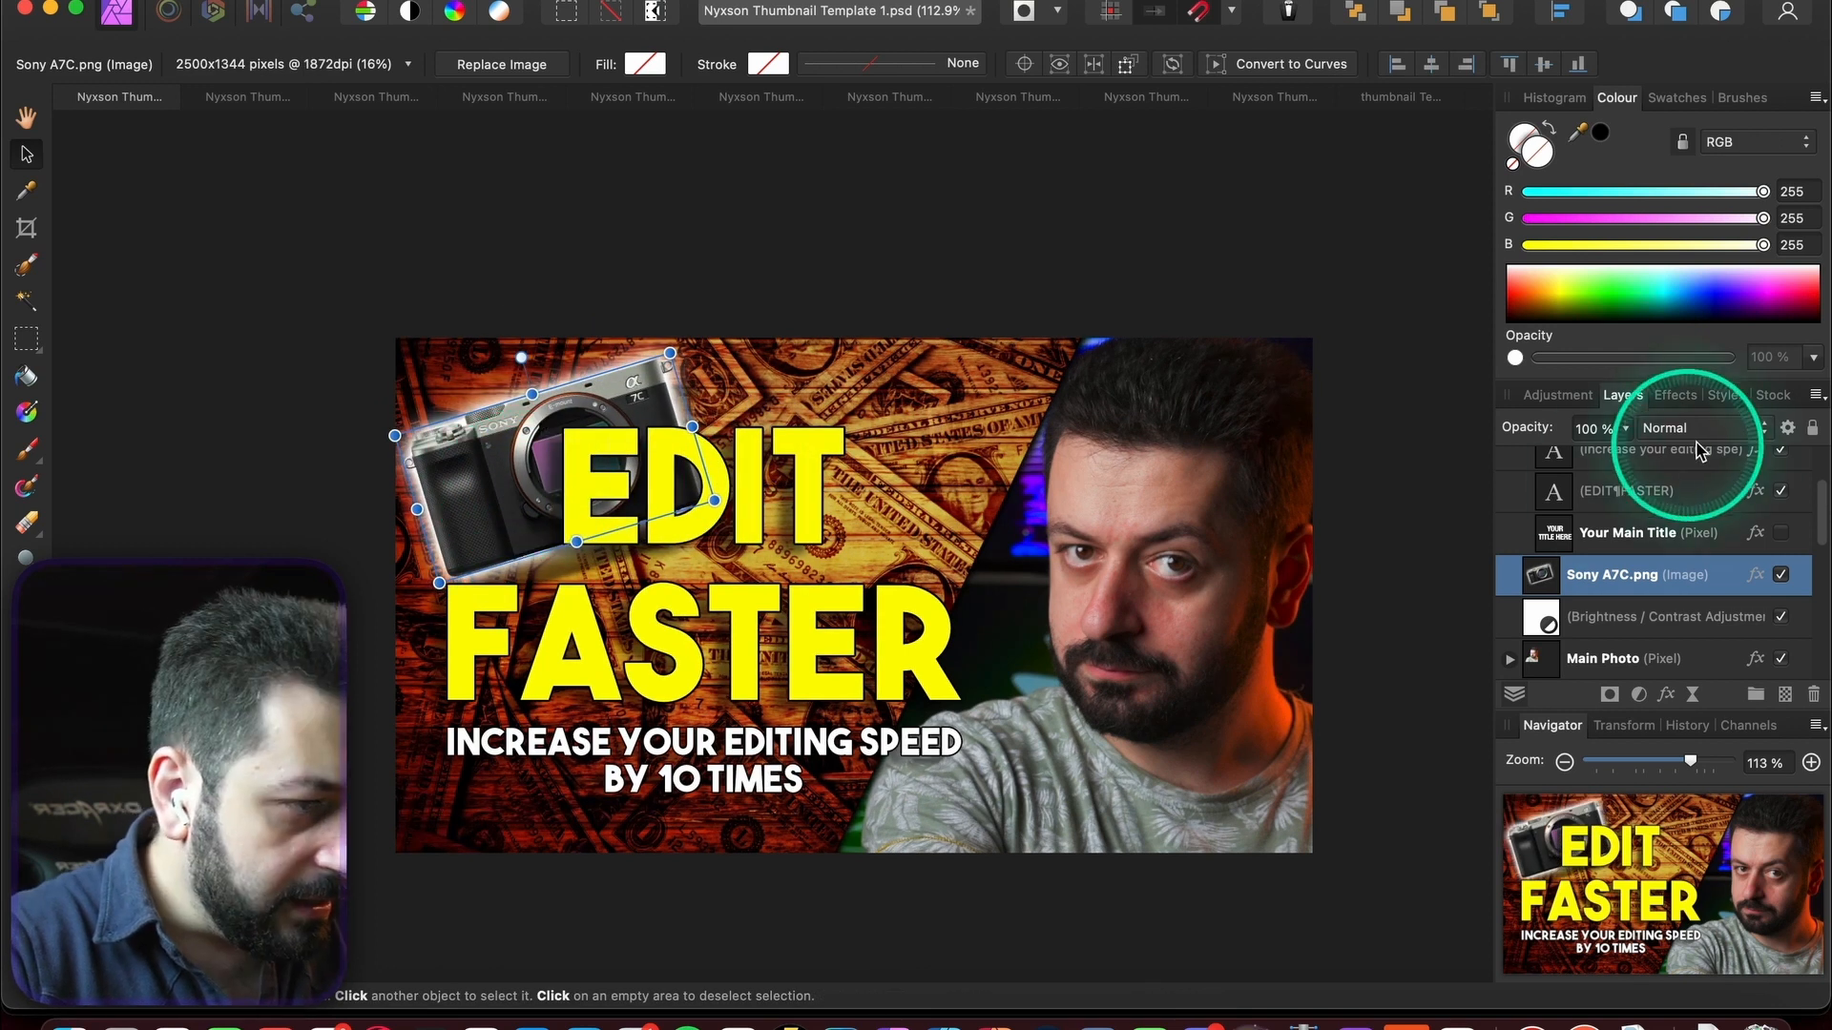
# - Set the camera image to Screen blend and enlarge it behind the EDIT FASTER title
pyautogui.click(1703, 428)
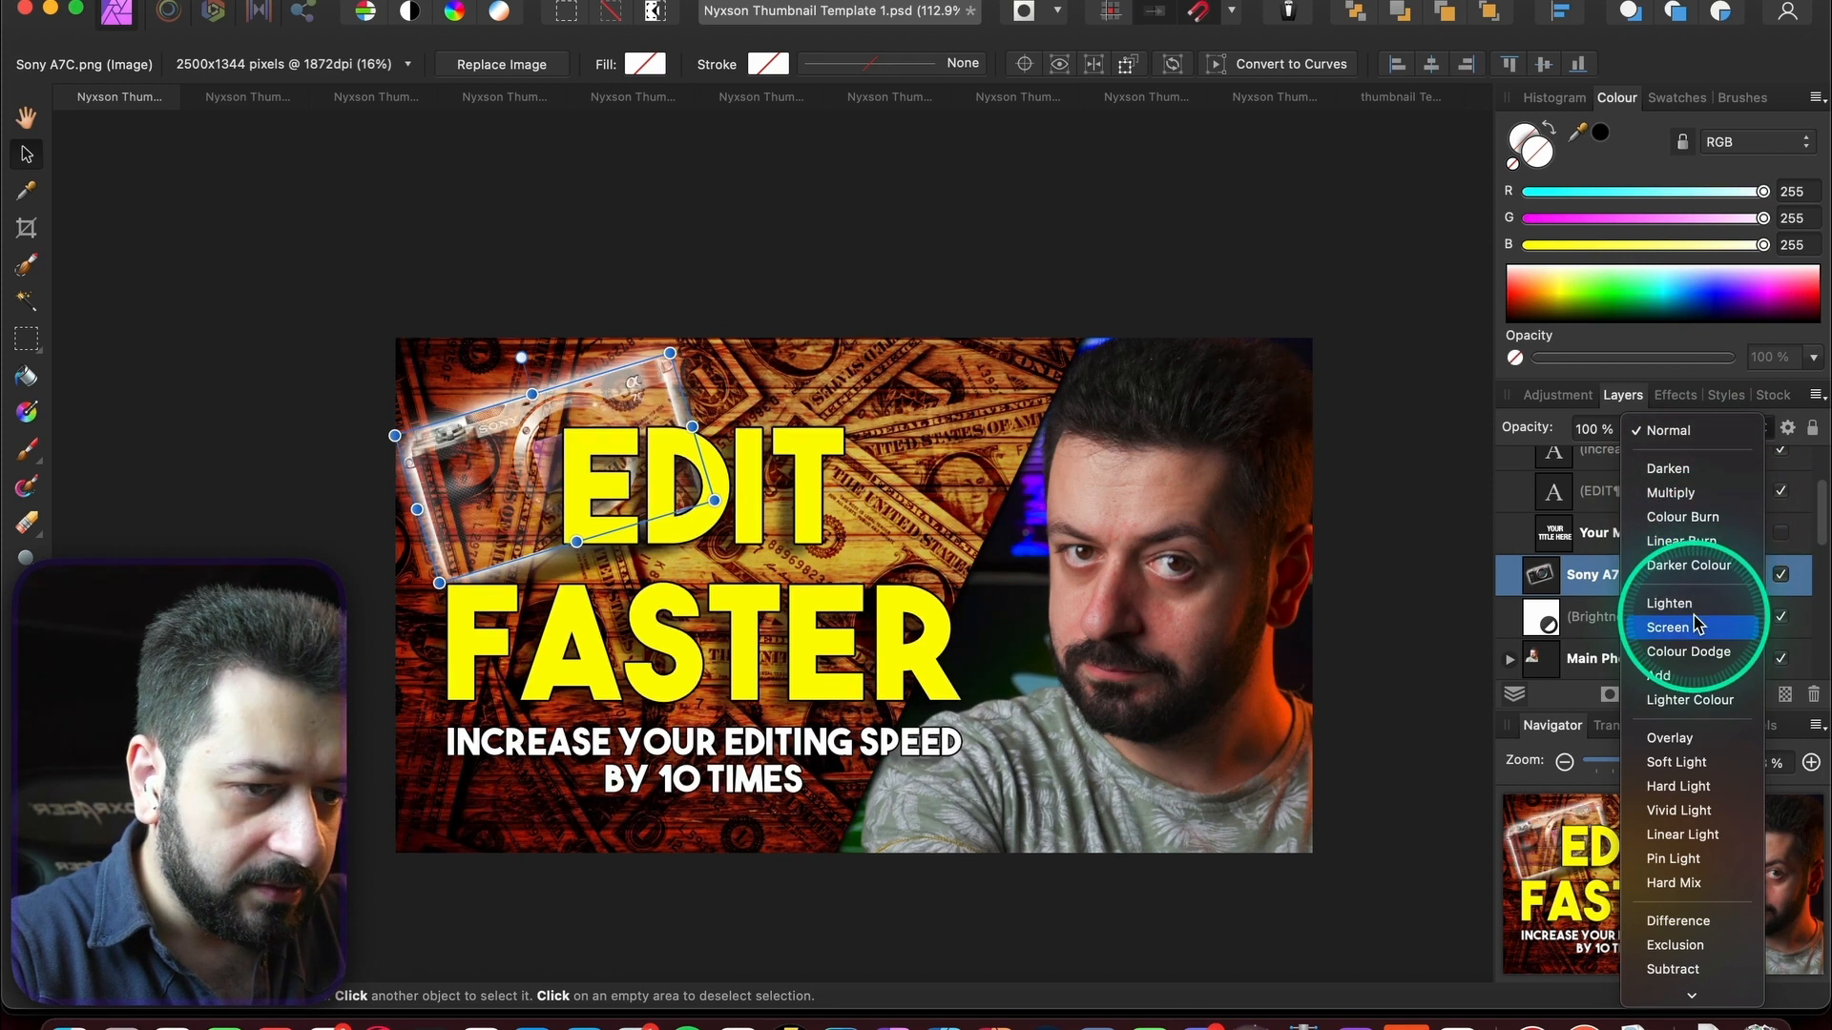
pyautogui.click(1668, 627)
pyautogui.moveTo(470, 511); pyautogui.dragTo(641, 551)
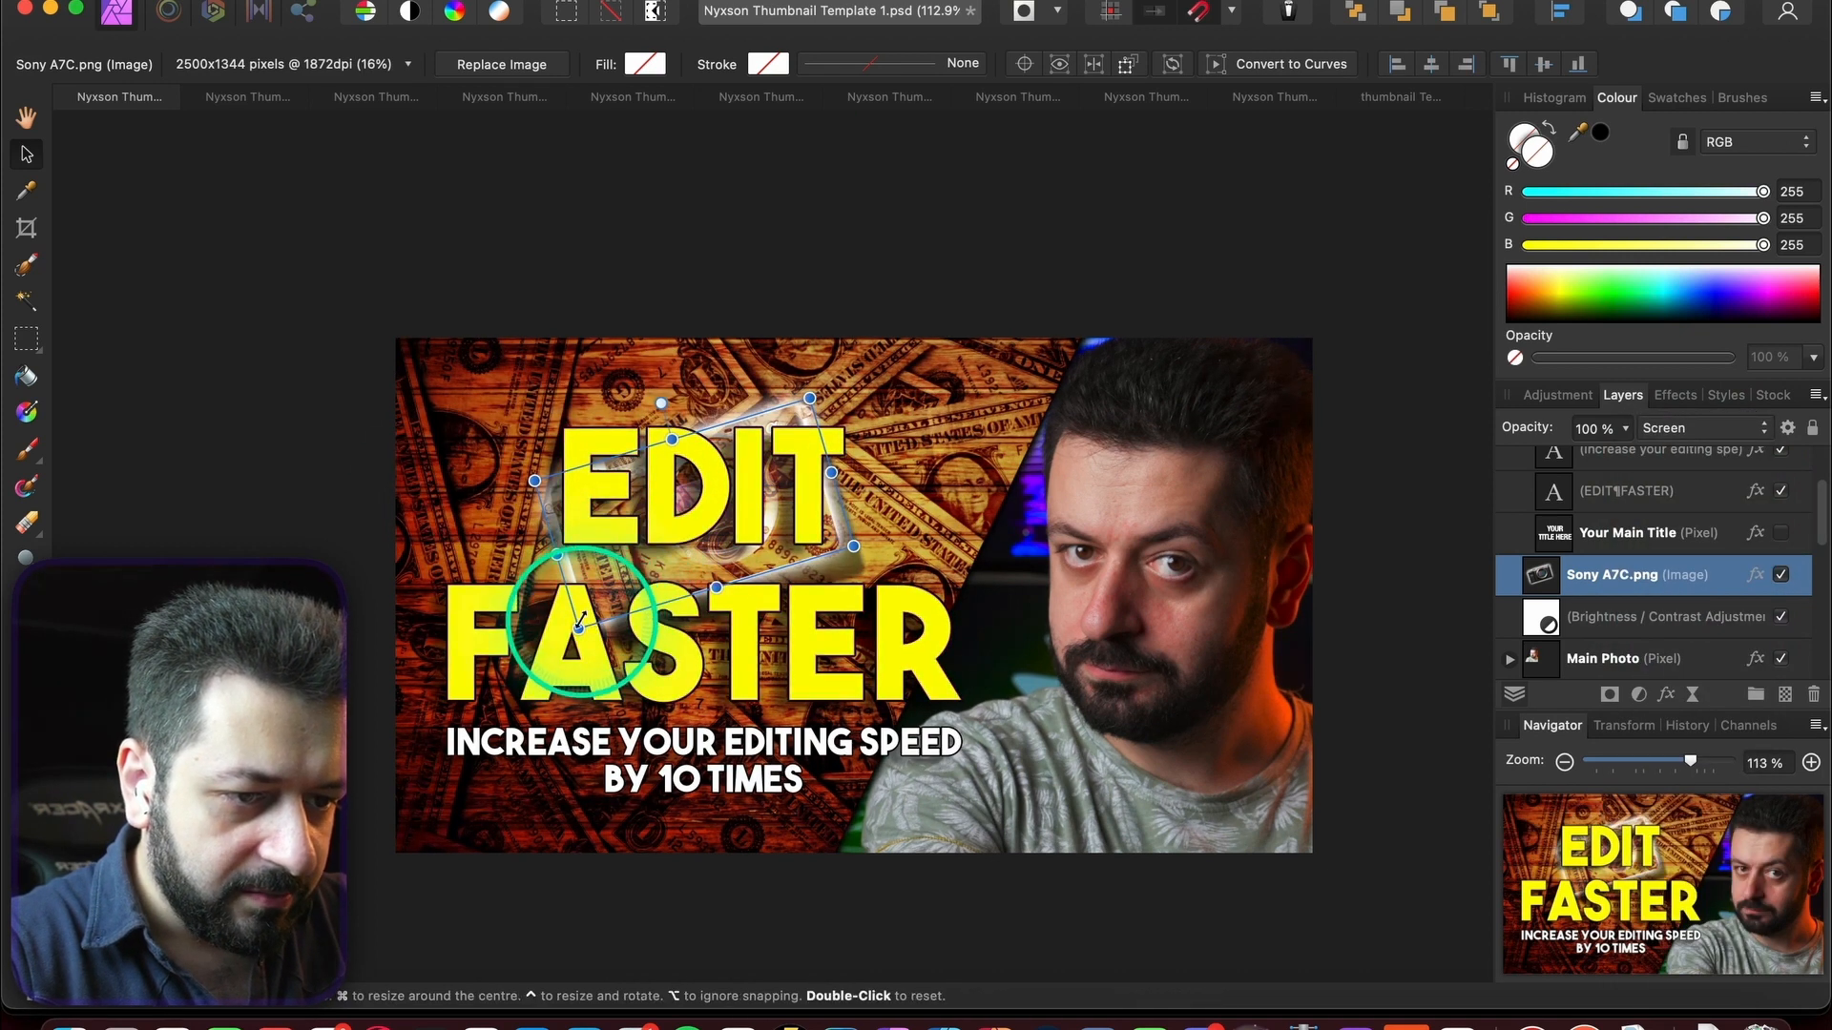
pyautogui.moveTo(579, 629); pyautogui.dragTo(512, 699)
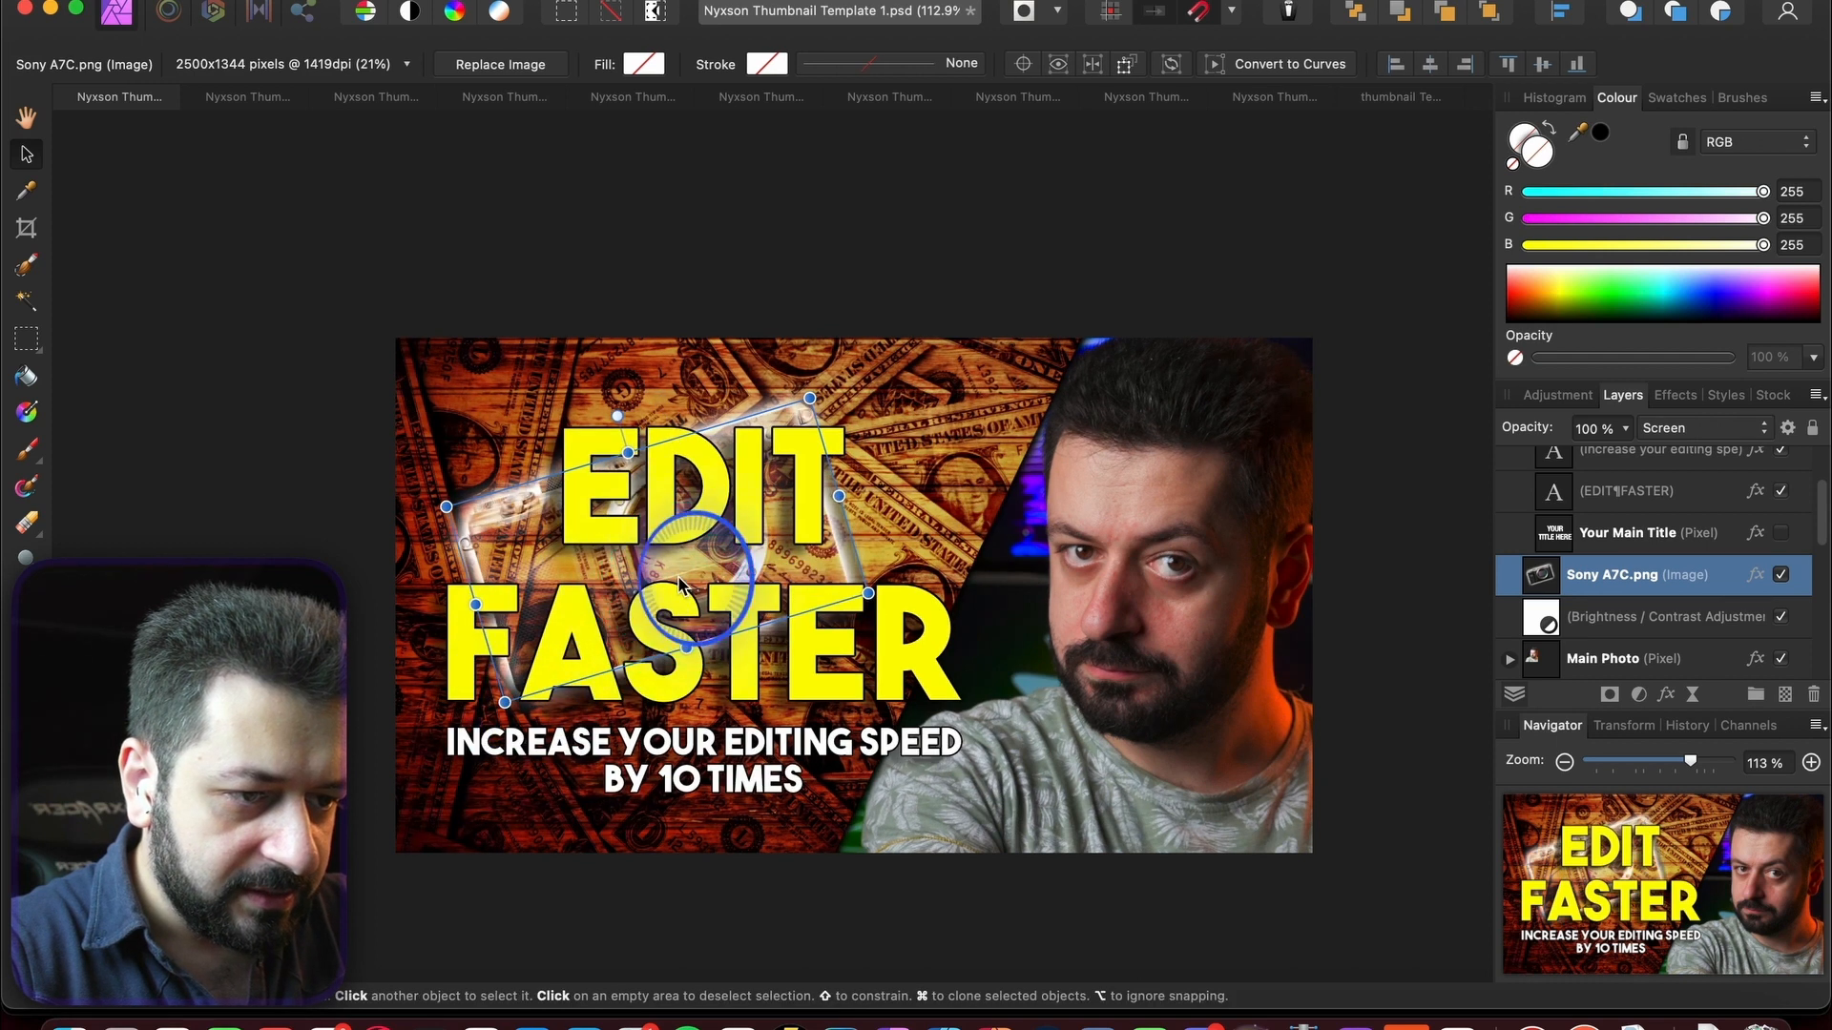
pyautogui.moveTo(679, 584); pyautogui.dragTo(700, 614)
pyautogui.moveTo(826, 420); pyautogui.dragTo(872, 372)
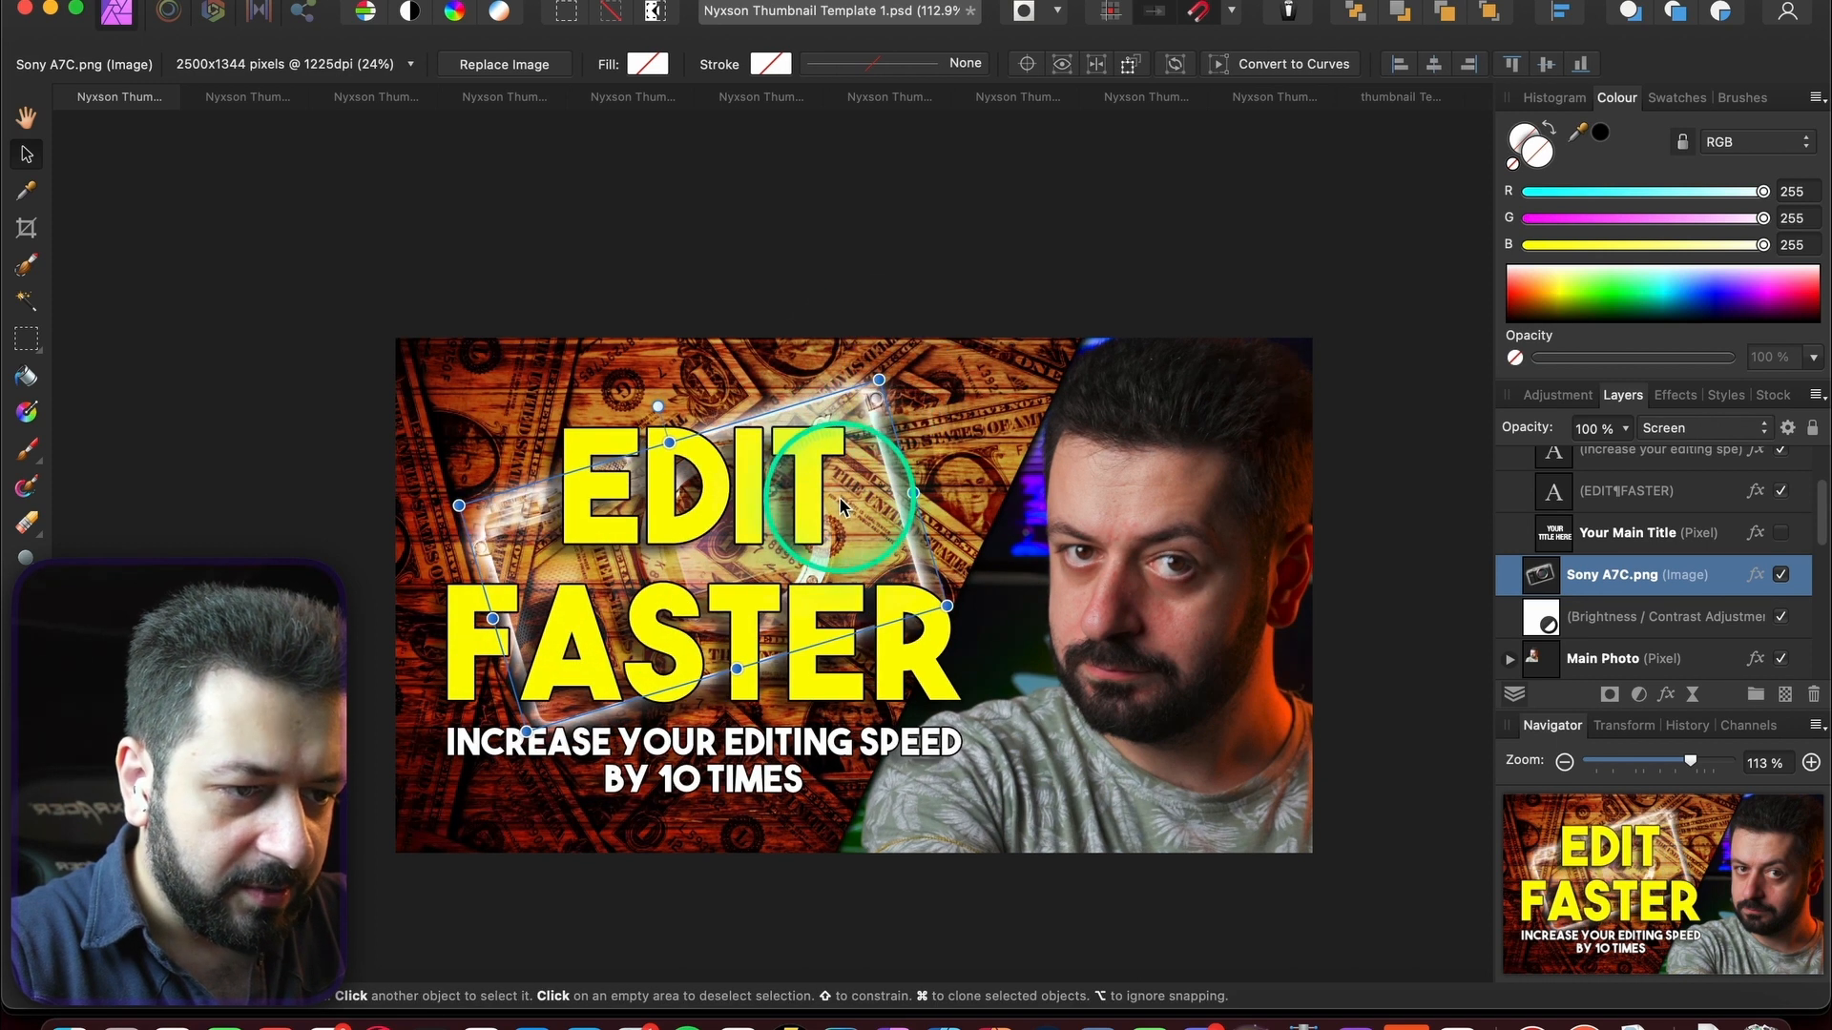
pyautogui.moveTo(842, 529); pyautogui.dragTo(819, 537)
pyautogui.click(254, 288)
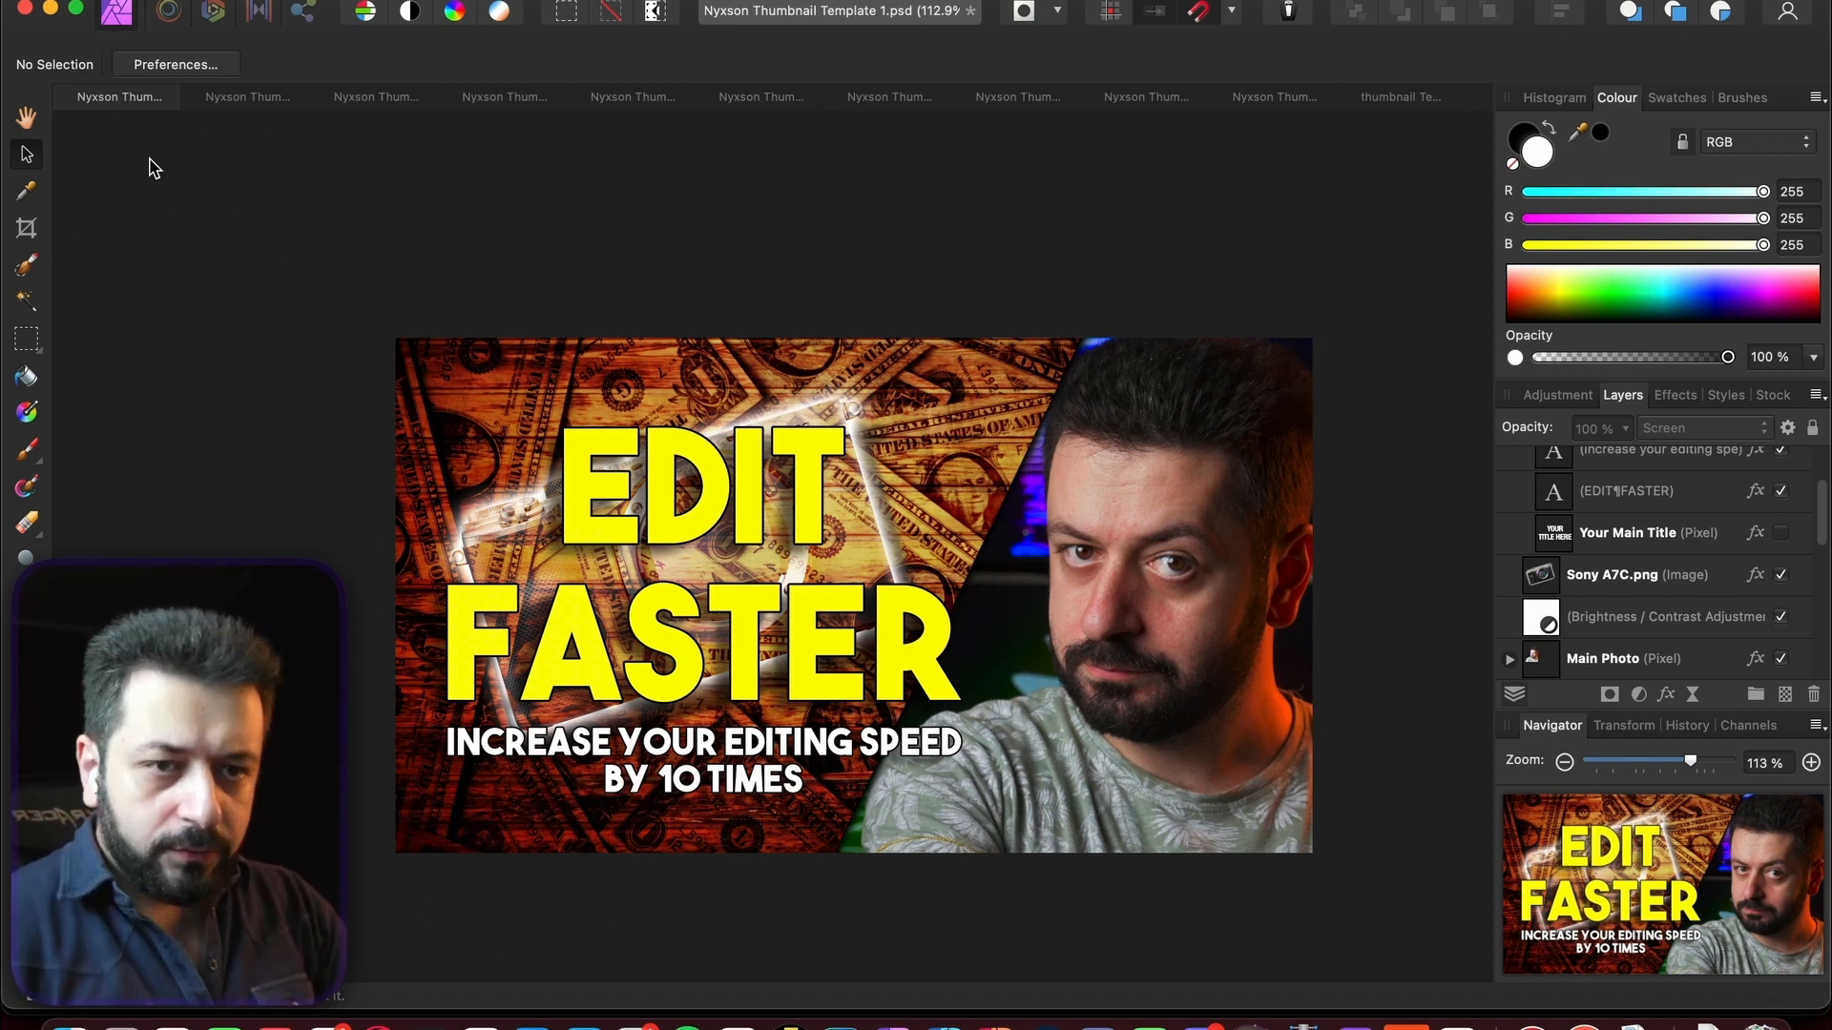
# - Look over the pineapple YOUR TITLE and TRUE STORY templates
pyautogui.click(498, 95)
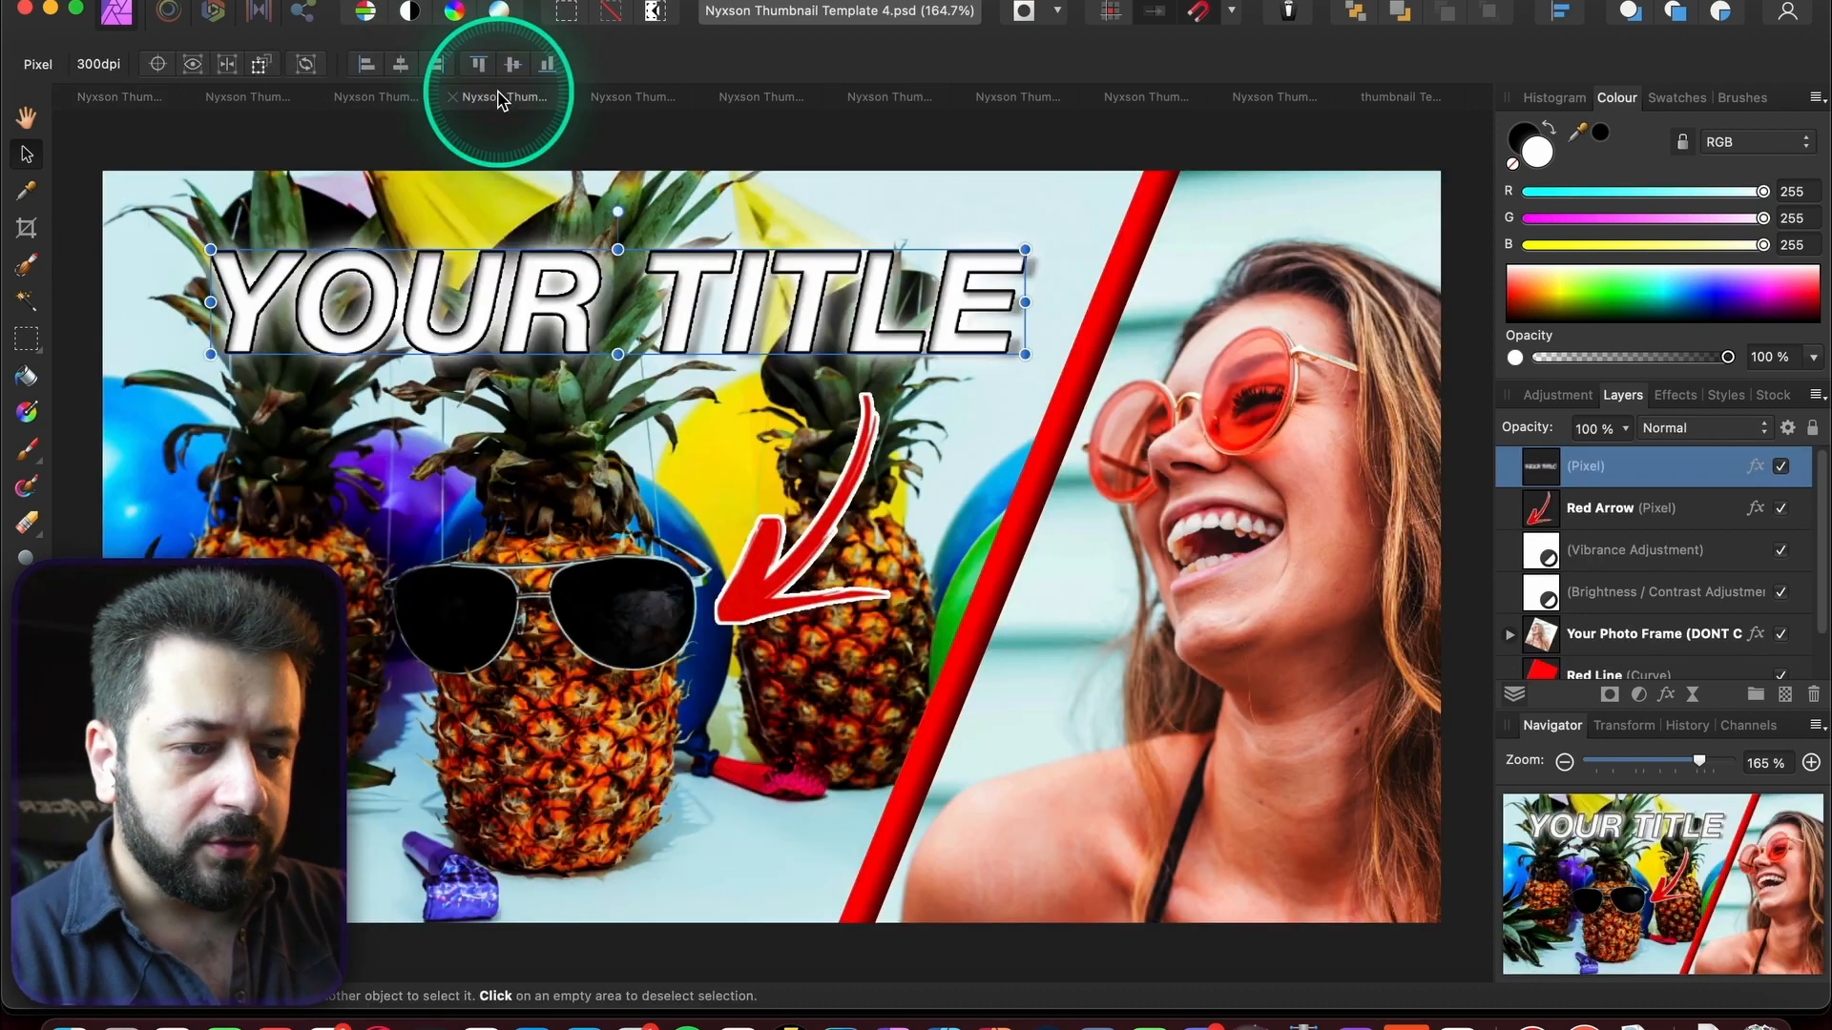
pyautogui.click(399, 105)
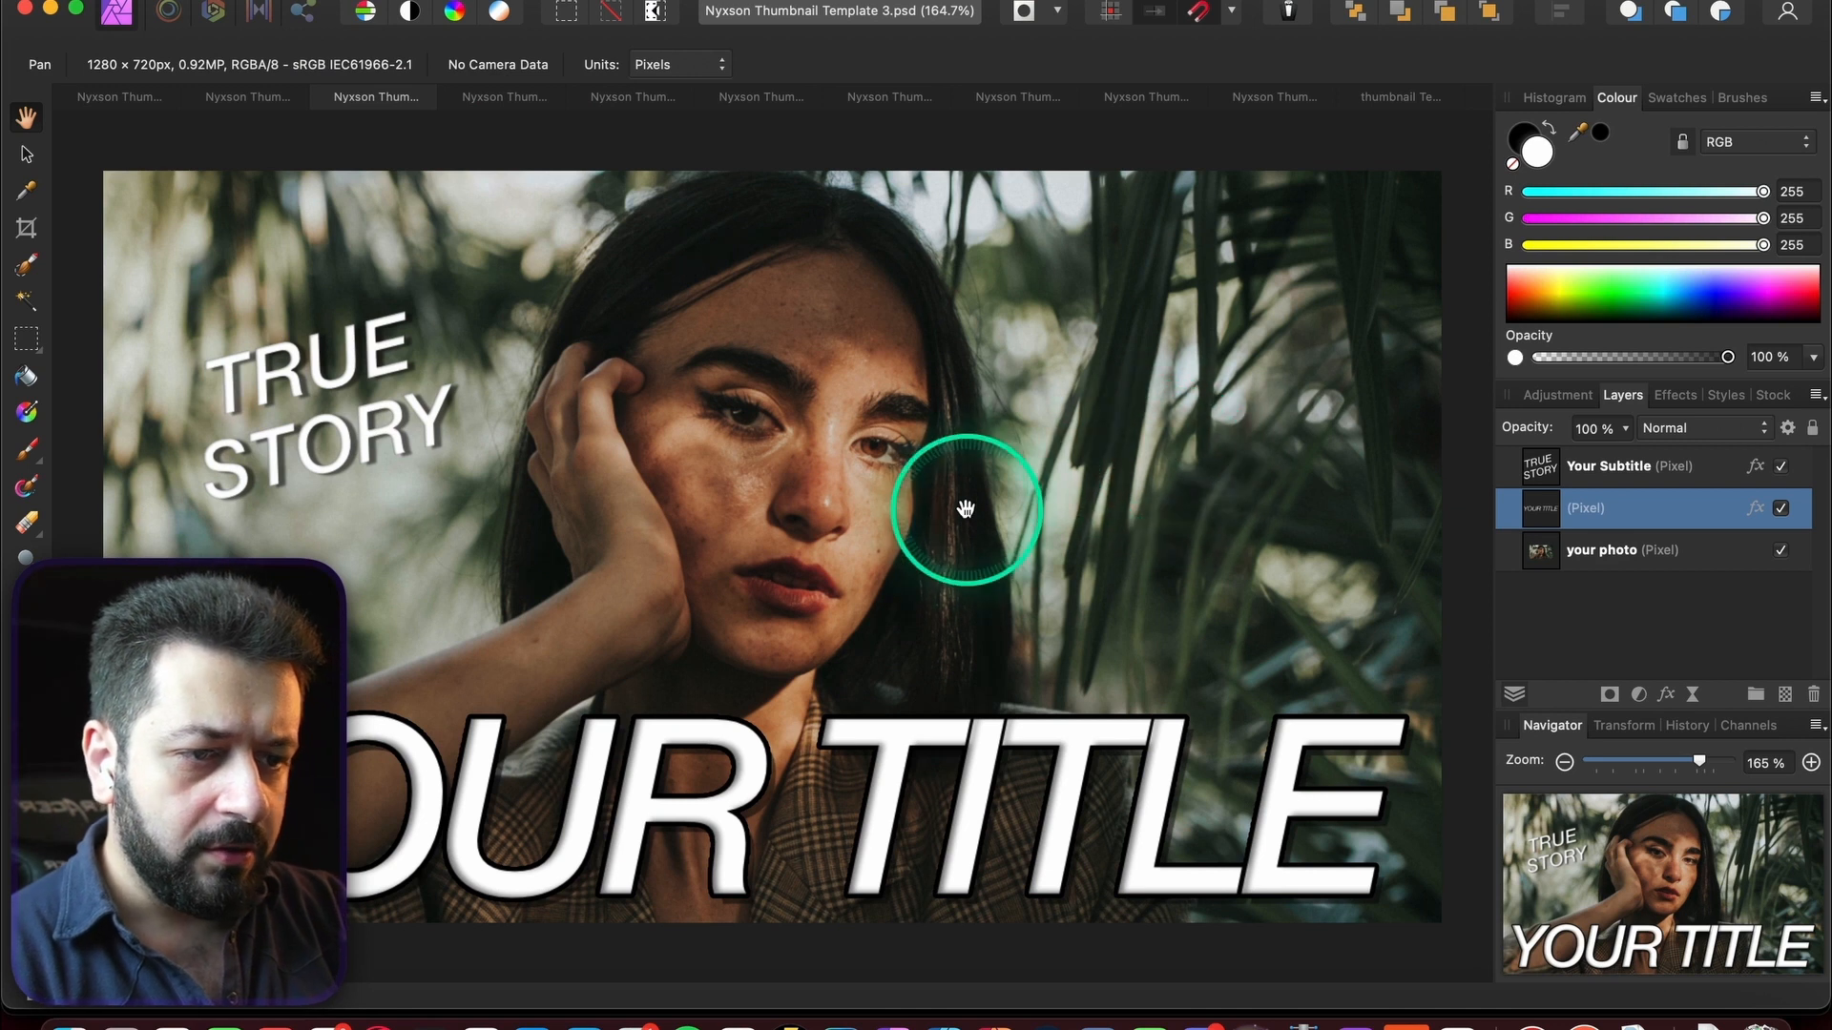
pyautogui.scroll(-3, 964, 507)
pyautogui.moveTo(963, 510); pyautogui.dragTo(1038, 456)
# - Select the DSC02473 photo inside Template 1's Main Photo group, then go to Template 3
pyautogui.click(131, 108)
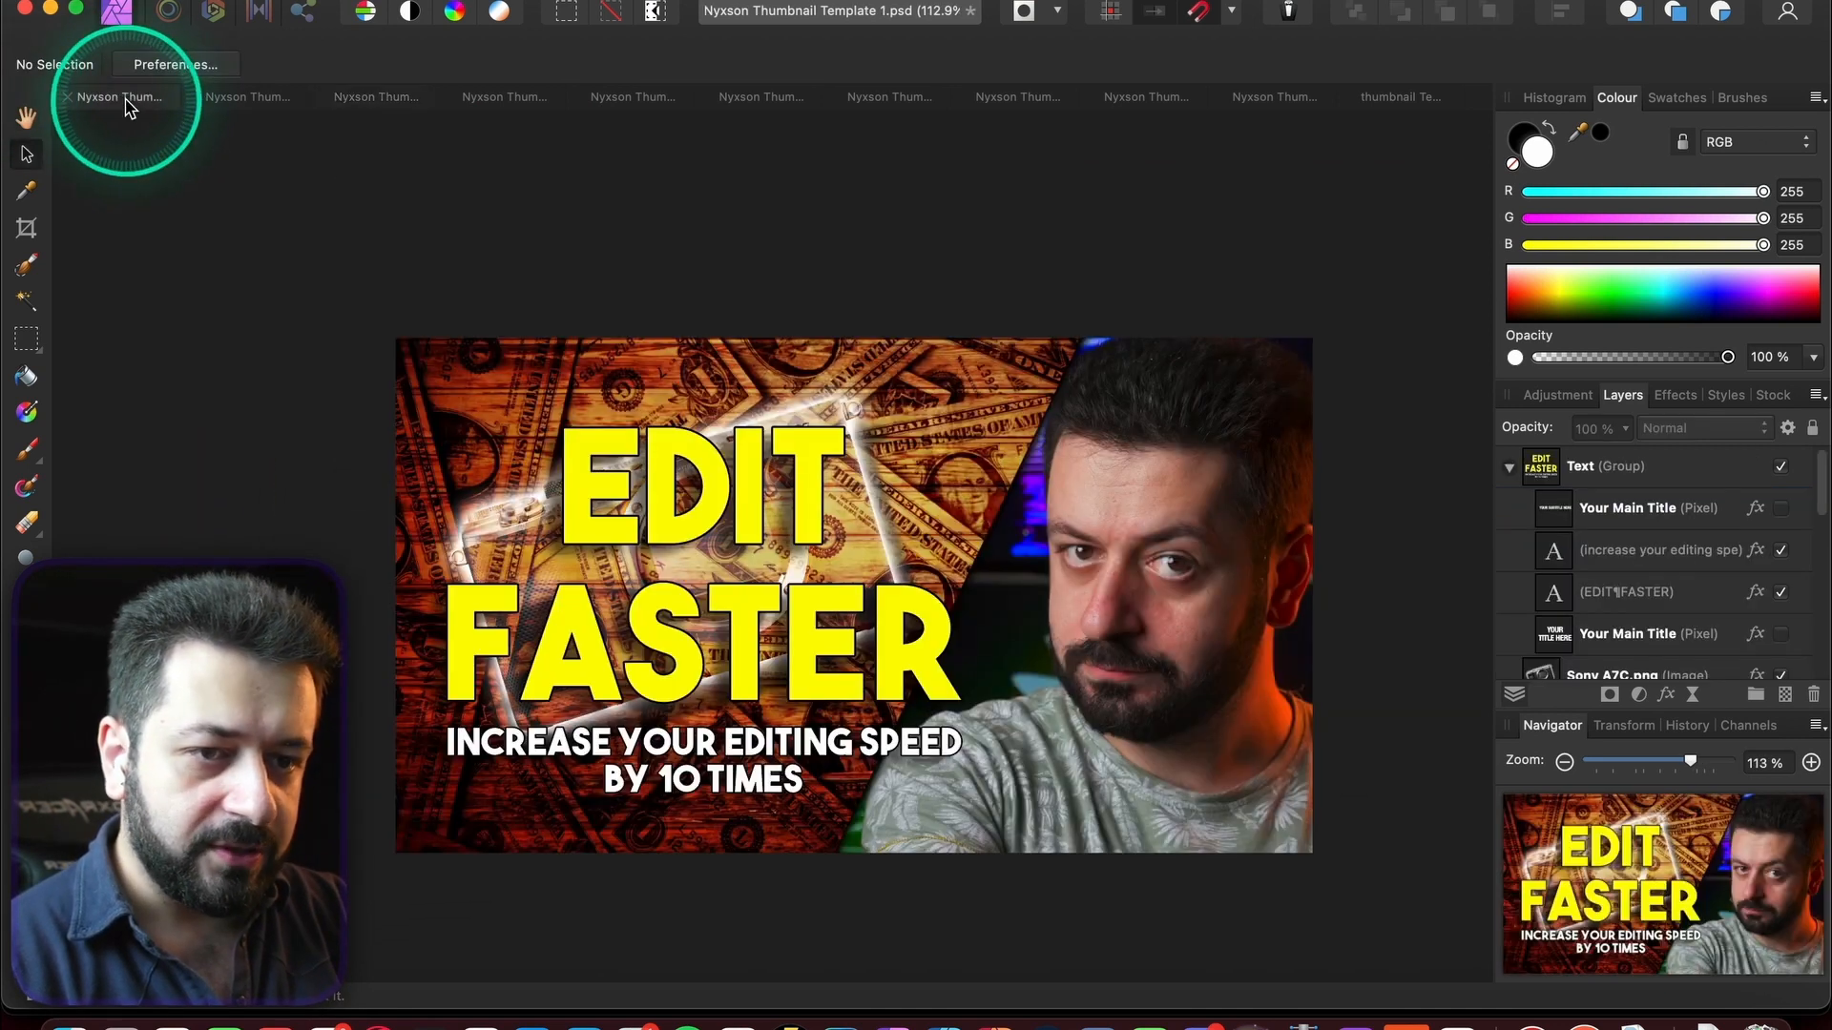
pyautogui.press('v')
pyautogui.click(1202, 563)
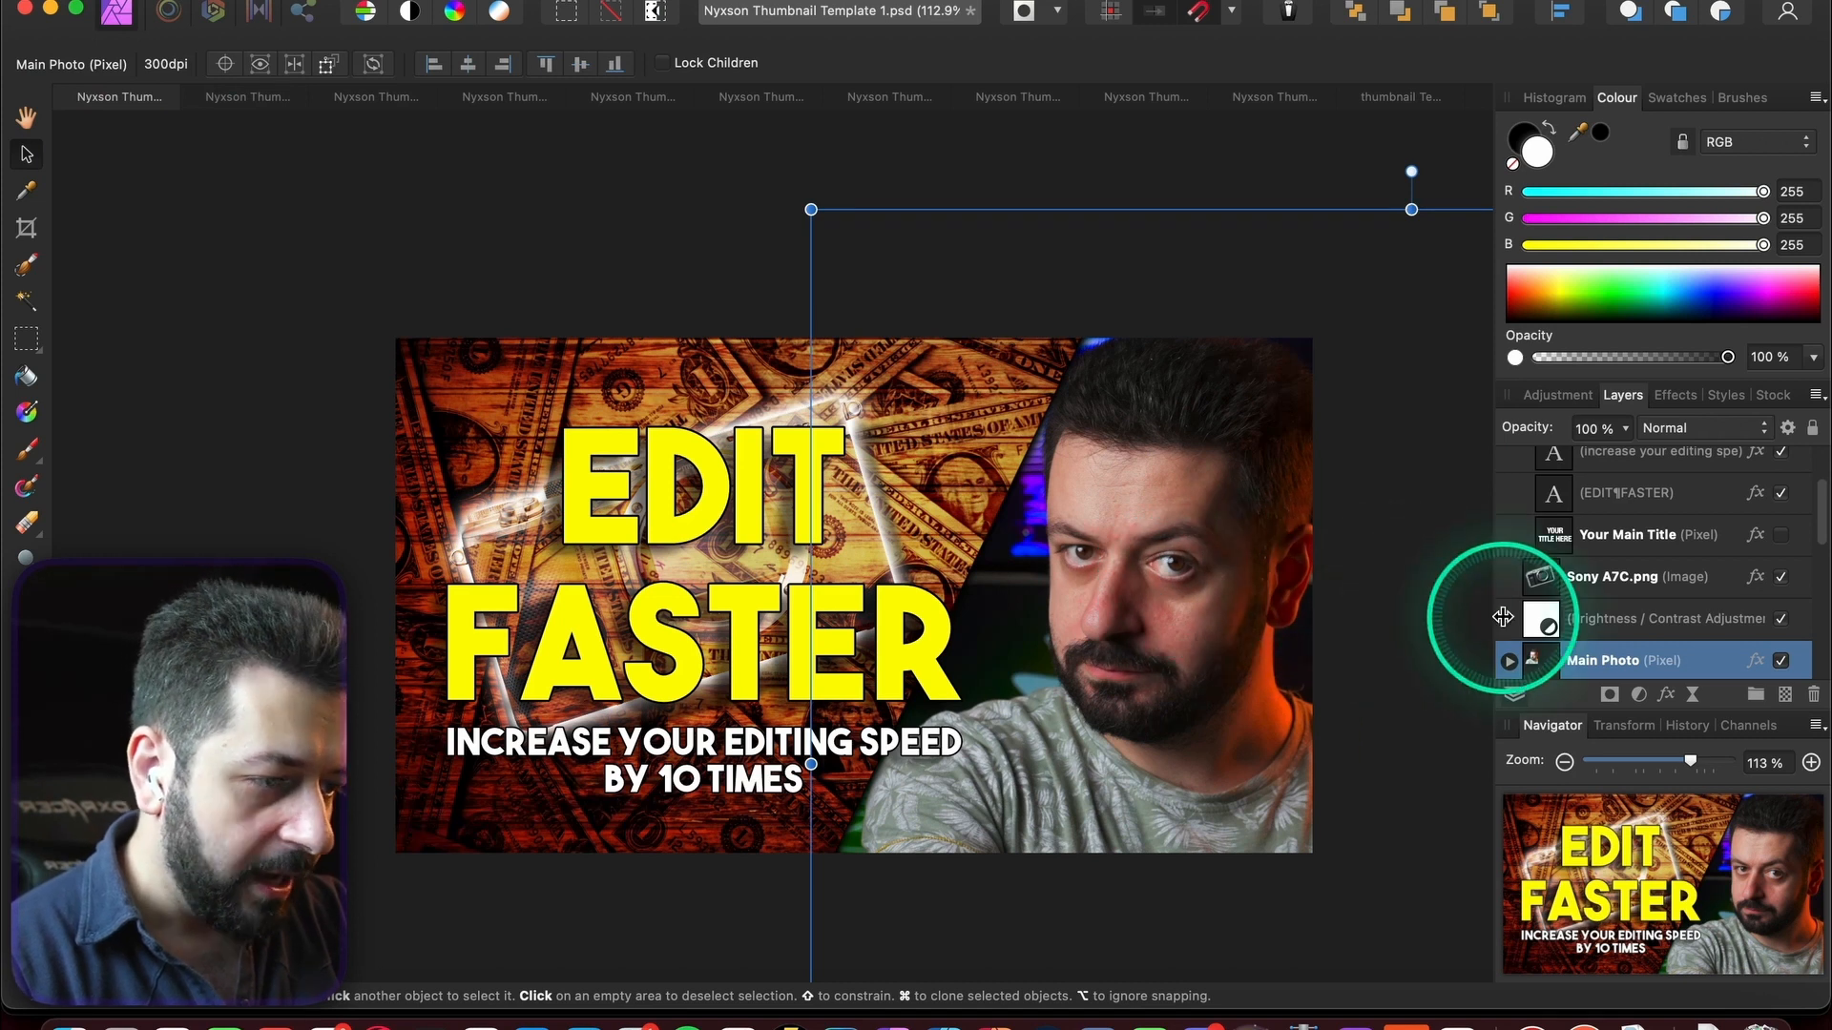
pyautogui.scroll(-3, 1612, 611)
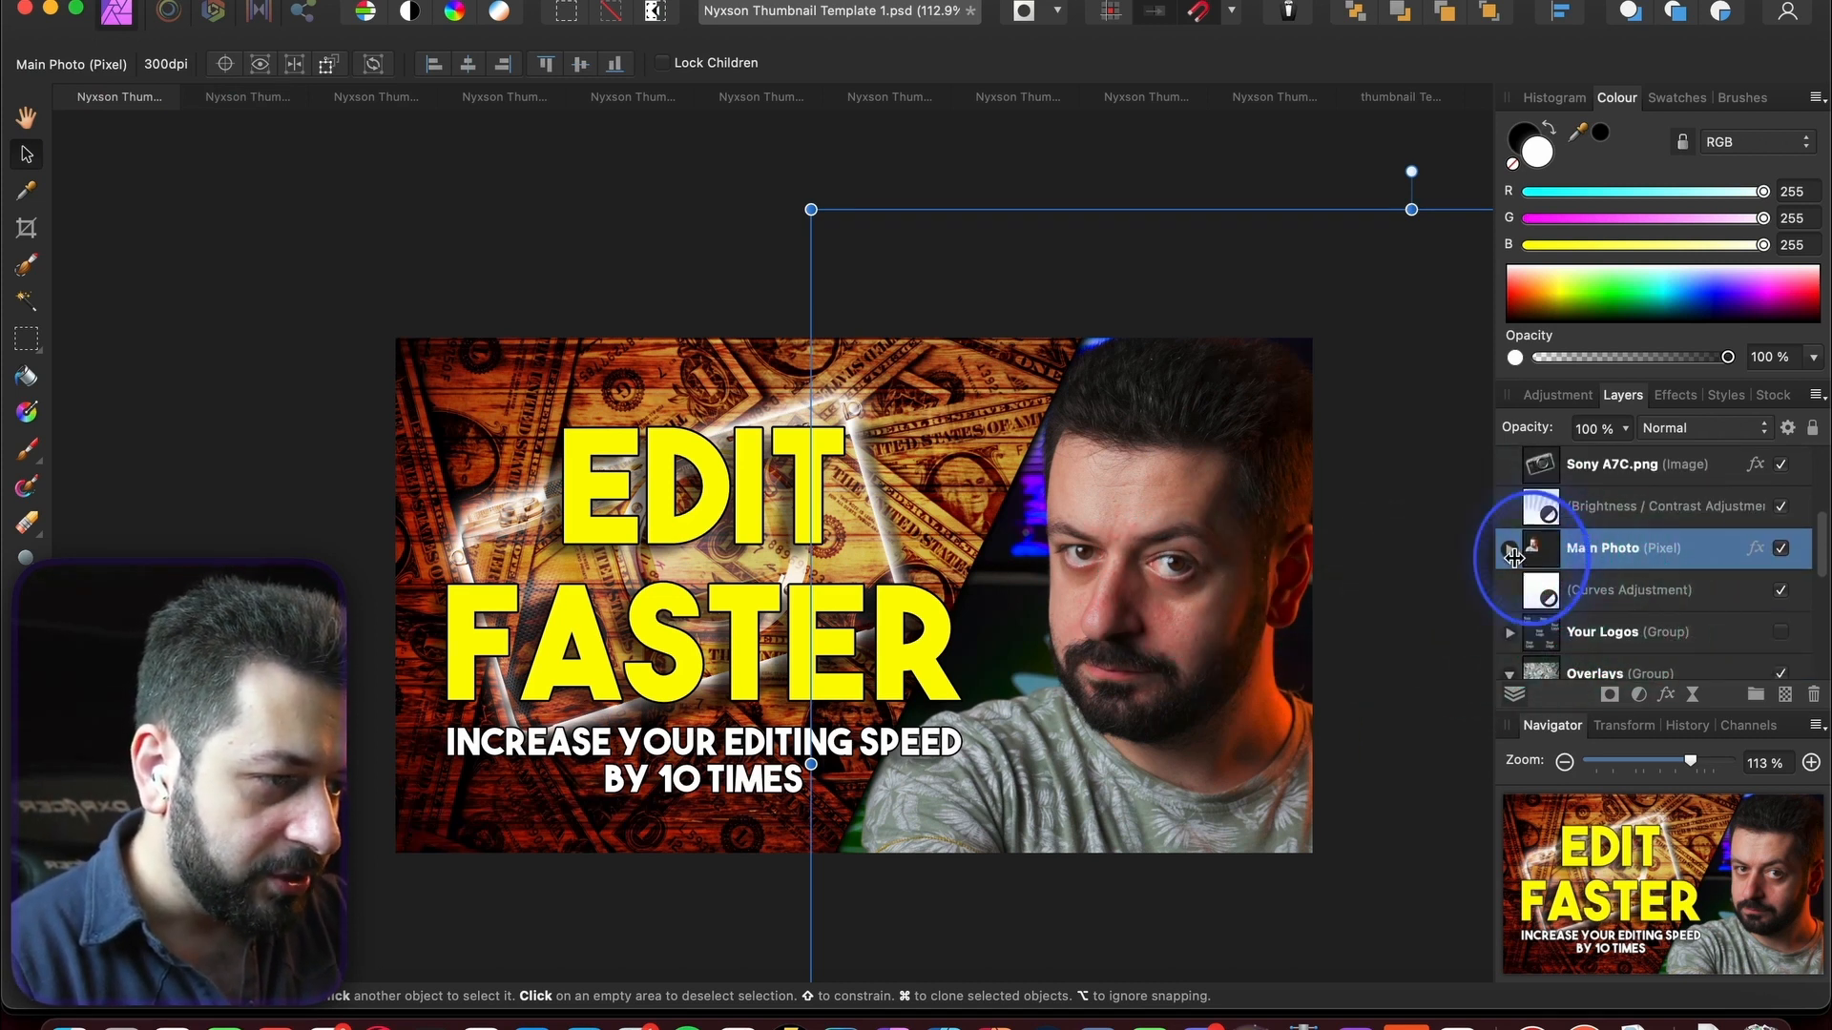
pyautogui.click(1510, 552)
pyautogui.click(1653, 620)
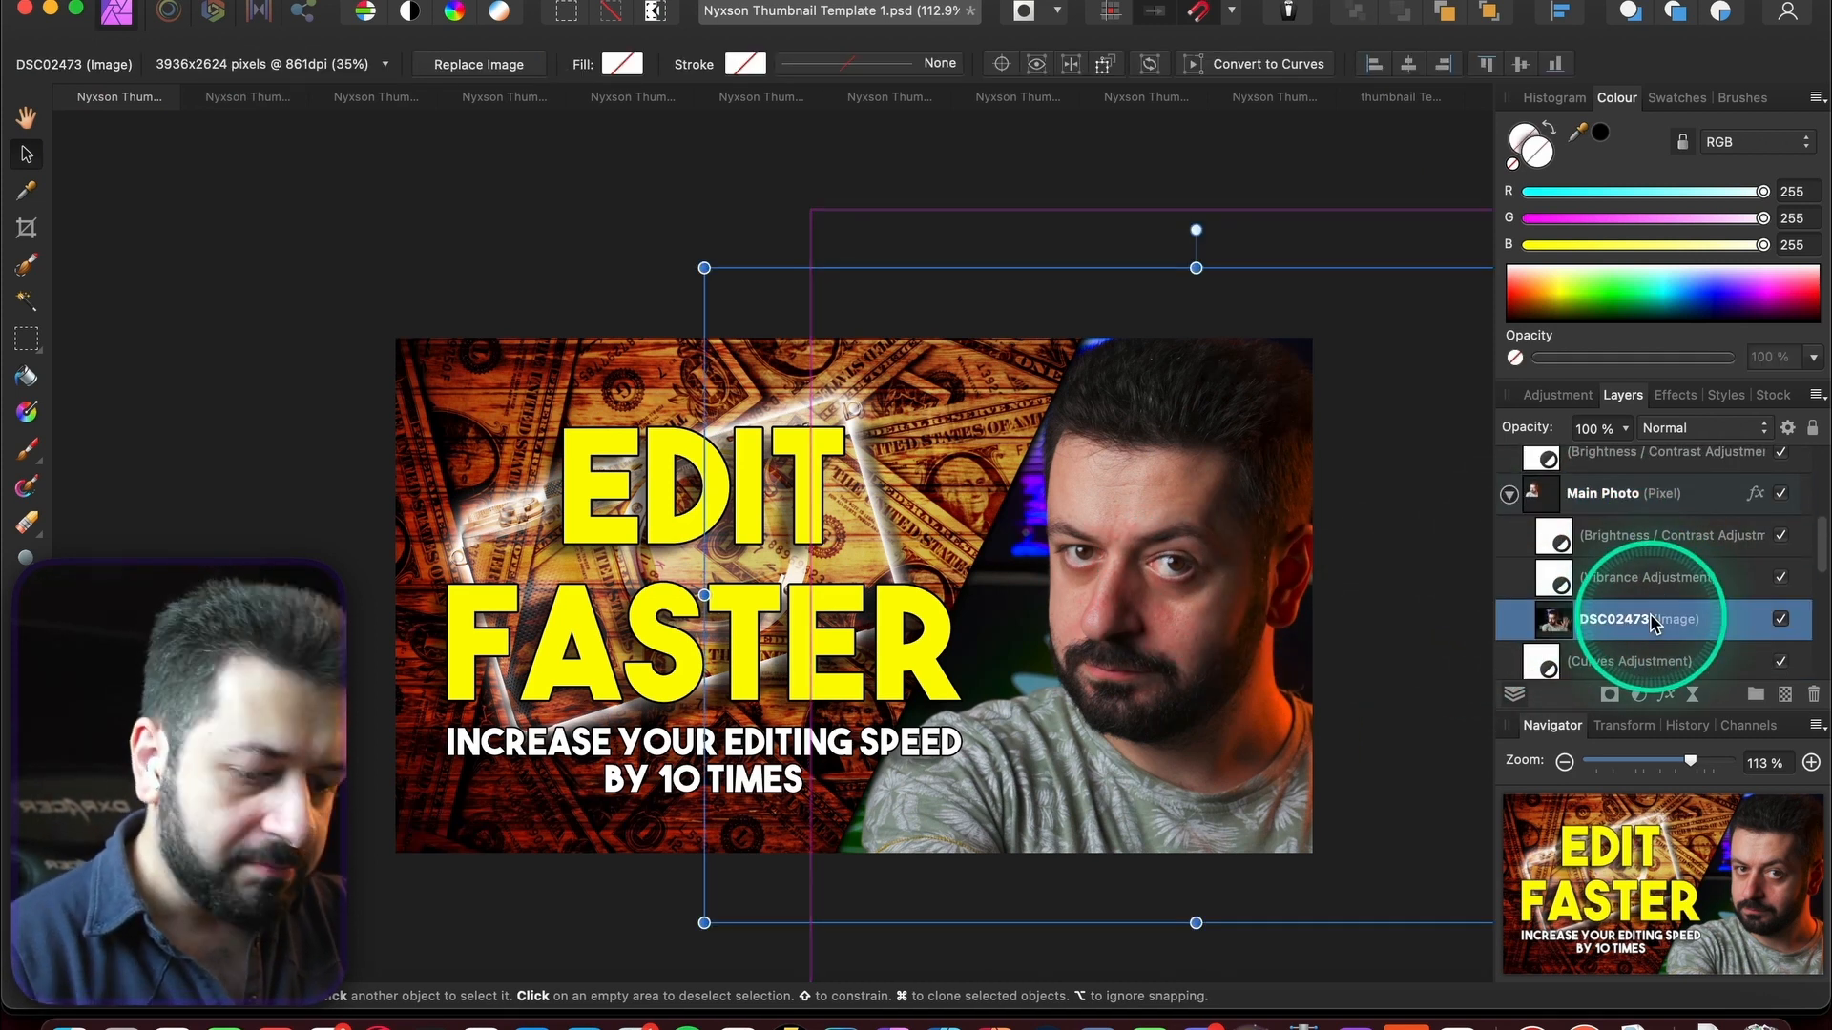
pyautogui.click(376, 96)
# - Paste the DSC02473 photo into Template 3 and move its layer down the stack
pyautogui.press('h')
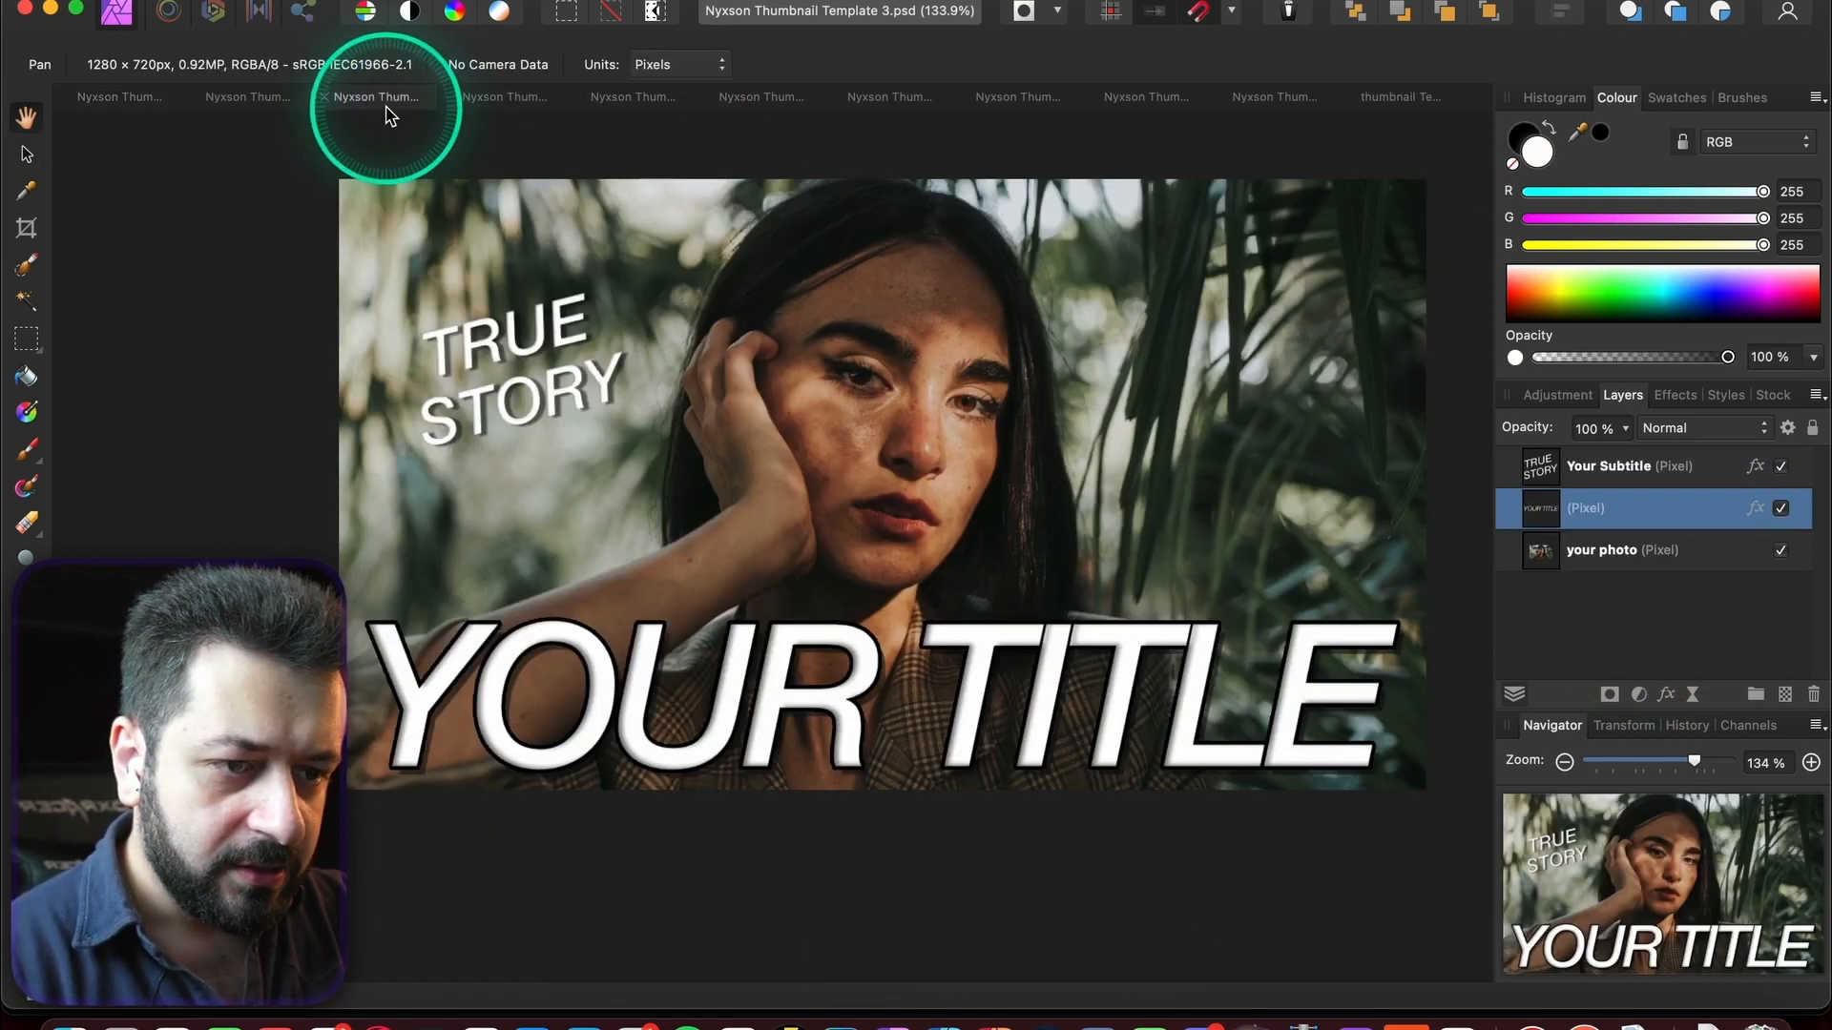
pyautogui.click(744, 417)
pyautogui.press('super+v')
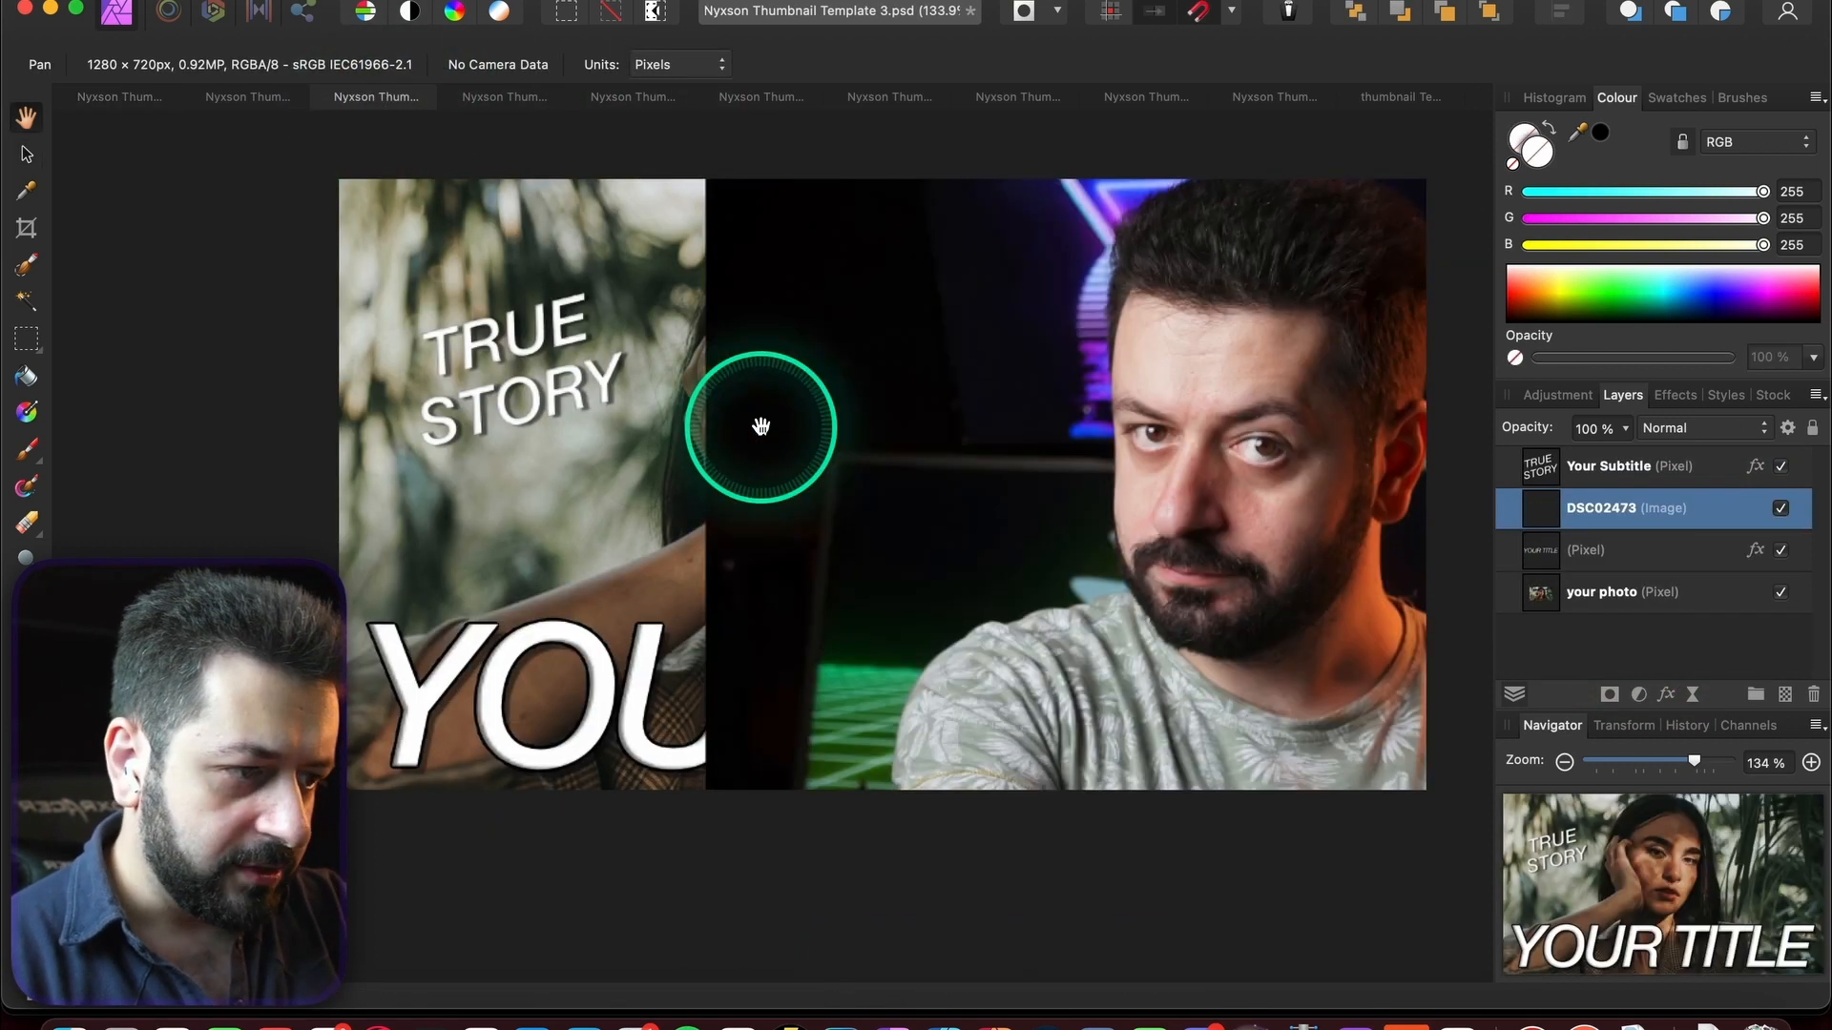
pyautogui.click(27, 153)
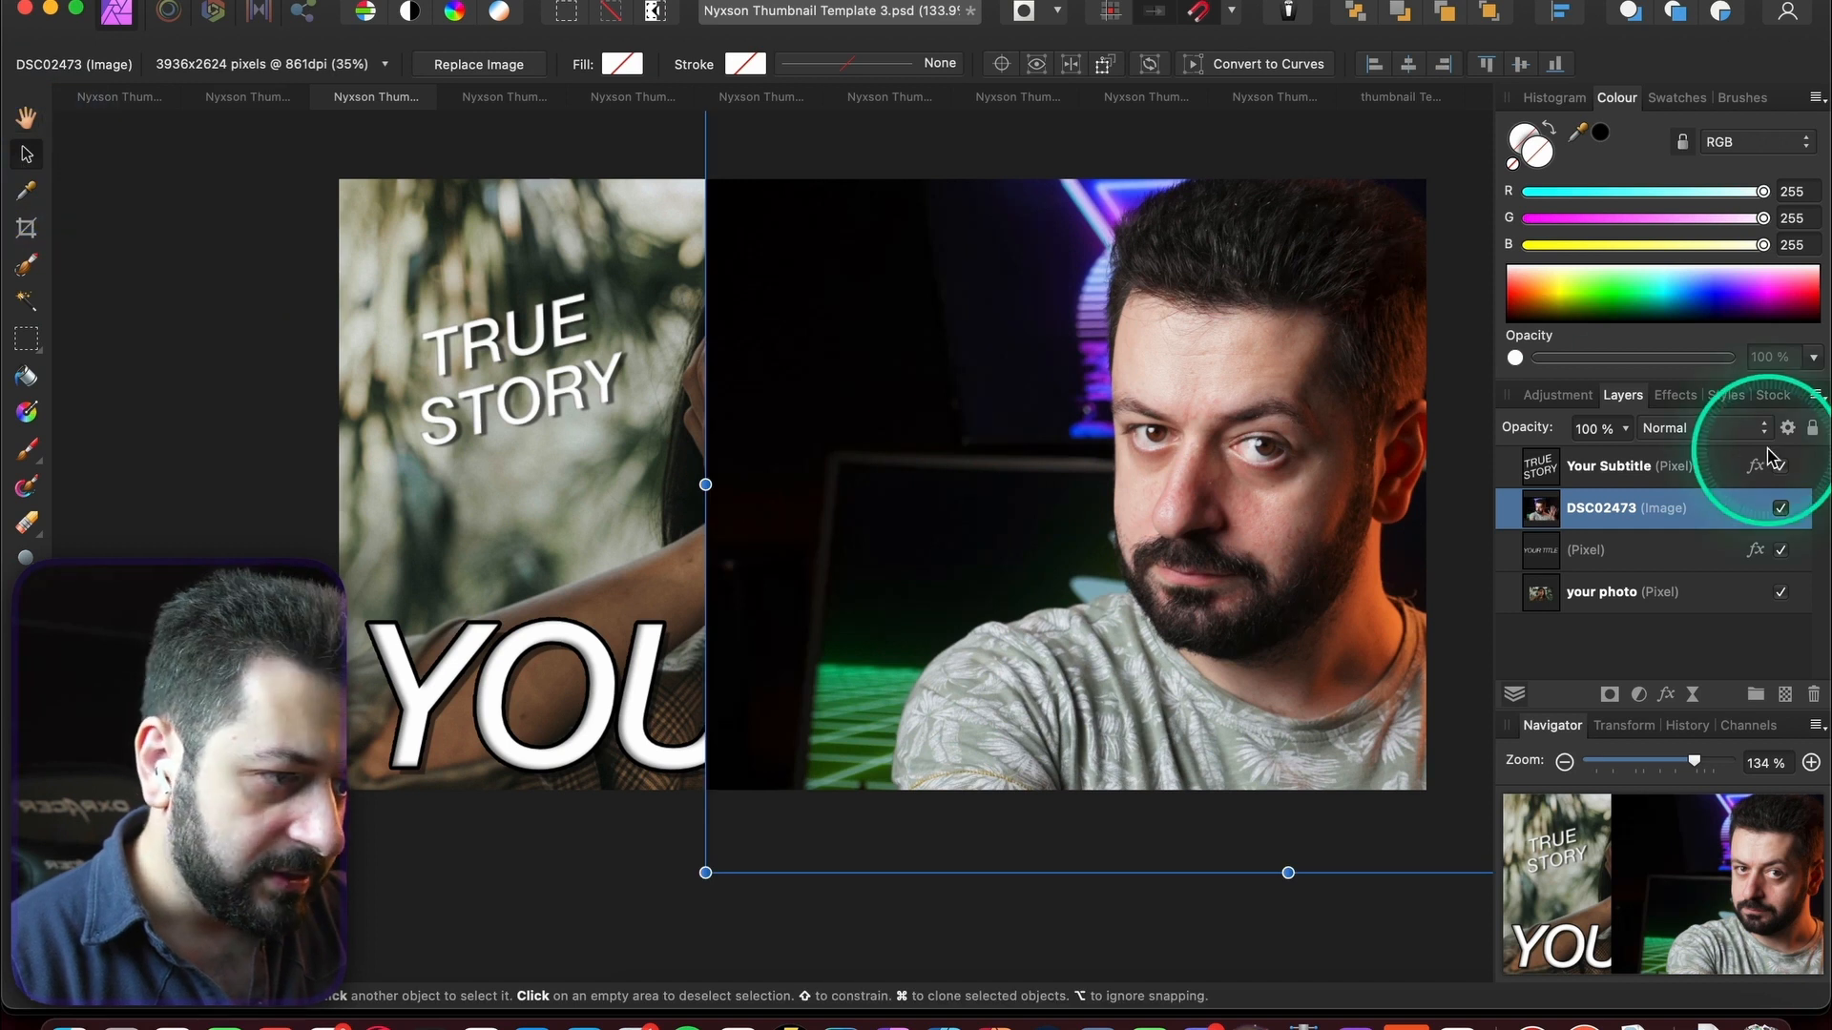
pyautogui.click(1531, 522)
pyautogui.moveTo(1538, 518); pyautogui.dragTo(1595, 572)
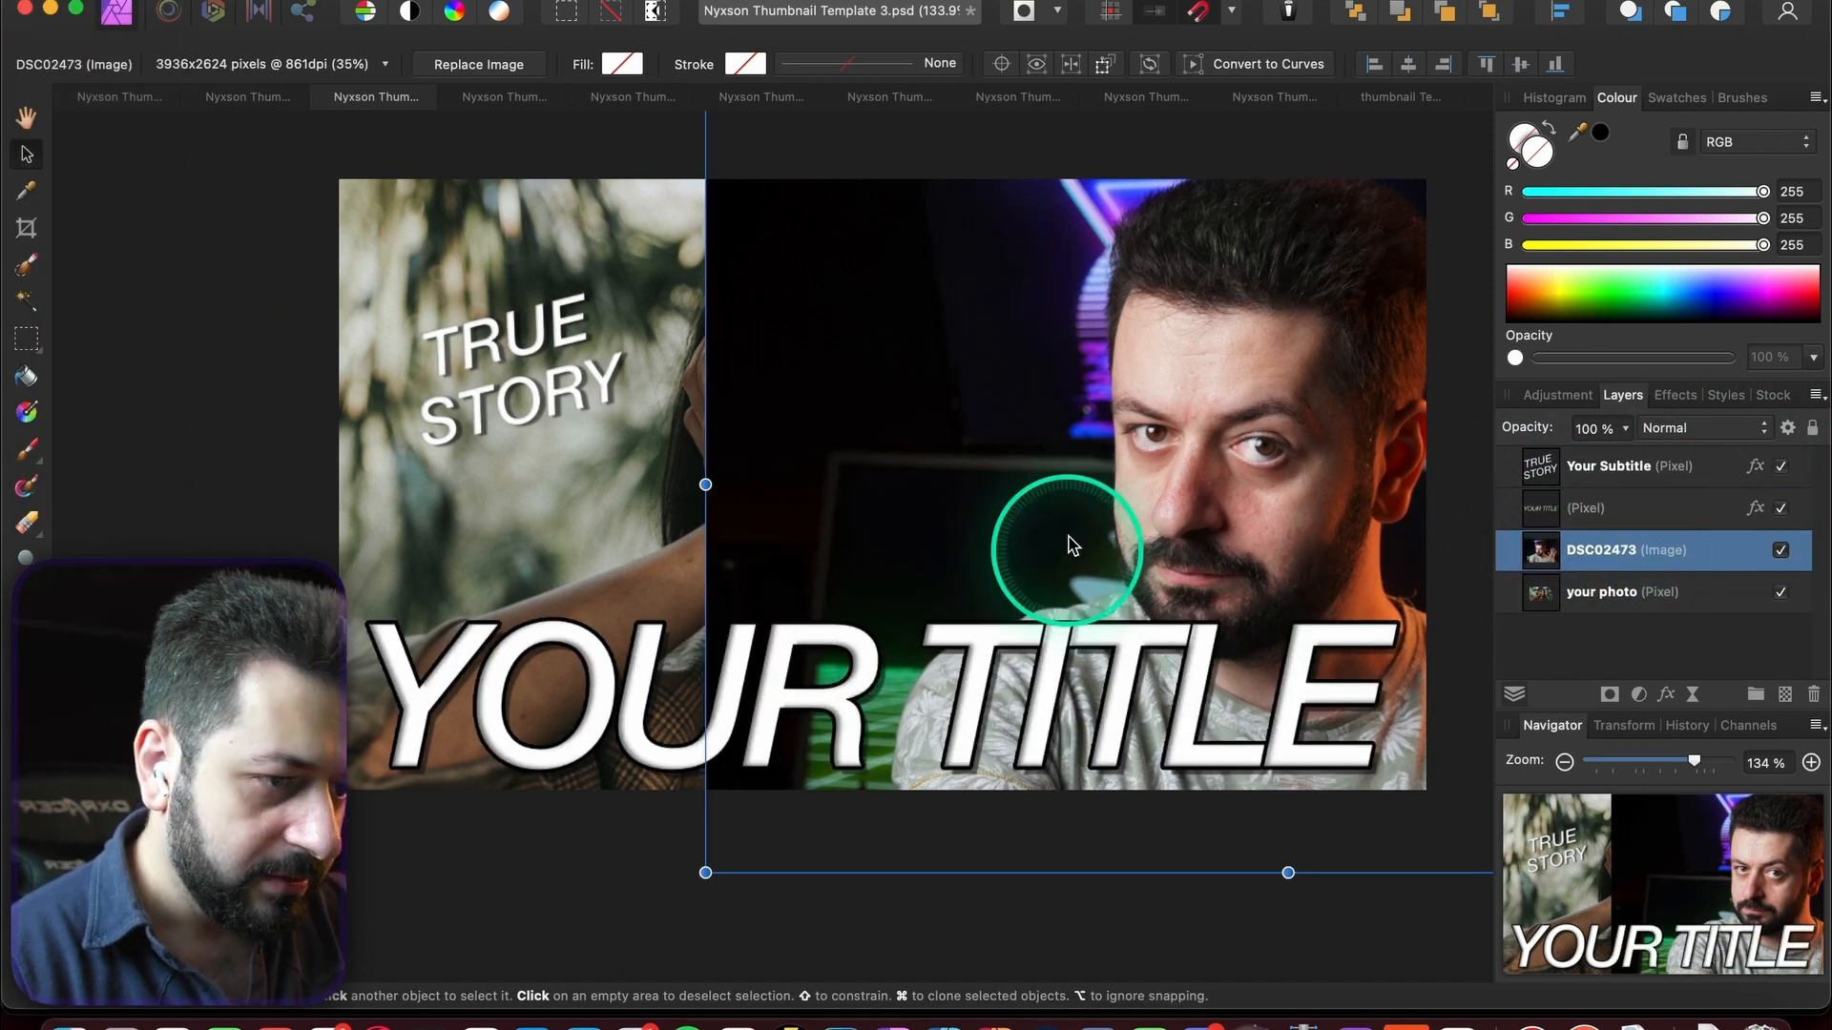
# - Place the photo beneath YOUR TITLE and resize it to fill the canvas
pyautogui.moveTo(1072, 544); pyautogui.dragTo(718, 591)
pyautogui.moveTo(718, 591); pyautogui.dragTo(719, 558)
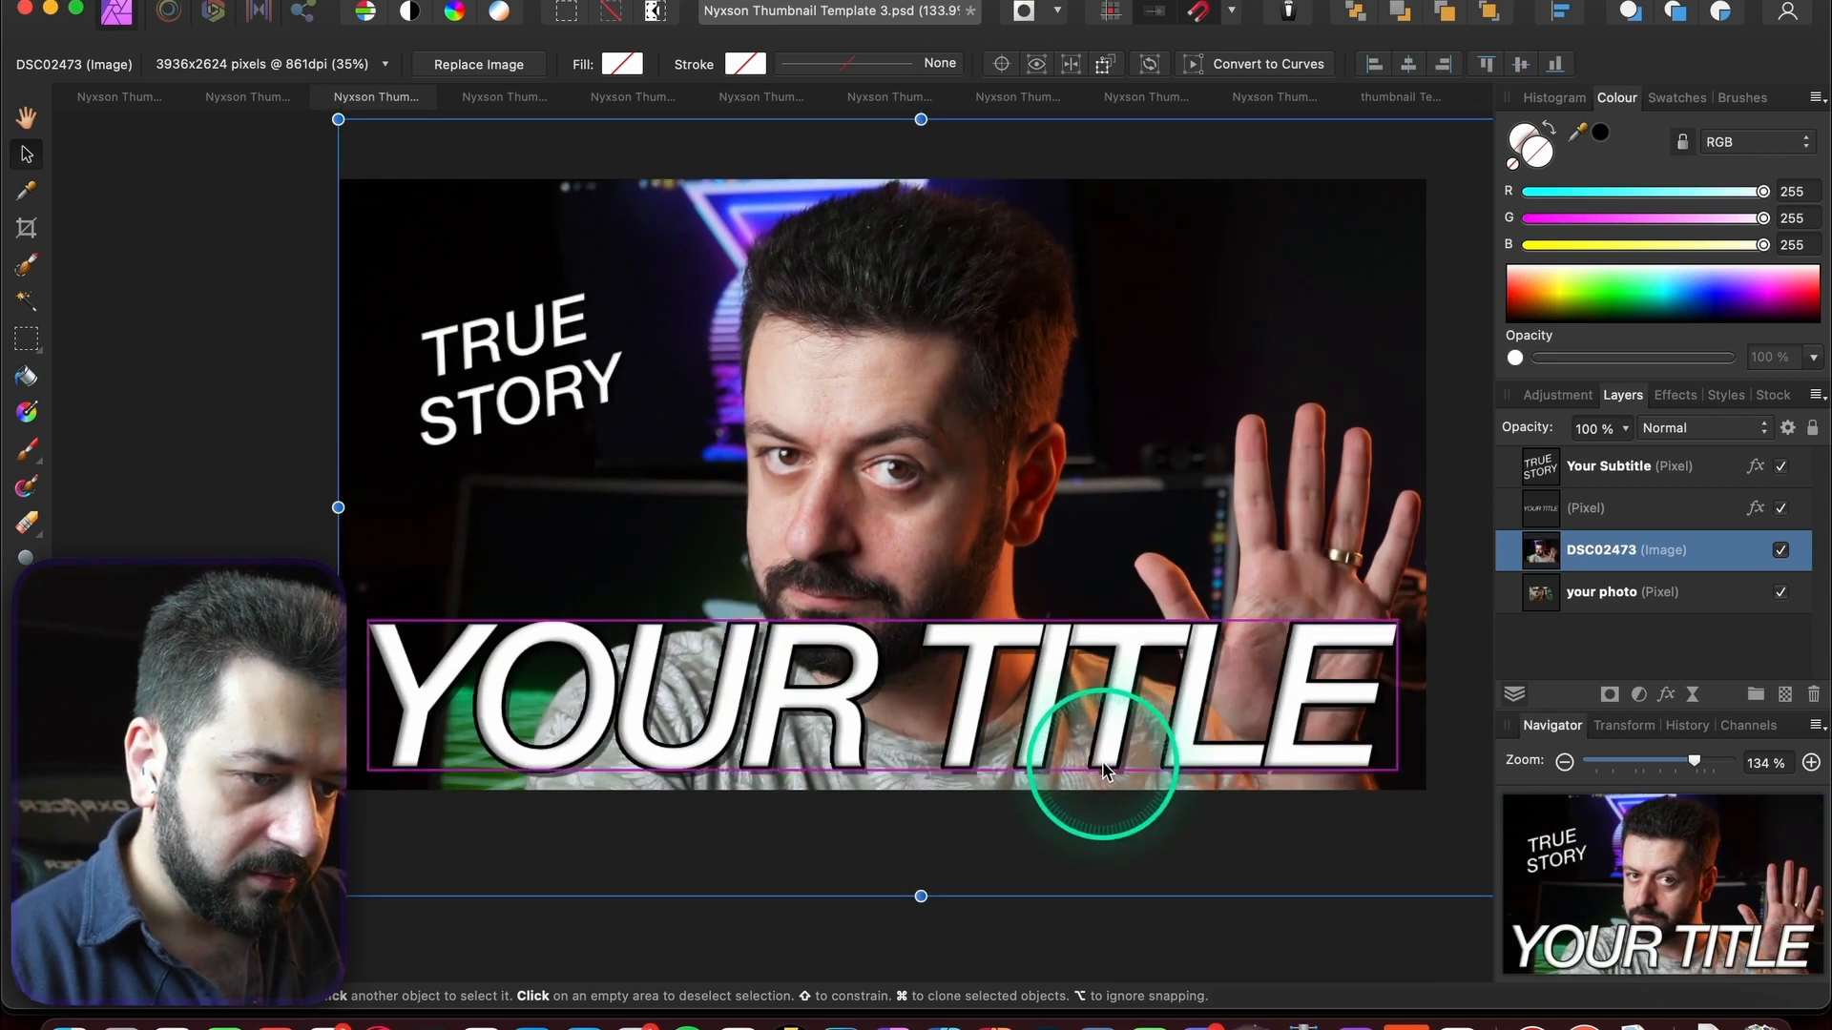
pyautogui.scroll(-4, 1103, 767)
pyautogui.moveTo(1377, 855); pyautogui.dragTo(1327, 821)
pyautogui.moveTo(1055, 634); pyautogui.dragTo(1055, 620)
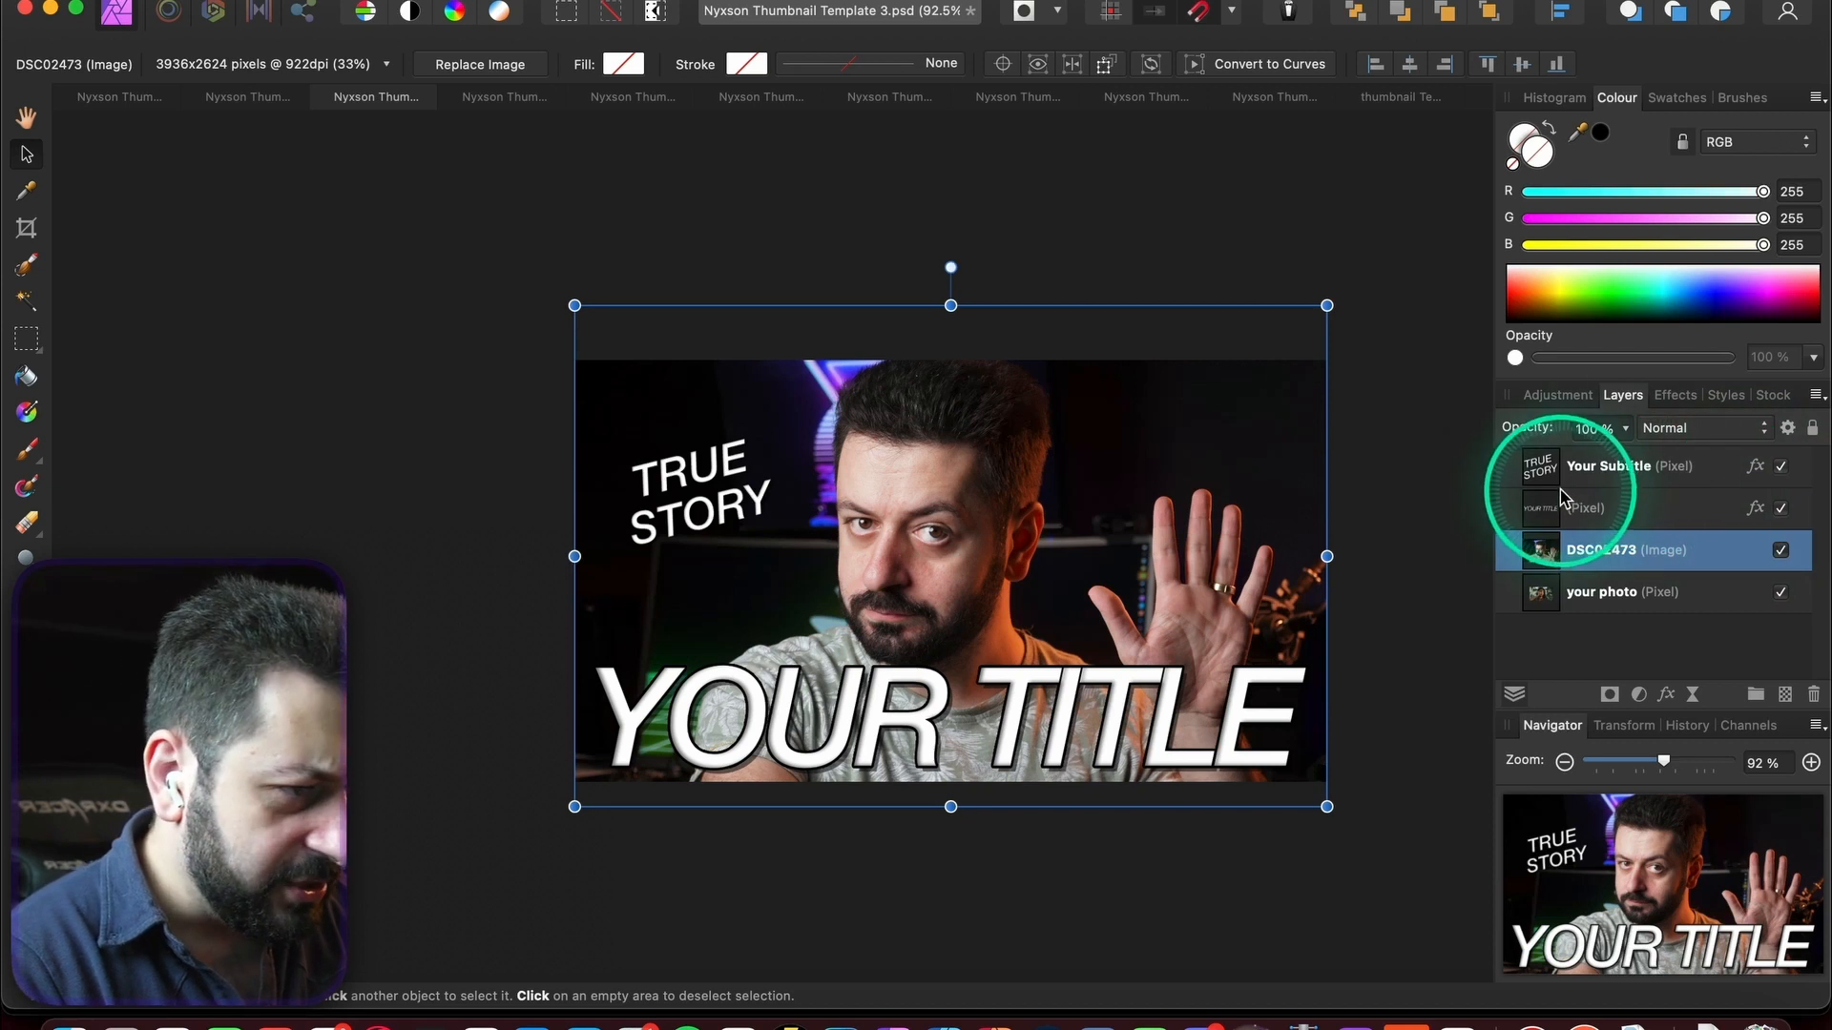
pyautogui.click(1641, 464)
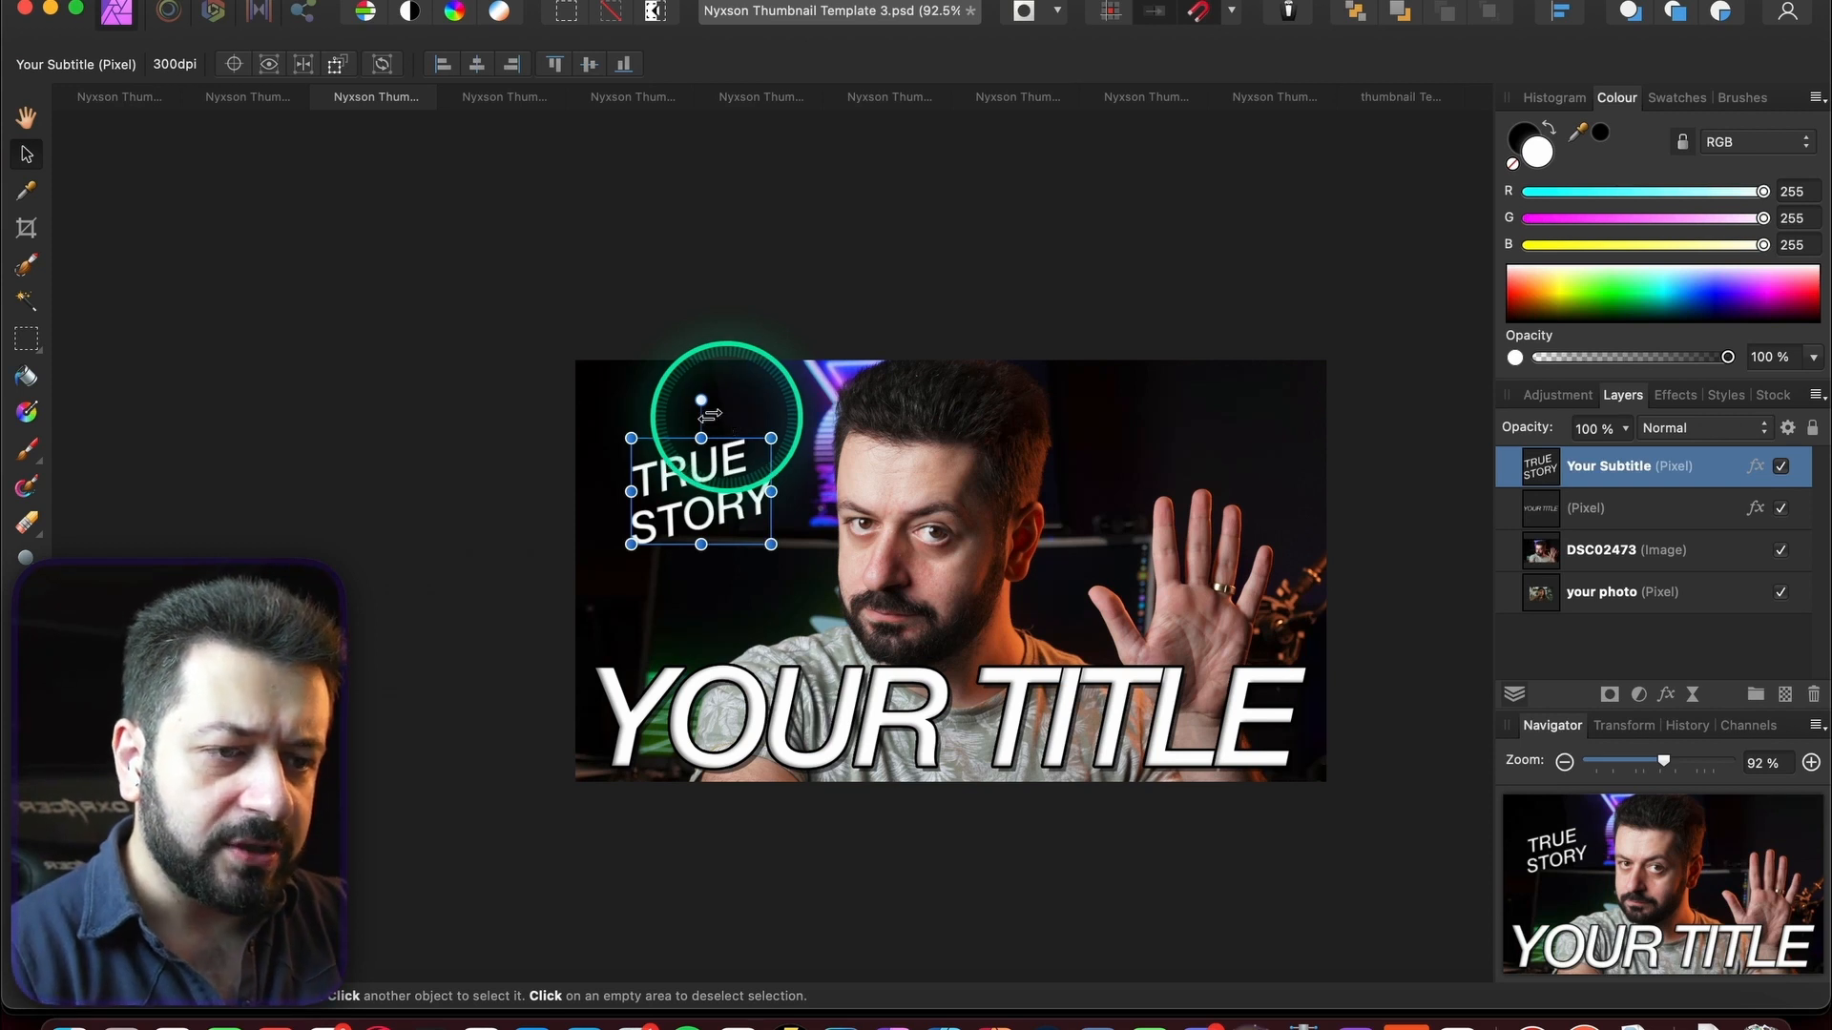
# - Create a new artistic text box below the subtitle, set in Helvetica Neue
pyautogui.click(30, 818)
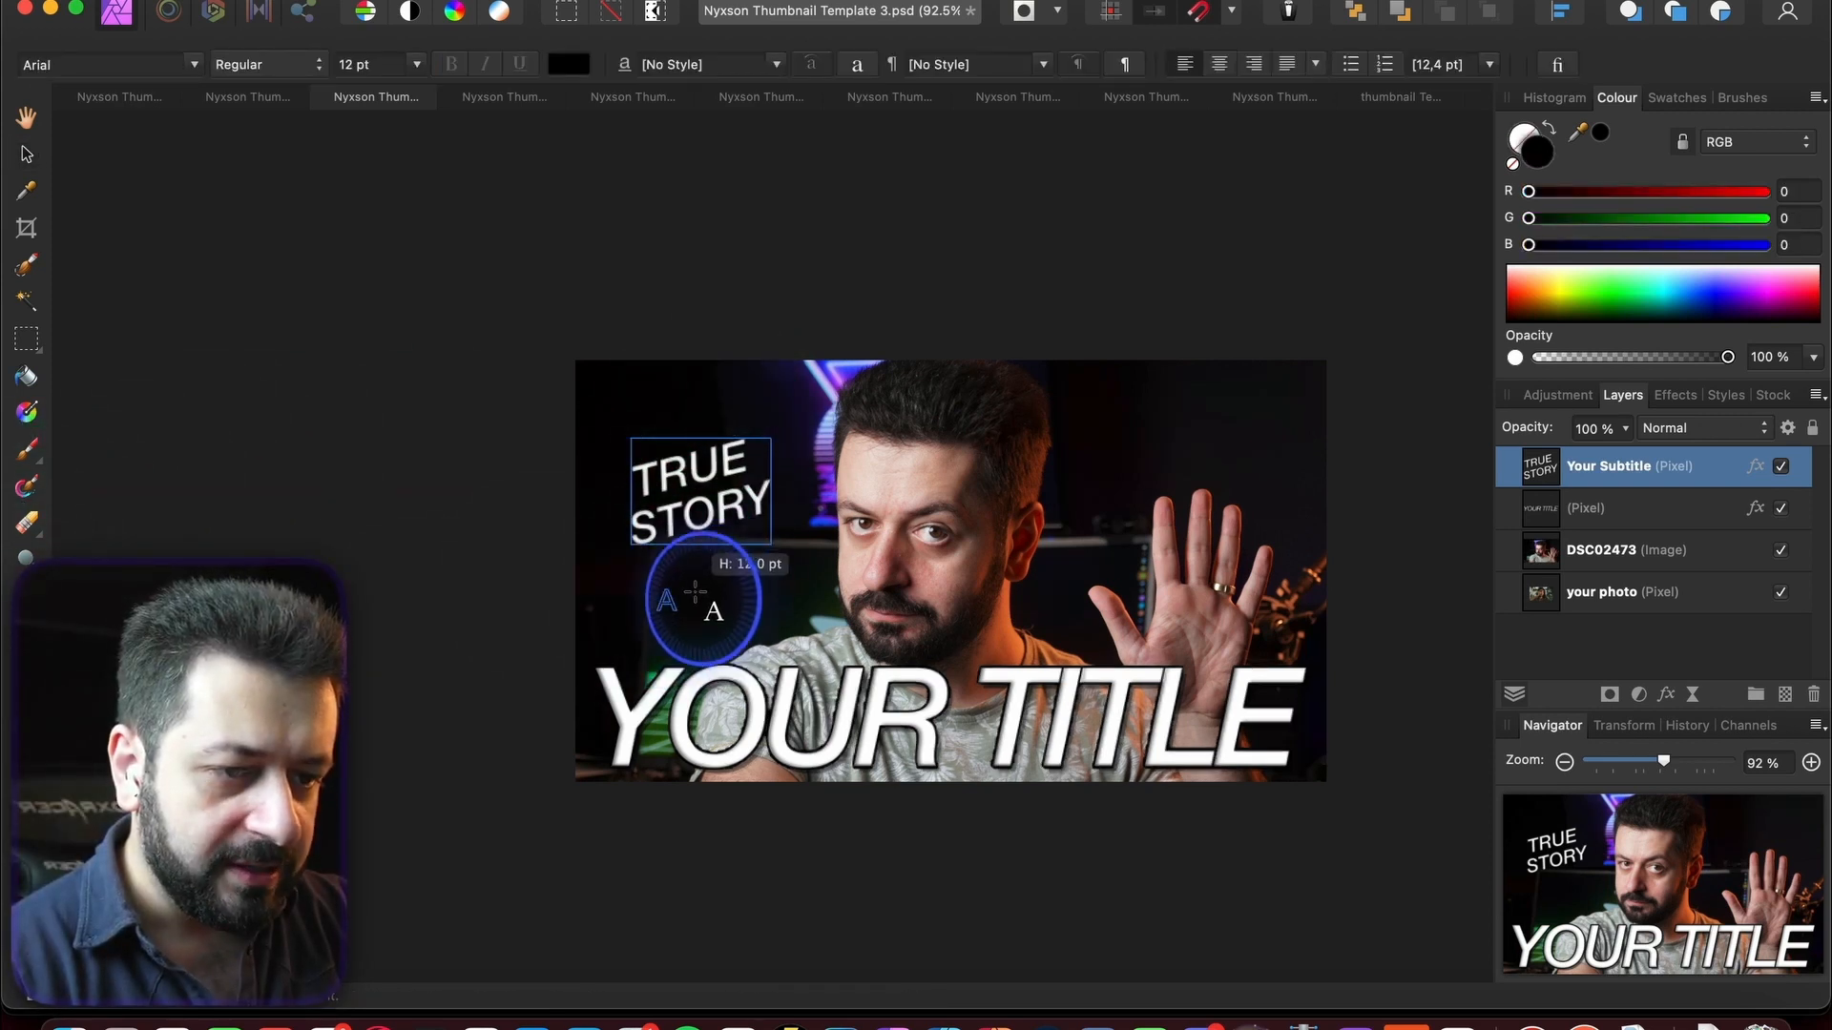
pyautogui.moveTo(728, 592); pyautogui.dragTo(724, 572)
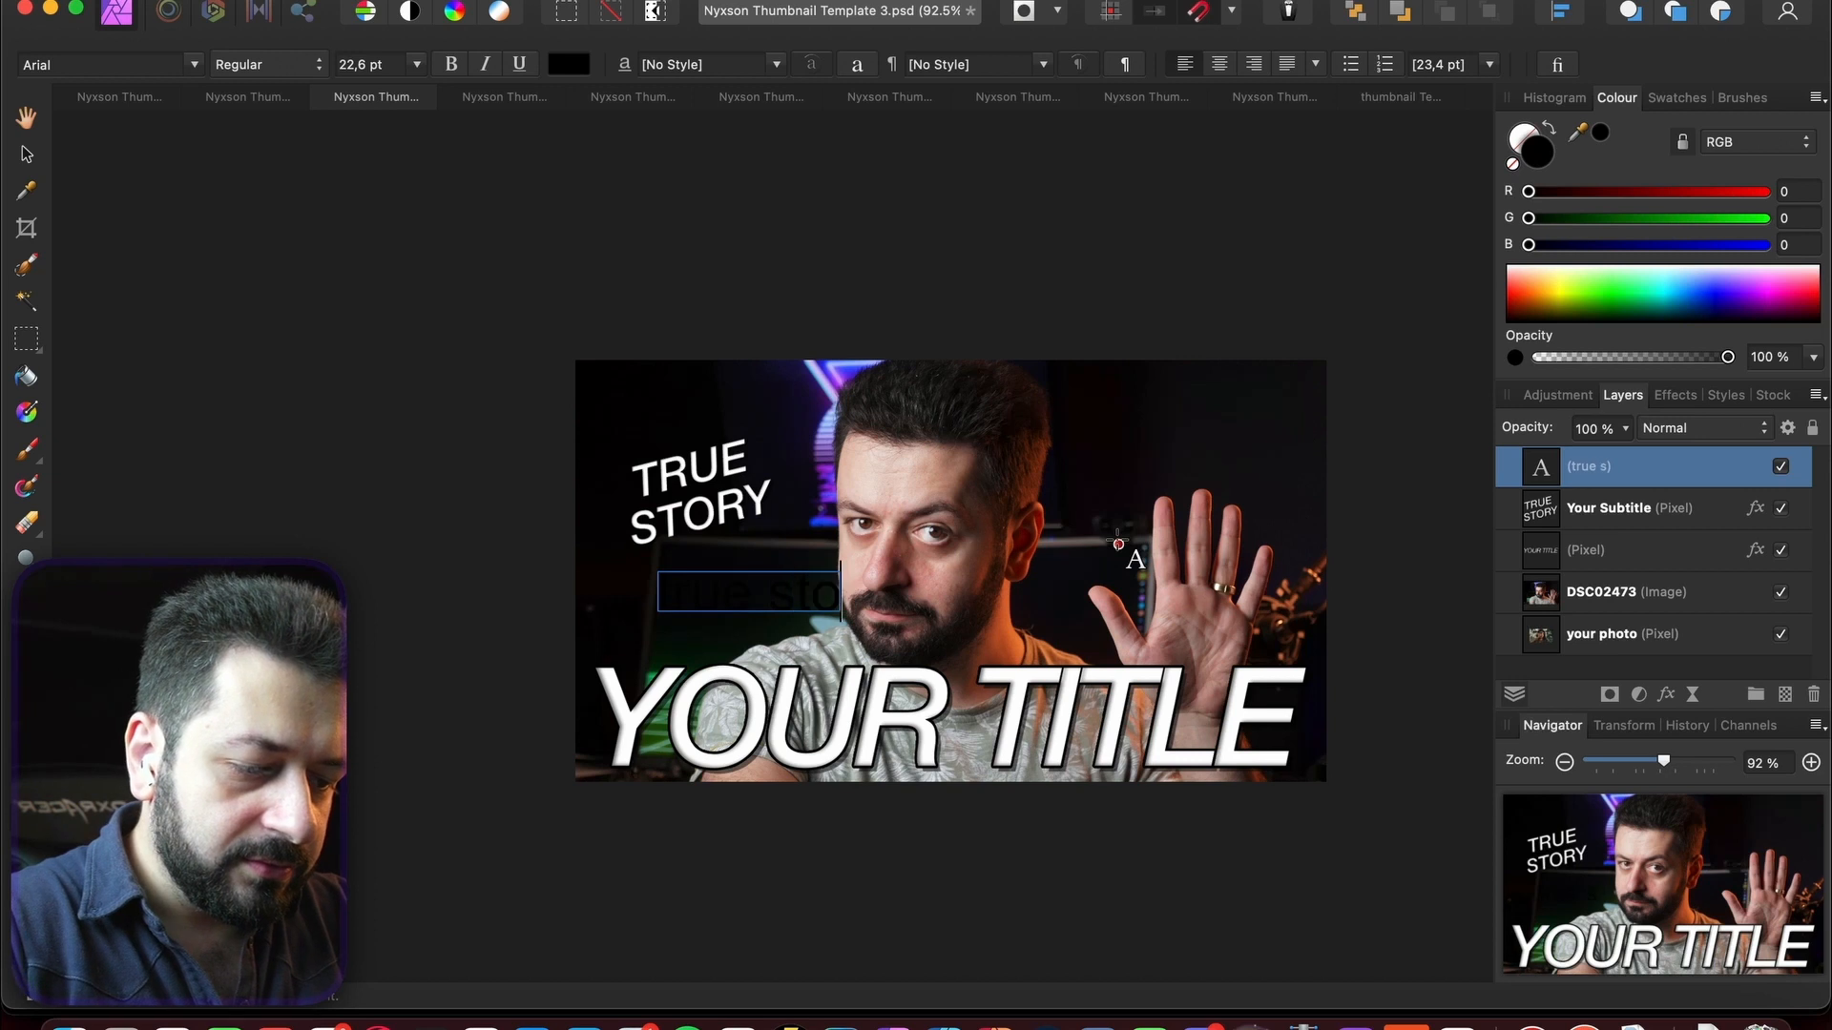
pyautogui.click(27, 154)
pyautogui.click(195, 65)
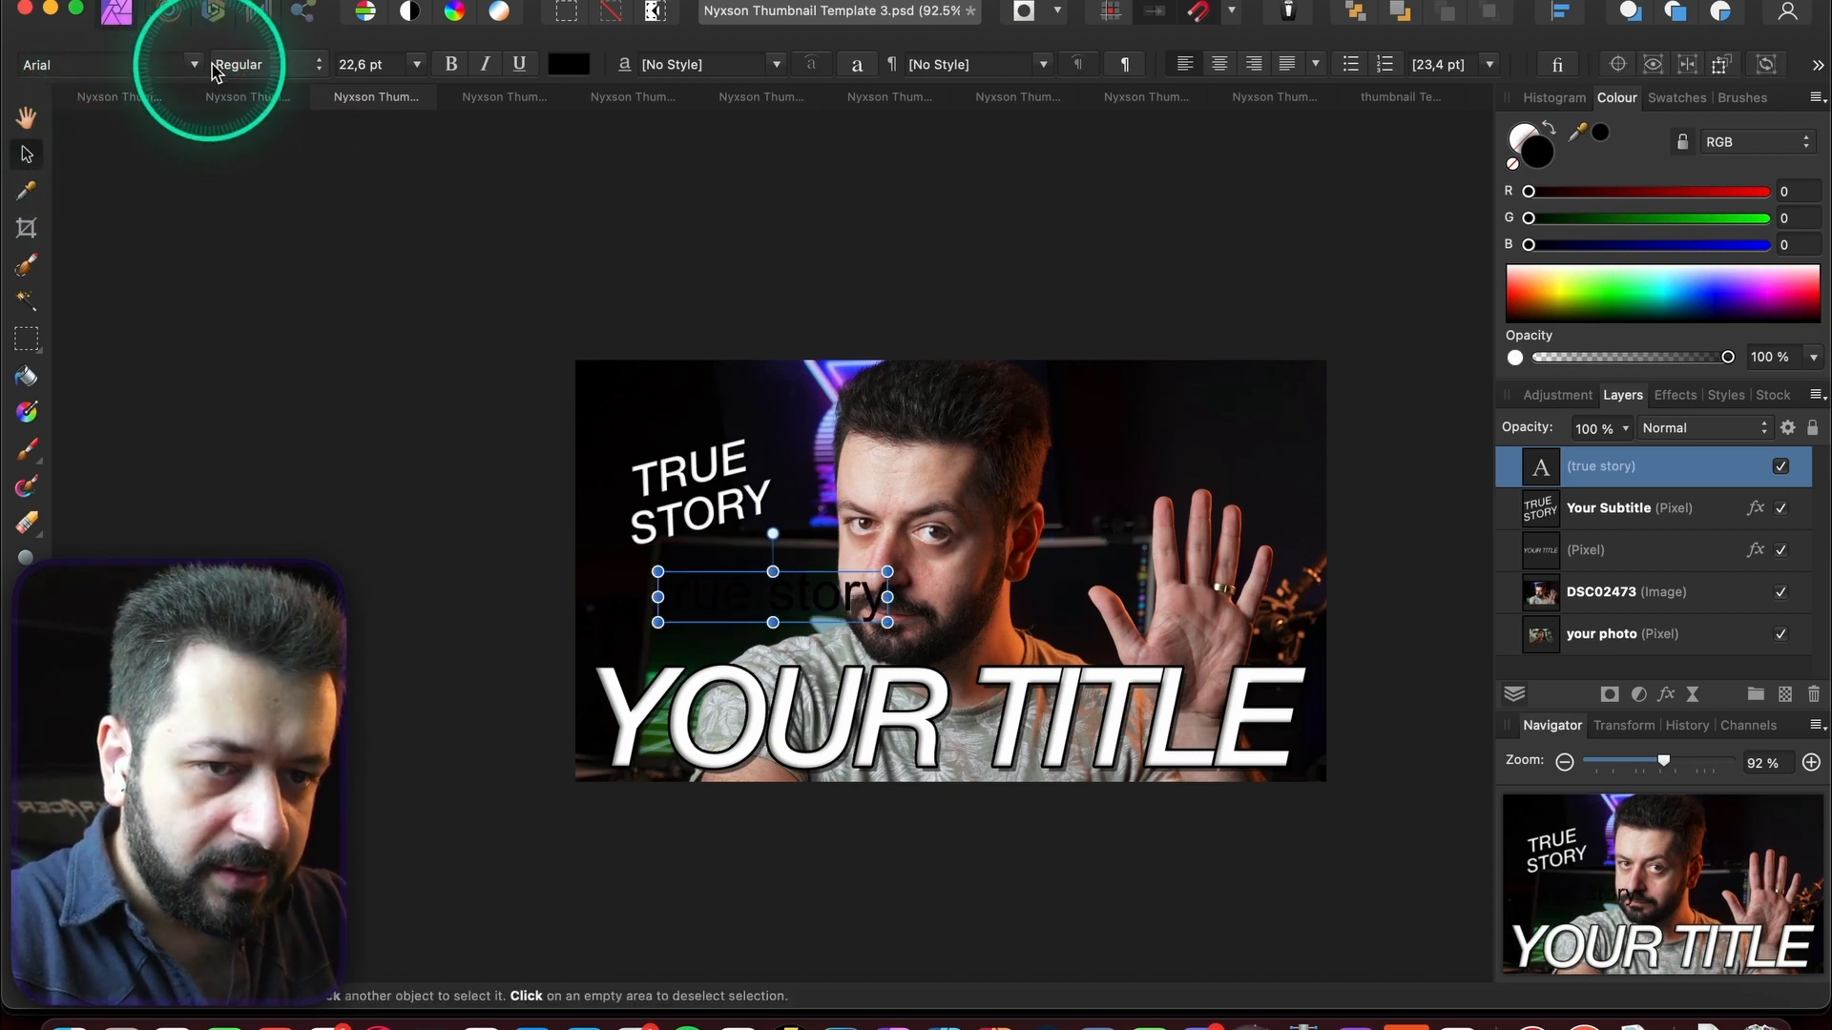
pyautogui.click(189, 70)
pyautogui.click(193, 67)
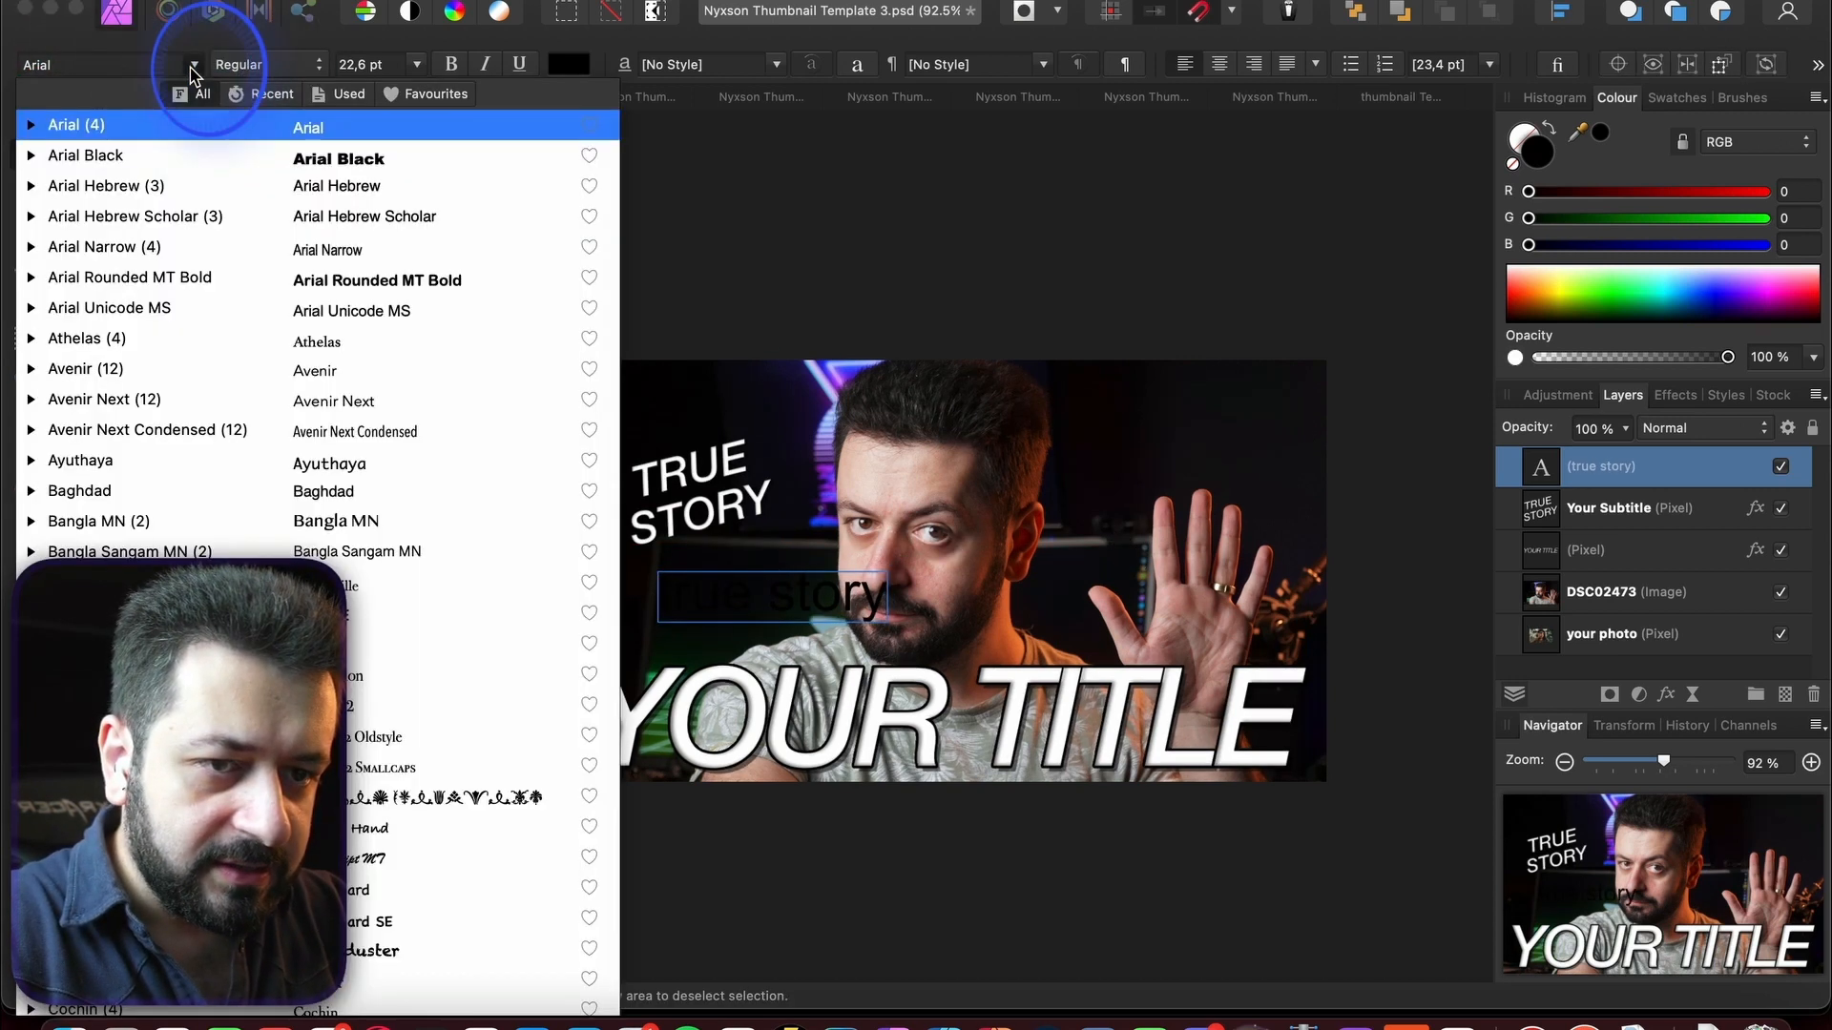
pyautogui.write('hel')
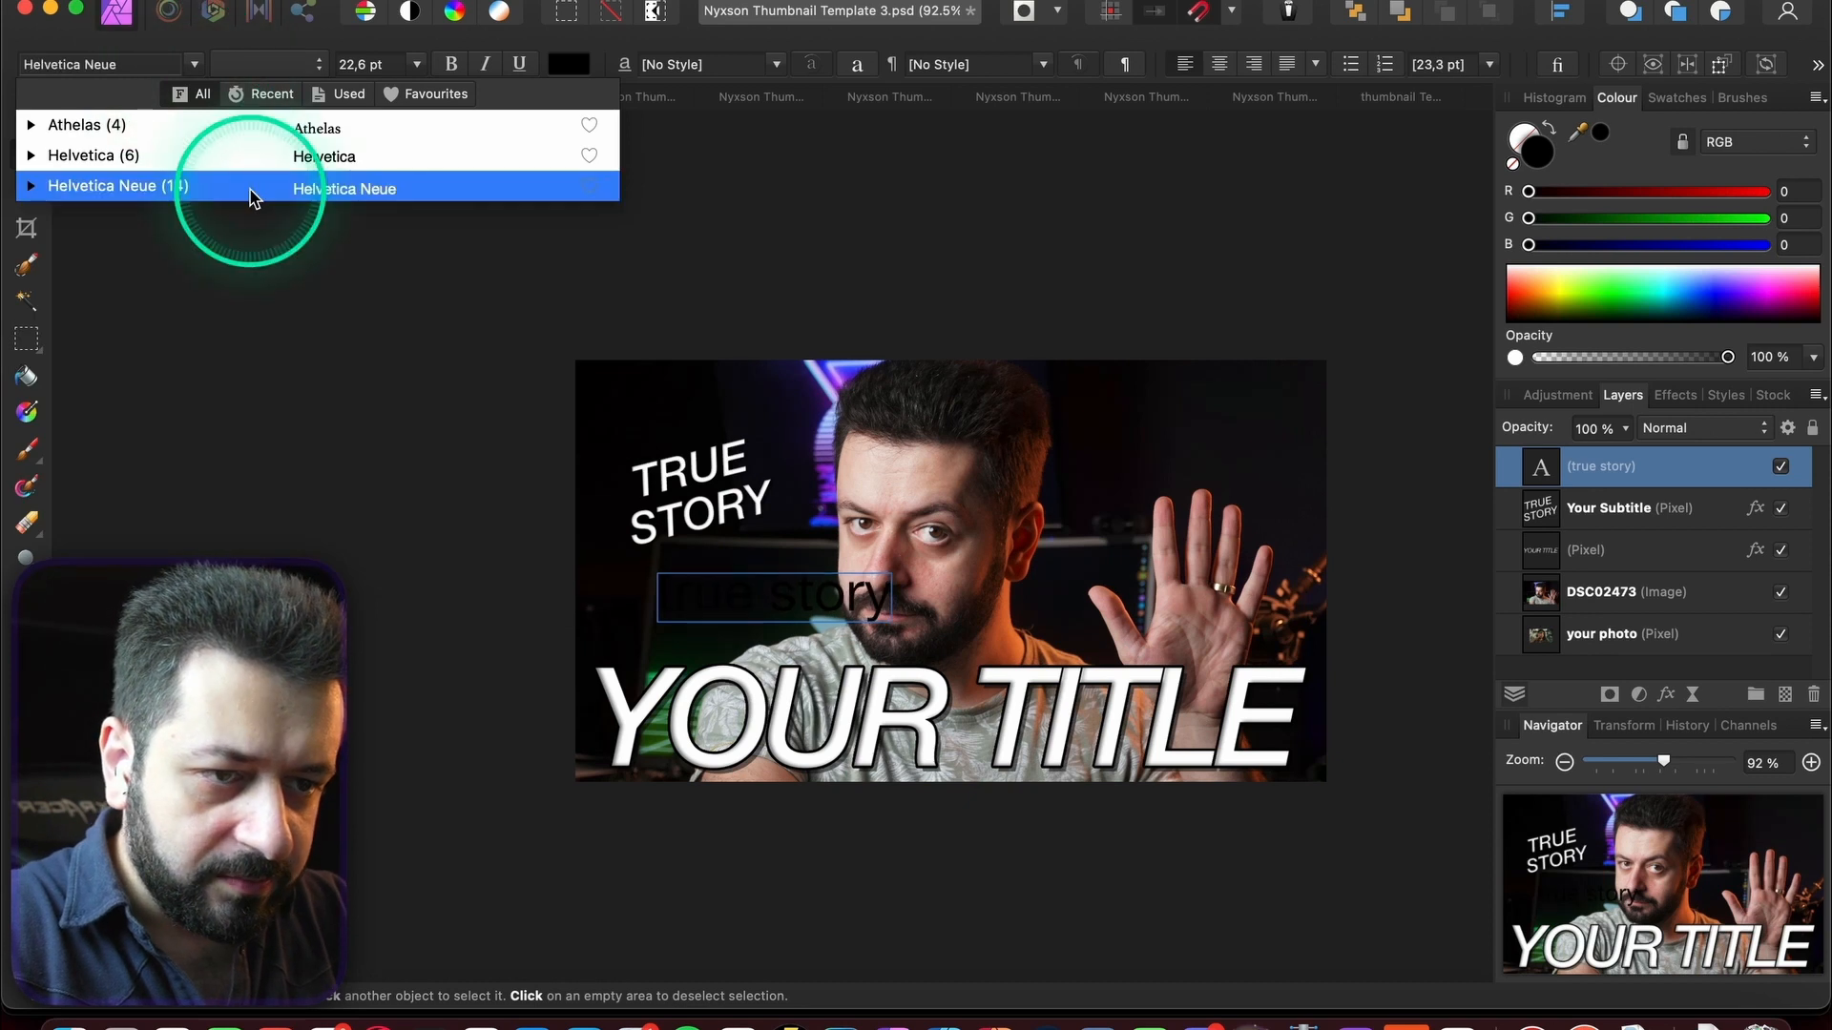
pyautogui.click(250, 187)
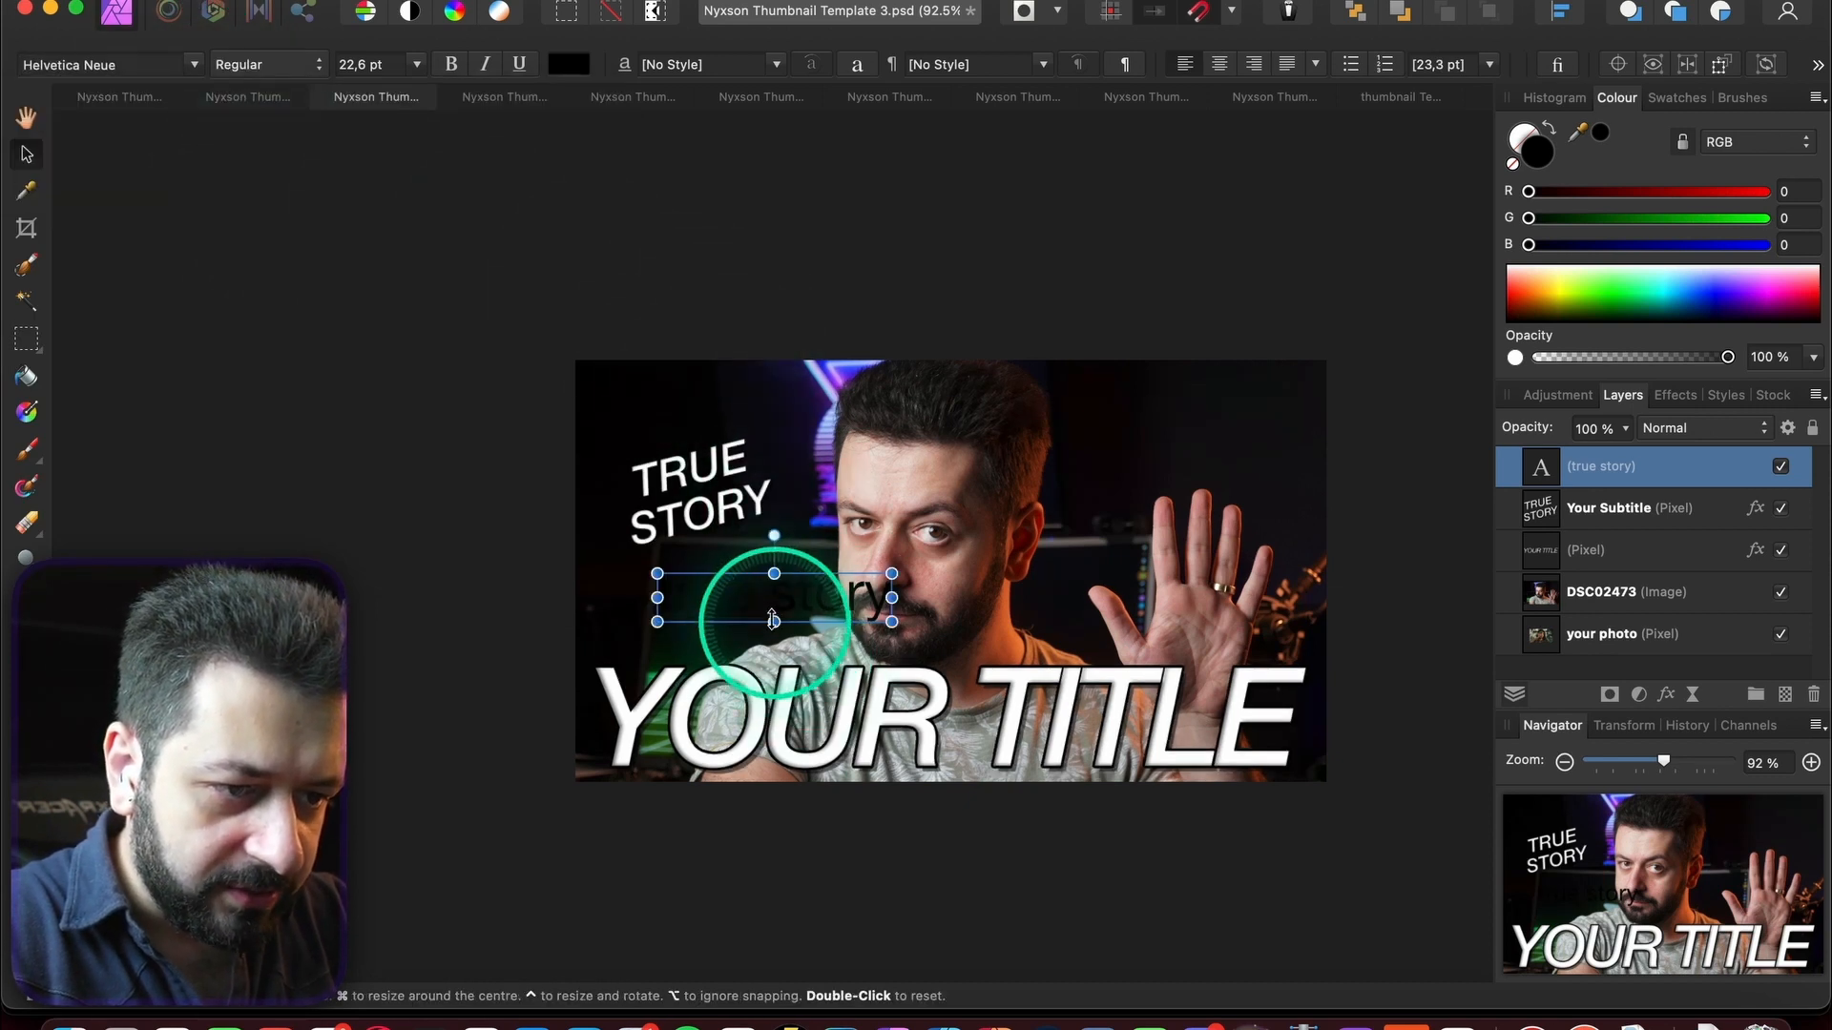
# - Make the text white Bebas Neue and break TRUE STORY onto two lines
pyautogui.tripleClick(741, 601)
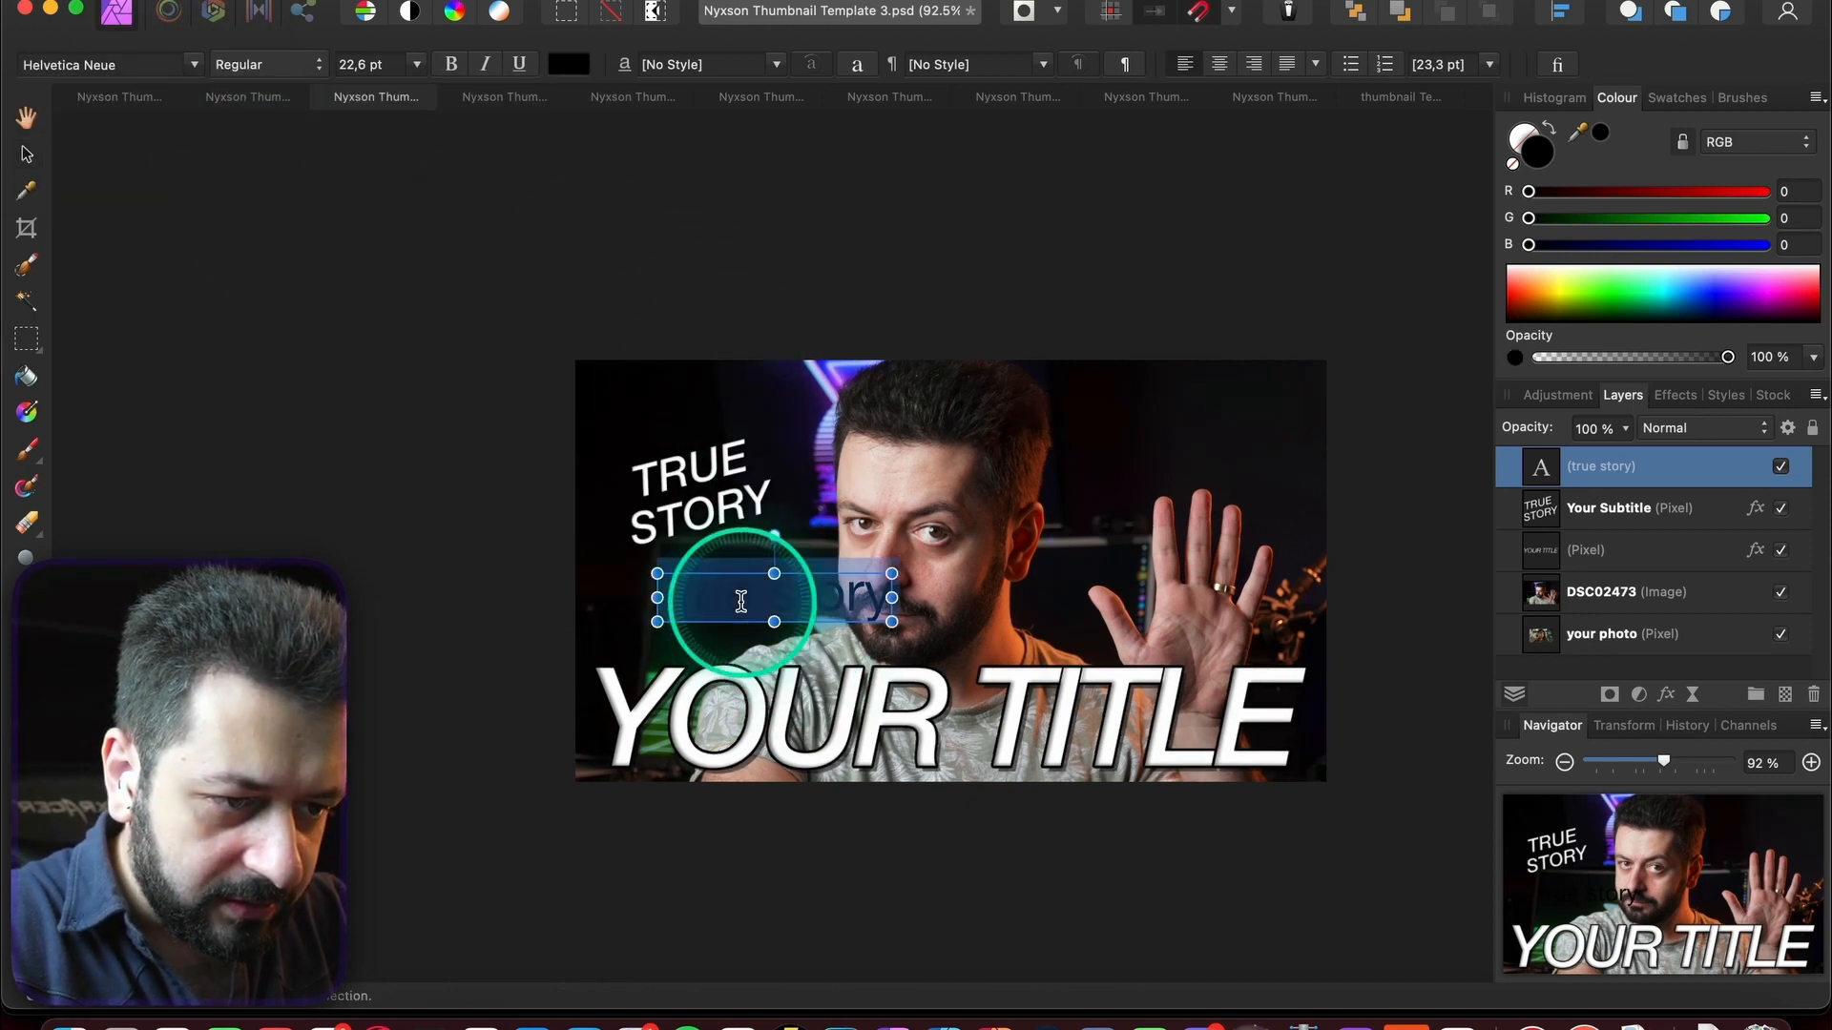
pyautogui.click(196, 62)
pyautogui.write('beb')
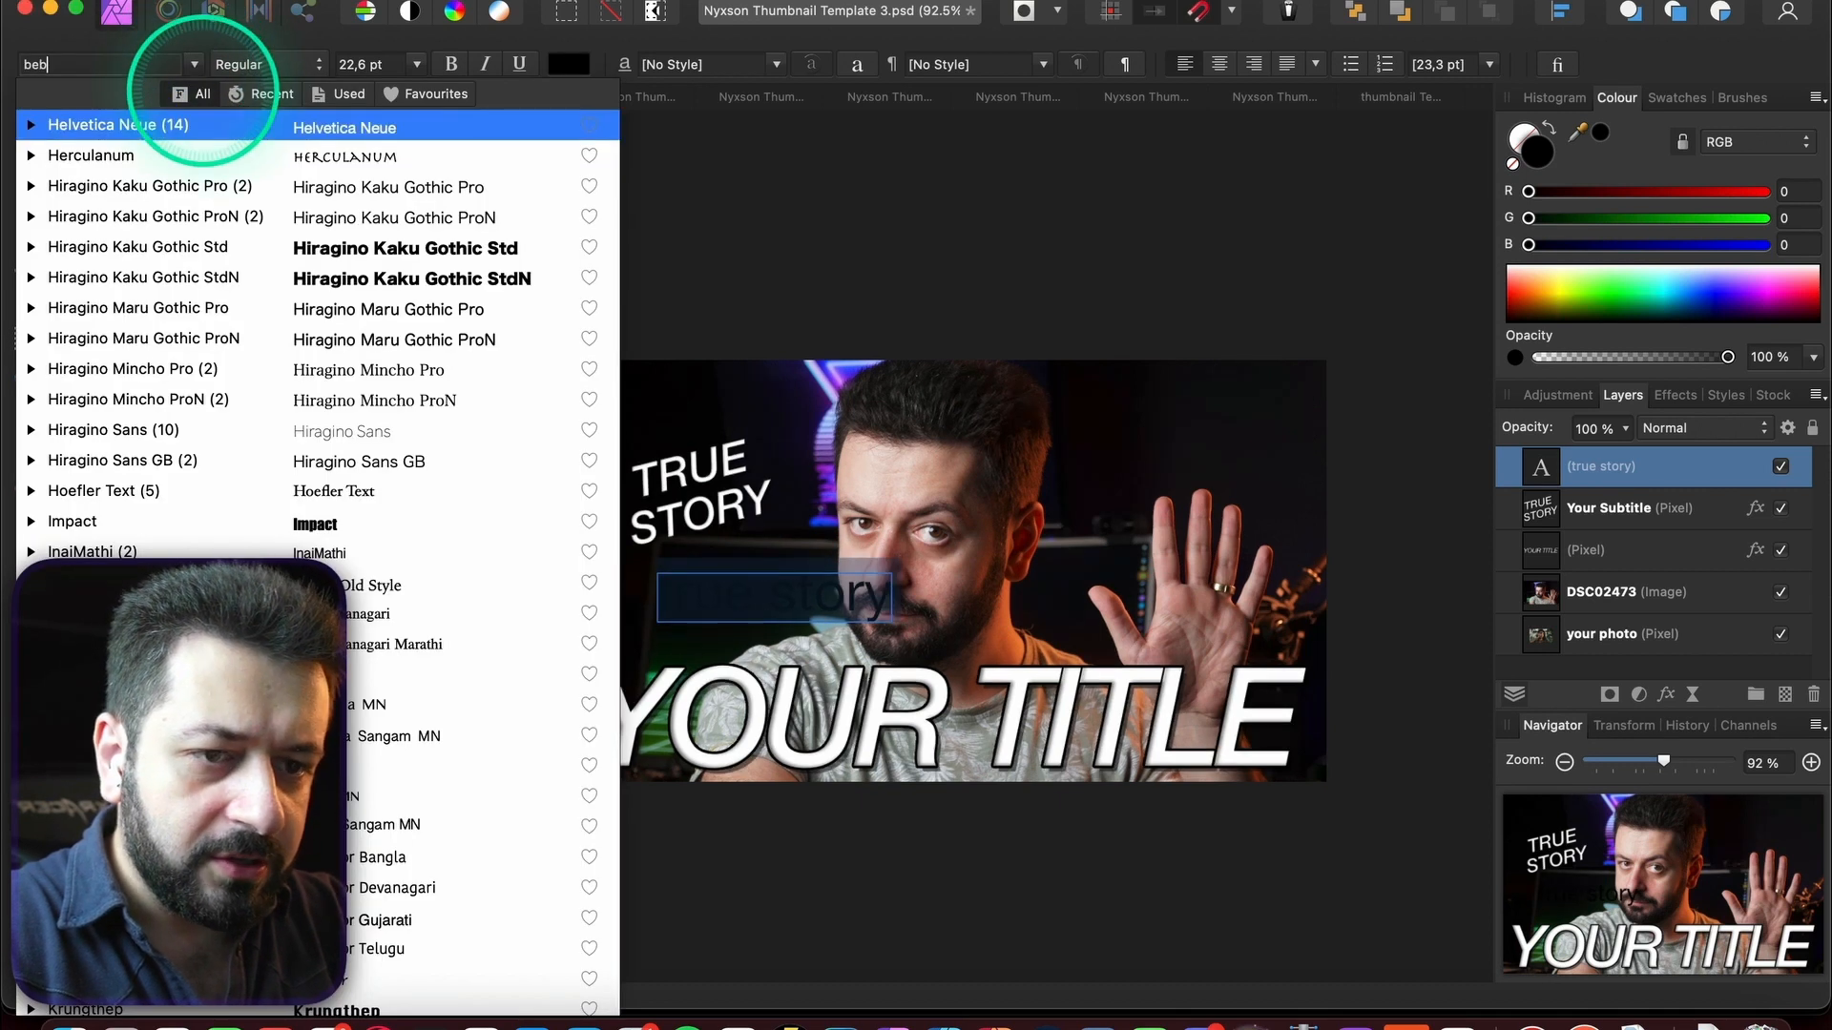
pyautogui.click(192, 124)
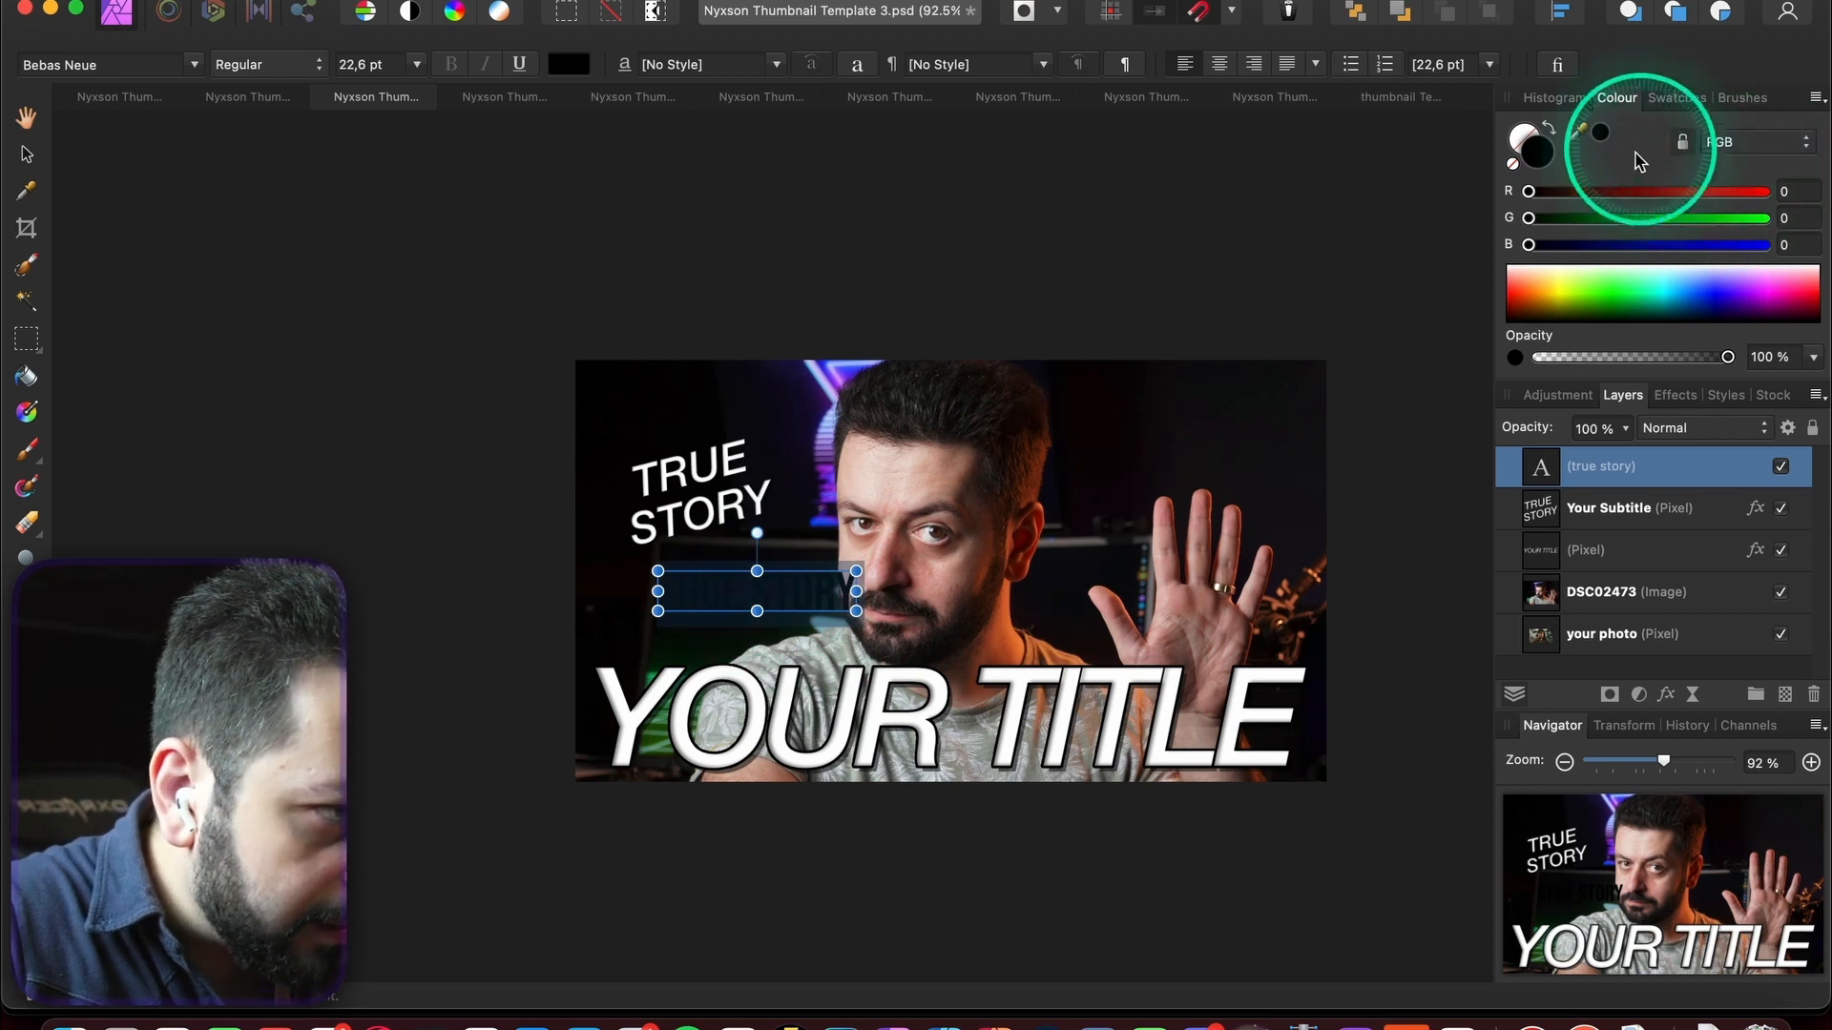
pyautogui.moveTo(1569, 281); pyautogui.dragTo(1440, 238)
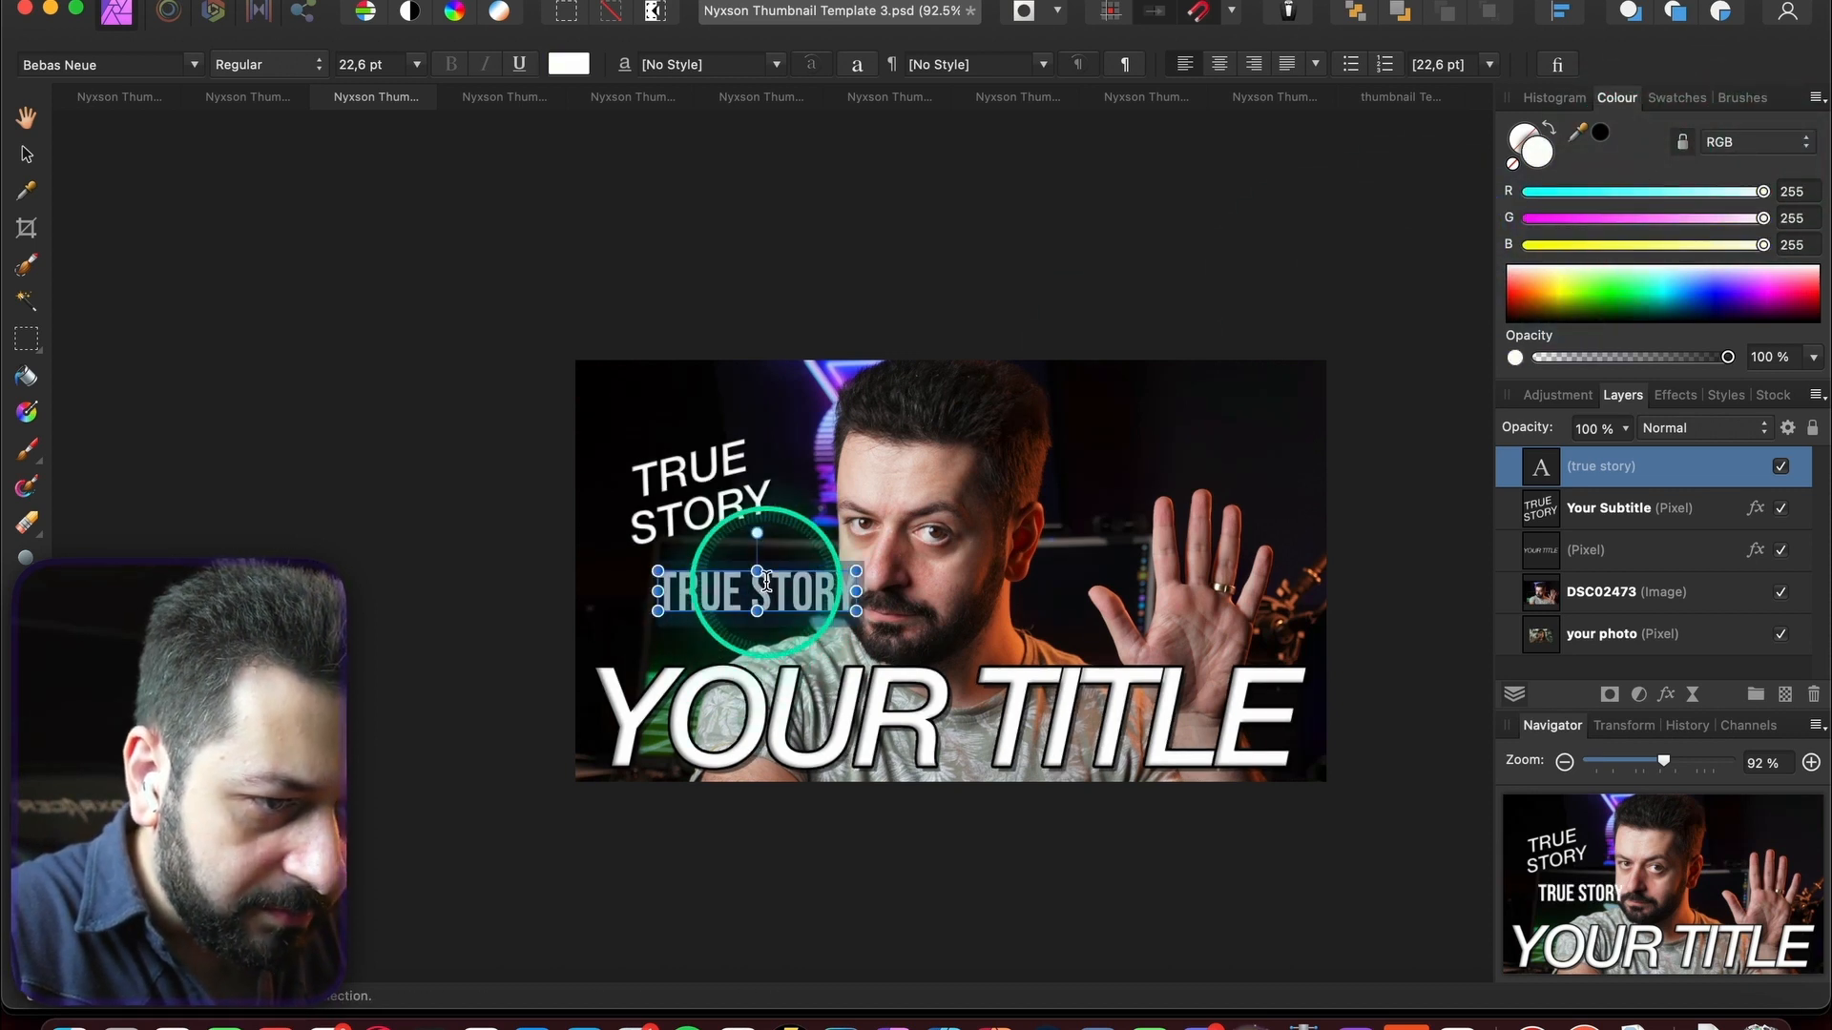
pyautogui.press('Return')
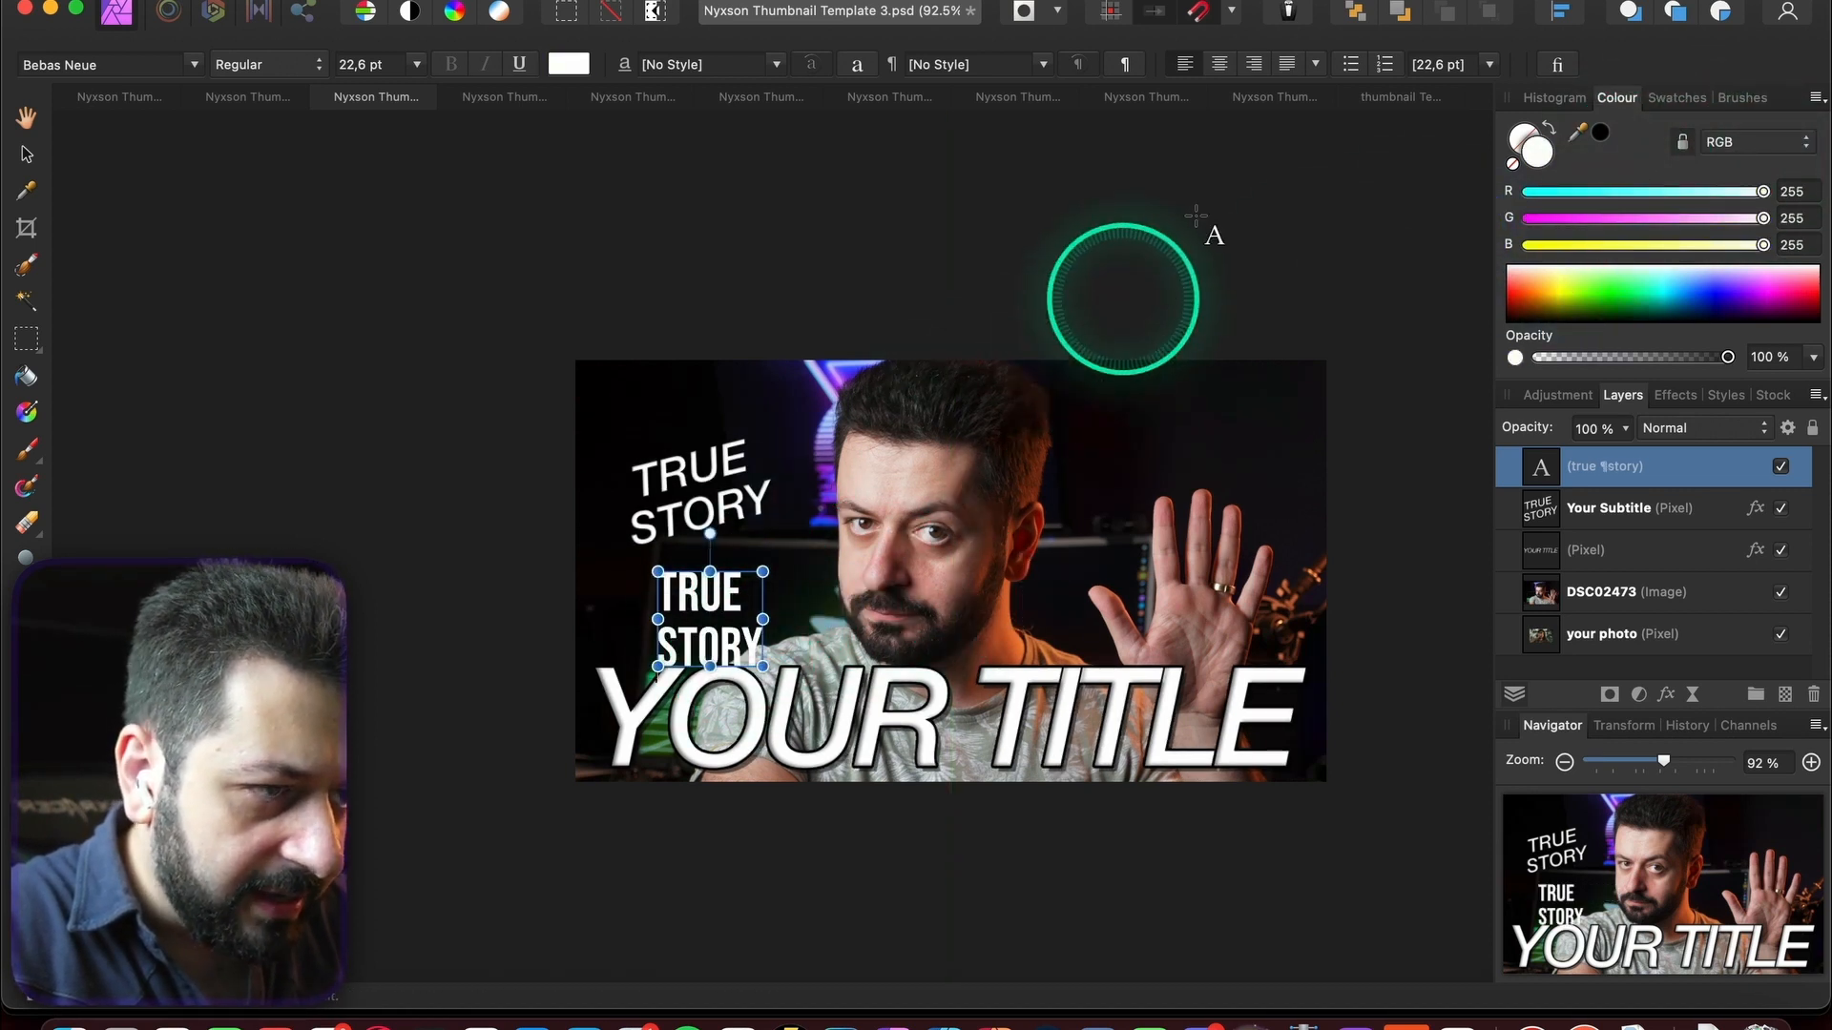
# - Centre-align, tilt and place the text over the old subtitle, then hide Your Subtitle
pyautogui.click(26, 153)
pyautogui.click(1220, 64)
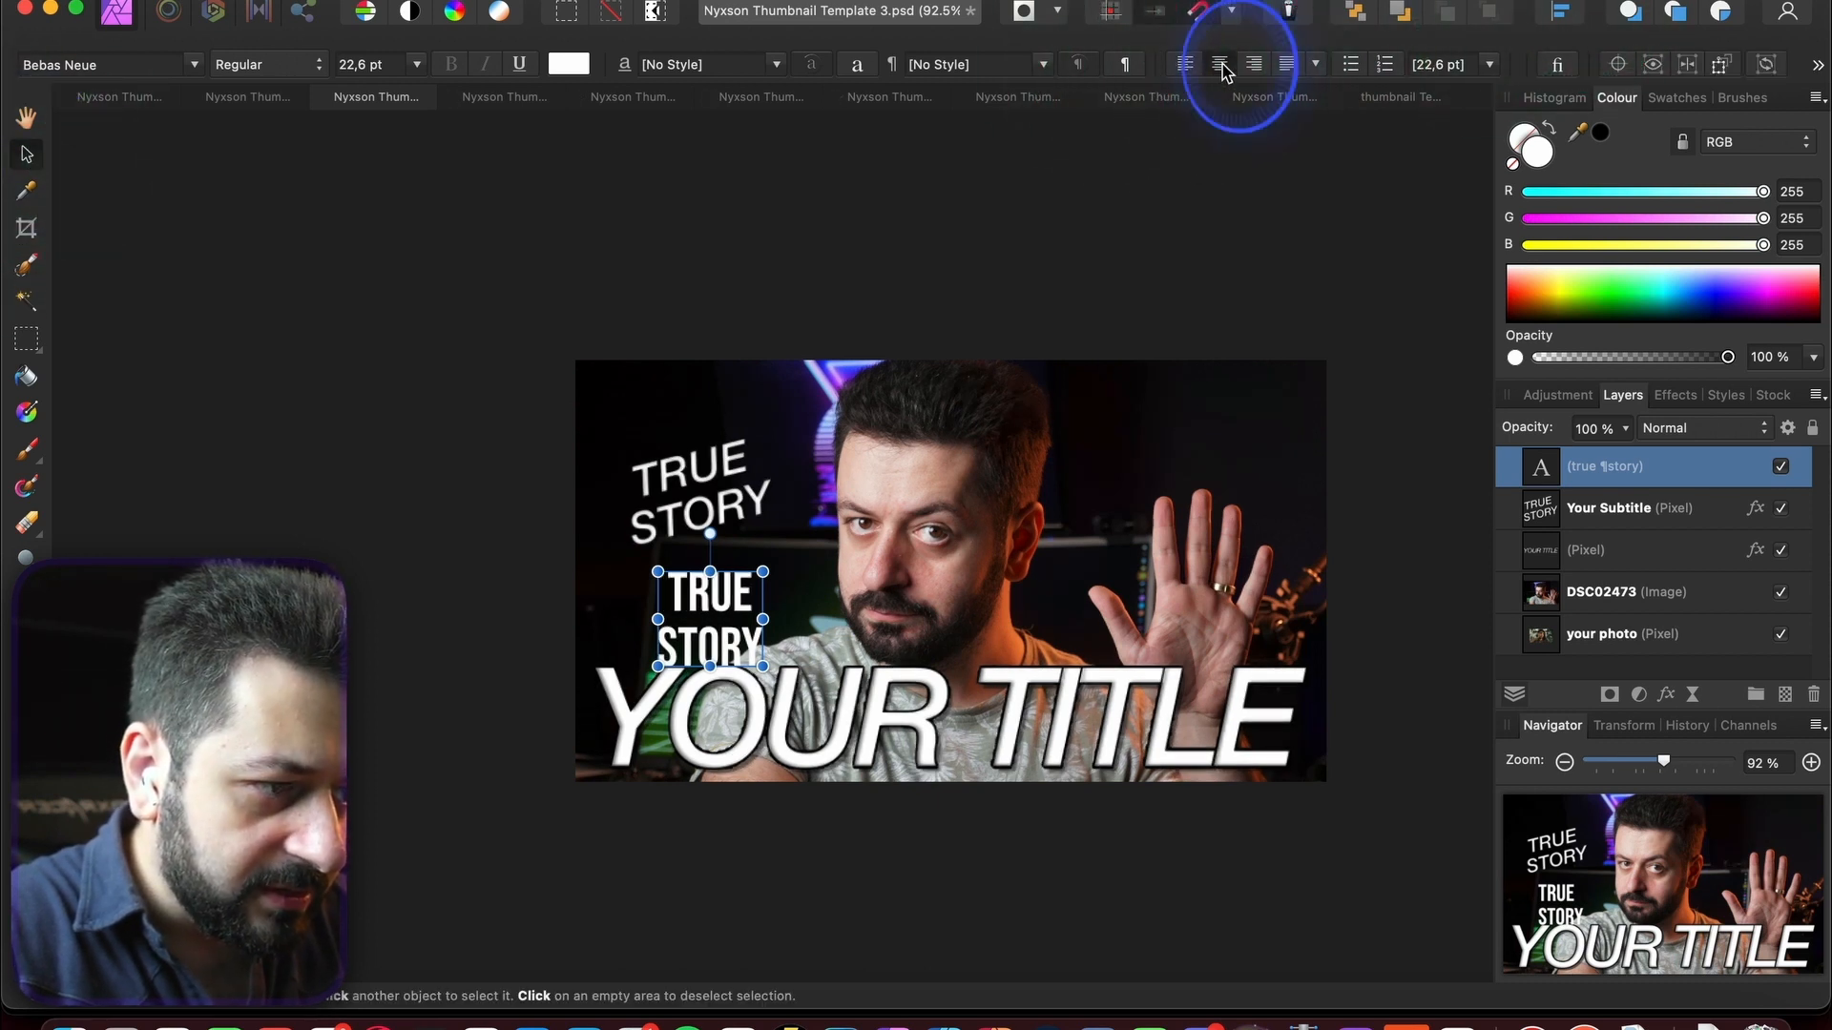
pyautogui.moveTo(739, 618); pyautogui.dragTo(747, 539)
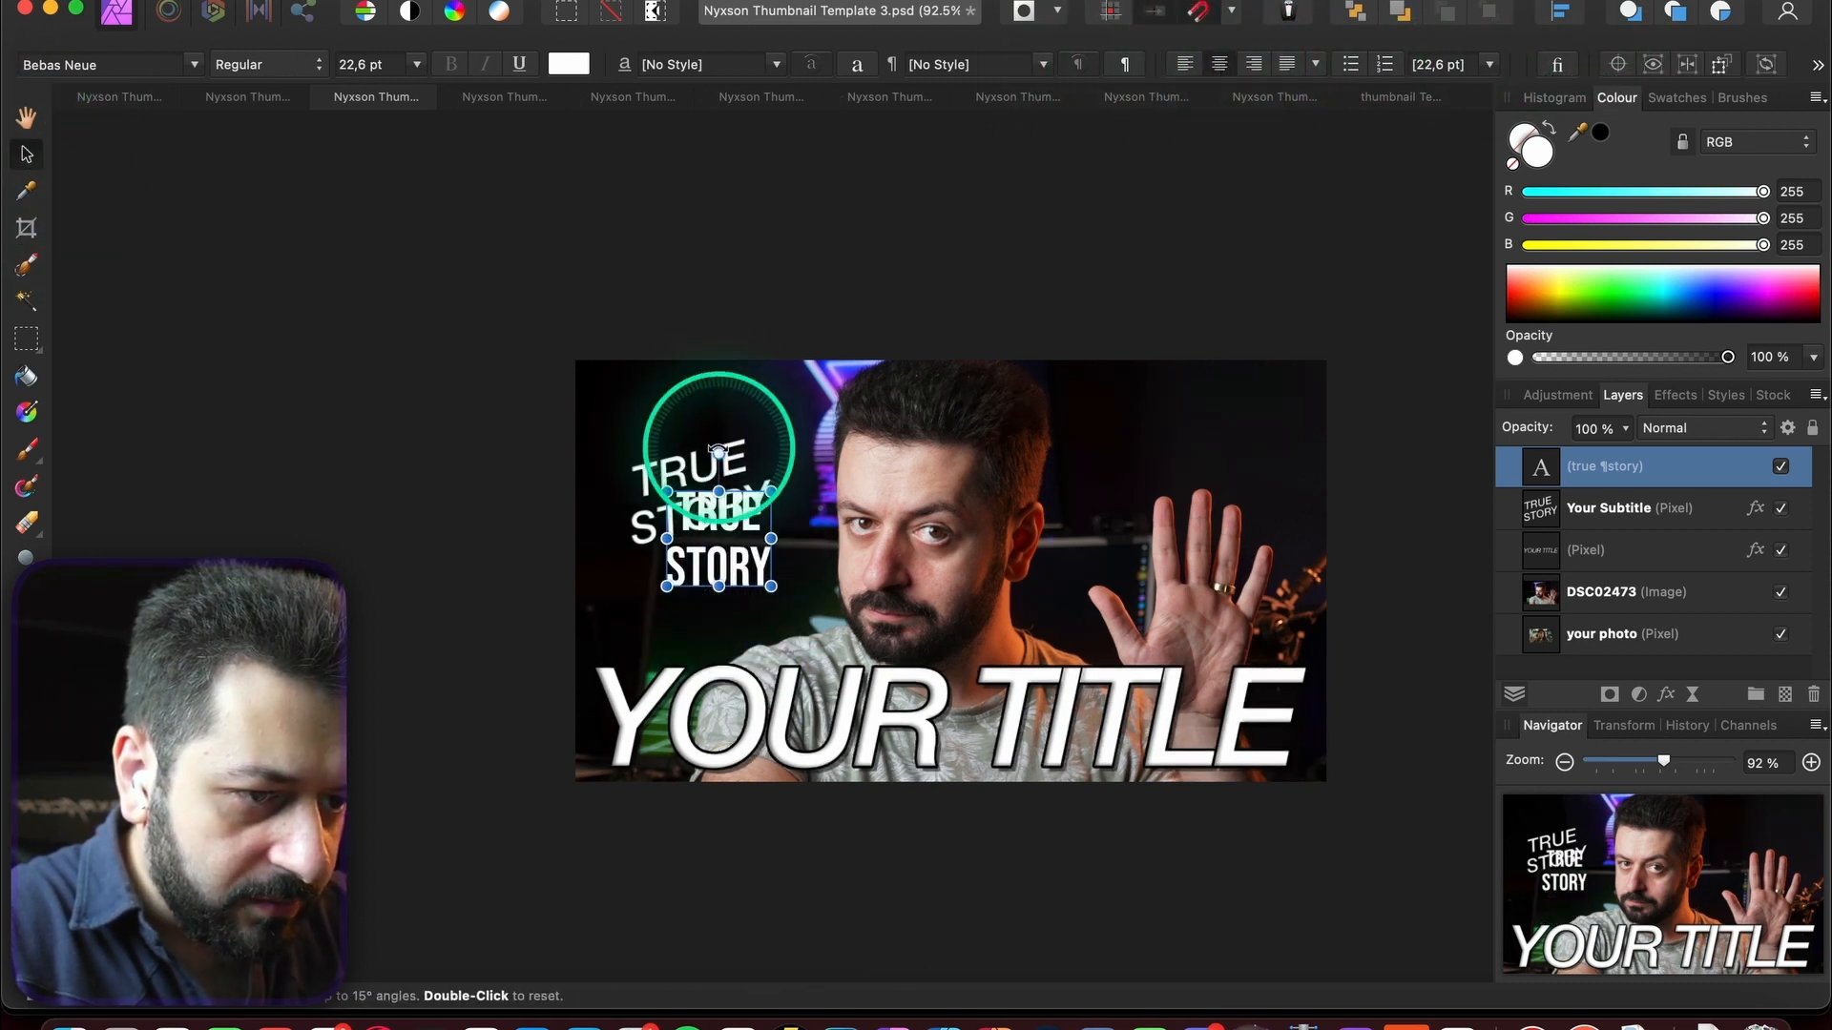
pyautogui.moveTo(719, 451); pyautogui.dragTo(701, 455)
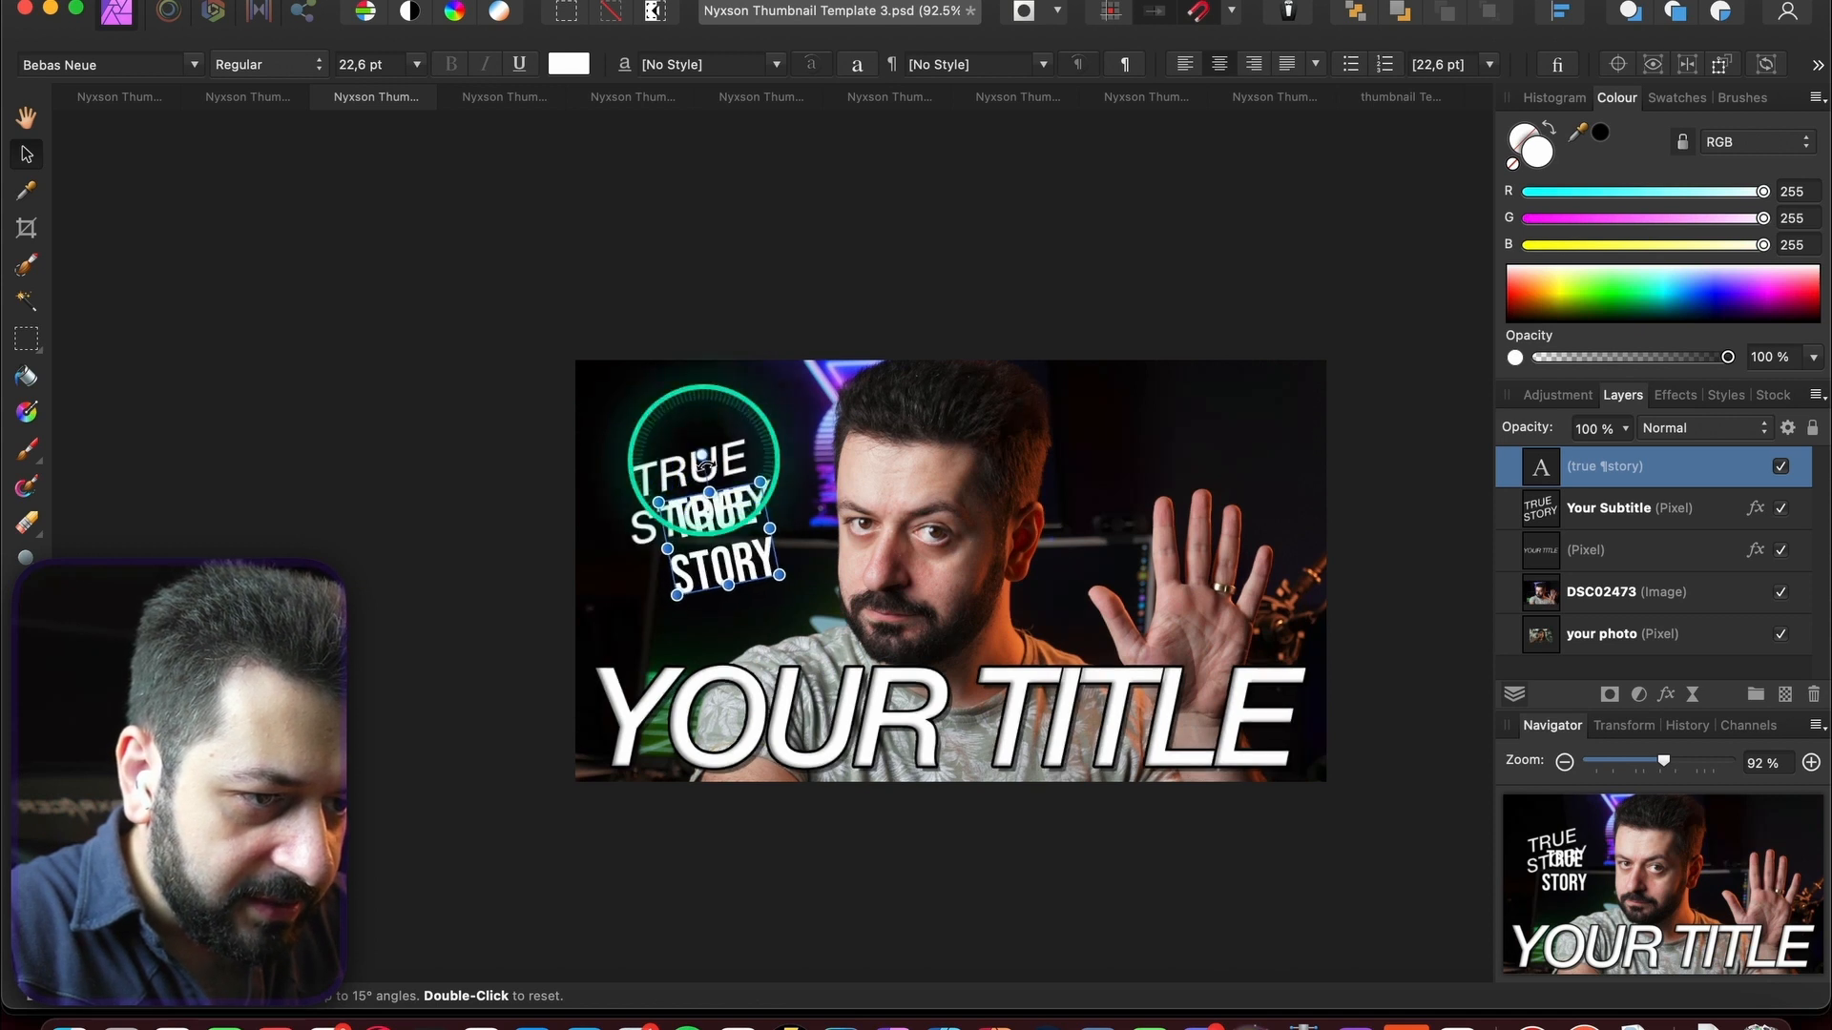
pyautogui.moveTo(737, 569); pyautogui.dragTo(711, 520)
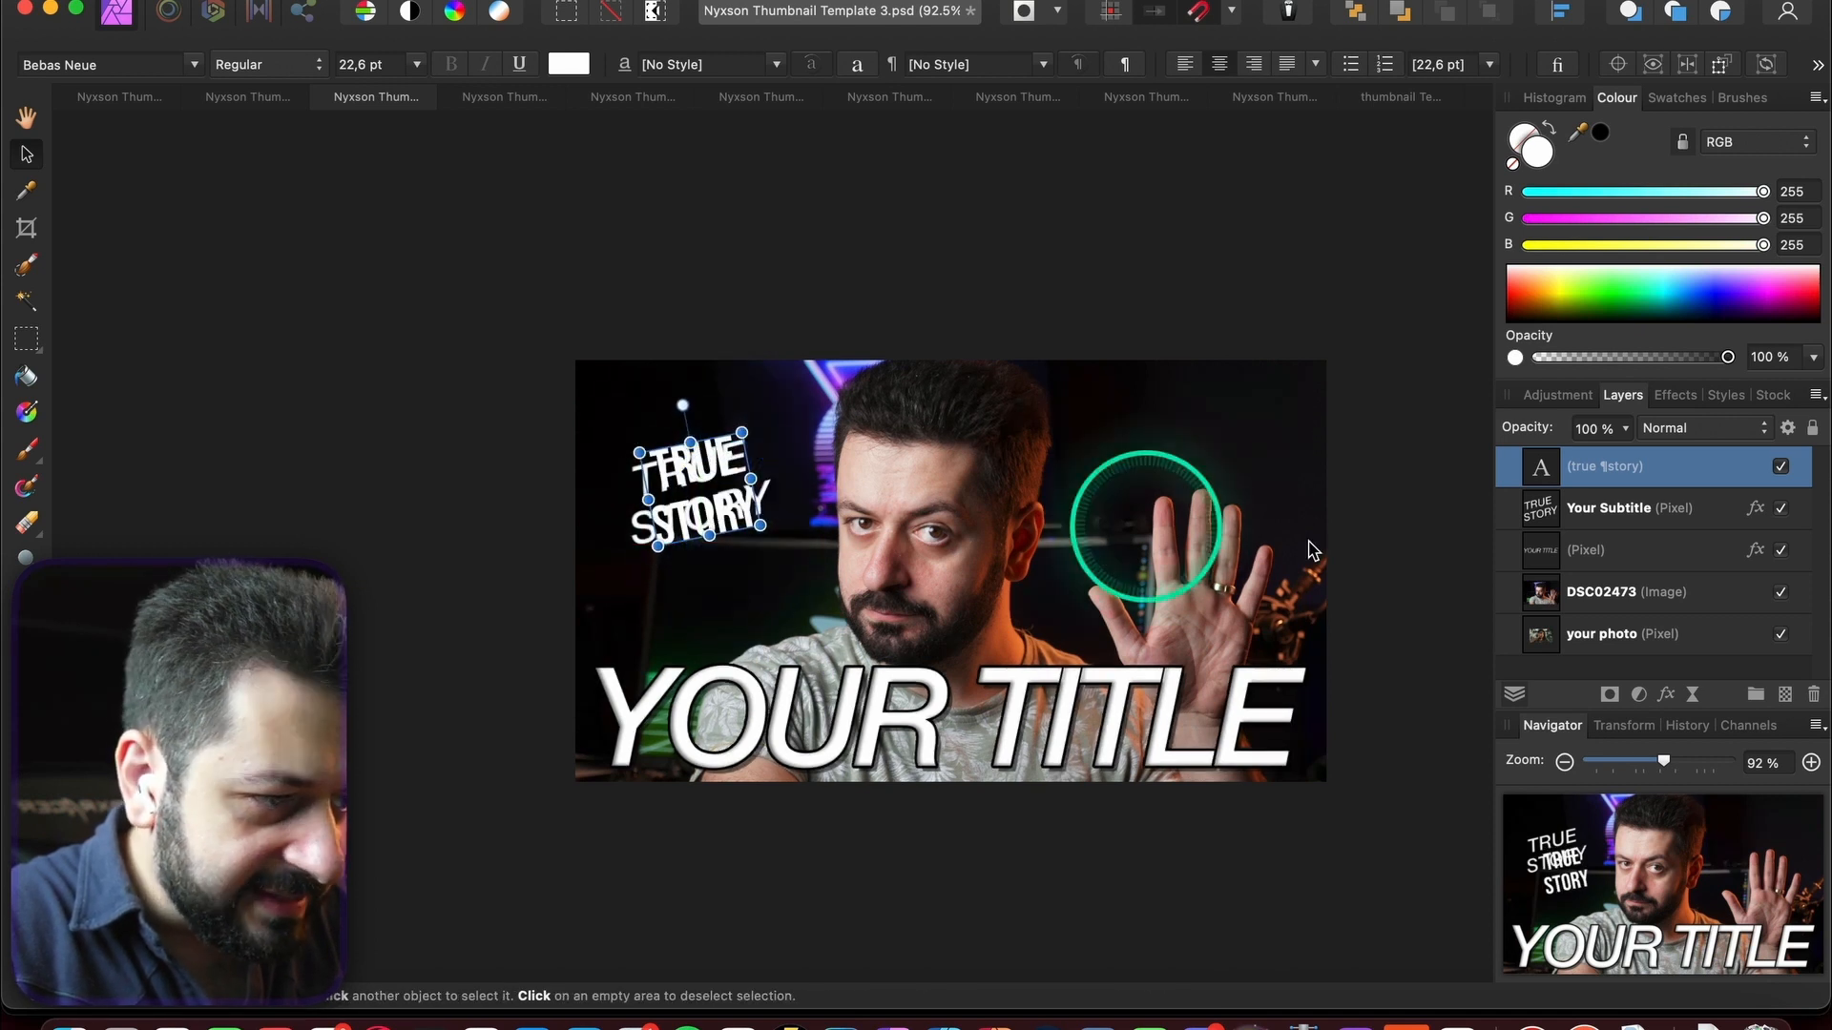
pyautogui.click(1610, 523)
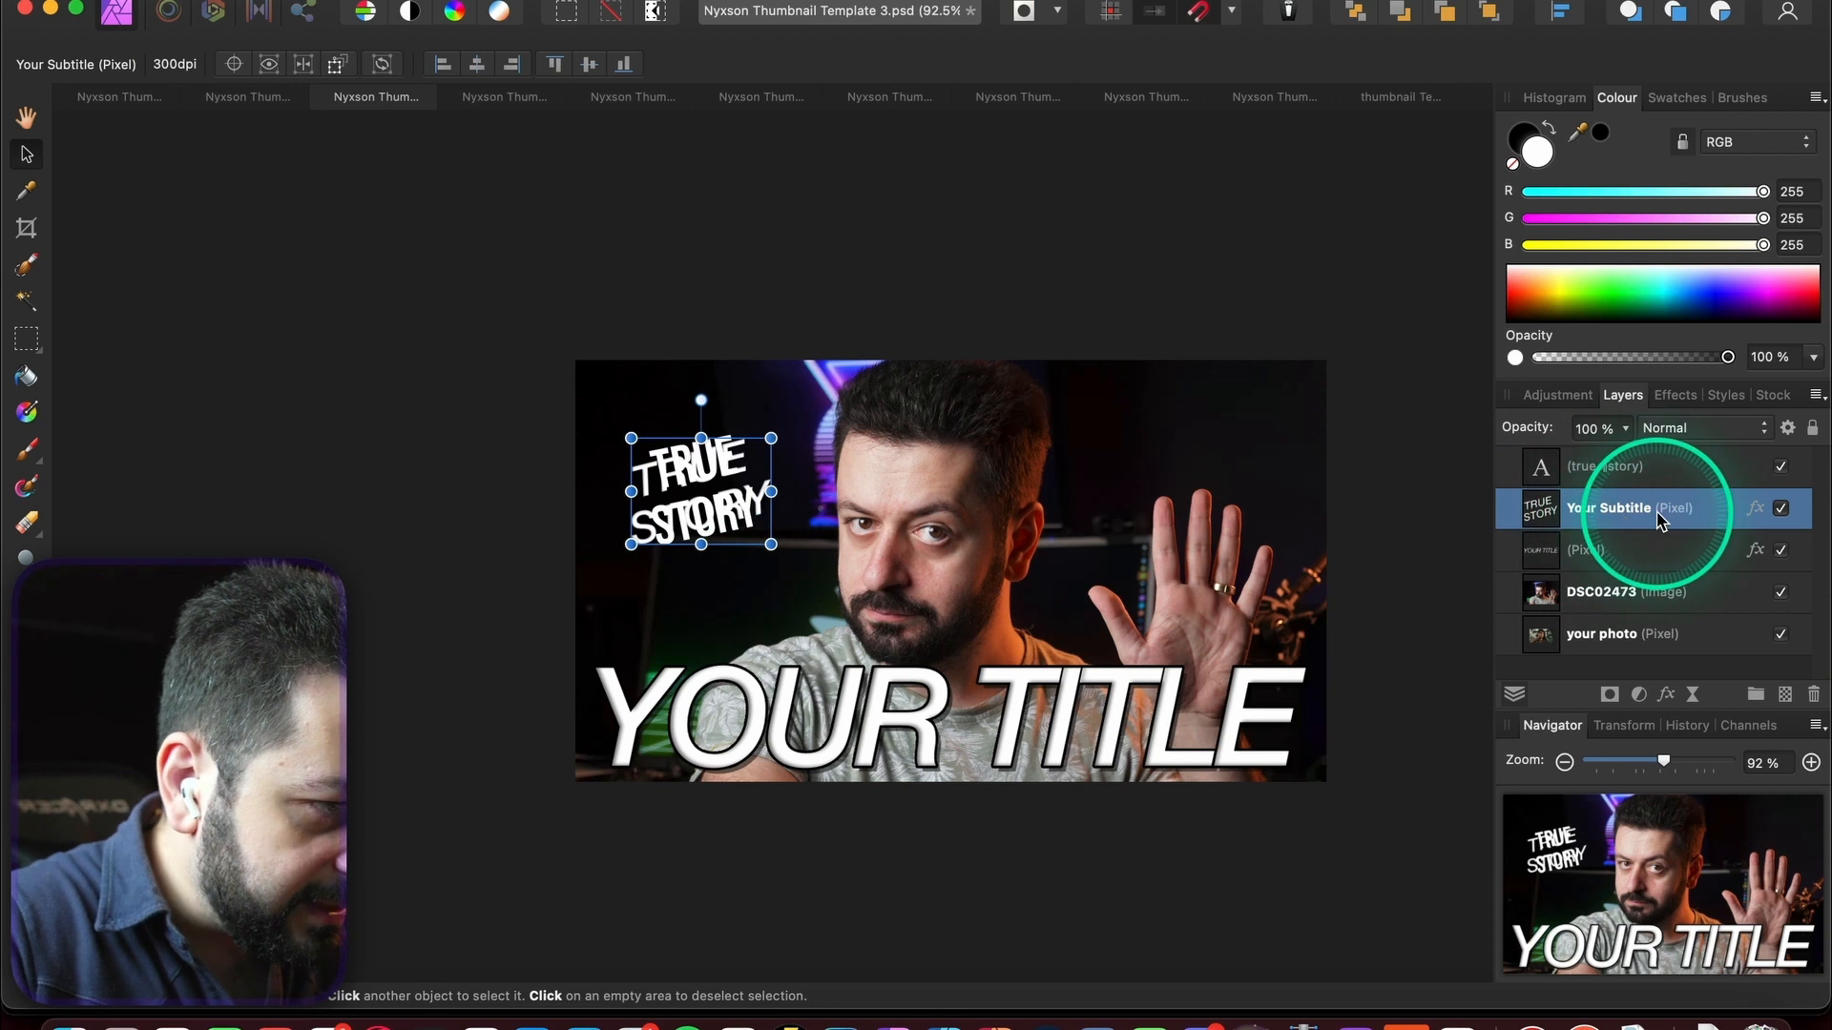
pyautogui.click(1781, 509)
pyautogui.click(1601, 471)
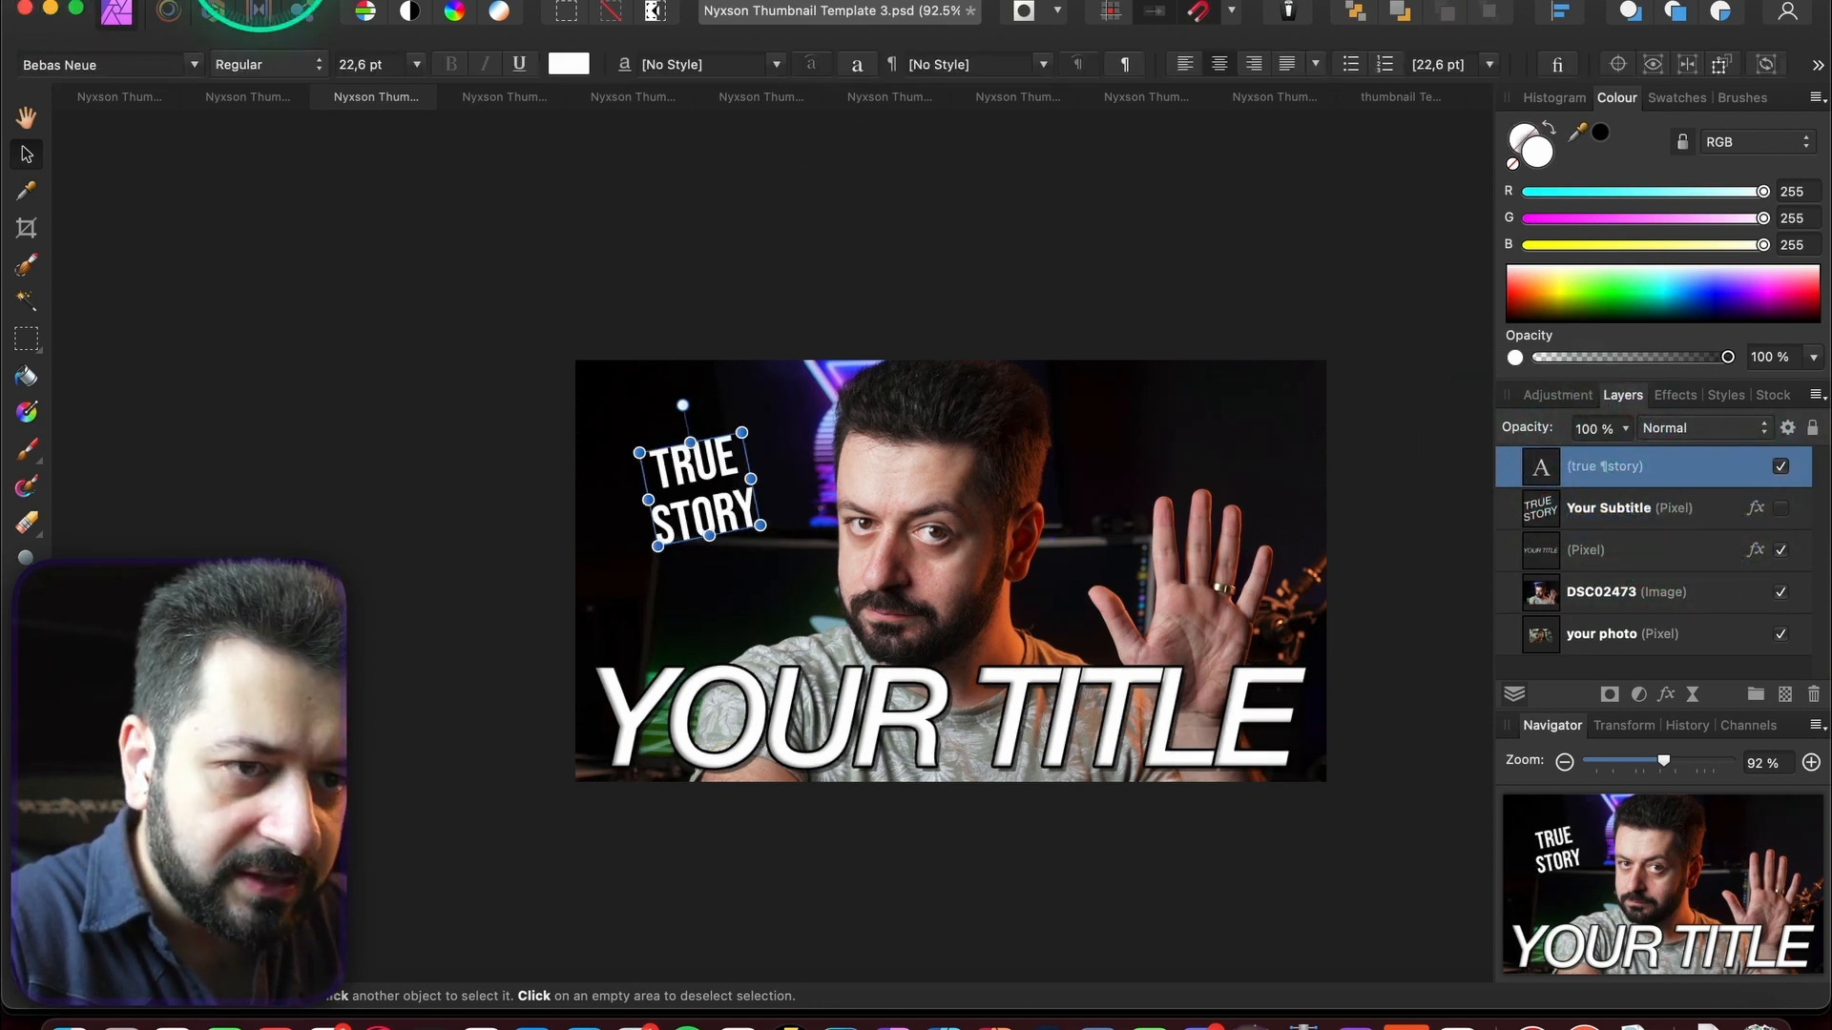
# - Paste the copied layer effects onto TRUE STORY and shear it taller at the upper left
pyautogui.click(344, 1)
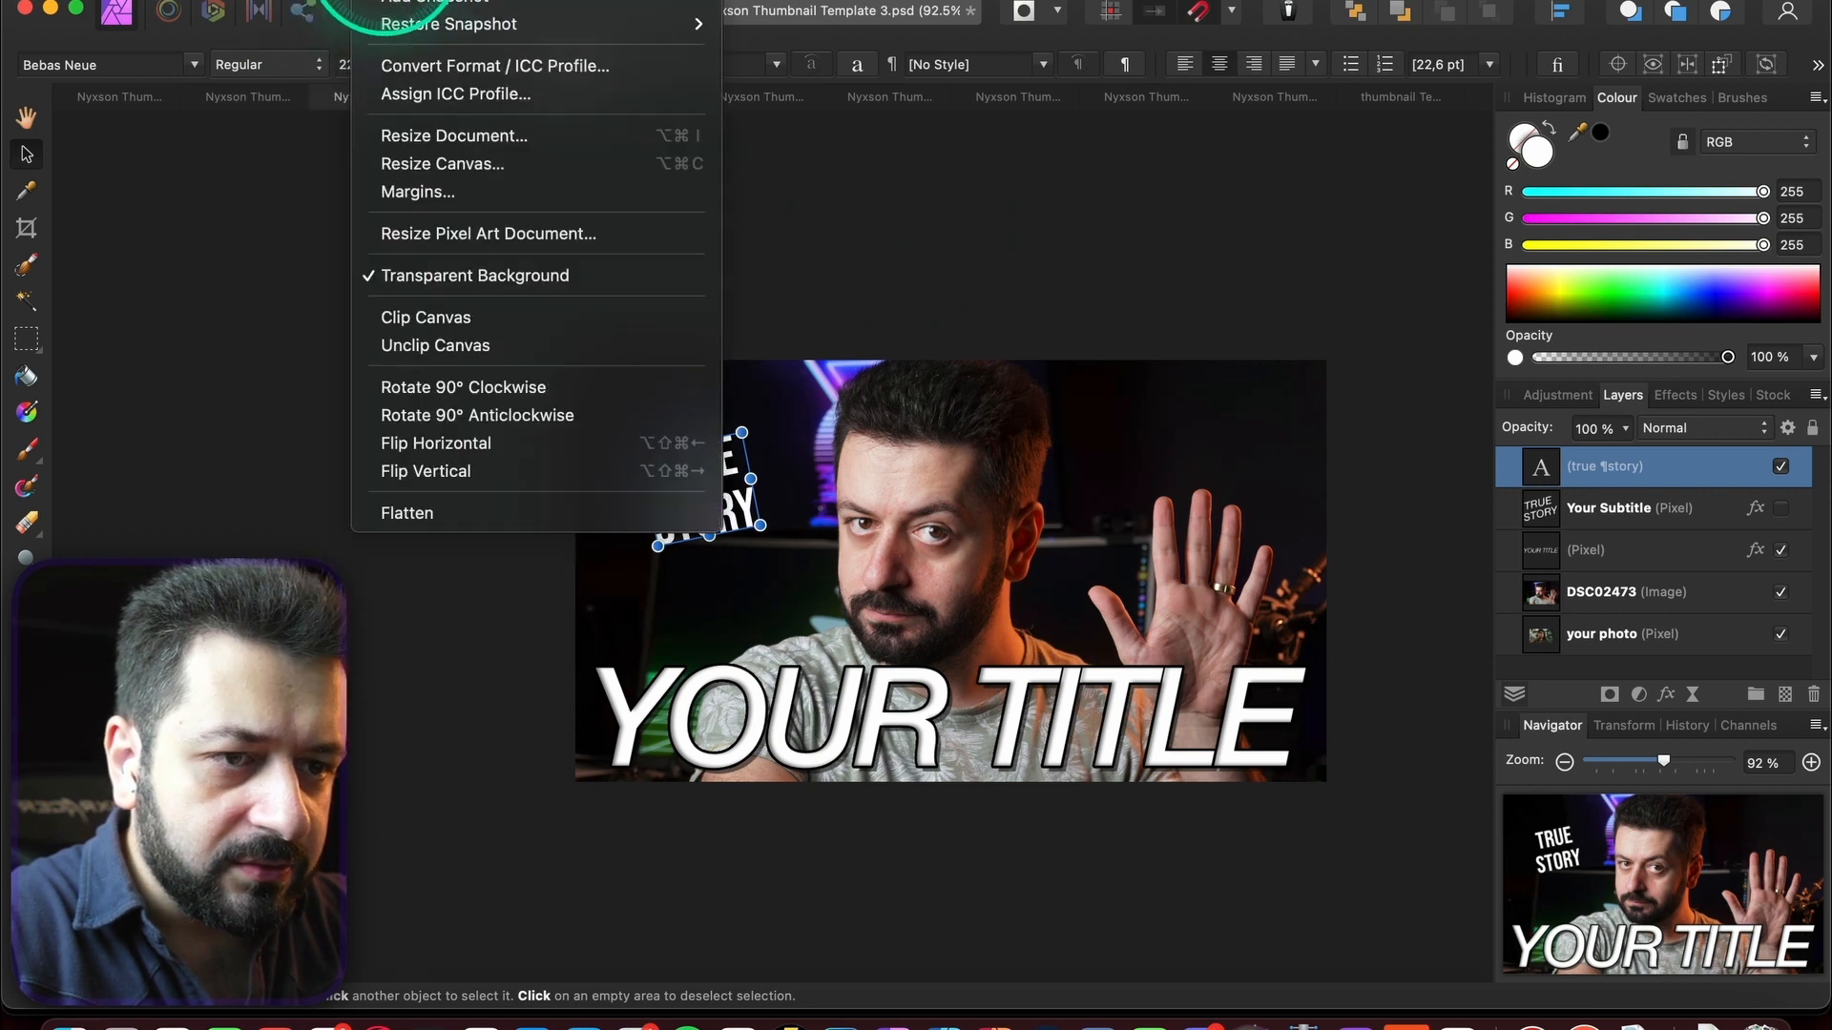
pyautogui.moveTo(278, 1)
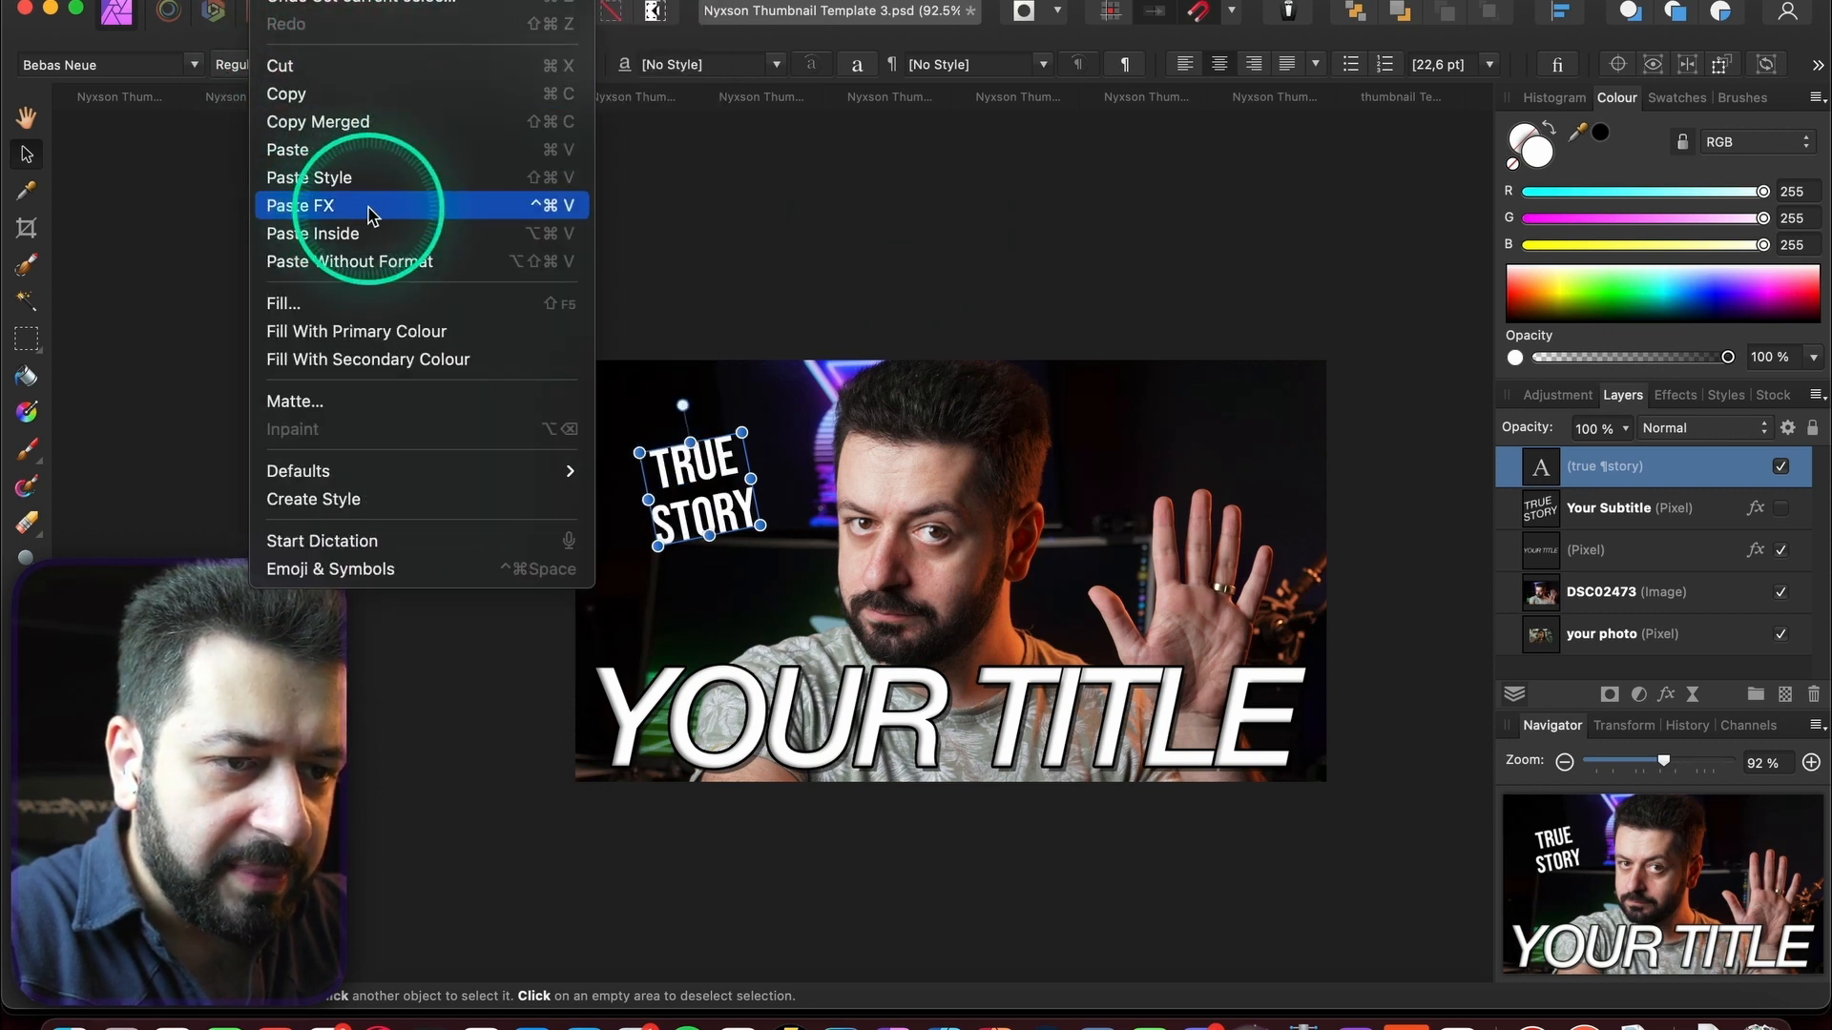
pyautogui.click(372, 212)
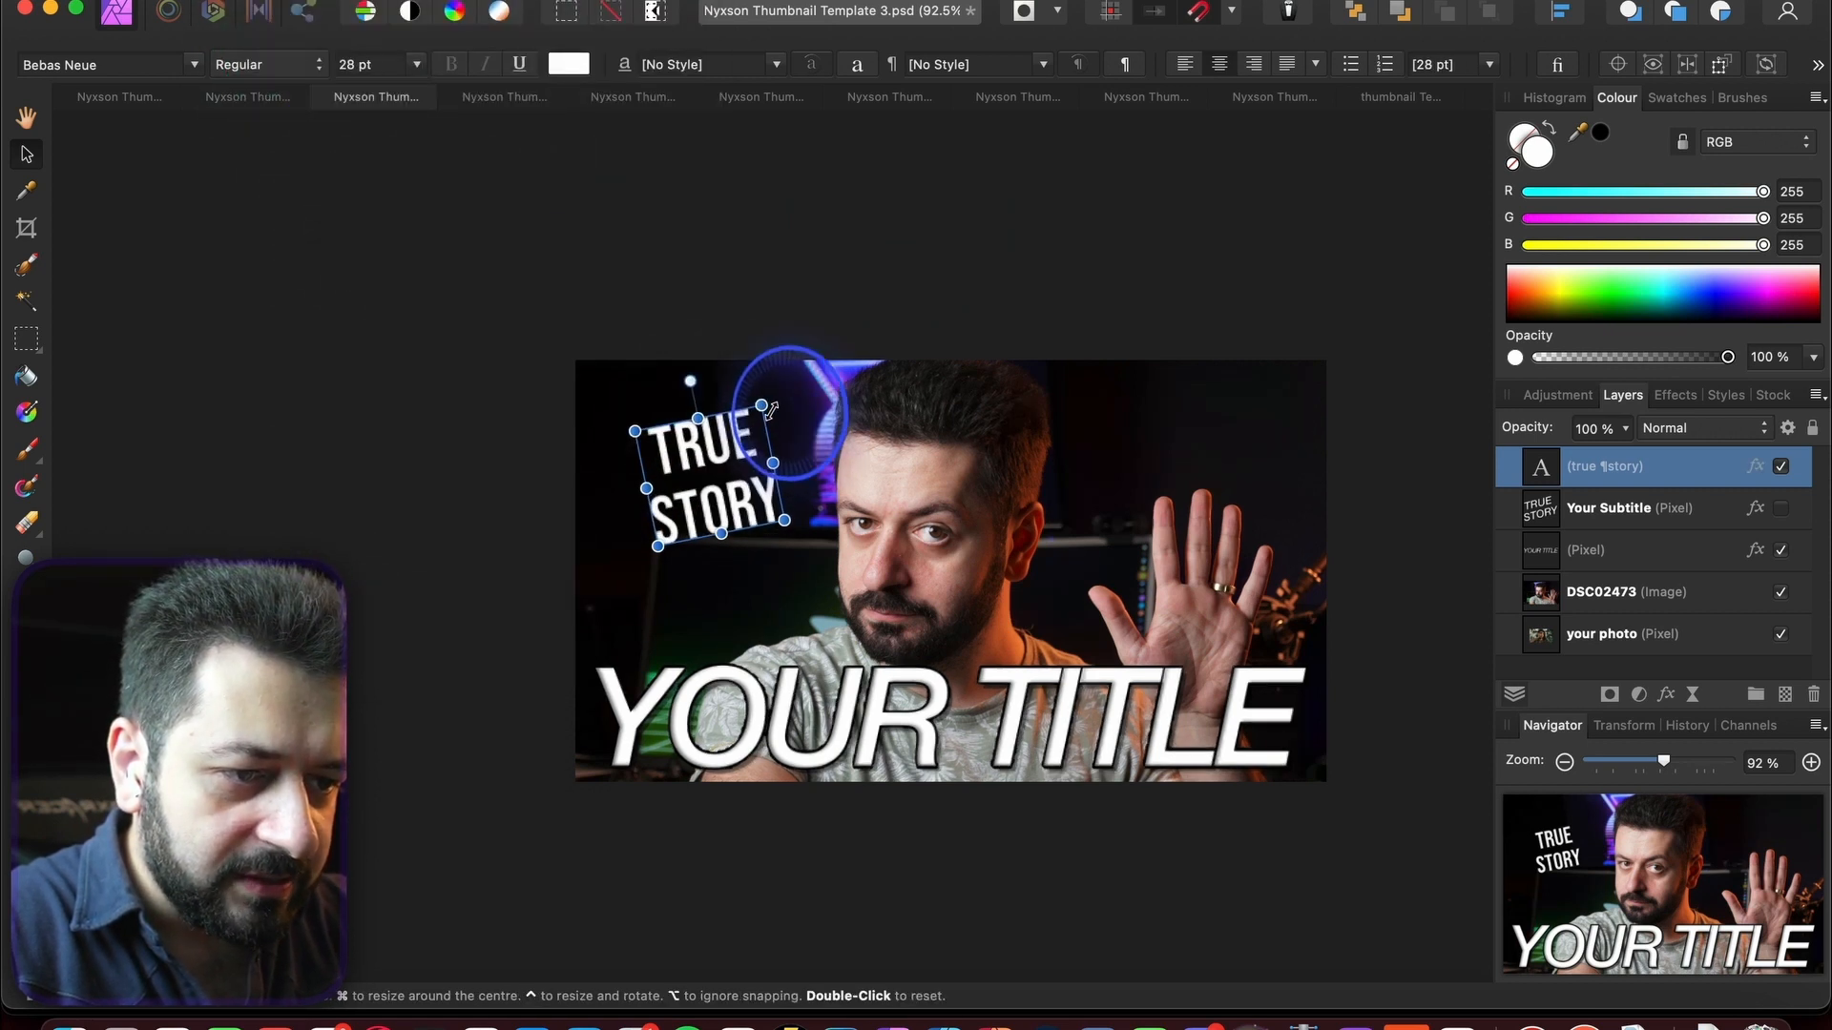
pyautogui.moveTo(734, 465); pyautogui.dragTo(721, 478)
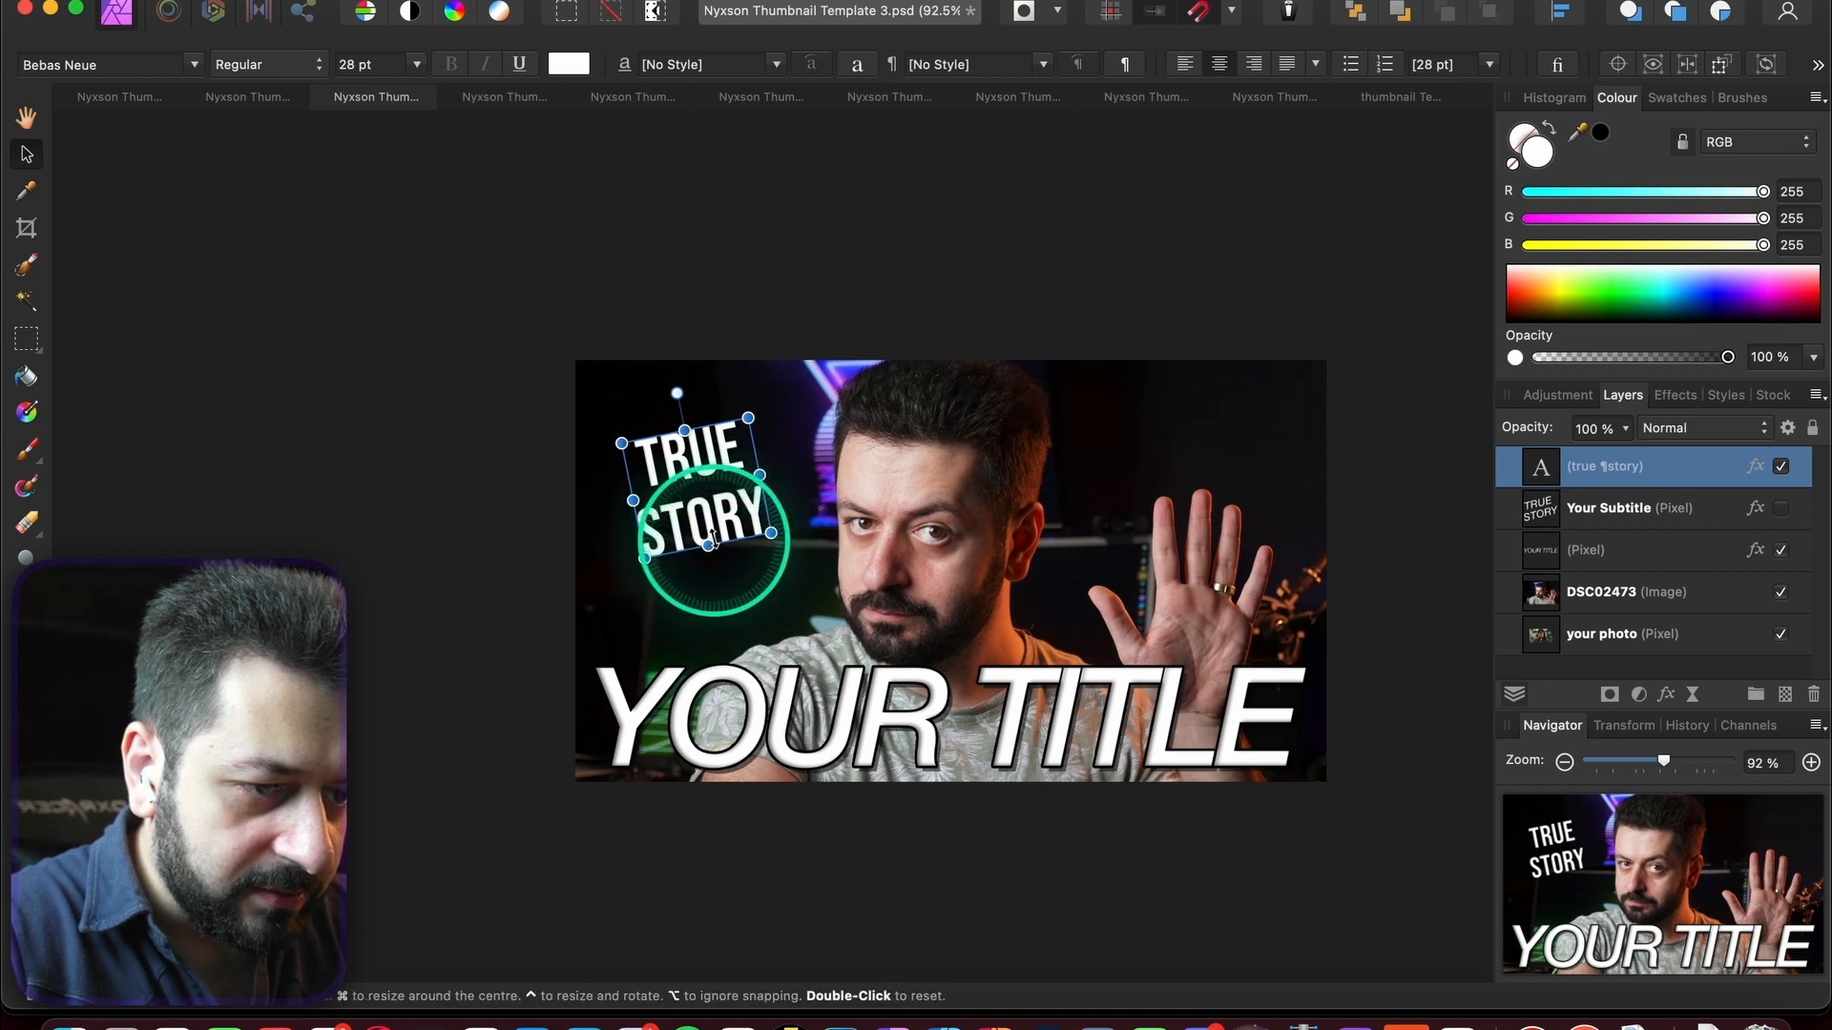
pyautogui.moveTo(711, 539)
pyautogui.mouseDown()
pyautogui.moveTo(739, 568)
pyautogui.moveTo(709, 568)
pyautogui.mouseUp()
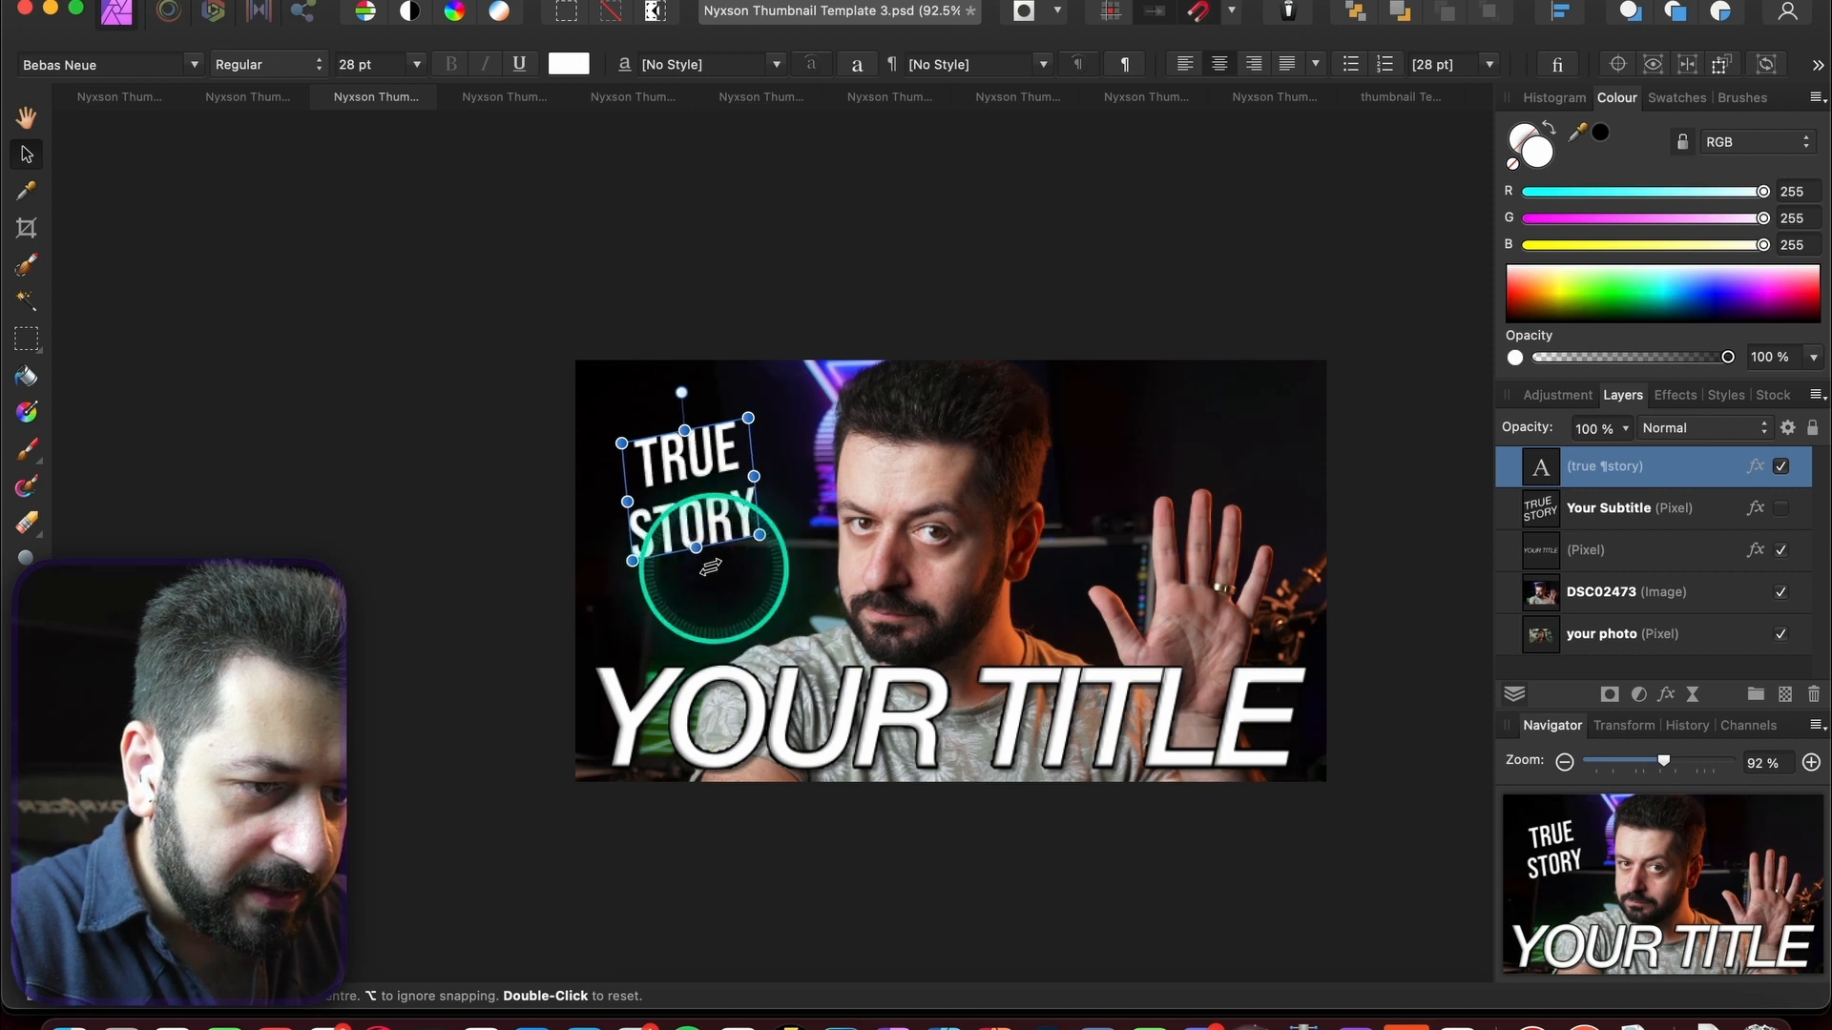
pyautogui.moveTo(693, 464); pyautogui.dragTo(801, 274)
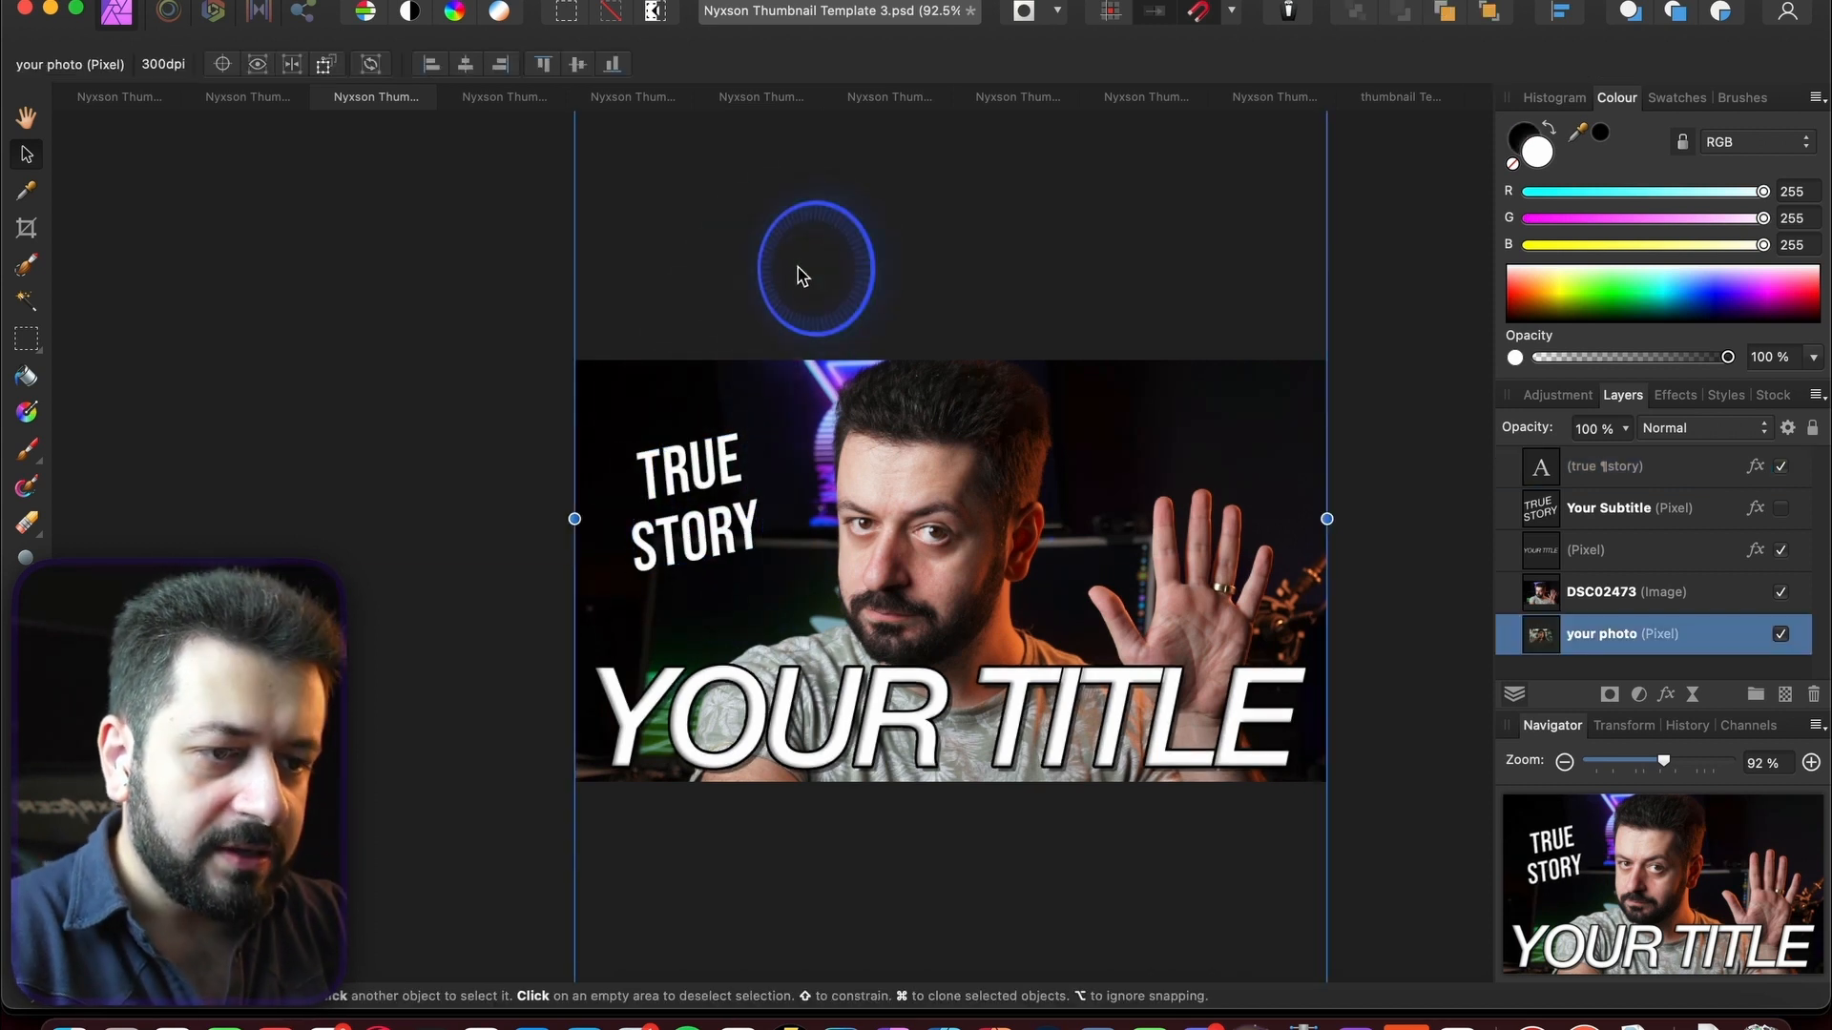
# - Hide YOUR TITLE and type the new VIDEO EDITING STRUGGLES headline in its place
pyautogui.click(1007, 749)
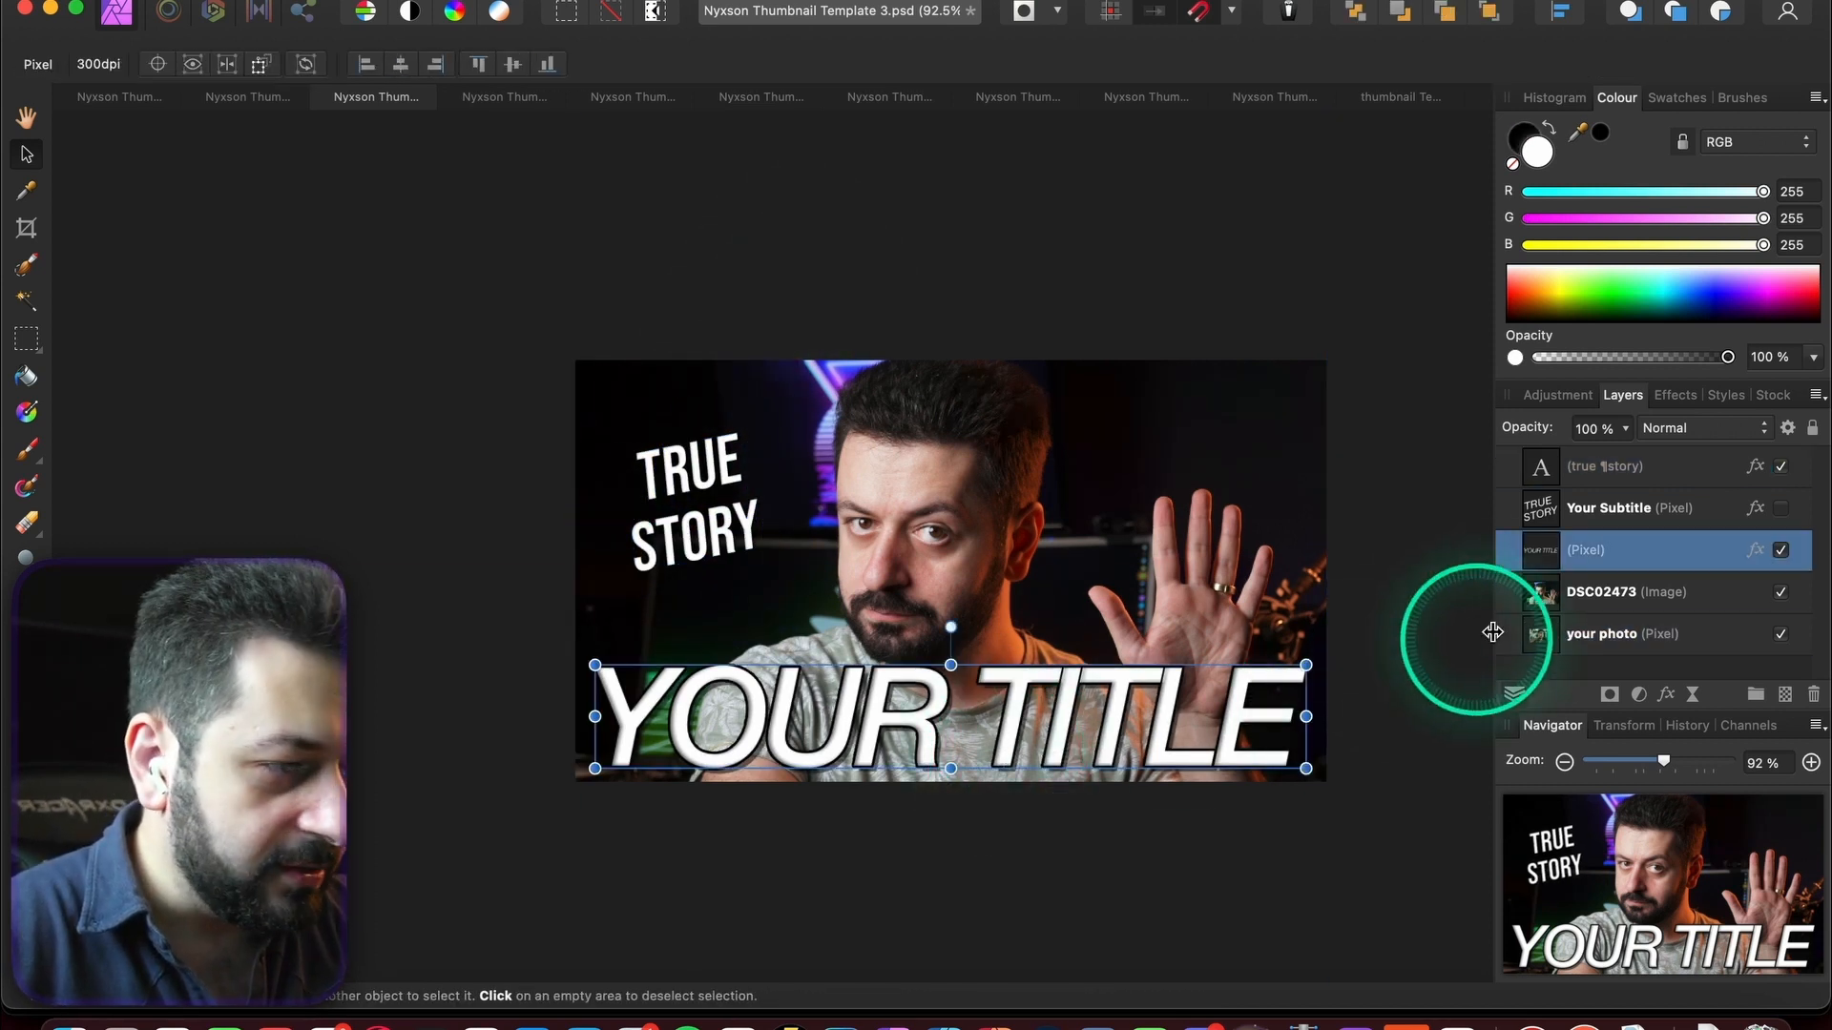
pyautogui.click(1780, 551)
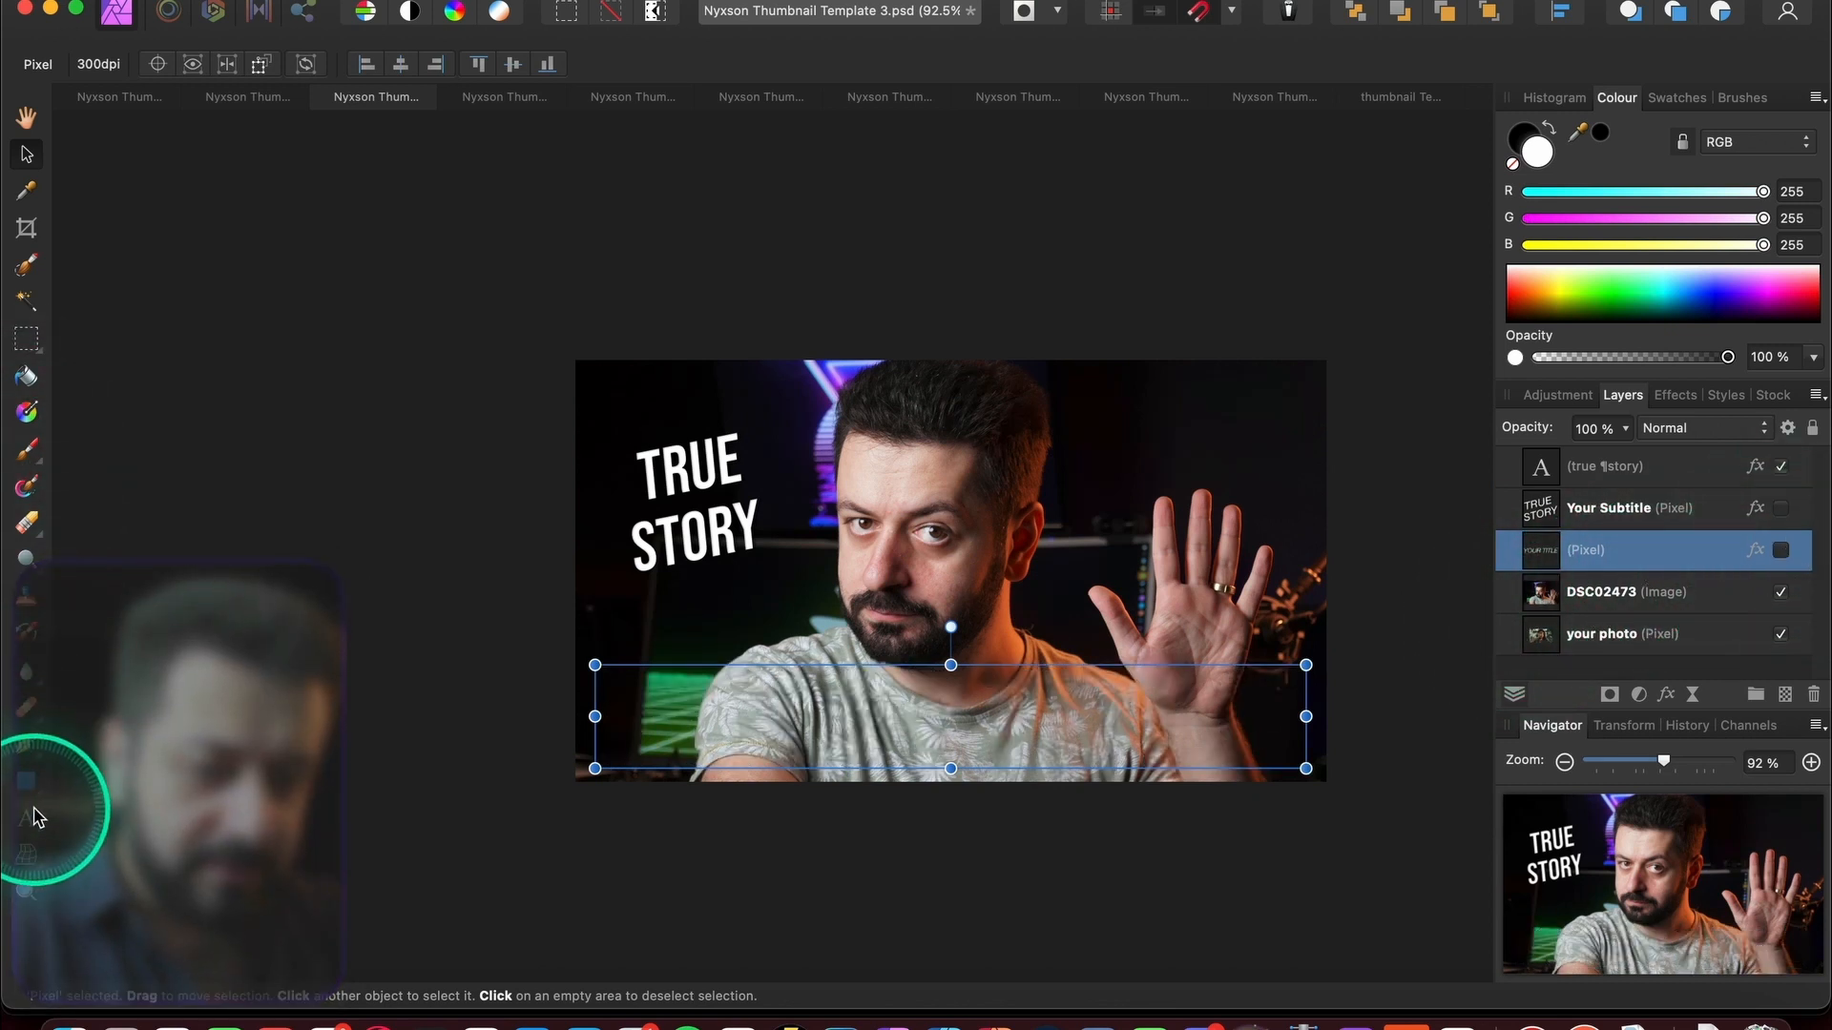
pyautogui.click(34, 810)
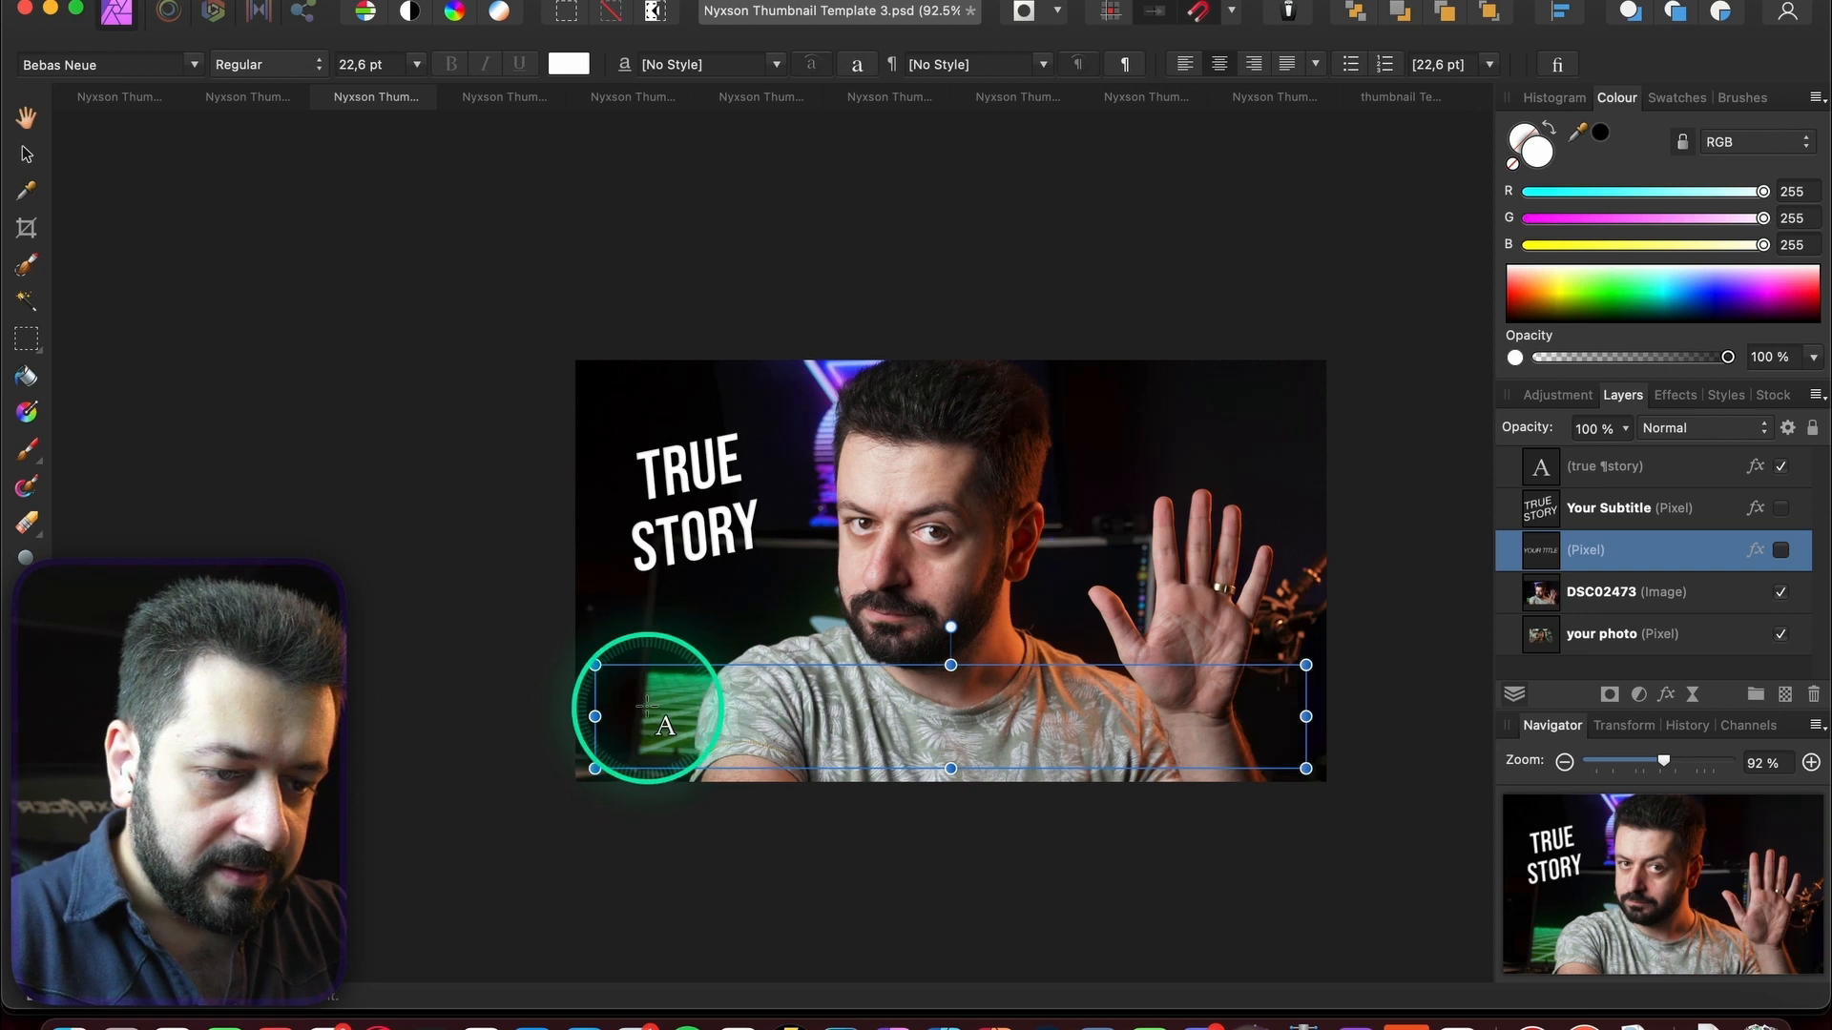
pyautogui.moveTo(631, 677); pyautogui.dragTo(710, 730)
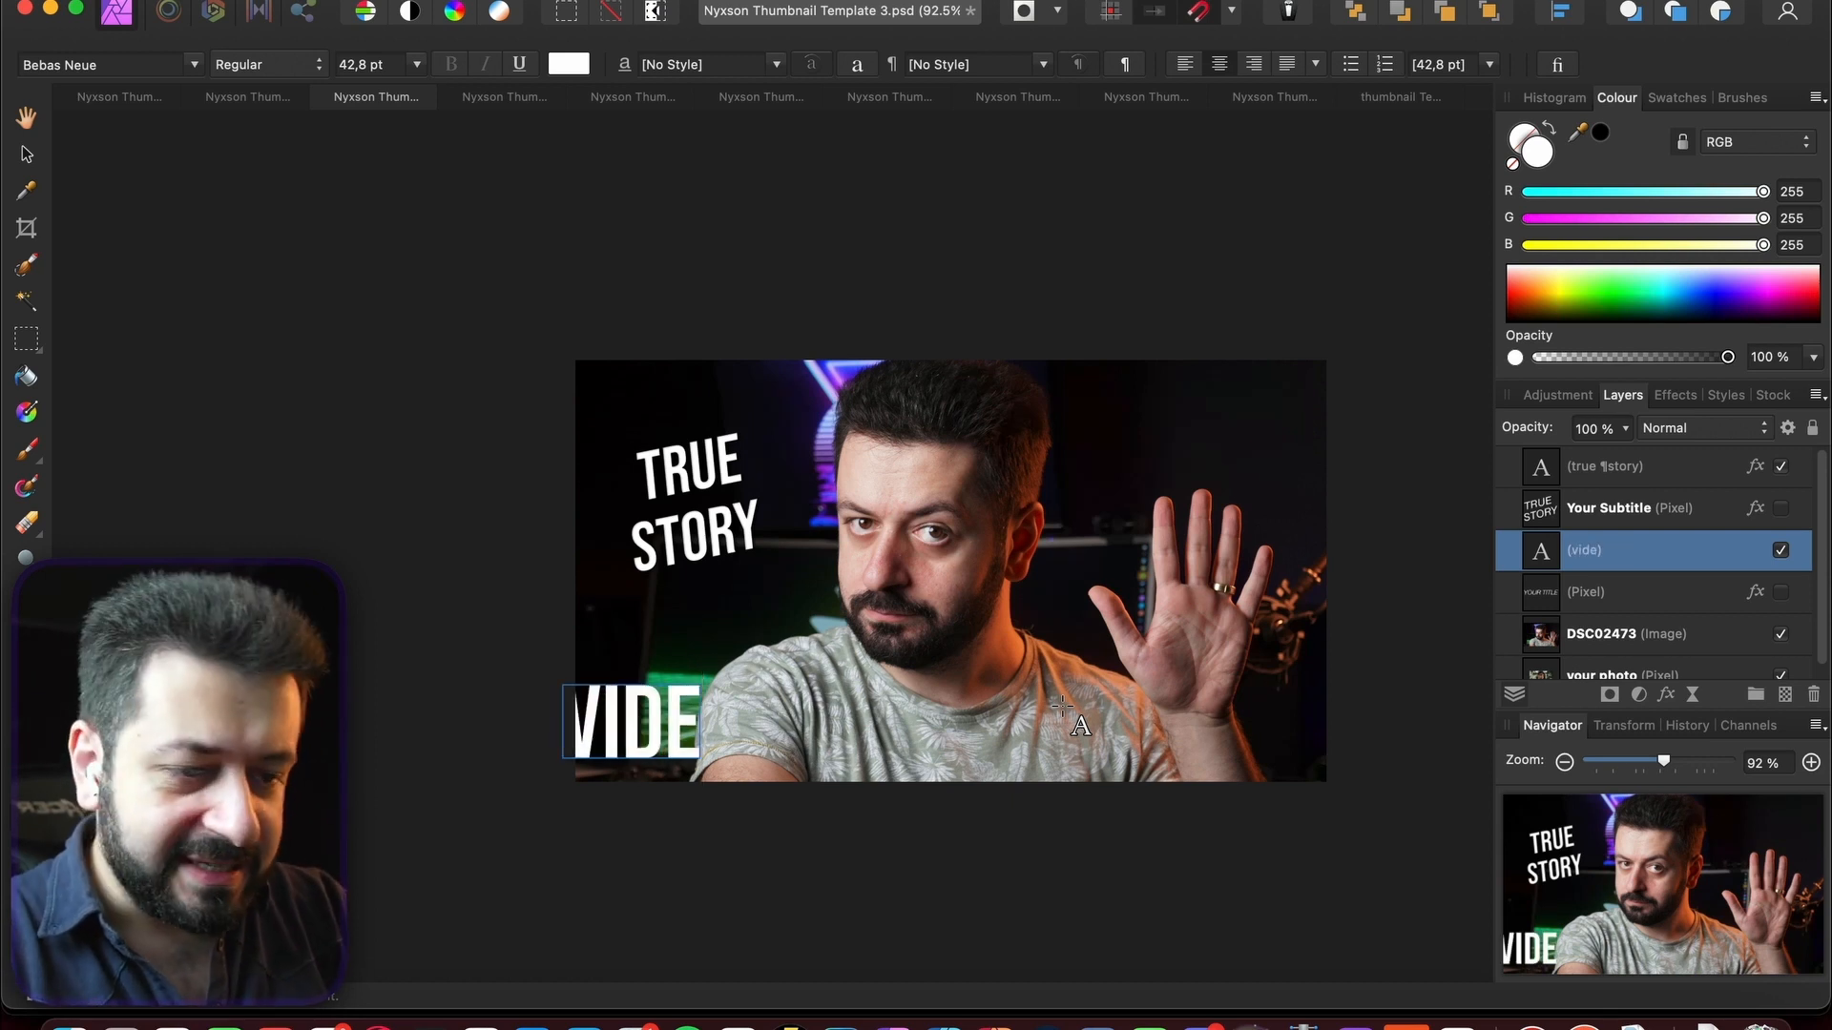
pyautogui.write('diting Jour')
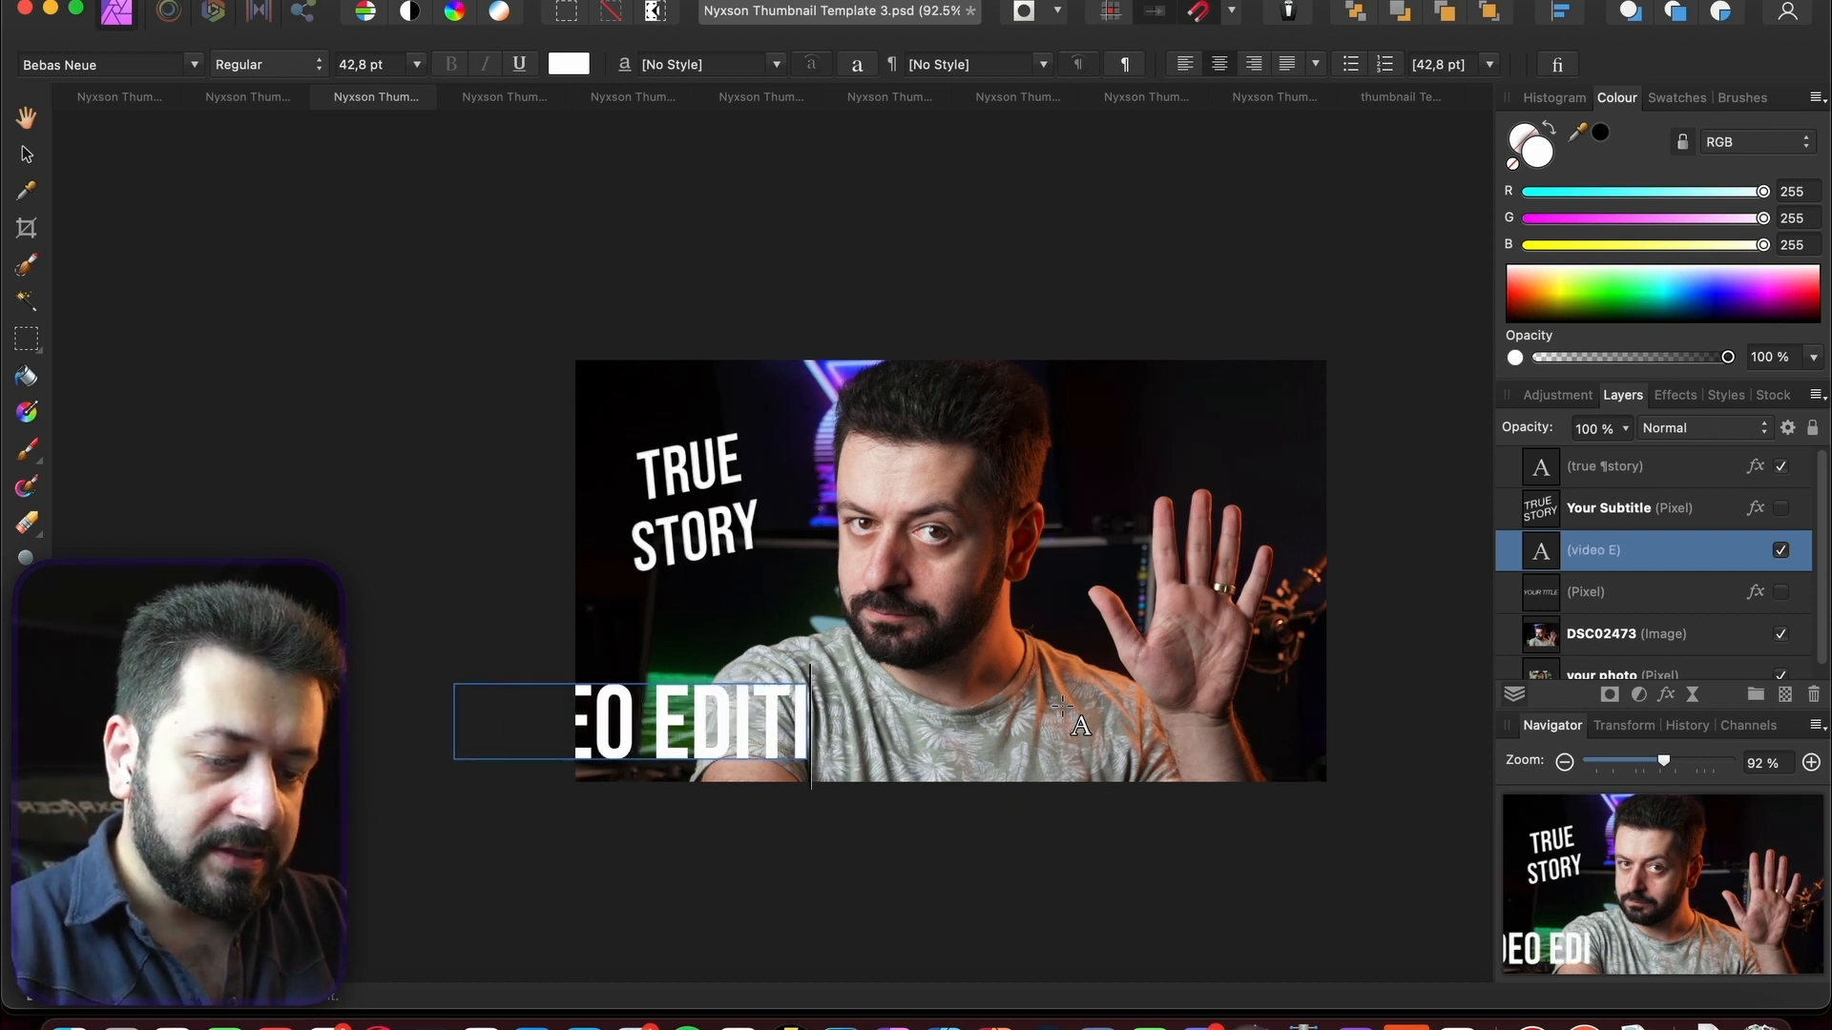
pyautogui.press('BackSpace')
pyautogui.press('BackSpace')
pyautogui.press('BackSpace')
pyautogui.press('BackSpace')
pyautogui.press('BackSpace')
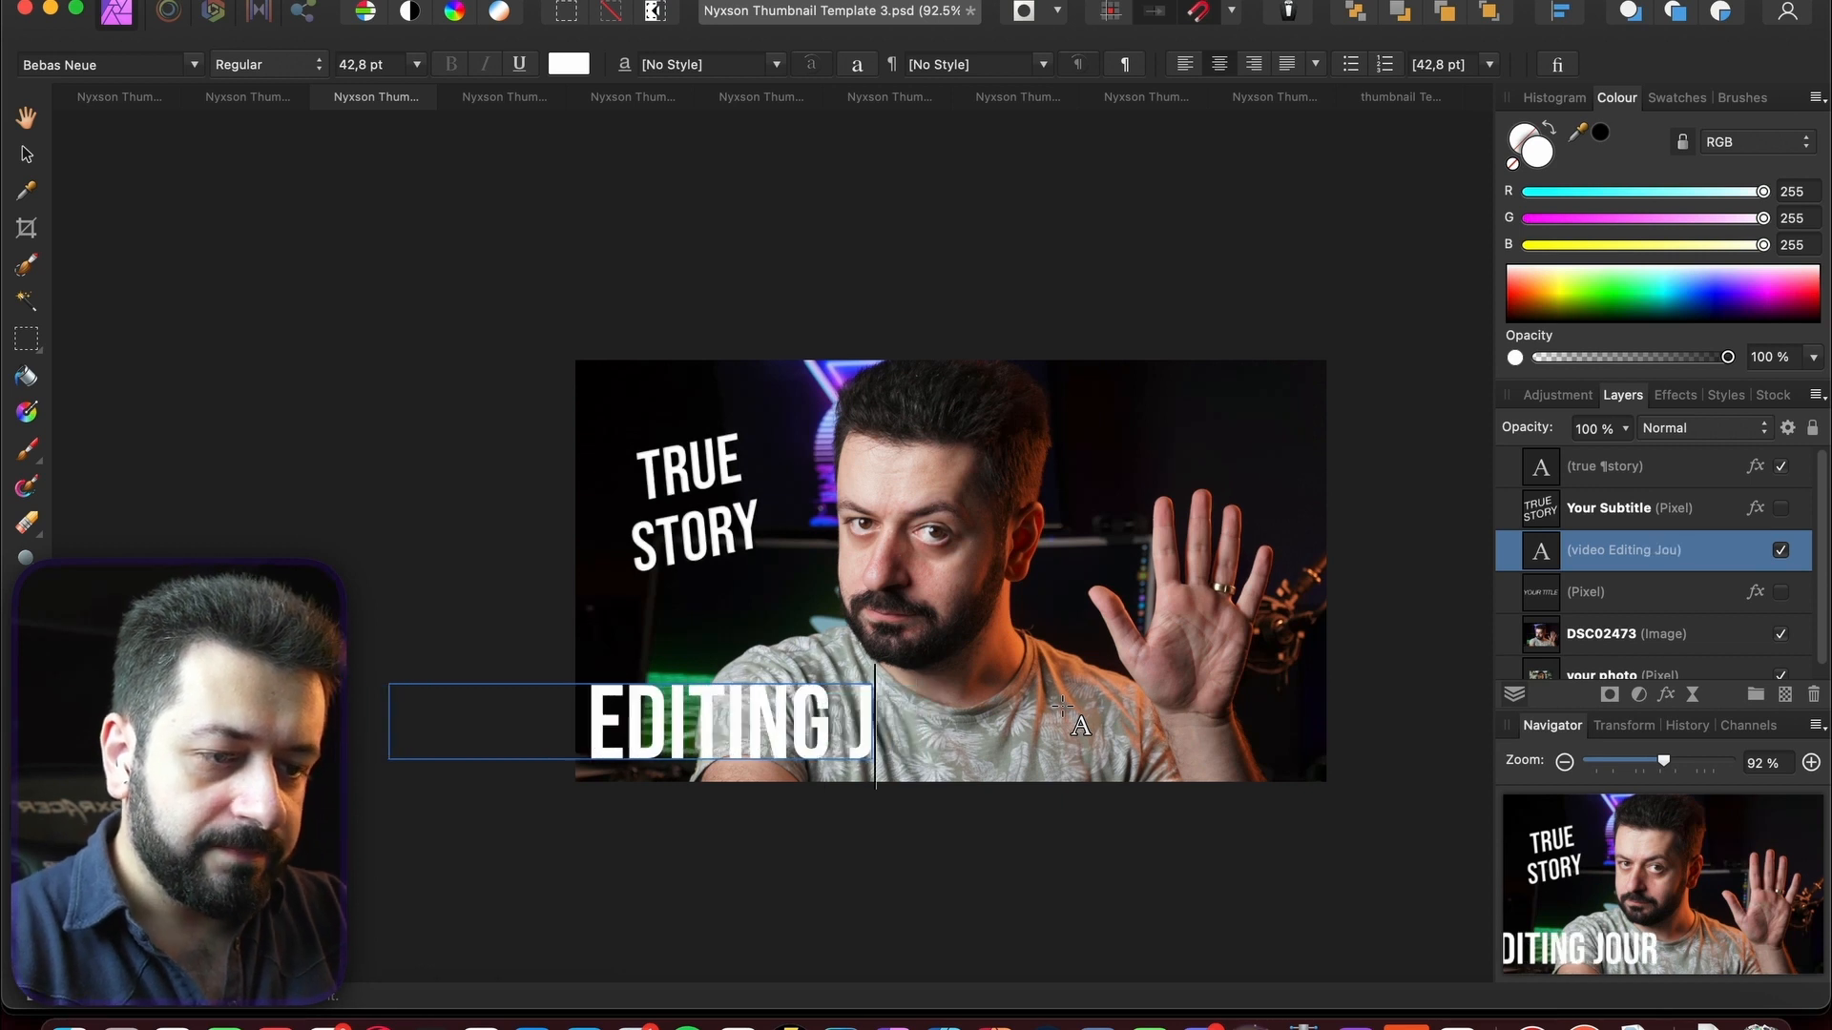
pyautogui.write('struggles')
# - Move and resize the headline frame so it fits across the bottom of the canvas
pyautogui.click(25, 152)
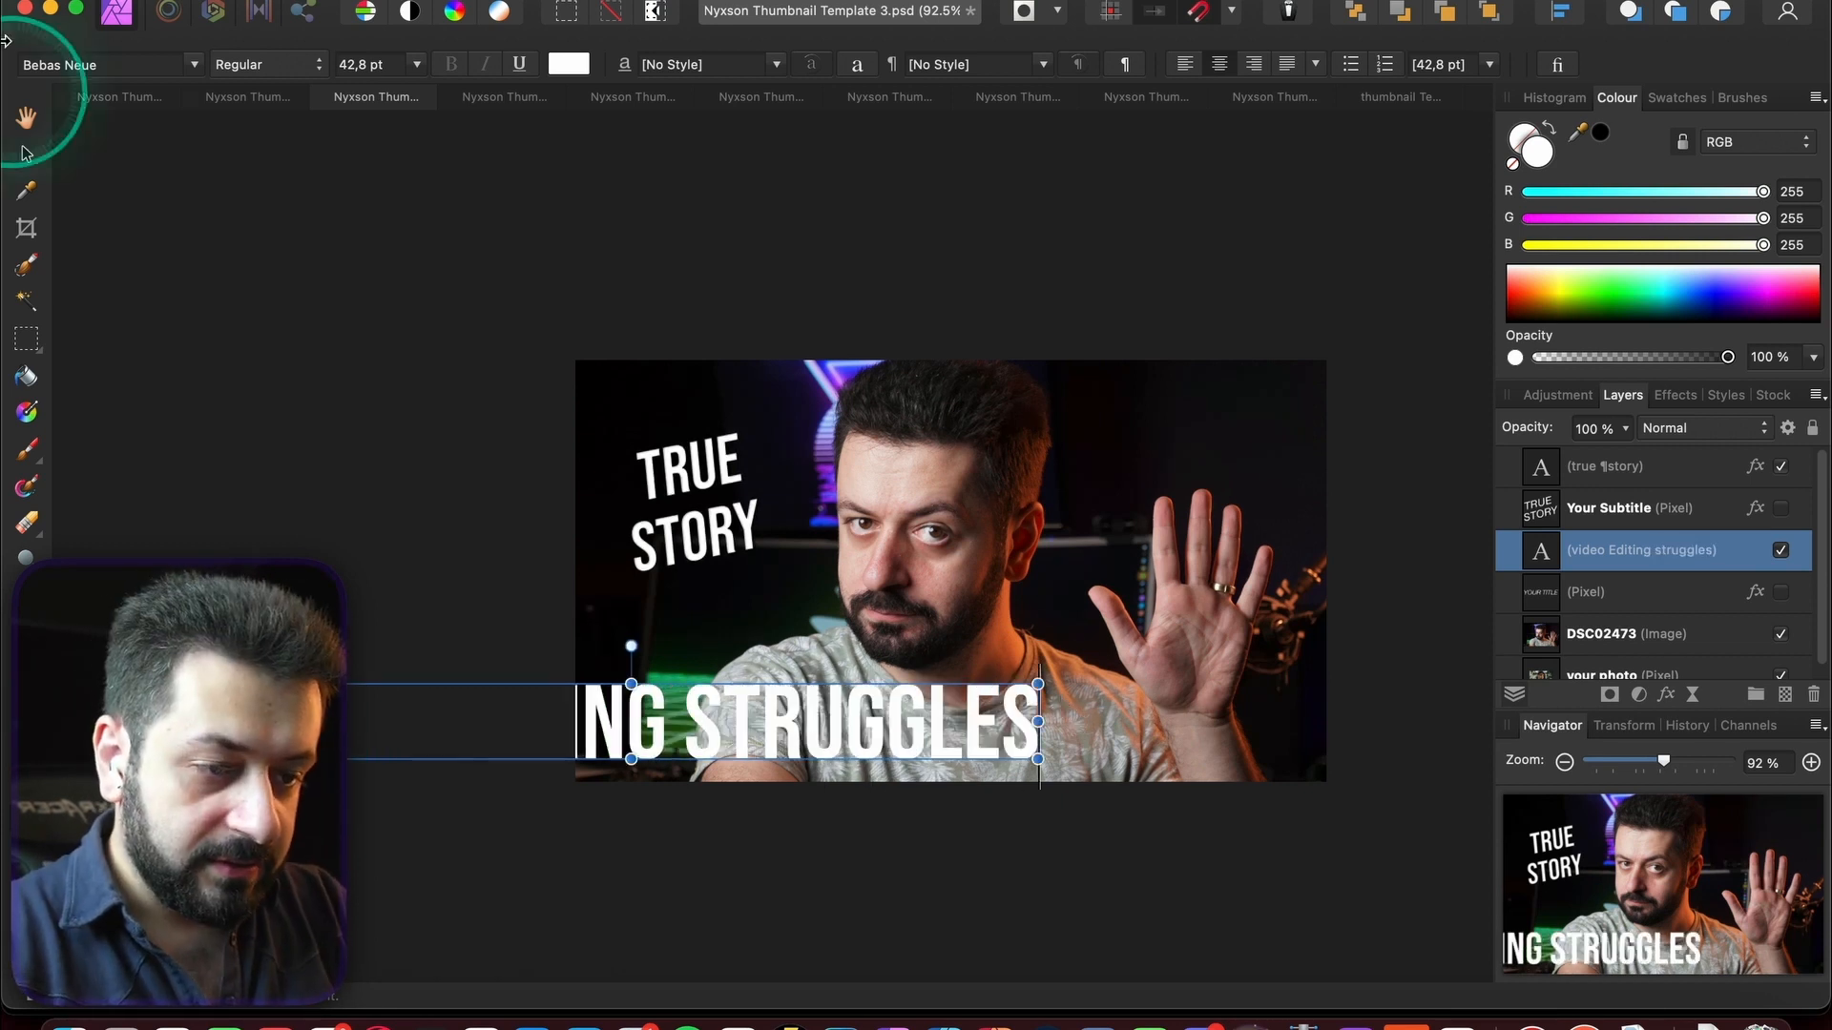
pyautogui.moveTo(731, 730); pyautogui.dragTo(1033, 732)
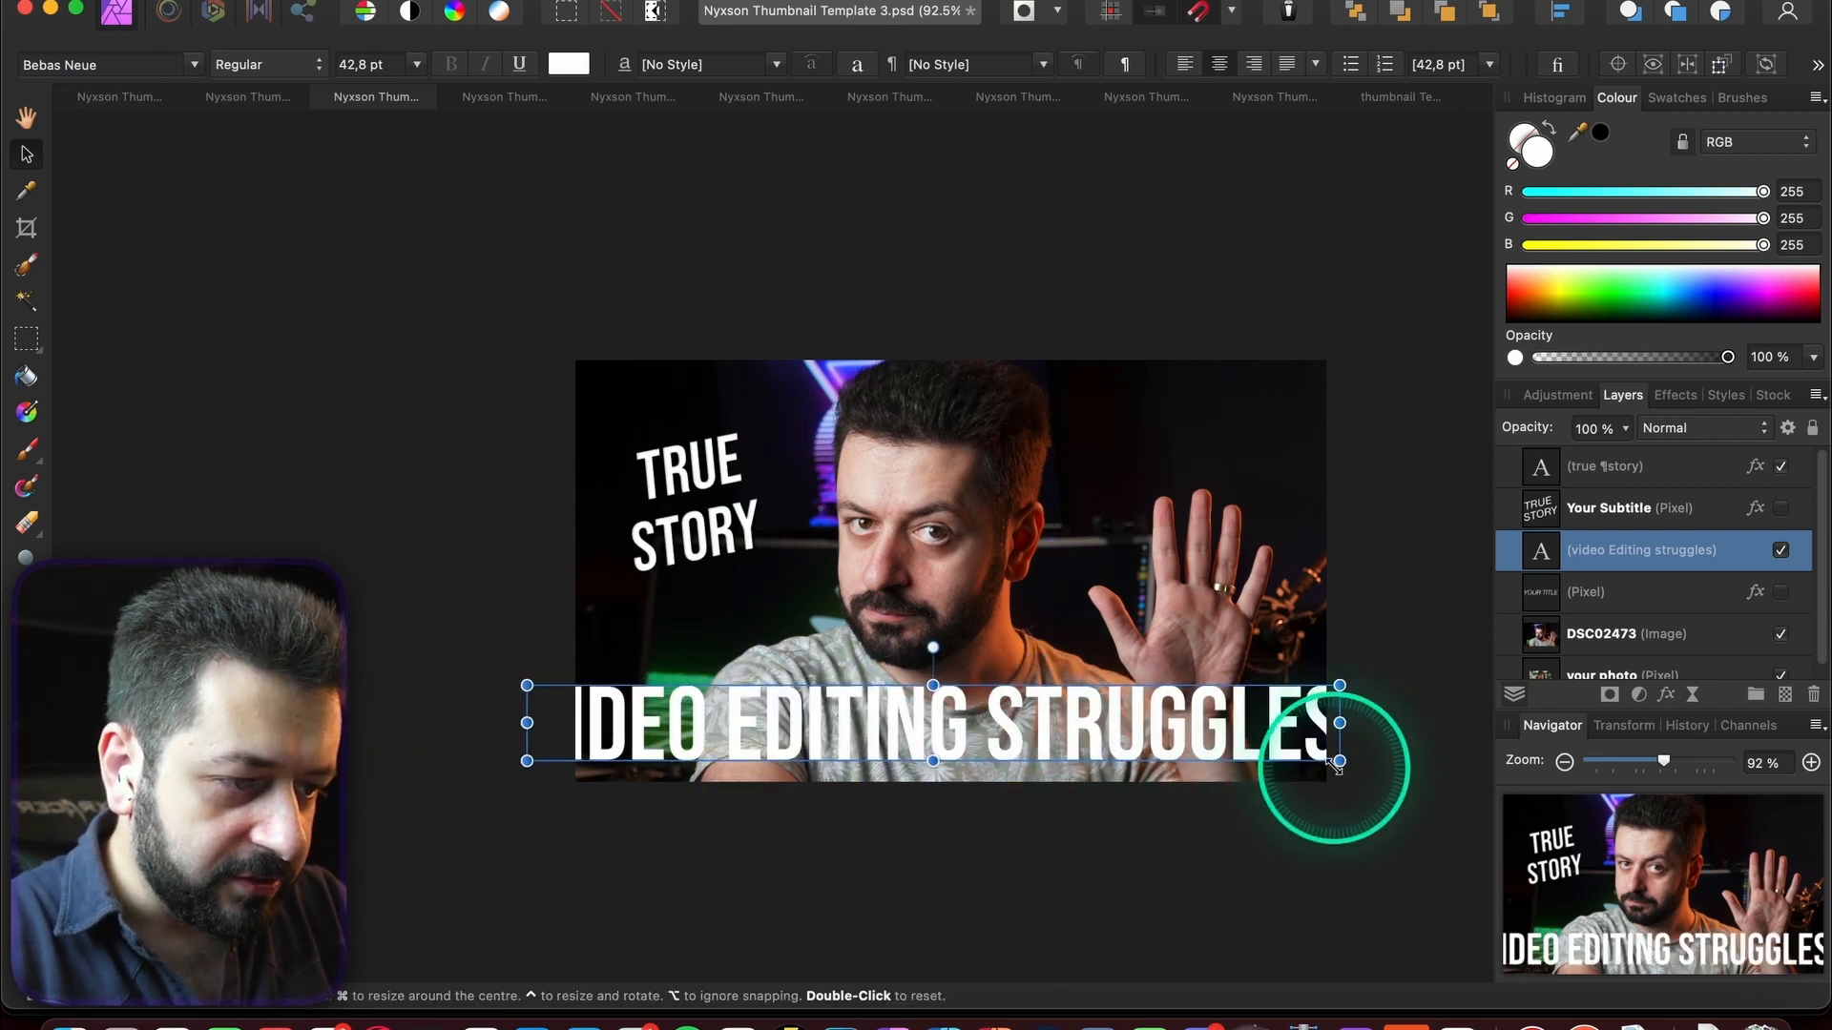
pyautogui.moveTo(1340, 761); pyautogui.dragTo(1247, 728)
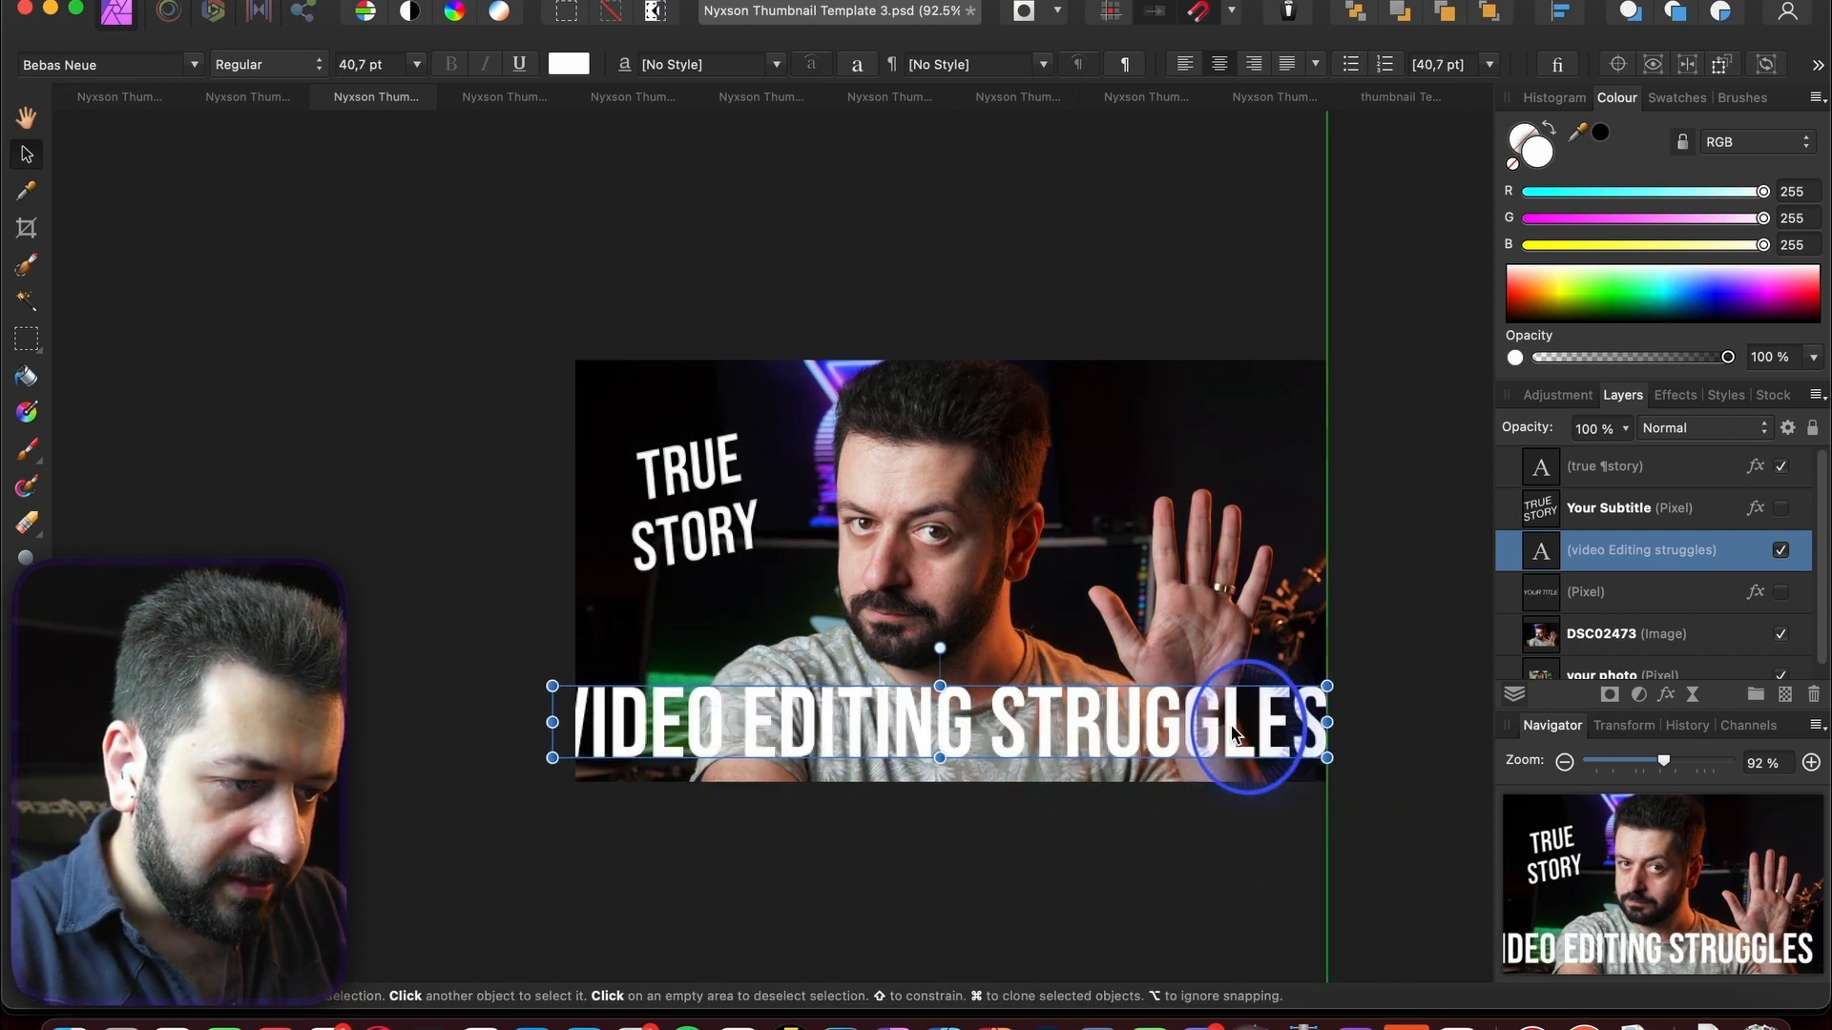
pyautogui.moveTo(553, 687); pyautogui.dragTo(606, 690)
pyautogui.moveTo(714, 730); pyautogui.dragTo(699, 729)
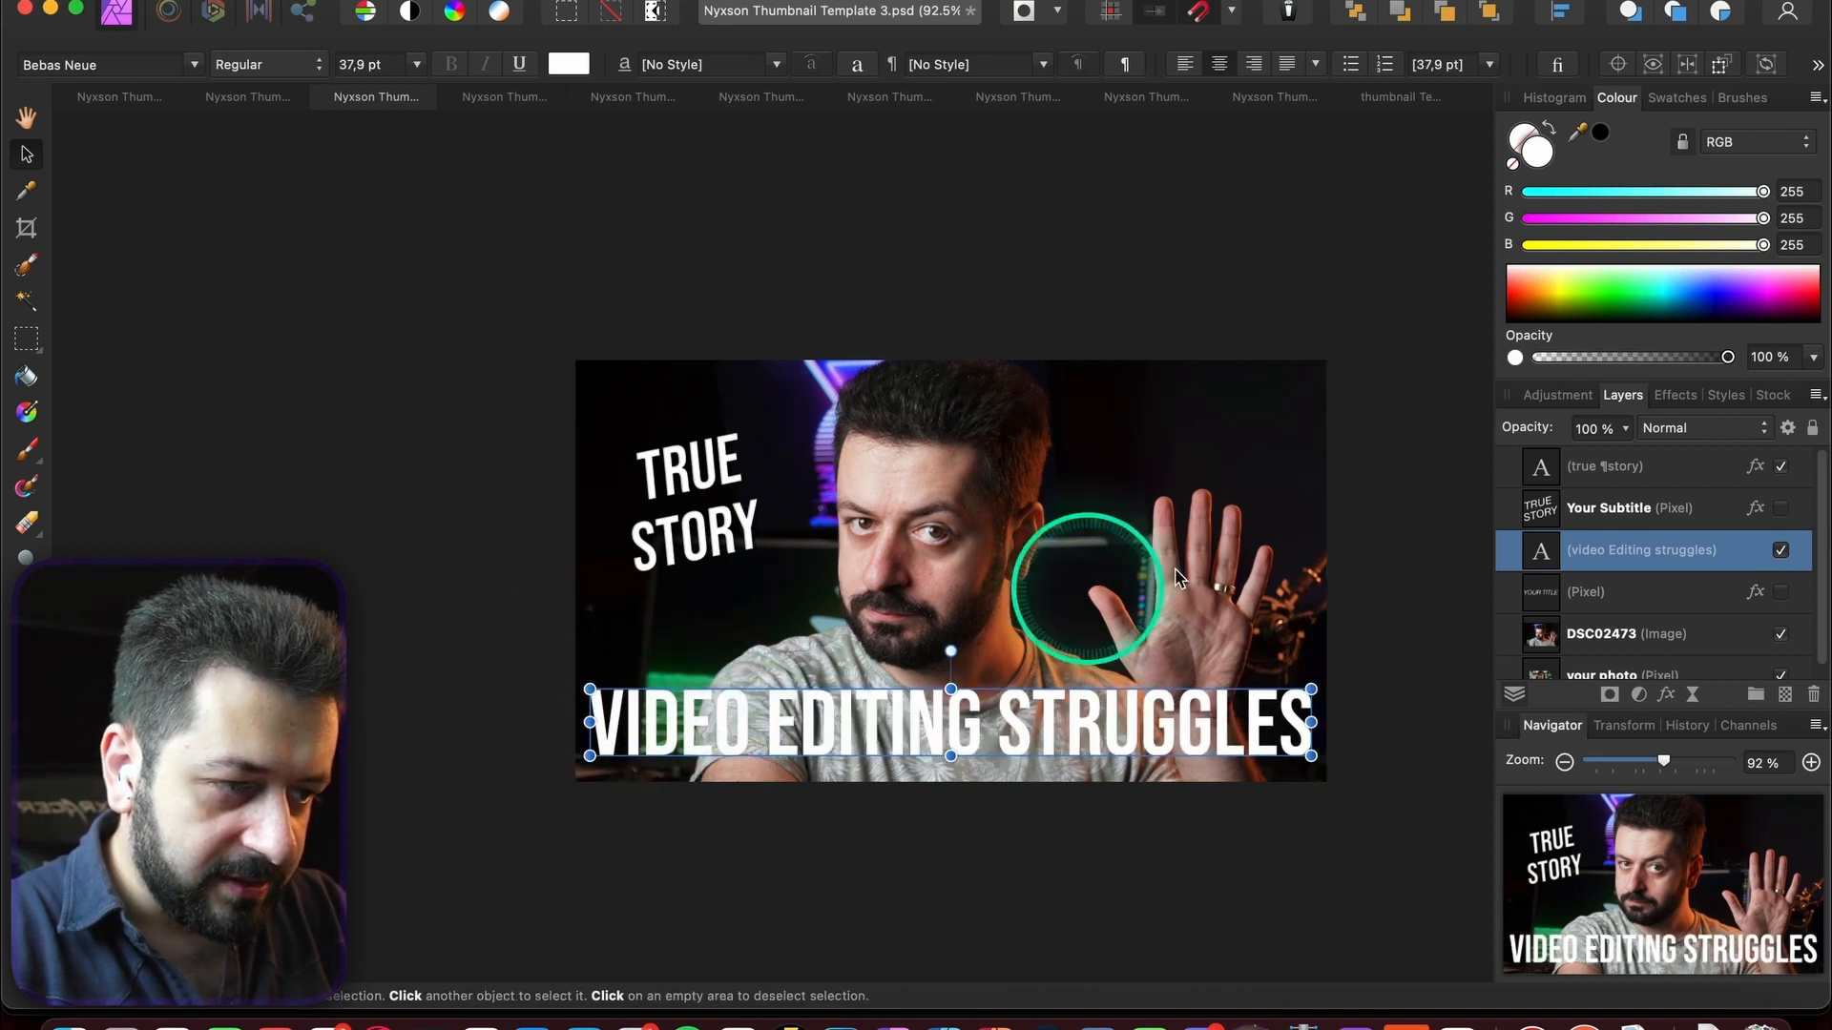
pyautogui.click(1606, 593)
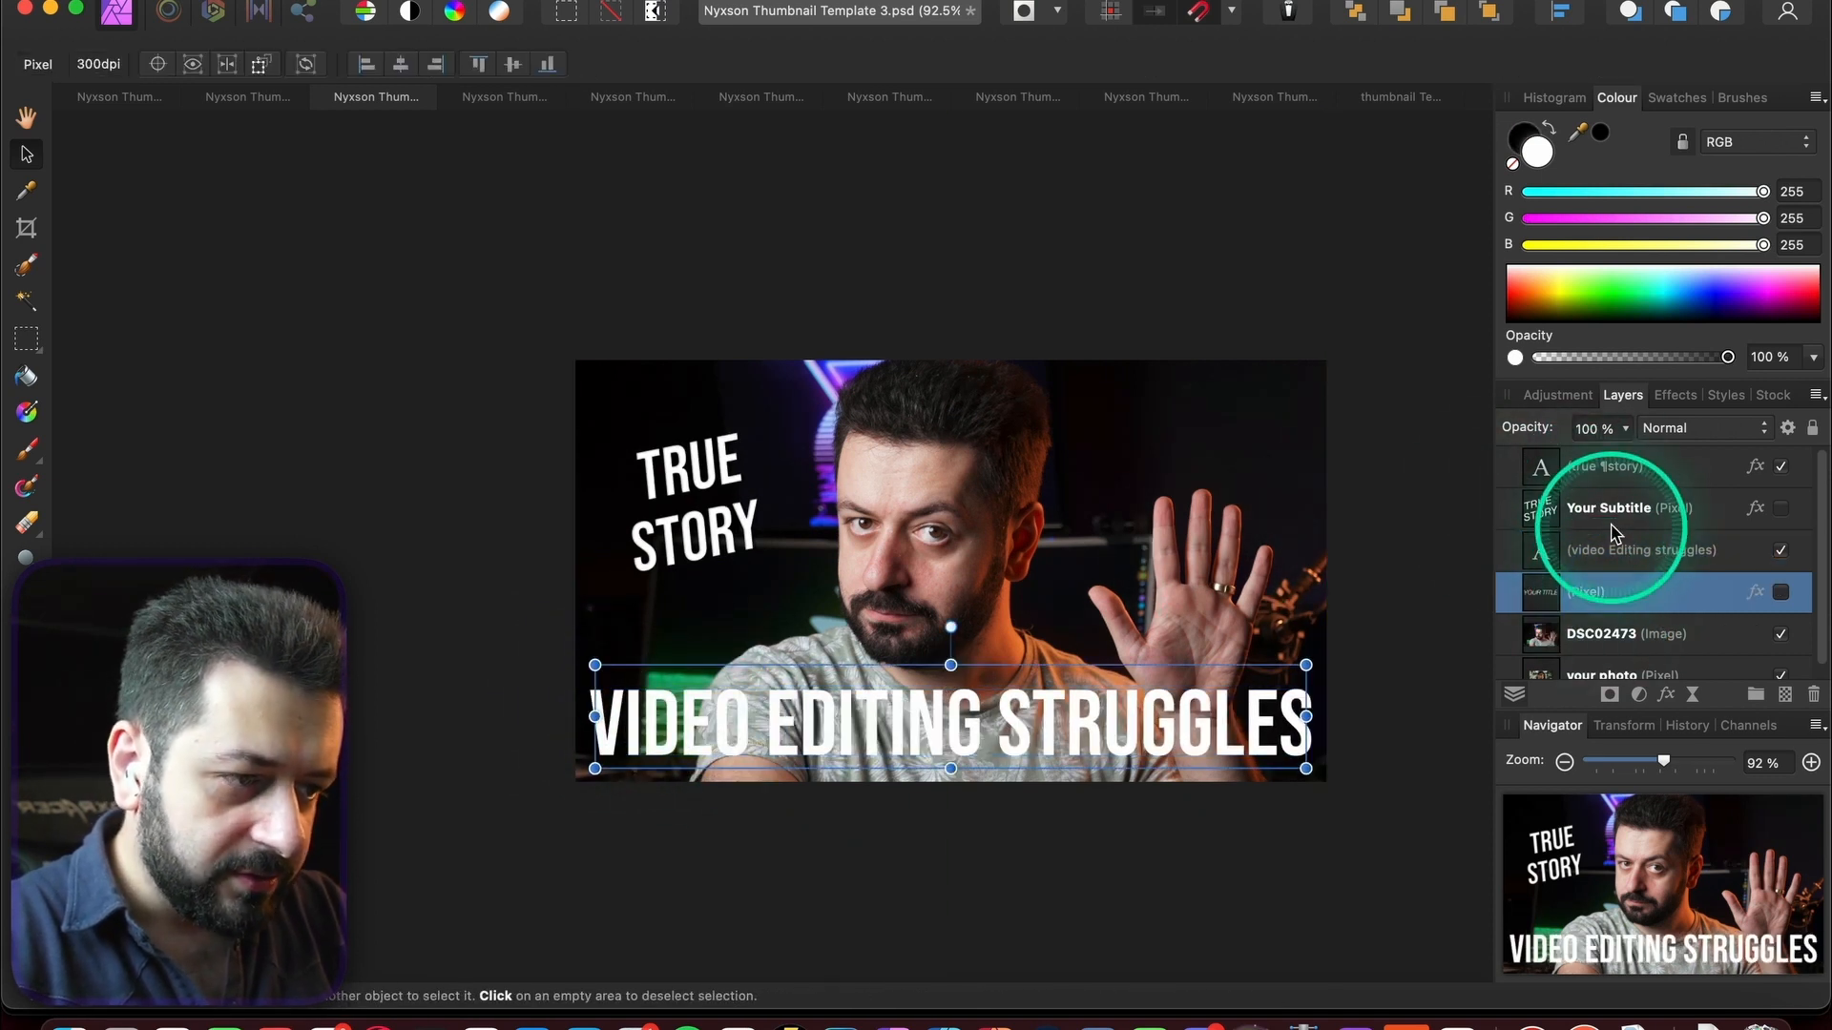
# - Paste the shadow effects onto the headline and toggle its outline effect
pyautogui.click(1611, 553)
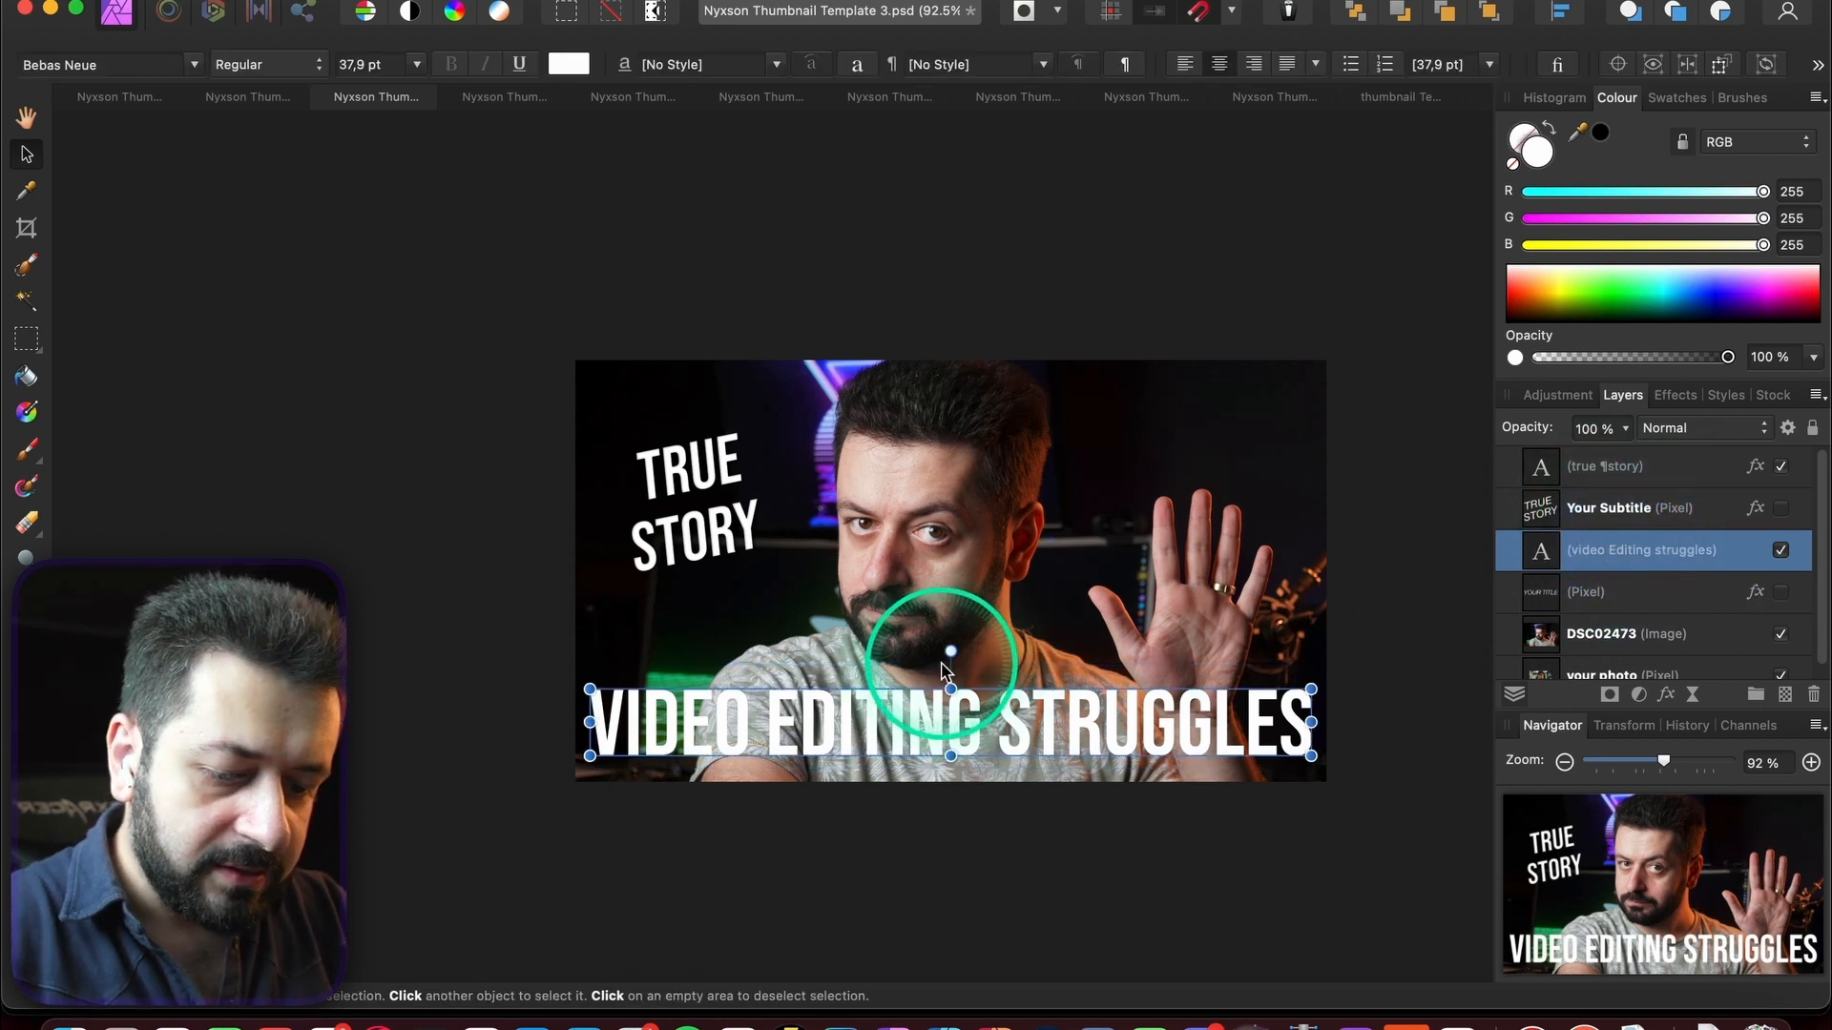
pyautogui.press('super+shift+v')
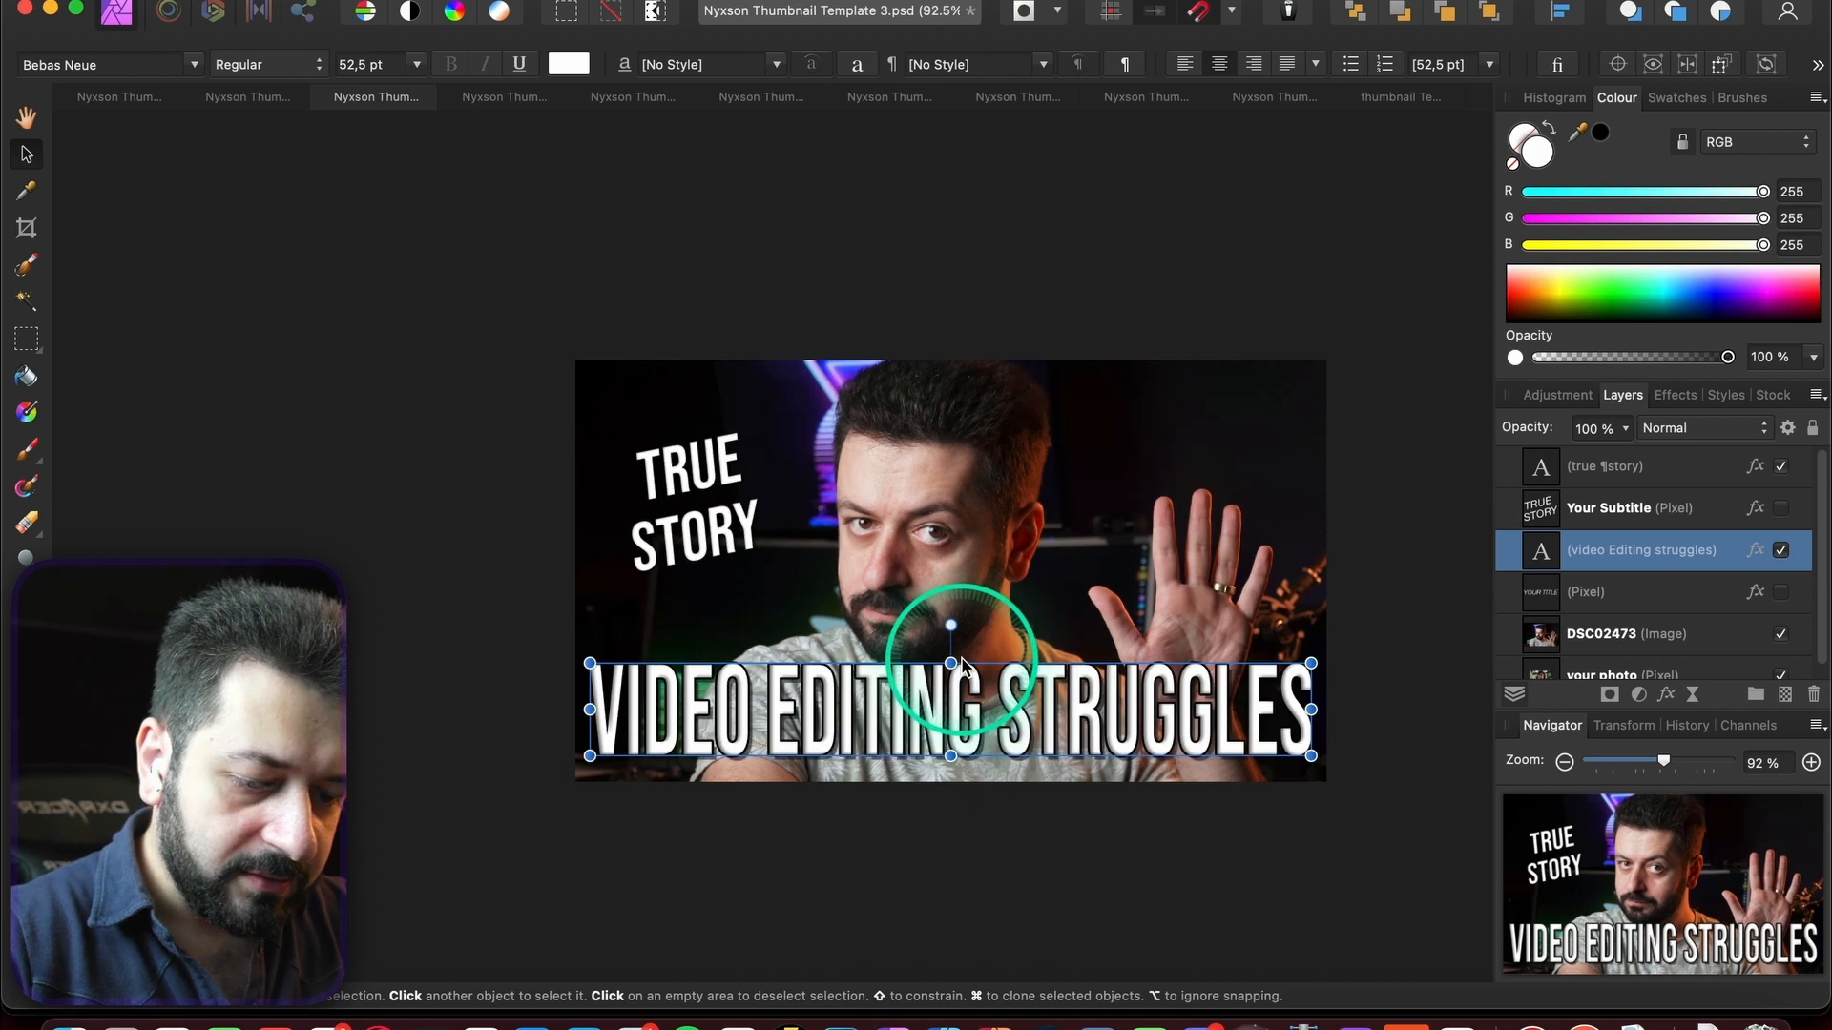
pyautogui.click(1417, 567)
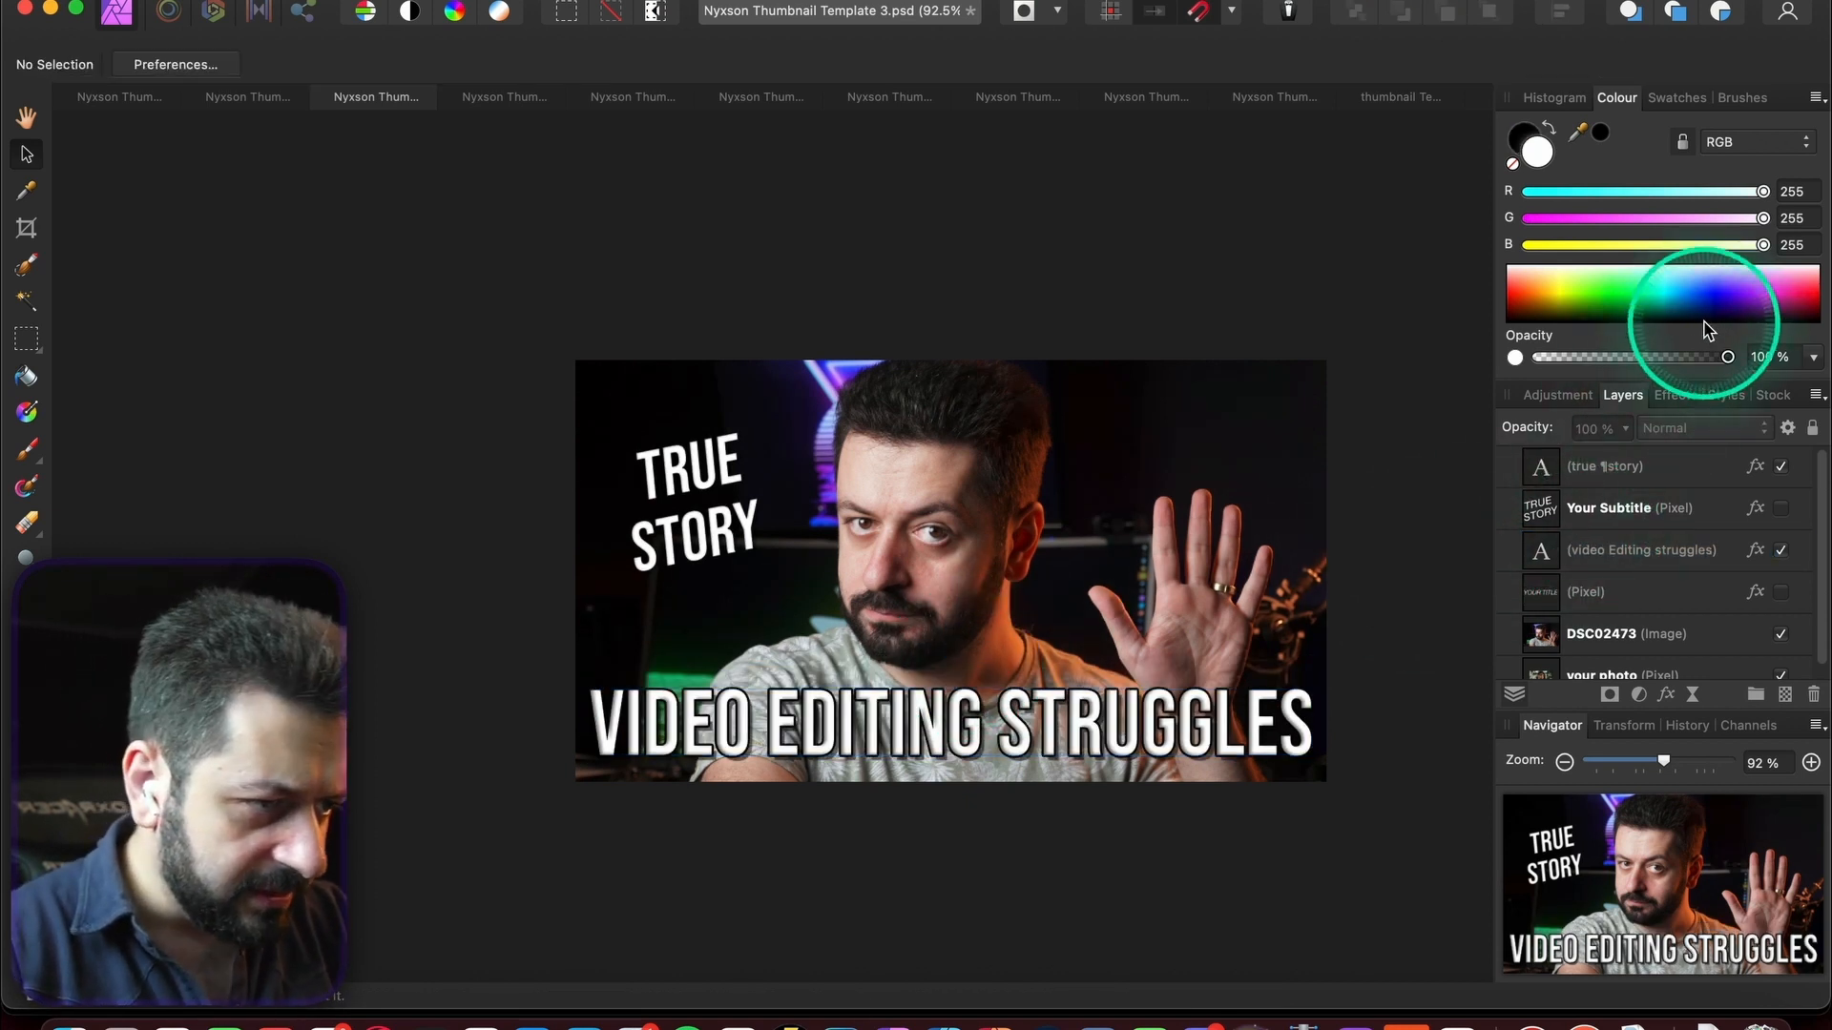
pyautogui.click(1675, 395)
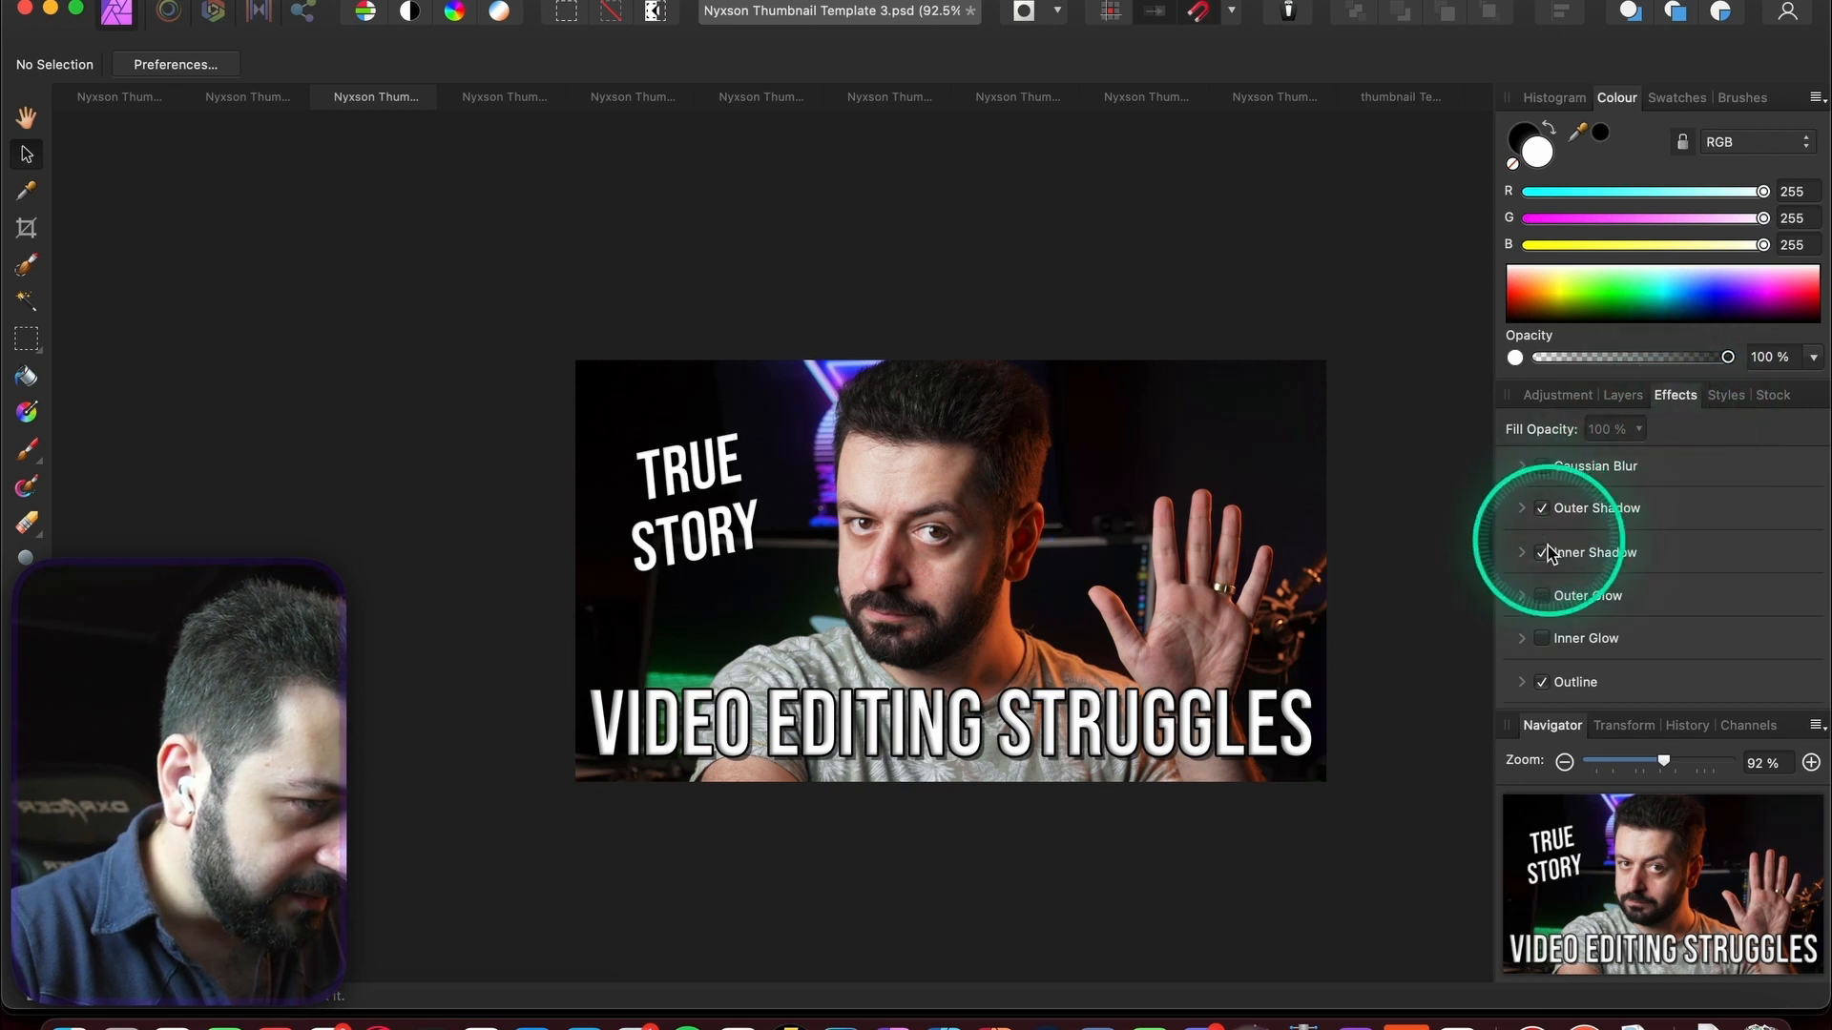
pyautogui.click(1538, 681)
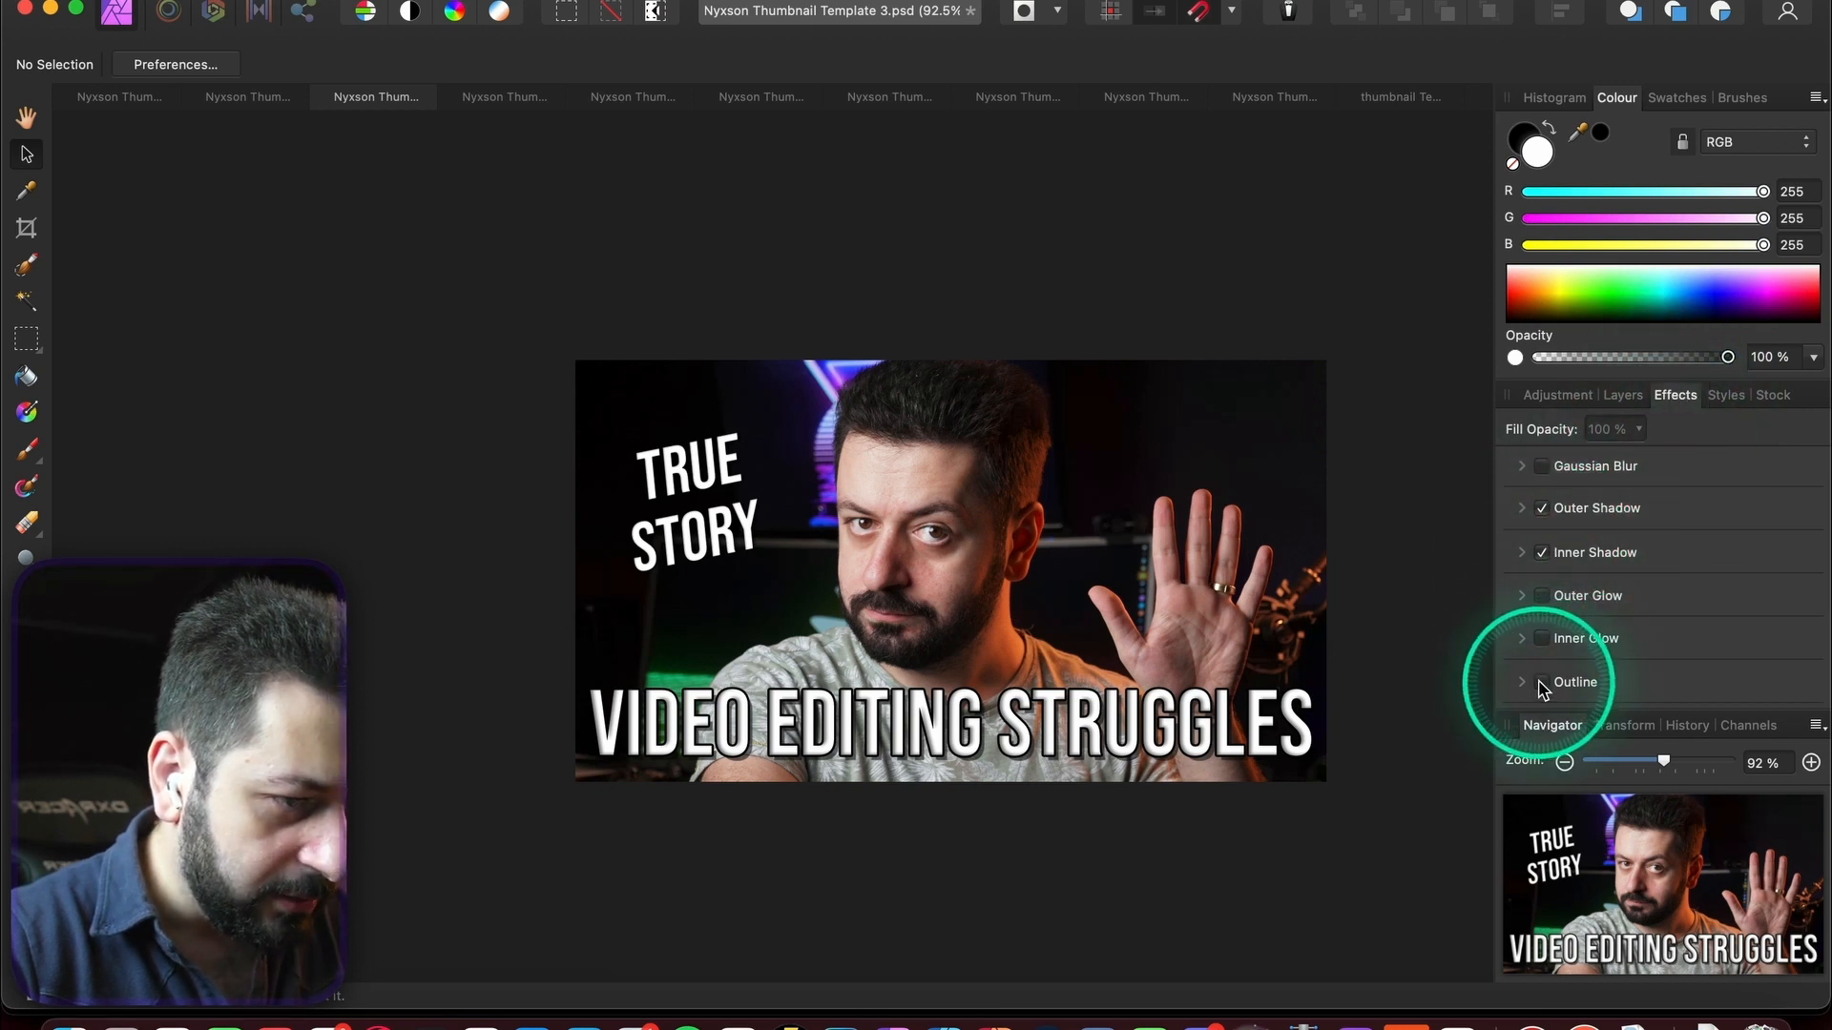
pyautogui.click(1623, 395)
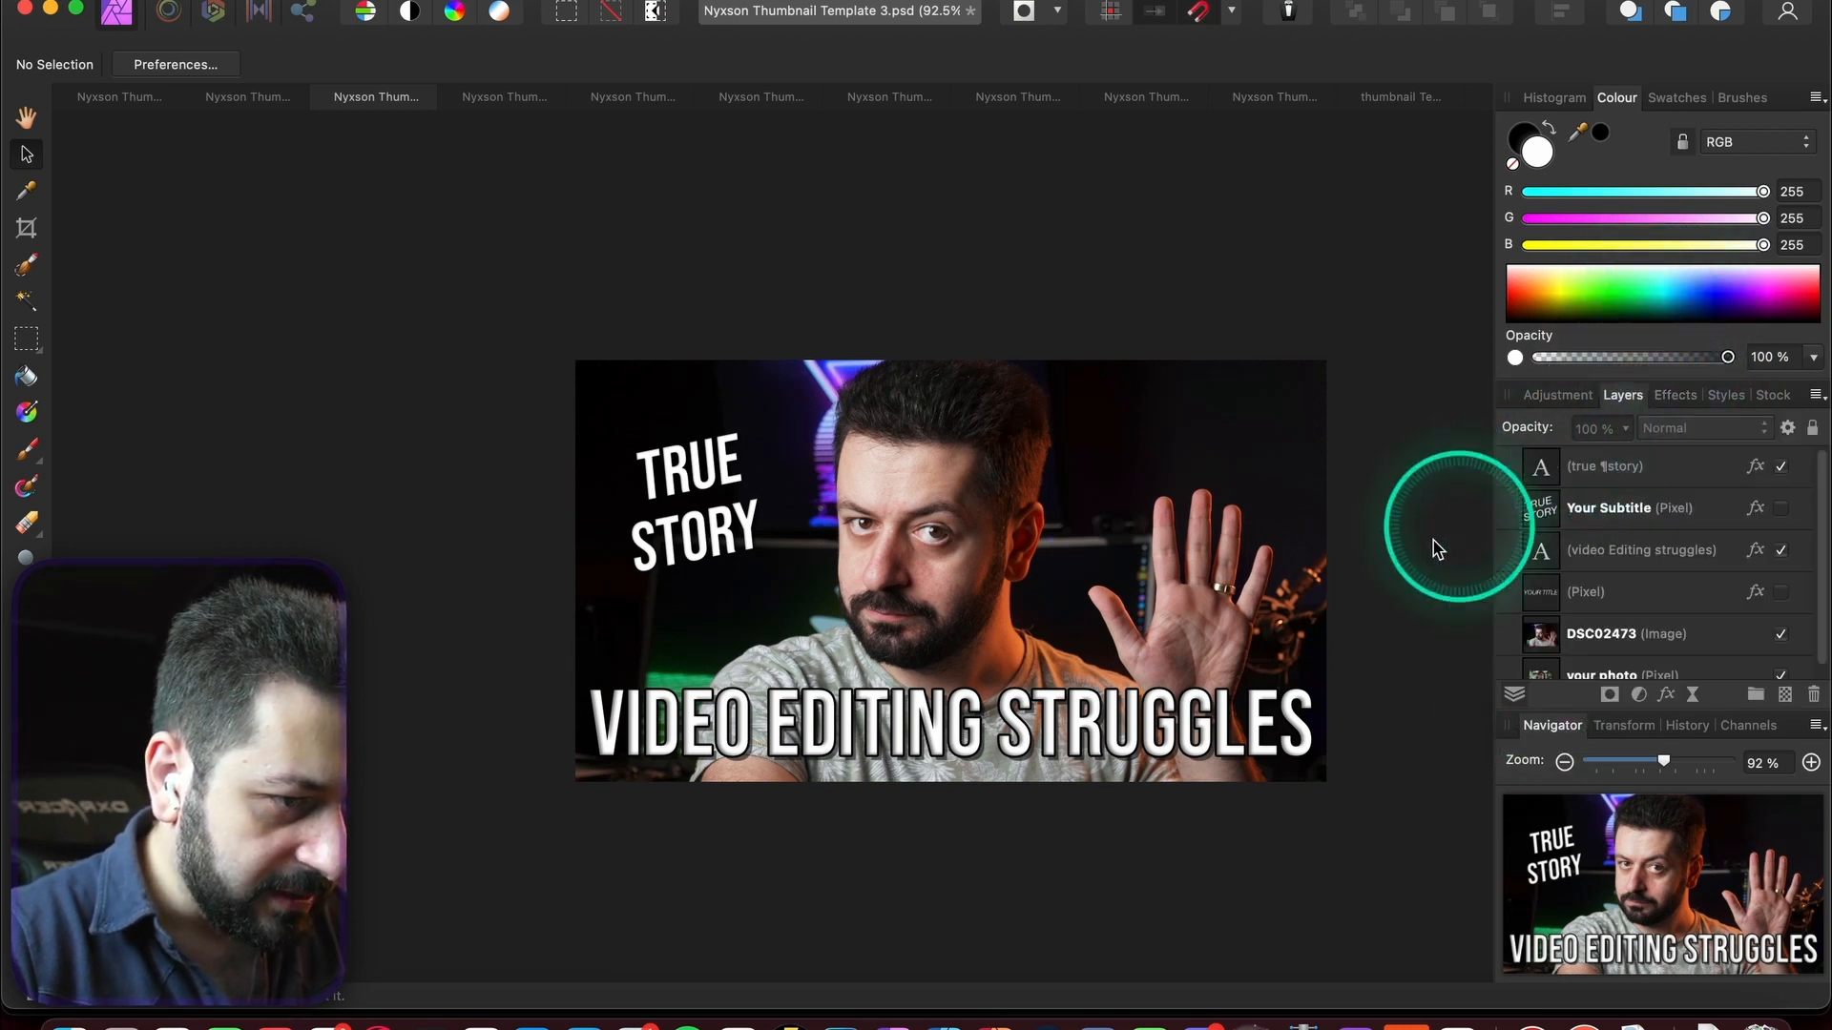
# - Undo the shadows, give the headline a black 3.9 px outline, and select VIDEO
pyautogui.click(1608, 548)
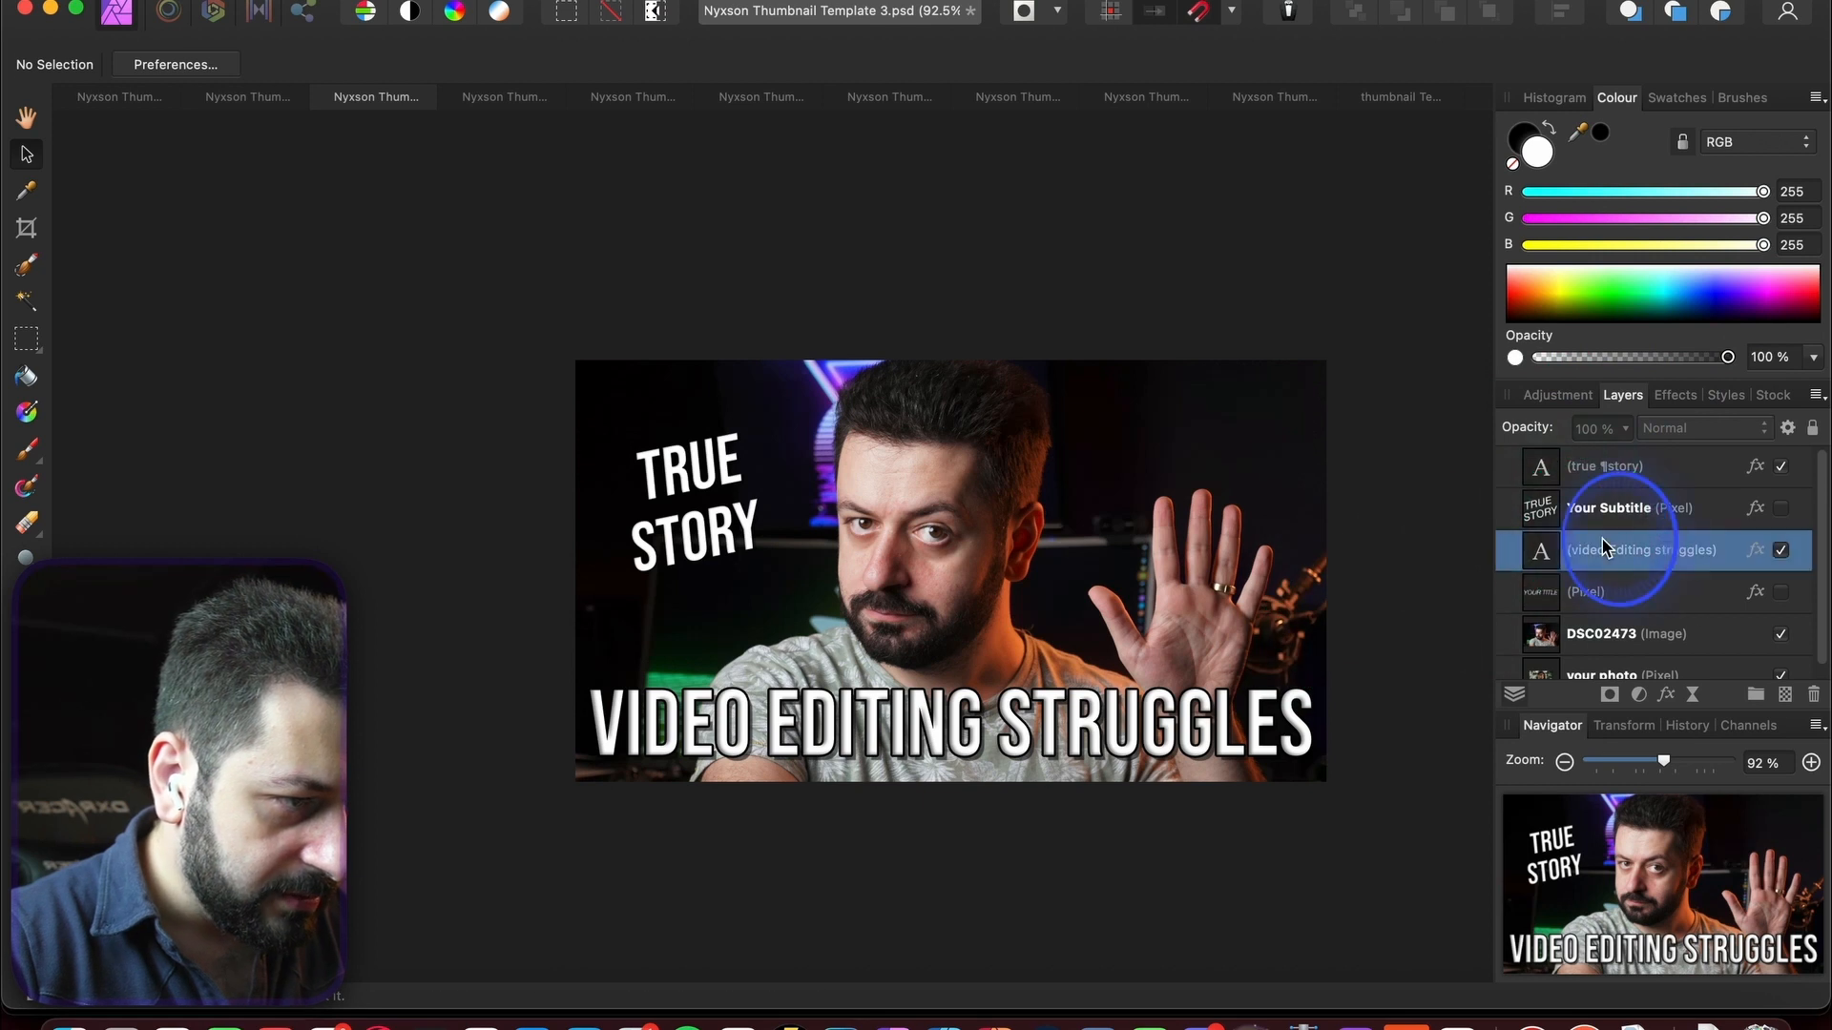
pyautogui.click(1661, 399)
pyautogui.click(1485, 535)
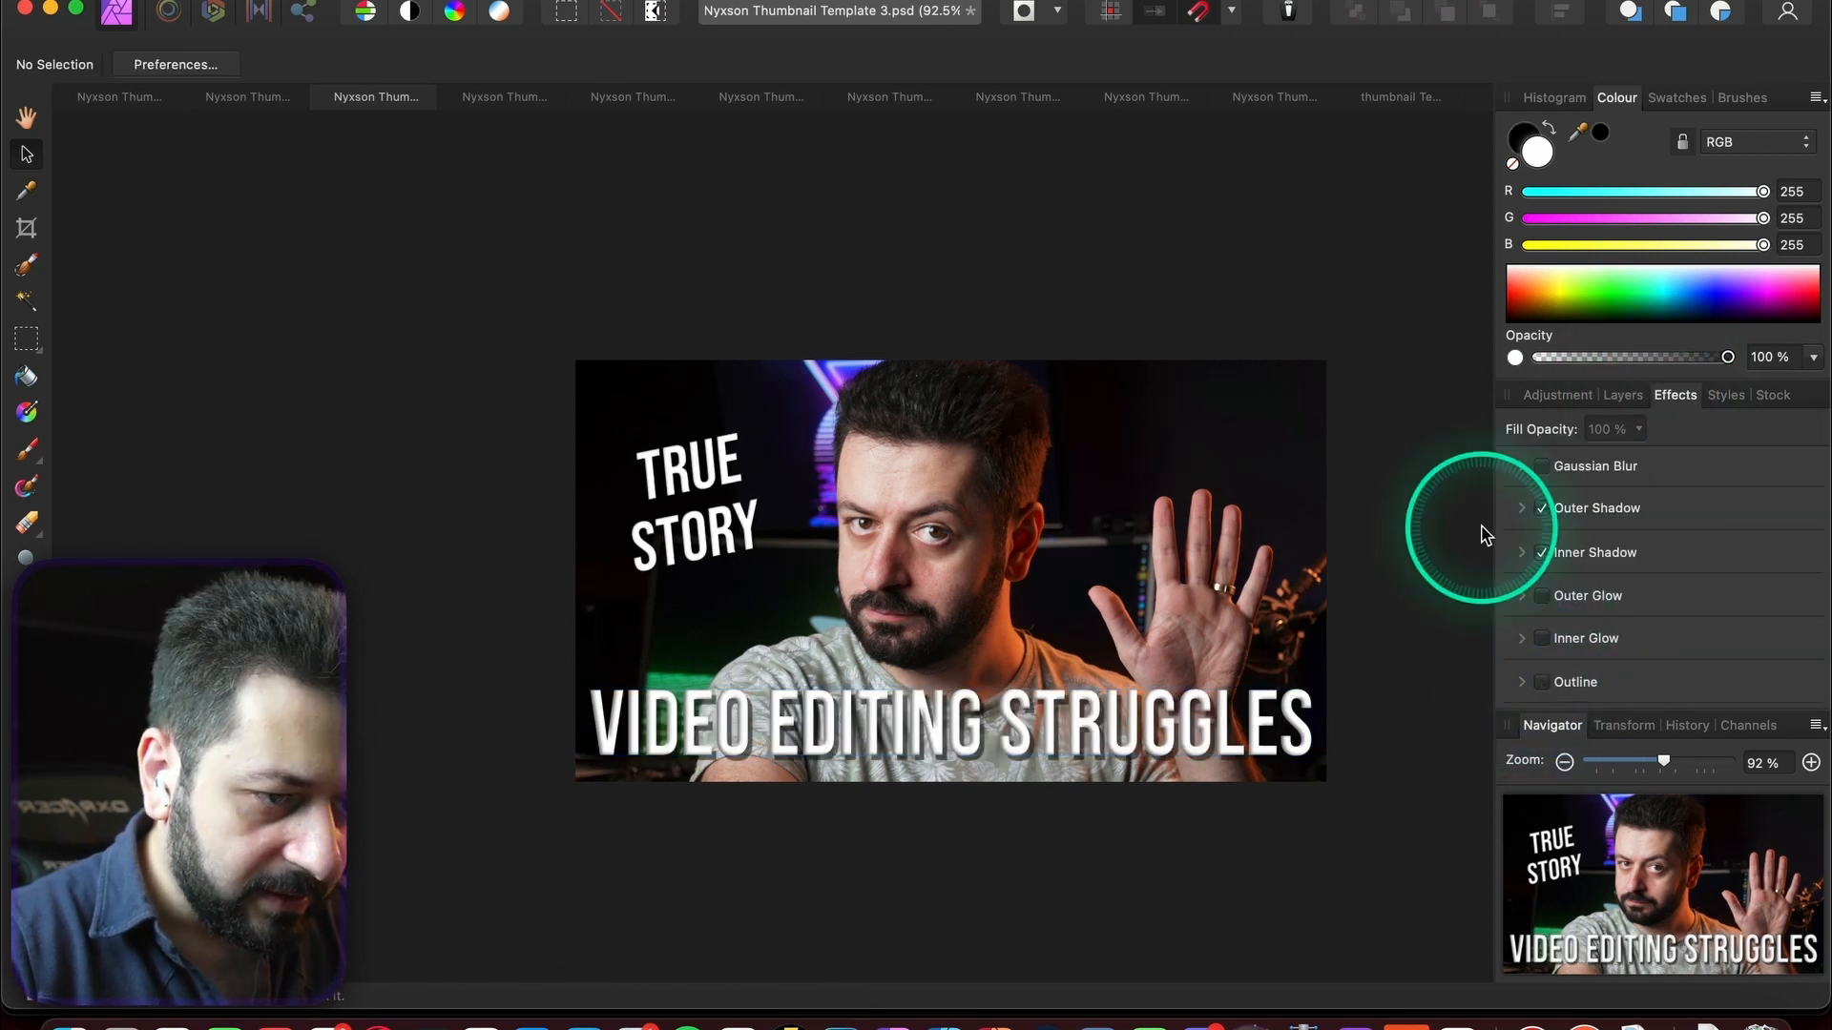
pyautogui.click(1358, 636)
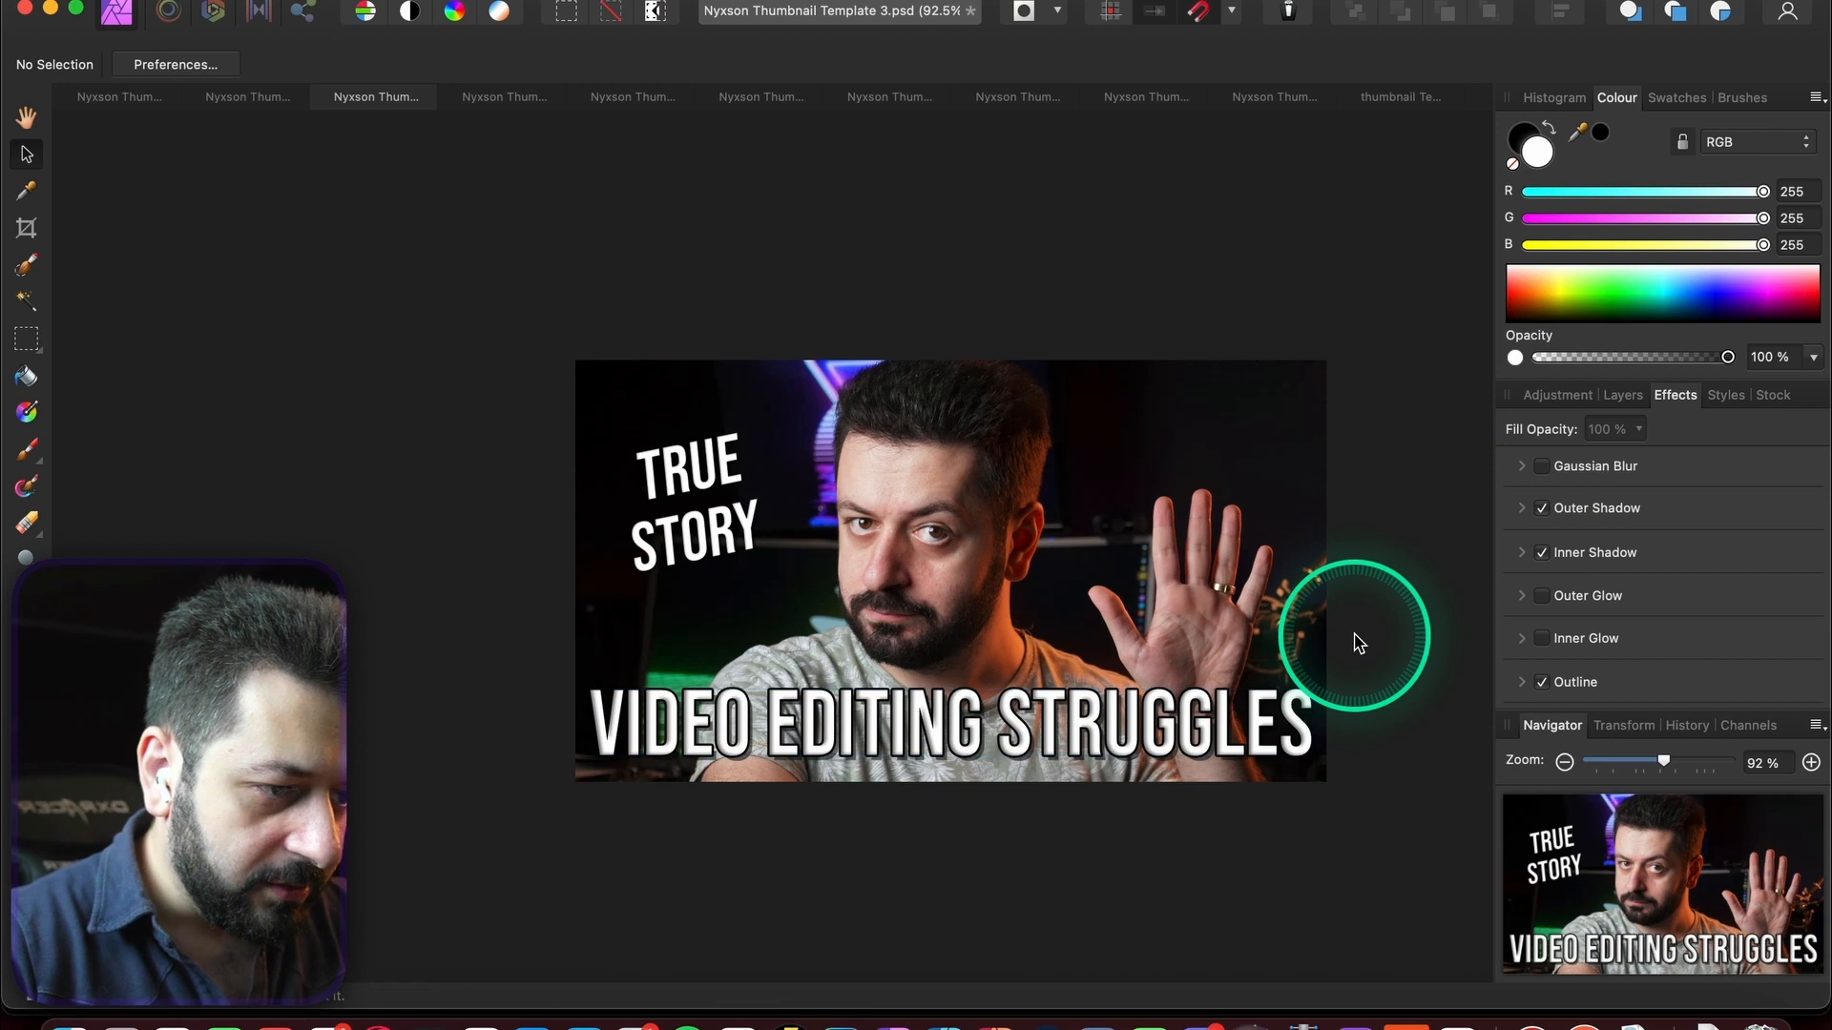
pyautogui.press('super+z')
pyautogui.press('super+z')
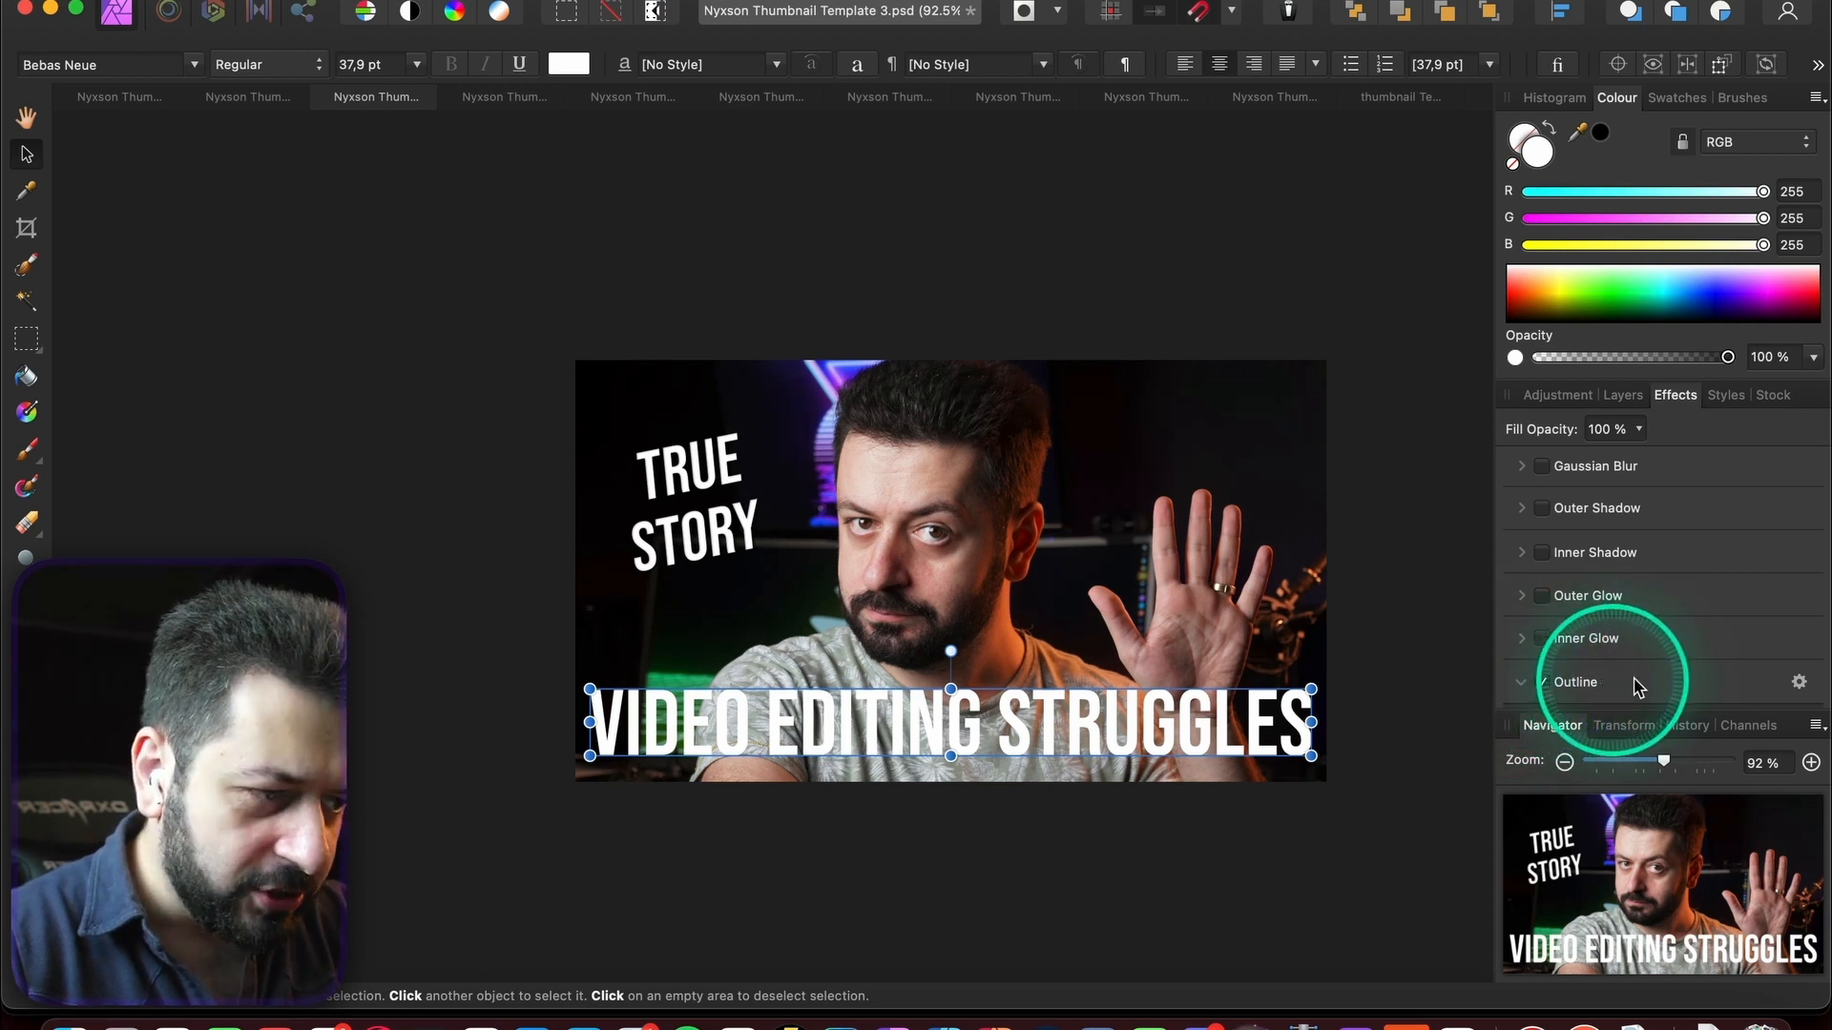
pyautogui.scroll(-3, 1638, 687)
pyautogui.click(1576, 667)
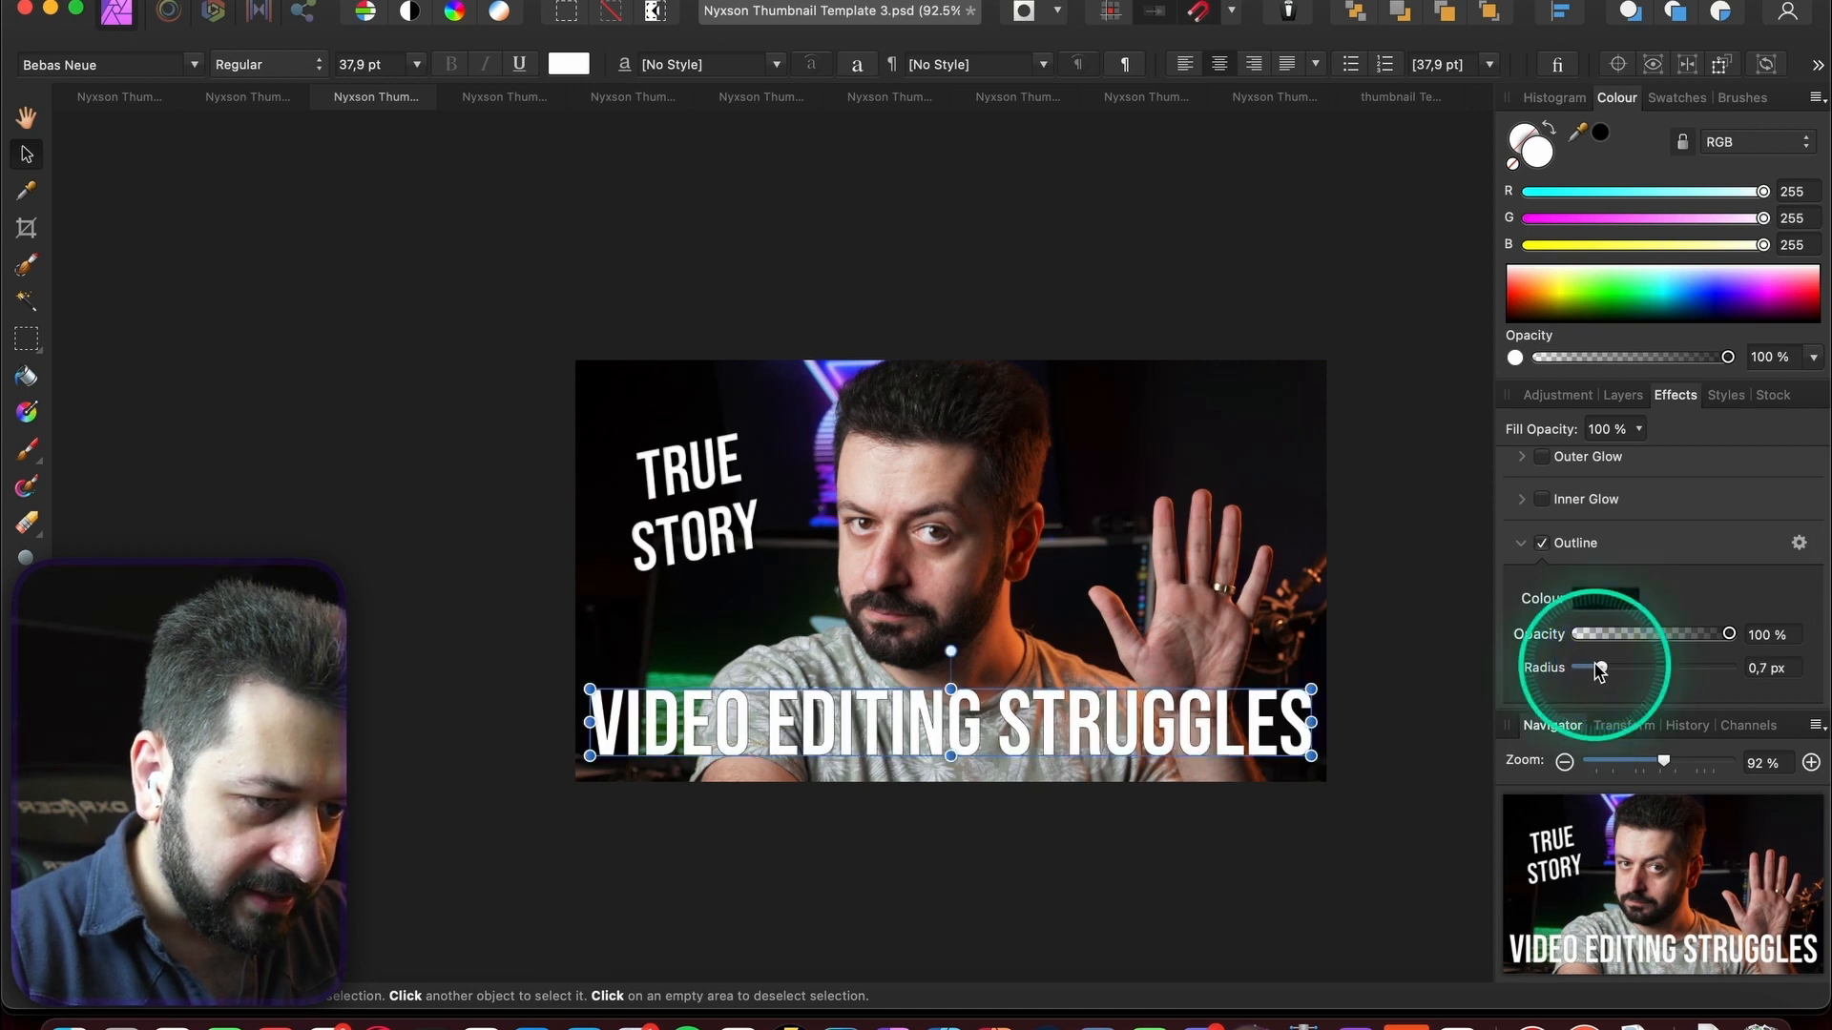
pyautogui.moveTo(1601, 667)
pyautogui.mouseDown()
pyautogui.moveTo(1637, 668)
pyautogui.moveTo(1621, 668)
pyautogui.mouseUp()
pyautogui.doubleClick(728, 746)
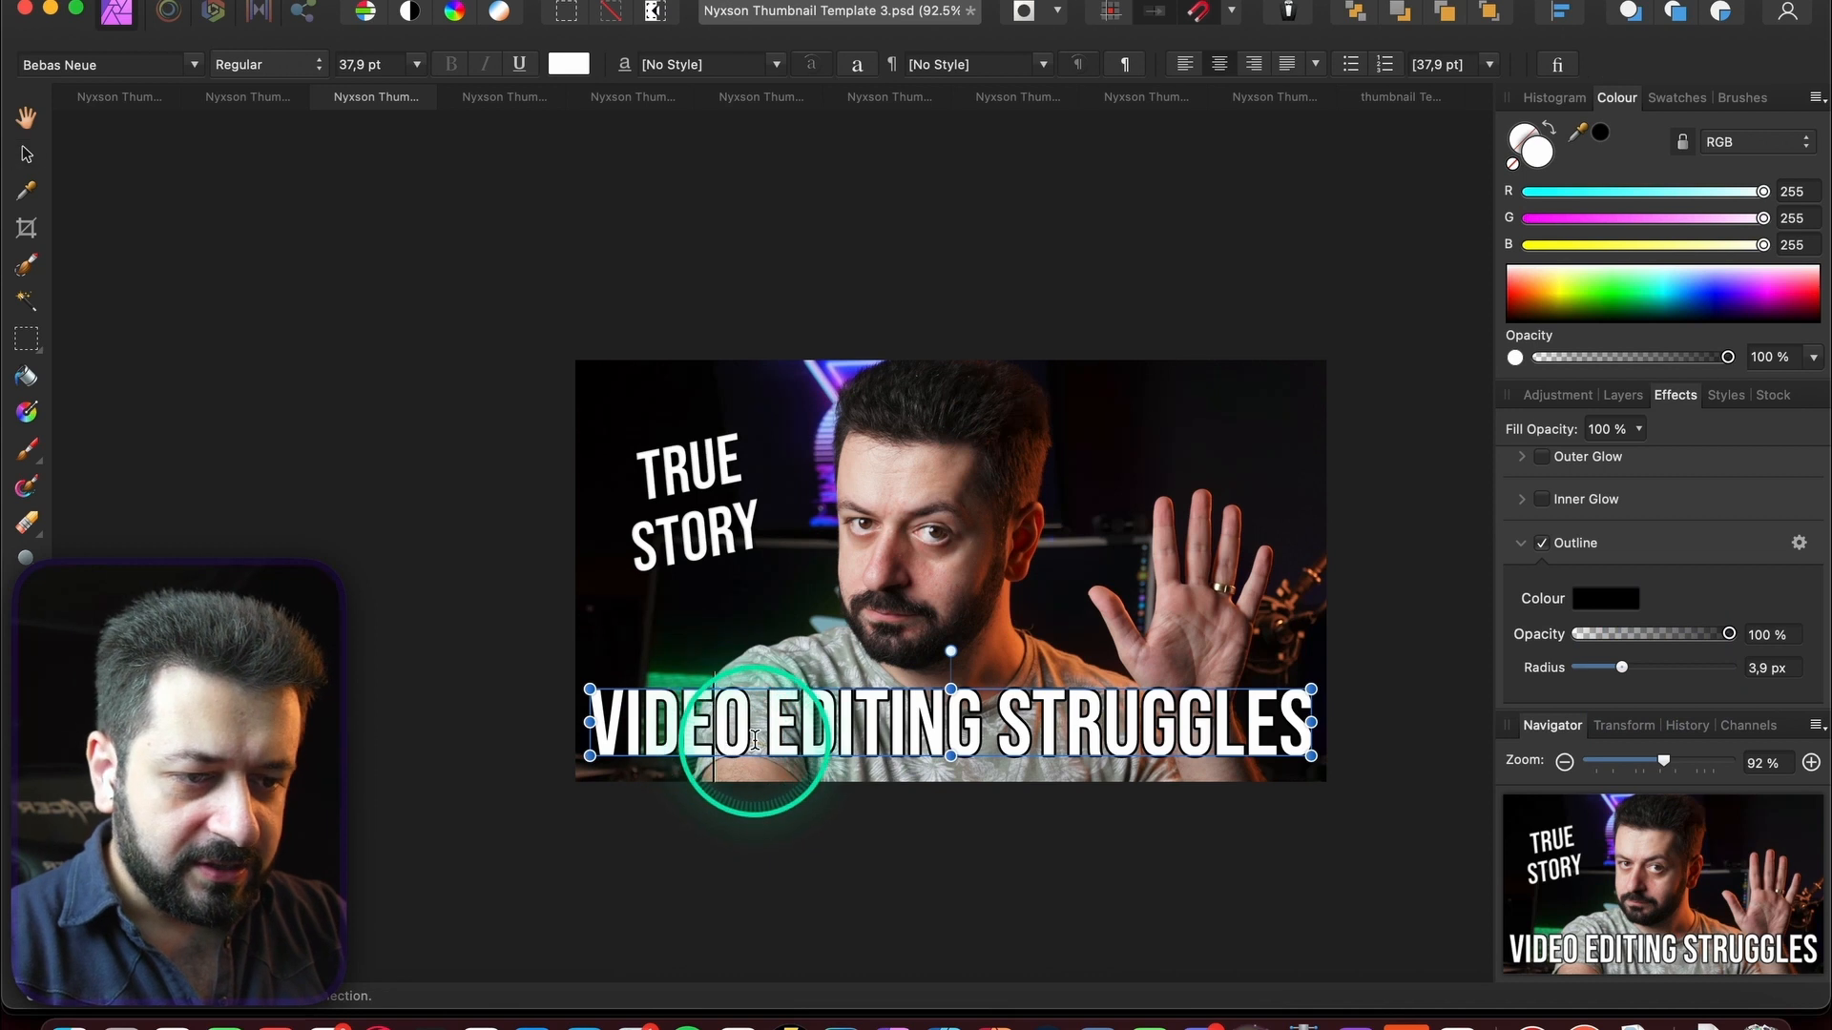
pyautogui.moveTo(768, 733); pyautogui.dragTo(516, 738)
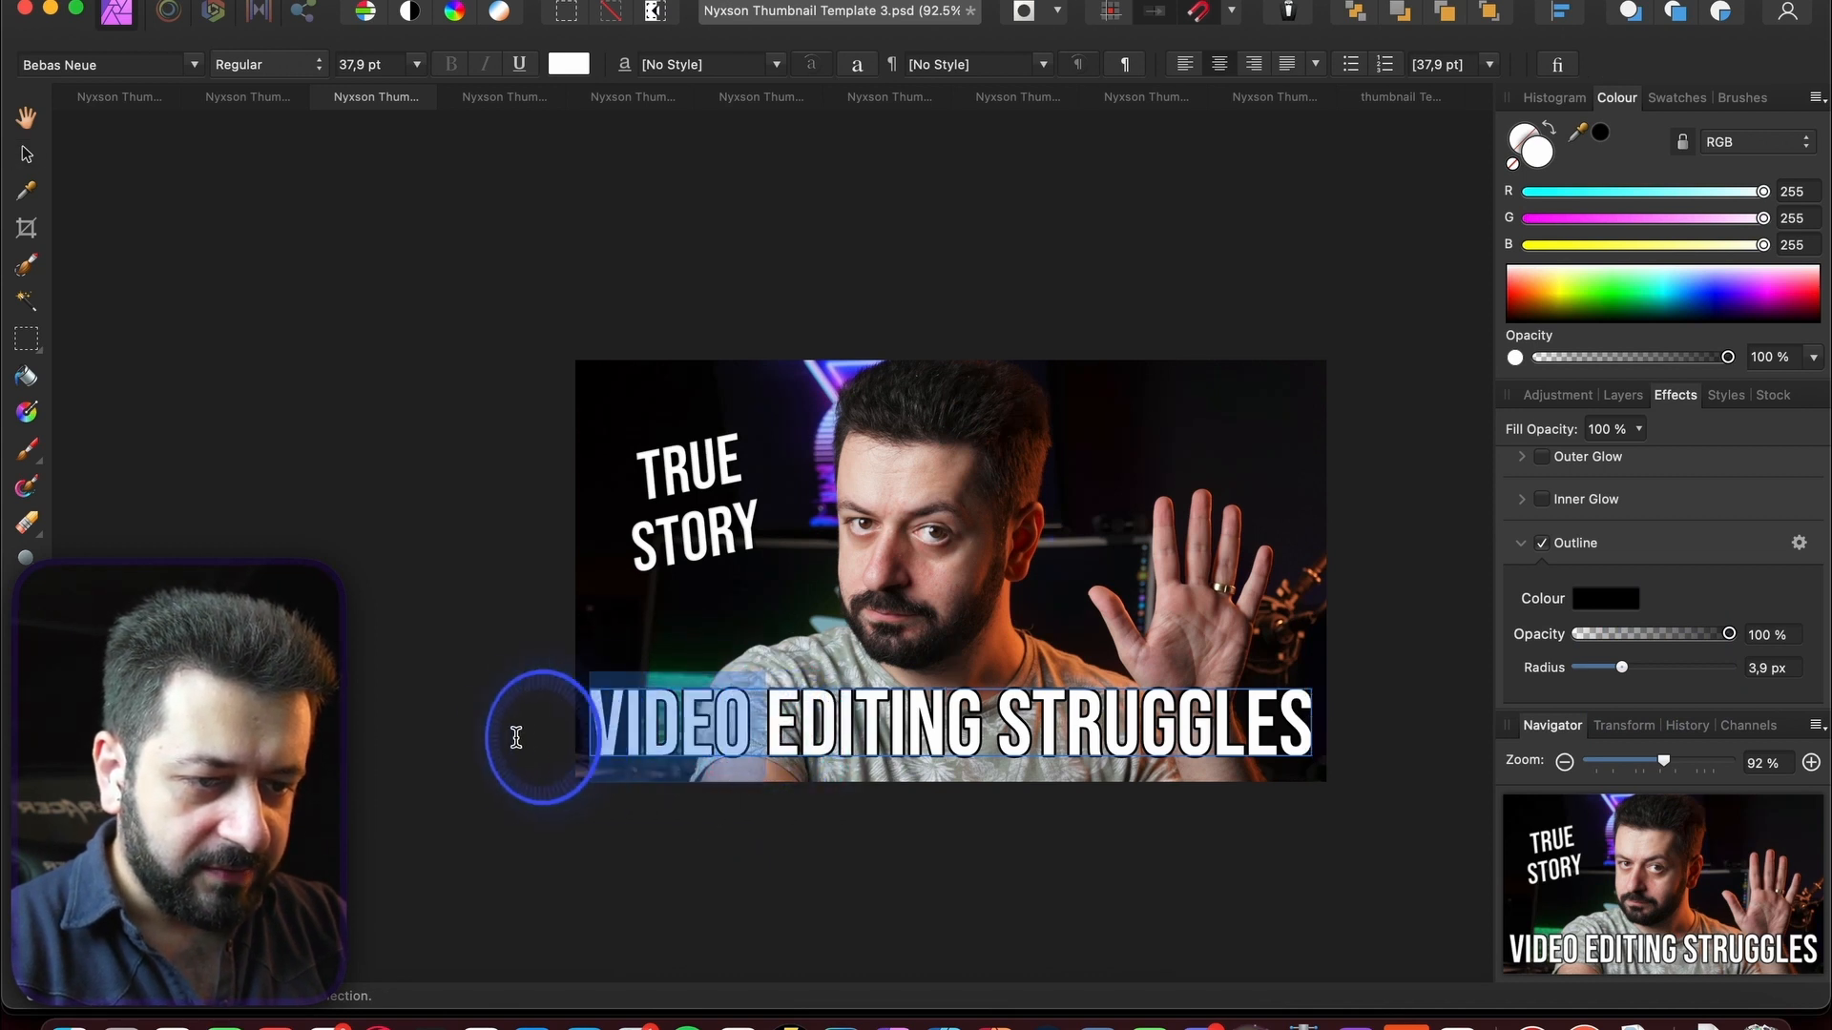
# - Delete VIDEO from the headline, apply The Bold Font, and centre it on the image
pyautogui.press('BackSpace')
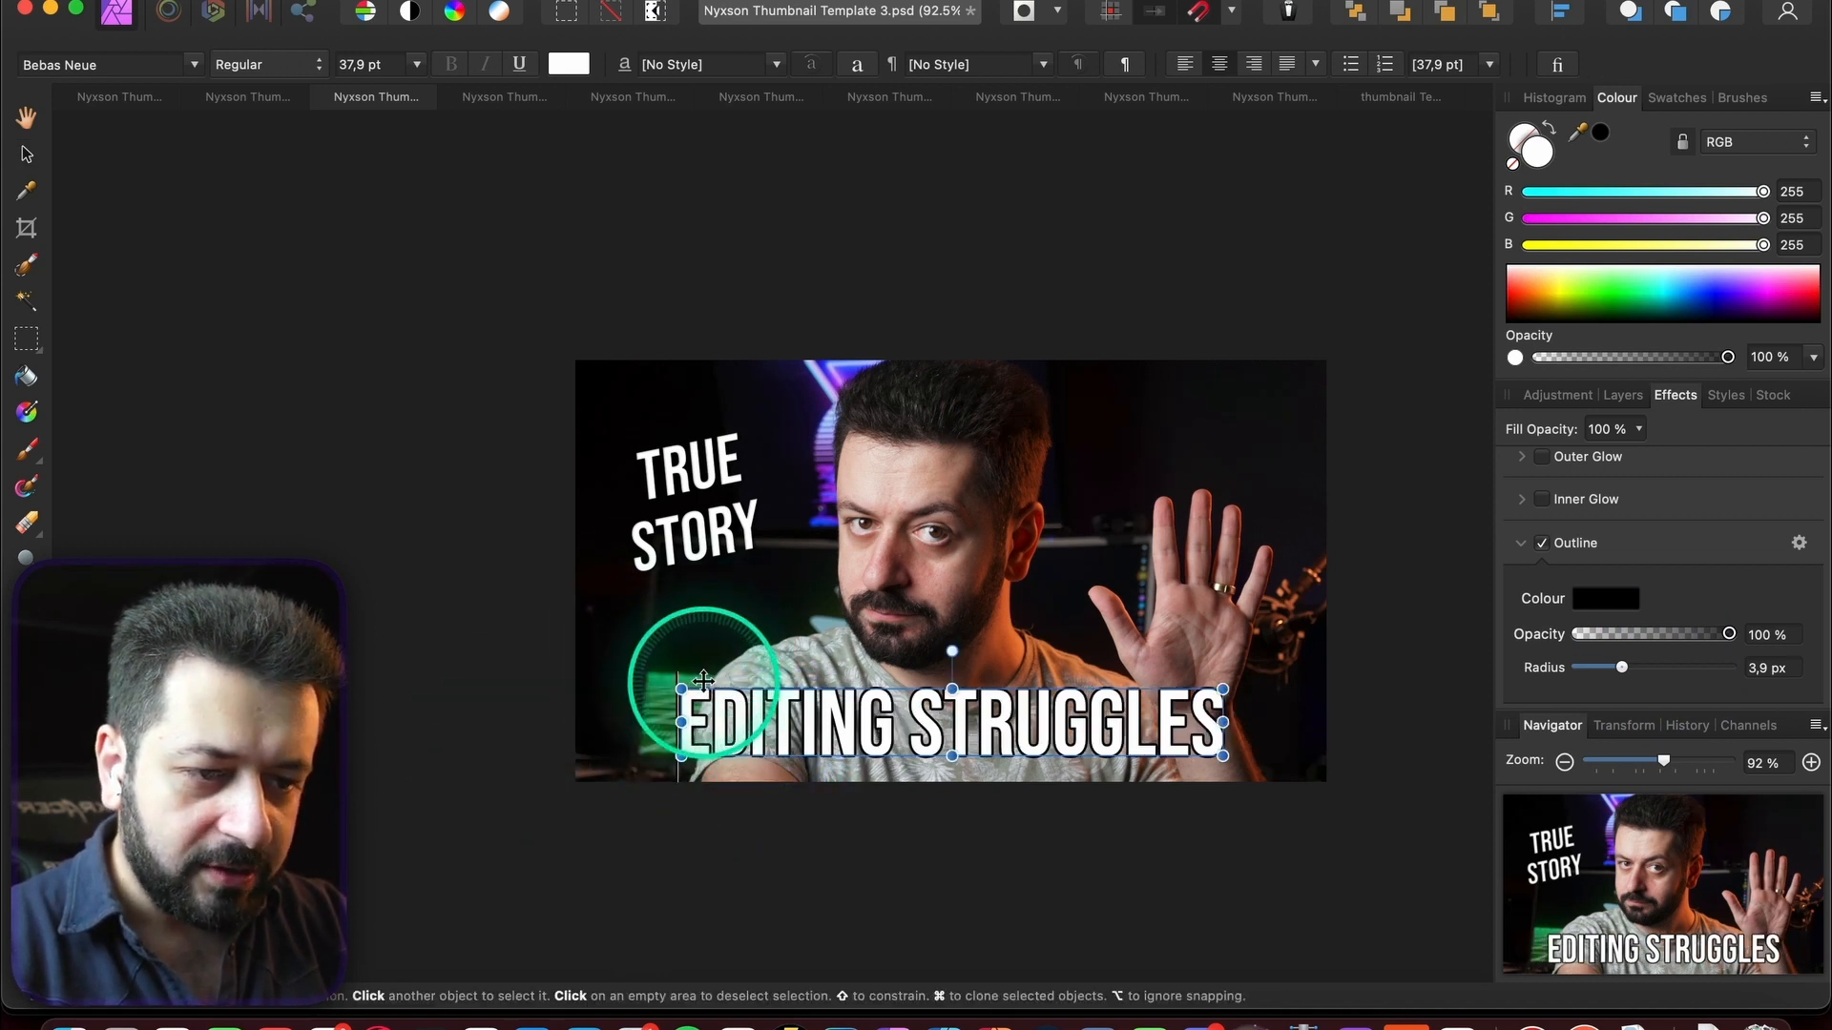
pyautogui.click(26, 153)
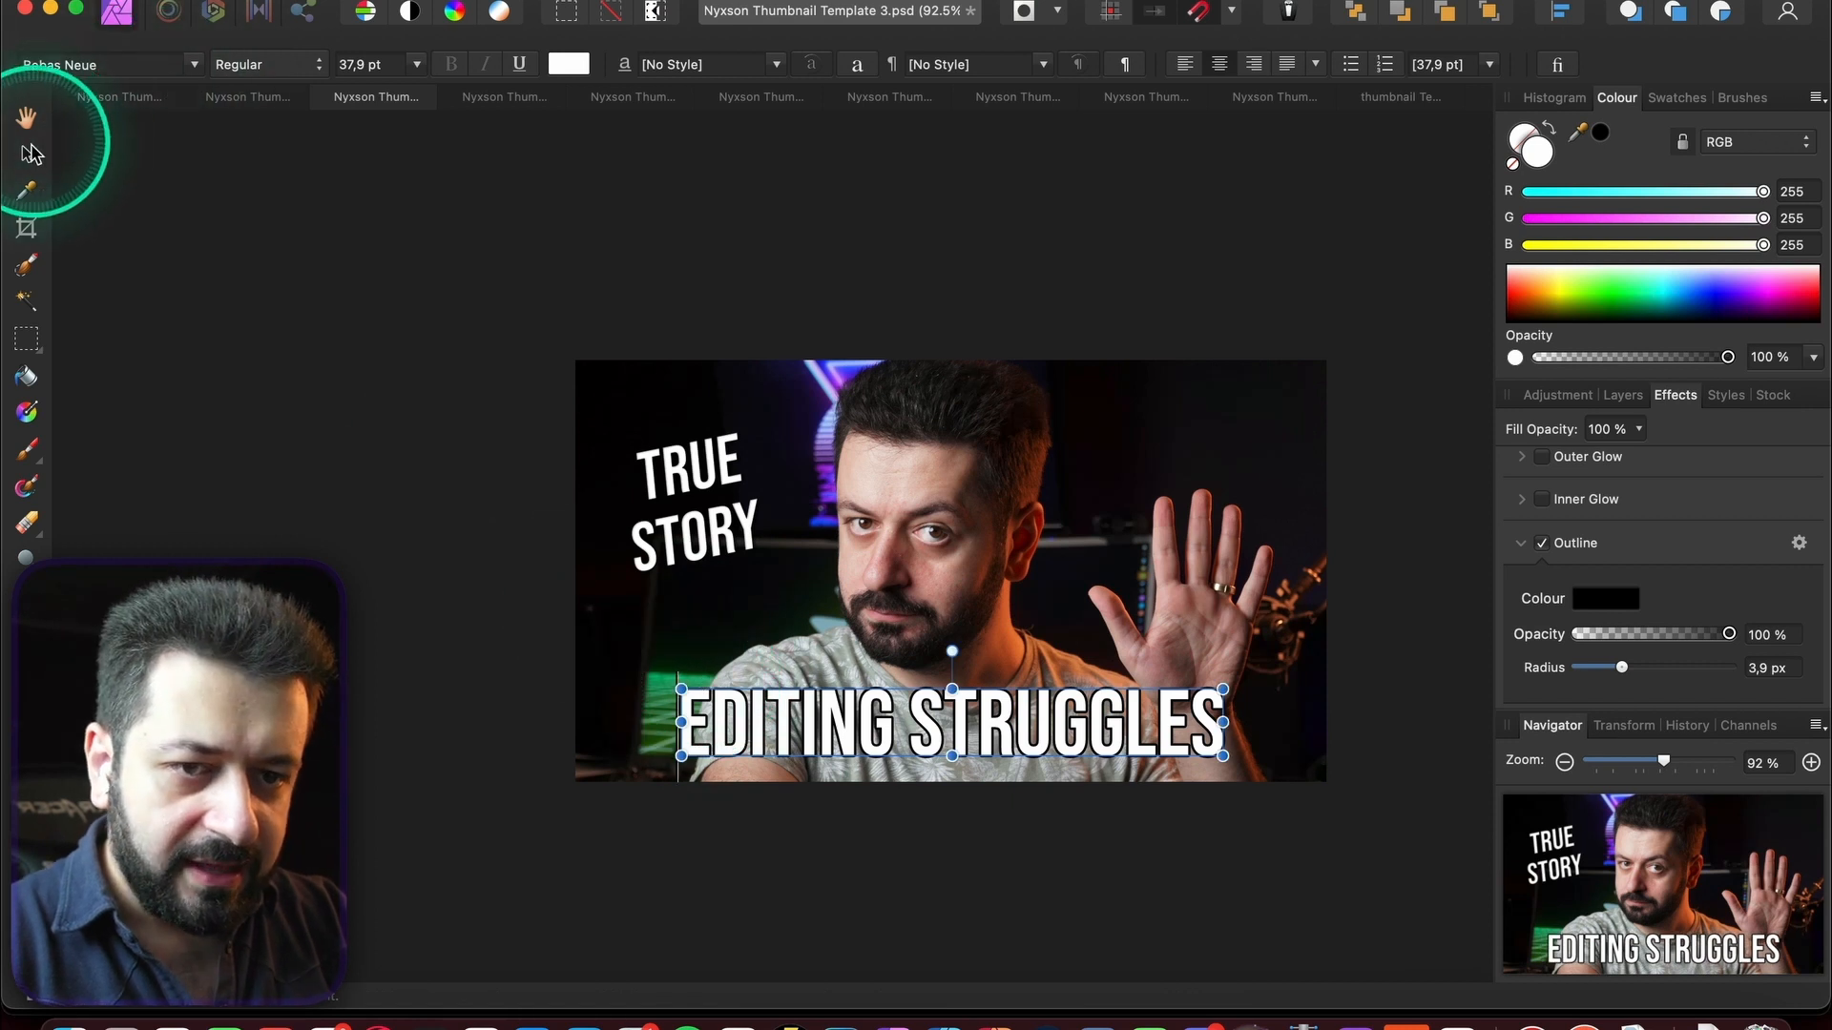
pyautogui.click(189, 64)
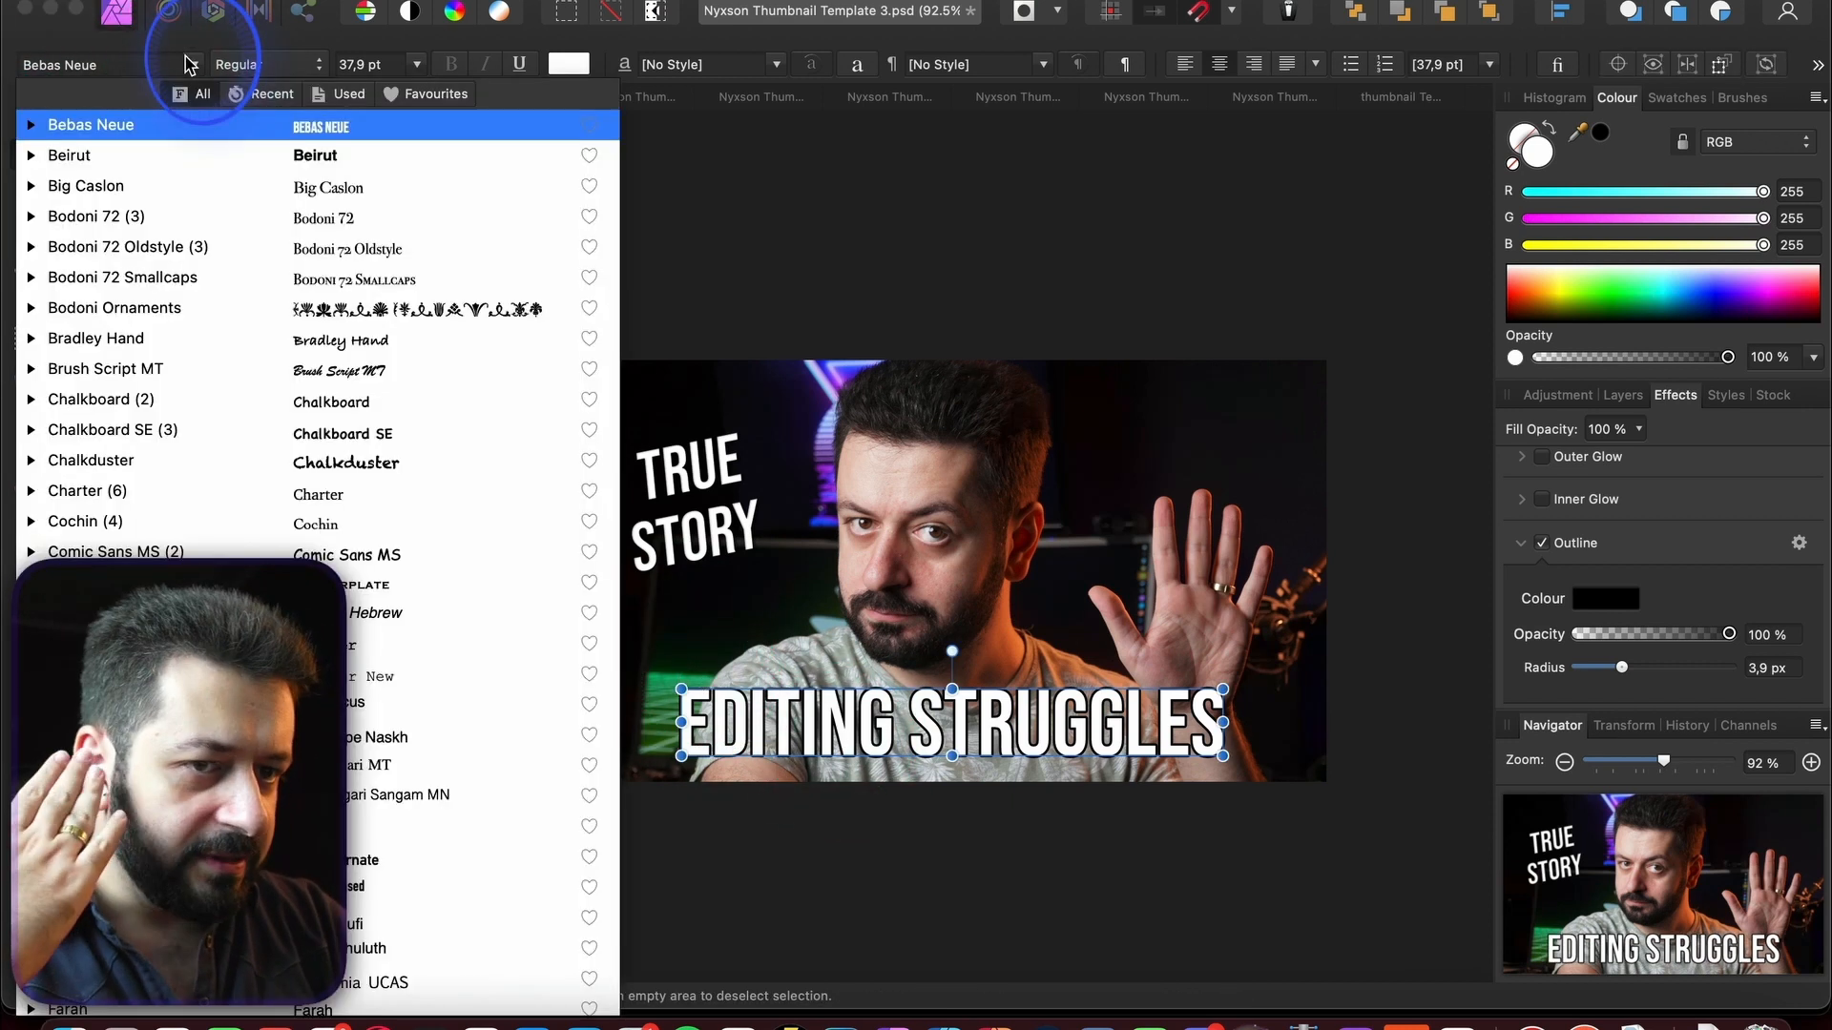
pyautogui.write('bol')
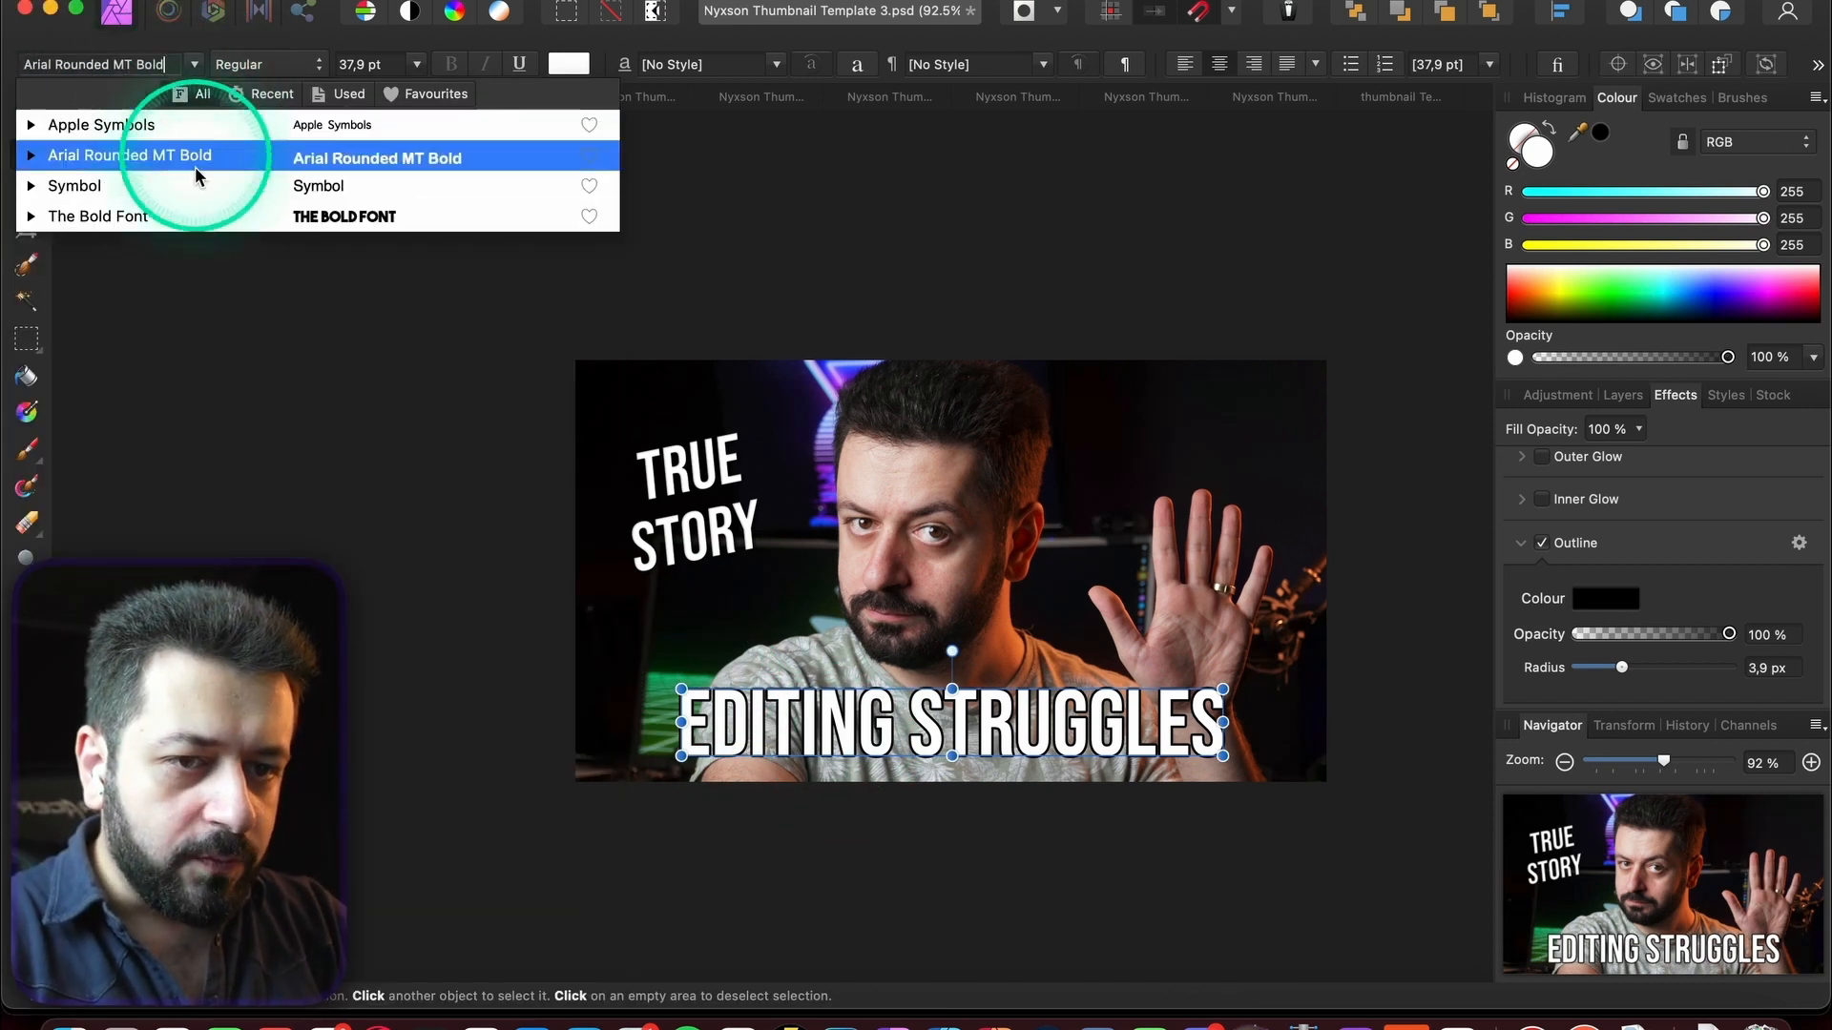
pyautogui.click(204, 216)
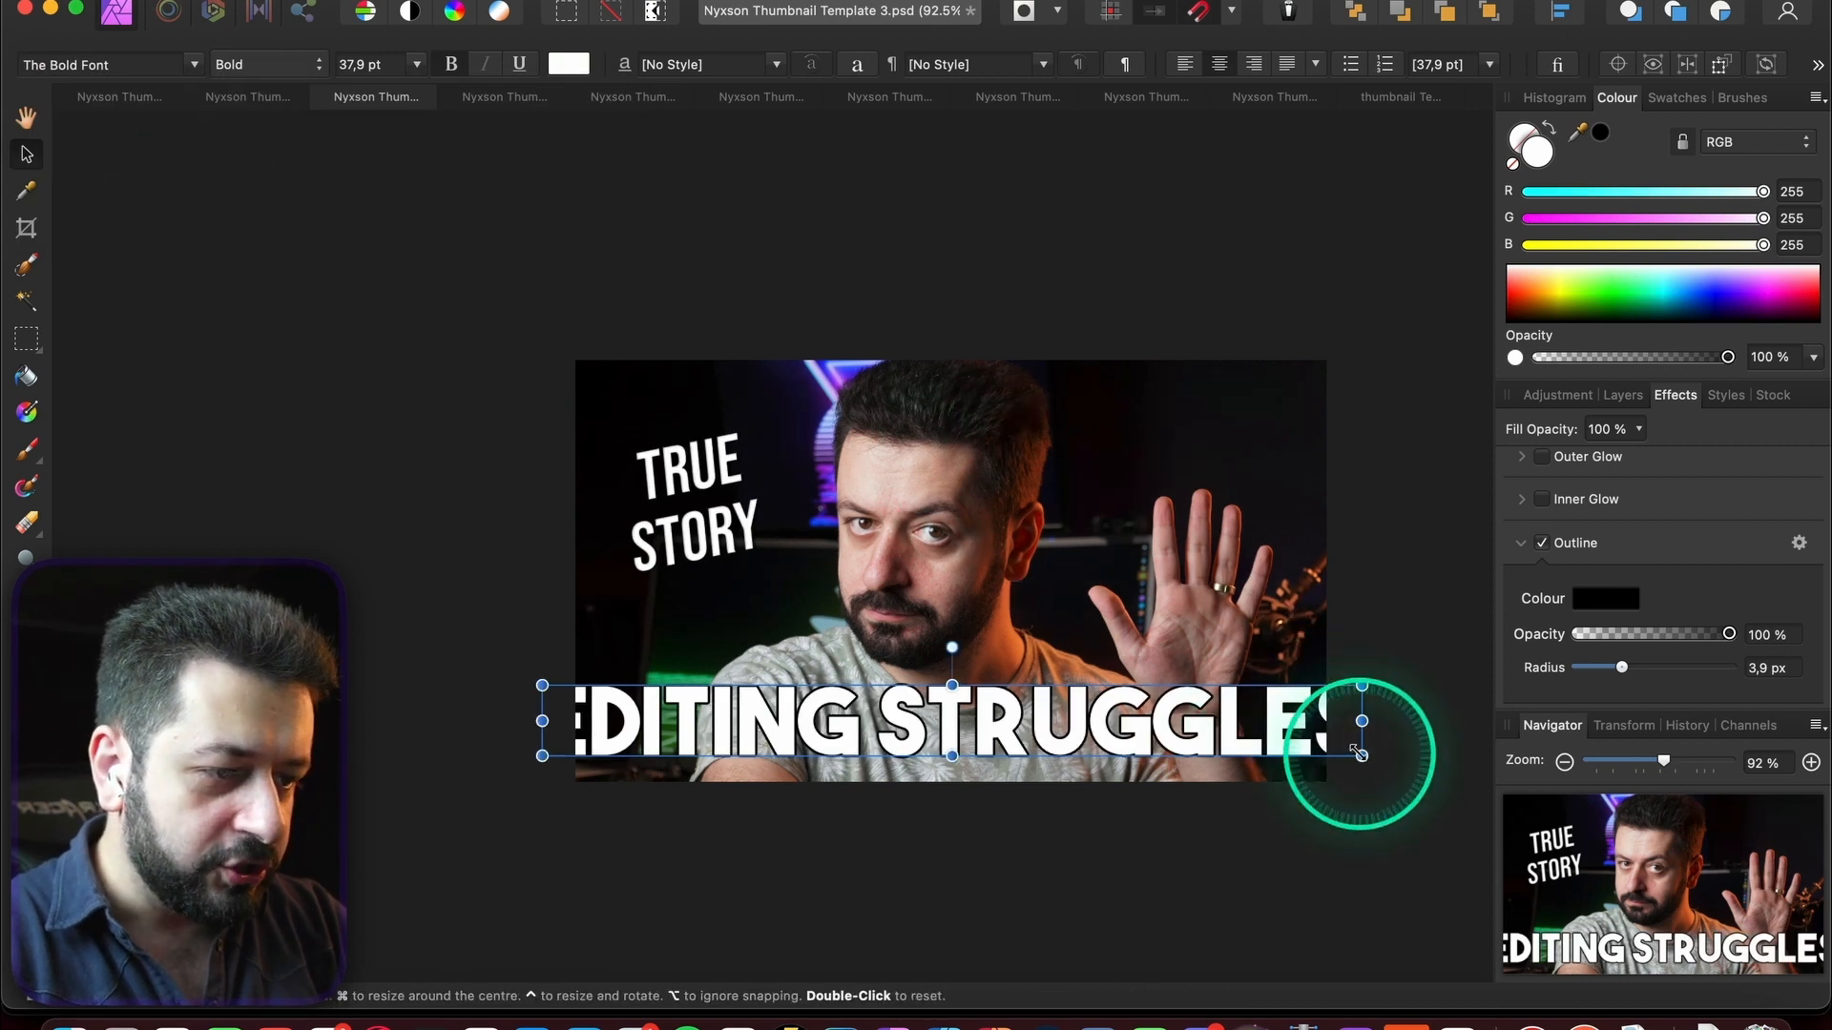
pyautogui.moveTo(1360, 756); pyautogui.dragTo(1301, 746)
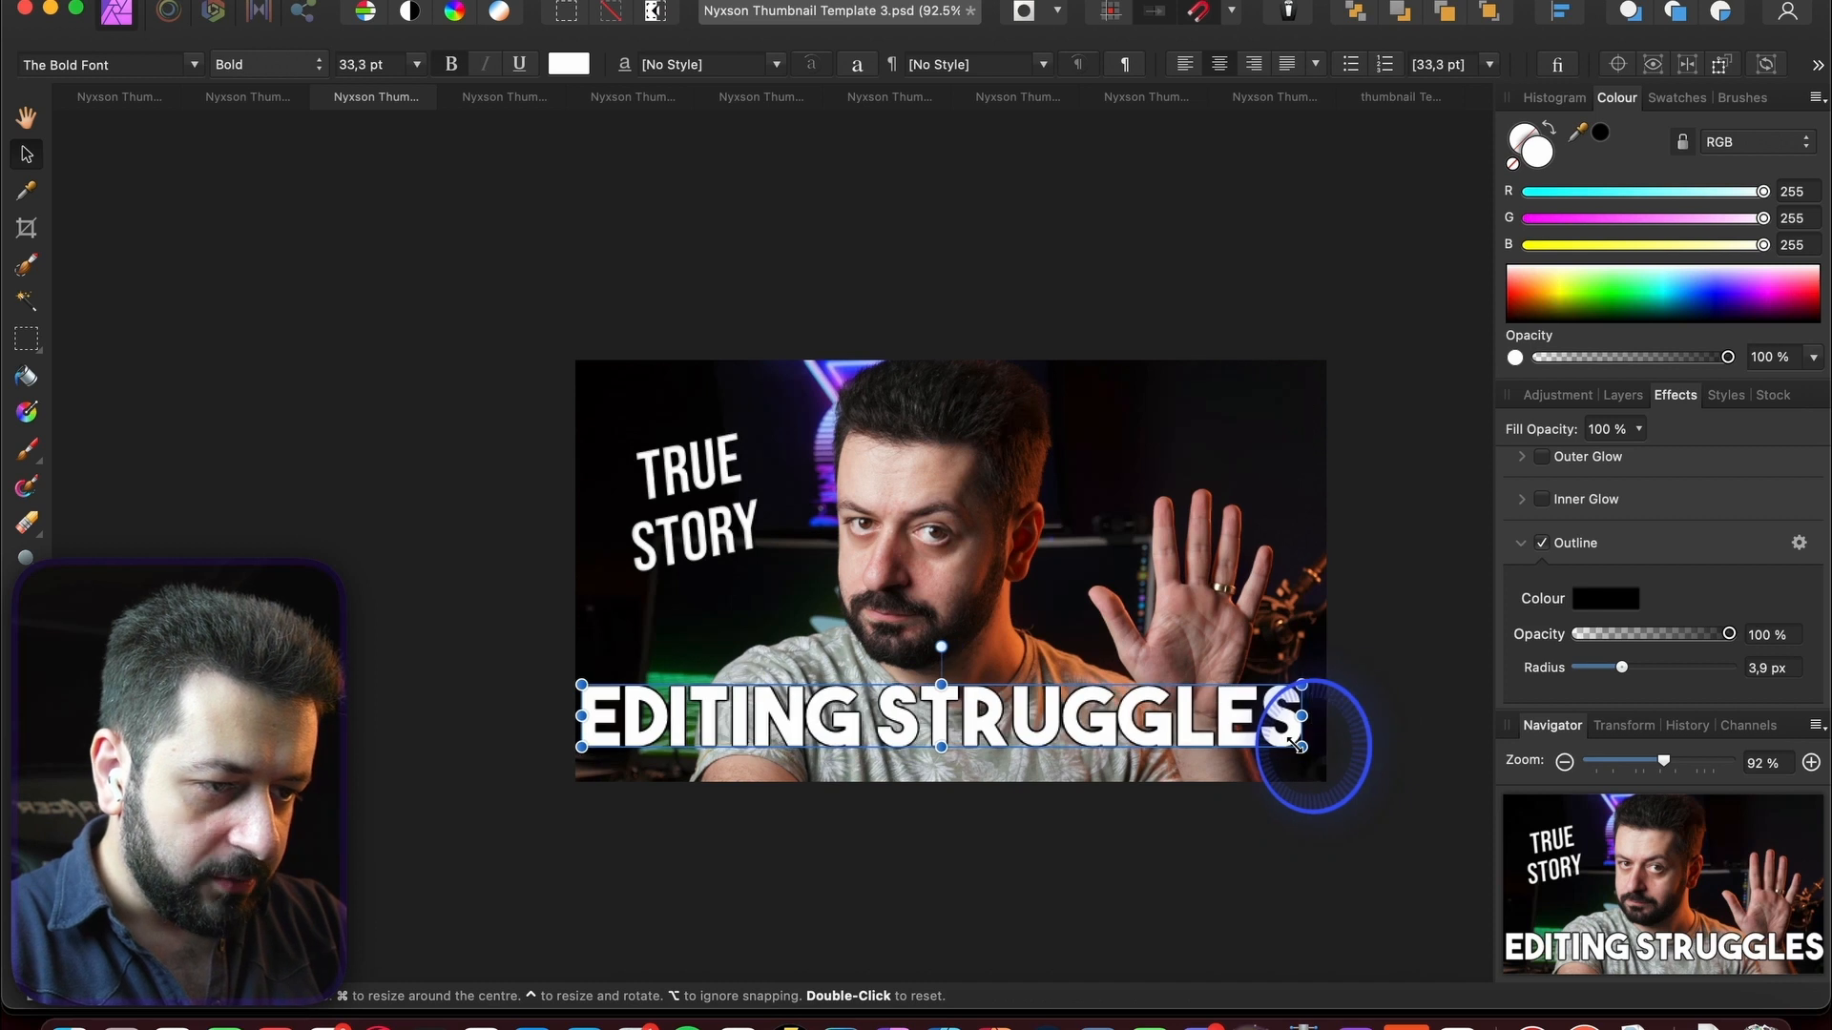
pyautogui.click(1191, 727)
pyautogui.moveTo(1191, 727); pyautogui.dragTo(1200, 727)
# - Colour the headline yellow and switch its font back to Bebas Neue Regular
pyautogui.click(1536, 145)
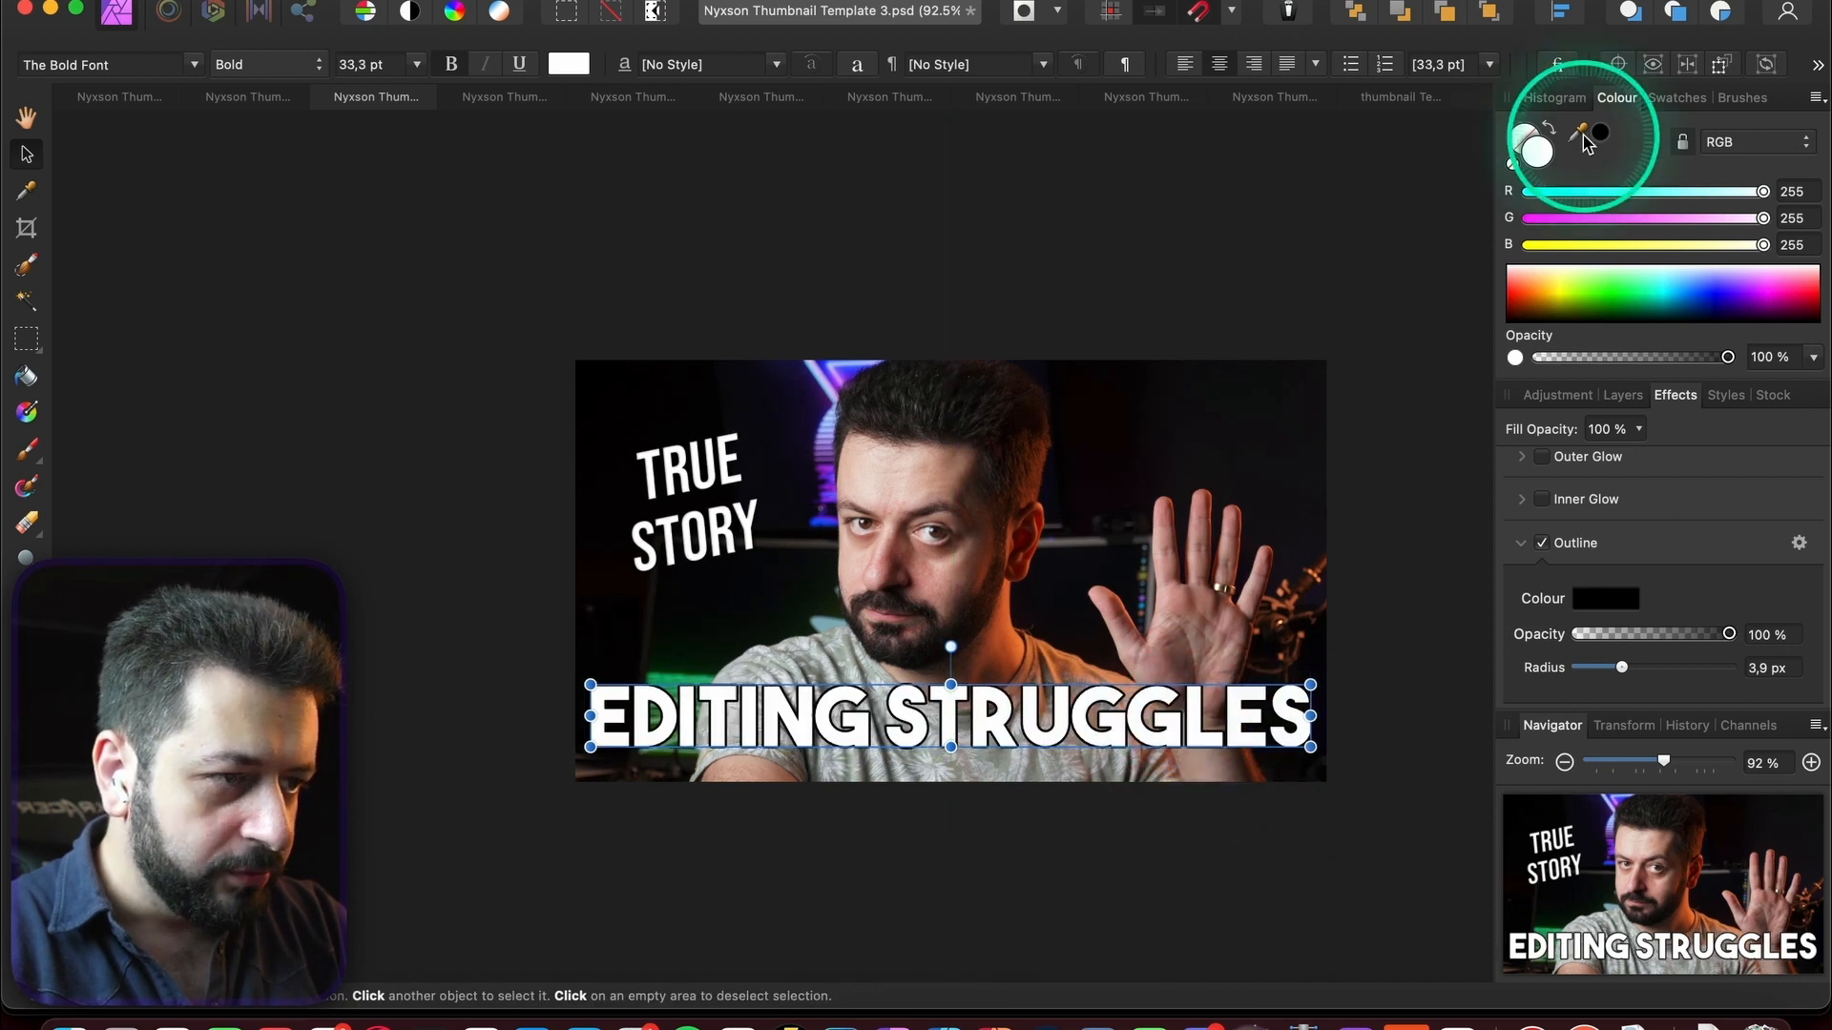
pyautogui.click(1553, 266)
pyautogui.click(1553, 288)
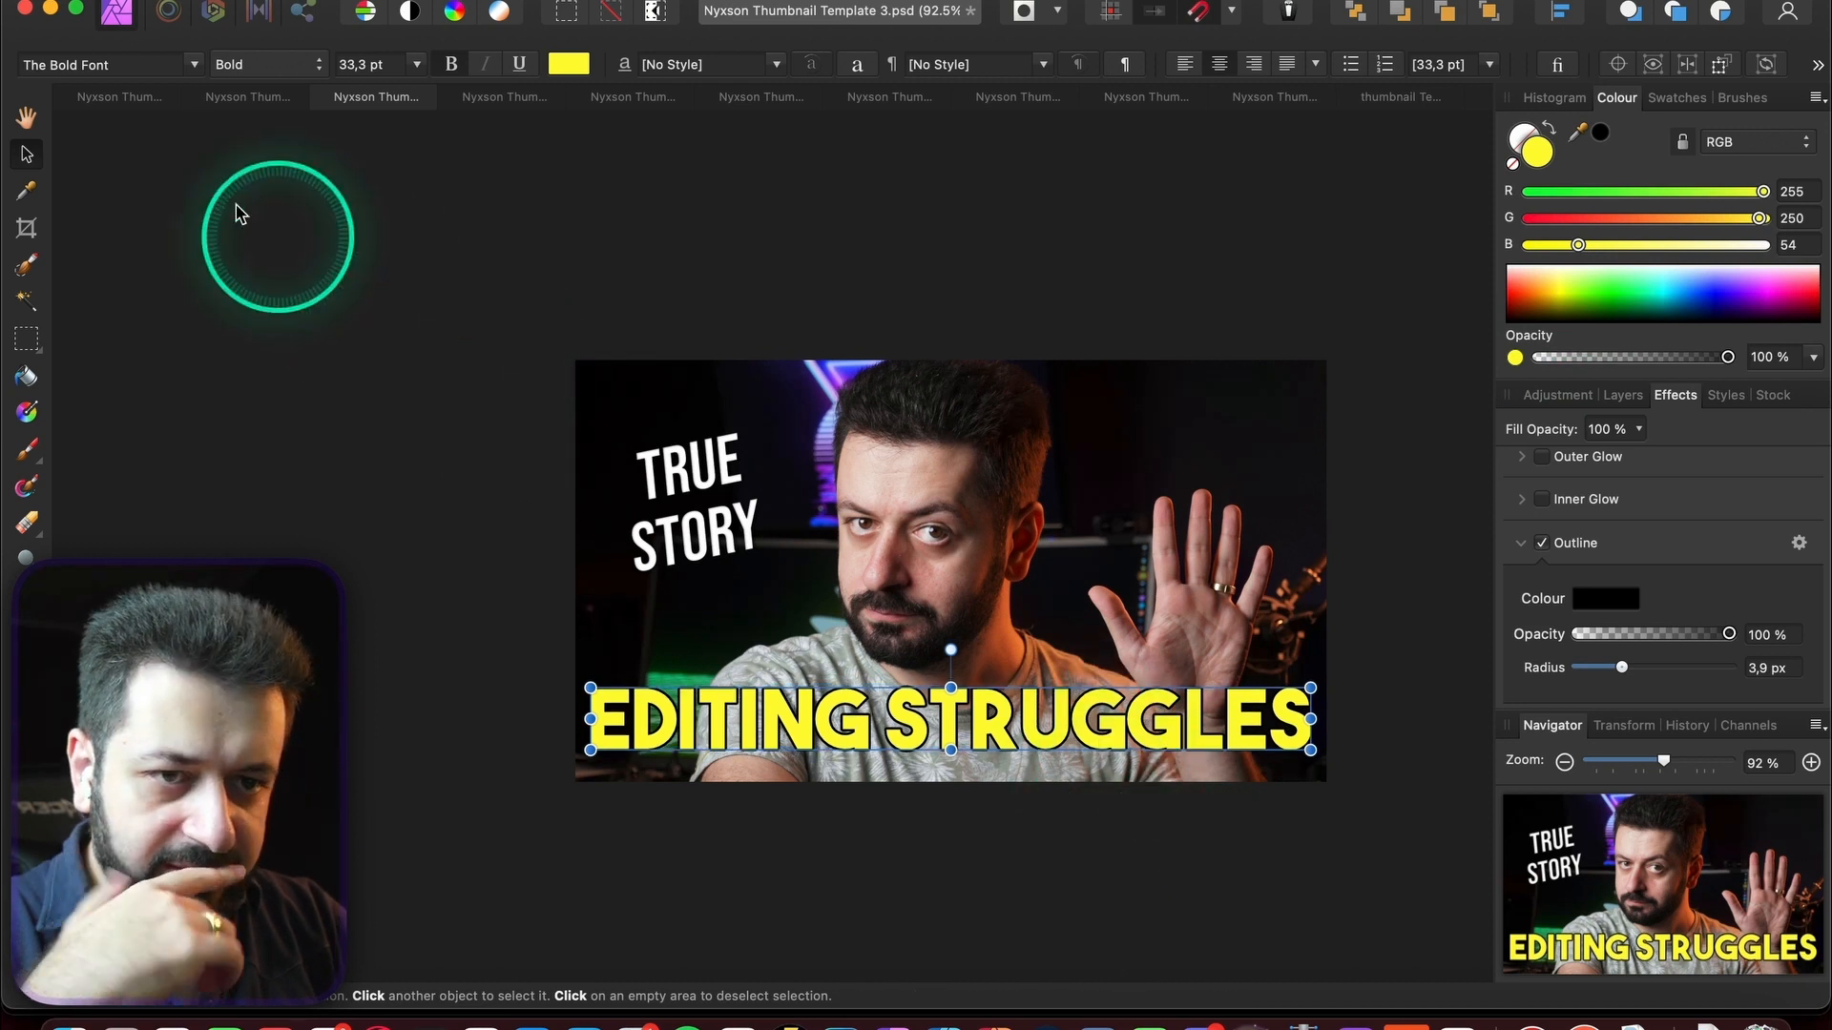
pyautogui.click(194, 65)
pyautogui.write('be')
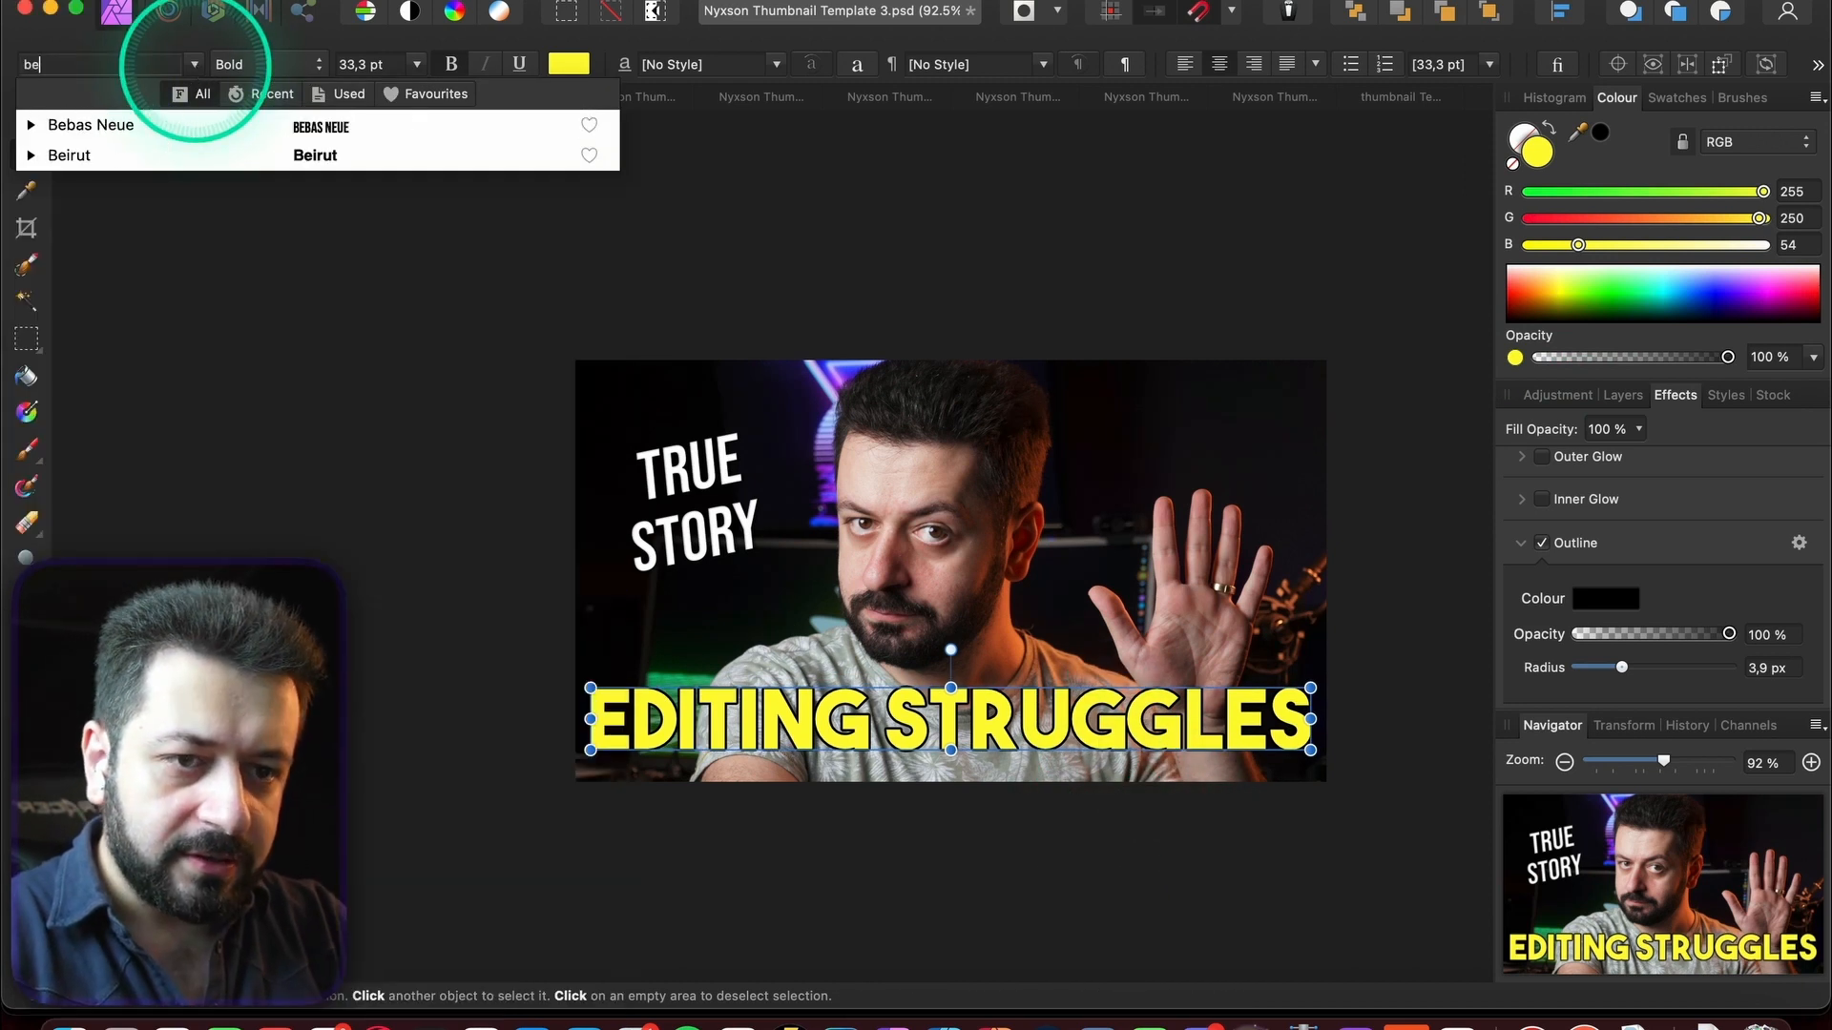
pyautogui.click(29, 130)
pyautogui.click(170, 155)
pyautogui.press('Escape')
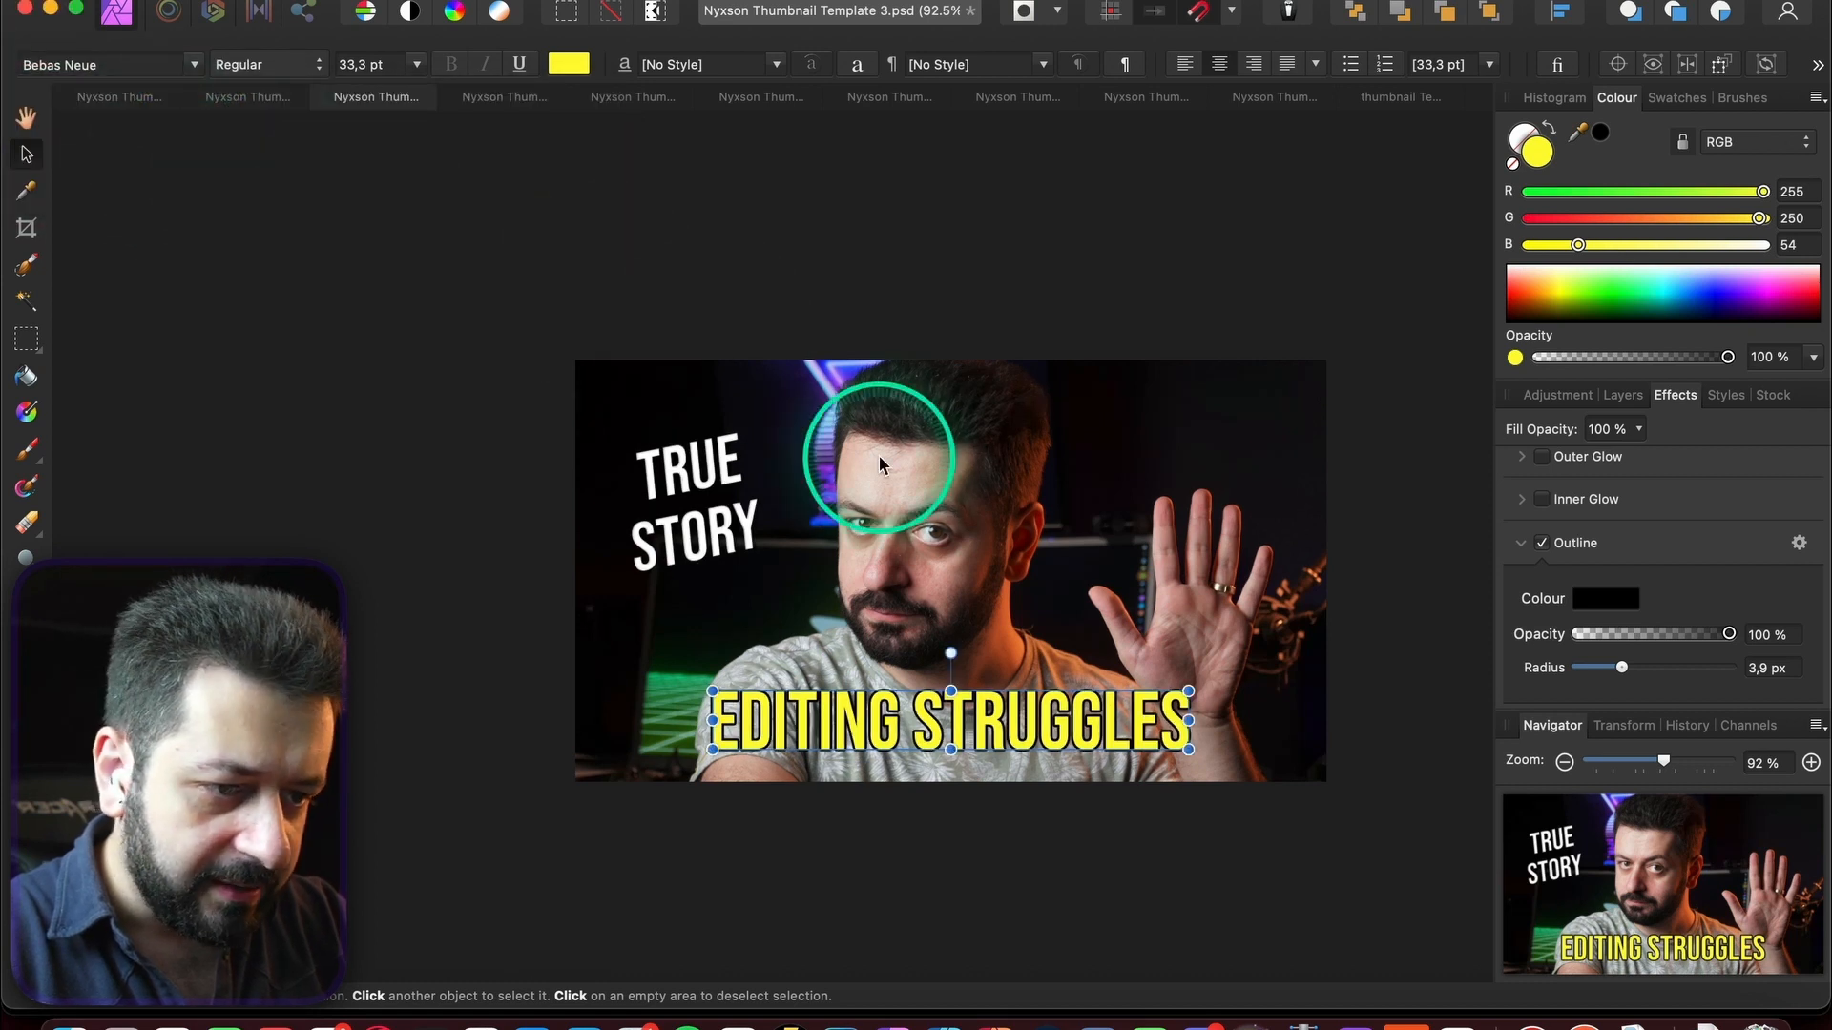
# - Enlarge EDITING STRUGGLES to 49.1 pt, nudge it lower, and show the Adjustments list
pyautogui.moveTo(1192, 692); pyautogui.dragTo(1350, 668)
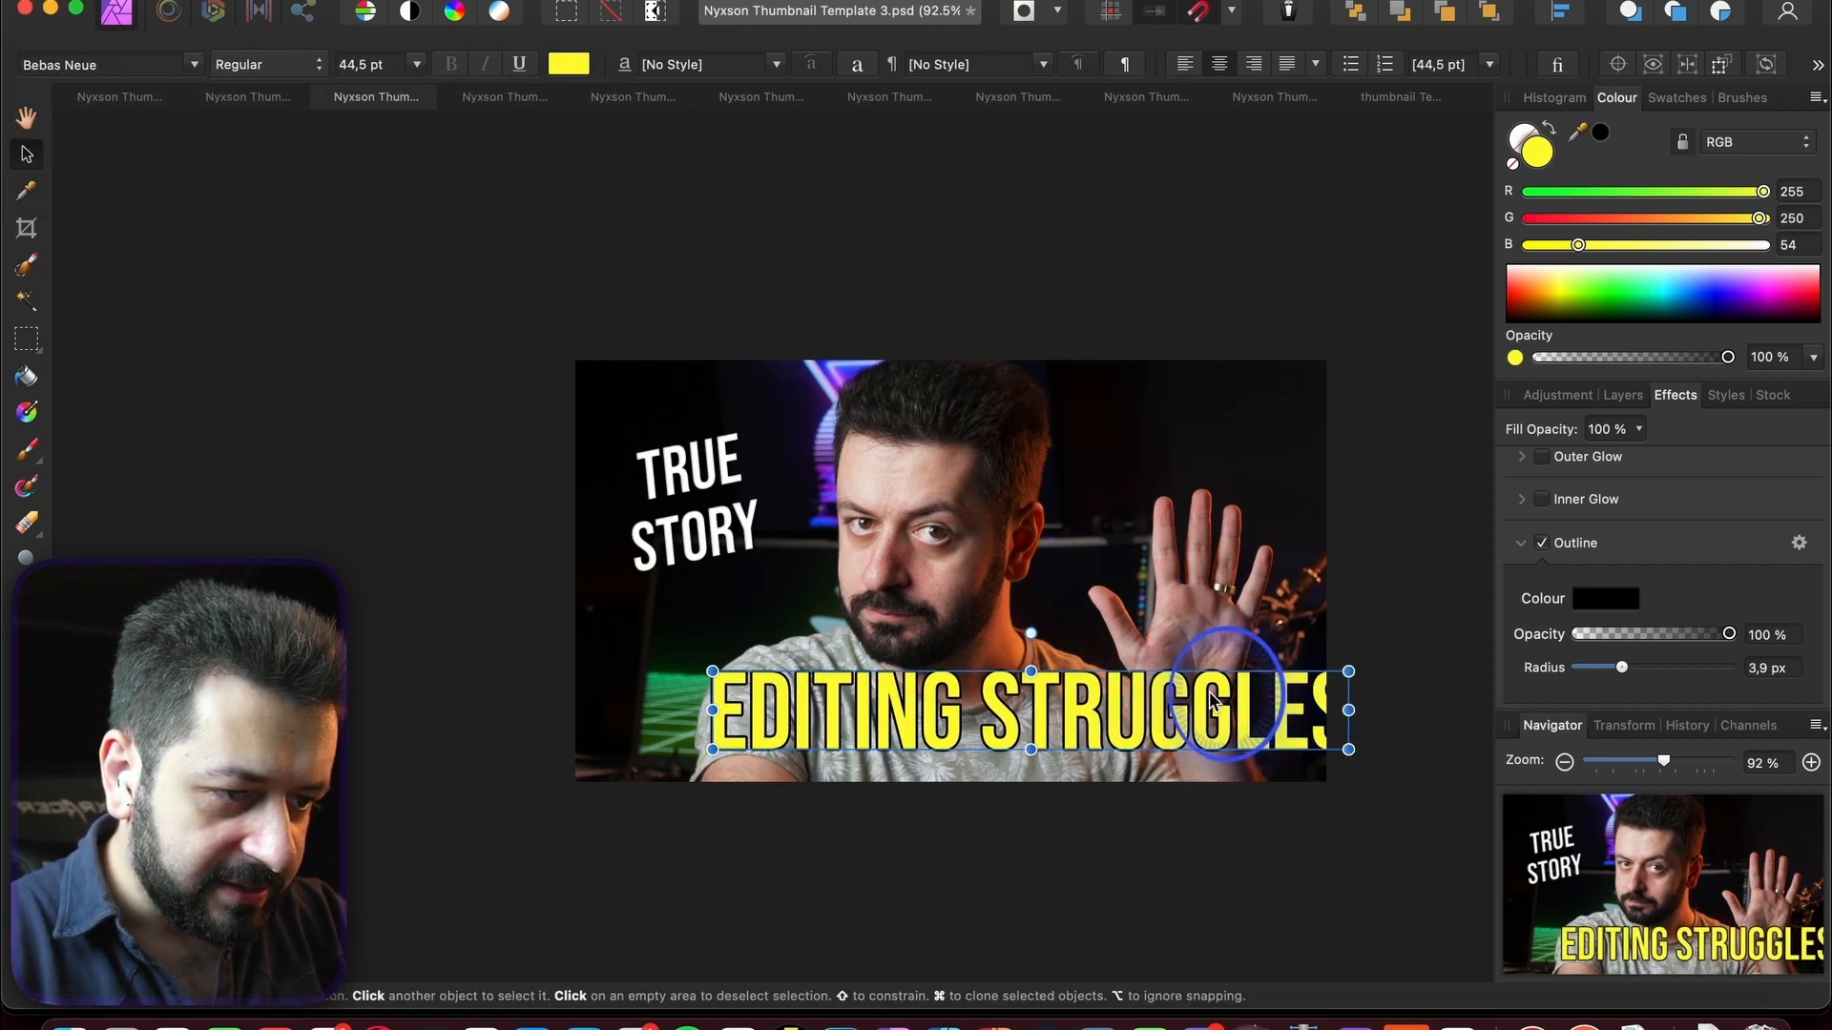
pyautogui.moveTo(1211, 701); pyautogui.dragTo(1172, 711)
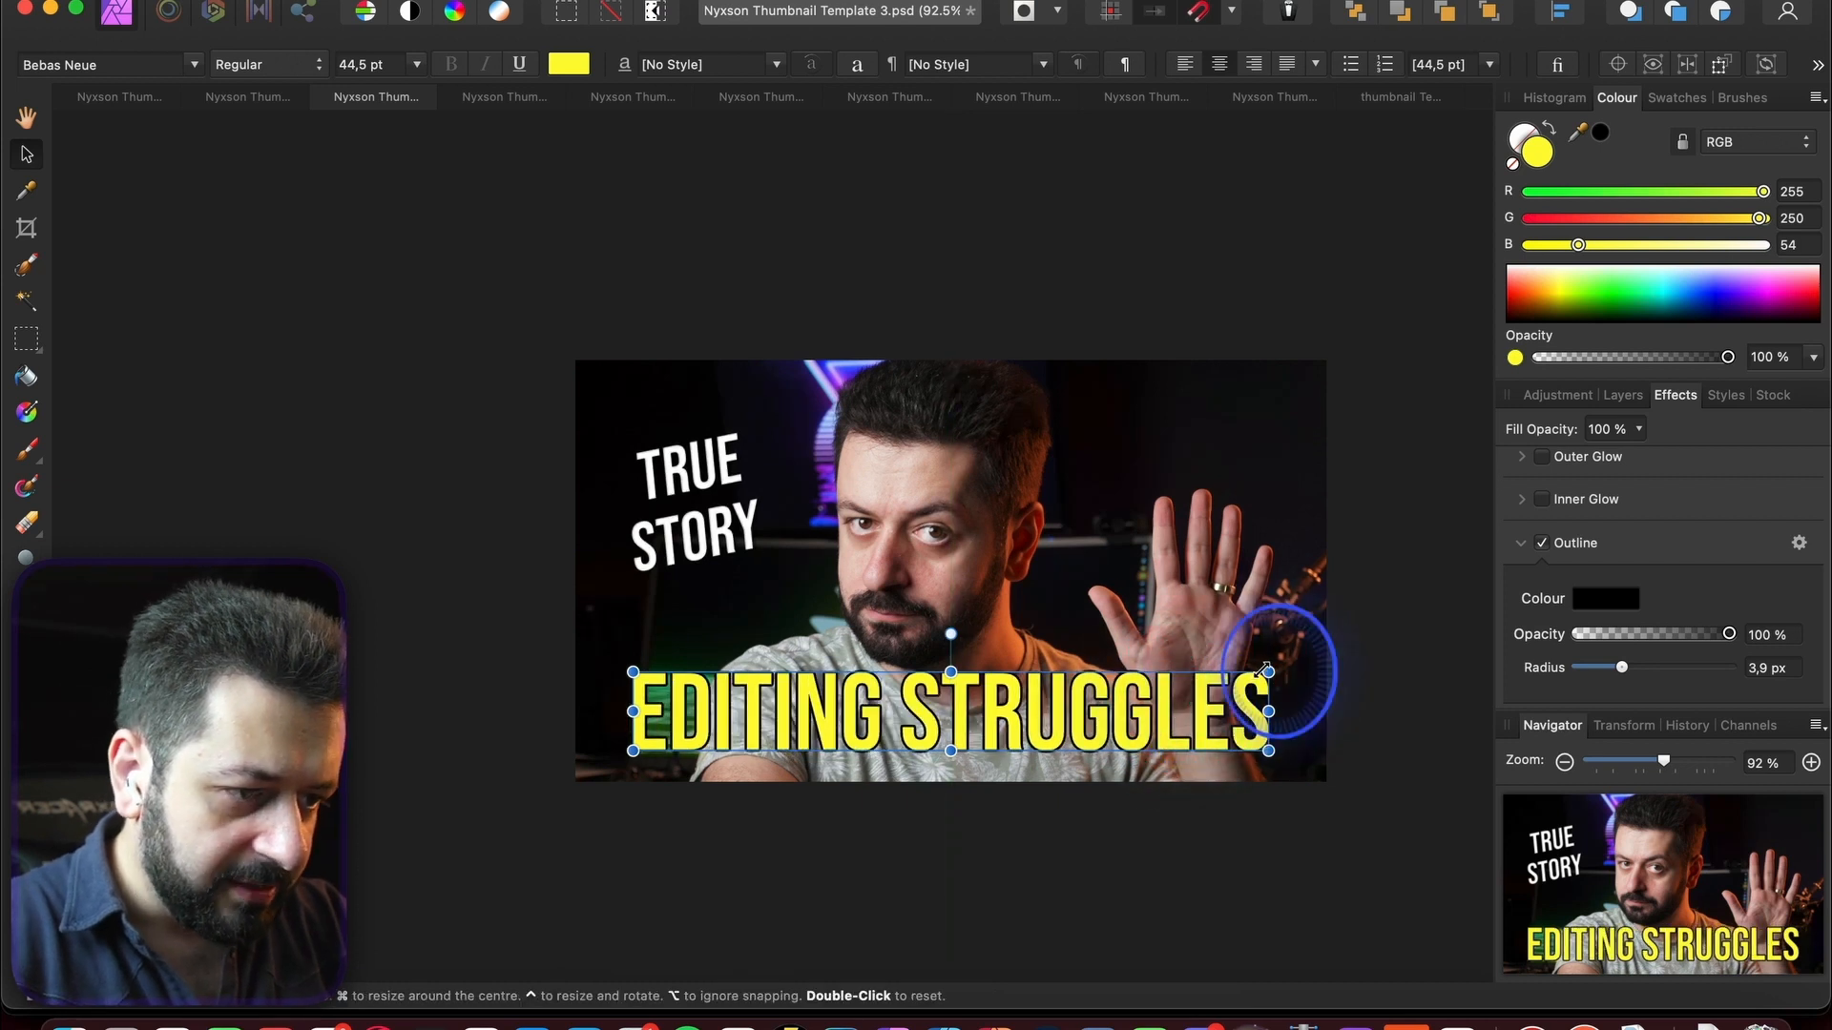
pyautogui.moveTo(1264, 671); pyautogui.dragTo(1299, 660)
pyautogui.moveTo(1189, 724); pyautogui.dragTo(1190, 729)
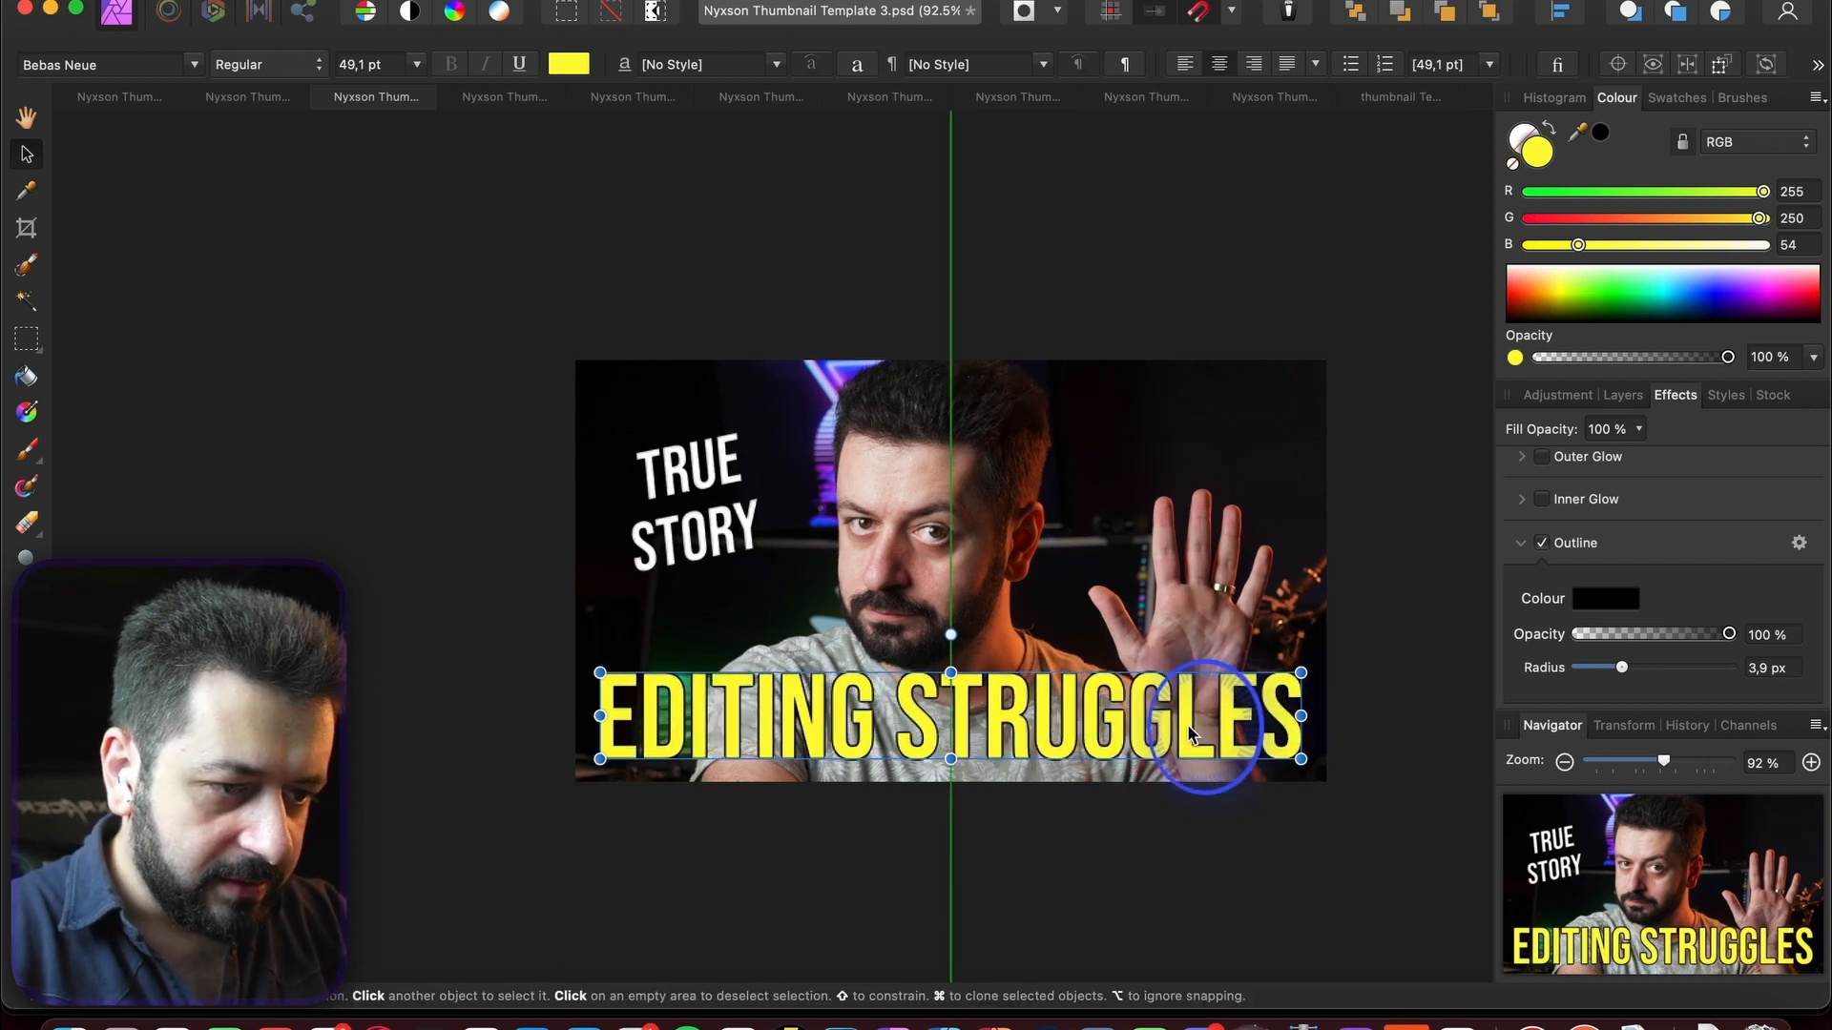
pyautogui.click(1408, 632)
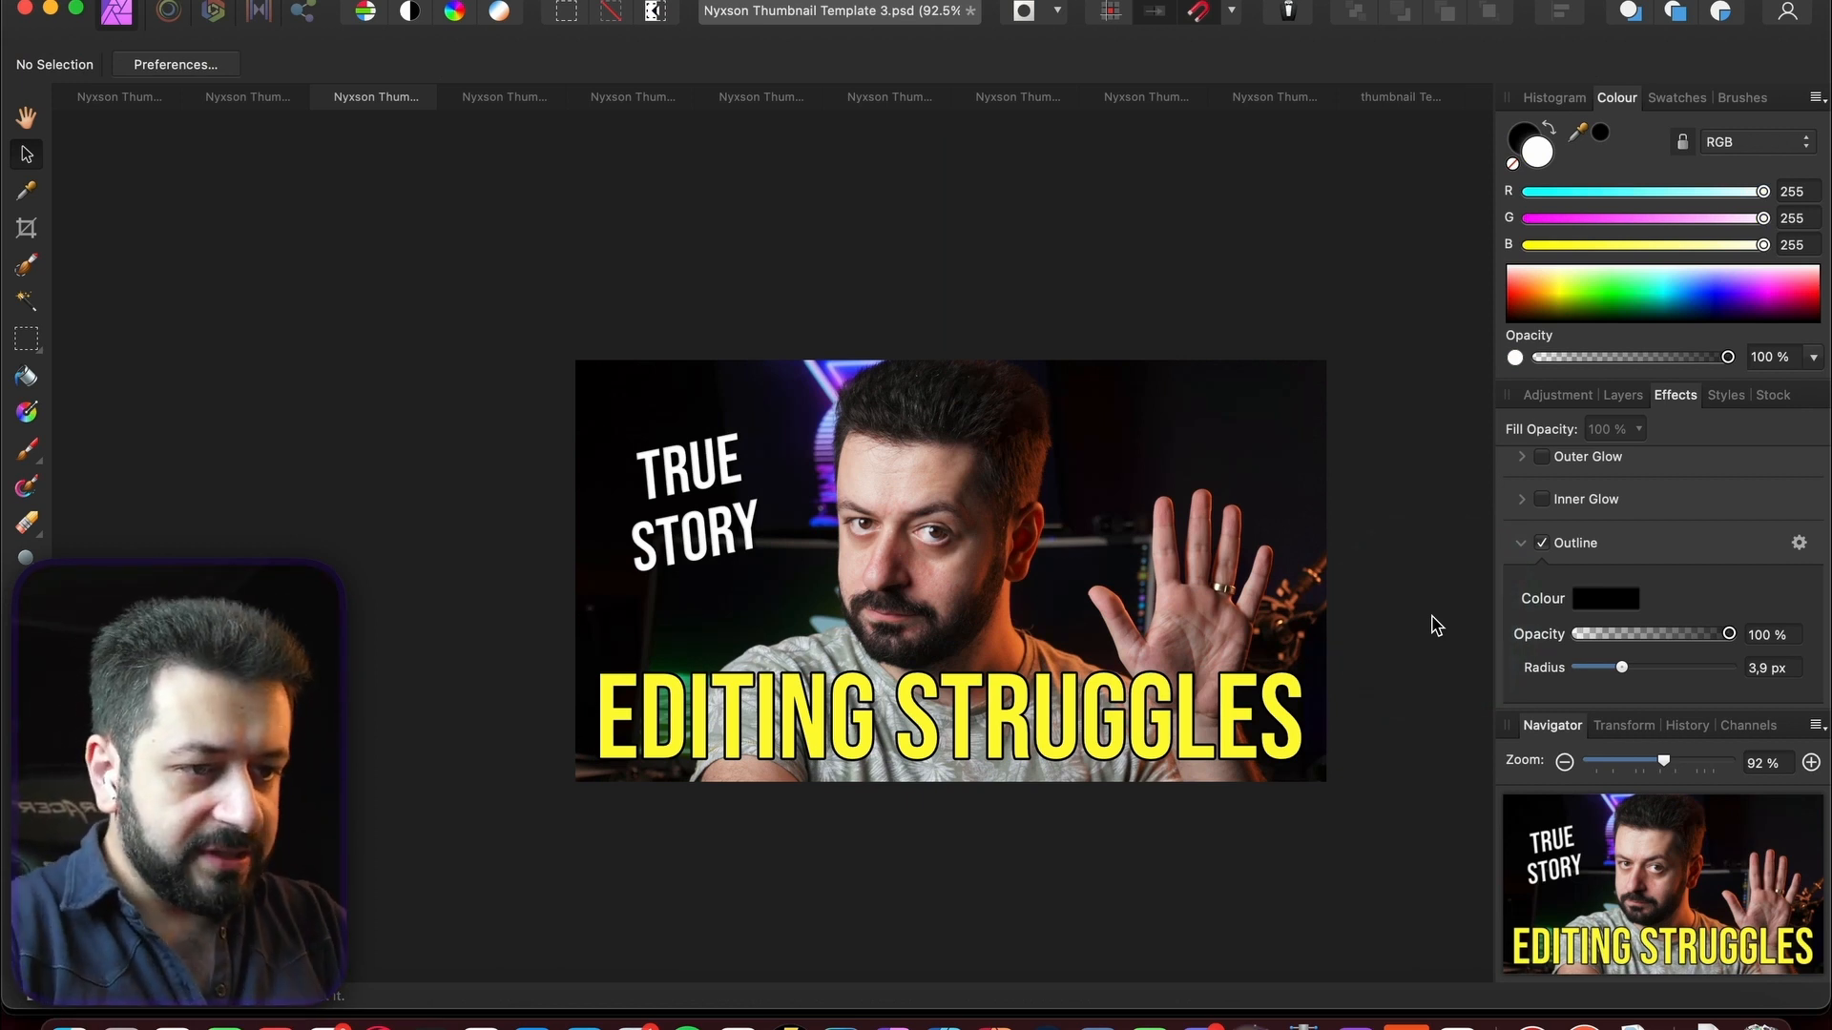
pyautogui.click(1622, 395)
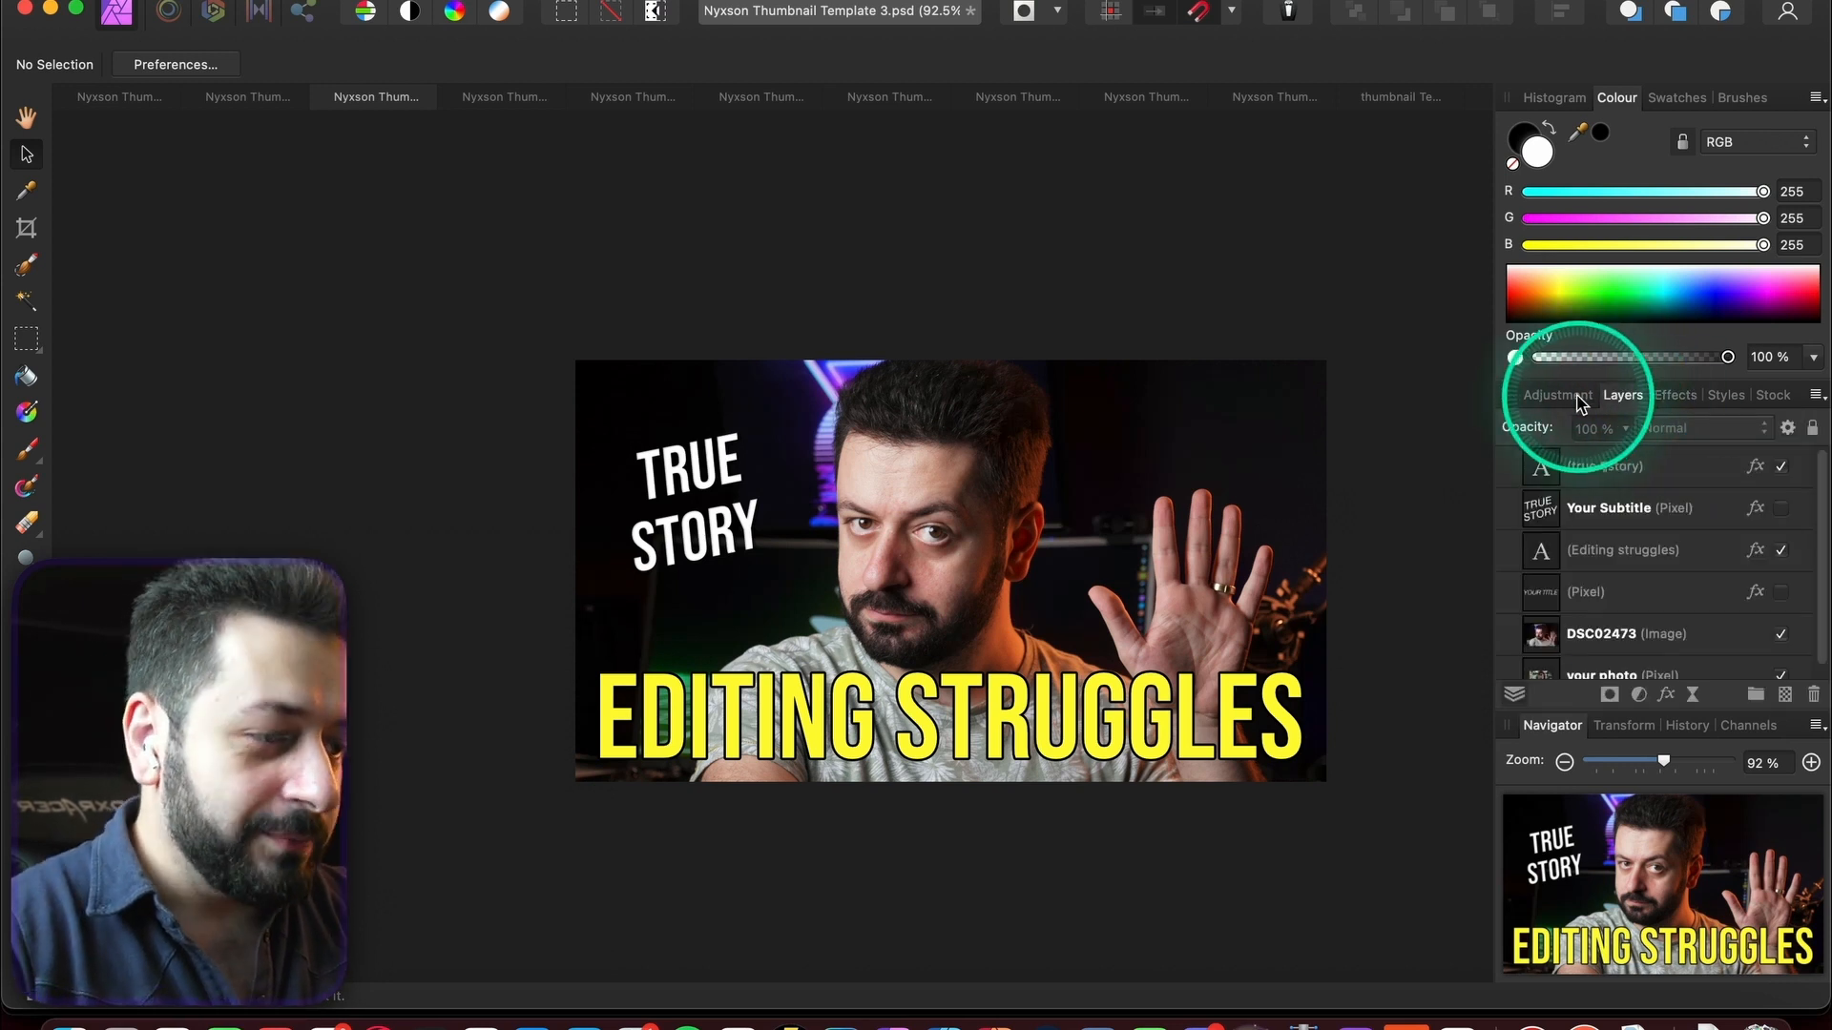
pyautogui.click(1581, 401)
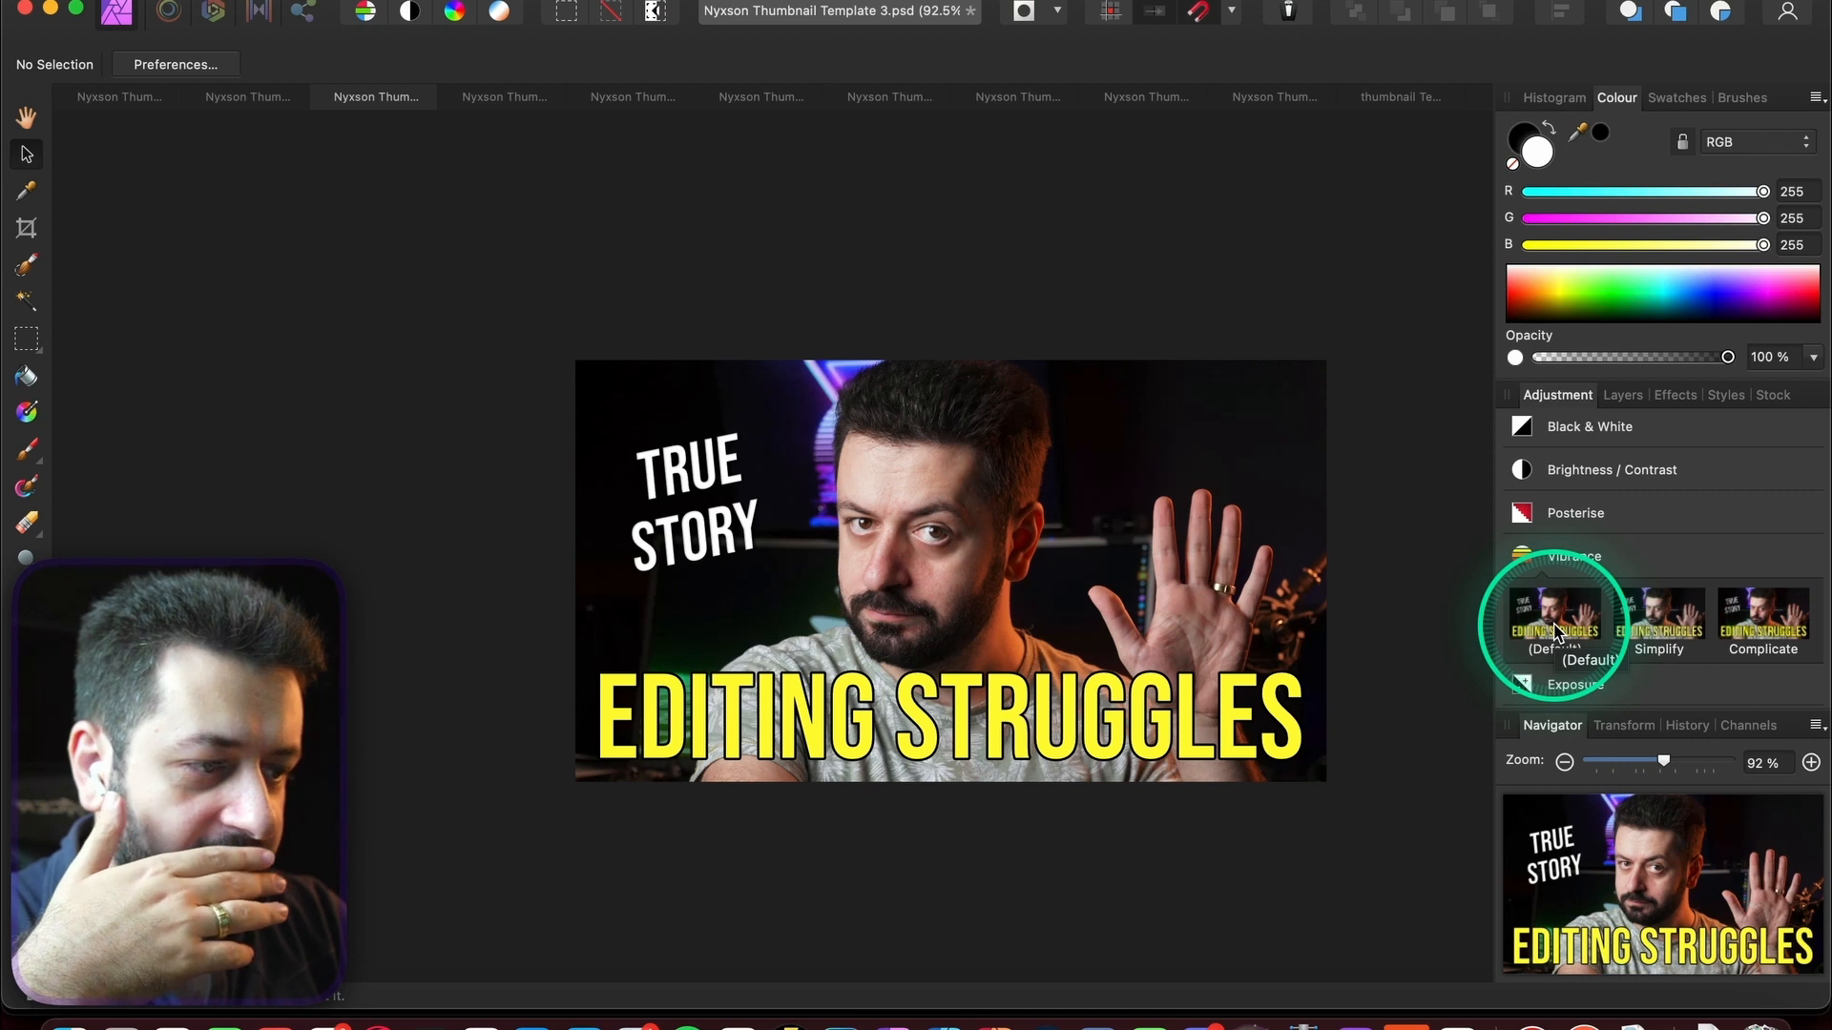
# - Add a Complicate-preset Vibrance adjustment above DSC02473 with 79% vibrance and 51% saturation
pyautogui.click(1761, 615)
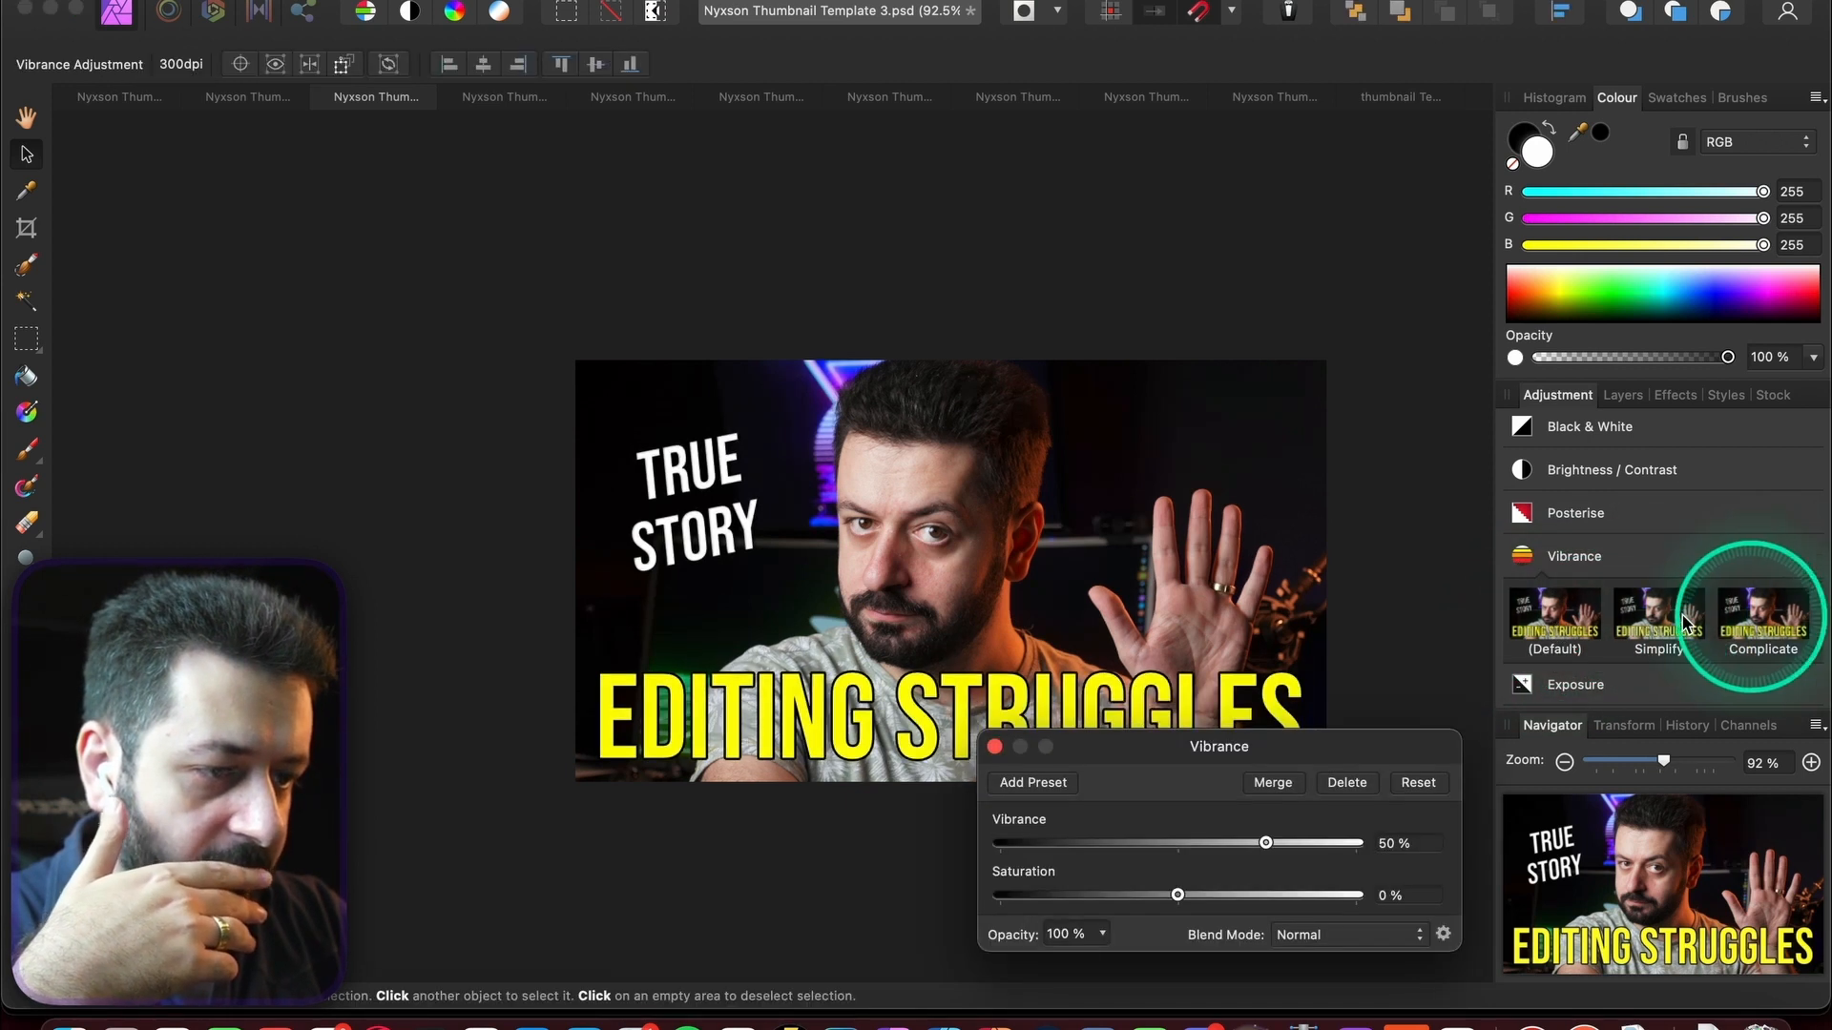
pyautogui.click(1633, 395)
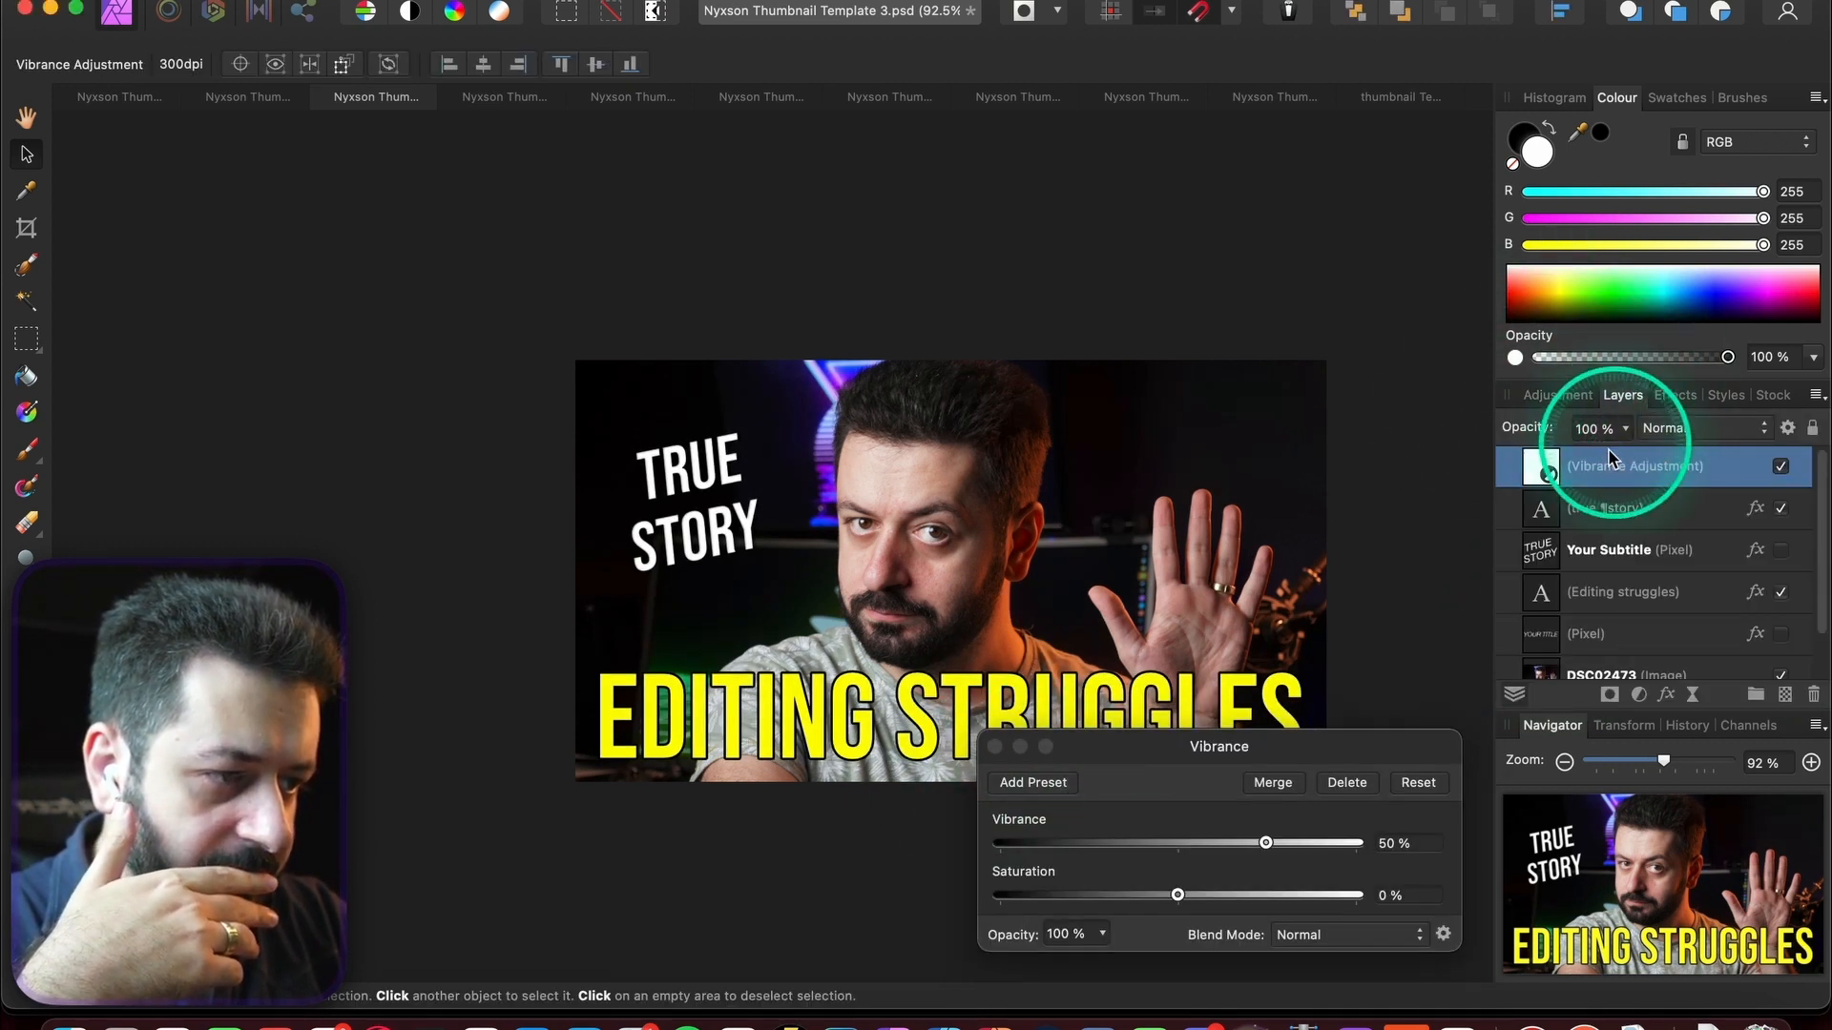
pyautogui.moveTo(1608, 455); pyautogui.dragTo(1545, 639)
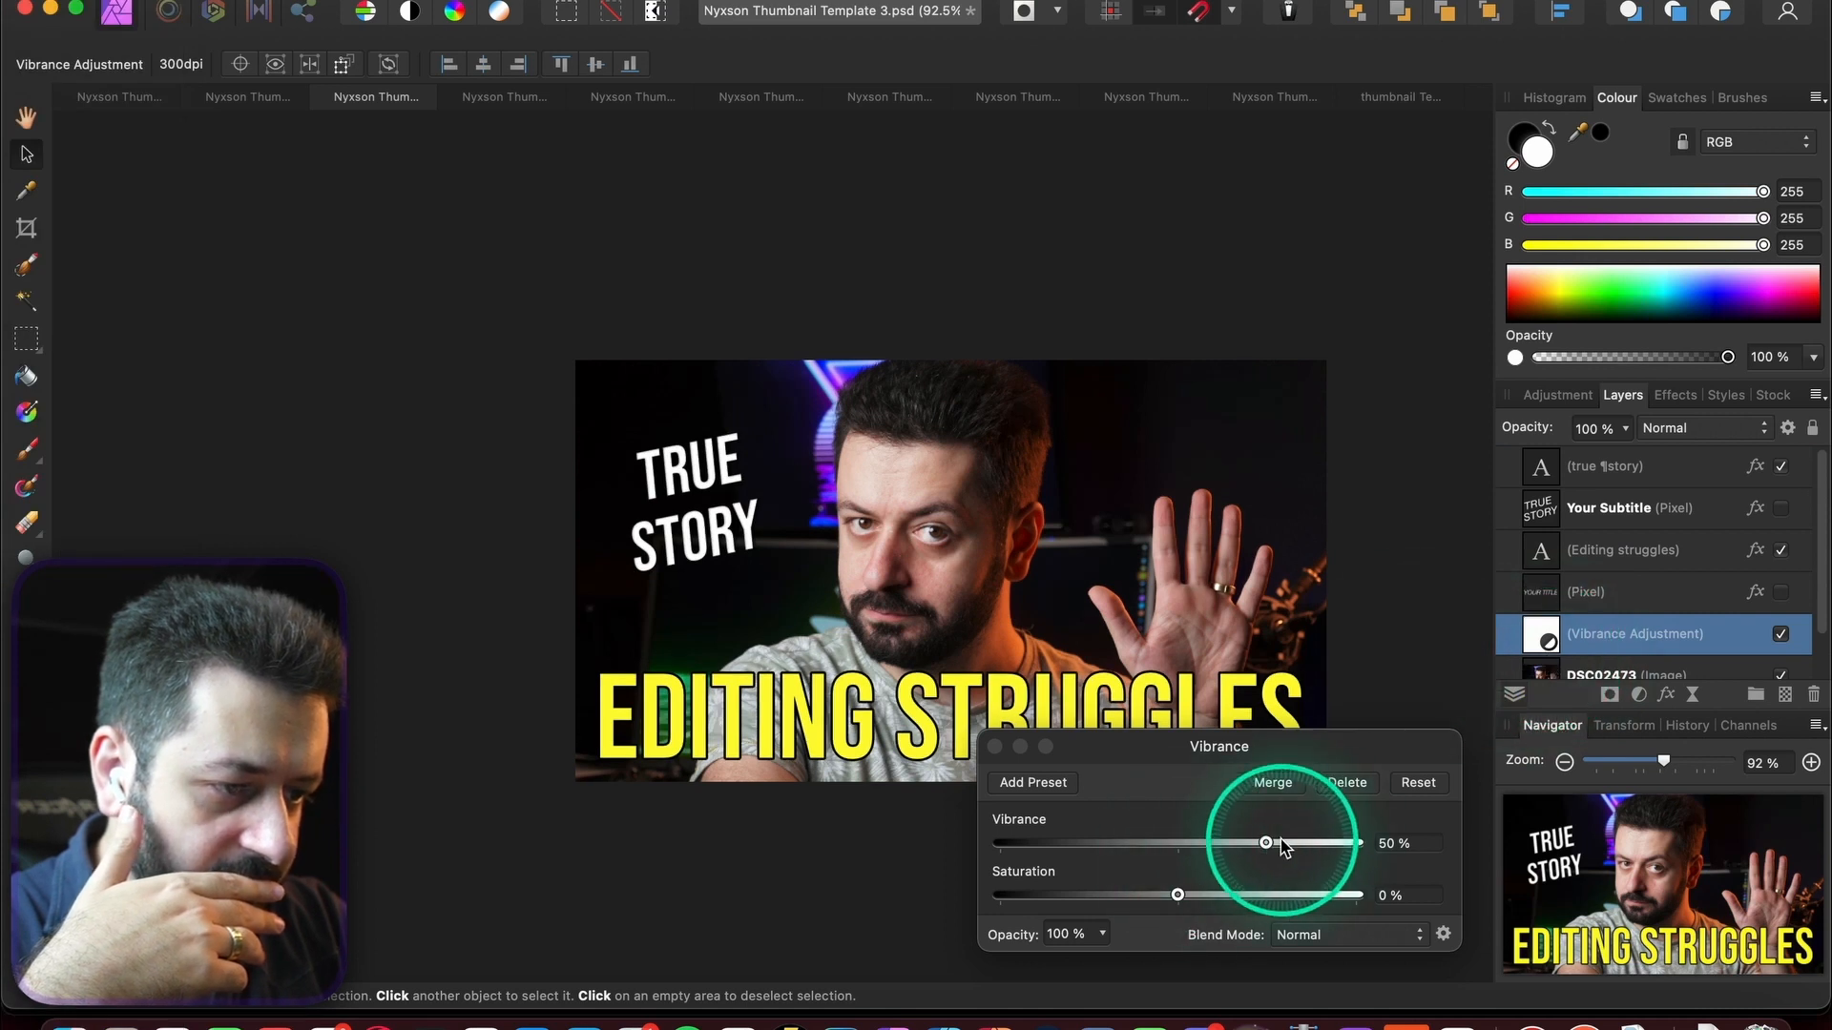
pyautogui.moveTo(1281, 841); pyautogui.dragTo(1302, 842)
pyautogui.moveTo(1178, 895); pyautogui.dragTo(1268, 897)
pyautogui.click(1376, 544)
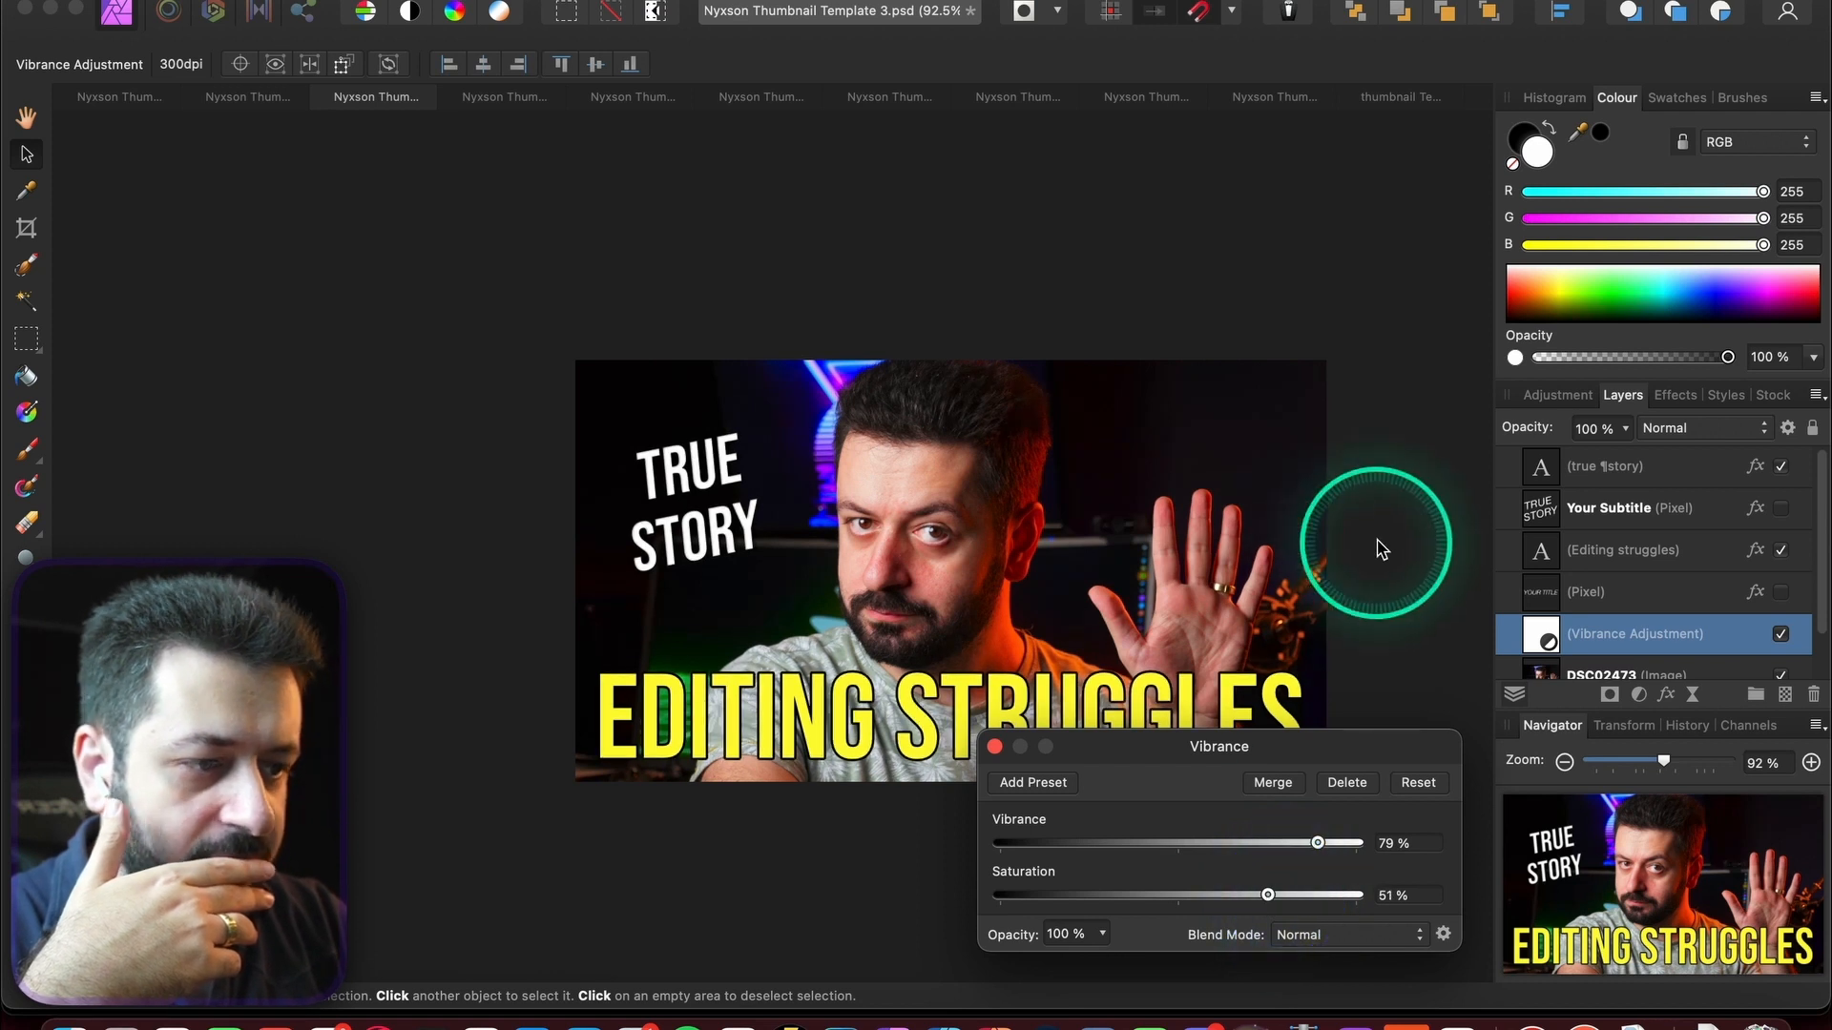
pyautogui.scroll(-3, 1377, 543)
pyautogui.hscroll(1, 1377, 543)
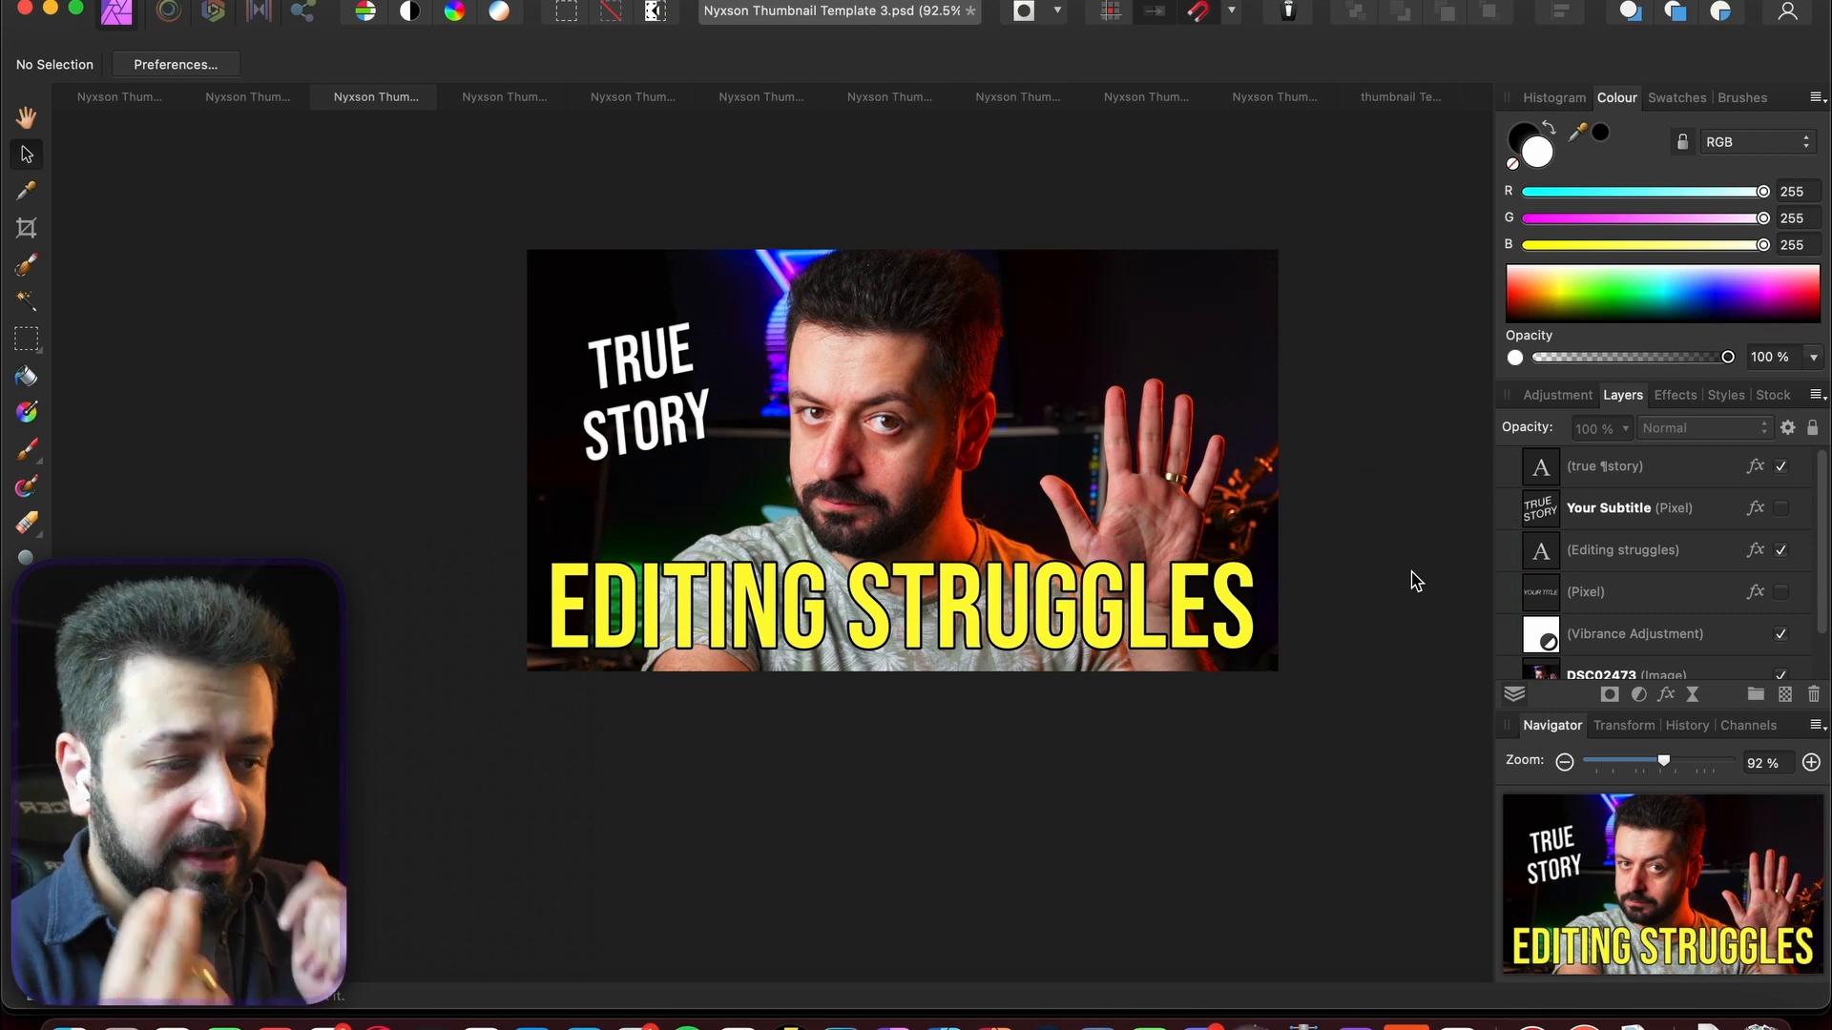
# - Browse thumbnail Templates 6 through 10 and expand Template 10's Image mask layer
pyautogui.click(754, 96)
pyautogui.press('h')
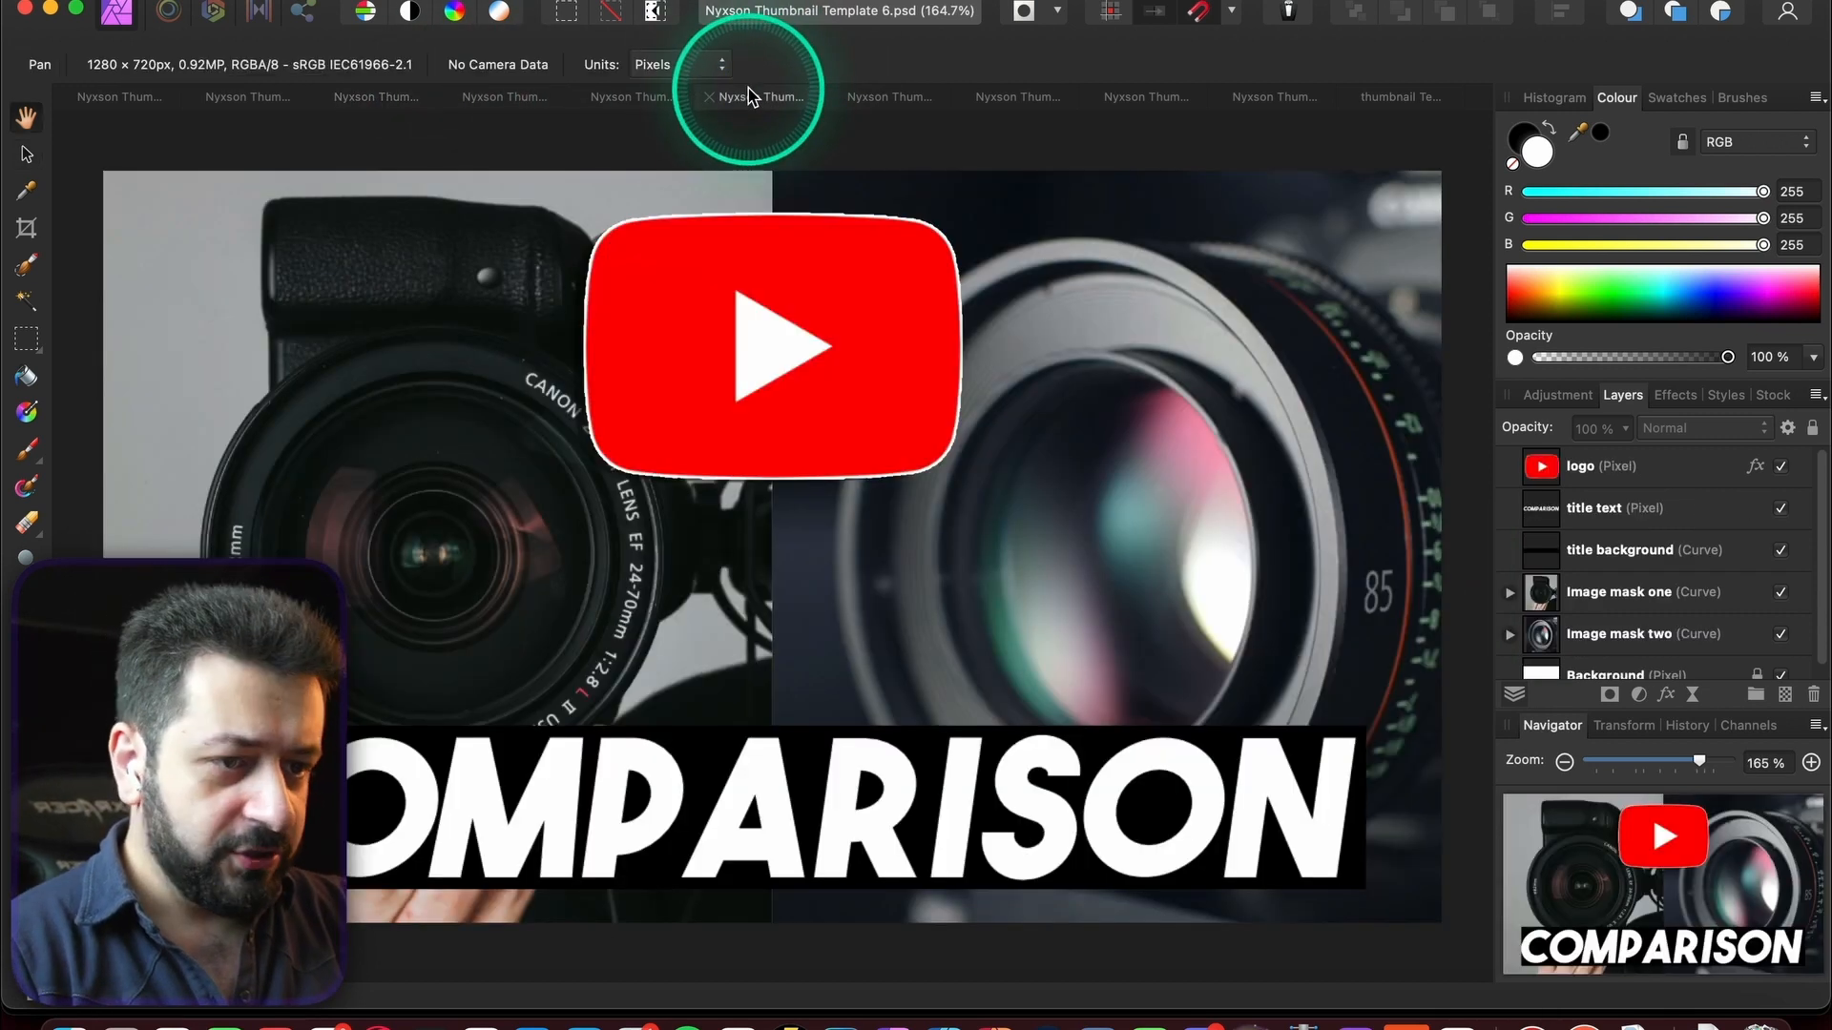
pyautogui.scroll(-5, 904, 480)
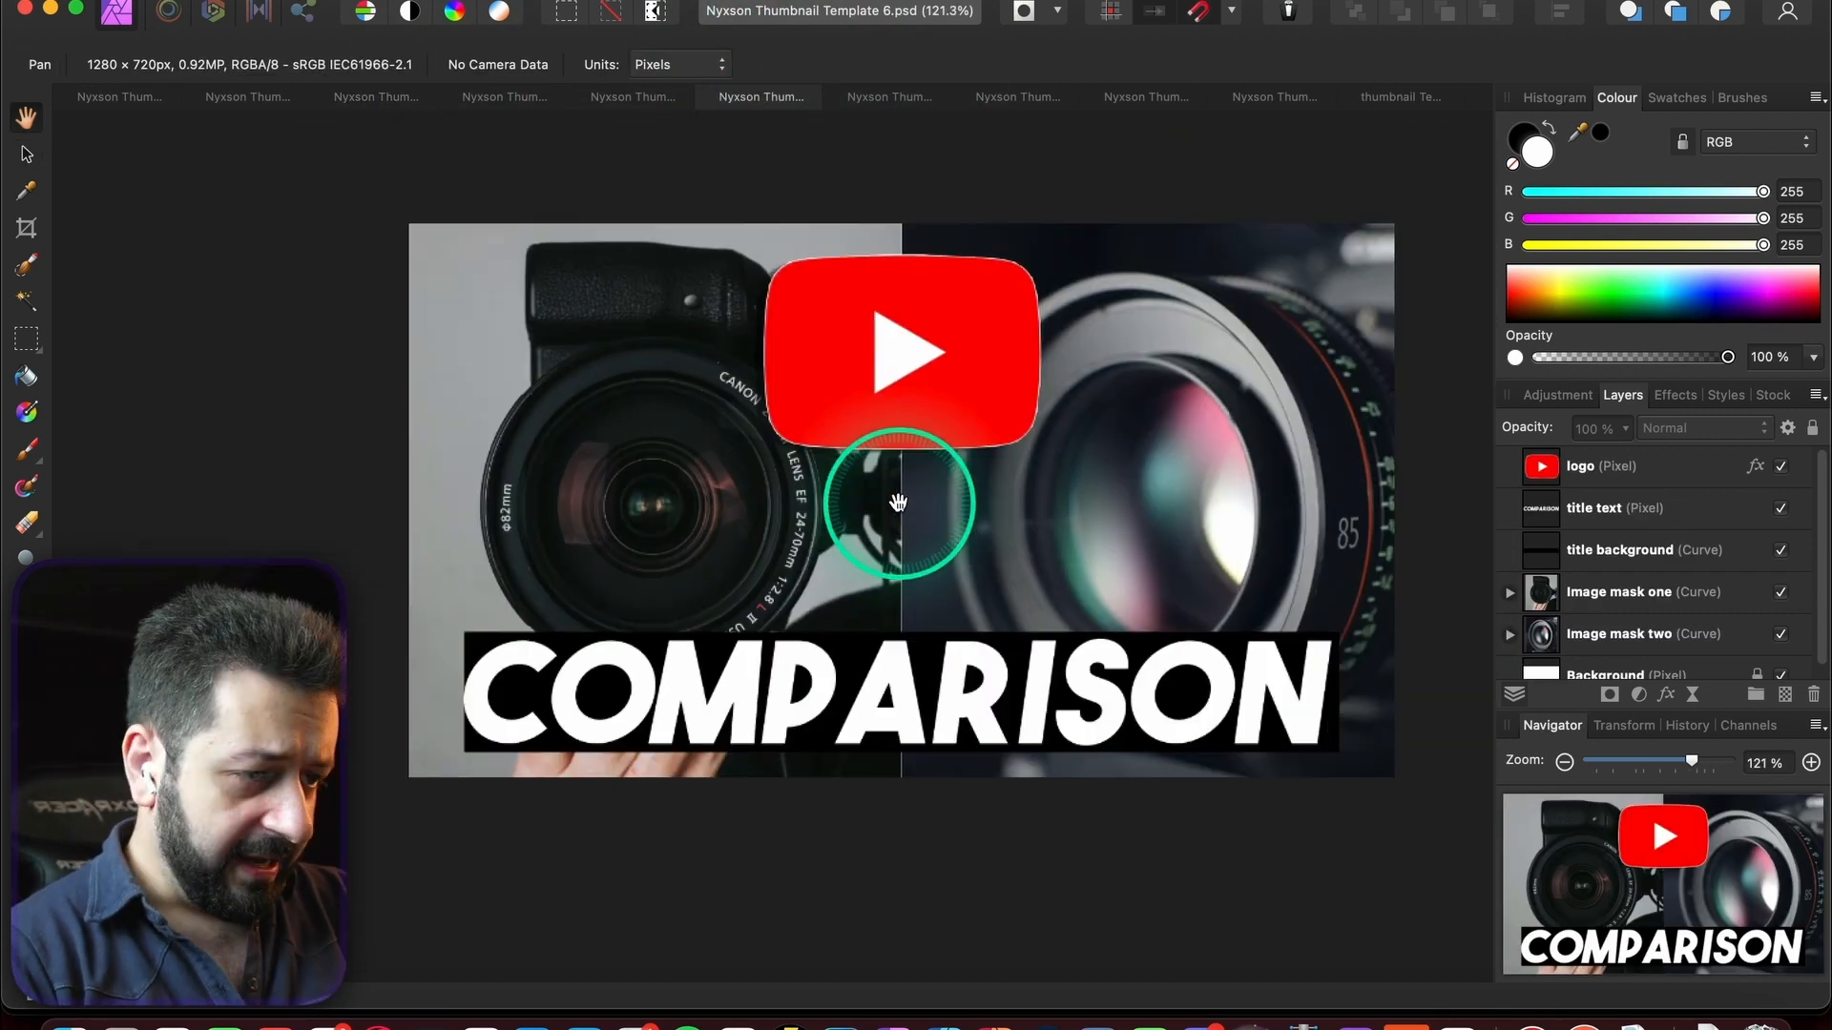
pyautogui.click(889, 96)
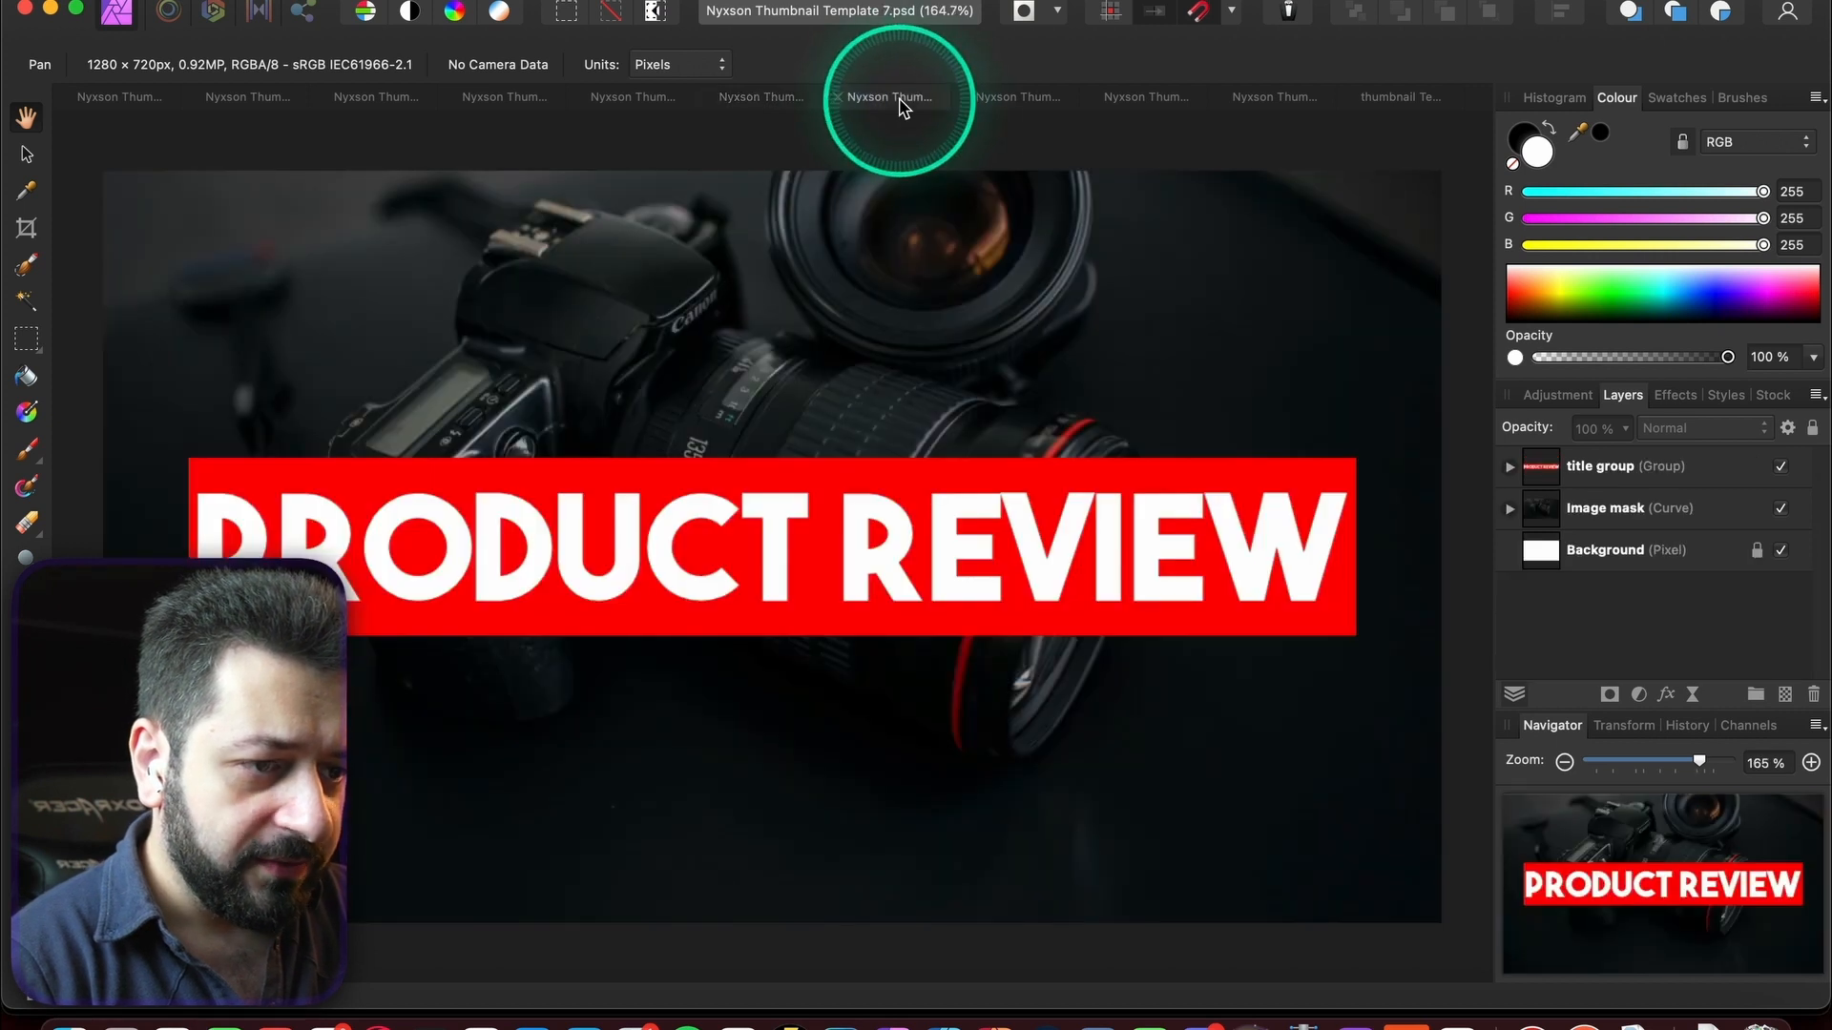
pyautogui.scroll(-5, 1134, 399)
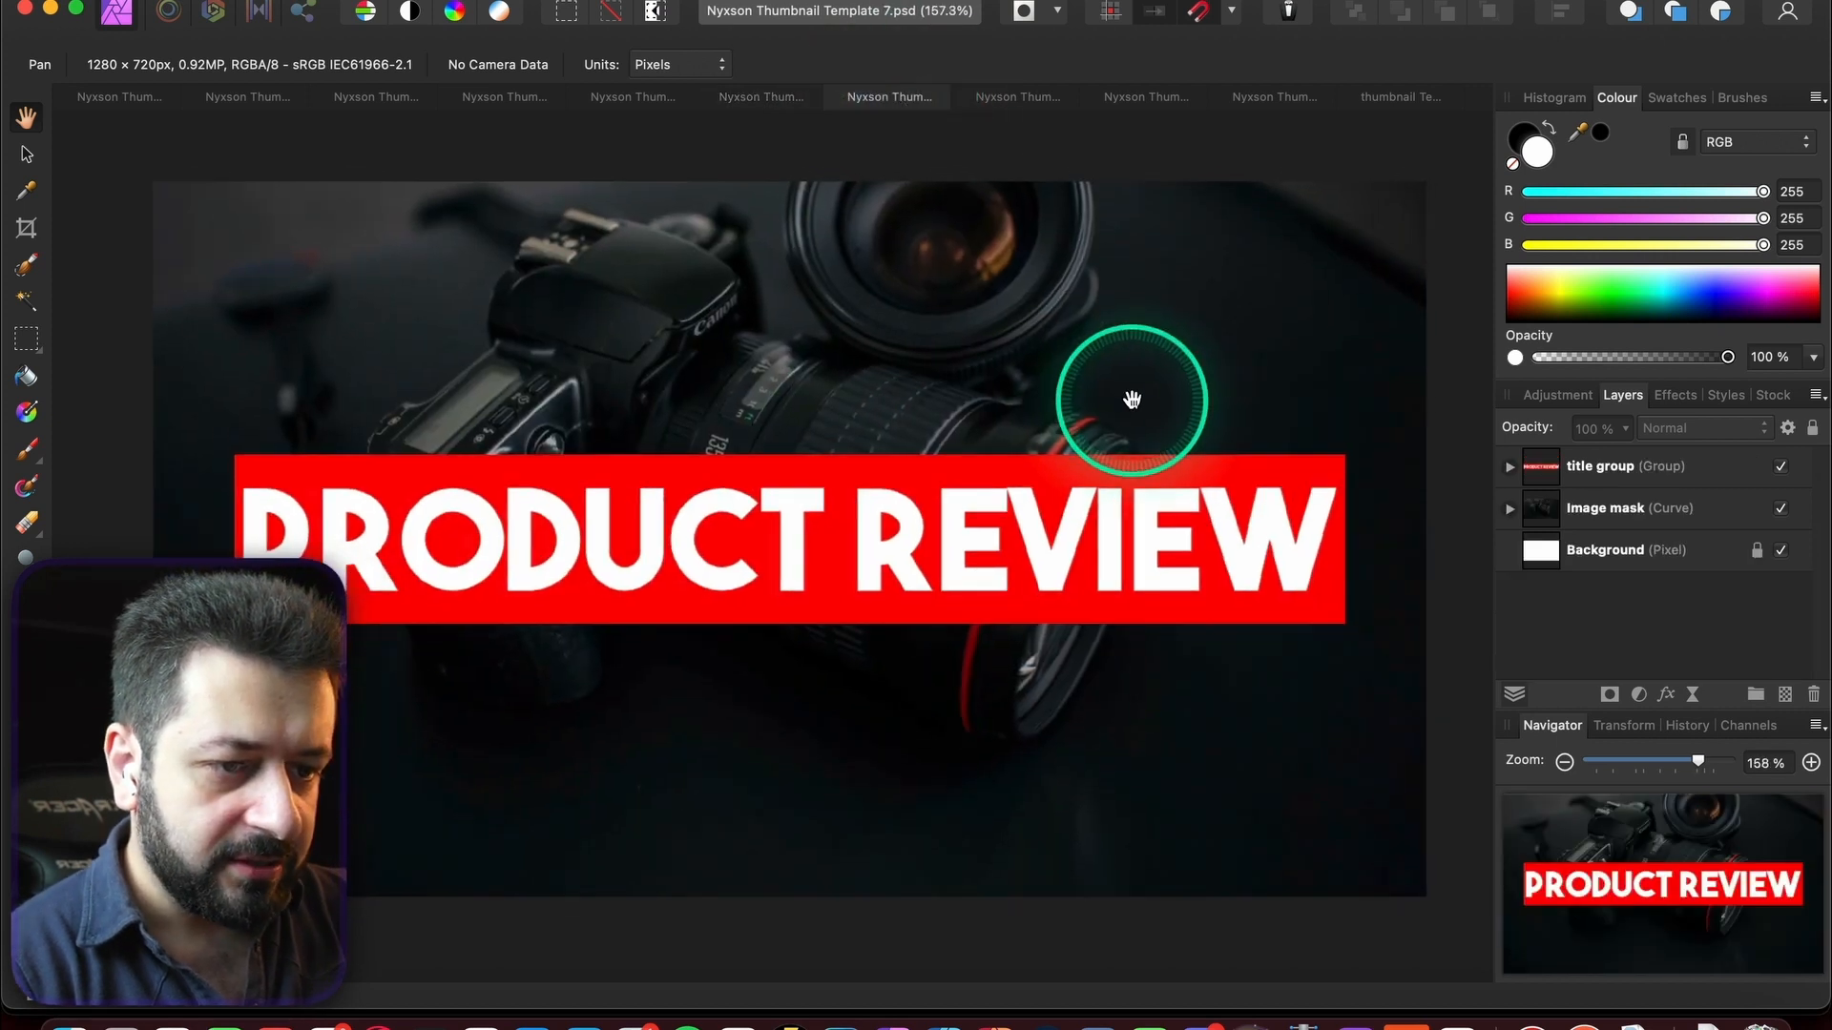
pyautogui.click(1011, 96)
pyautogui.click(1145, 96)
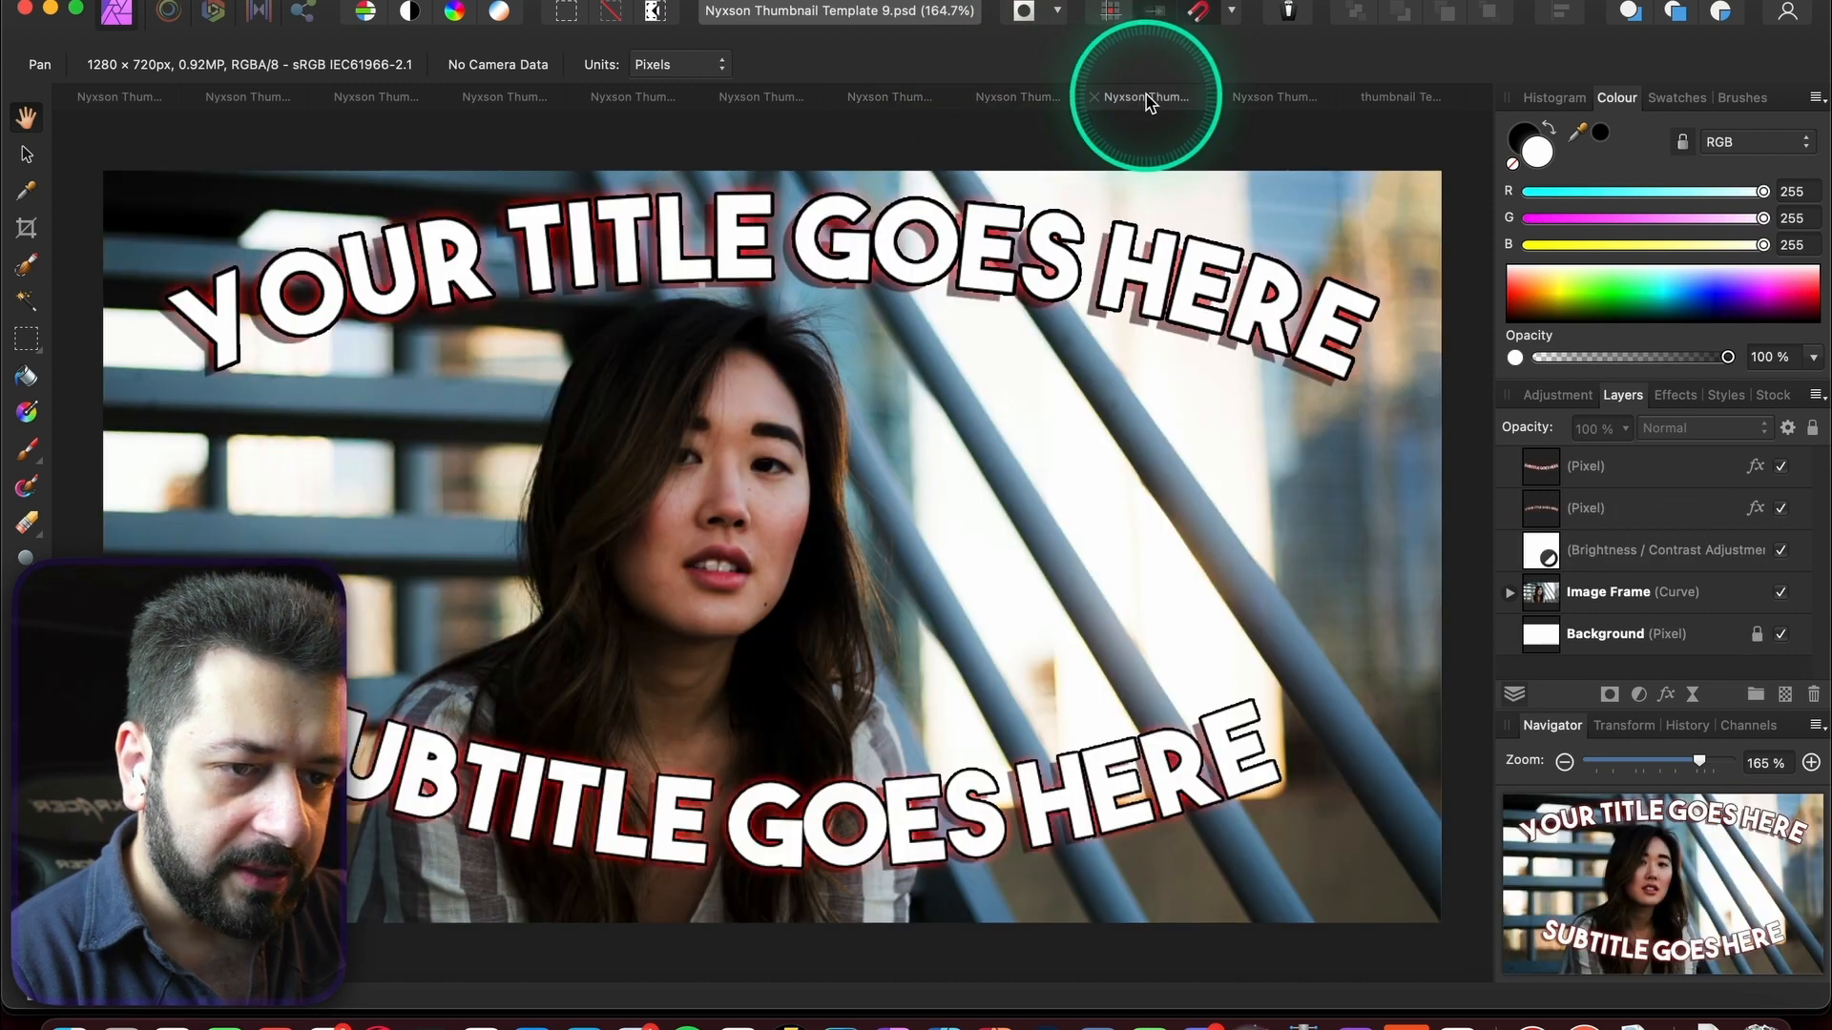
pyautogui.click(1275, 96)
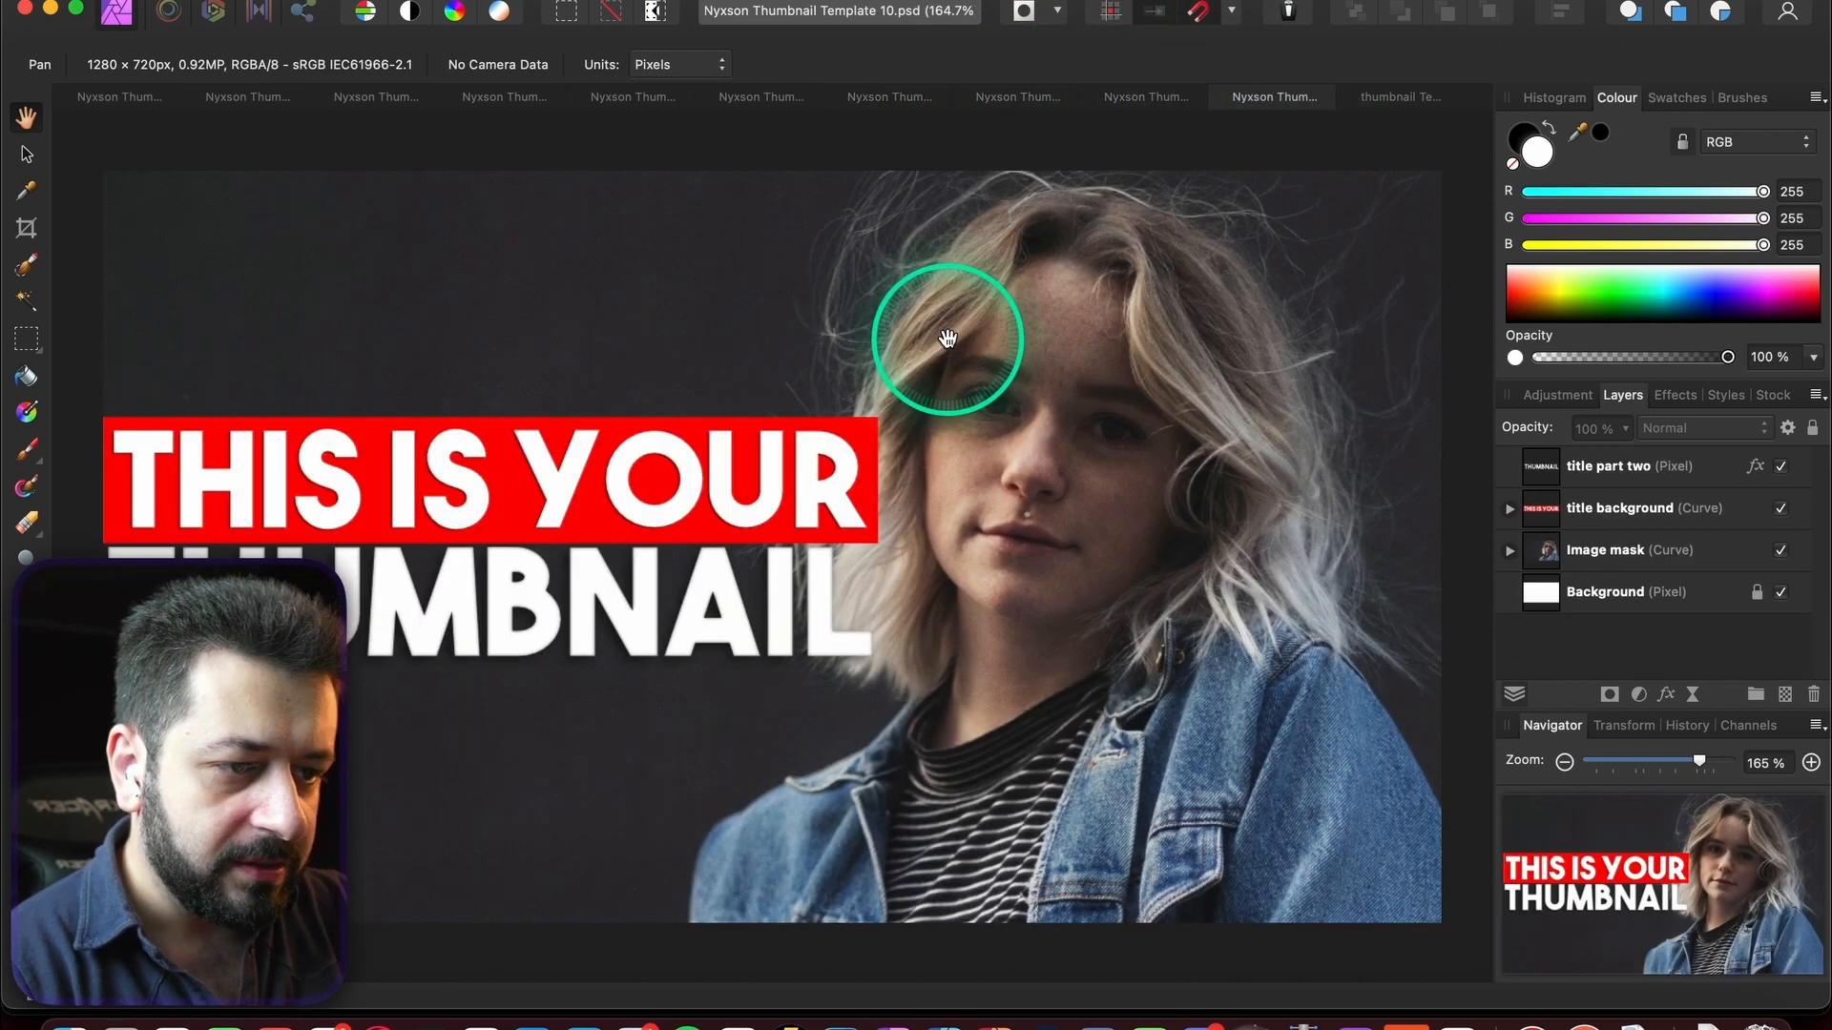
pyautogui.scroll(-3, 945, 382)
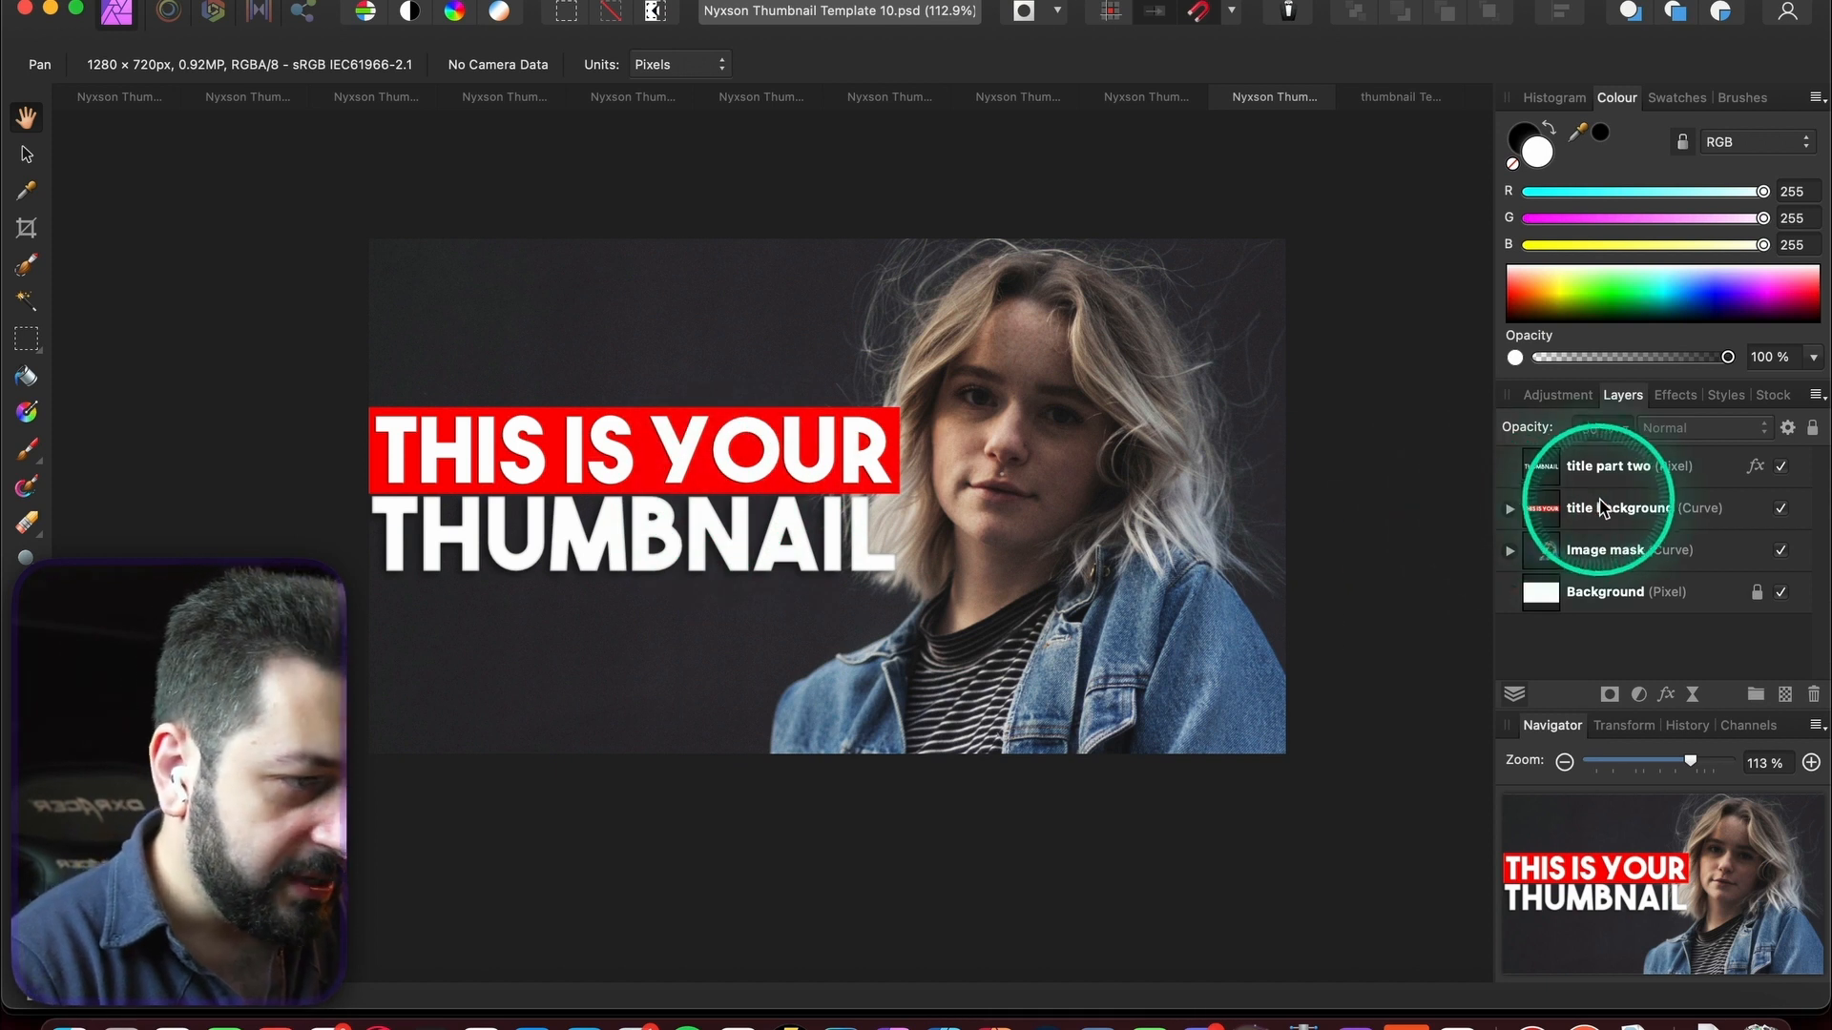
pyautogui.click(1507, 555)
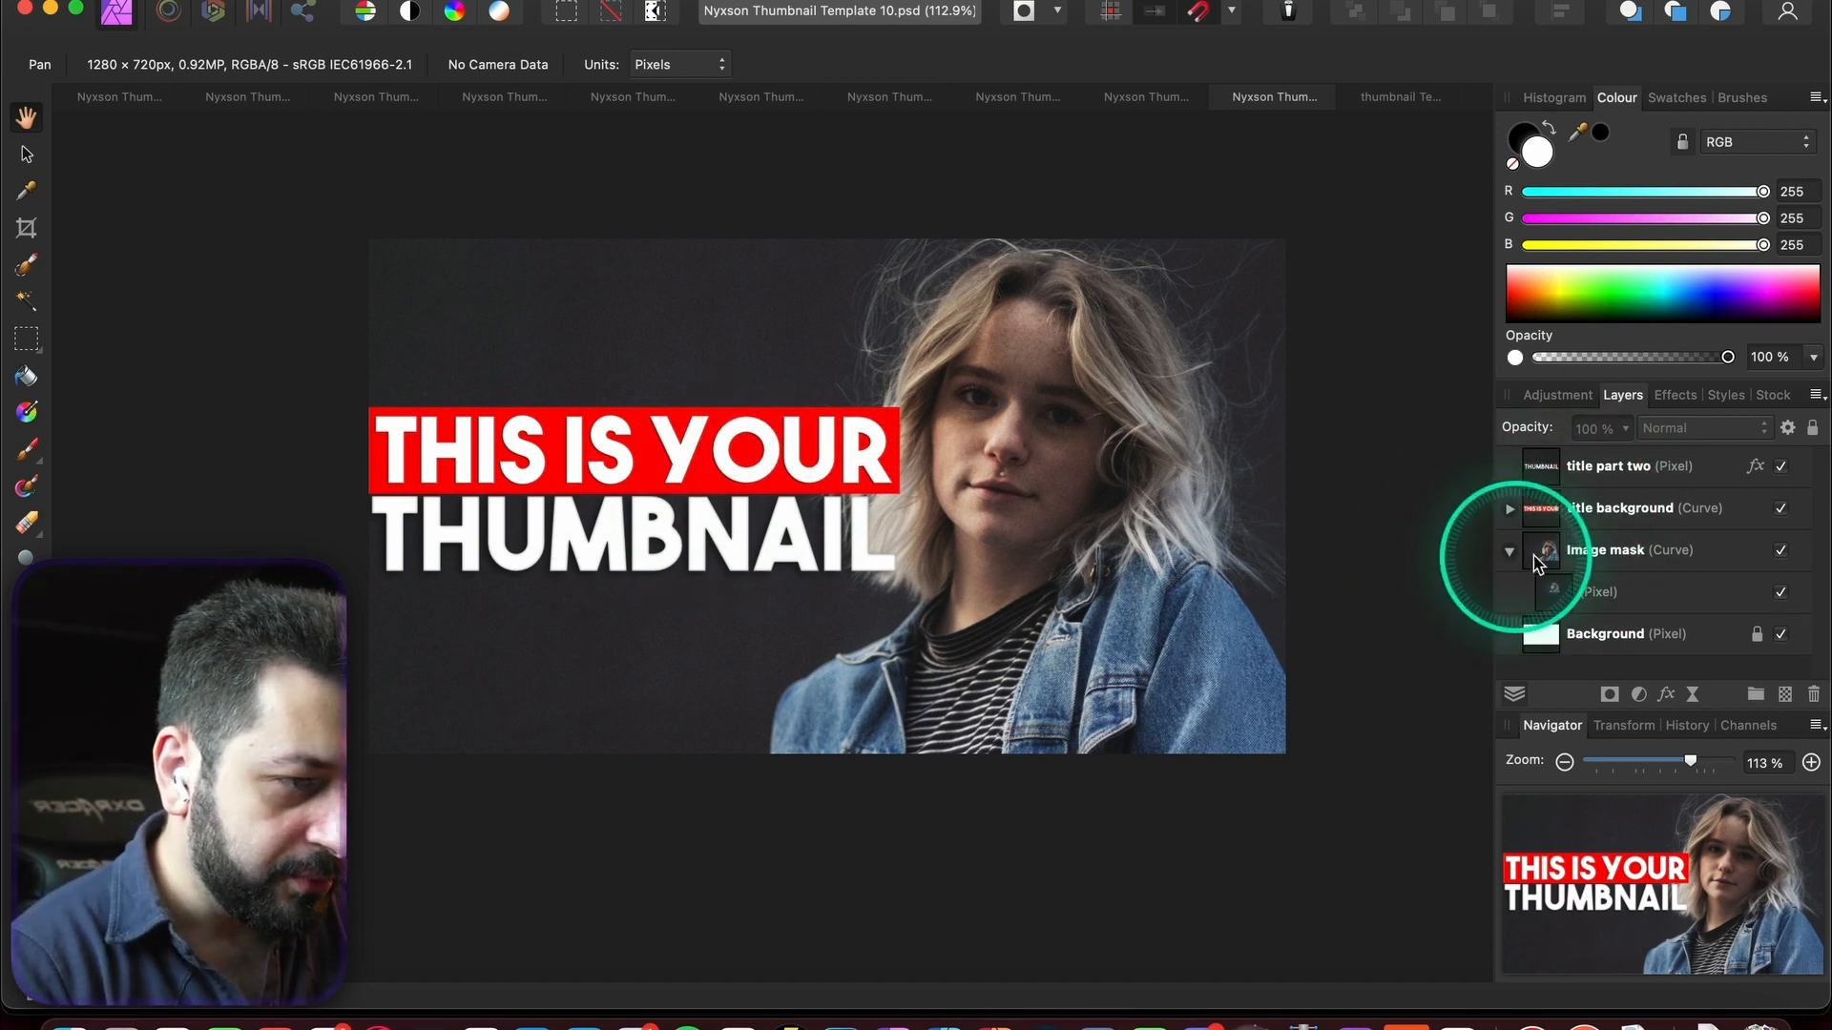
# - Take the DSC02469 photo layer from another template back into Template 10
pyautogui.click(122, 110)
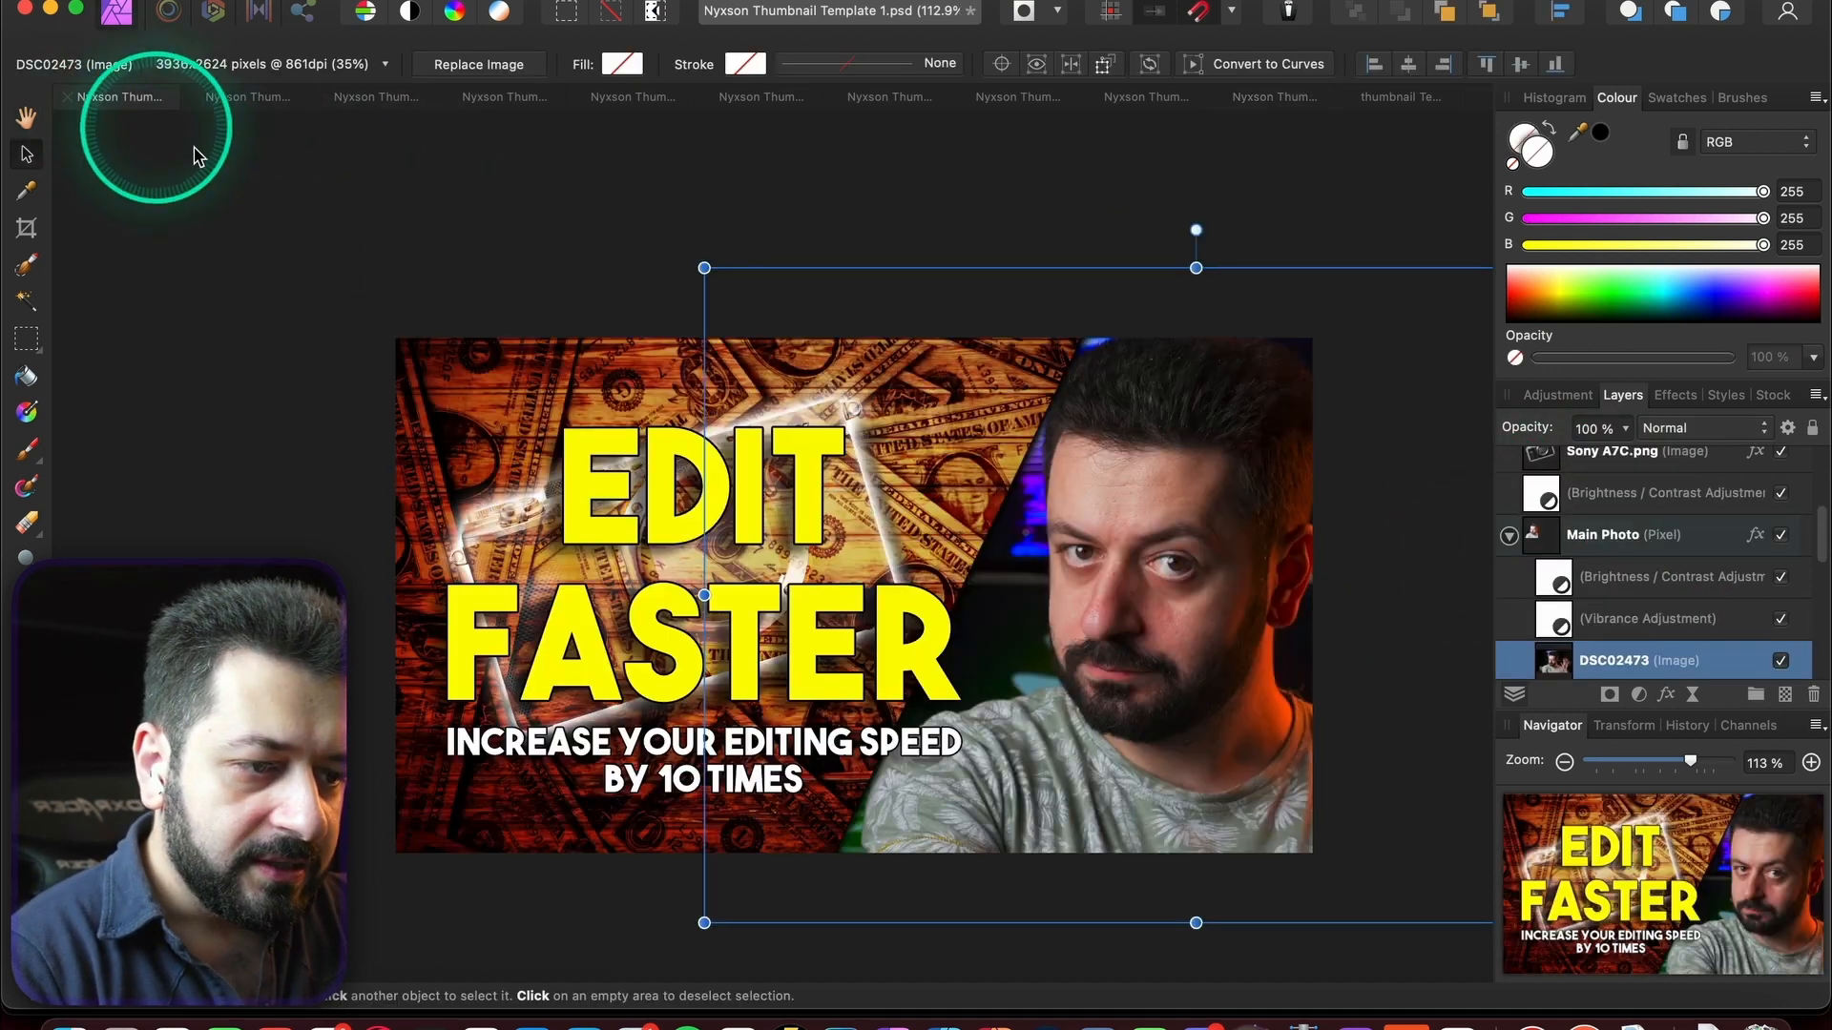
pyautogui.click(841, 381)
pyautogui.click(374, 111)
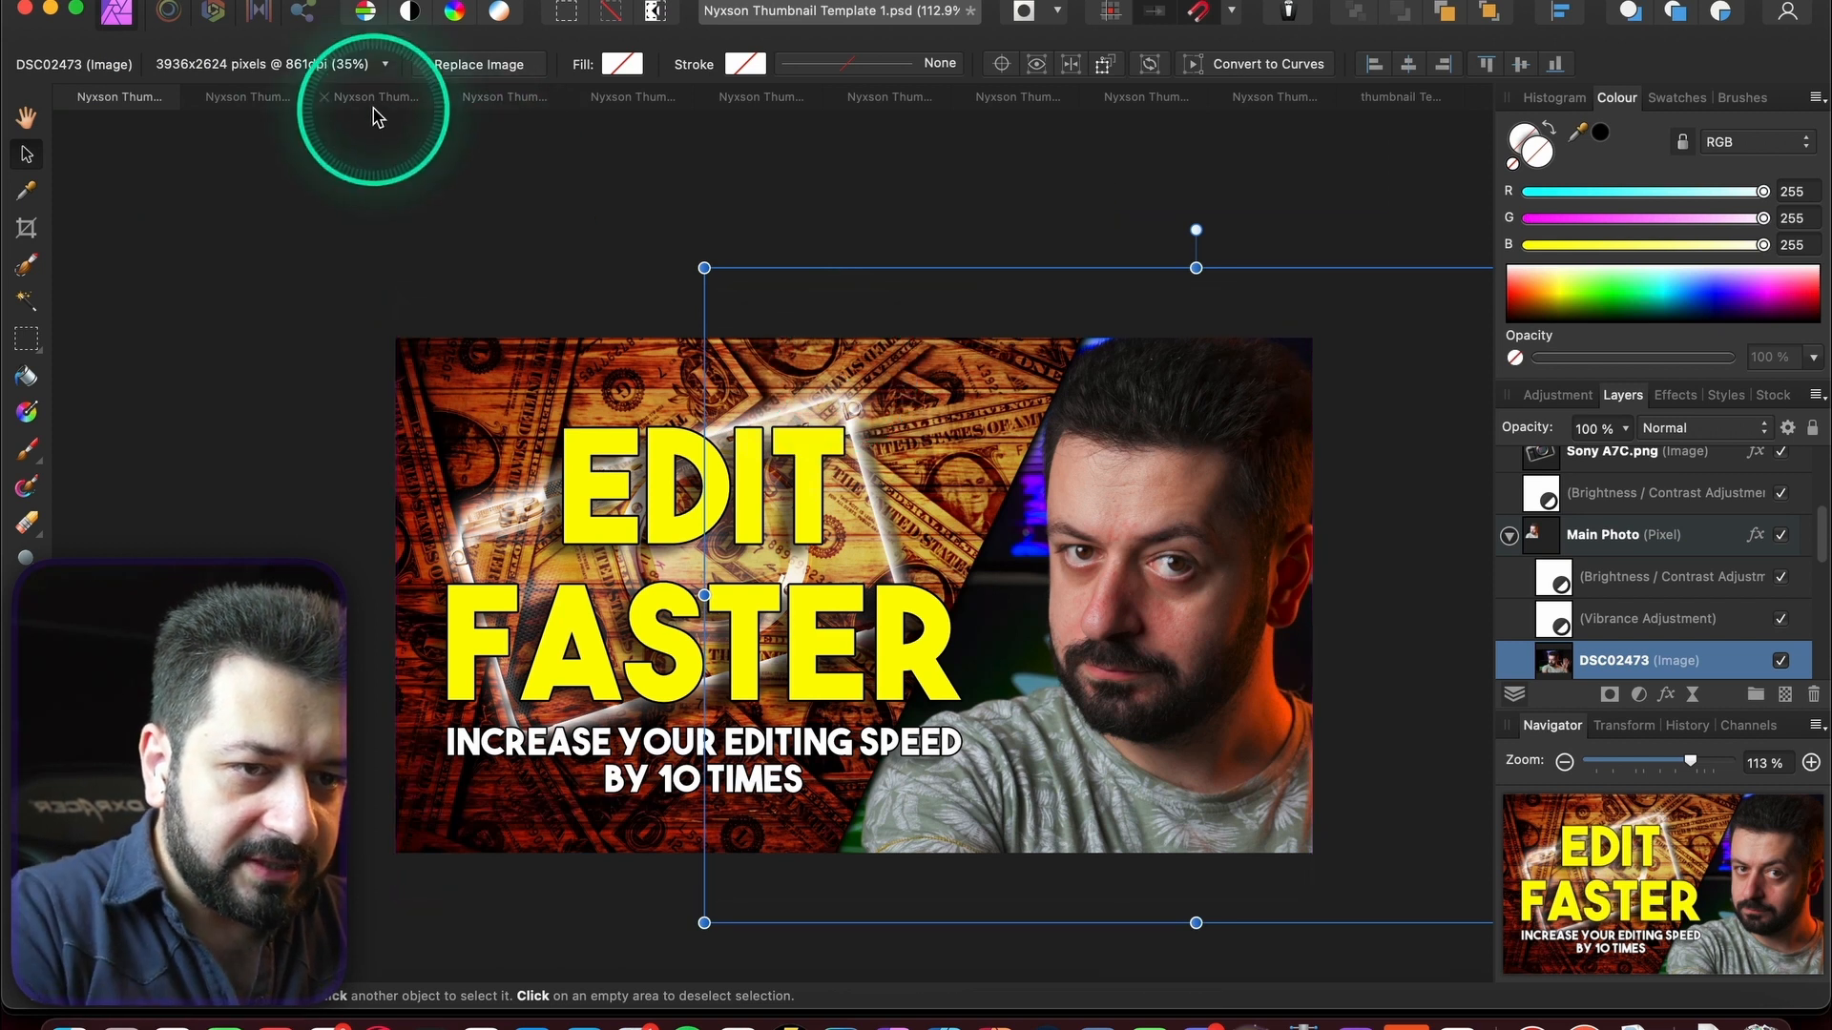
pyautogui.click(1418, 103)
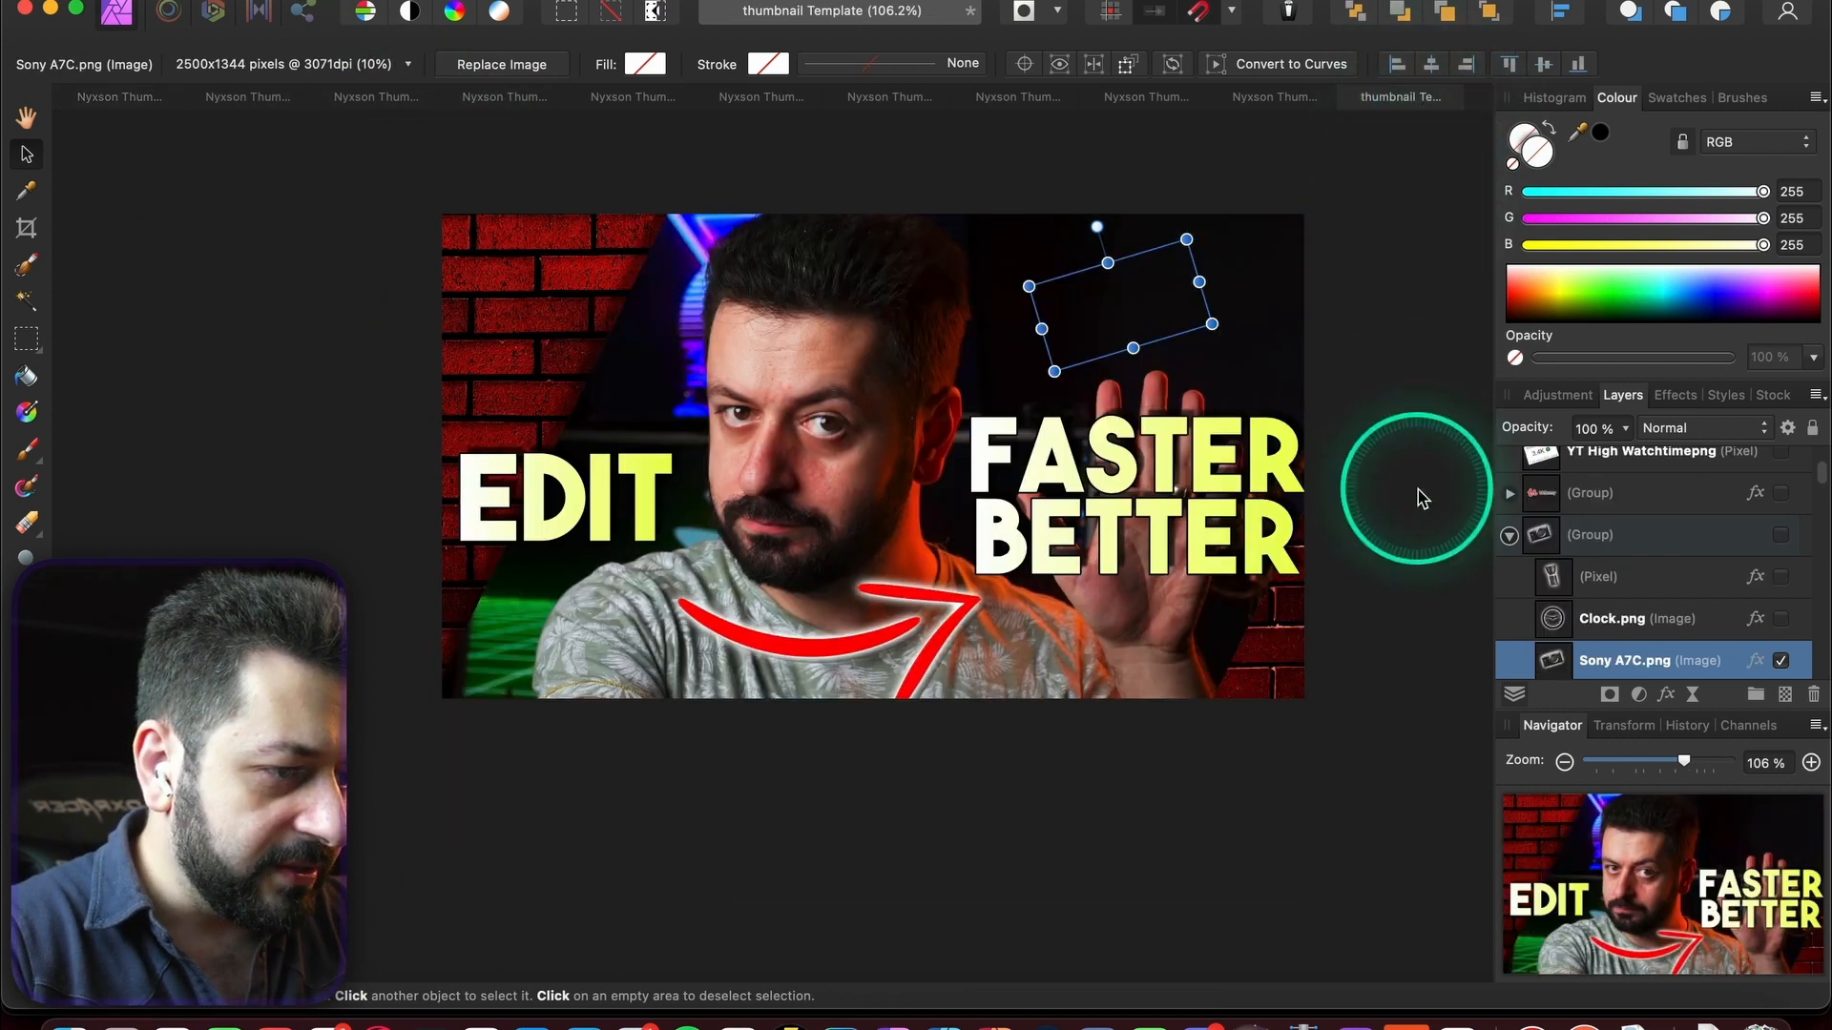
pyautogui.scroll(-5, 1625, 587)
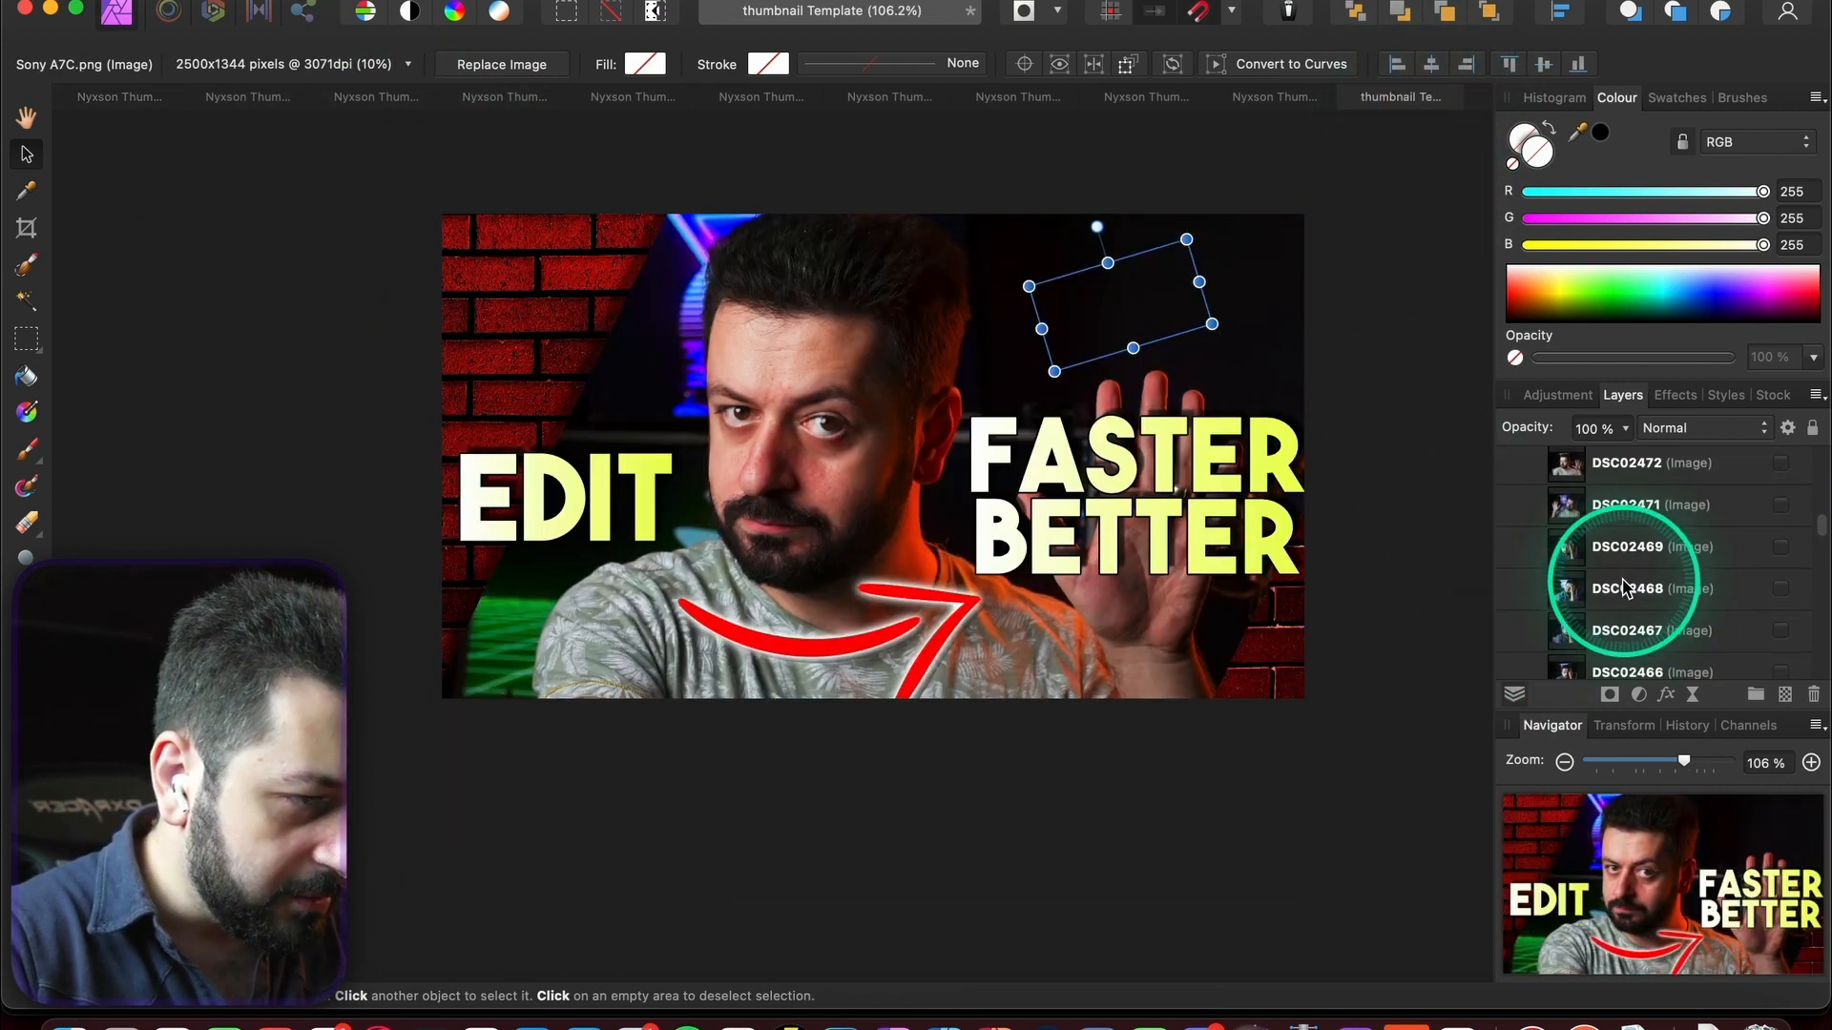
pyautogui.click(1643, 578)
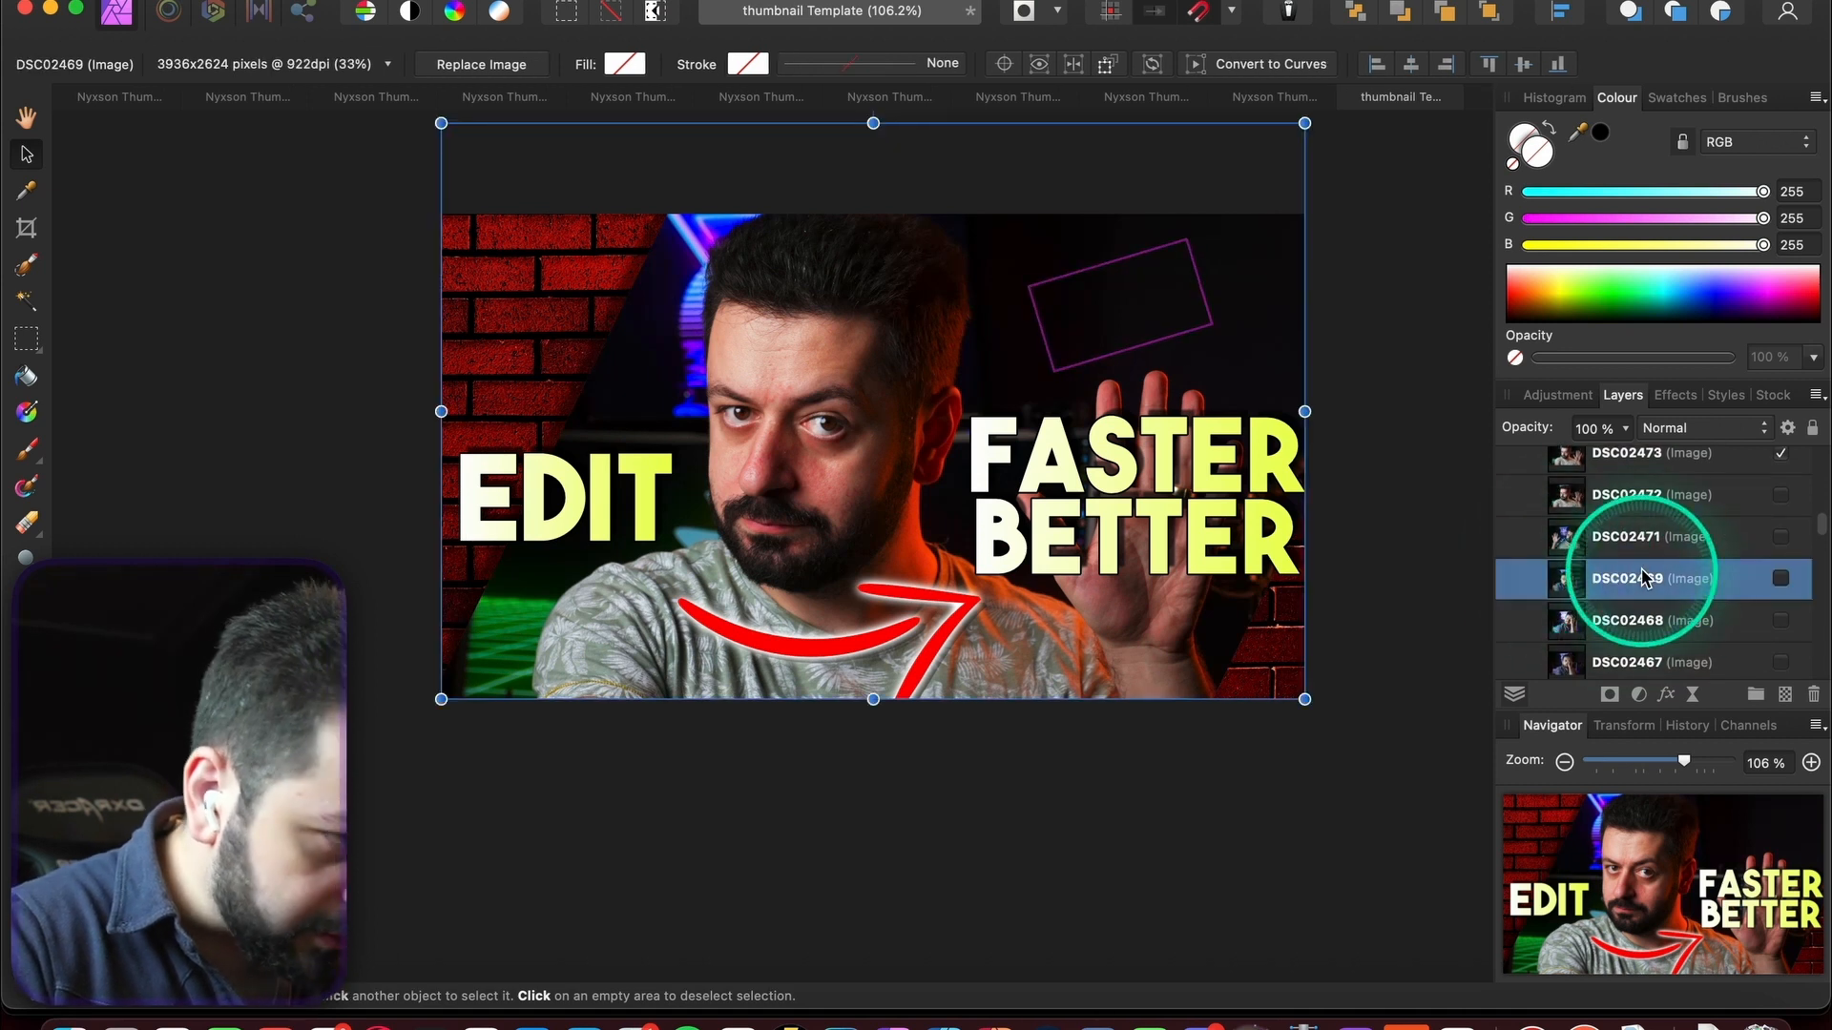
pyautogui.click(1275, 97)
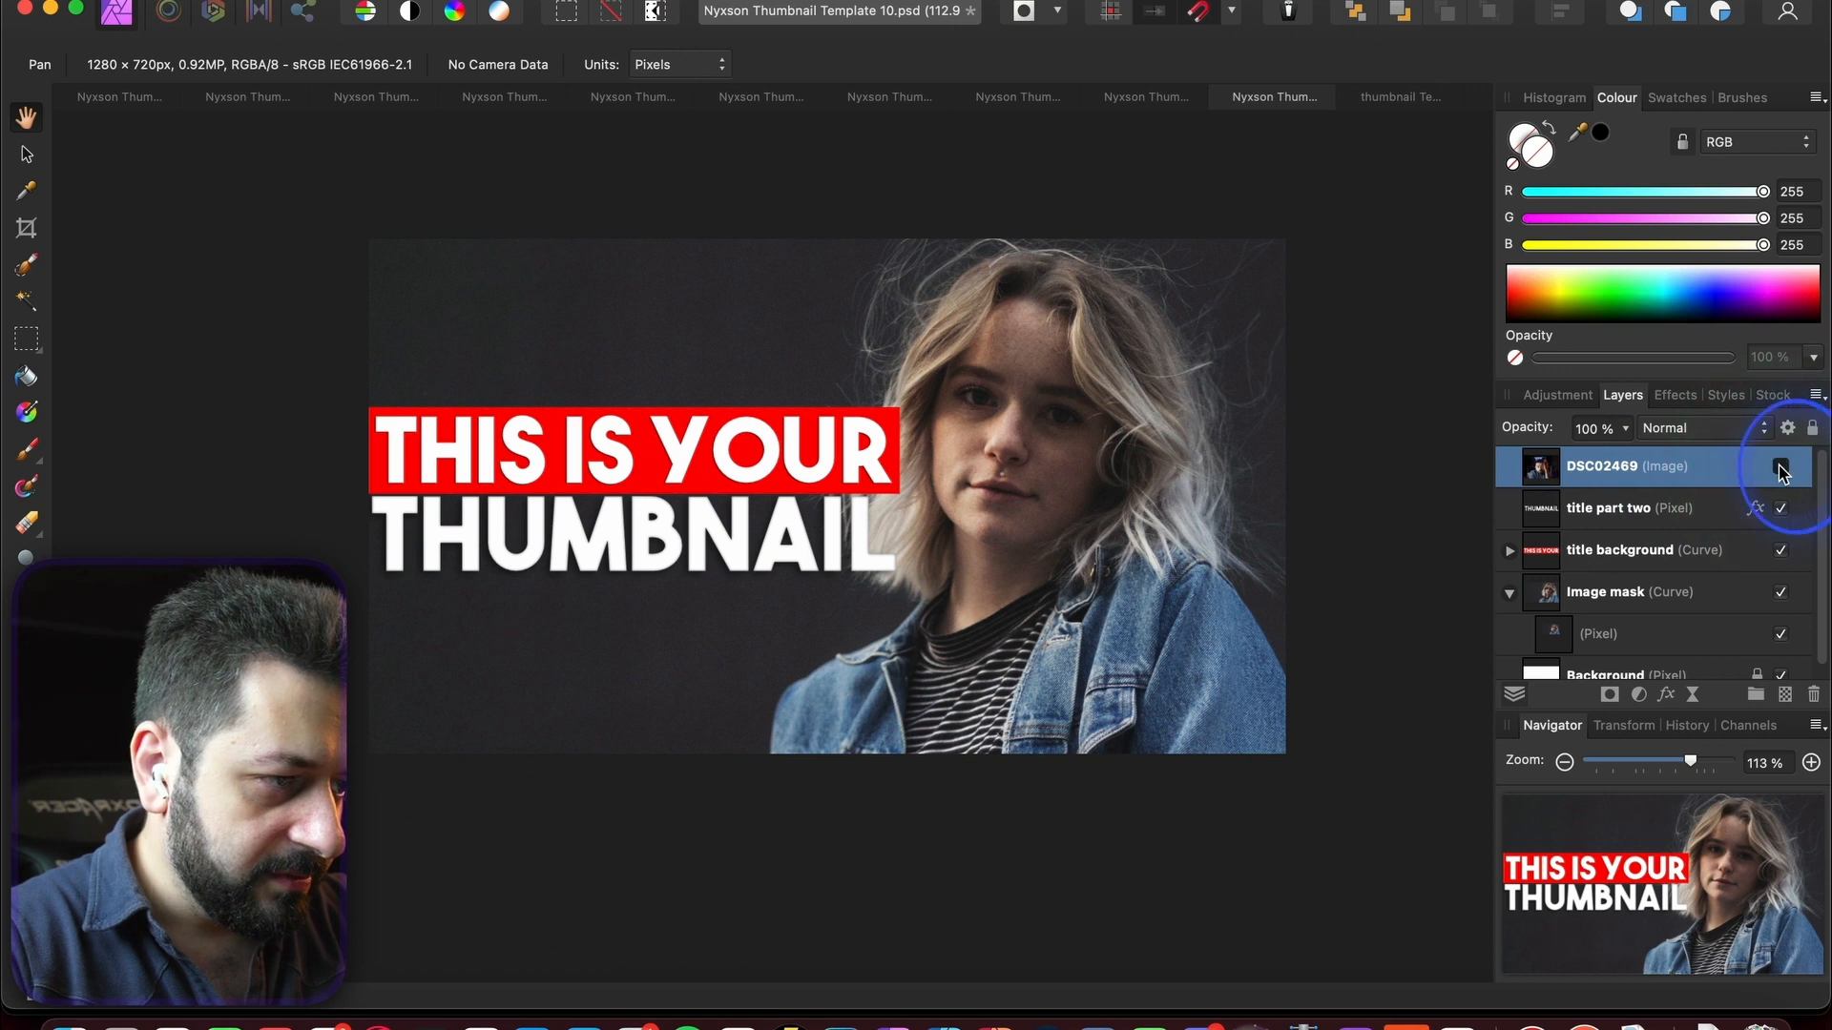
pyautogui.click(1781, 467)
pyautogui.moveTo(1551, 512); pyautogui.dragTo(1602, 572)
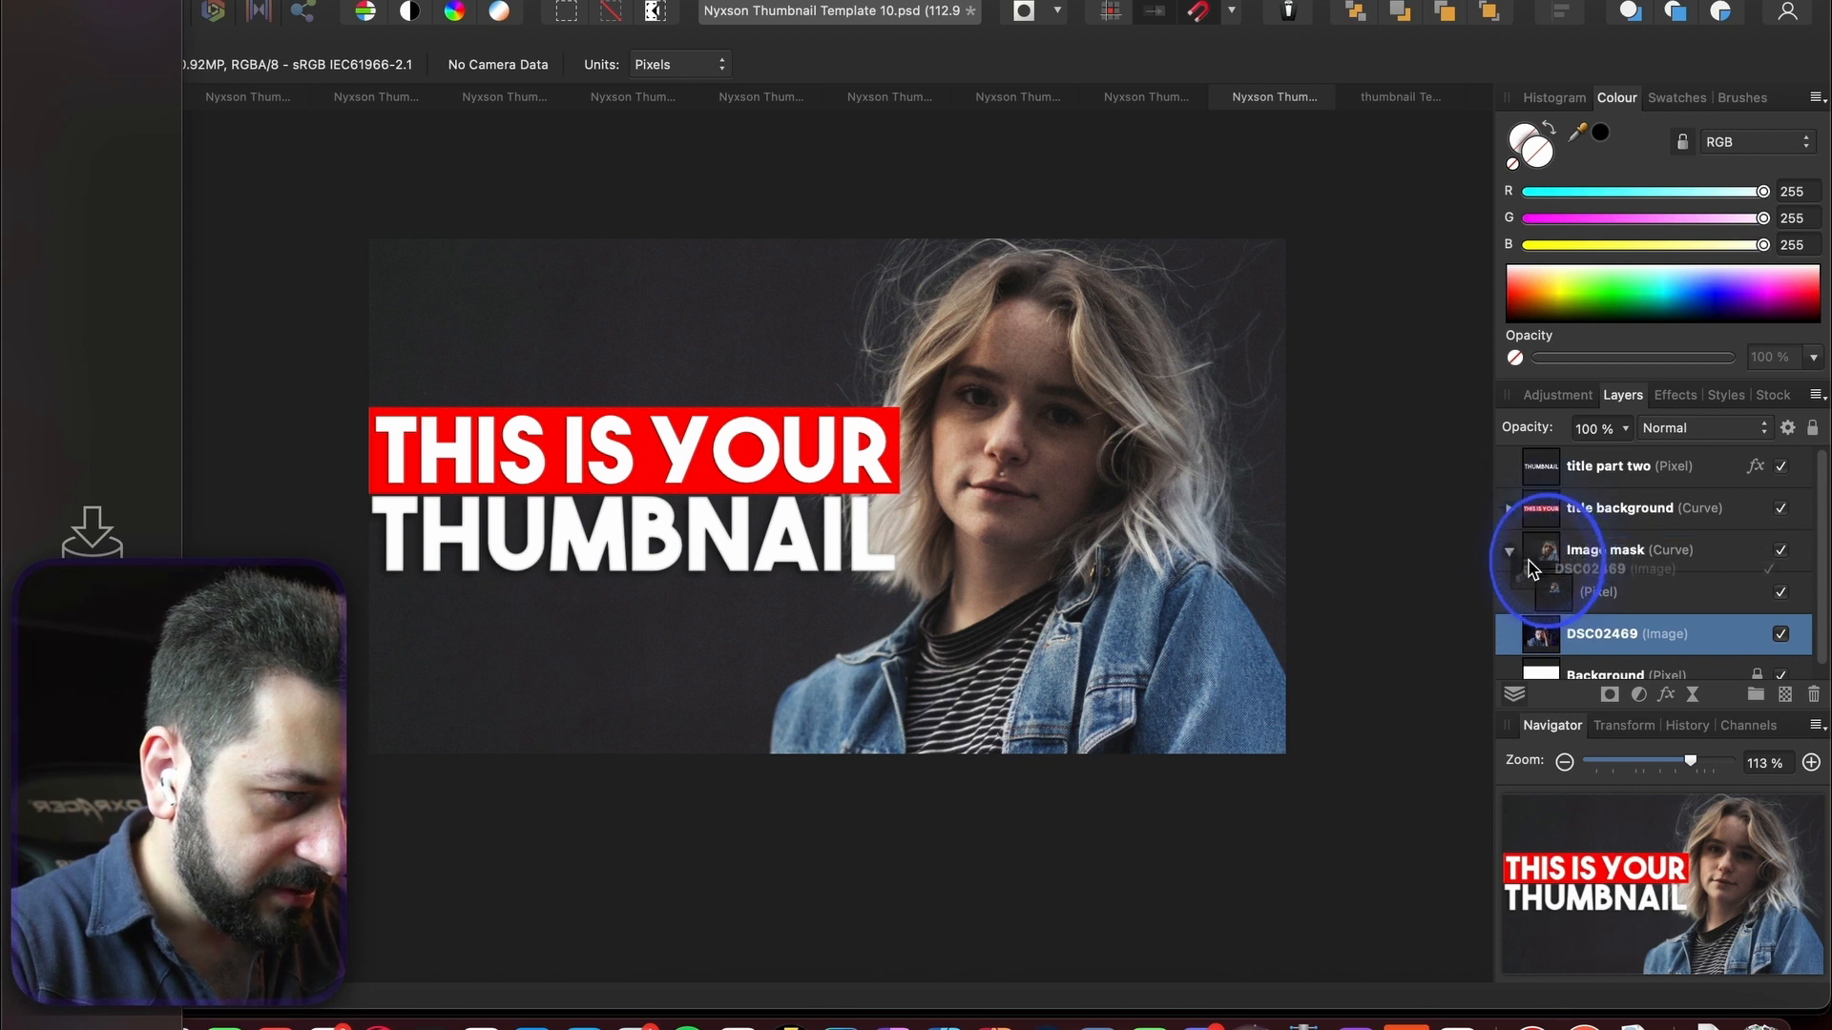
pyautogui.moveTo(1612, 586); pyautogui.dragTo(1618, 593)
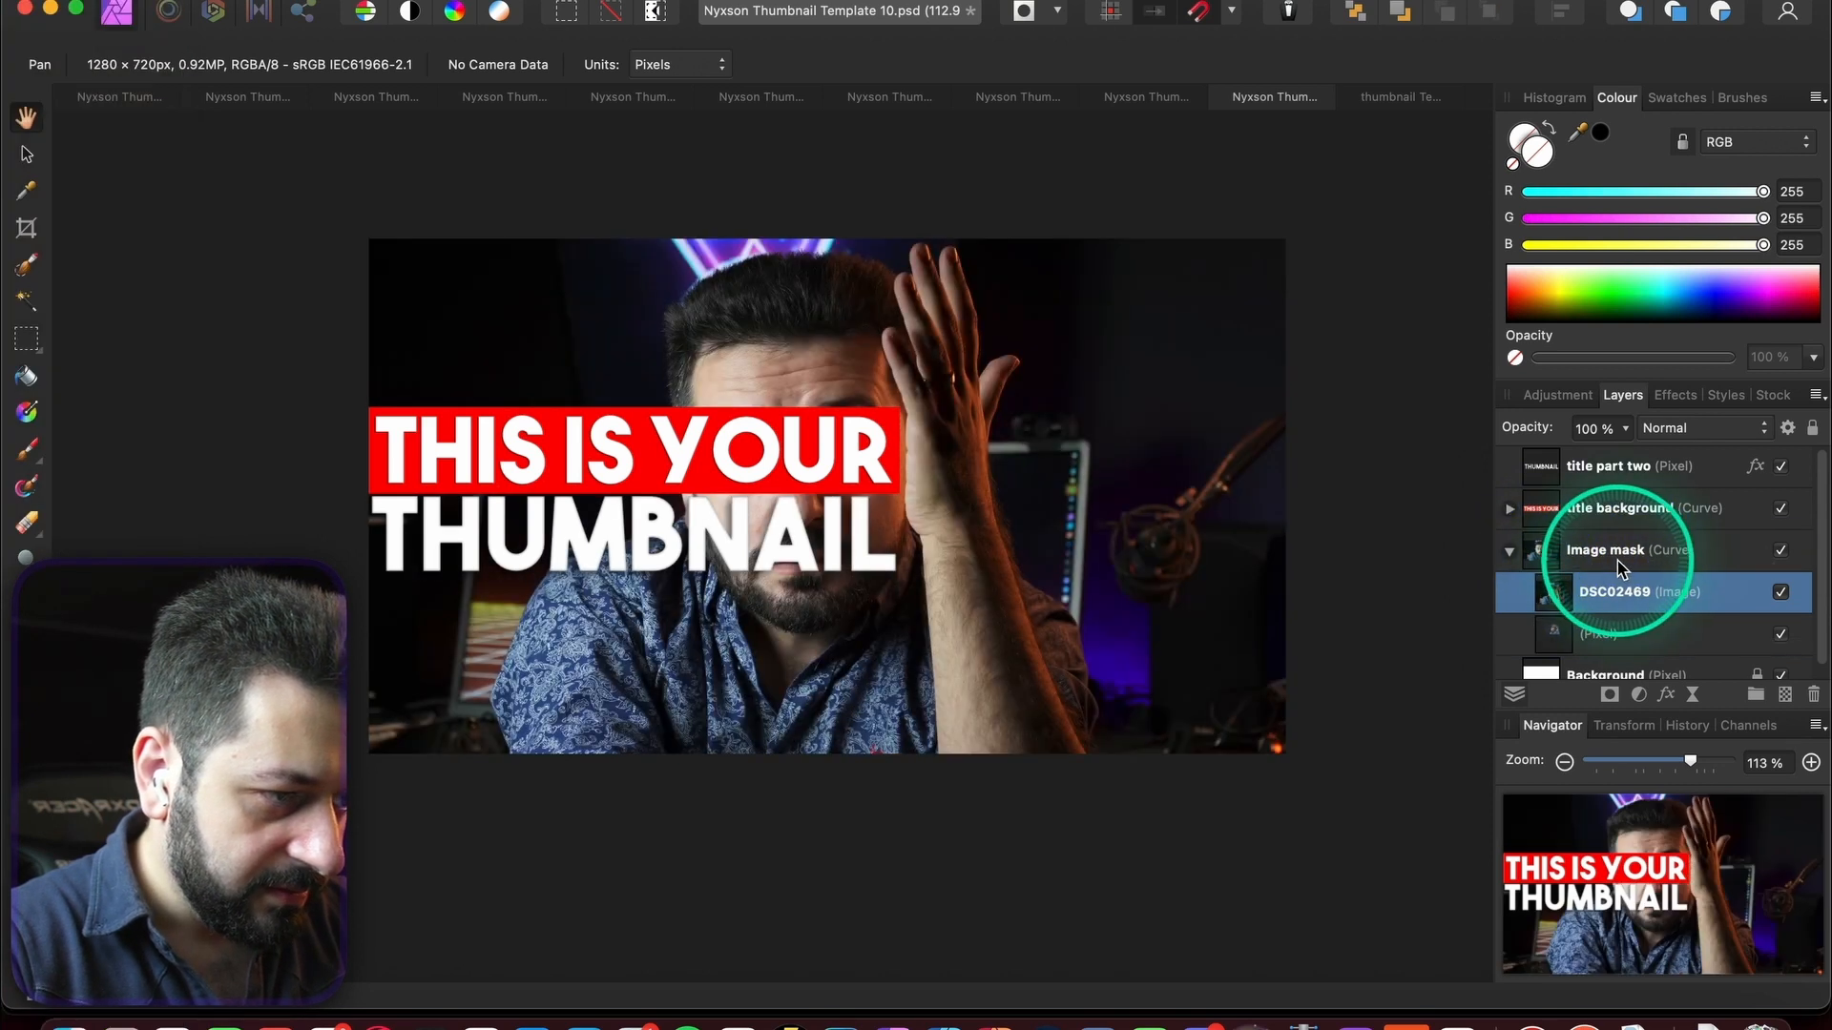
pyautogui.click(29, 107)
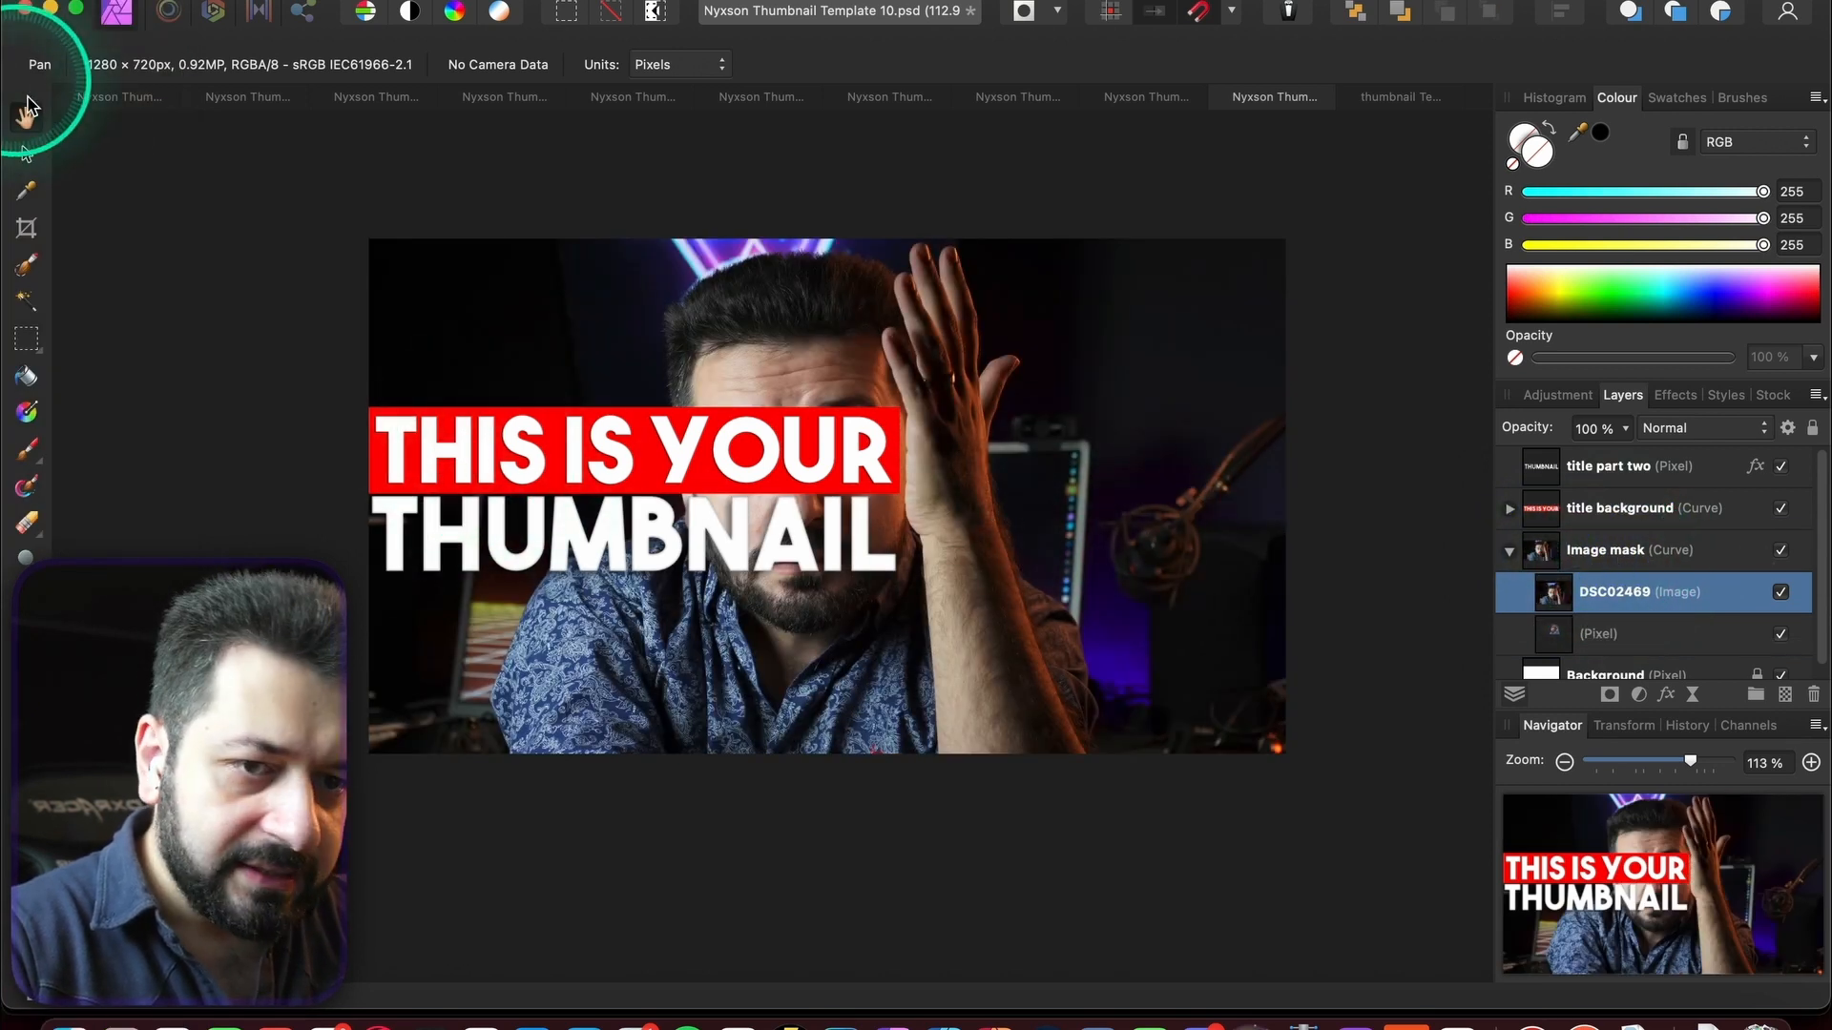
pyautogui.click(31, 157)
pyautogui.click(1043, 307)
pyautogui.click(1749, 604)
pyautogui.click(927, 512)
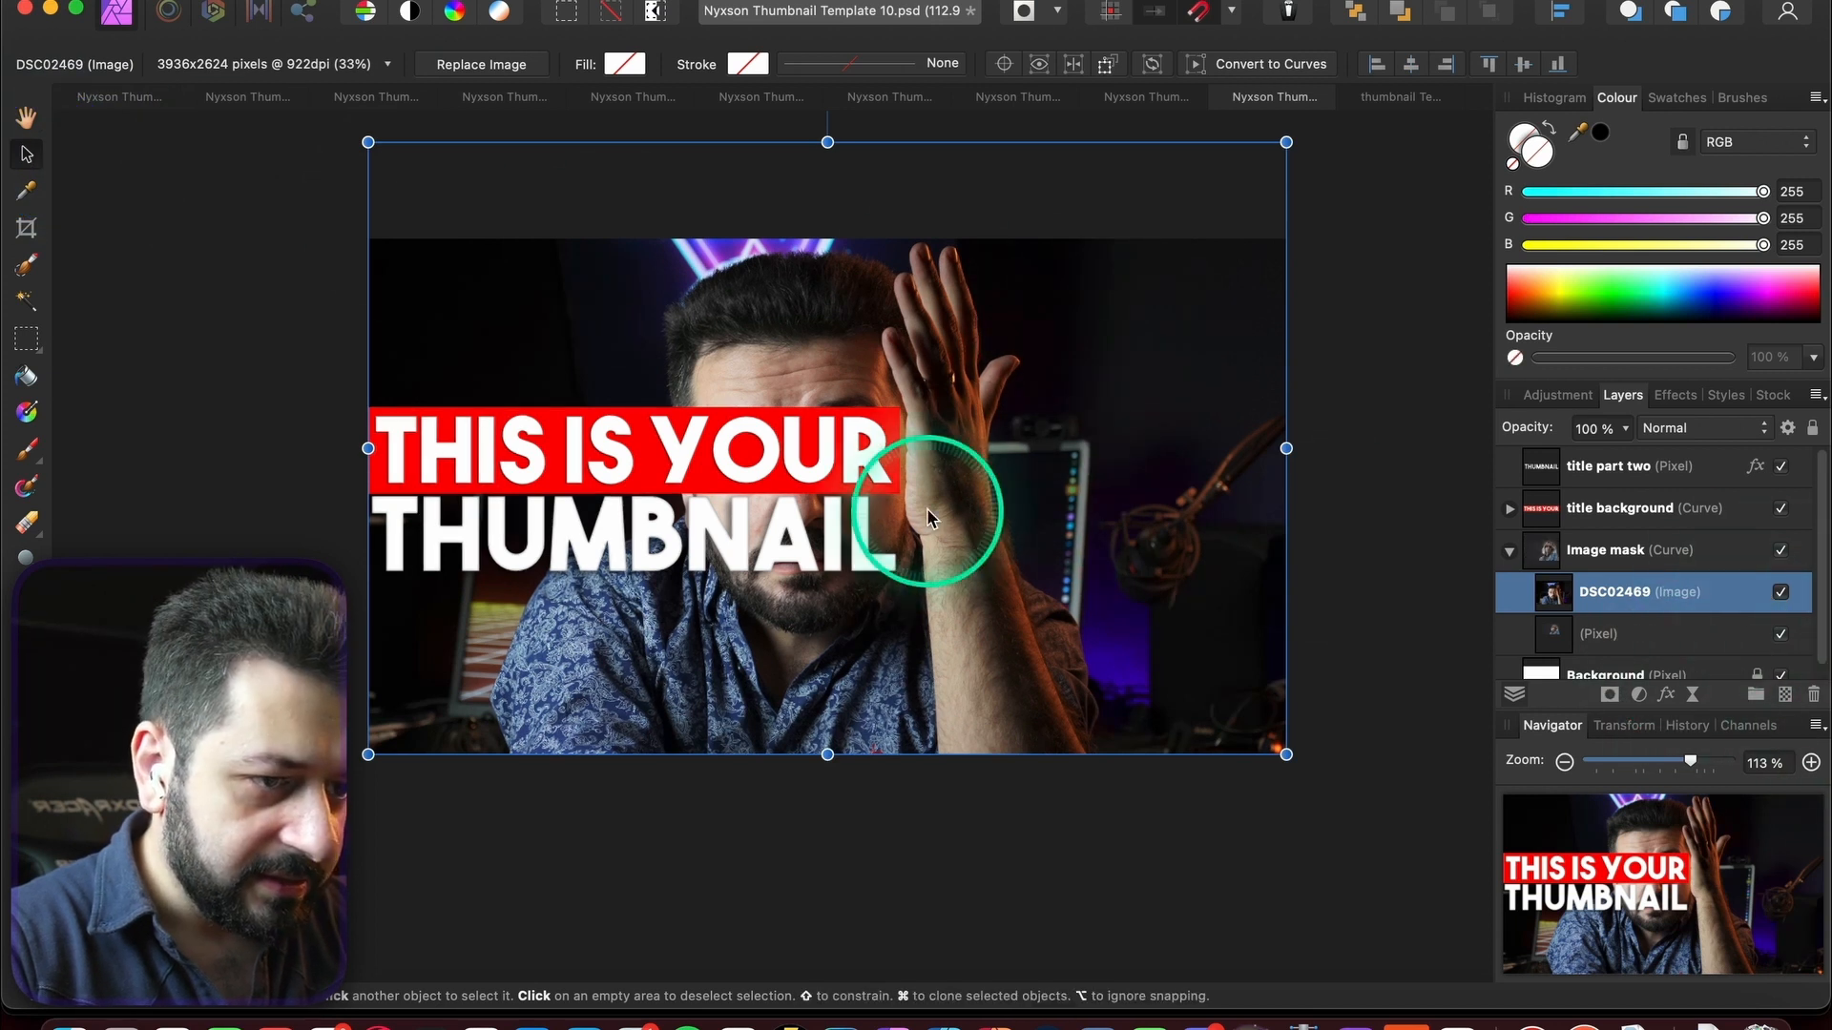
pyautogui.moveTo(927, 513); pyautogui.dragTo(1287, 532)
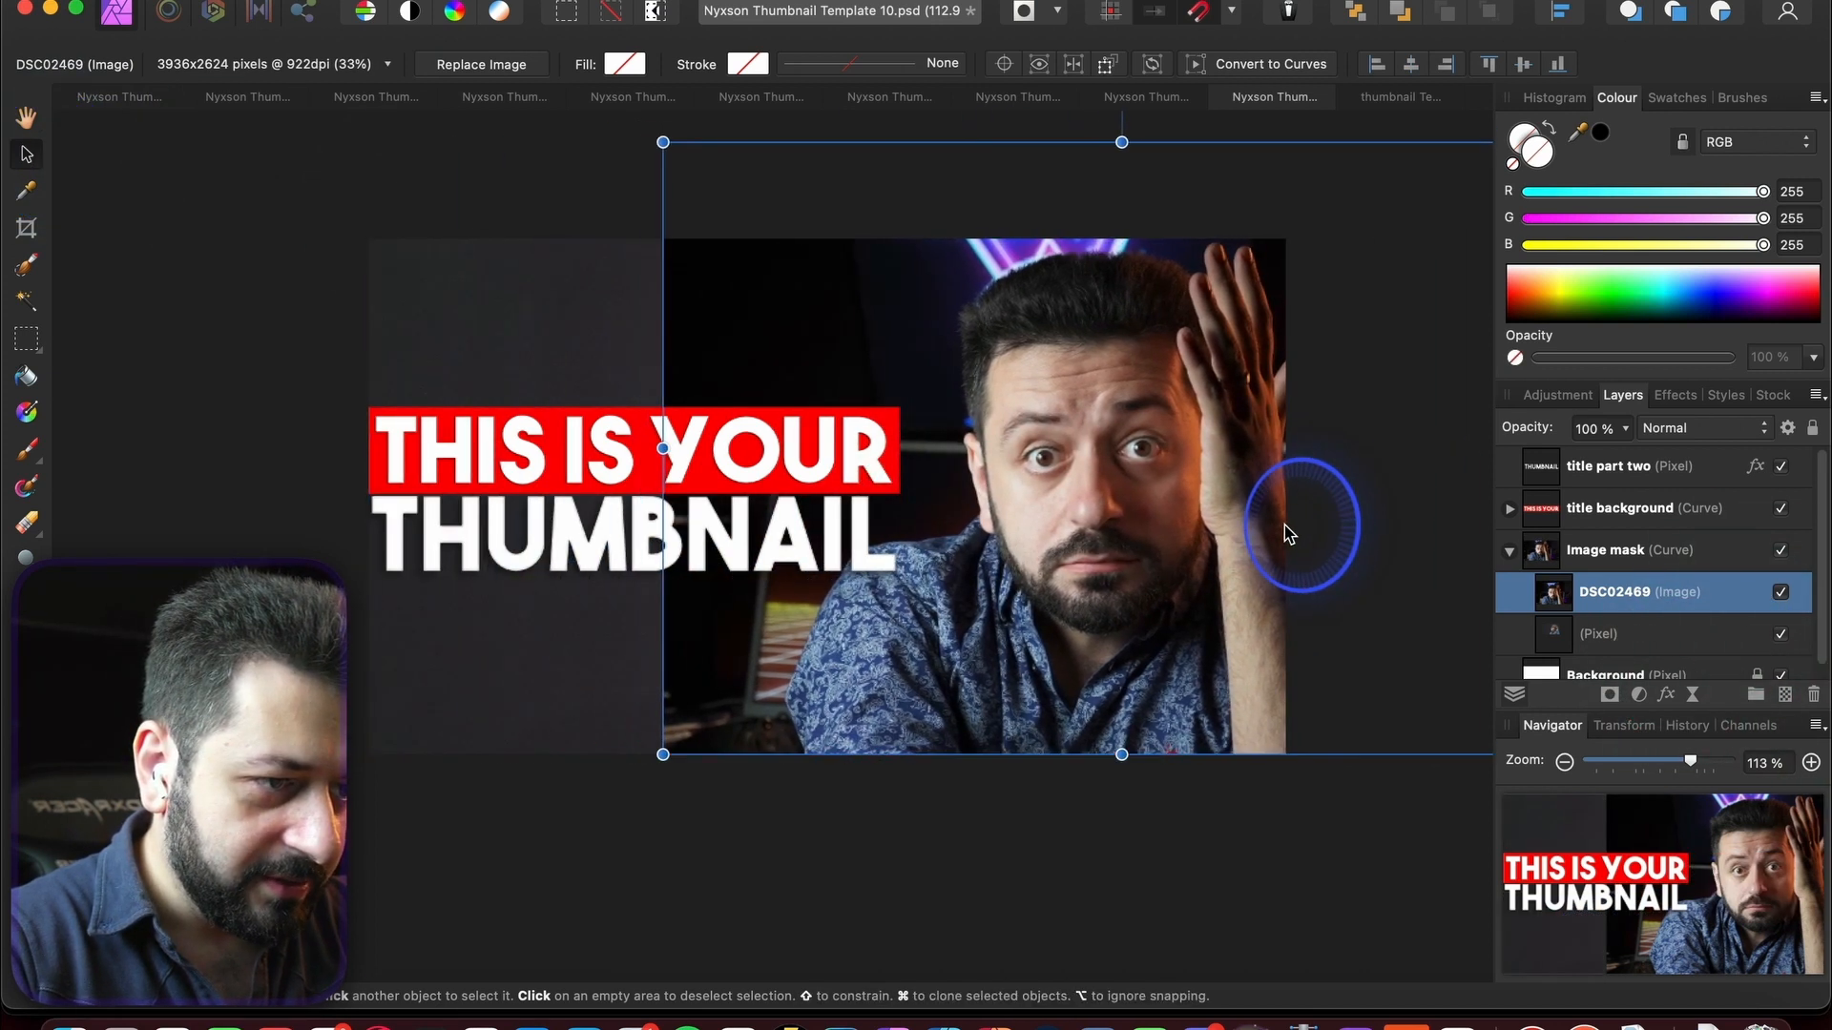
pyautogui.moveTo(663, 754); pyautogui.dragTo(410, 967)
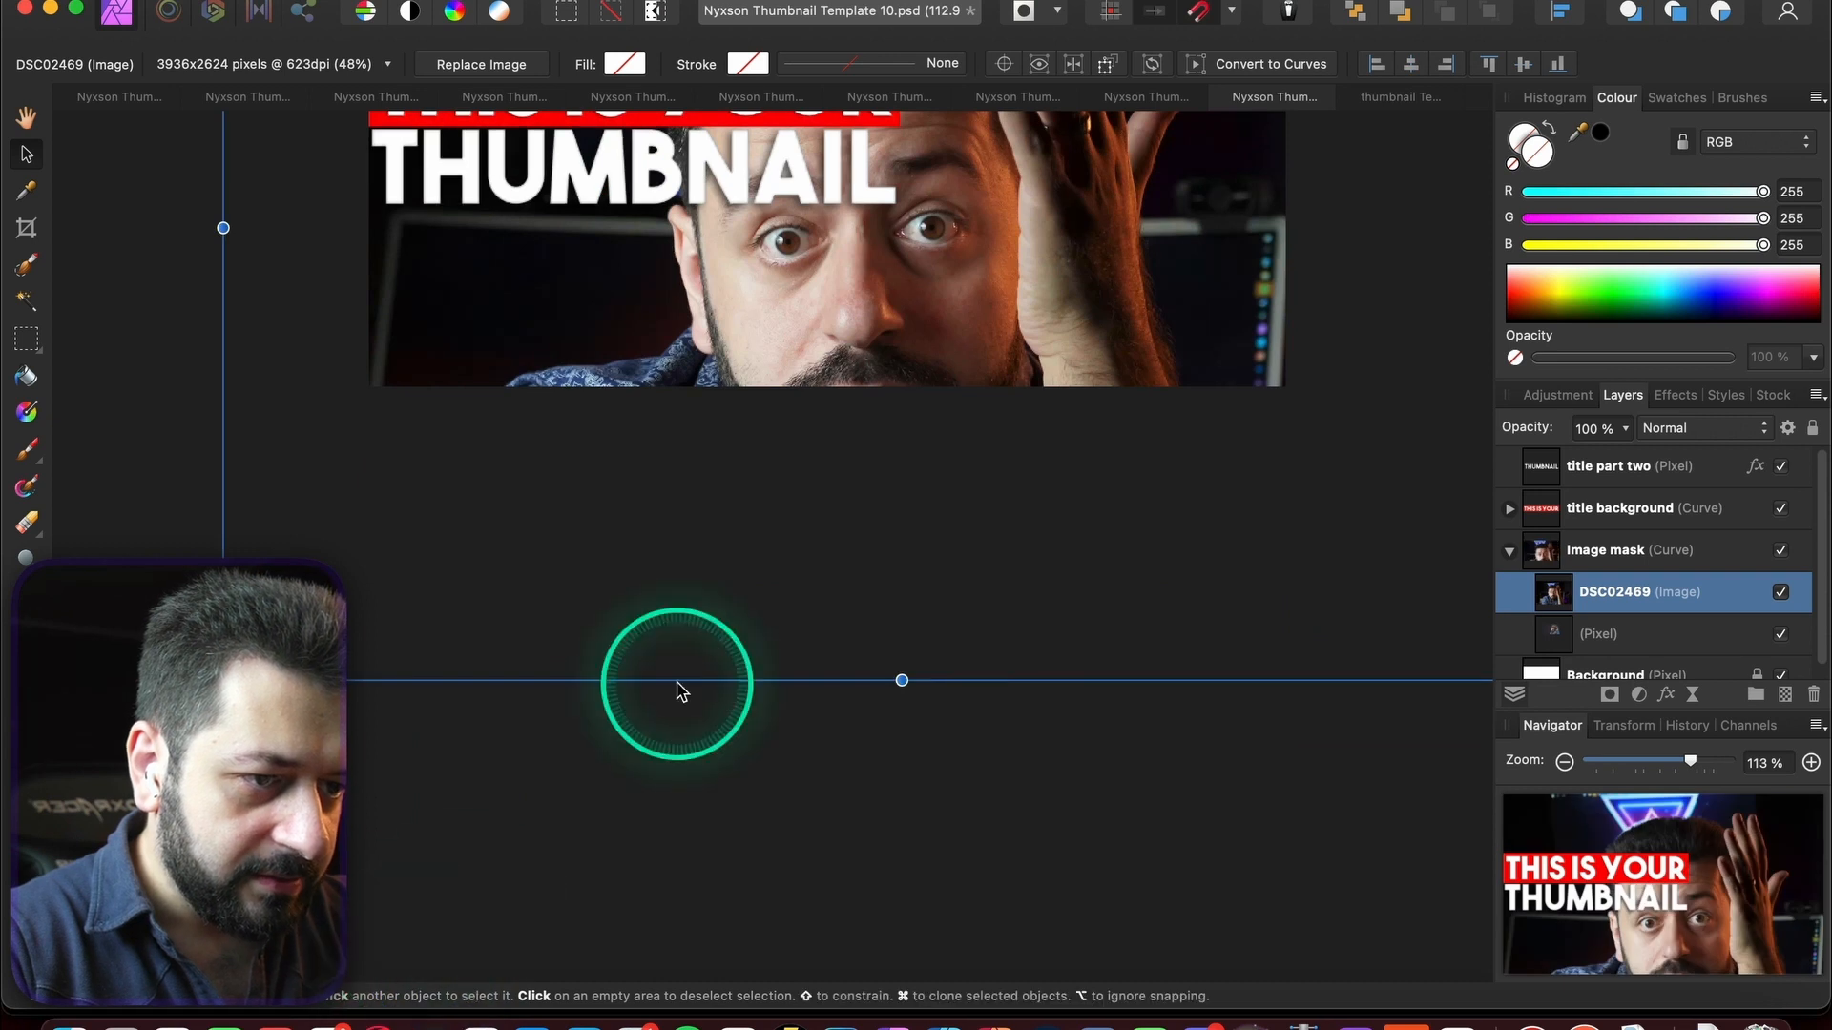
pyautogui.moveTo(677, 689); pyautogui.dragTo(870, 558)
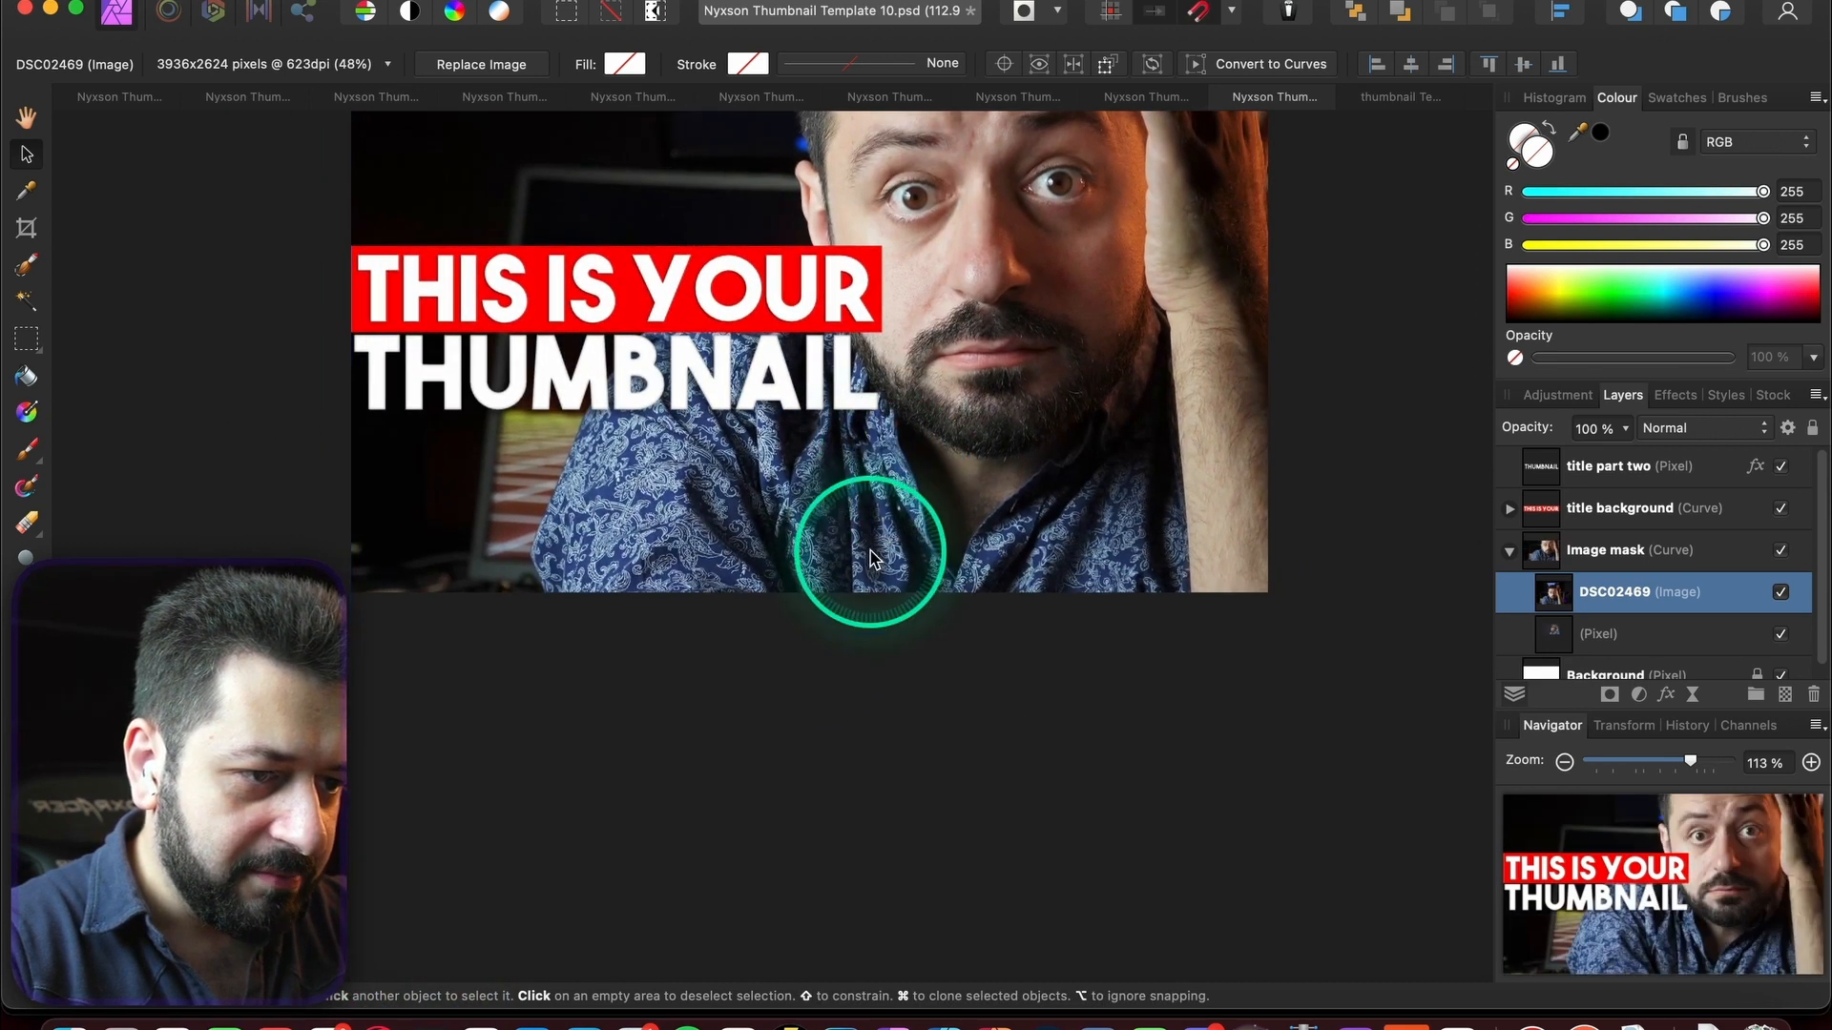
pyautogui.scroll(3, 870, 551)
pyautogui.scroll(-5, 868, 553)
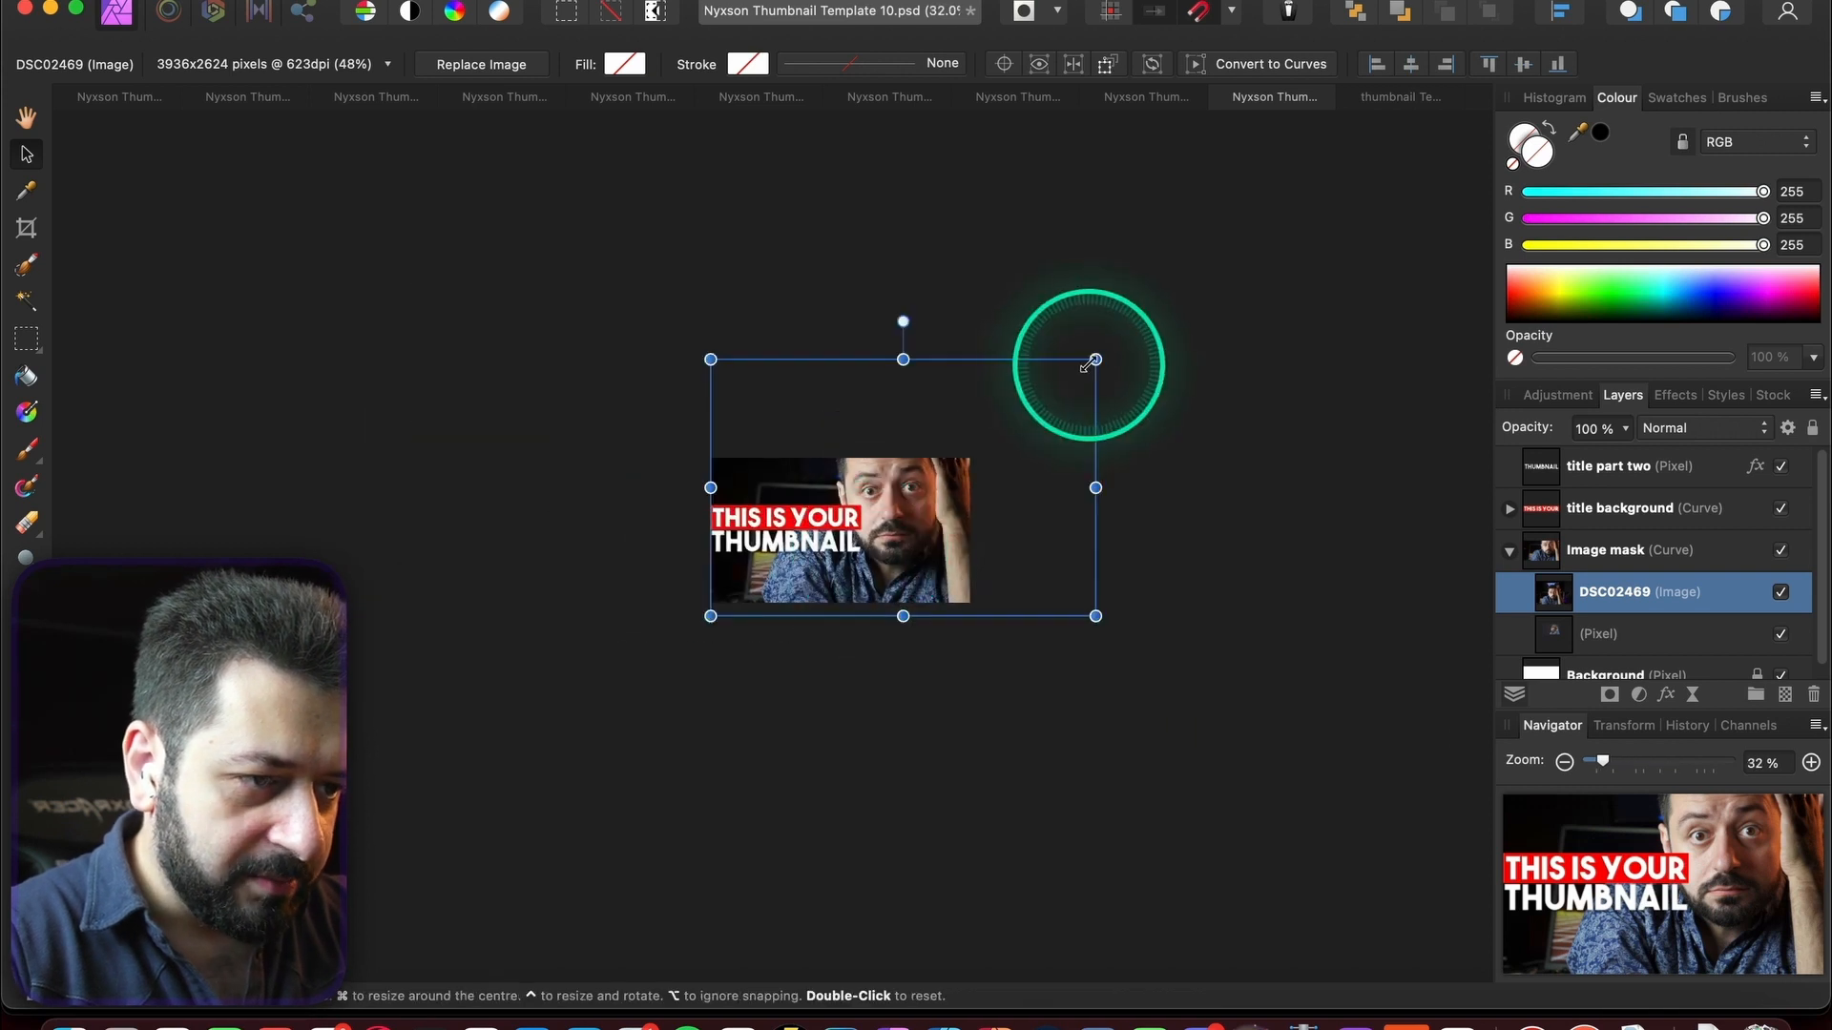
pyautogui.moveTo(1091, 360); pyautogui.dragTo(1151, 312)
pyautogui.moveTo(1051, 441); pyautogui.dragTo(1053, 493)
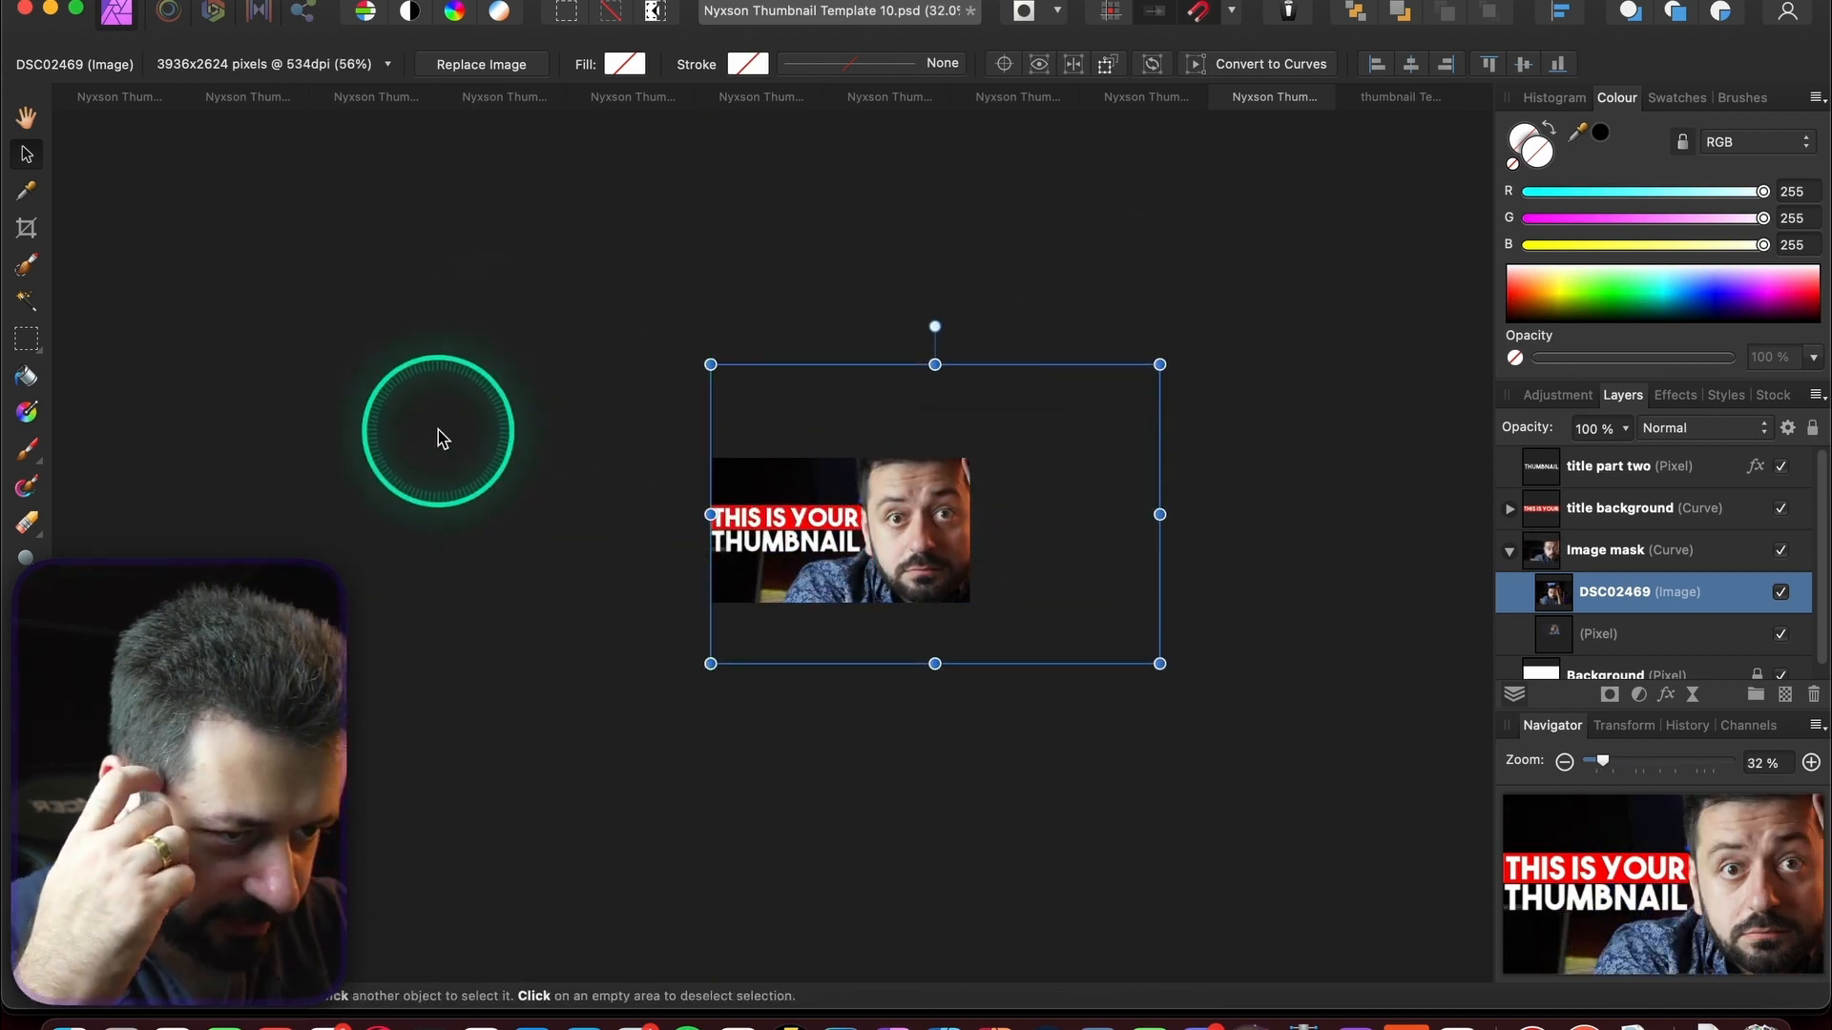
pyautogui.press('super+1')
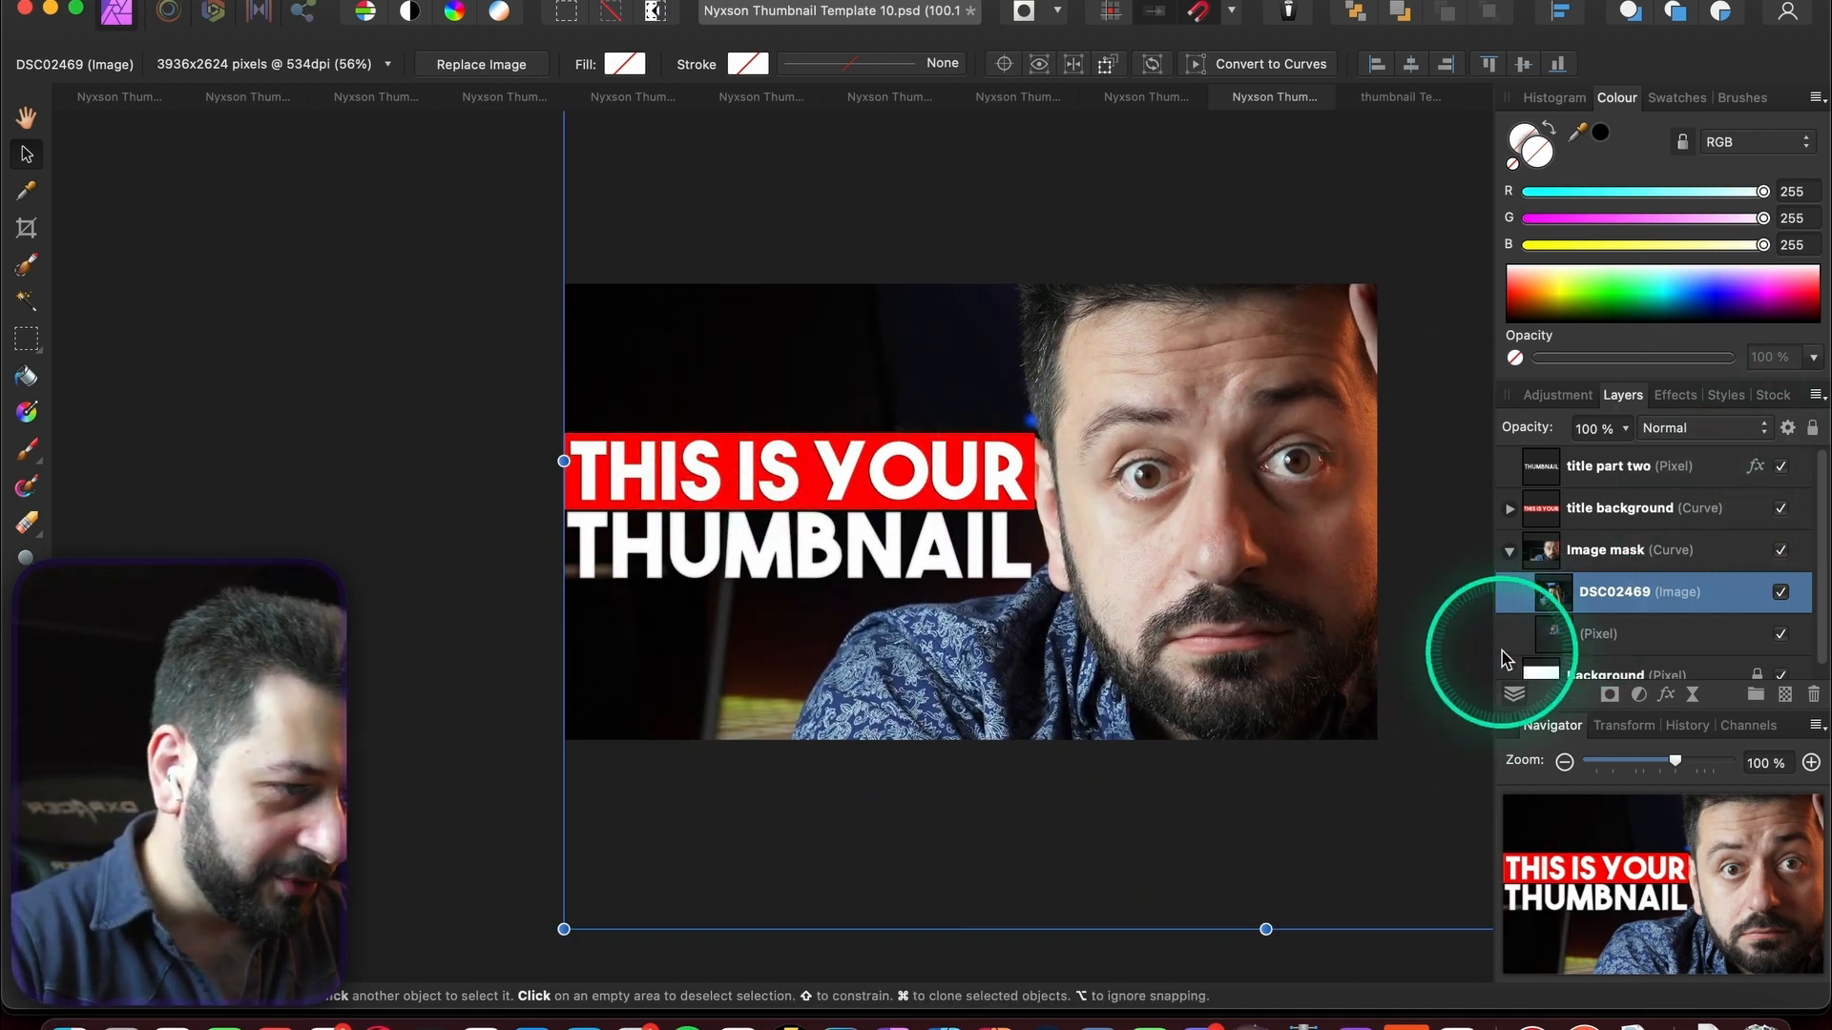
pyautogui.click(1525, 513)
pyautogui.click(1641, 563)
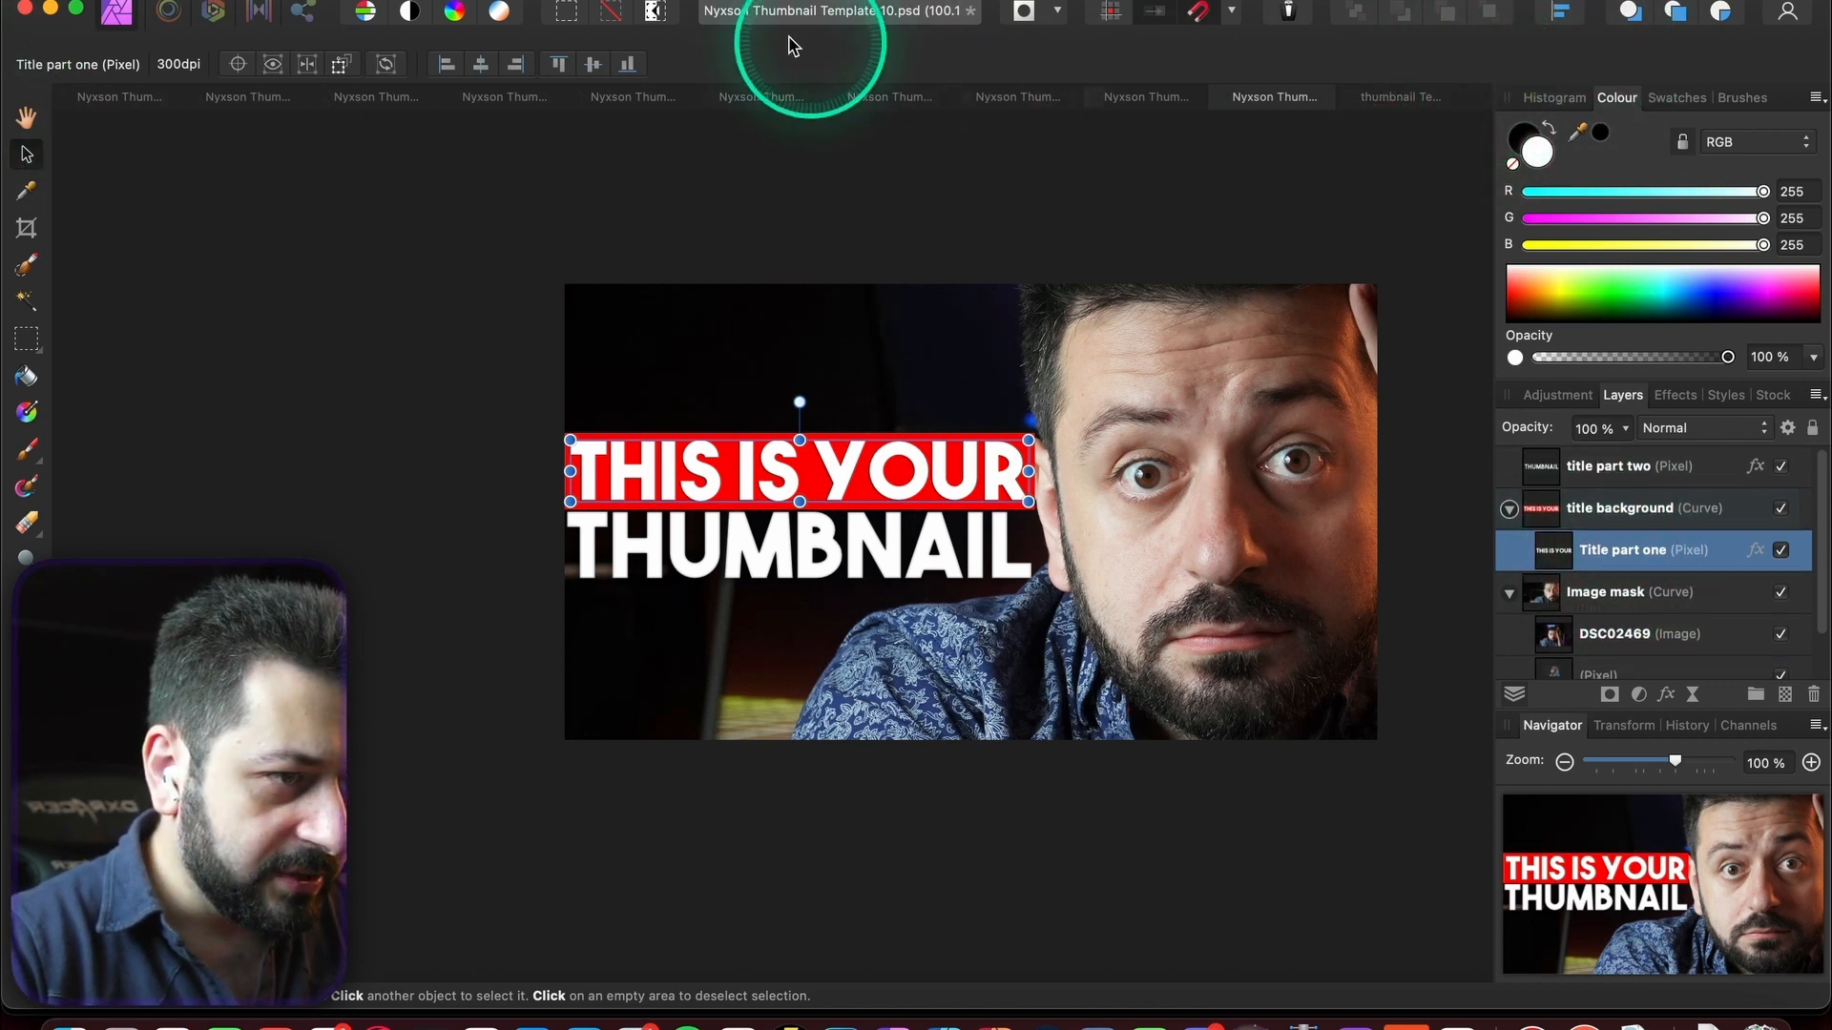
# - Copy the EDITING STRUGGLES text from Template 3 onto Template 10's red bar, resized to fit
pyautogui.click(761, 98)
pyautogui.click(634, 98)
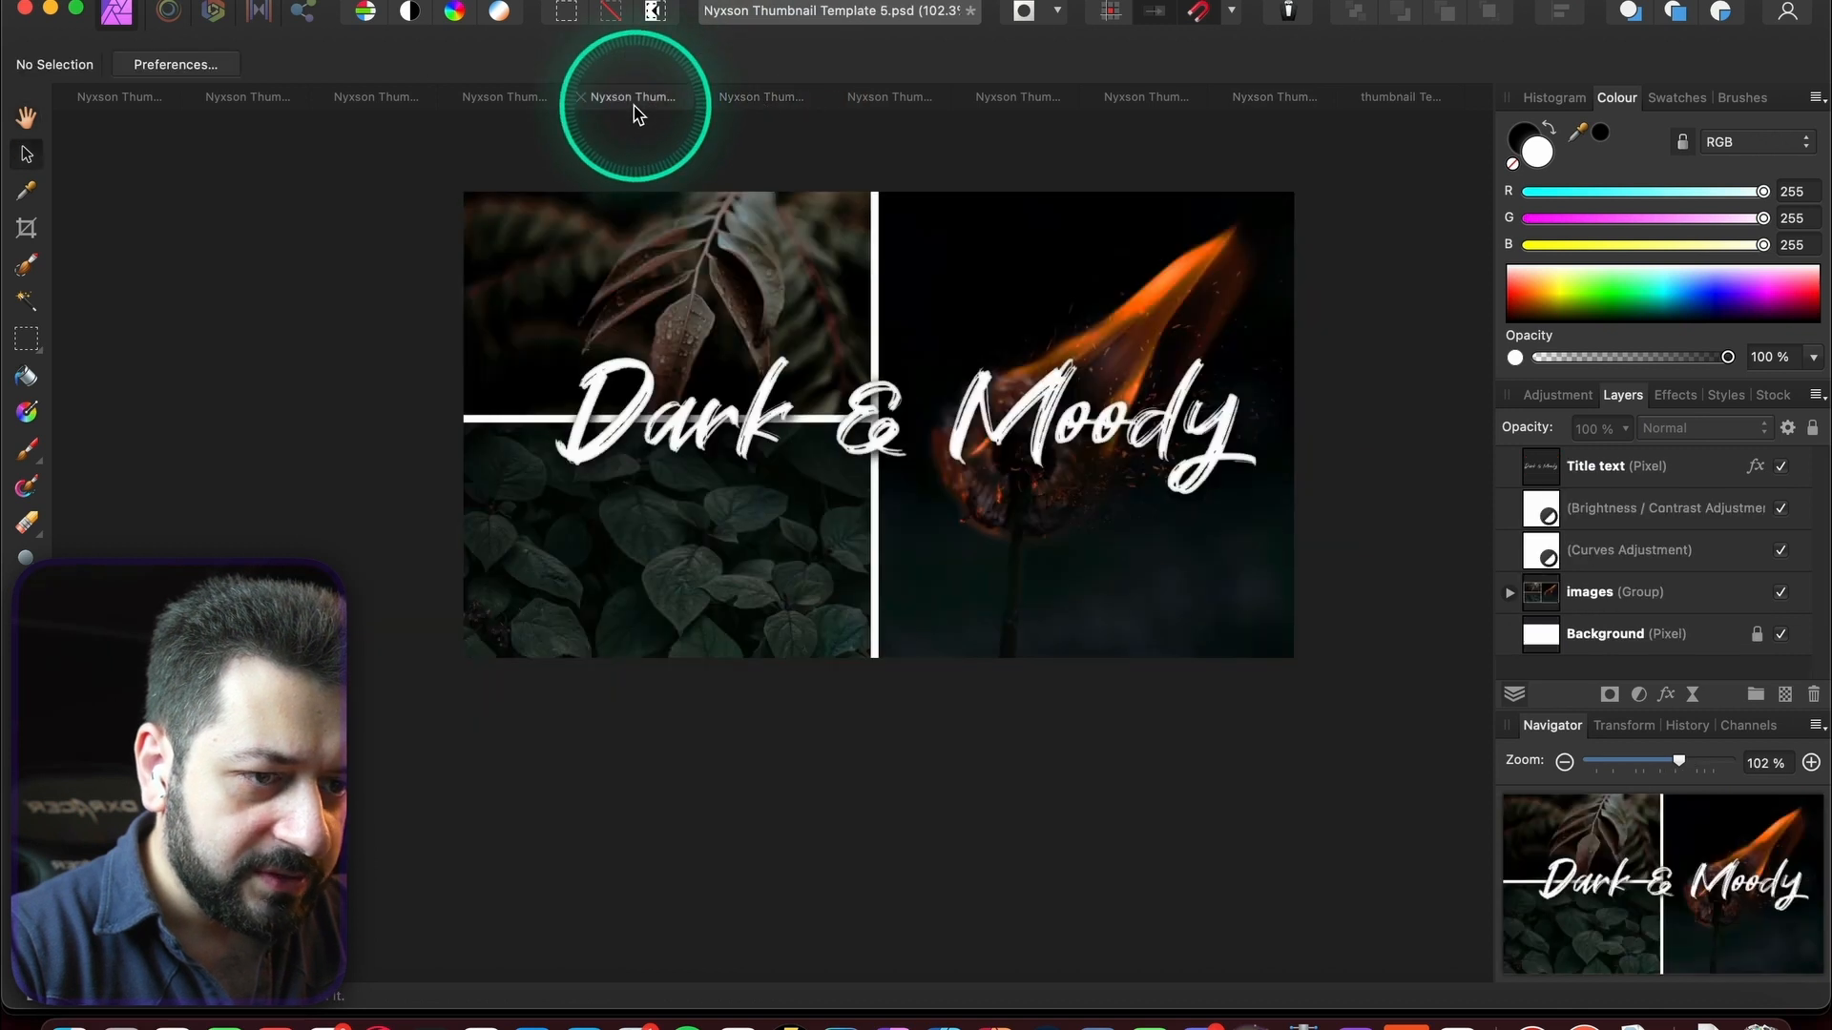
pyautogui.click(519, 100)
pyautogui.click(376, 97)
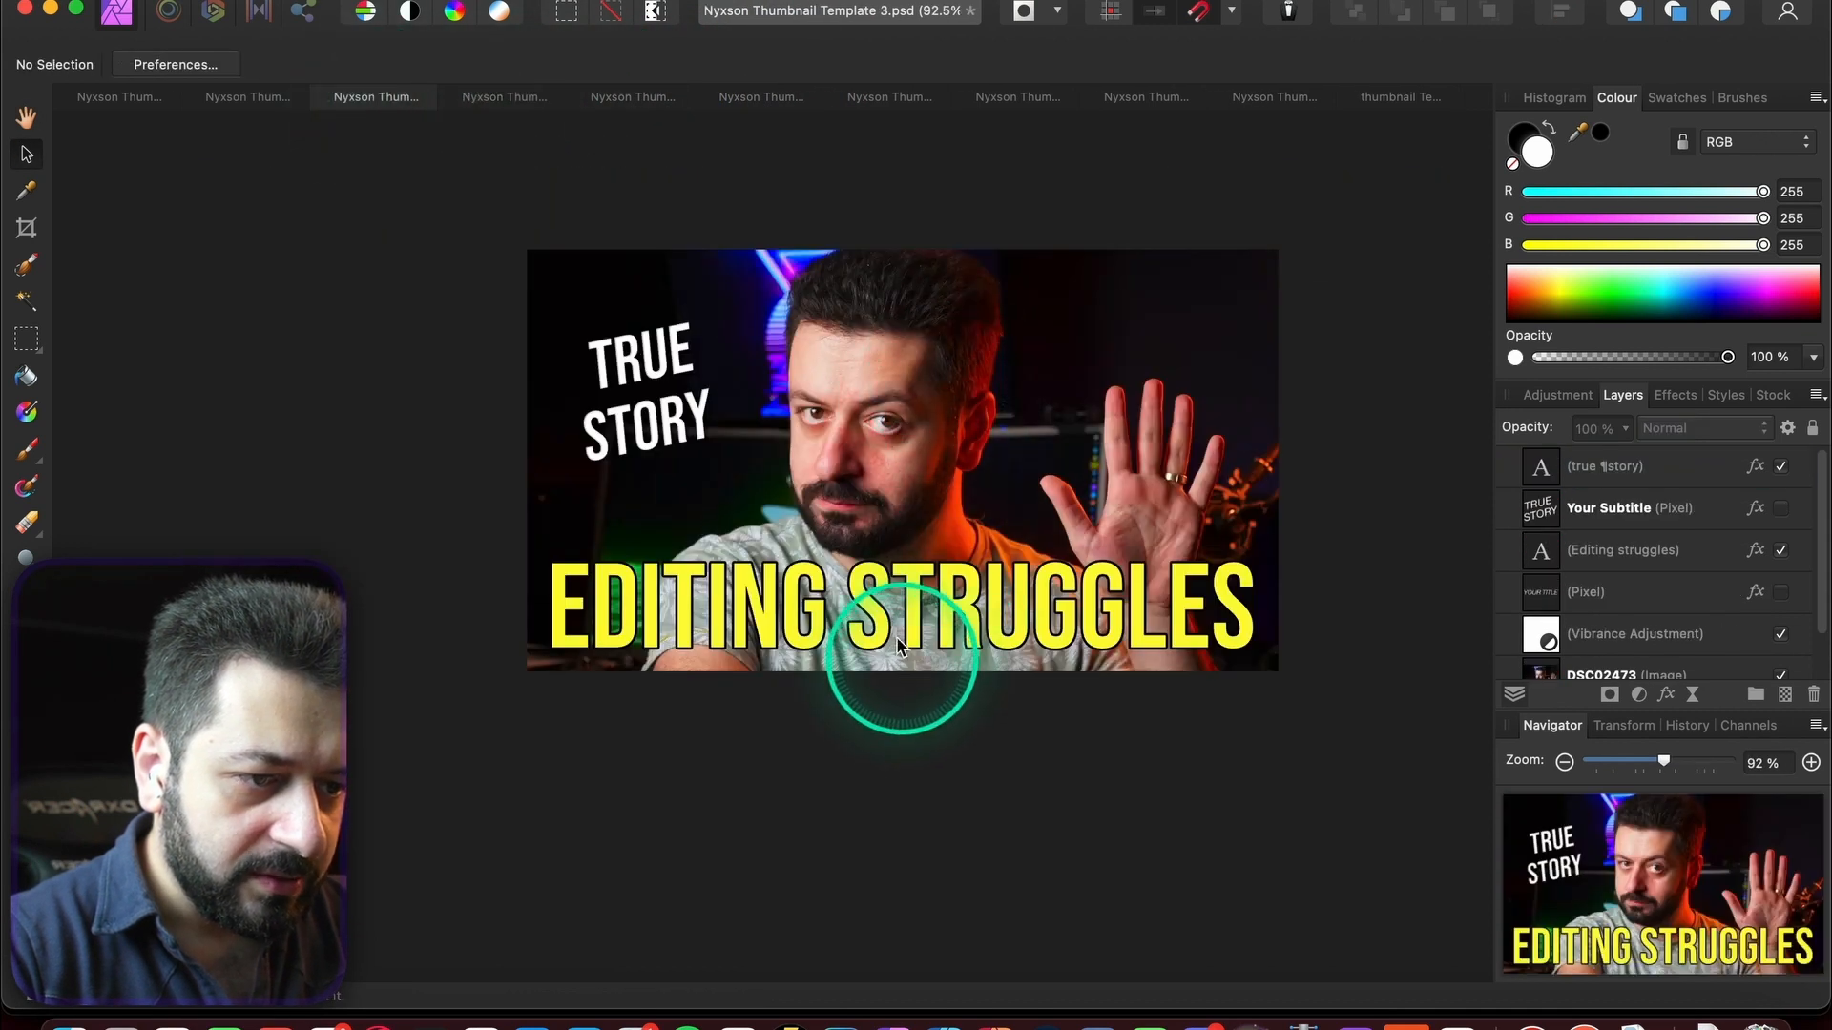
pyautogui.click(880, 596)
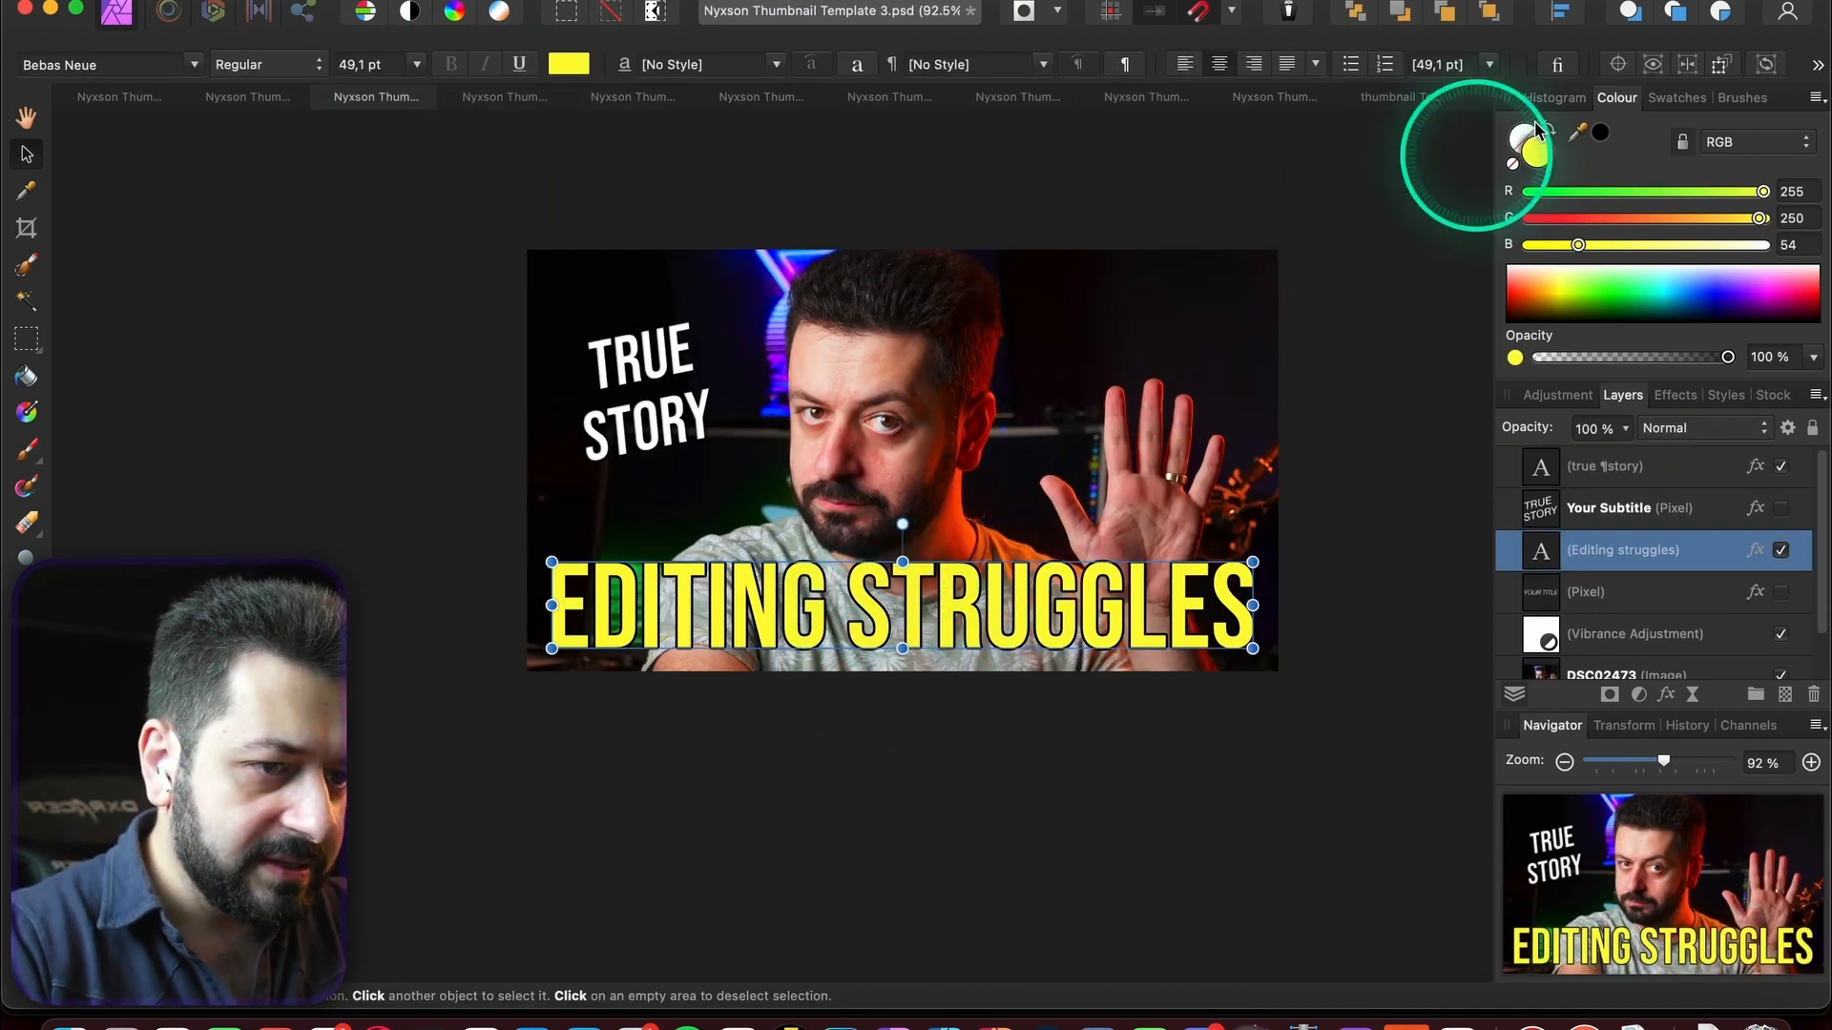
pyautogui.click(1282, 107)
pyautogui.press('super+v')
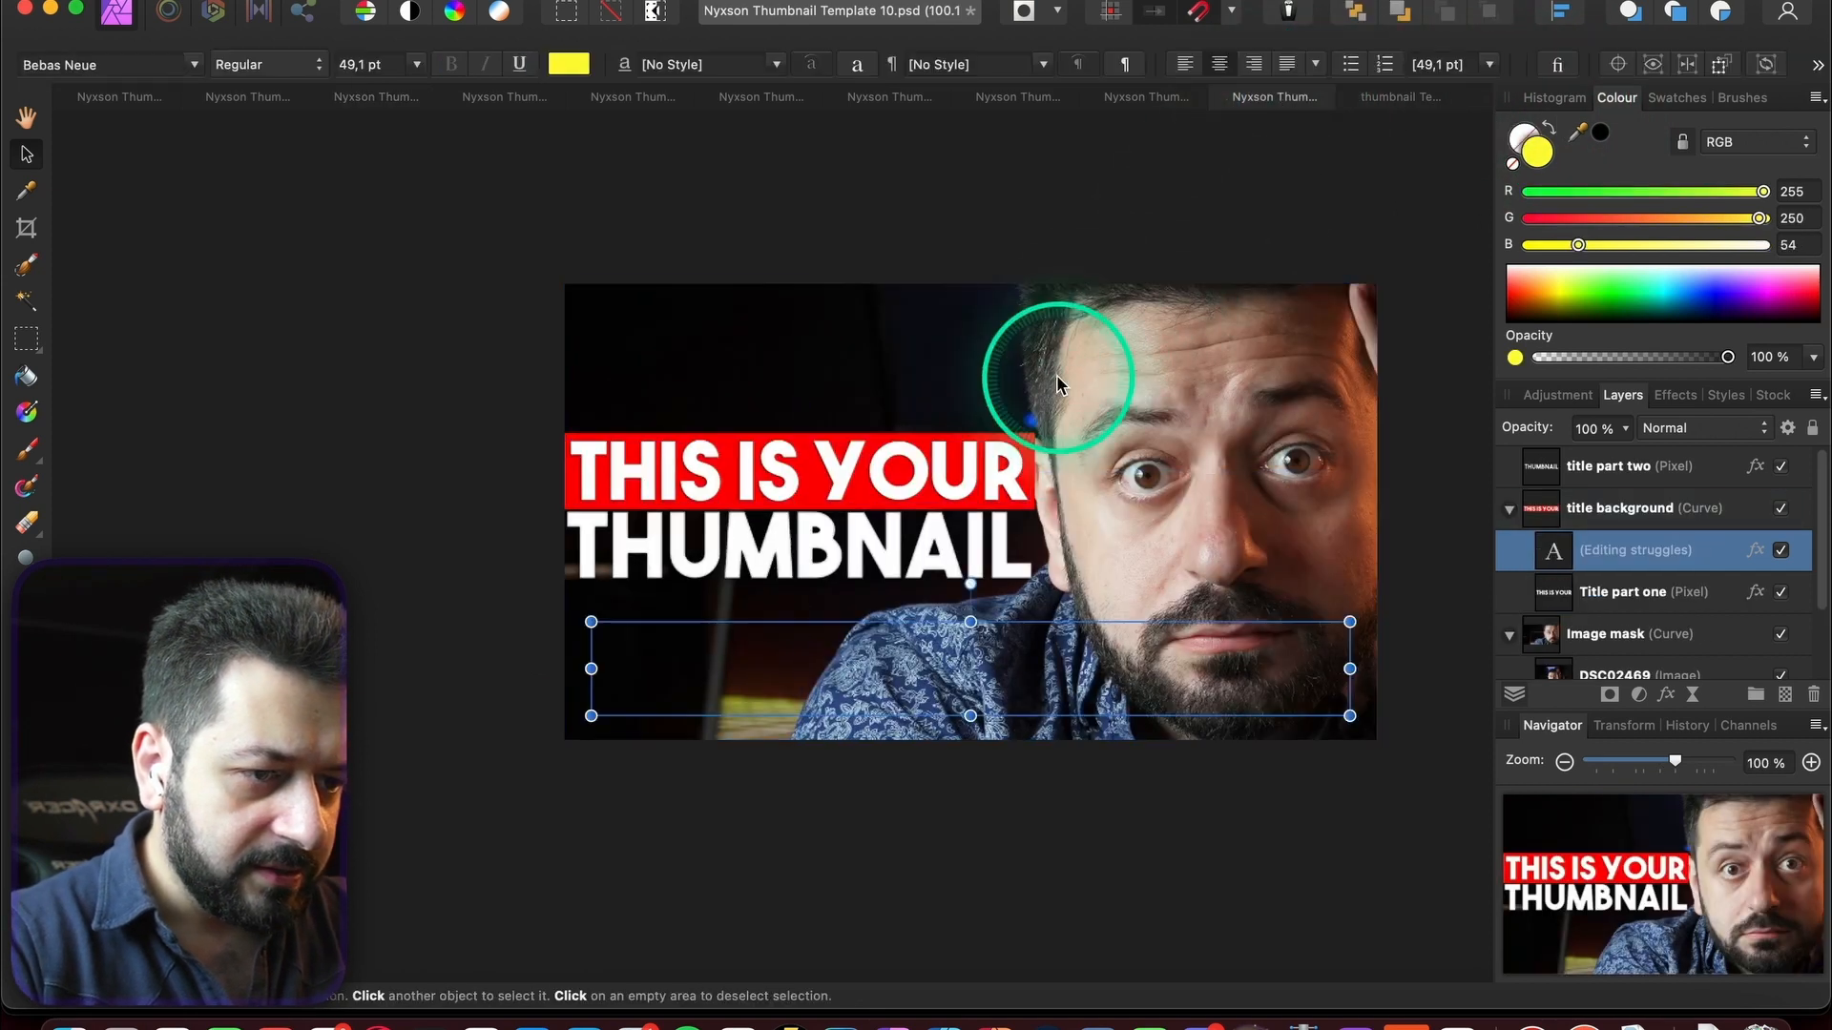
pyautogui.moveTo(1129, 672); pyautogui.dragTo(1071, 490)
pyautogui.moveTo(1291, 535); pyautogui.dragTo(943, 486)
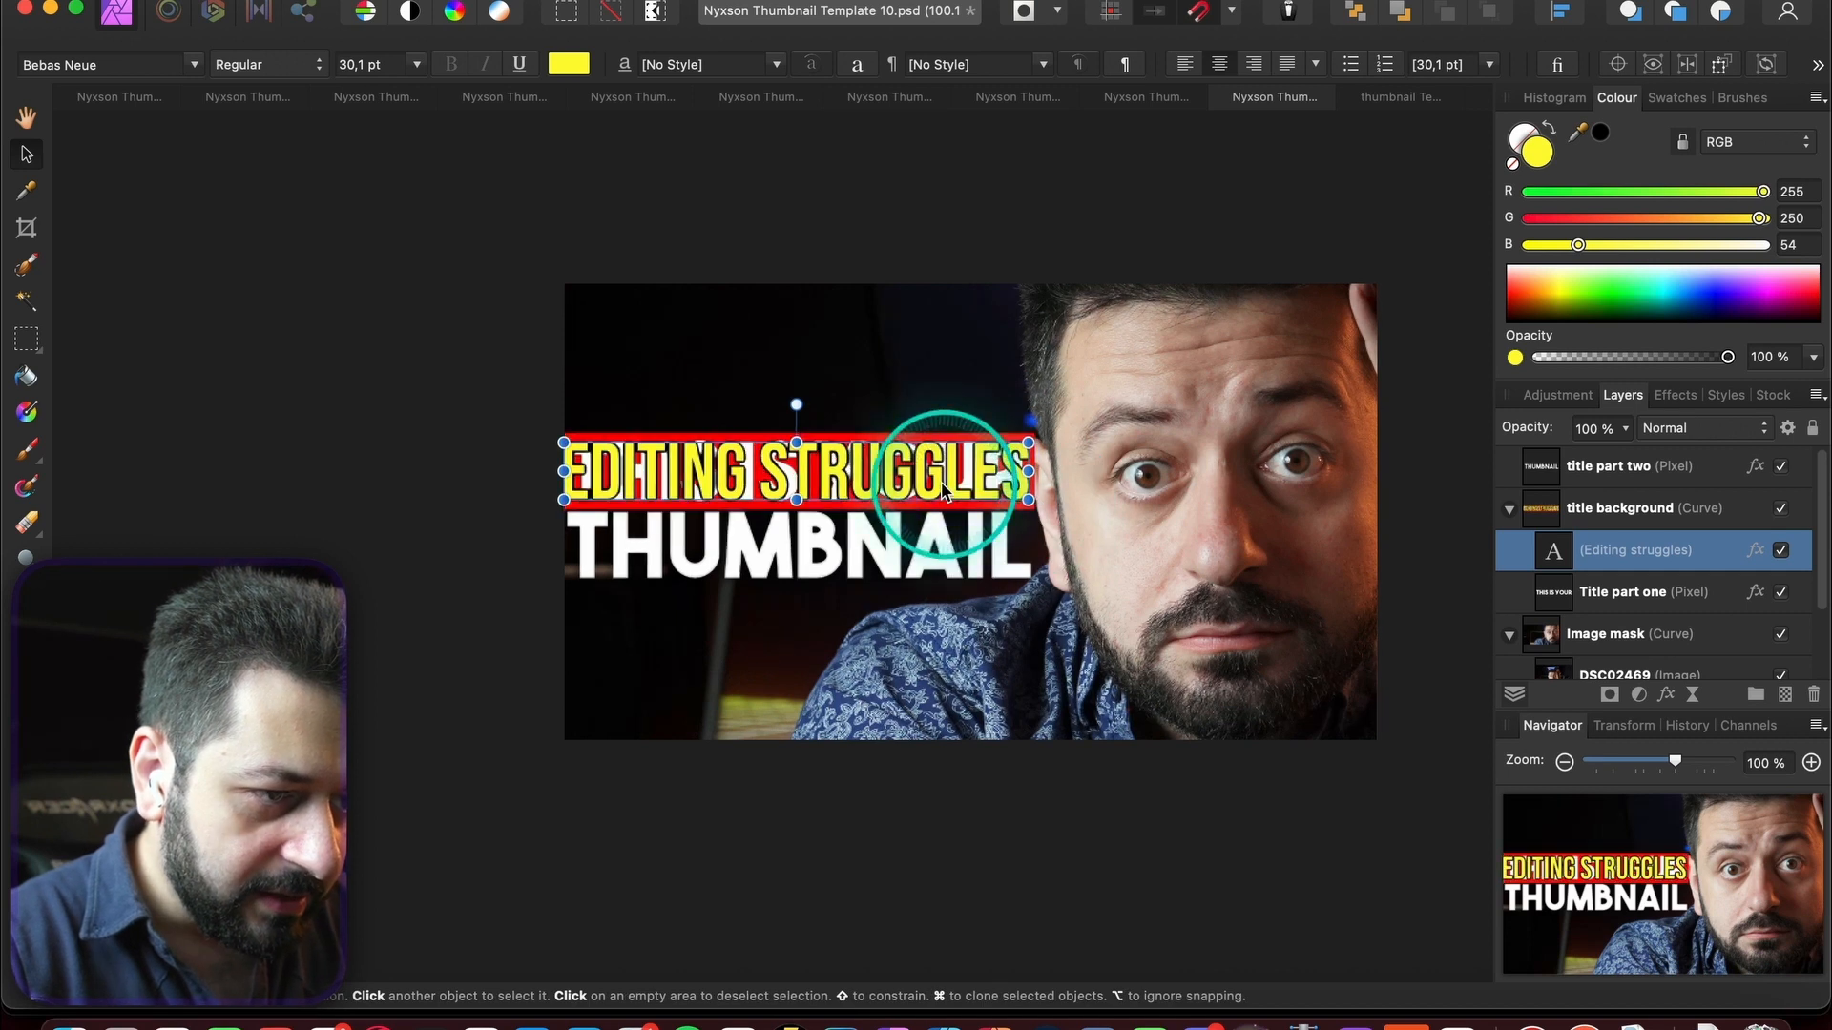
# - Hide the THIS IS YOUR line, centre the new title, and thin its outline to 0,9 px
pyautogui.click(1782, 595)
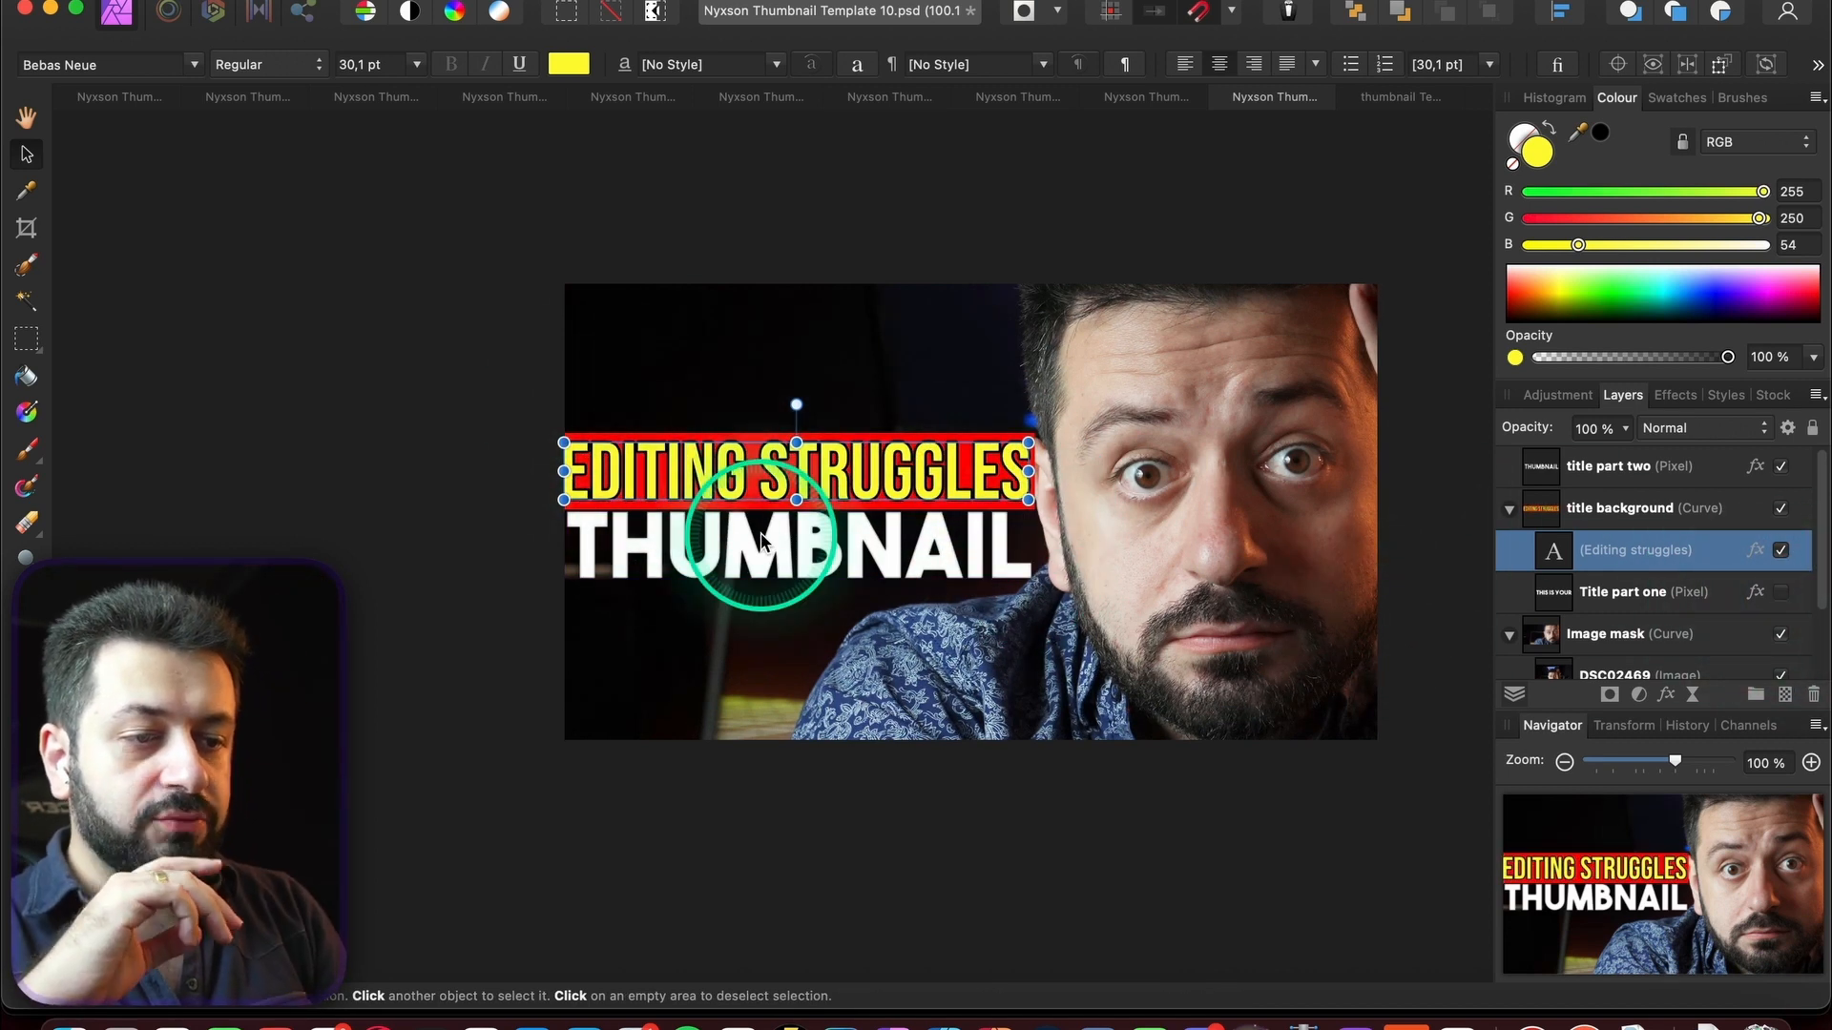
pyautogui.scroll(5, 768, 494)
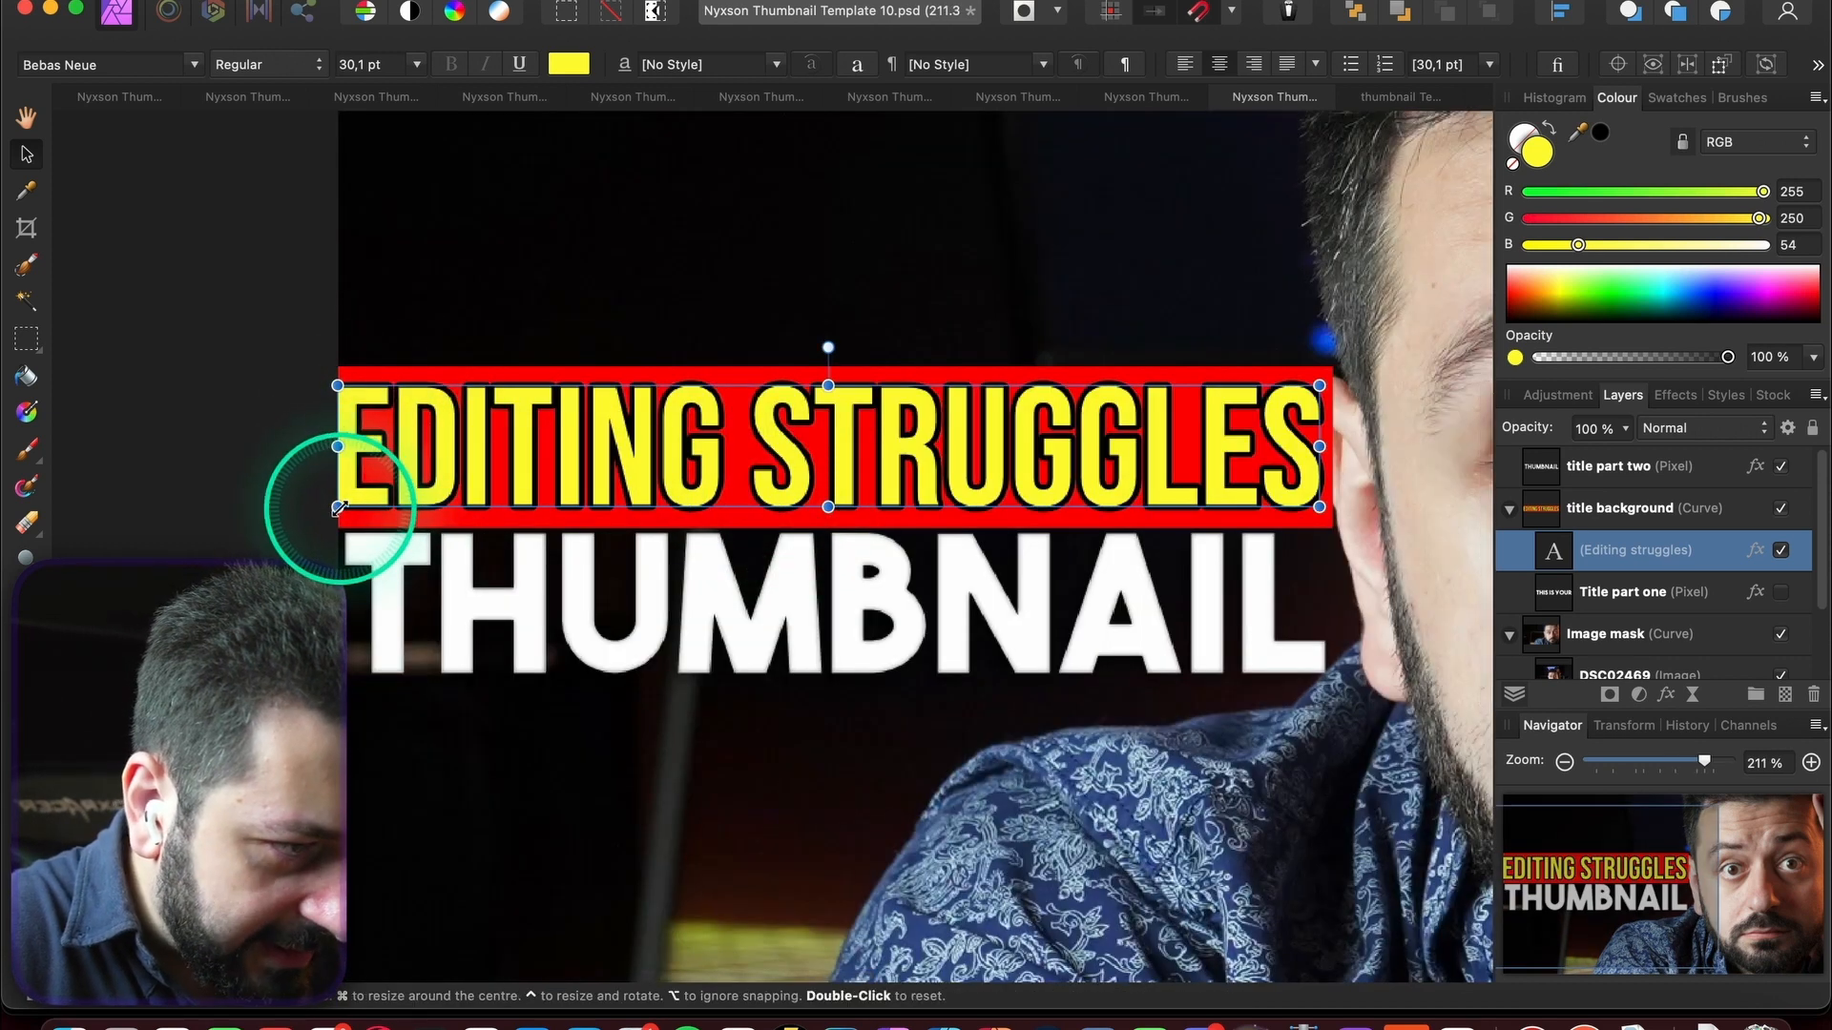
pyautogui.moveTo(815, 459); pyautogui.dragTo(822, 462)
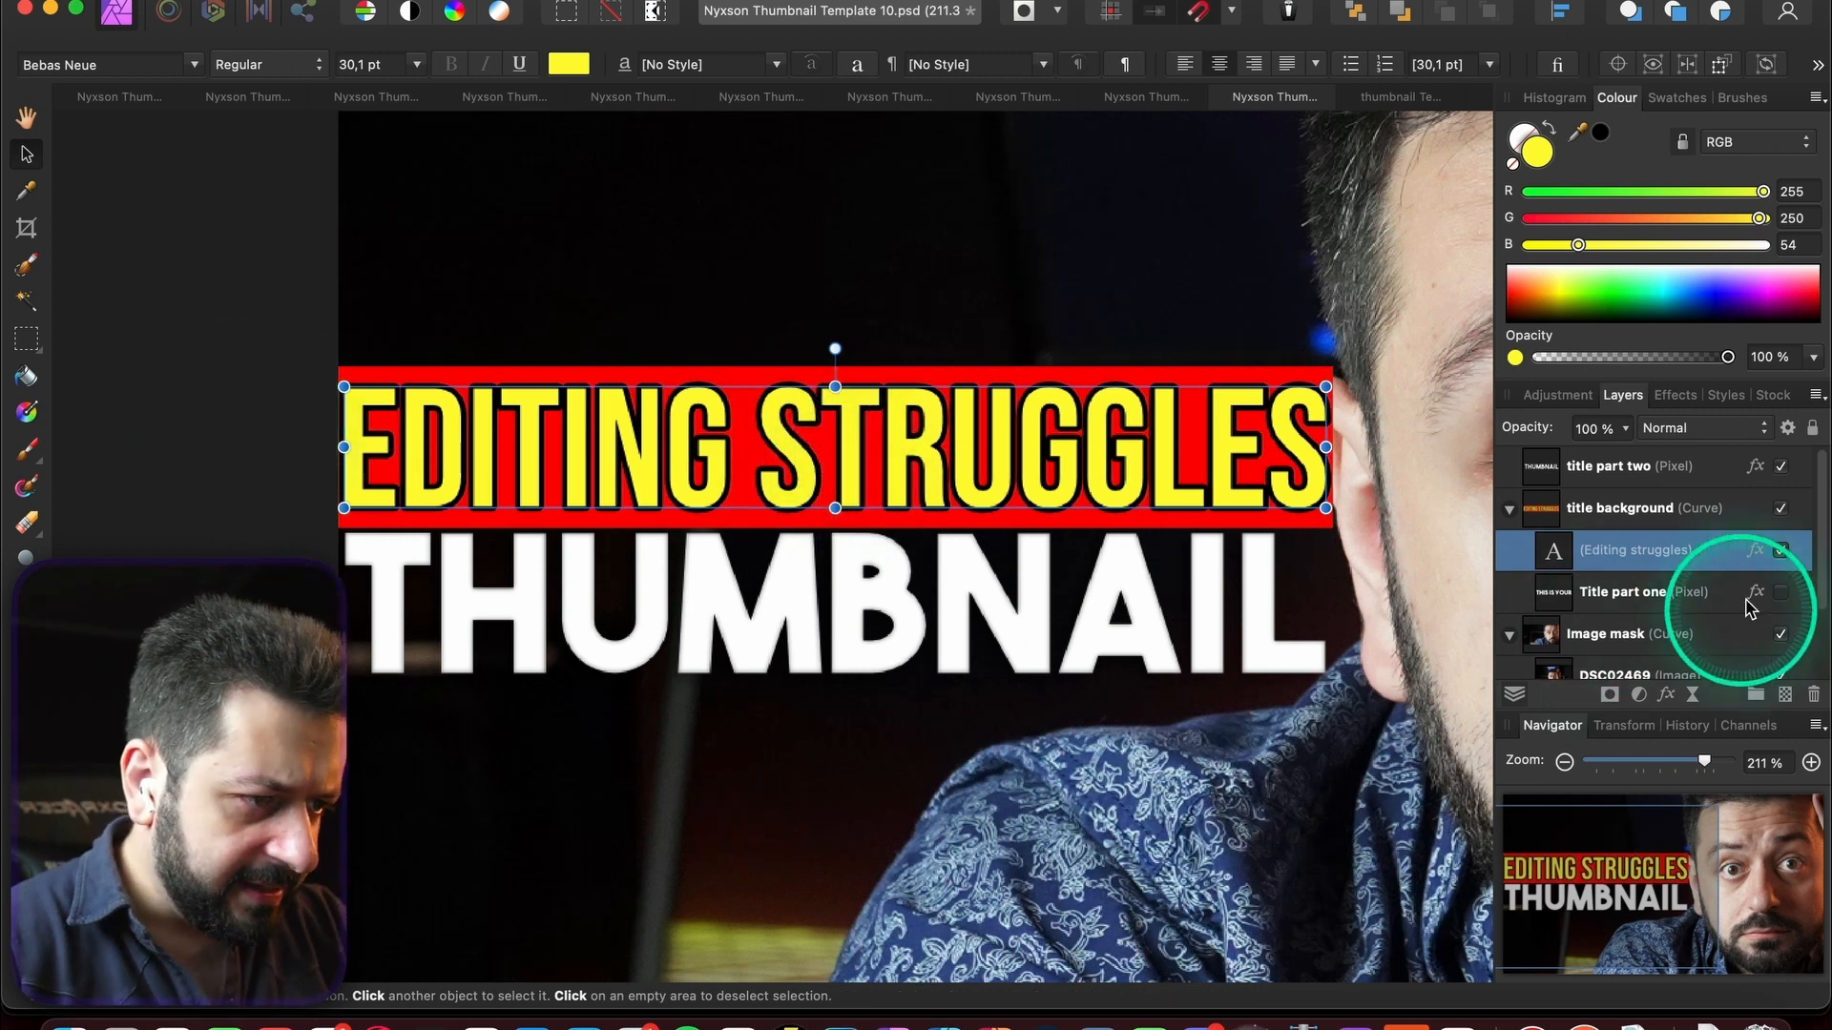
pyautogui.click(1675, 395)
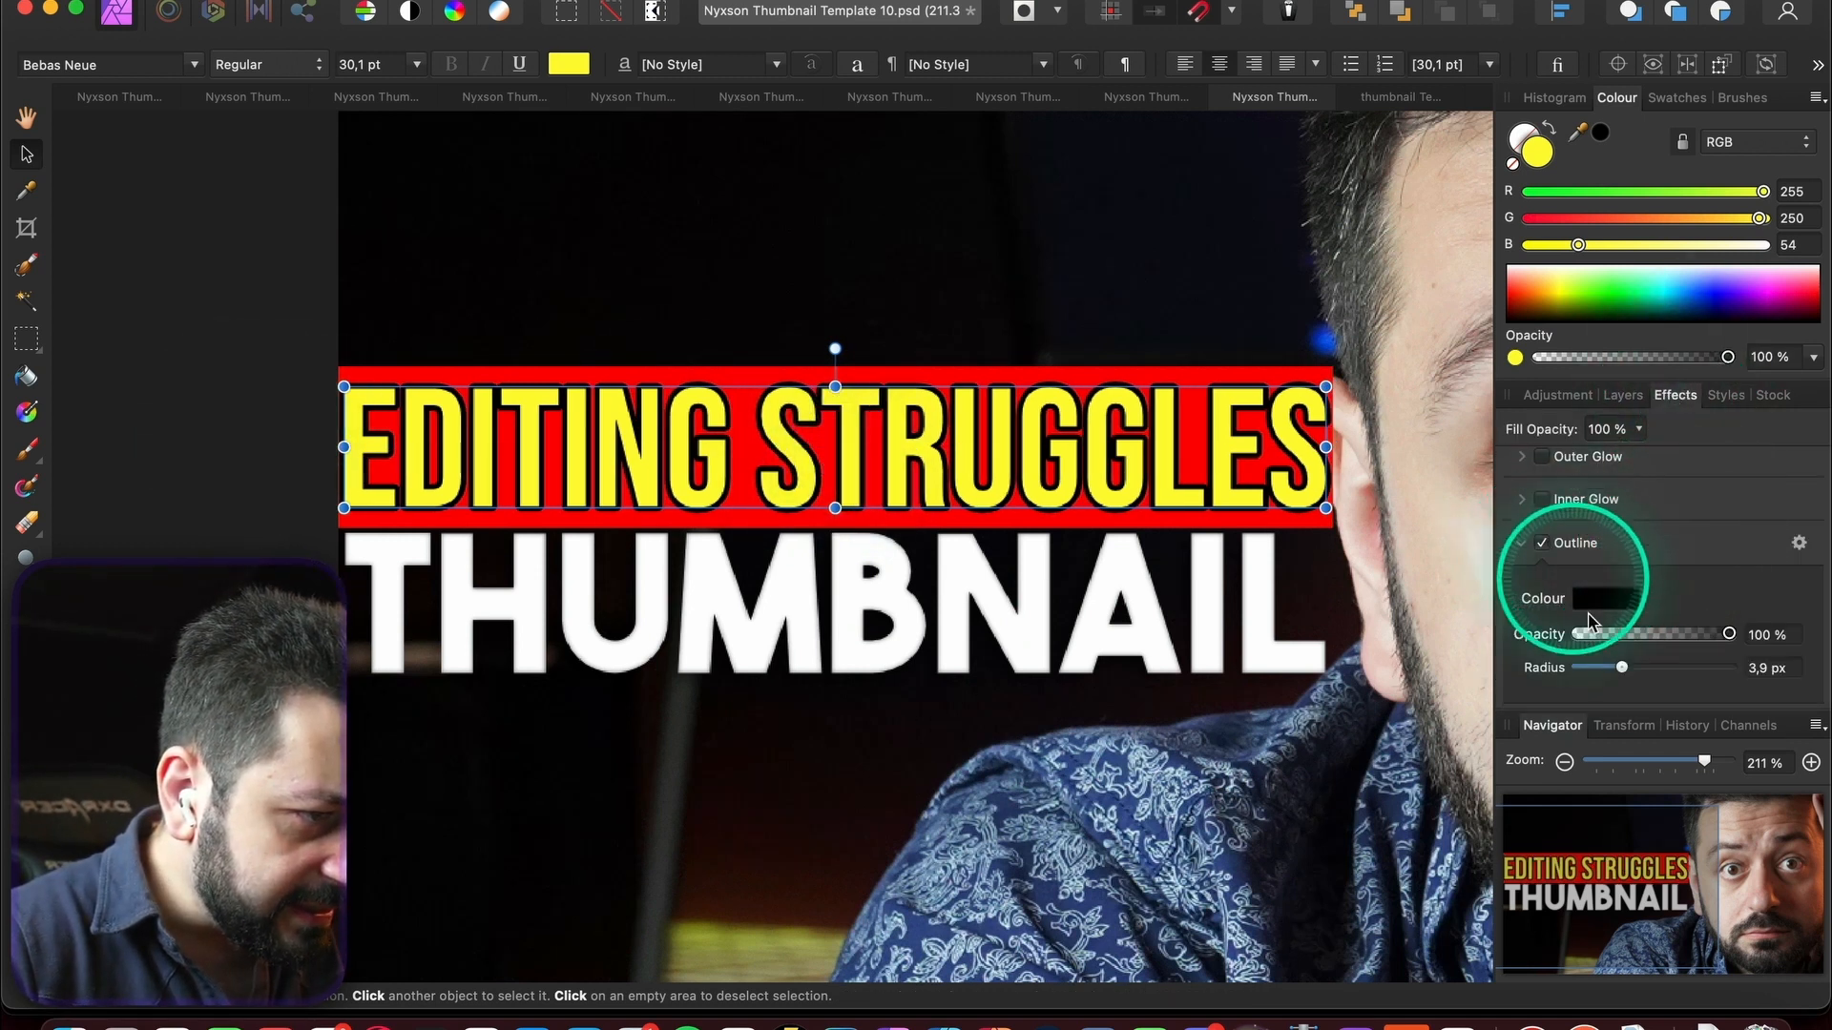
pyautogui.moveTo(1622, 671); pyautogui.dragTo(1608, 668)
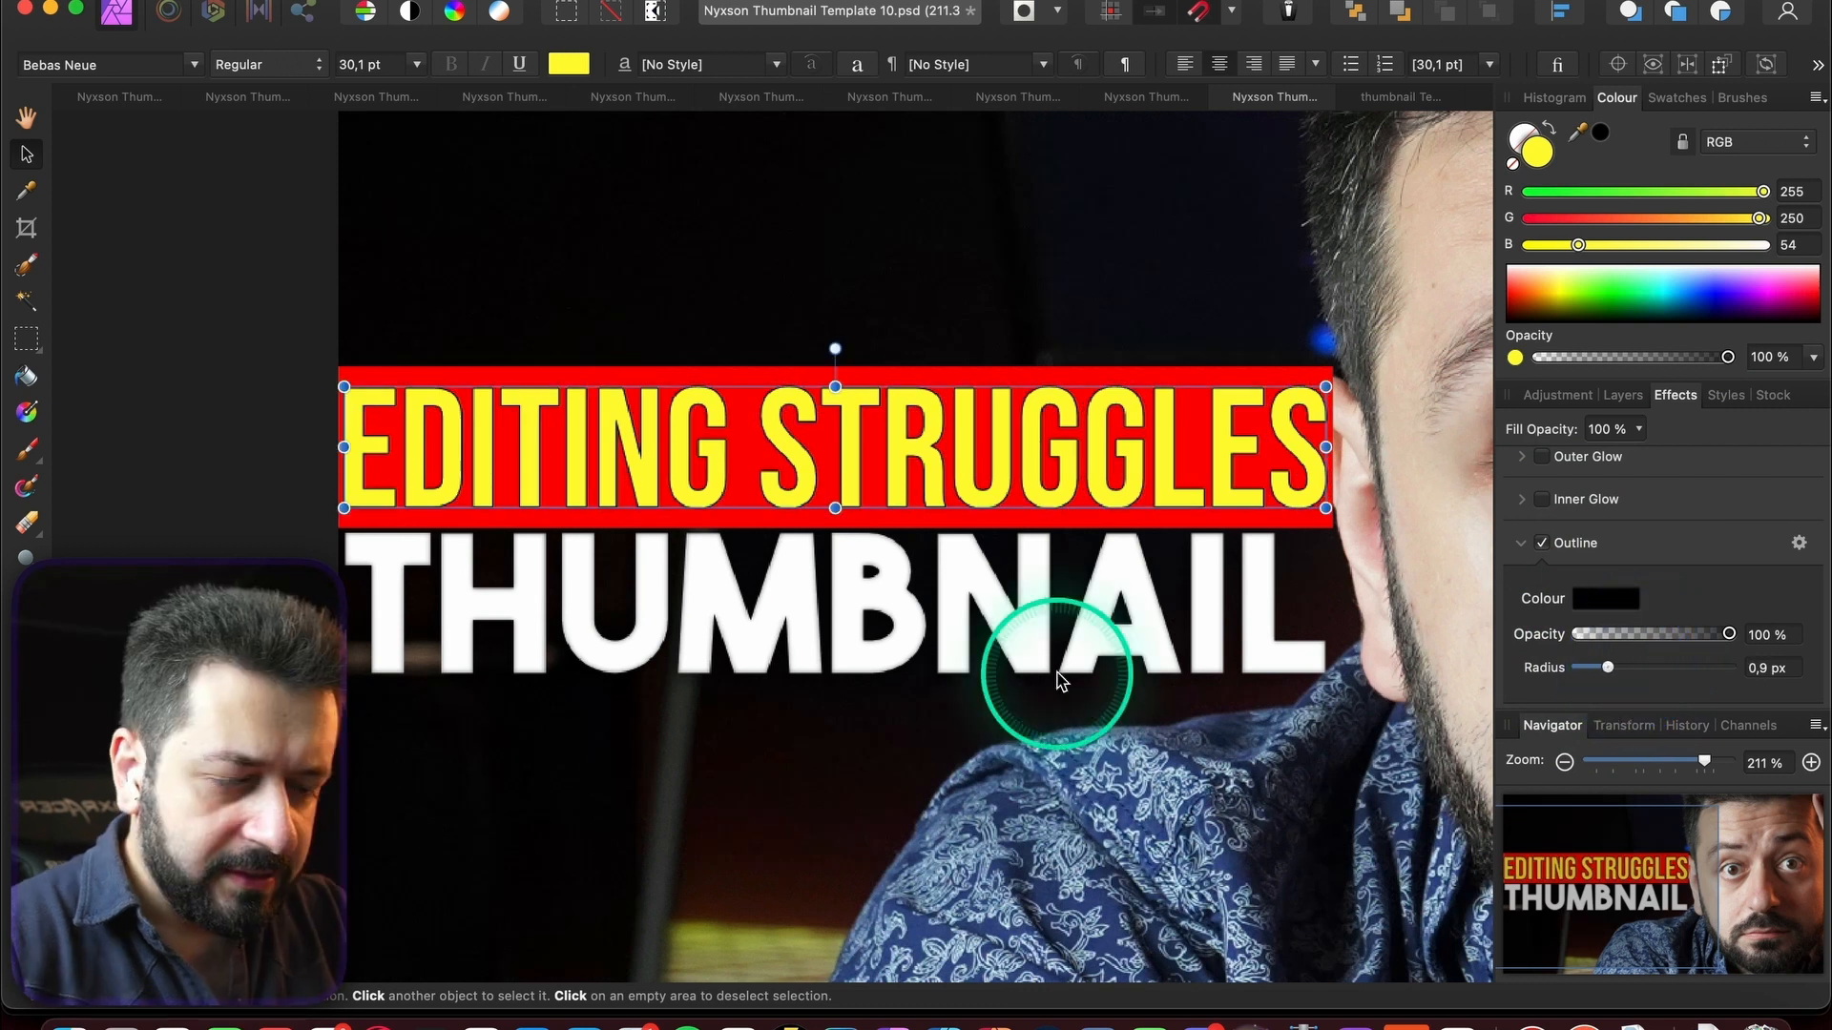
pyautogui.scroll(-5, 987, 791)
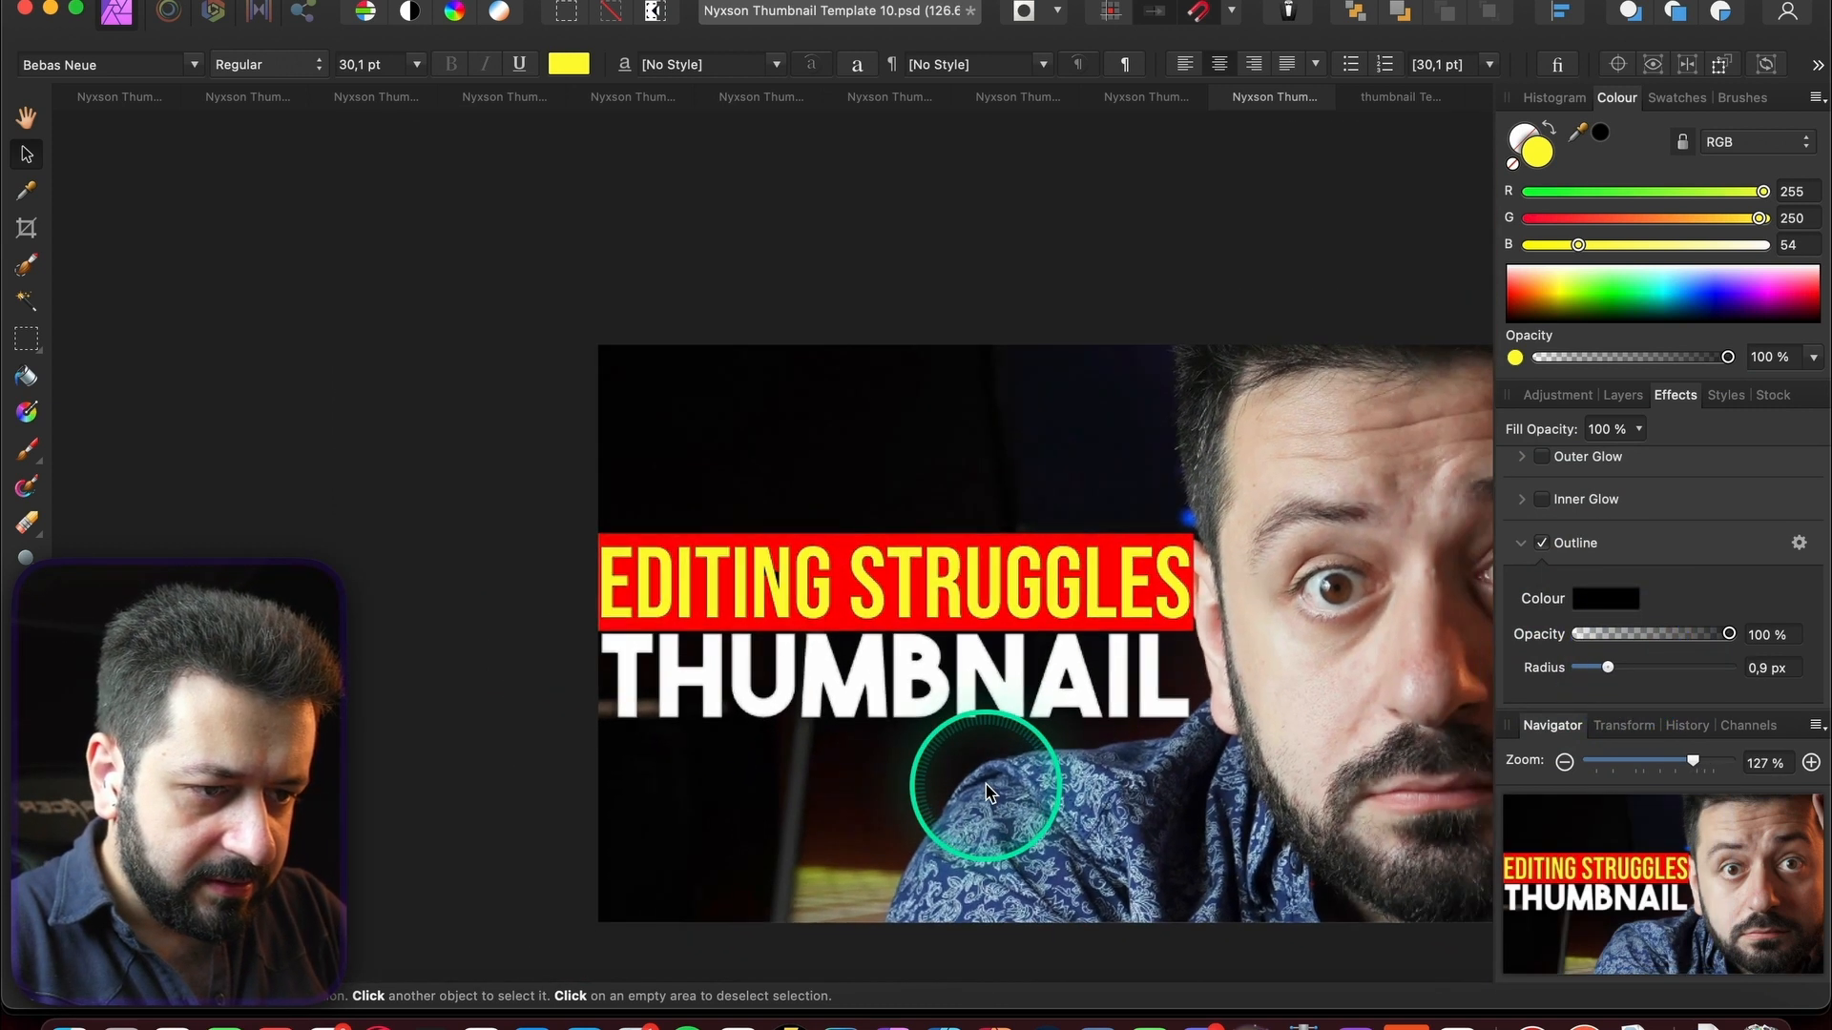
pyautogui.hscroll(3, 754, 634)
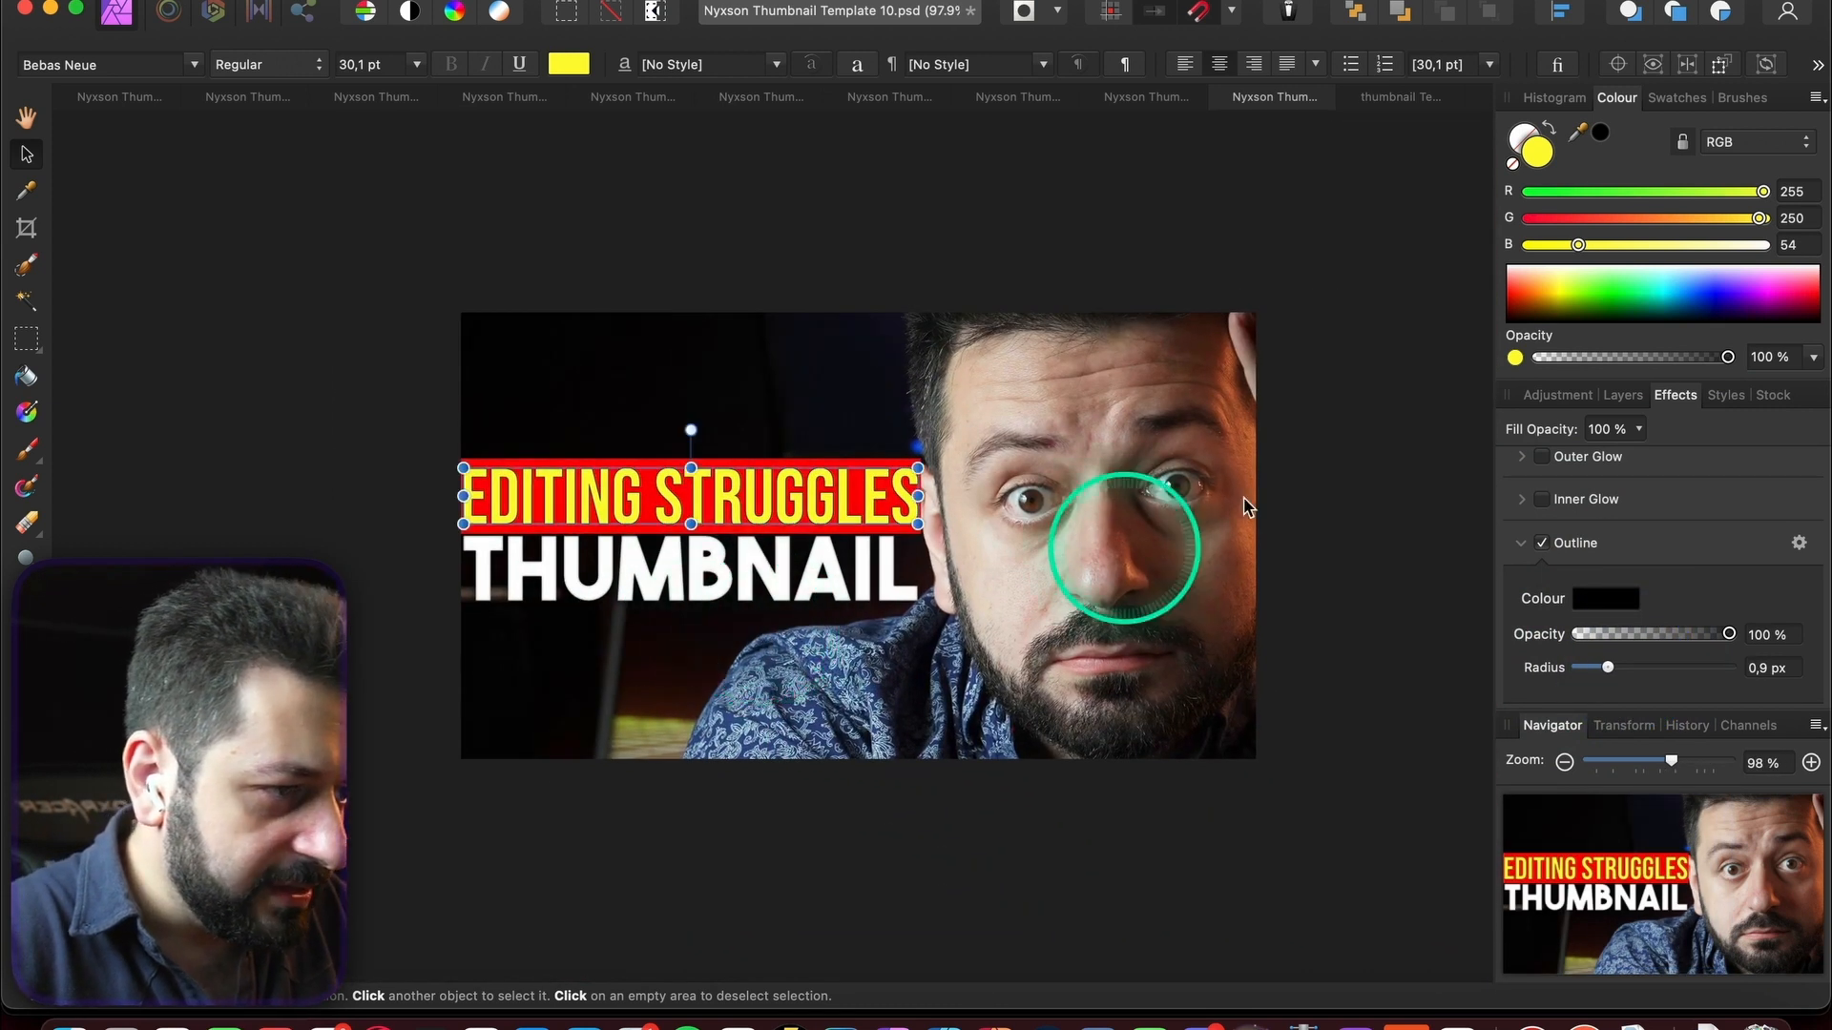
pyautogui.click(1623, 395)
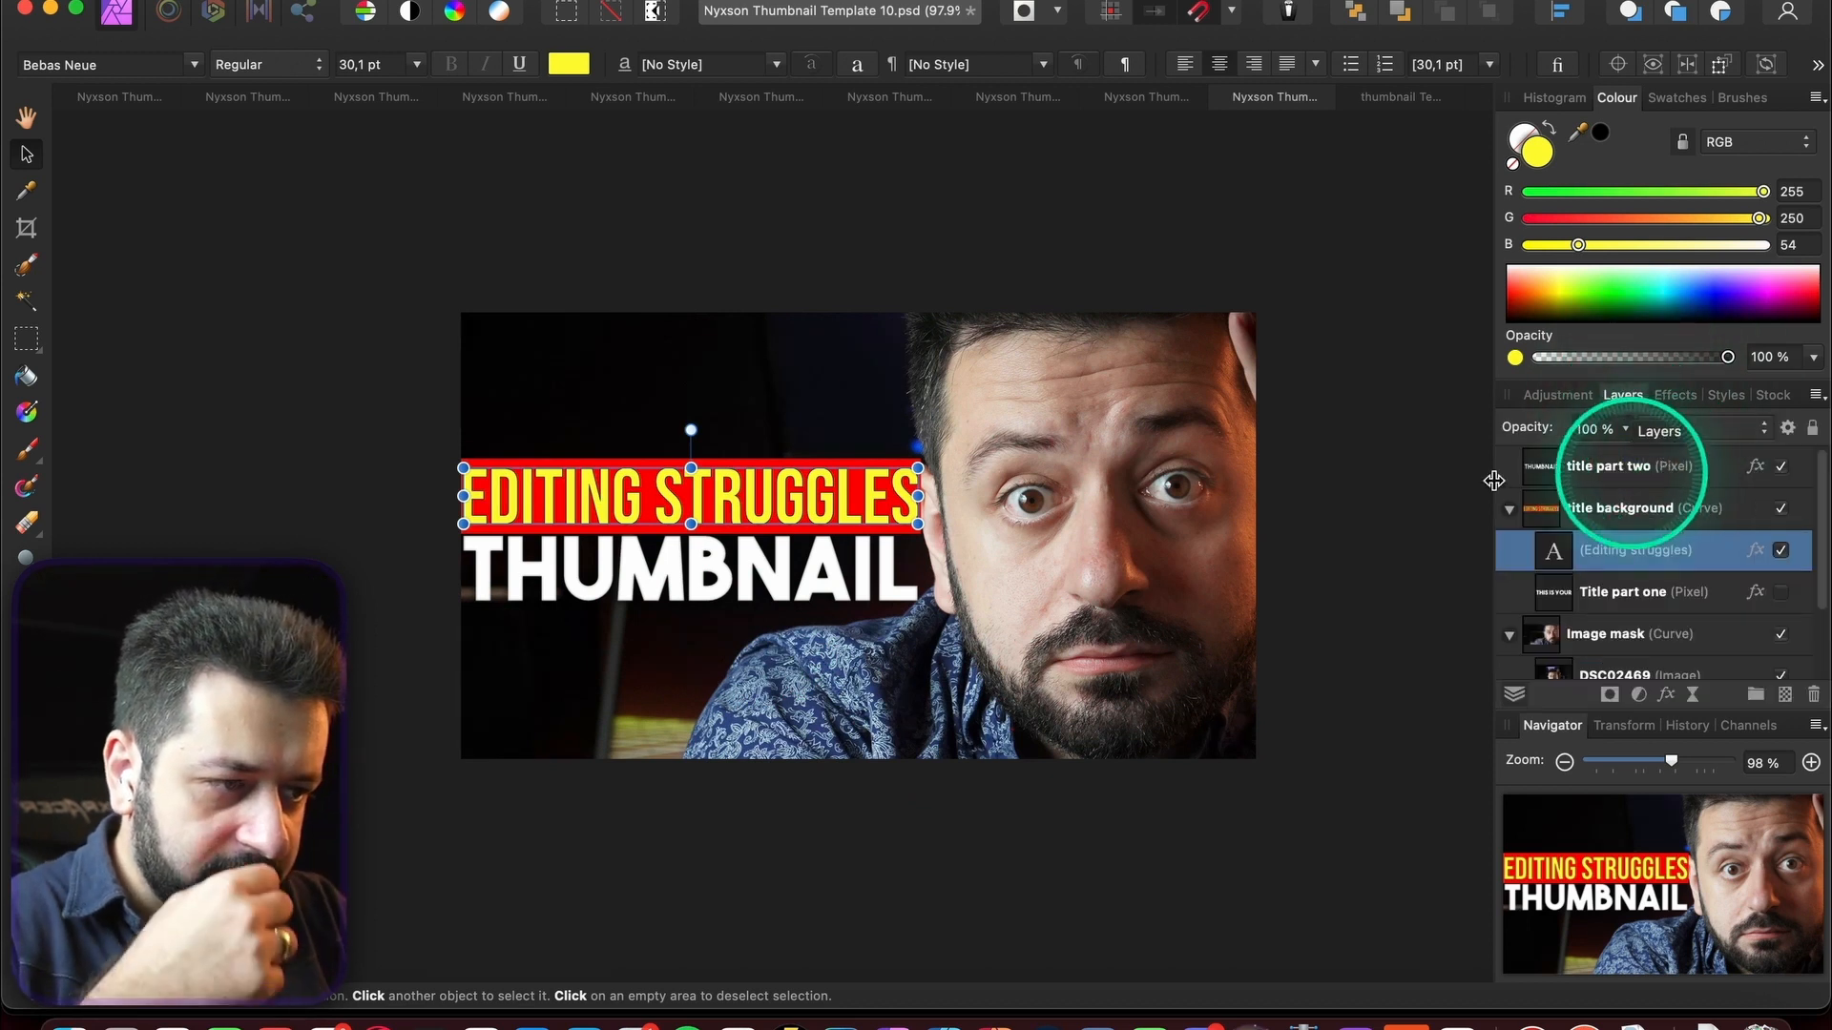
pyautogui.hscroll(2, 668, 381)
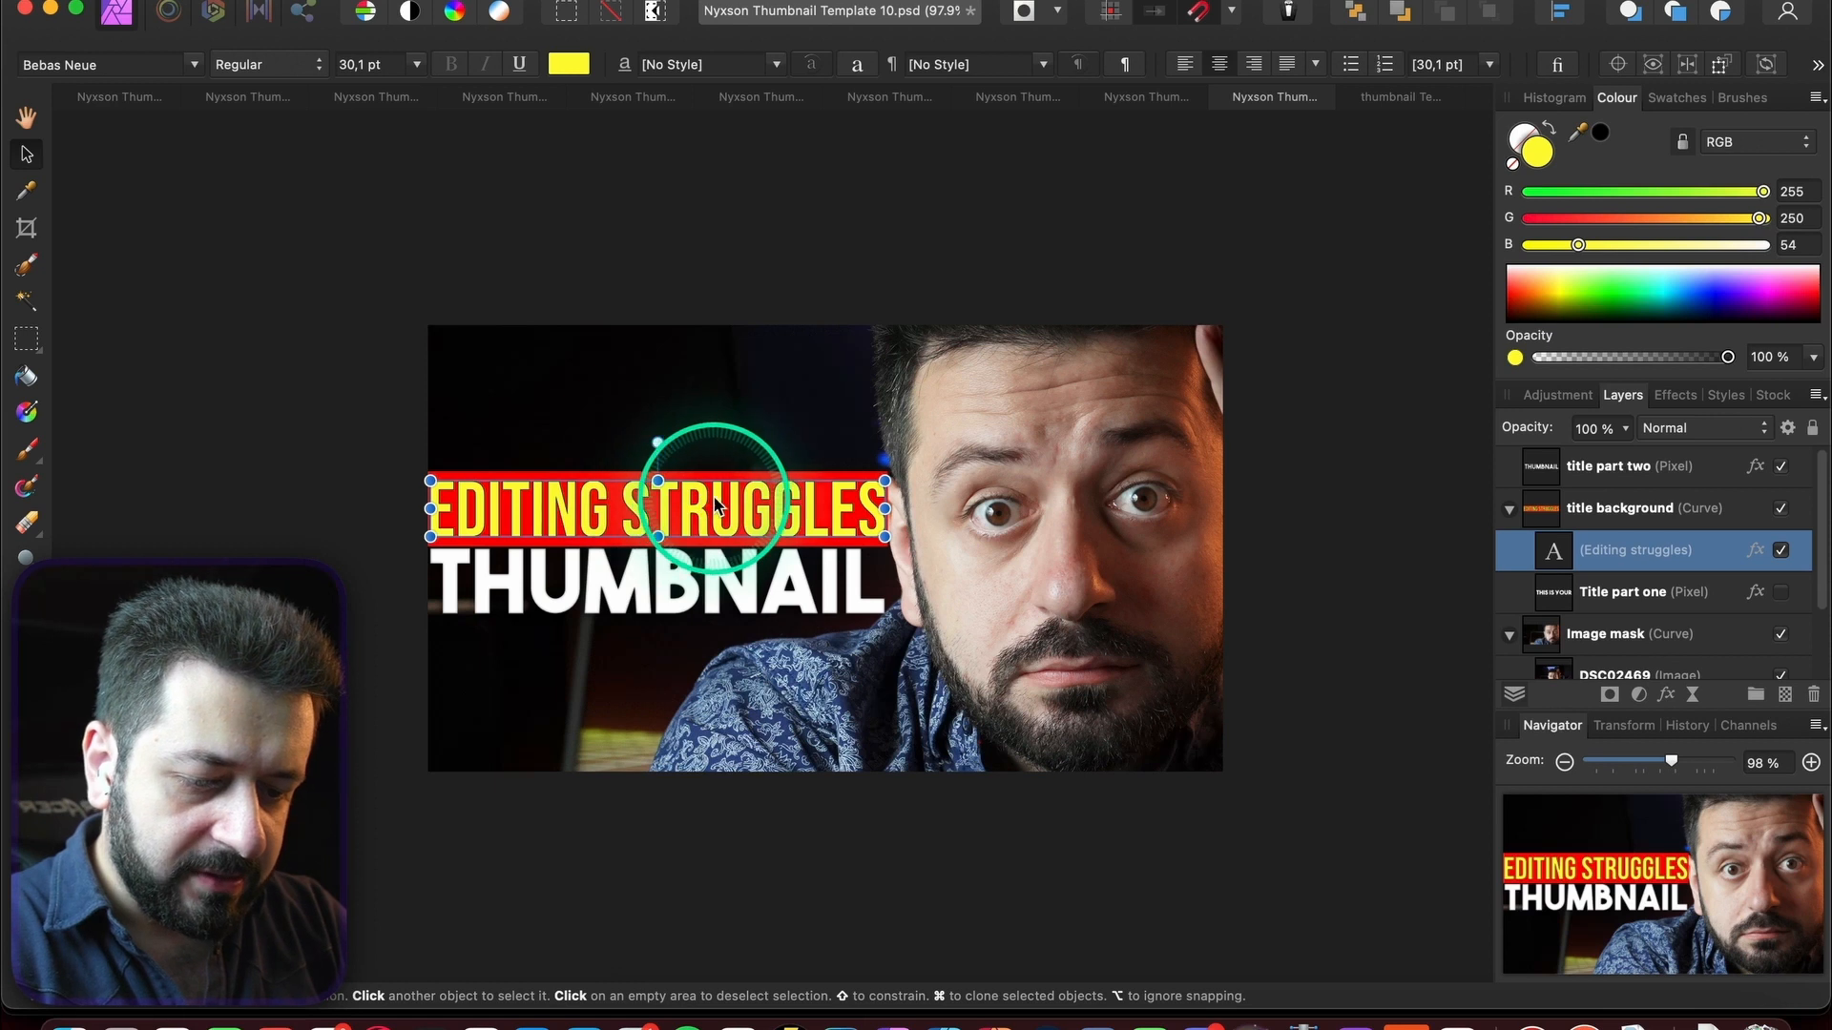
# - Duplicate the title below it, hide the THUMBNAIL line, and retype the copy as RESOLVED
pyautogui.click(722, 579)
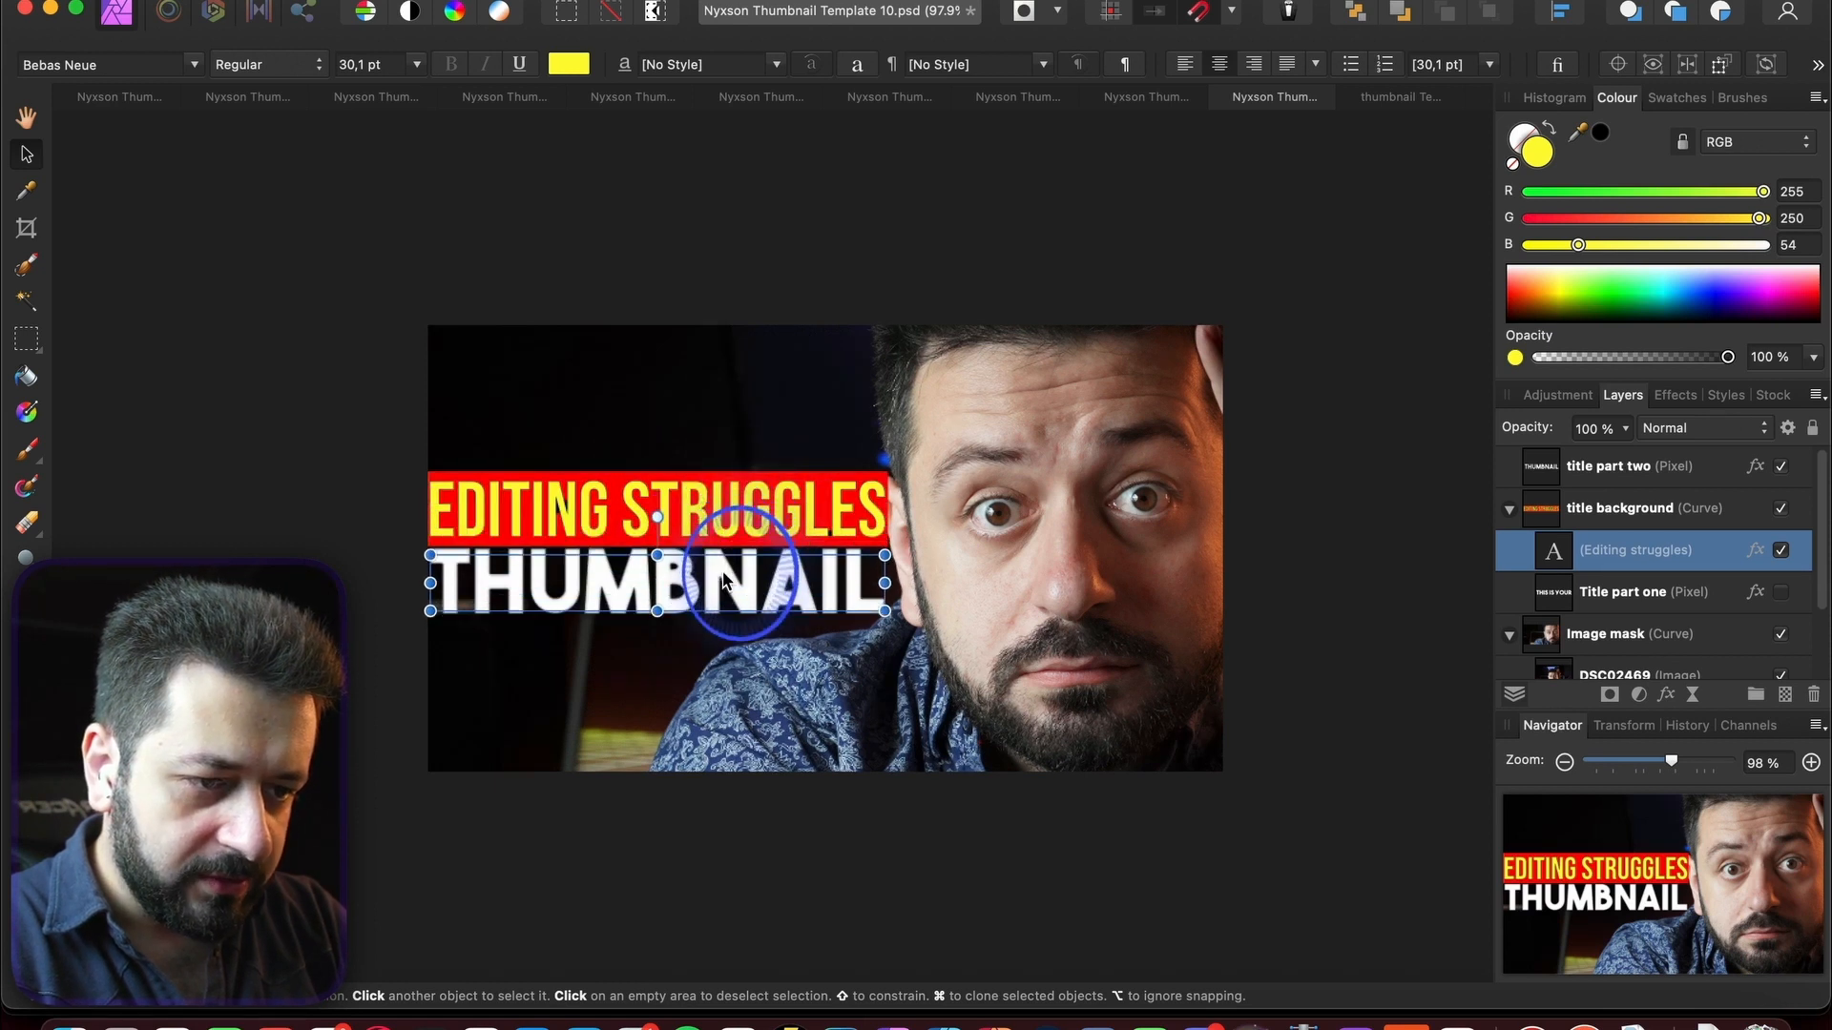
pyautogui.moveTo(1563, 552); pyautogui.dragTo(1547, 493)
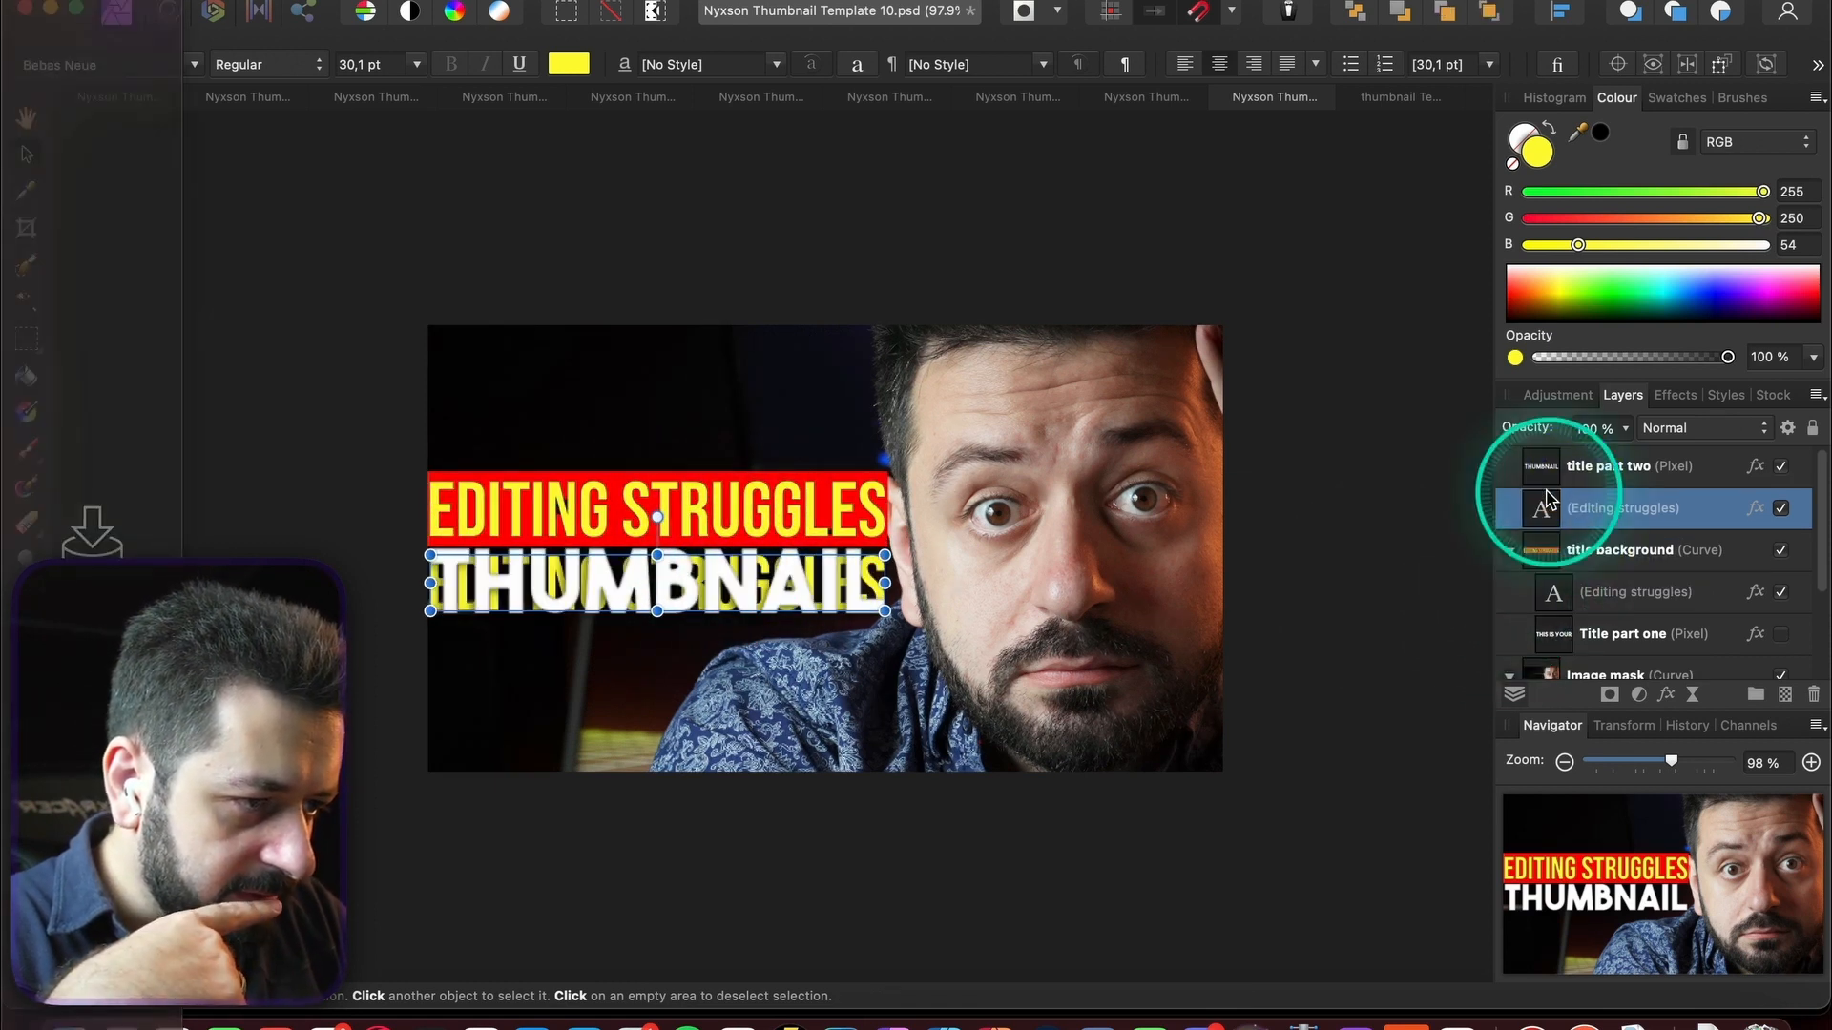
pyautogui.click(1781, 465)
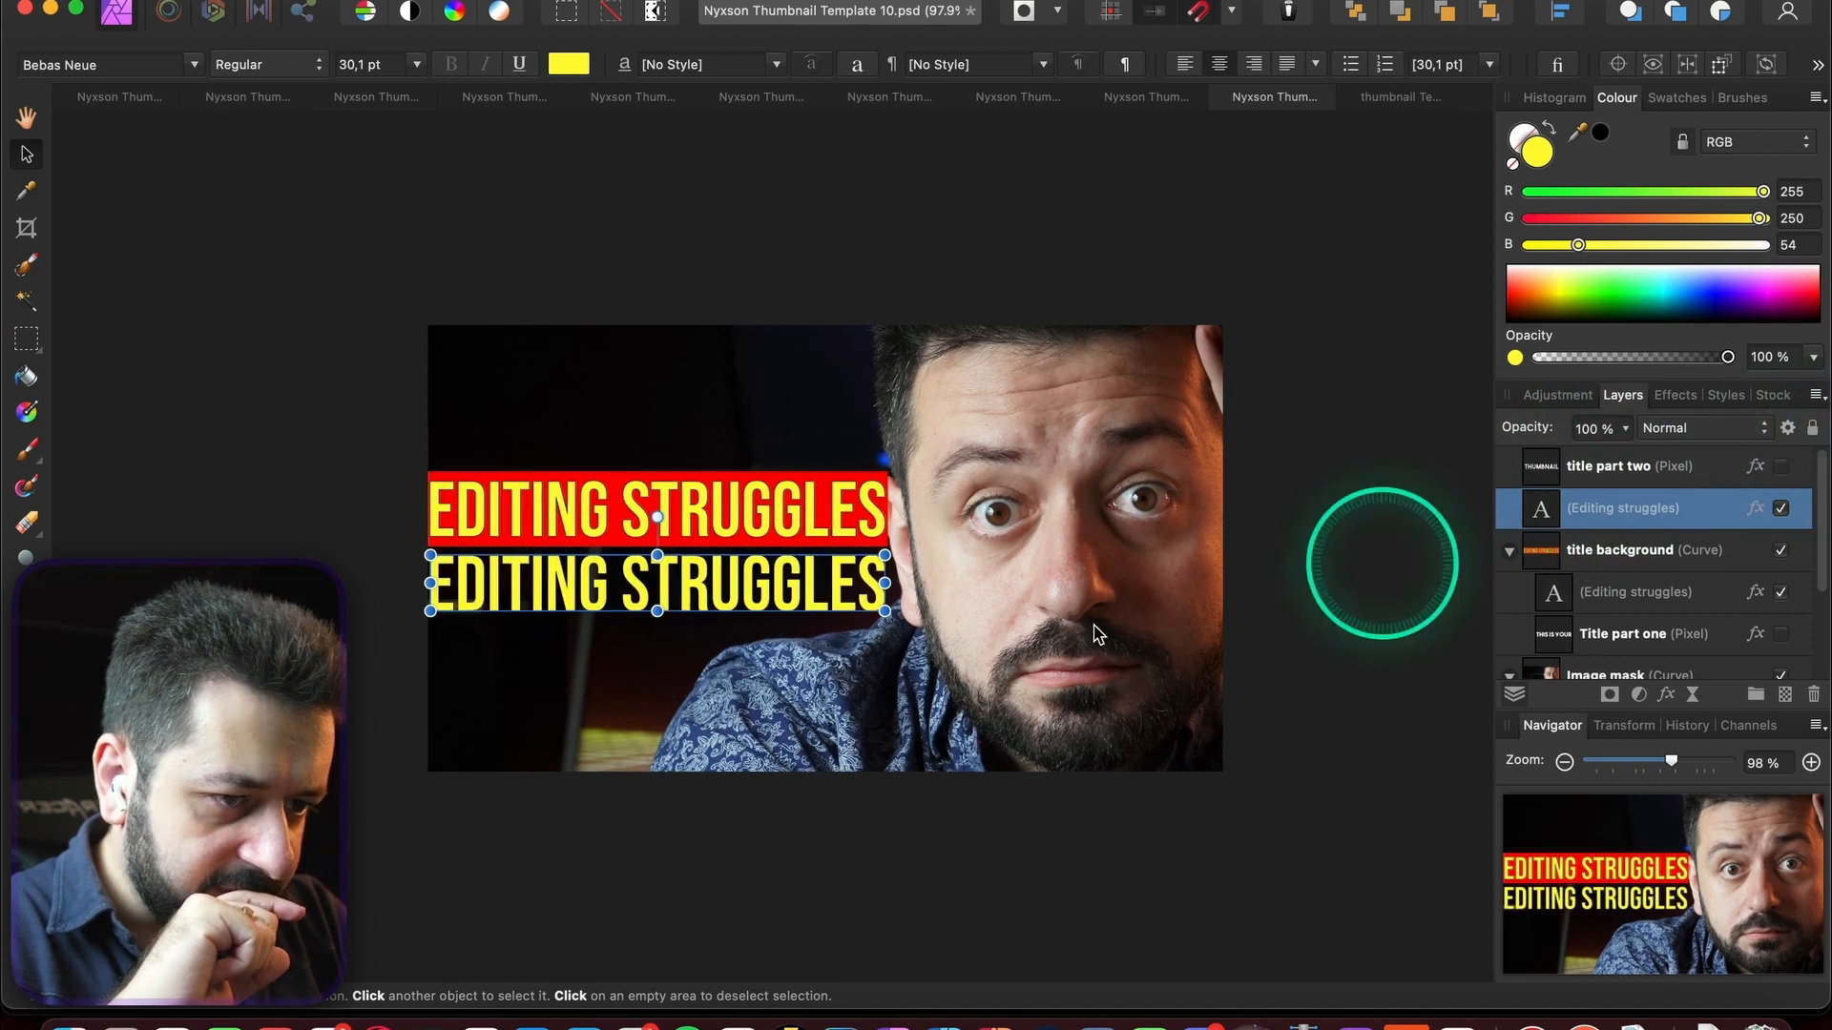
pyautogui.doubleClick(699, 577)
pyautogui.press('super+a')
pyautogui.write('reso')
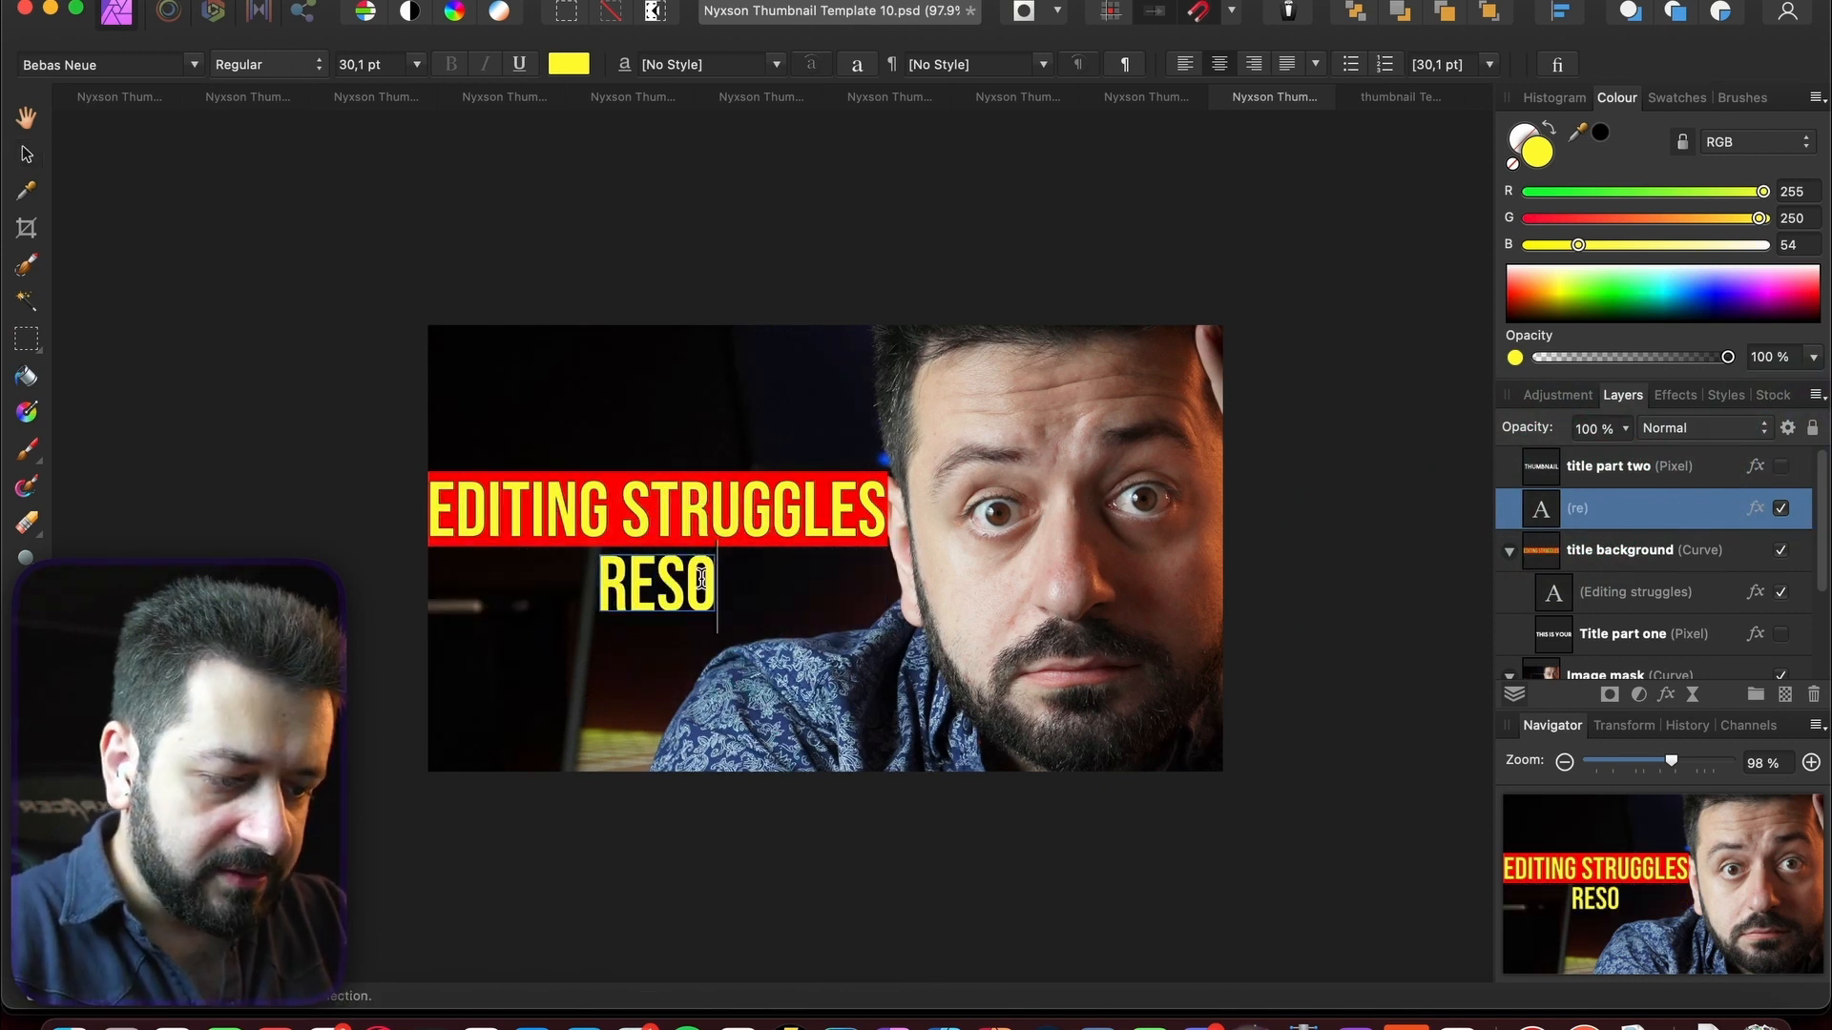
pyautogui.write('lved')
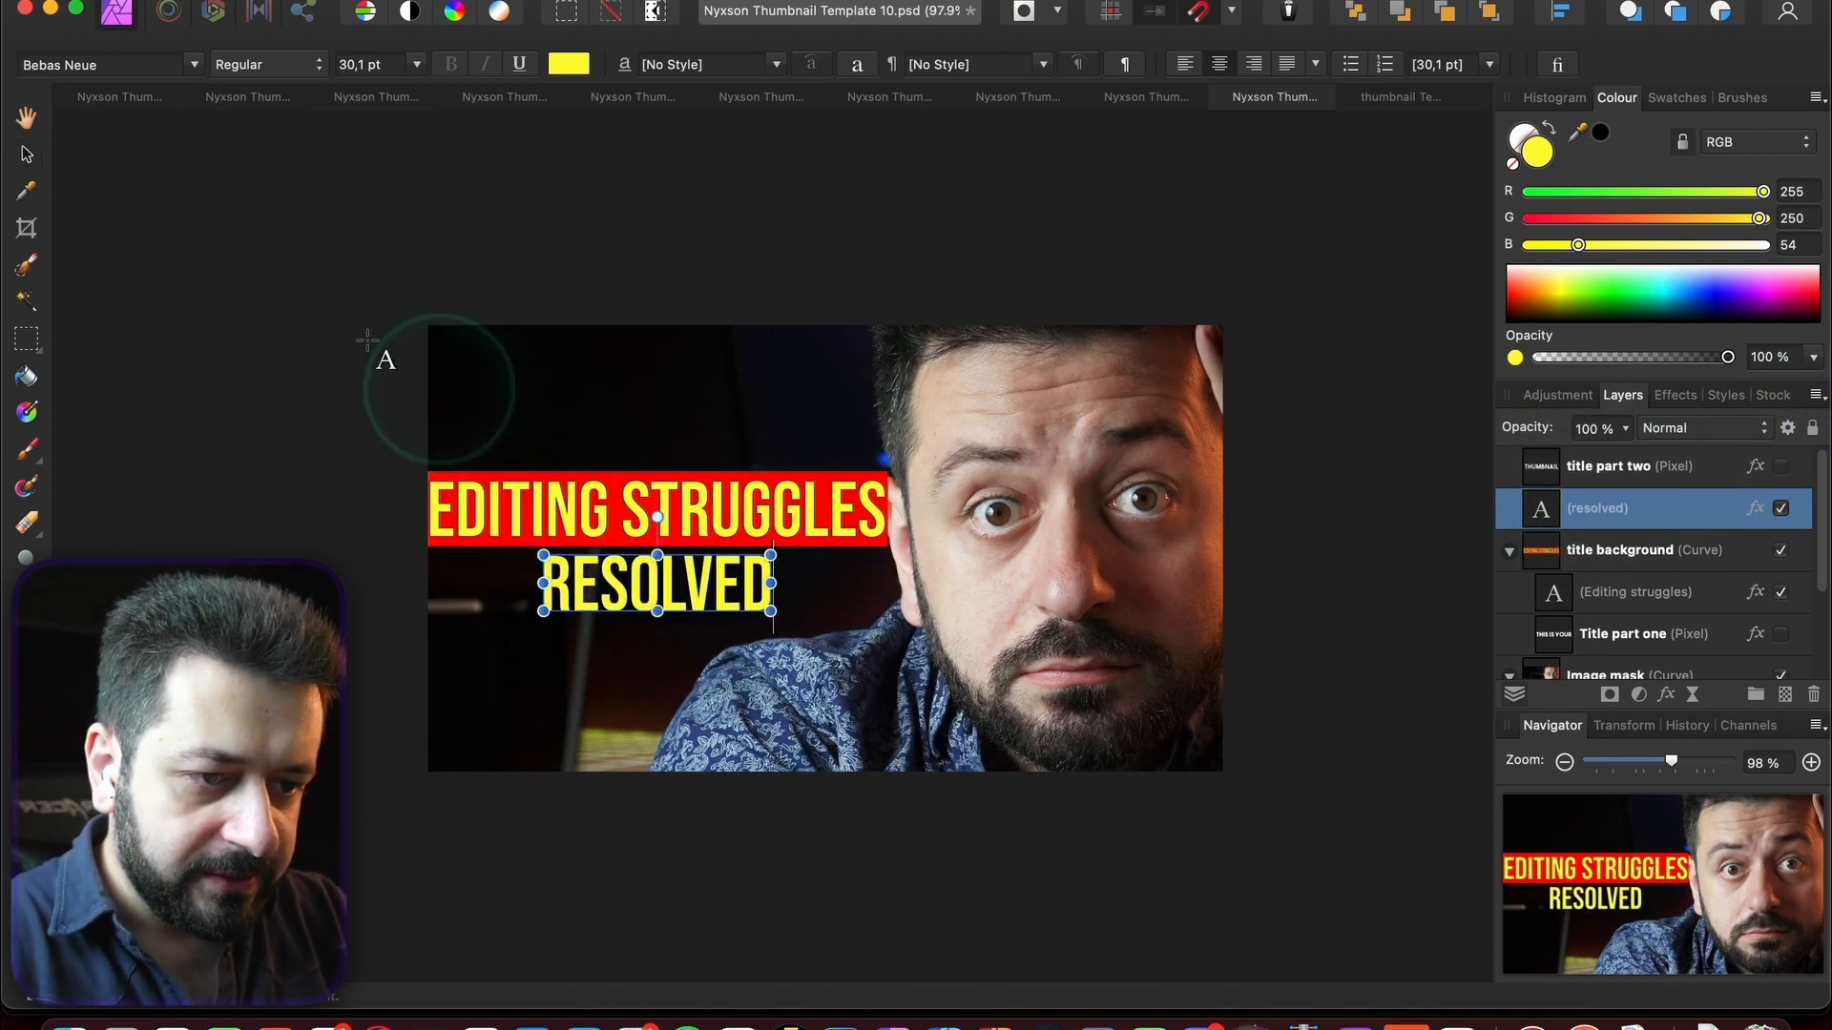
pyautogui.click(26, 160)
# - Style RESOLVED in The Bold Font at 38,9 pt, white, aligned with the bar
pyautogui.click(181, 63)
pyautogui.write('b')
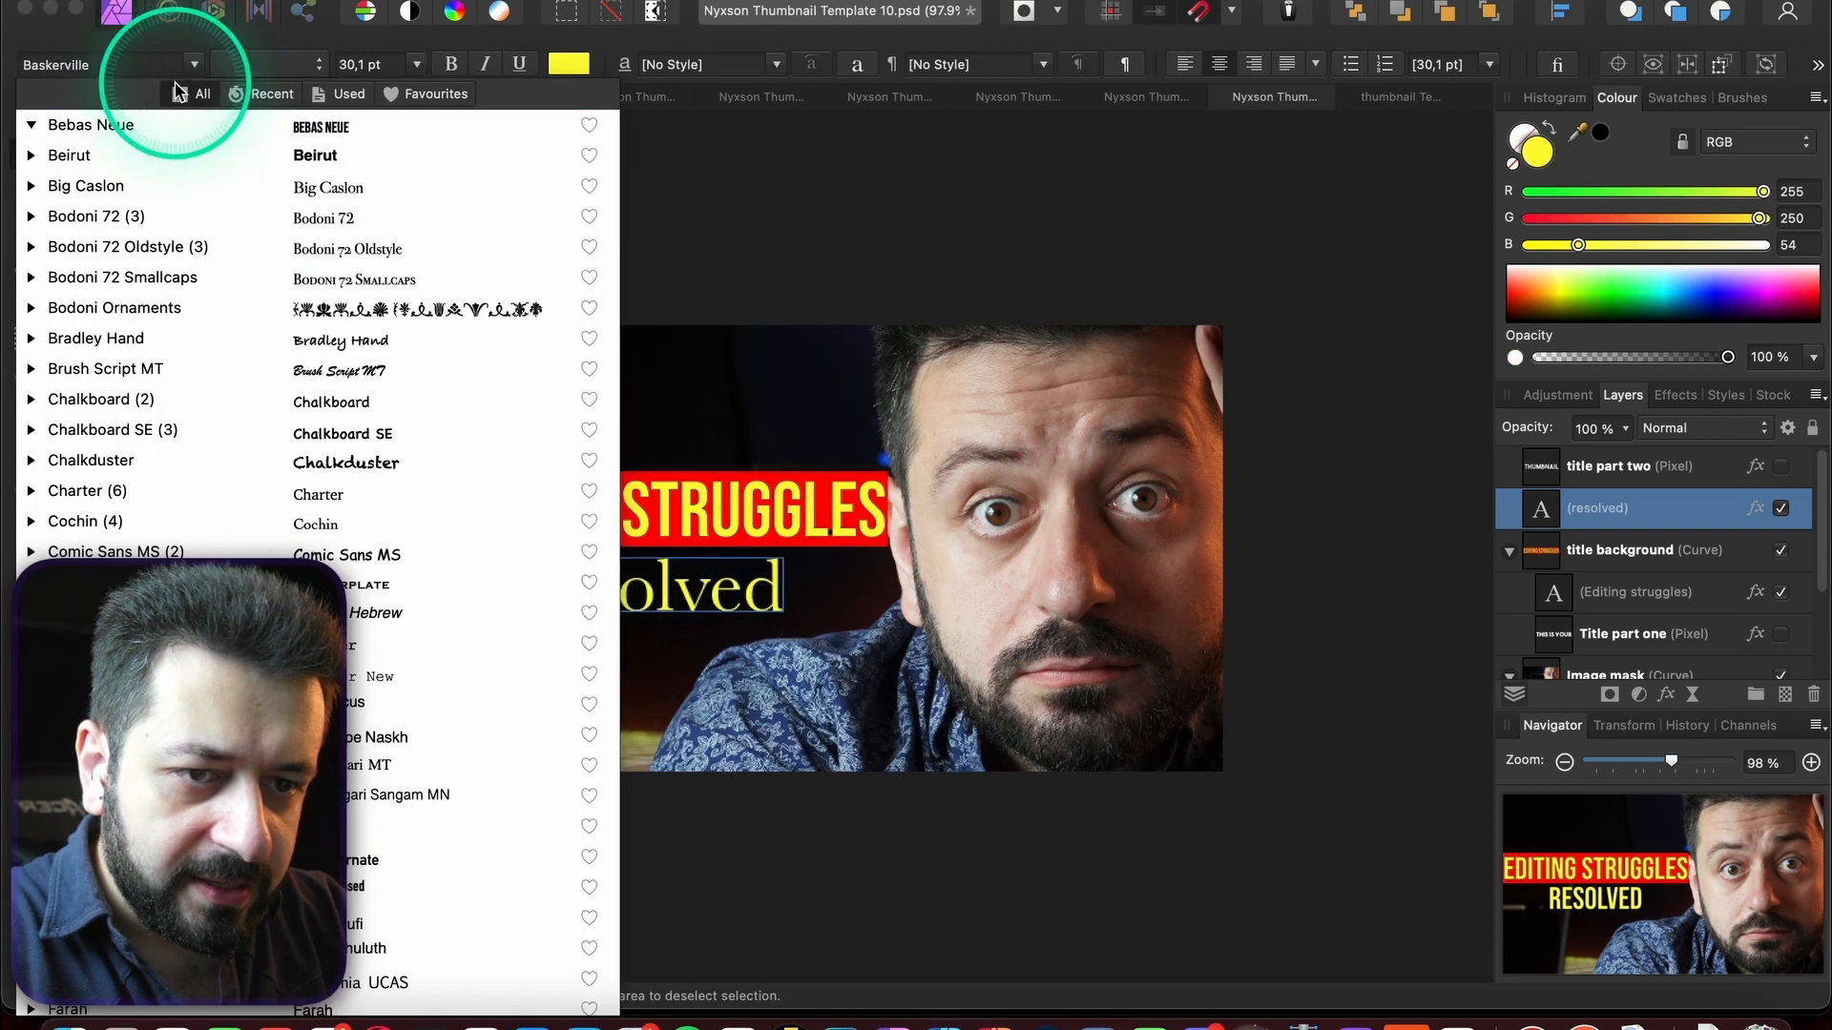
pyautogui.write('old Font')
pyautogui.click(124, 215)
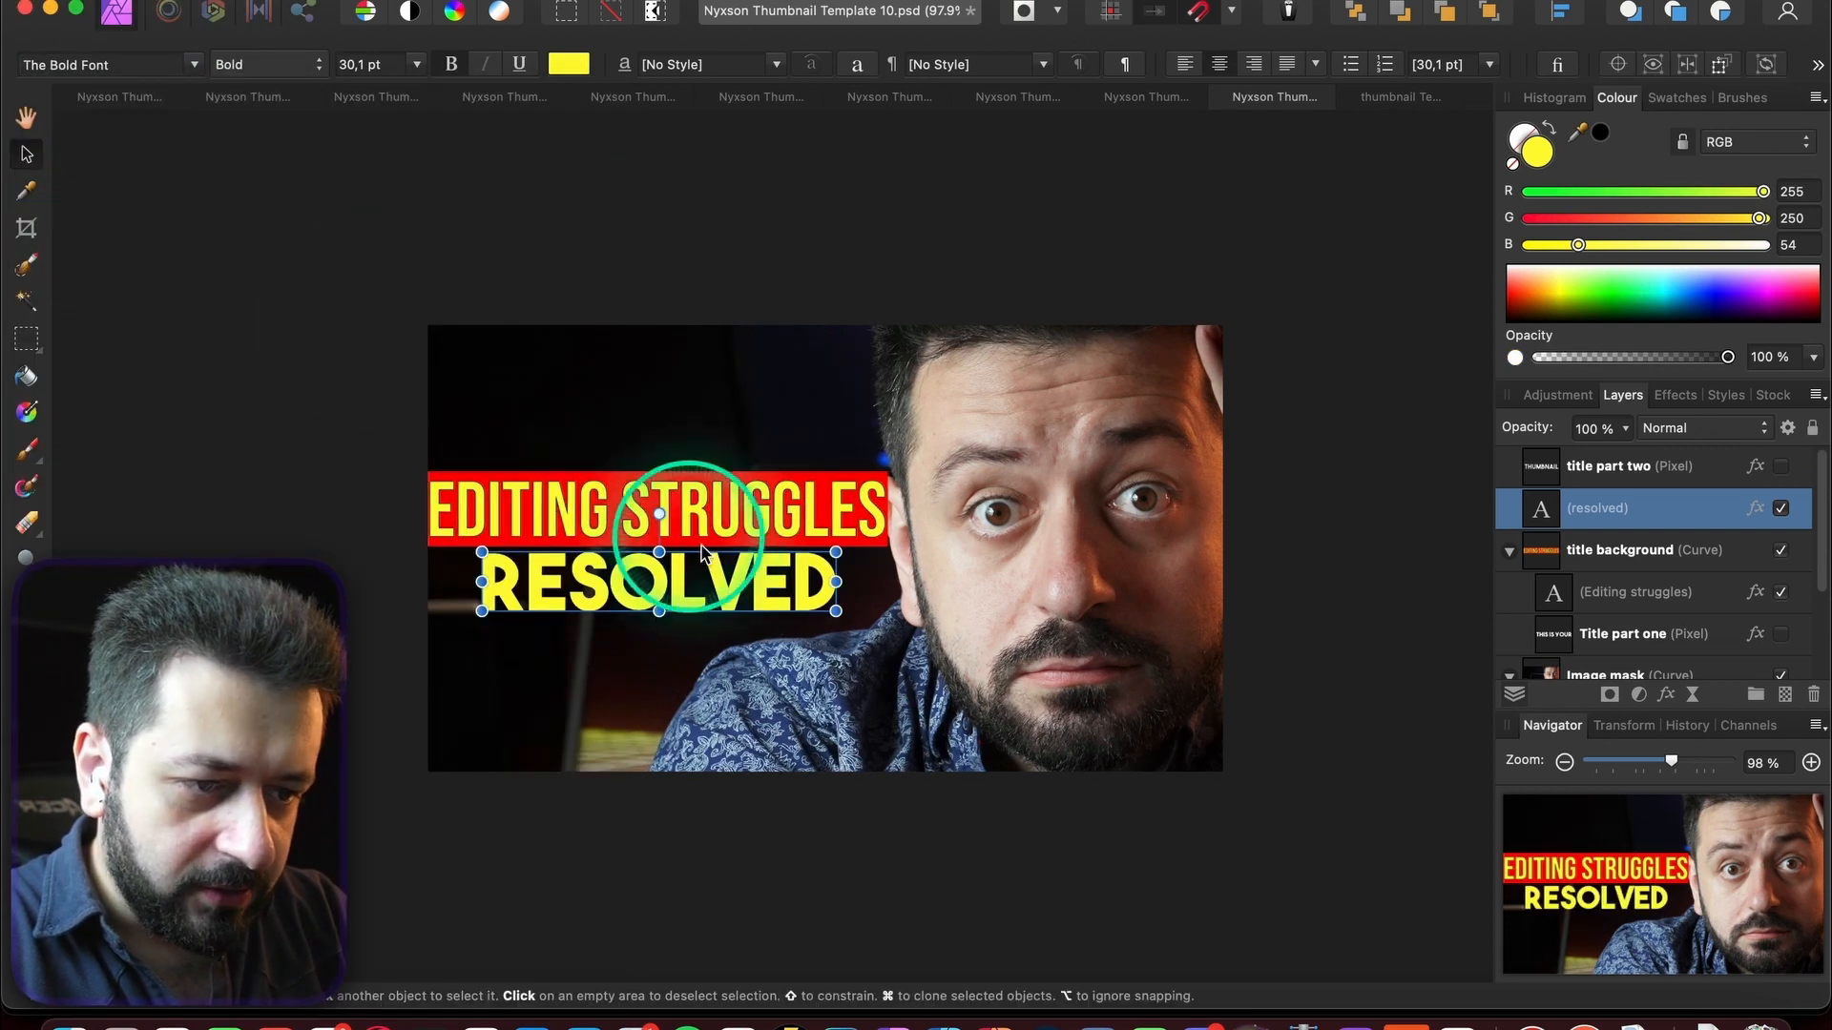
pyautogui.moveTo(720, 579); pyautogui.dragTo(668, 576)
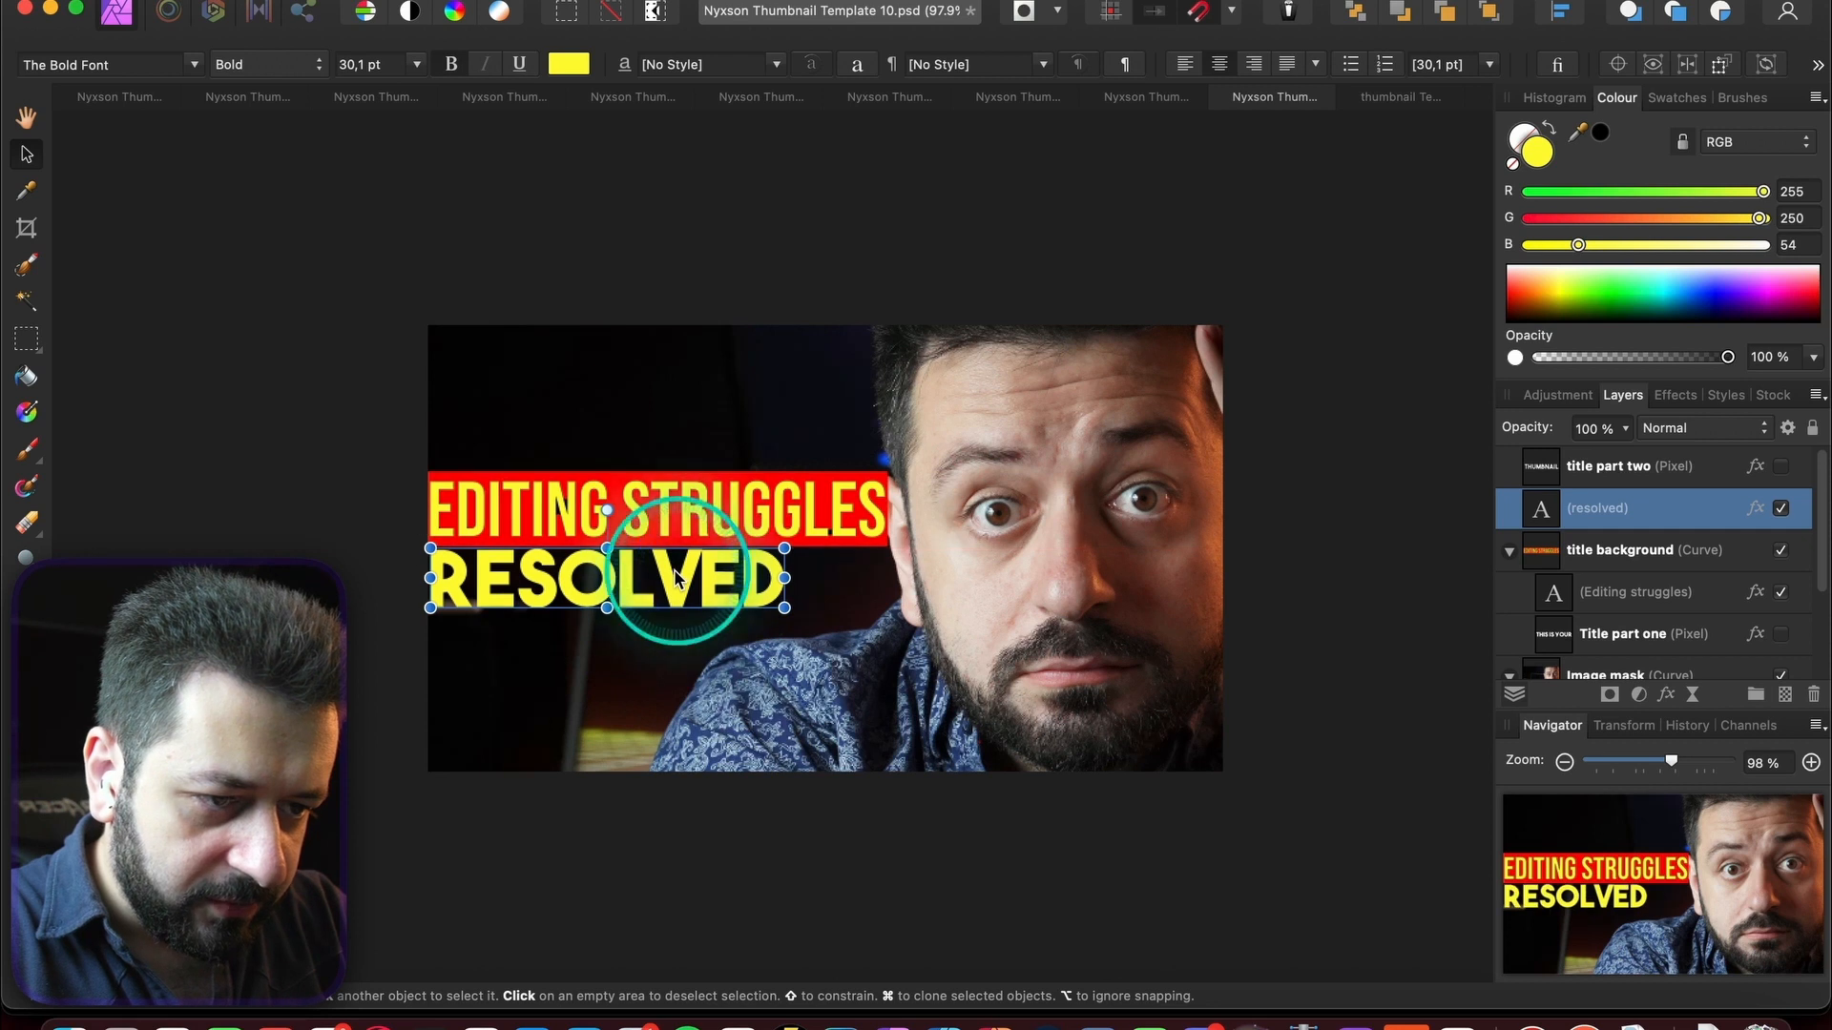
pyautogui.moveTo(788, 608); pyautogui.dragTo(888, 625)
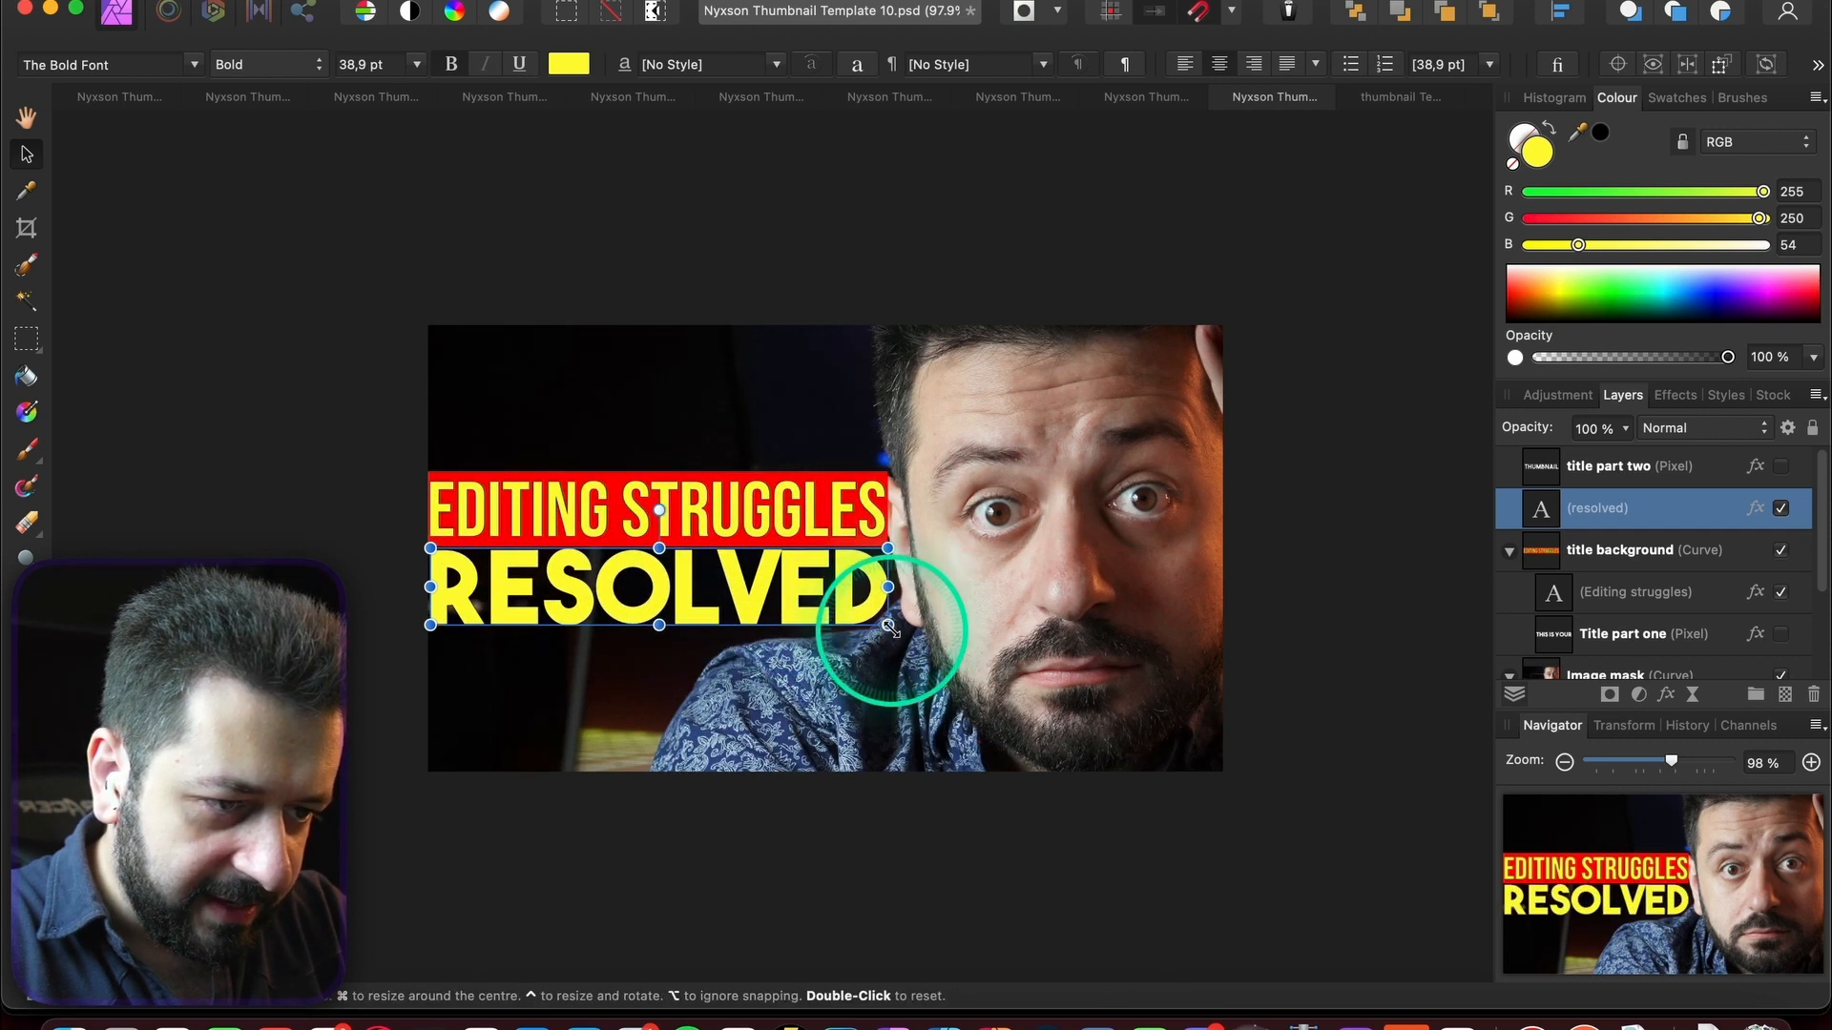
pyautogui.moveTo(1540, 290); pyautogui.dragTo(1395, 155)
pyautogui.click(1387, 286)
# - Copy Template 3's Vibrance Adjustment layer and paste it into Template 10's layers
pyautogui.click(372, 100)
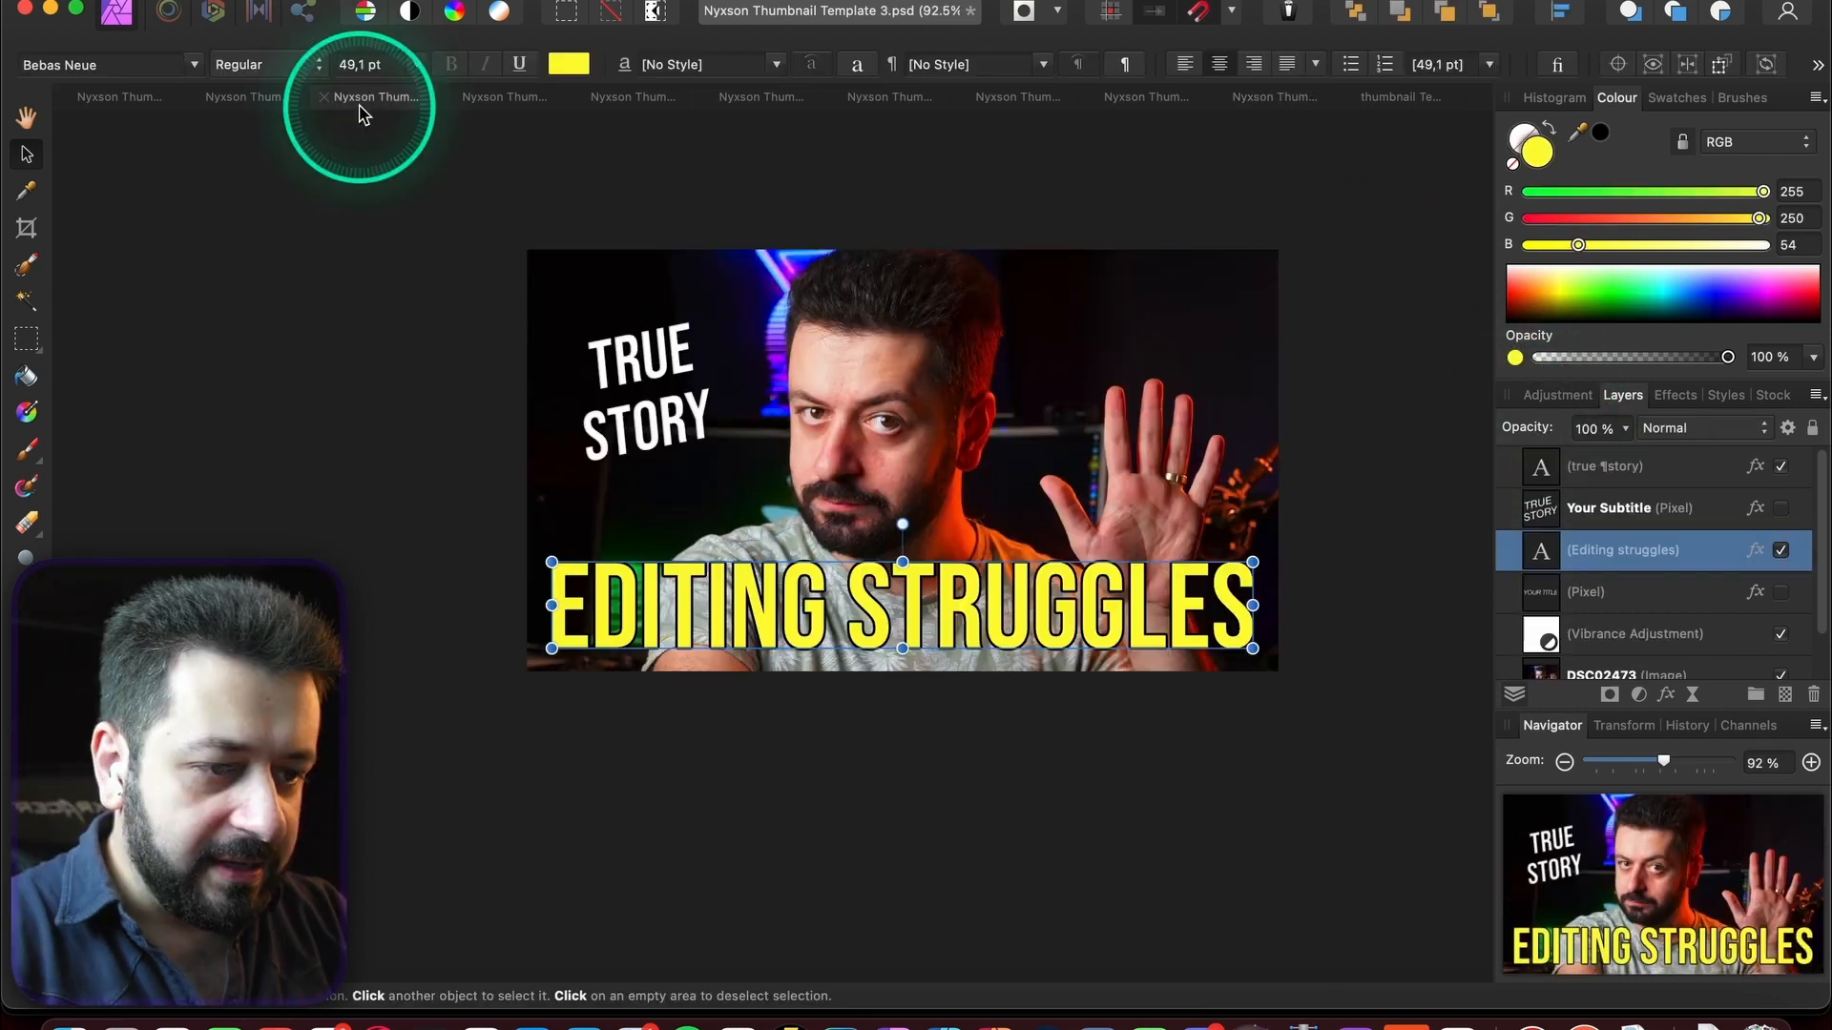
pyautogui.scroll(-1, 1627, 542)
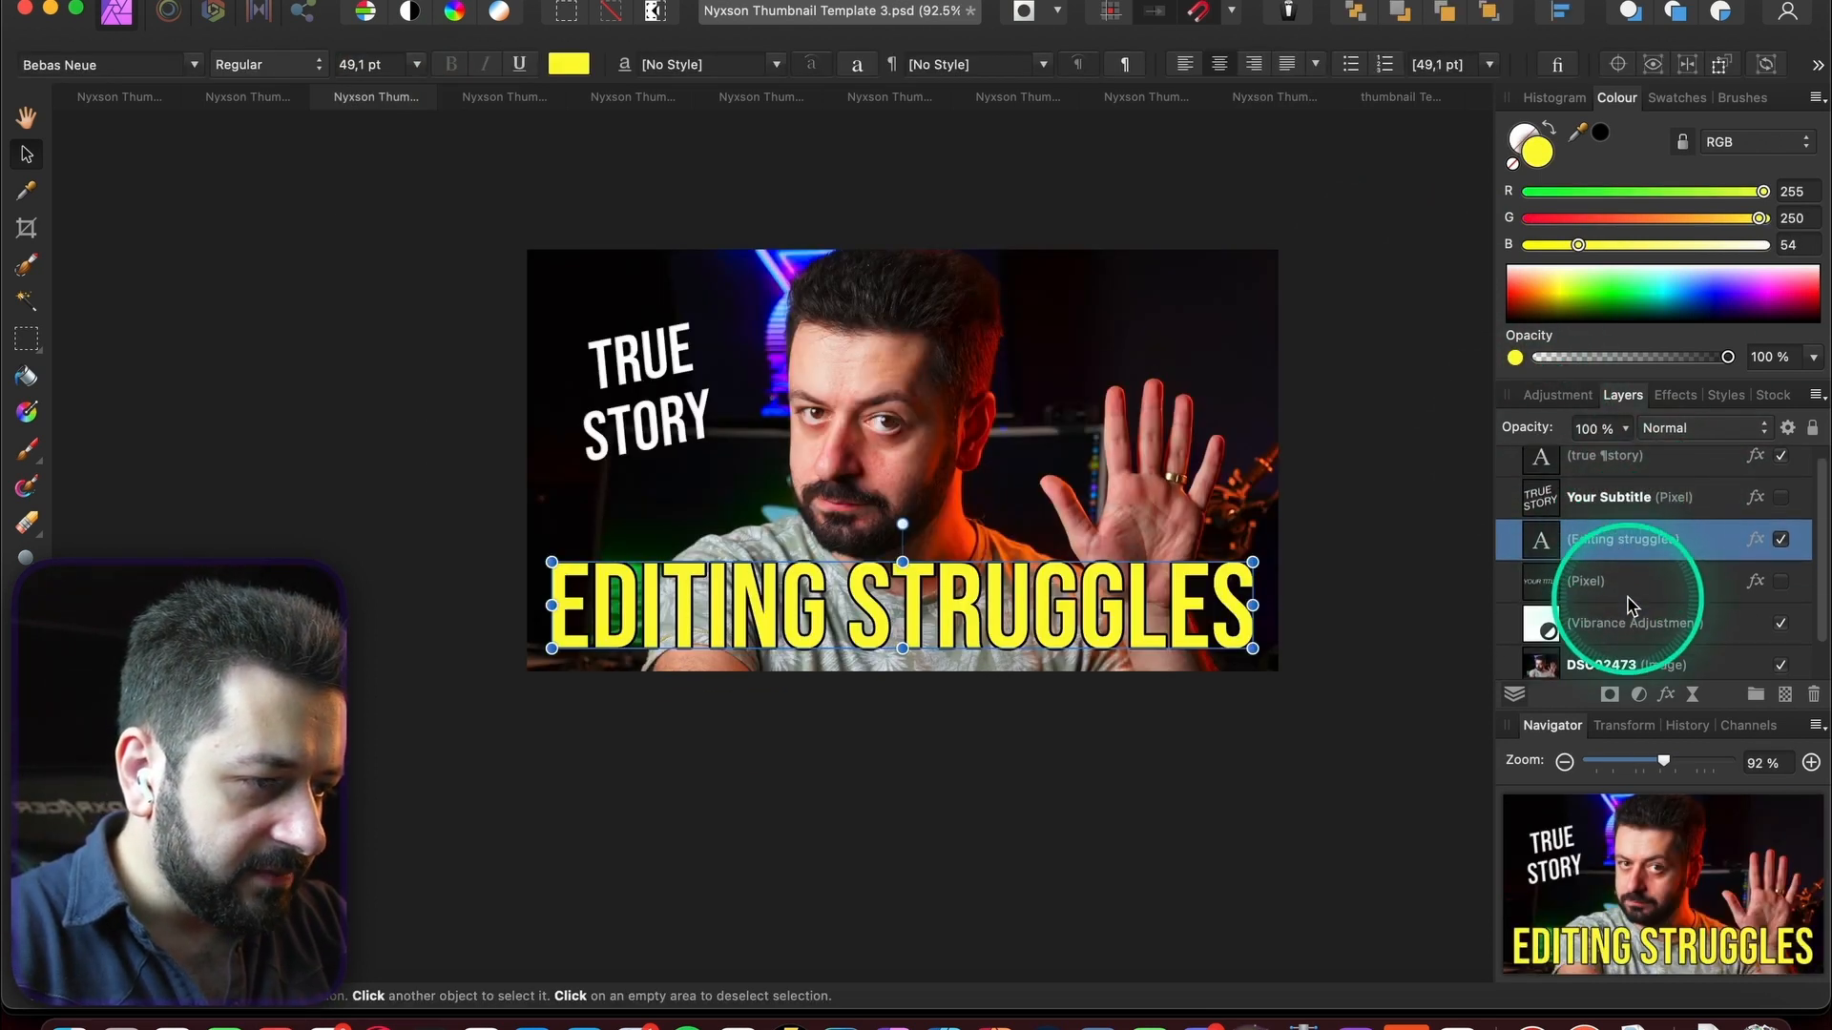
pyautogui.click(1633, 620)
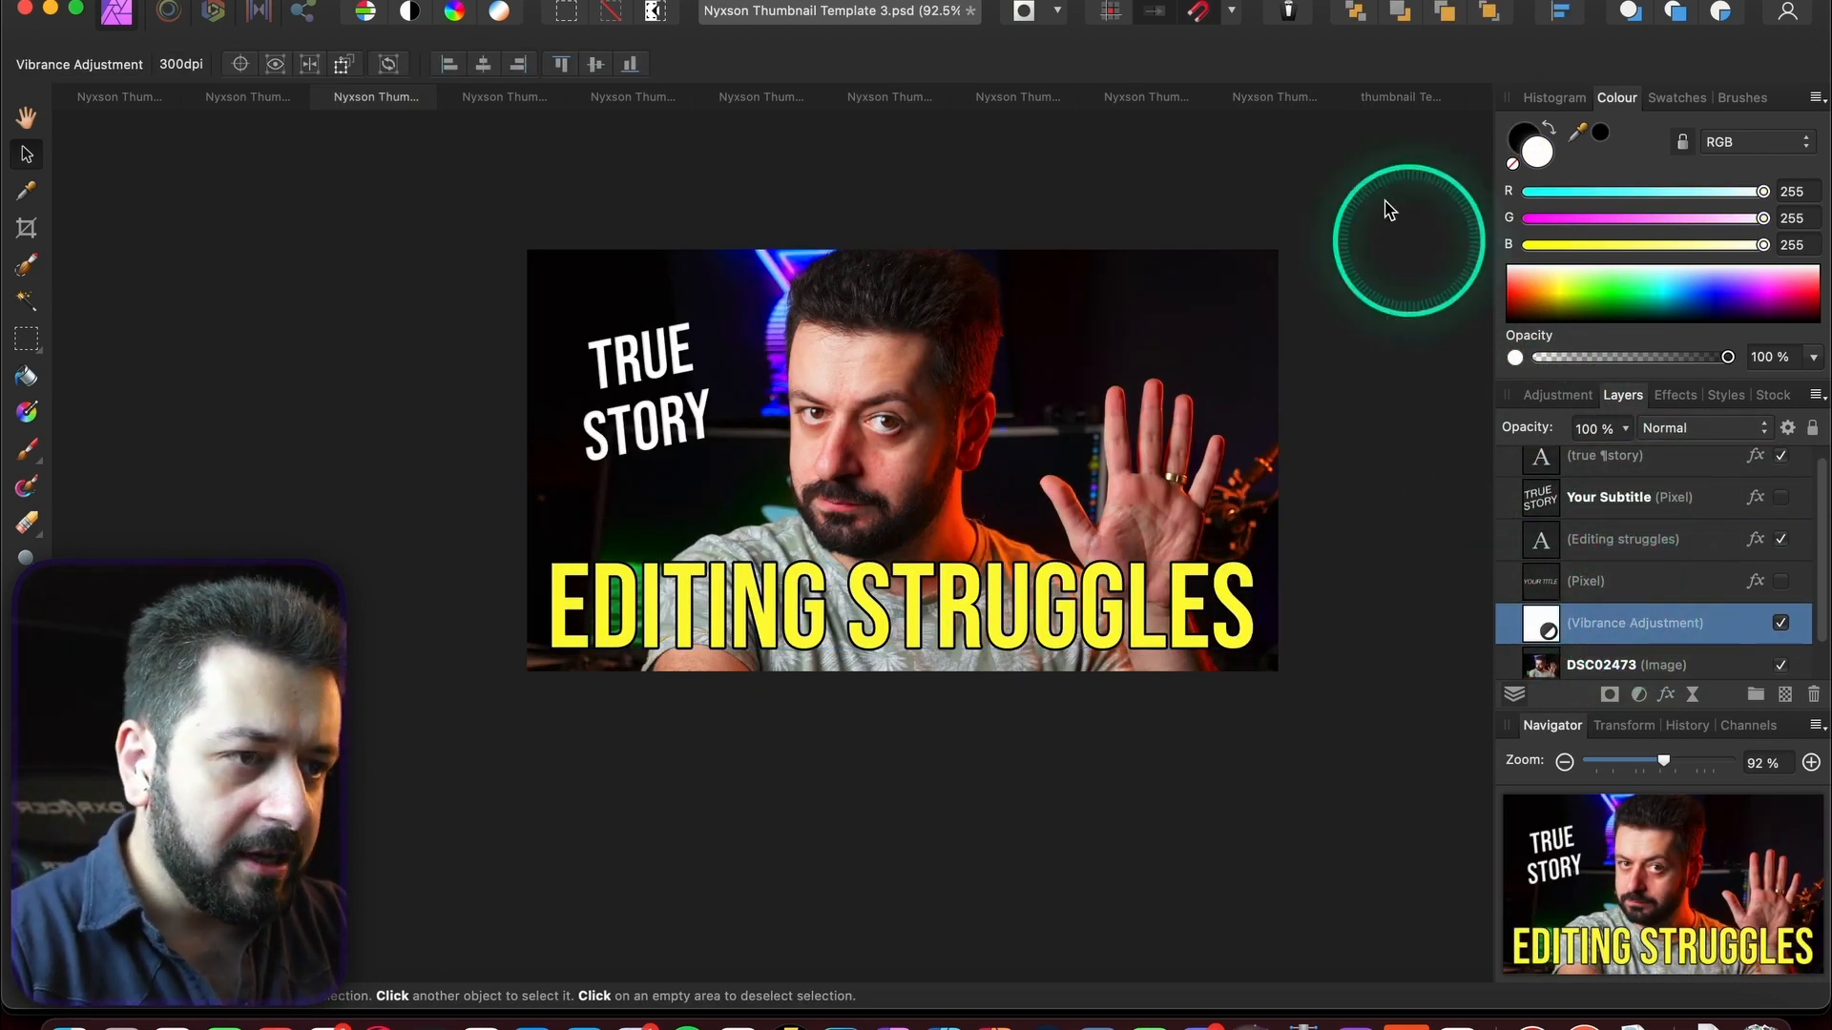
pyautogui.click(1273, 96)
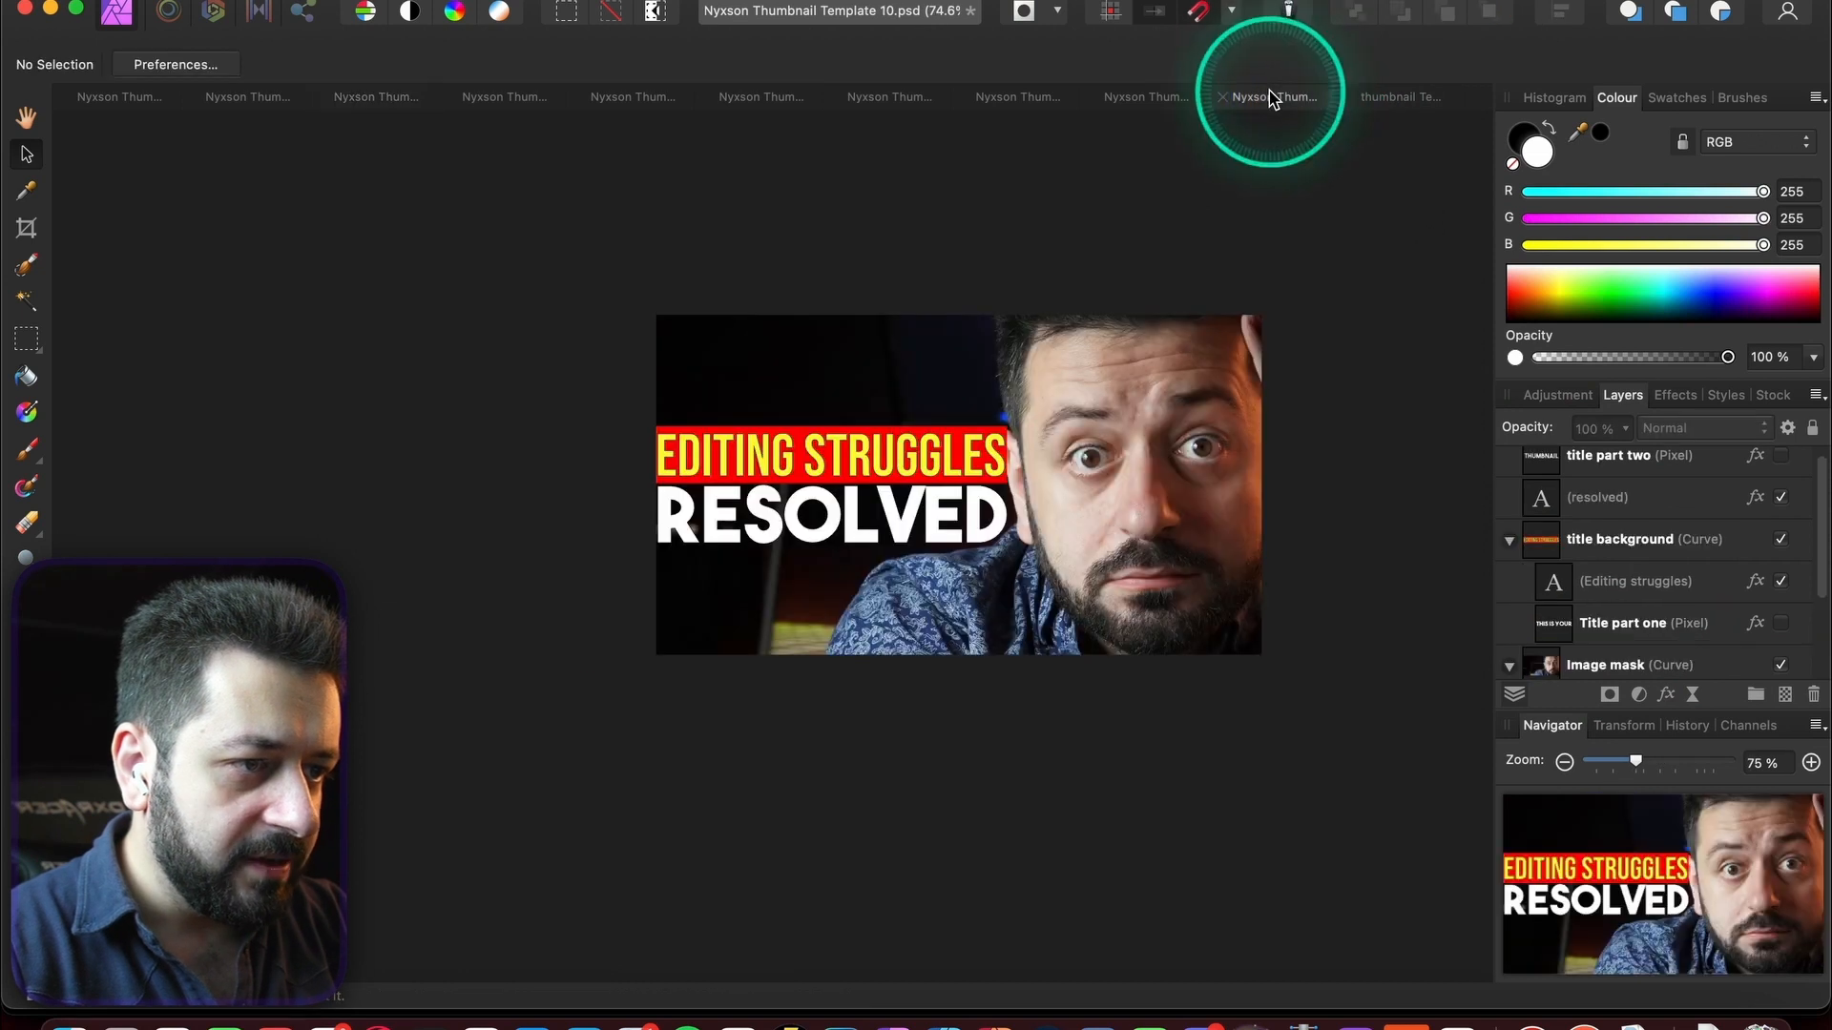
pyautogui.click(1611, 658)
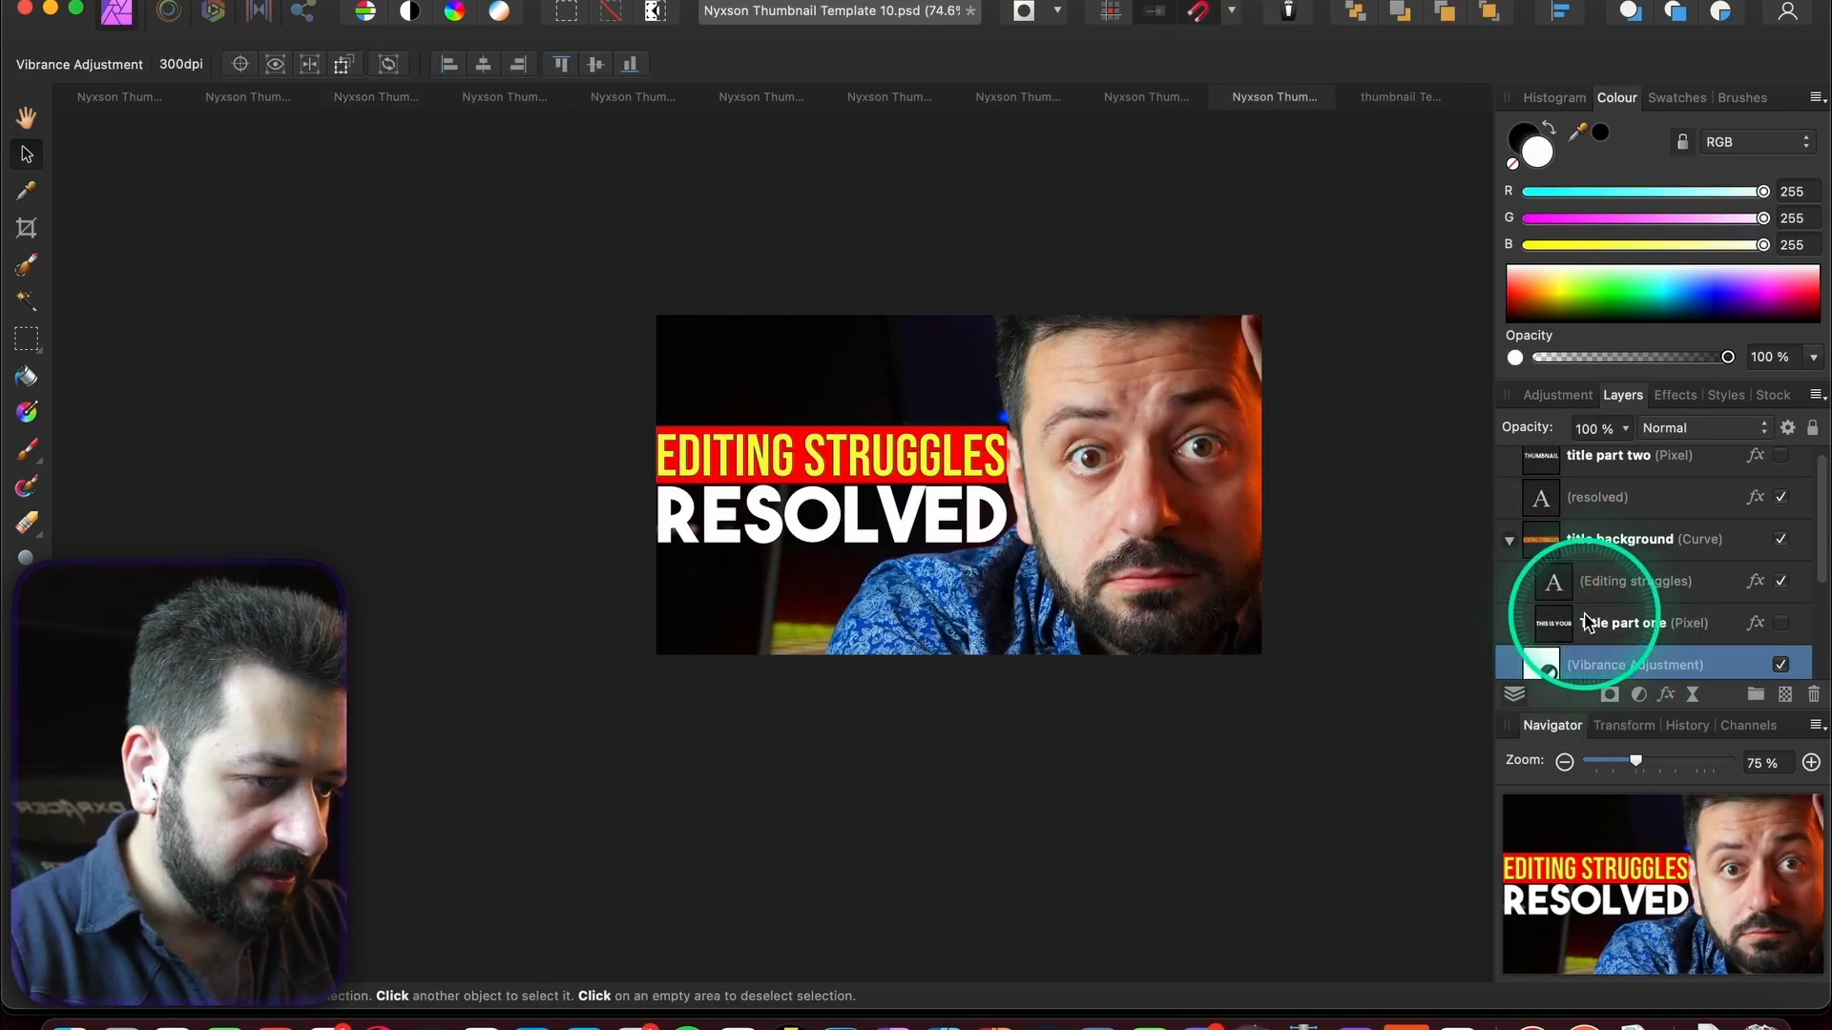
pyautogui.scroll(-1, 1574, 634)
pyautogui.hscroll(3, 1243, 692)
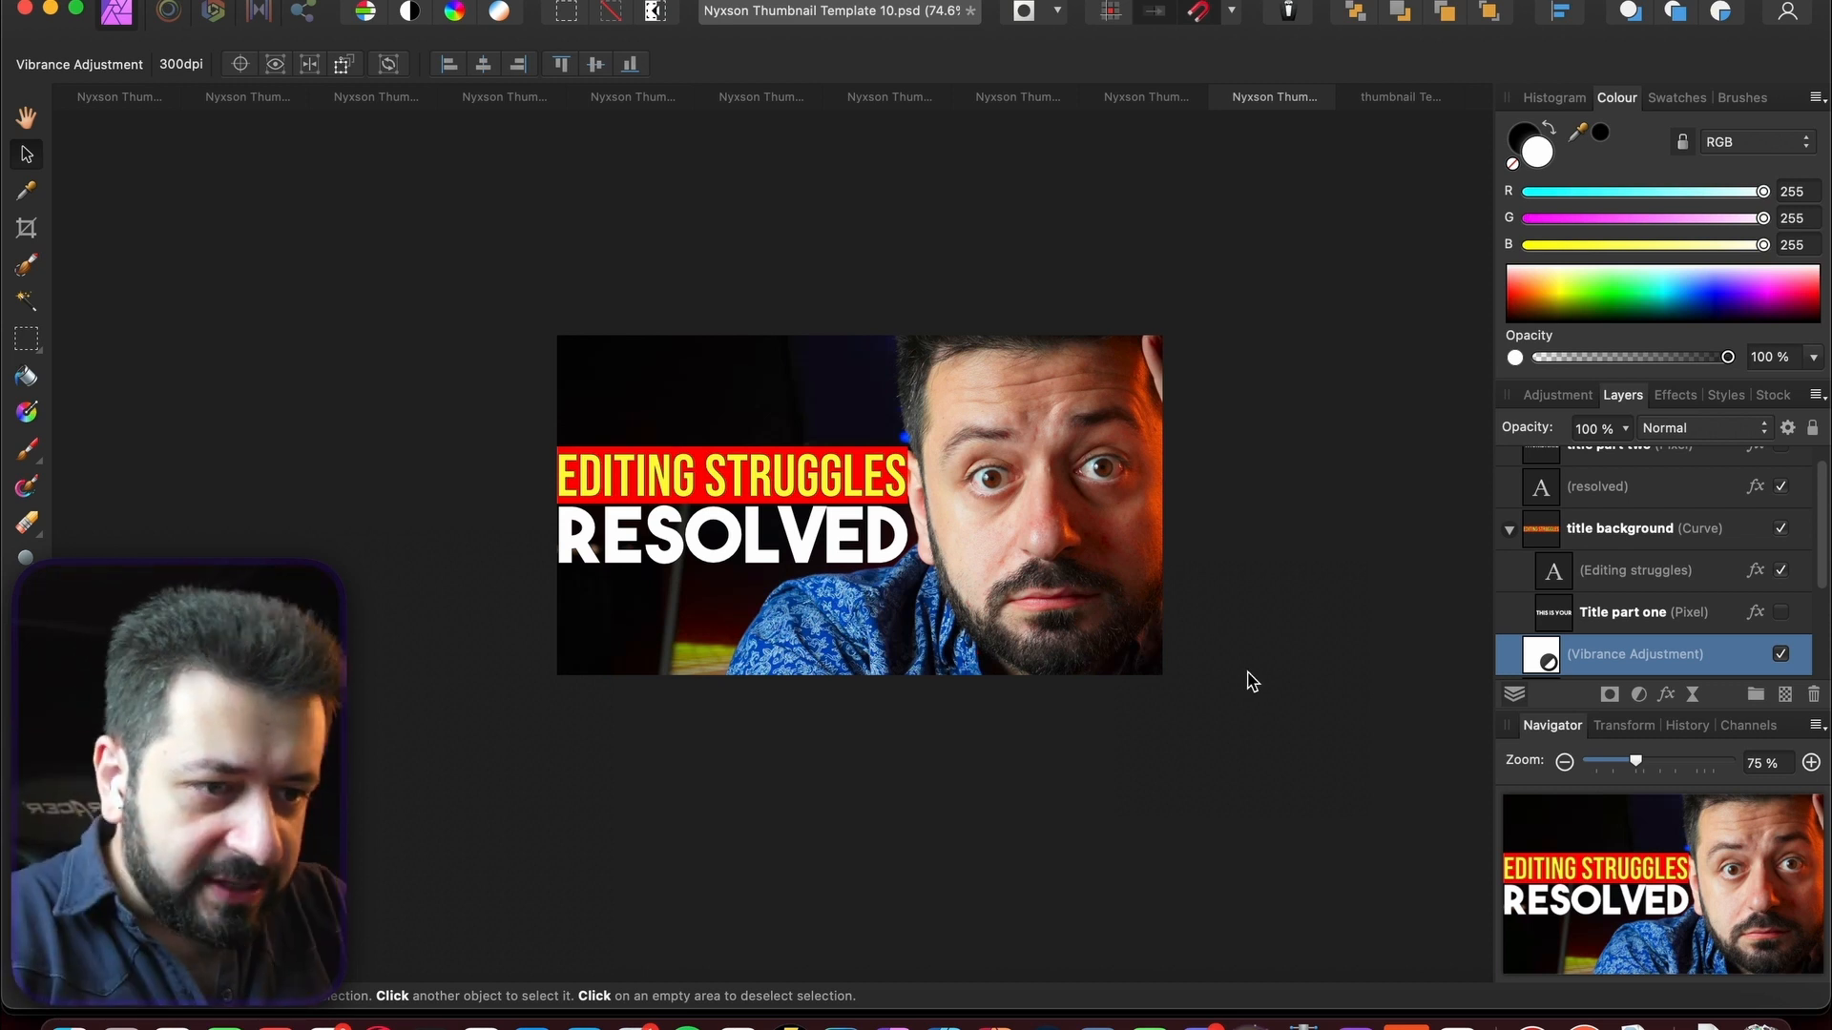
pyautogui.click(1664, 530)
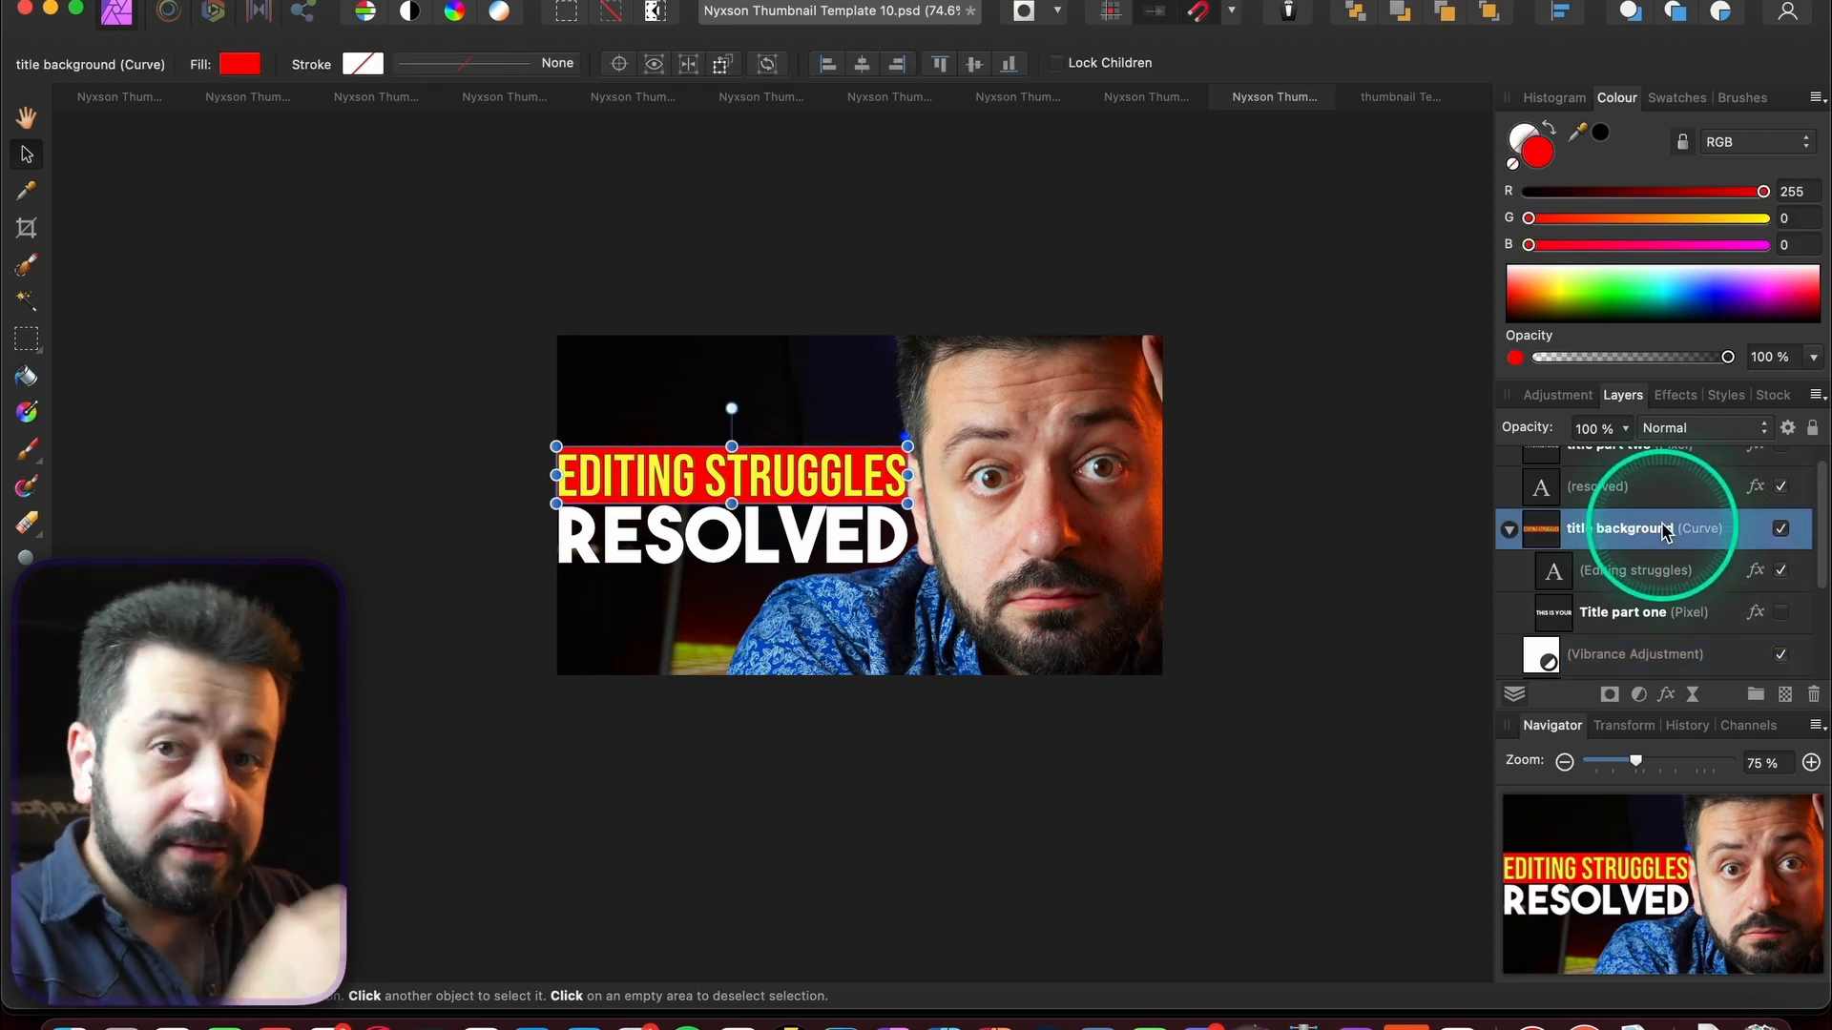
pyautogui.click(1630, 562)
pyautogui.click(1631, 546)
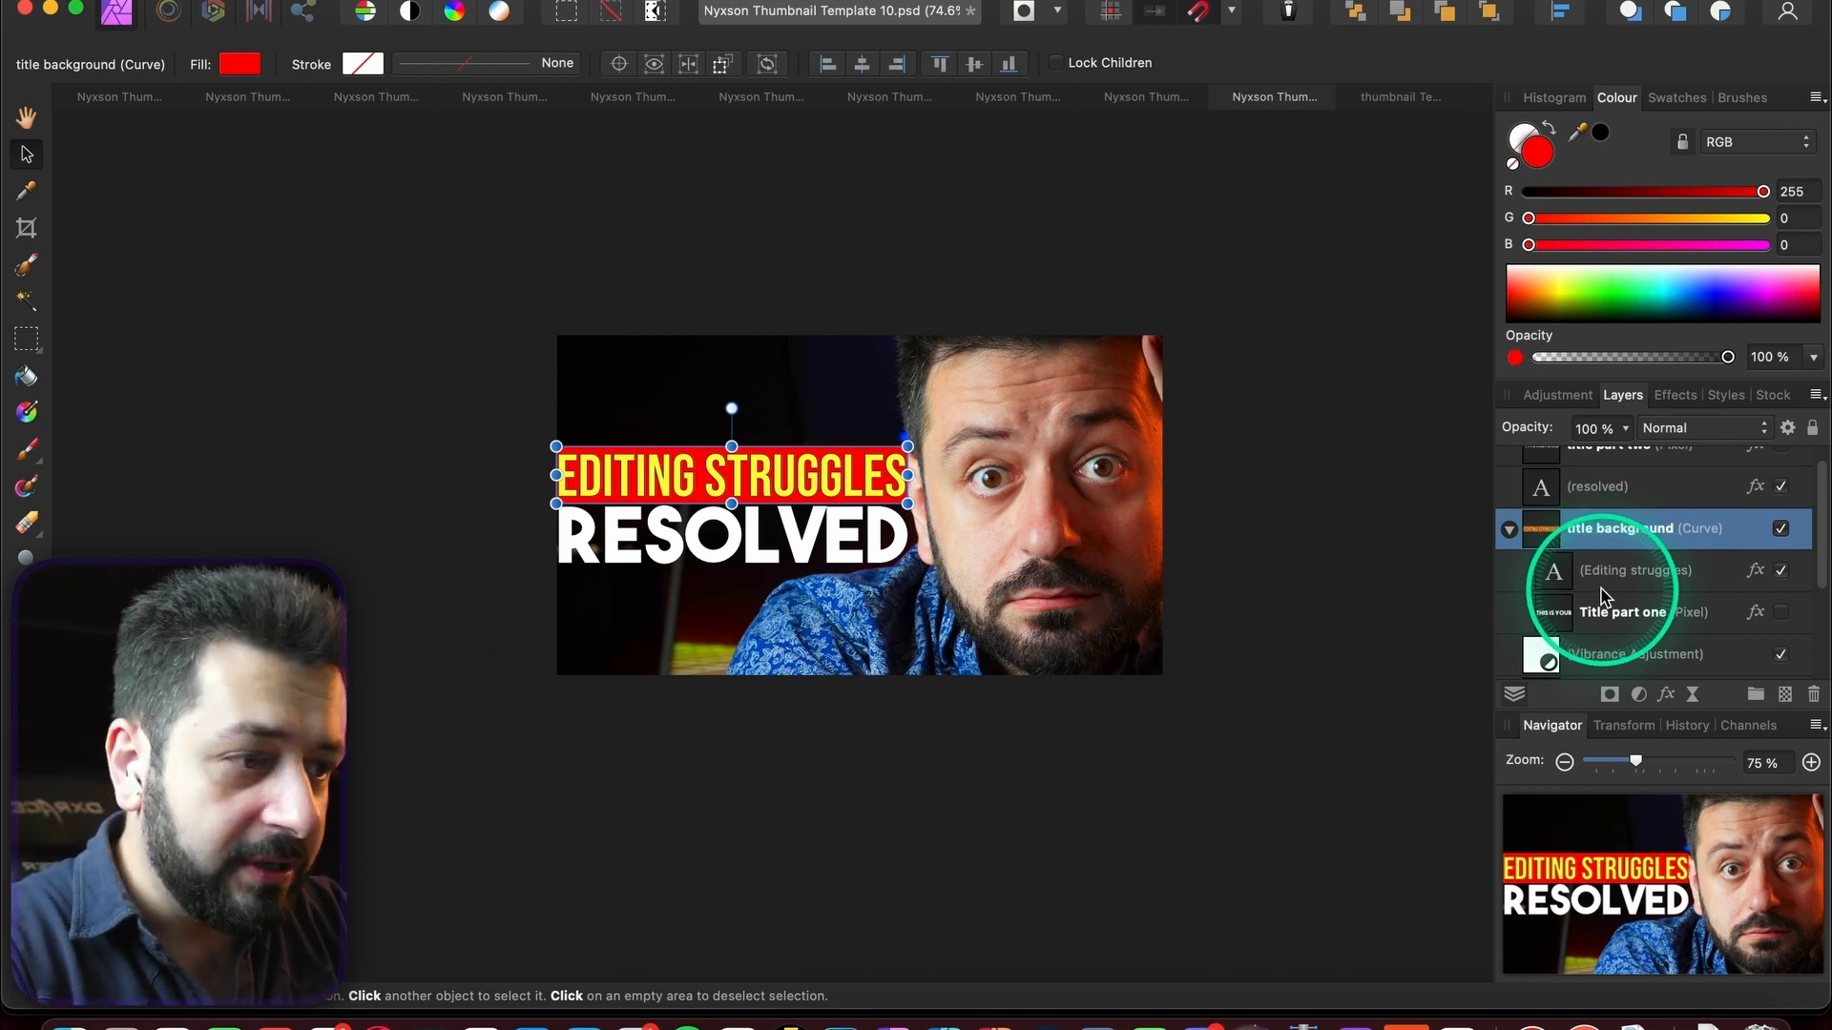
pyautogui.click(1601, 584)
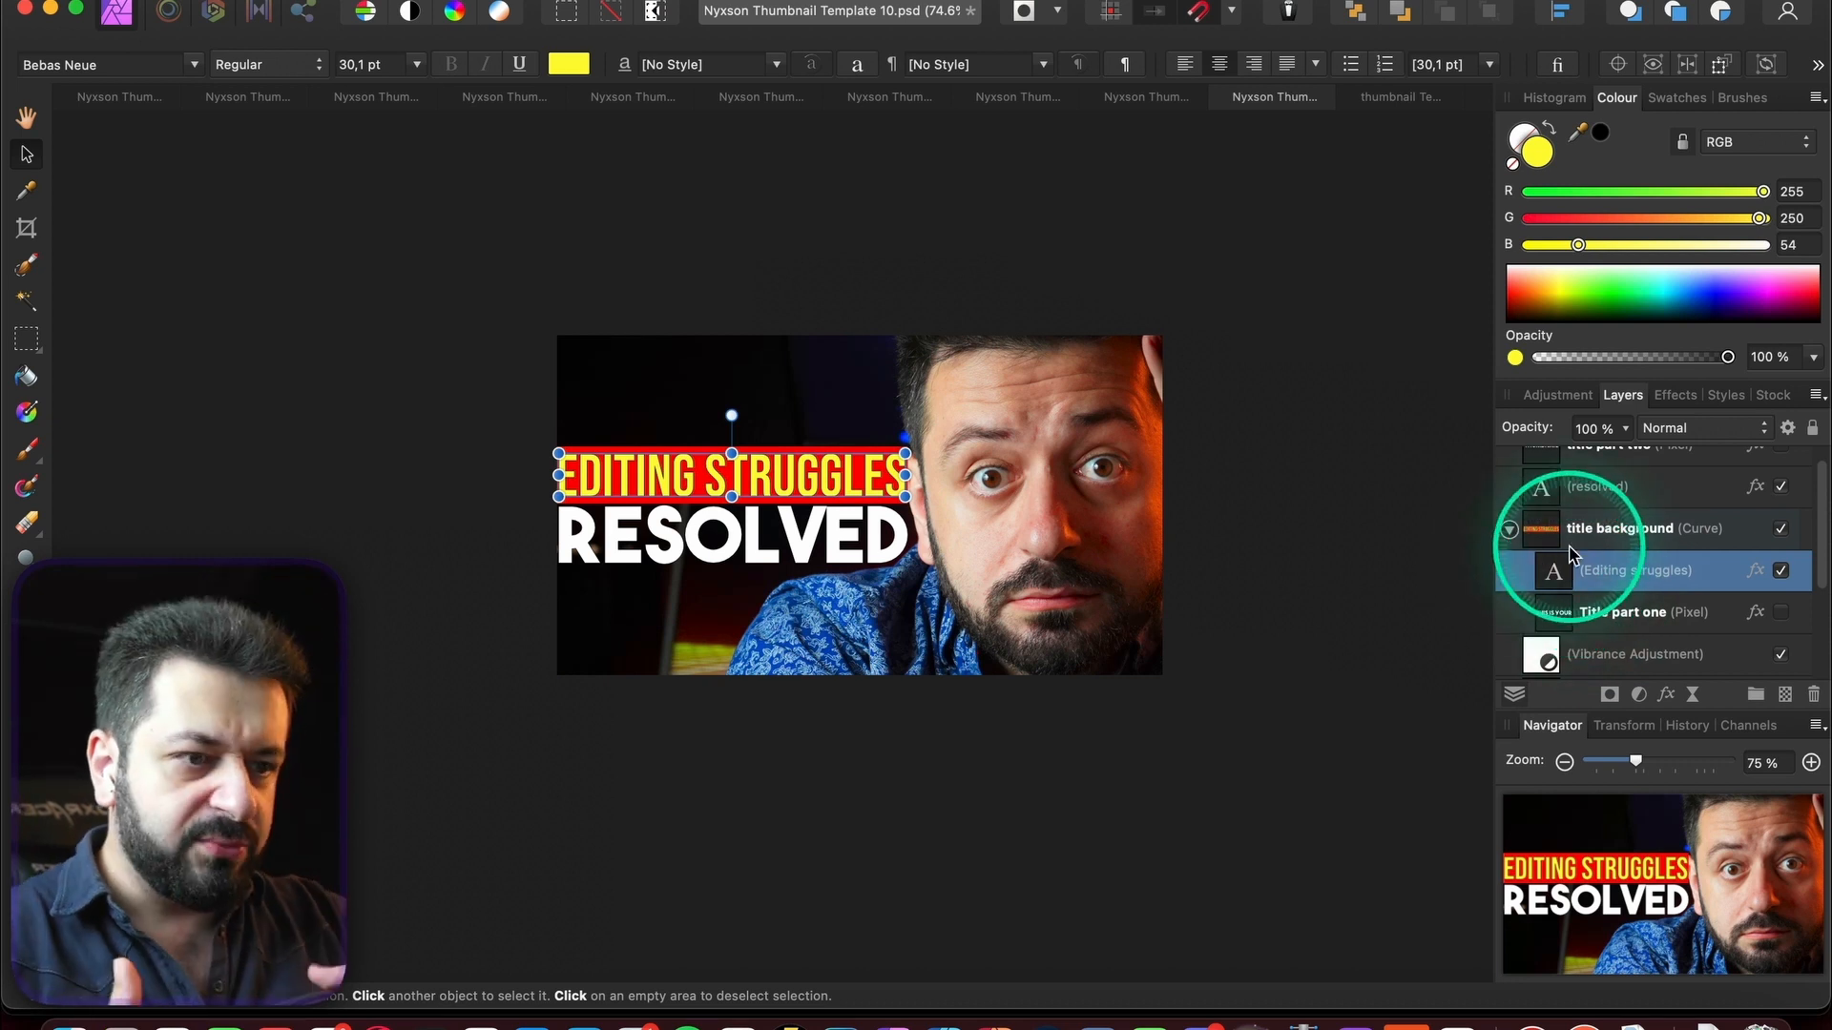
pyautogui.click(1271, 536)
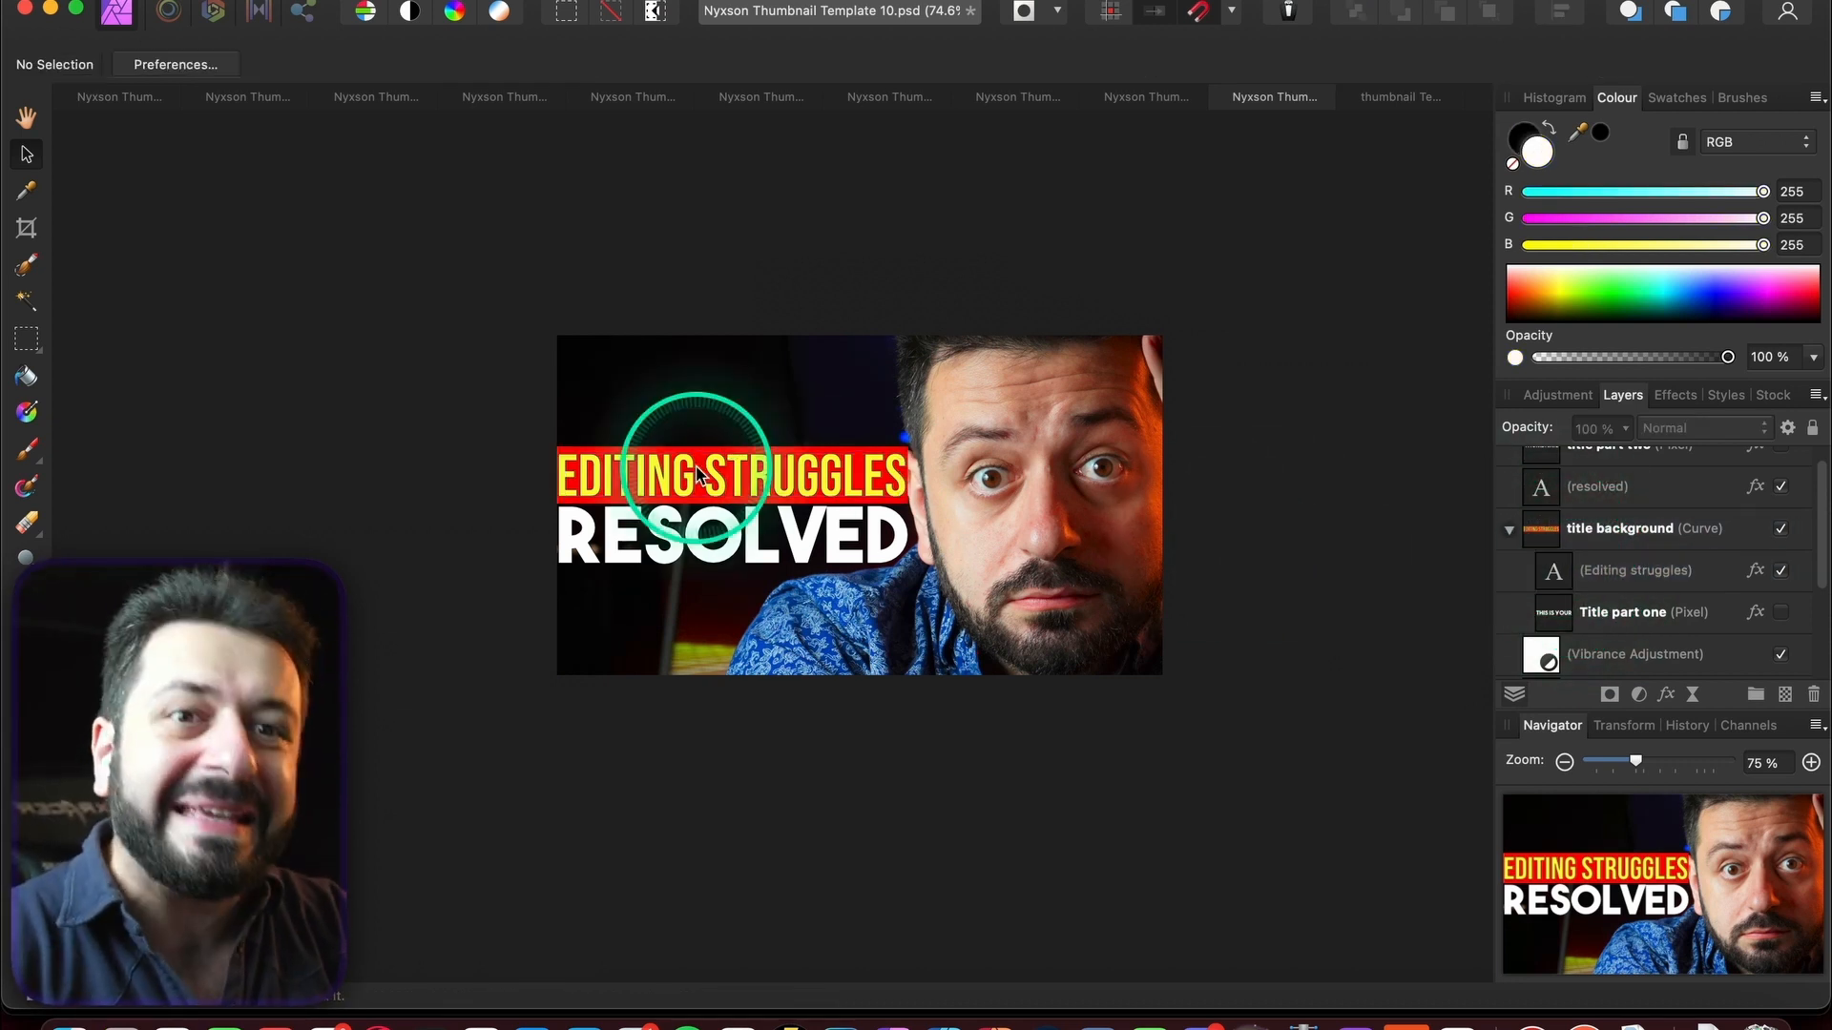
pyautogui.scroll(5, 697, 472)
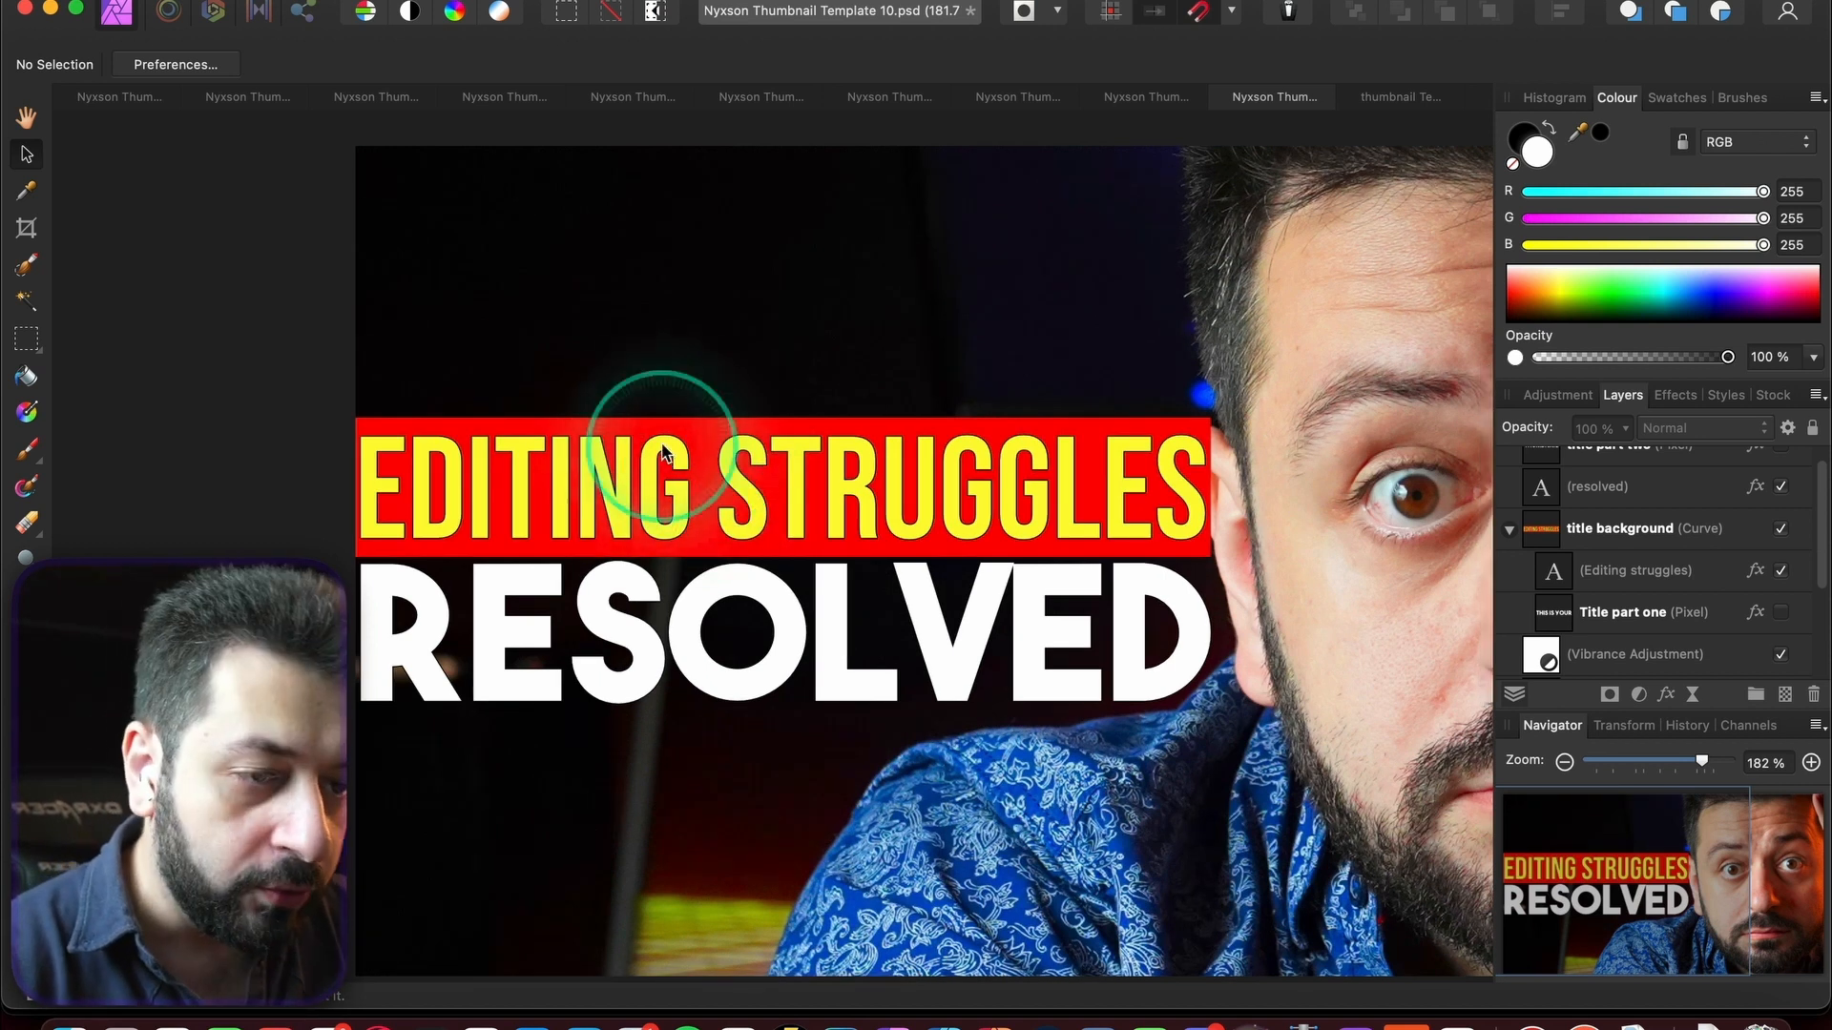
pyautogui.click(658, 447)
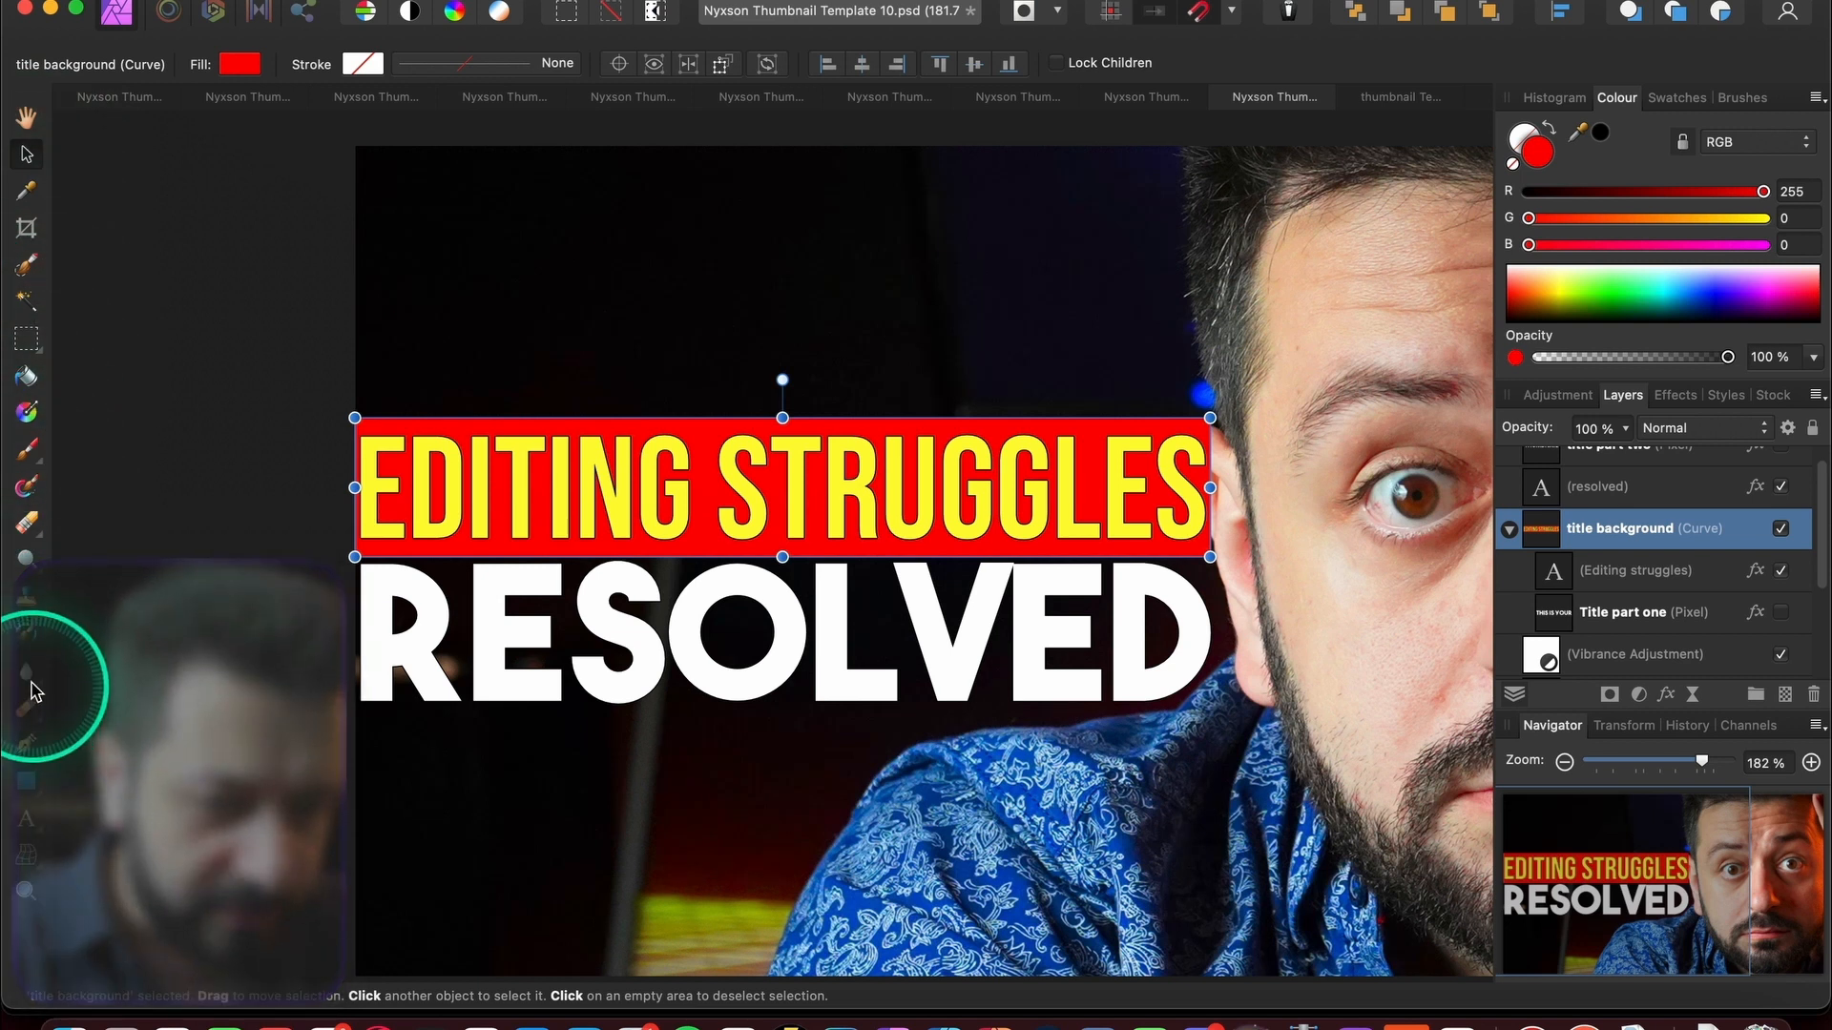
pyautogui.click(35, 737)
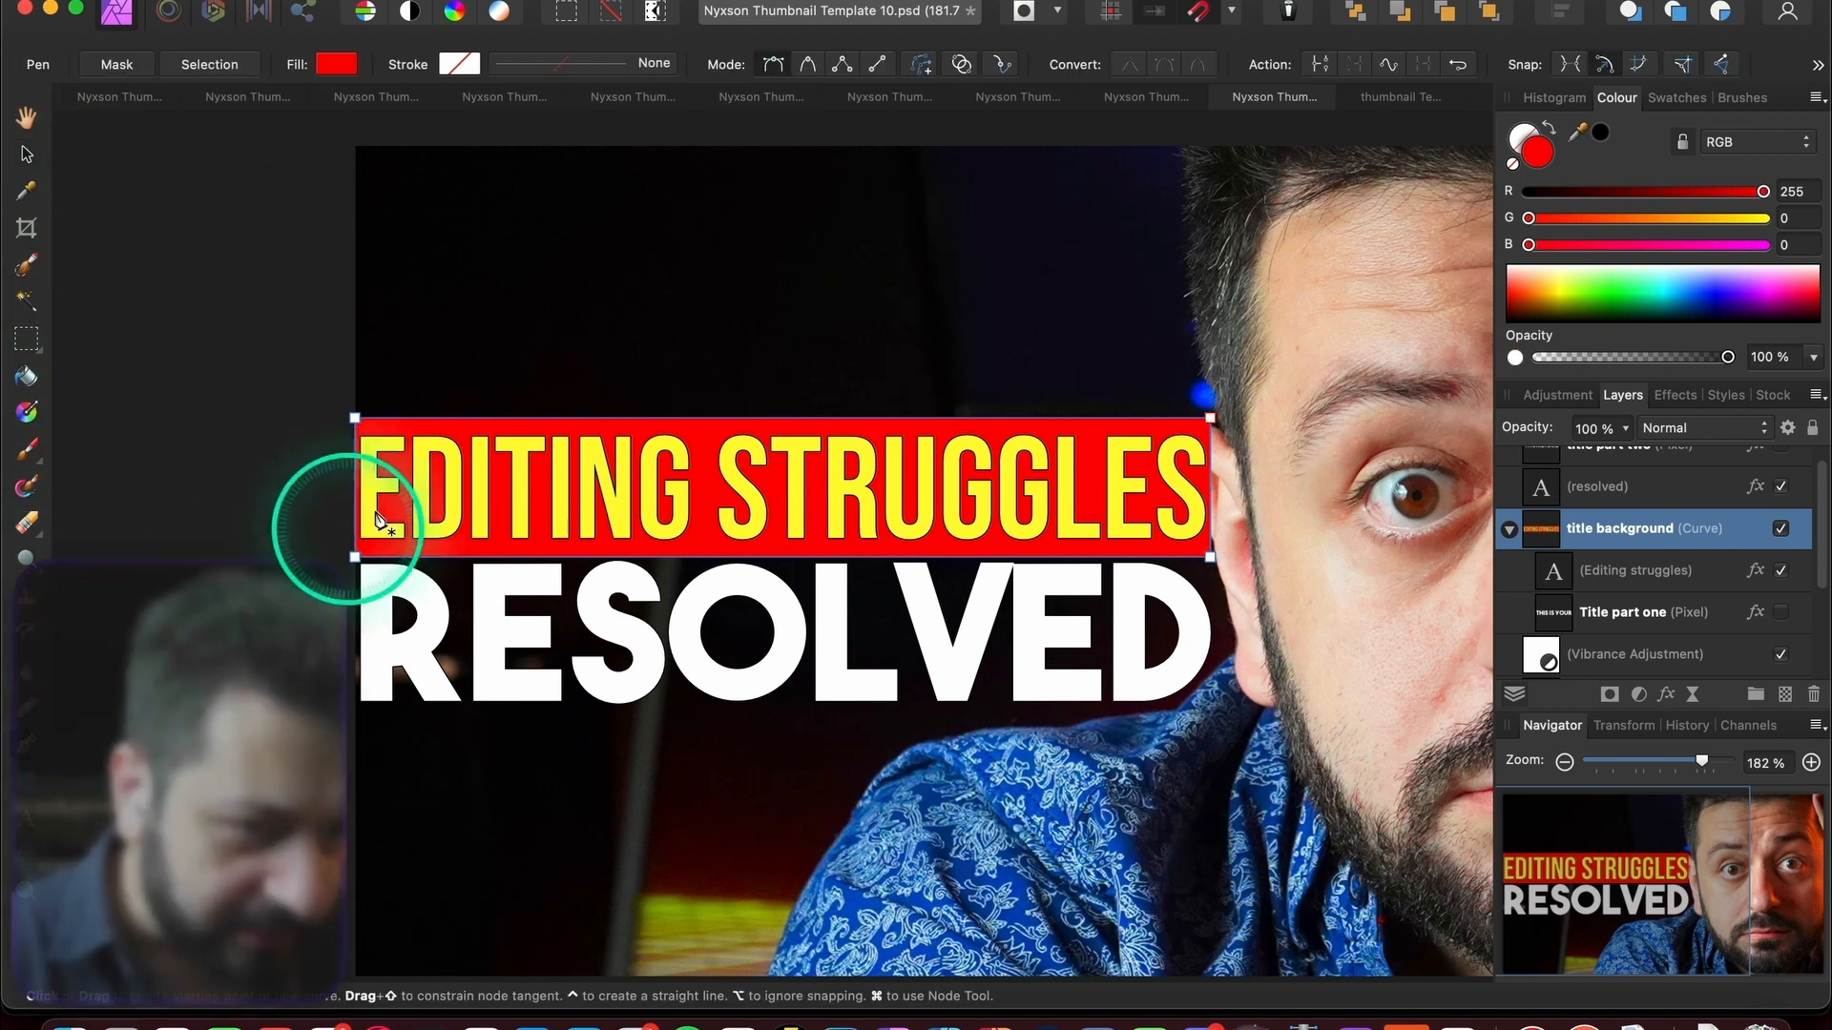
pyautogui.moveTo(355, 420); pyautogui.dragTo(410, 450)
pyautogui.click(27, 153)
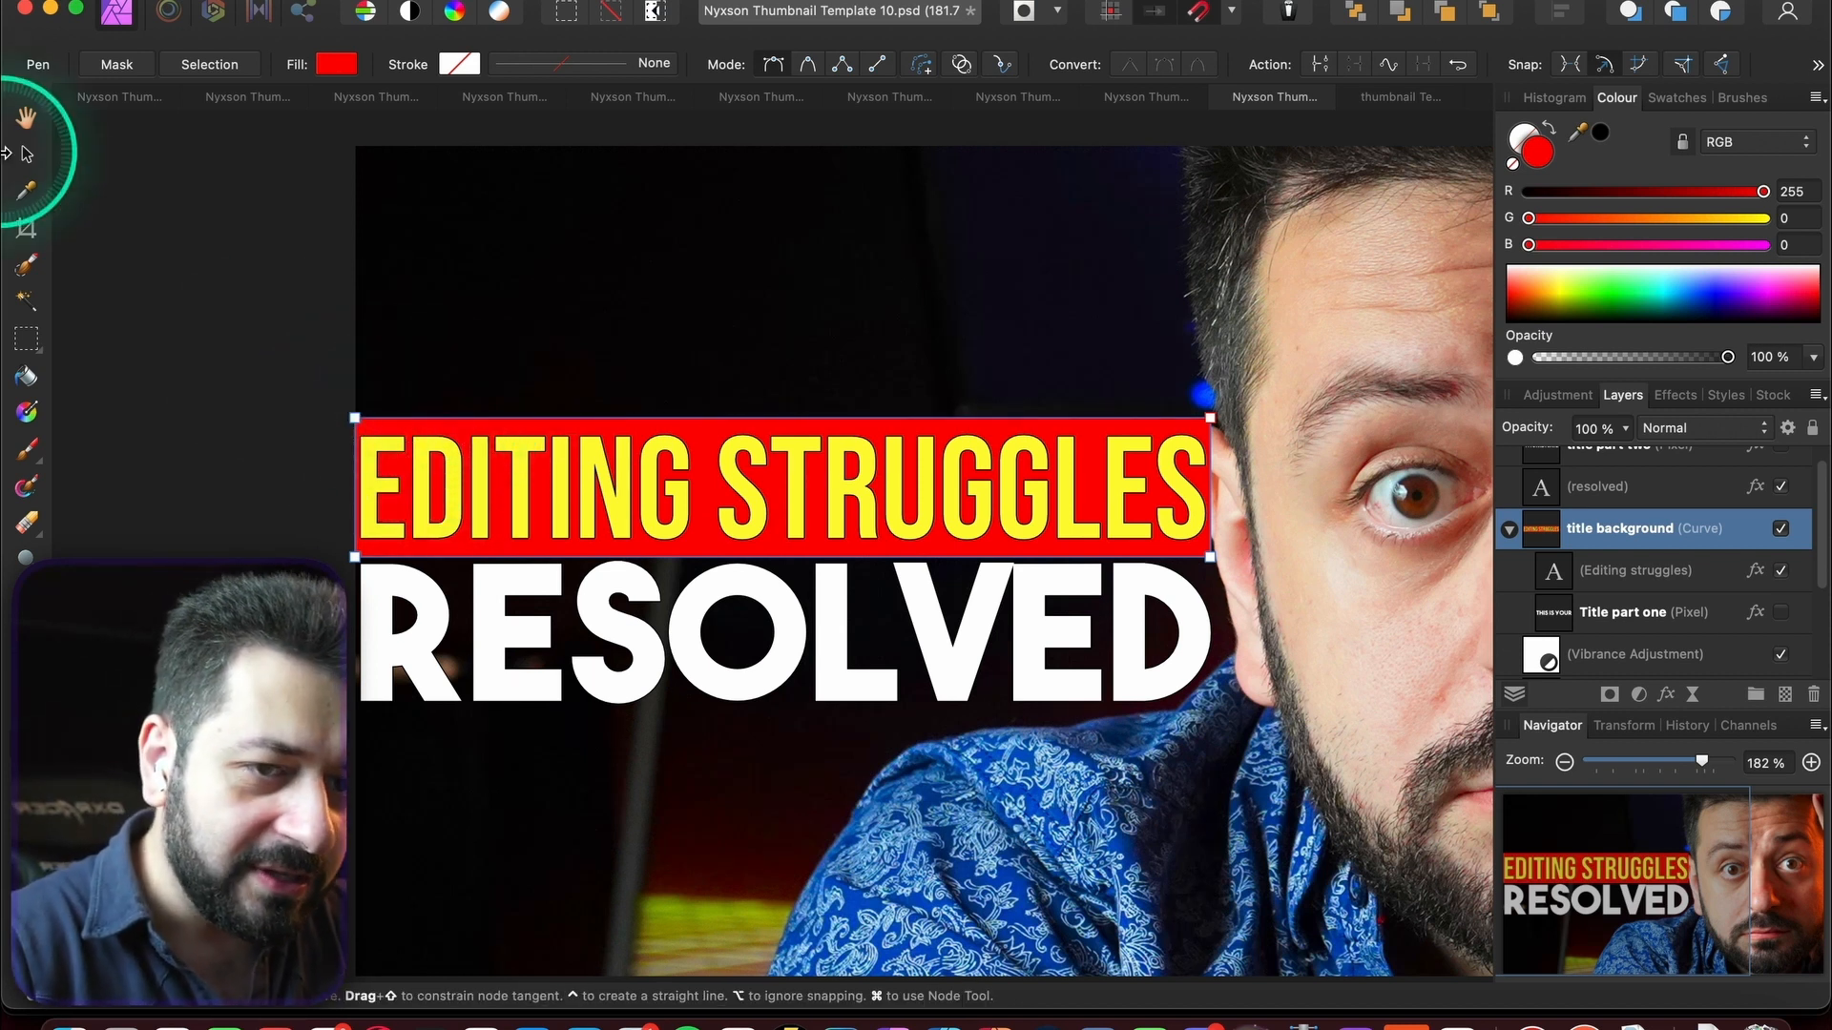
pyautogui.scroll(-5, 699, 310)
pyautogui.click(699, 310)
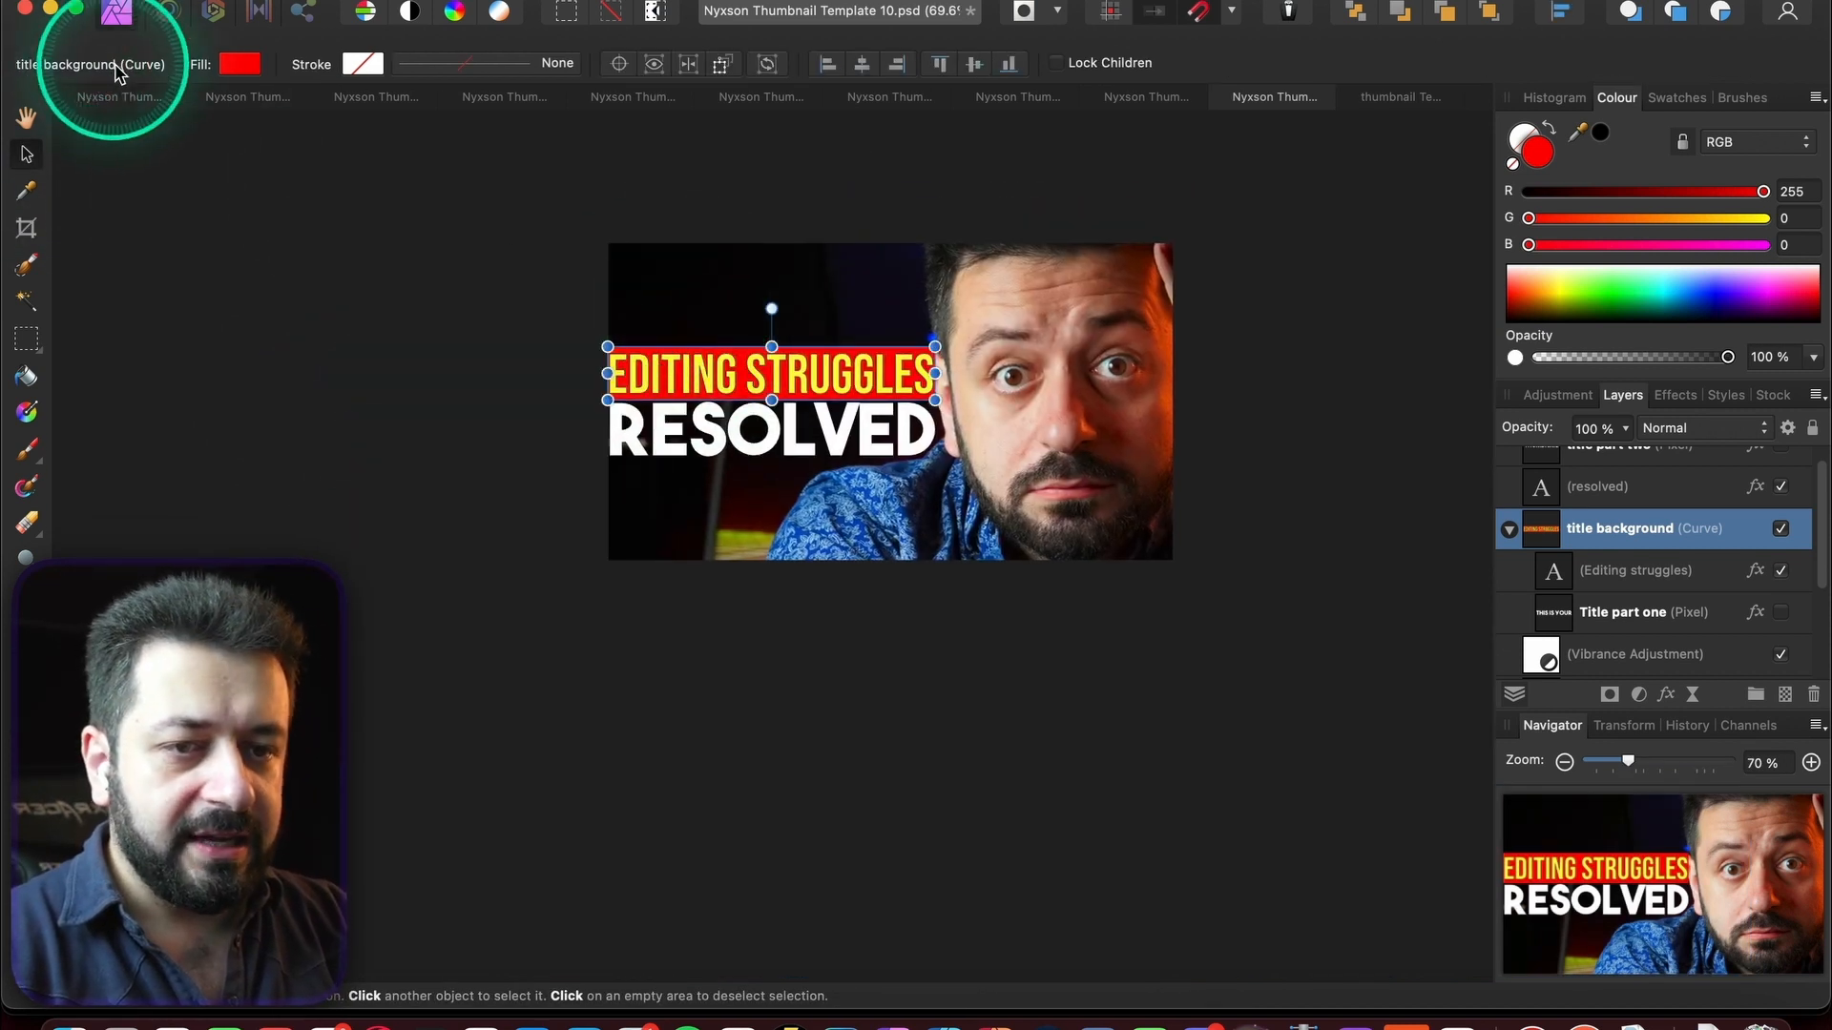
# - Browse Templates 1, 6, 5, 4, 3, 2, 9 and 7, ending on Template 8's WHICH IS THE BEST?! design
pyautogui.click(129, 98)
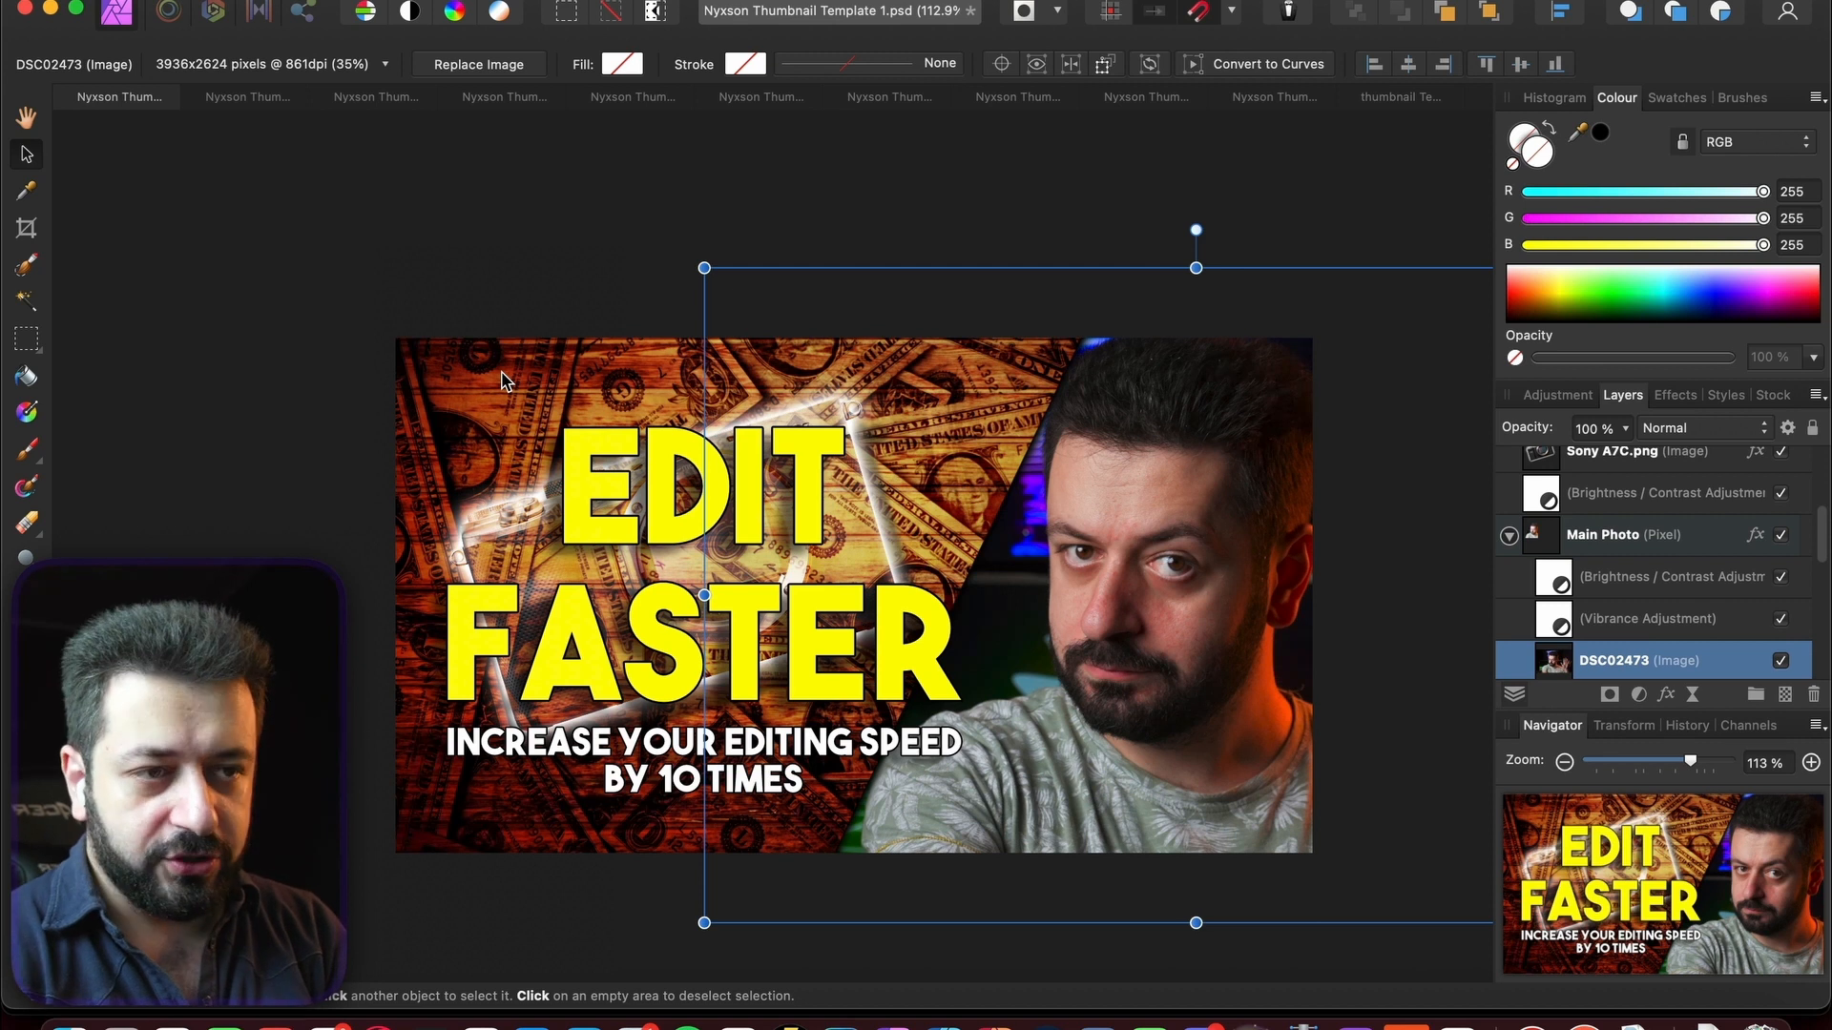
pyautogui.click(763, 97)
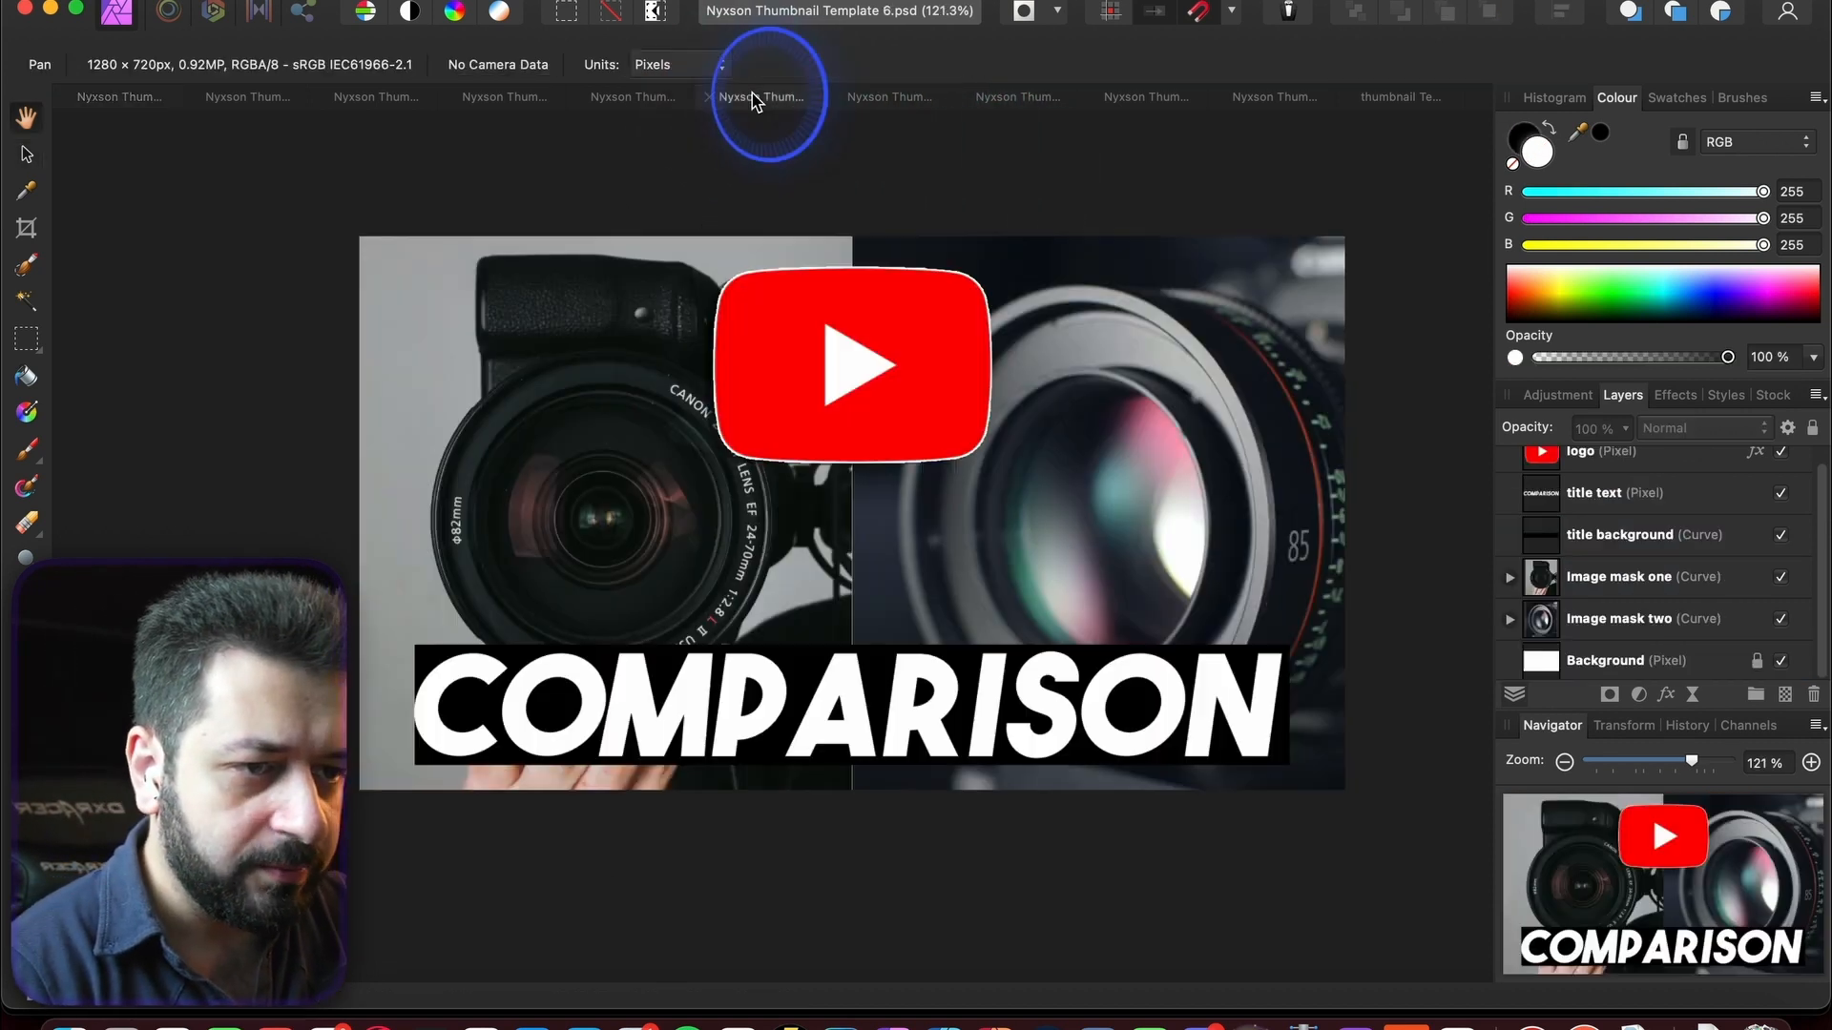
pyautogui.click(626, 99)
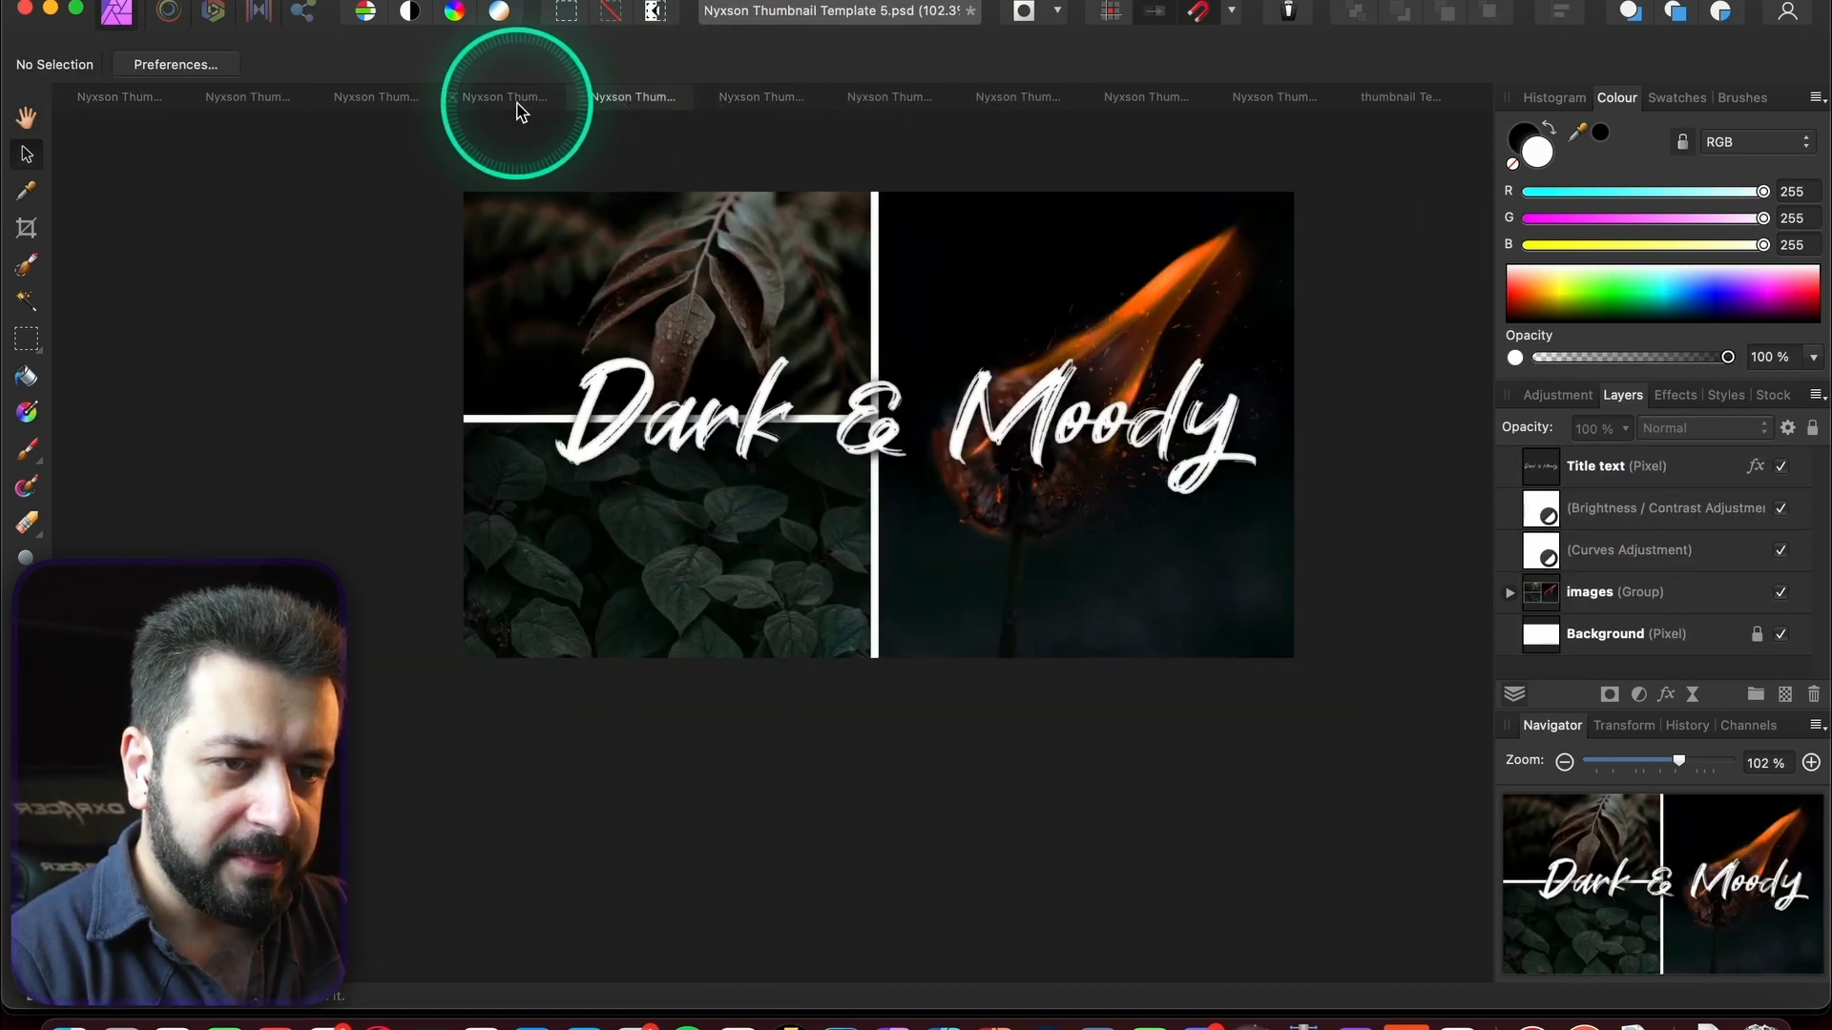
pyautogui.click(520, 99)
pyautogui.scroll(-3, 1275, 602)
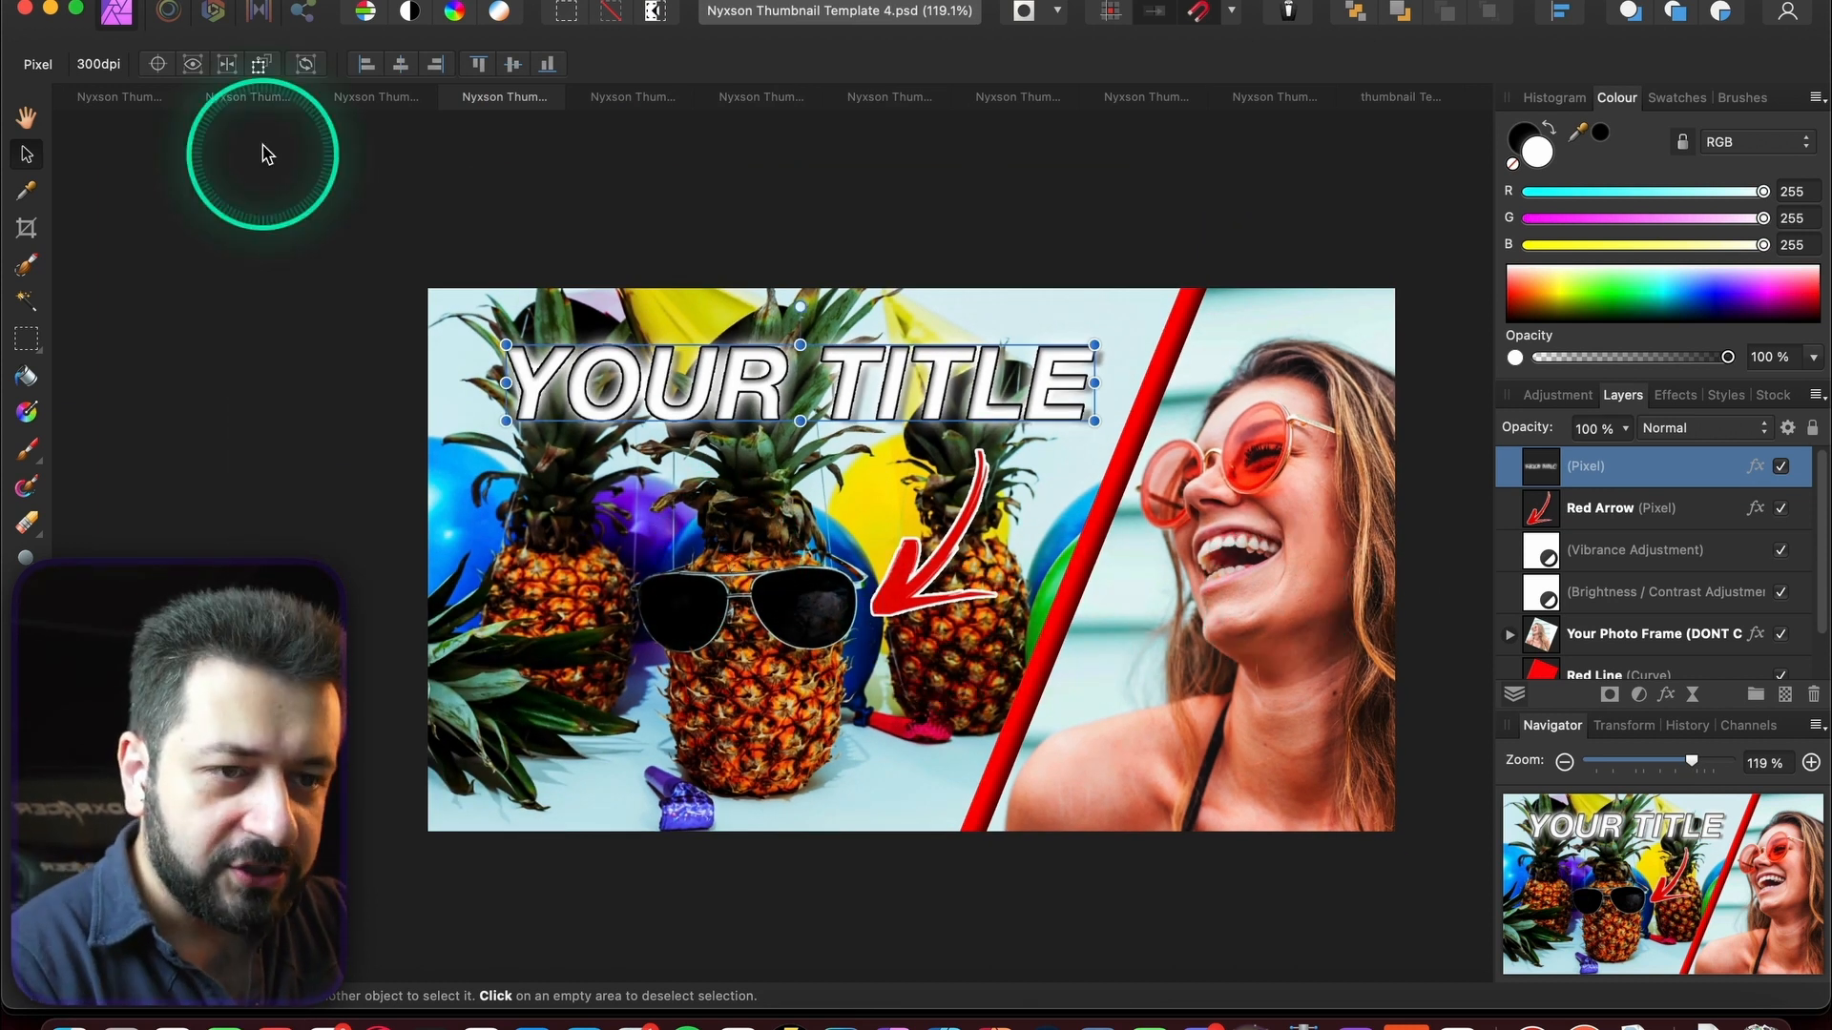
pyautogui.click(358, 99)
pyautogui.click(268, 100)
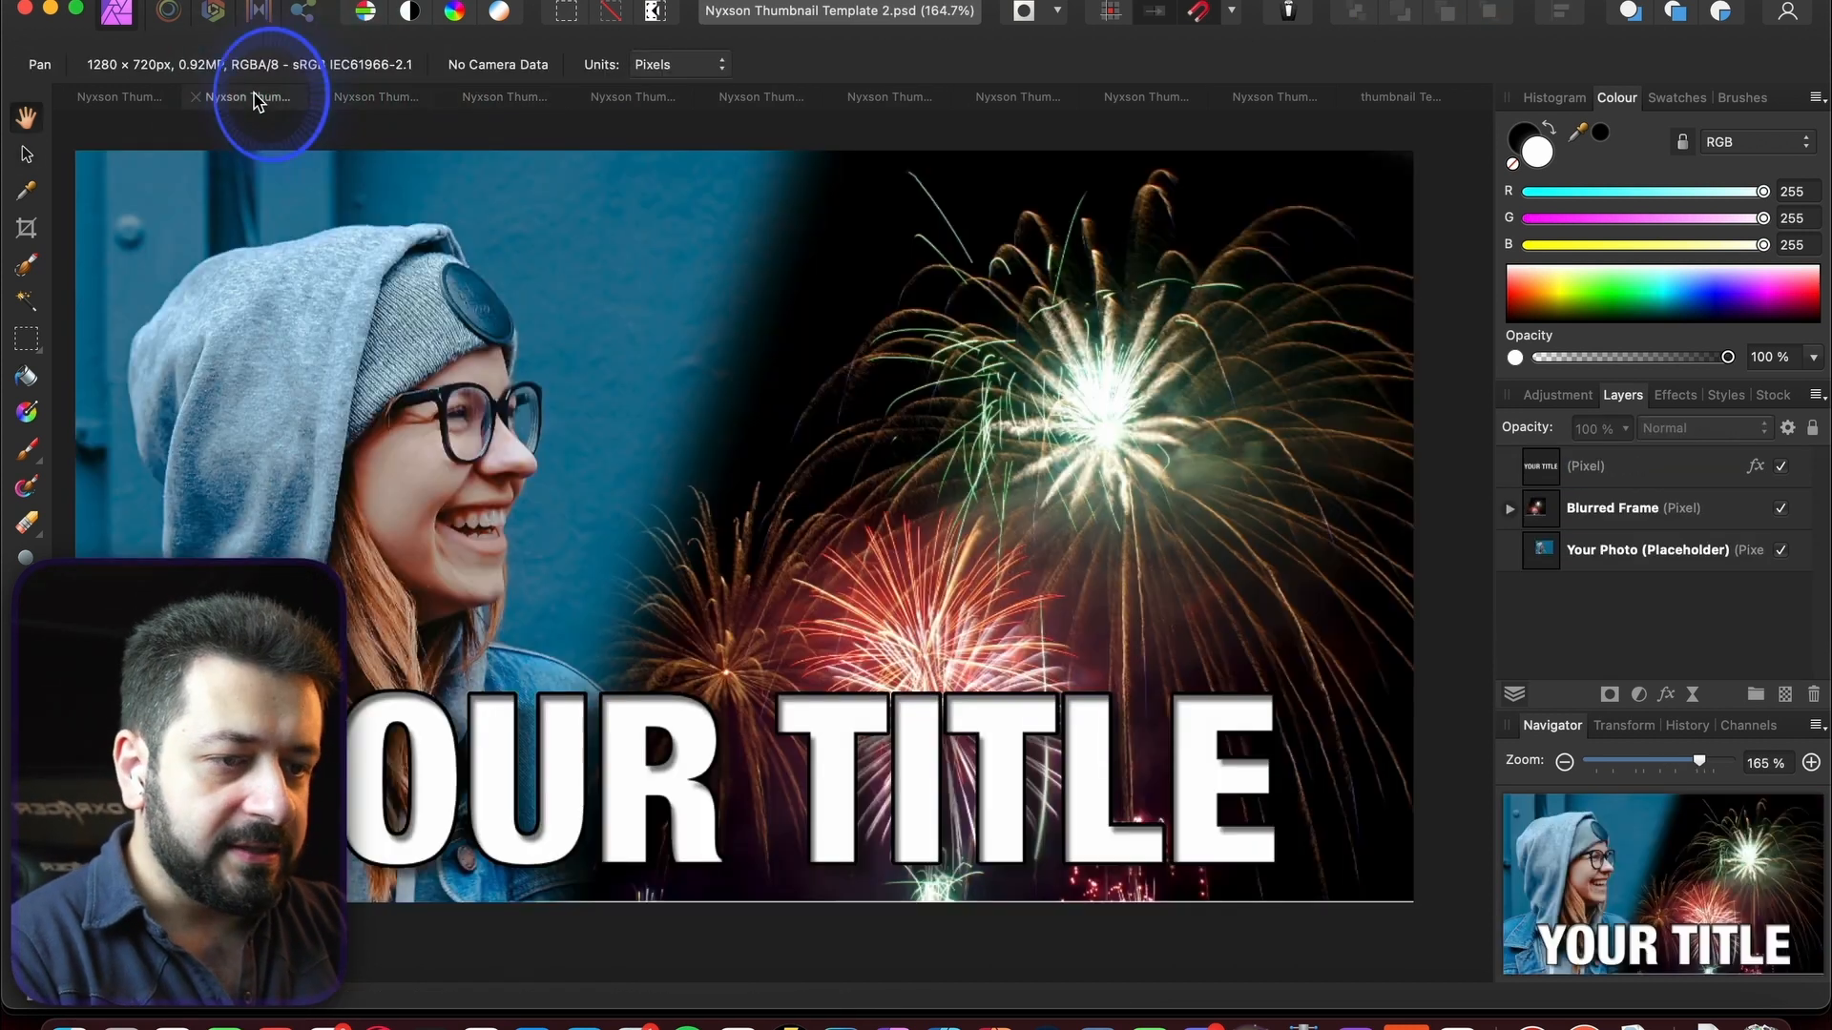
pyautogui.scroll(-4, 733, 312)
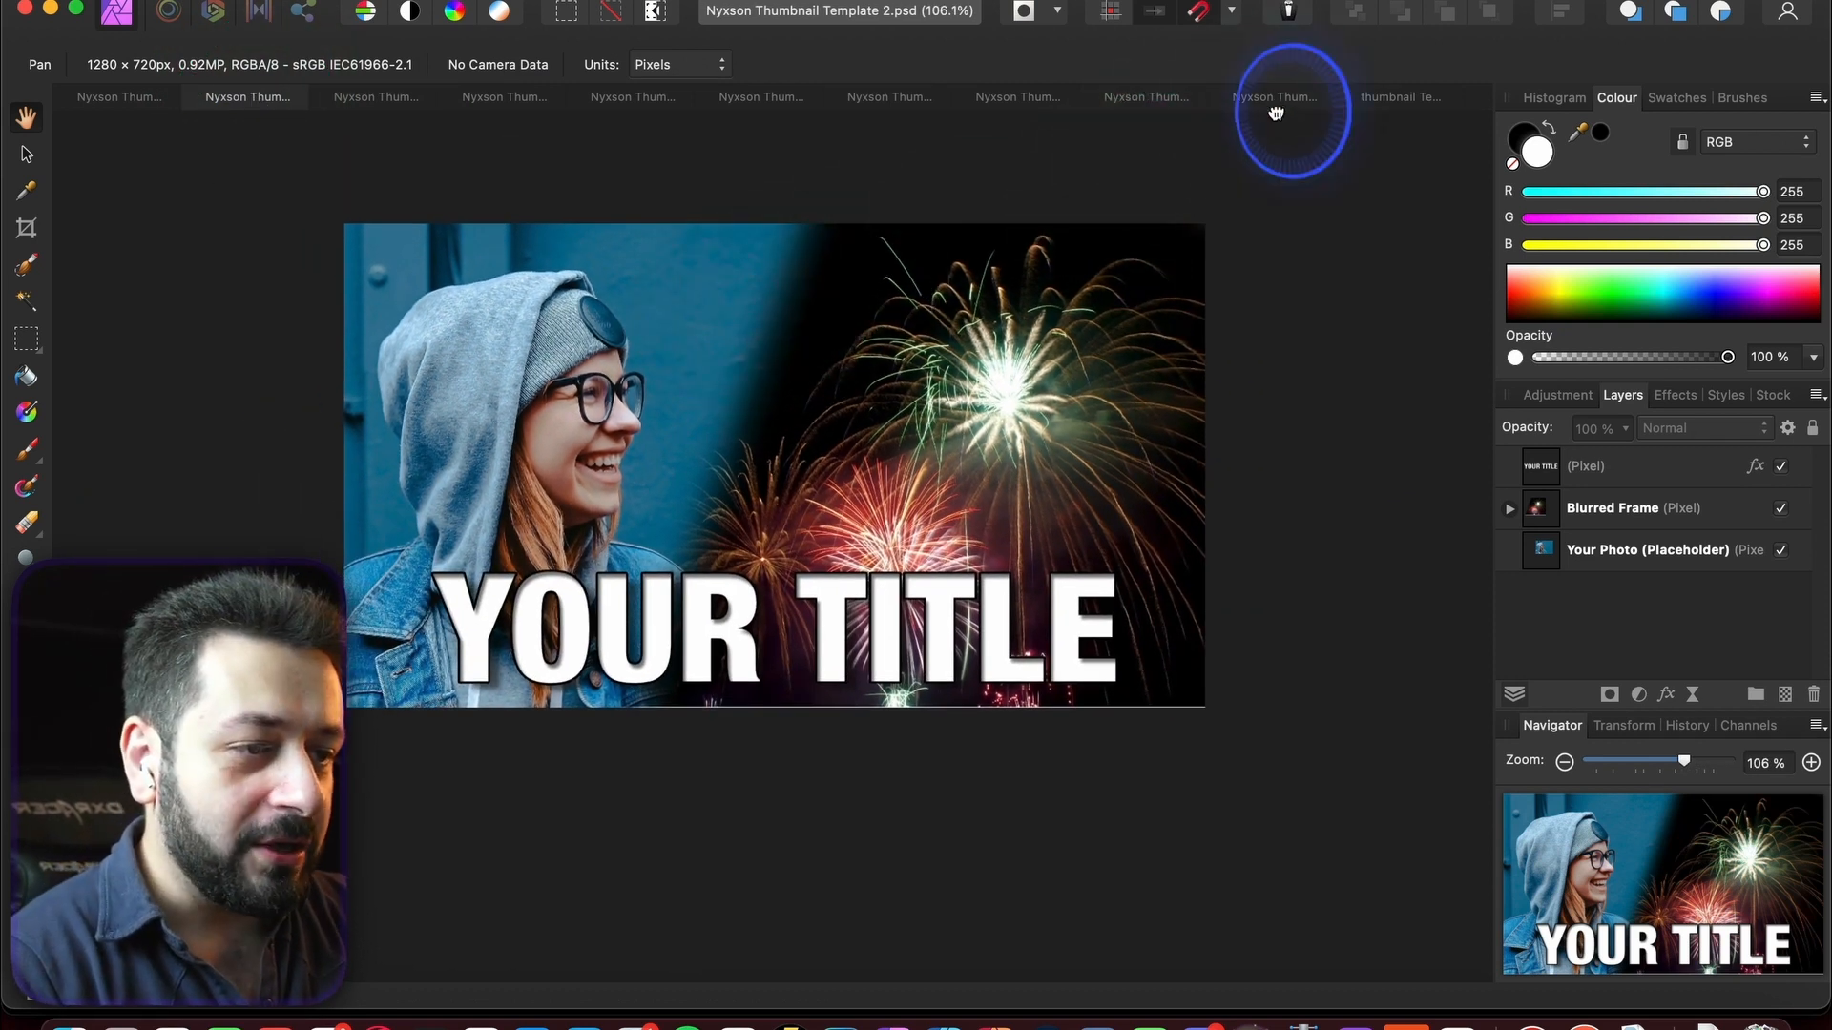
pyautogui.click(1137, 101)
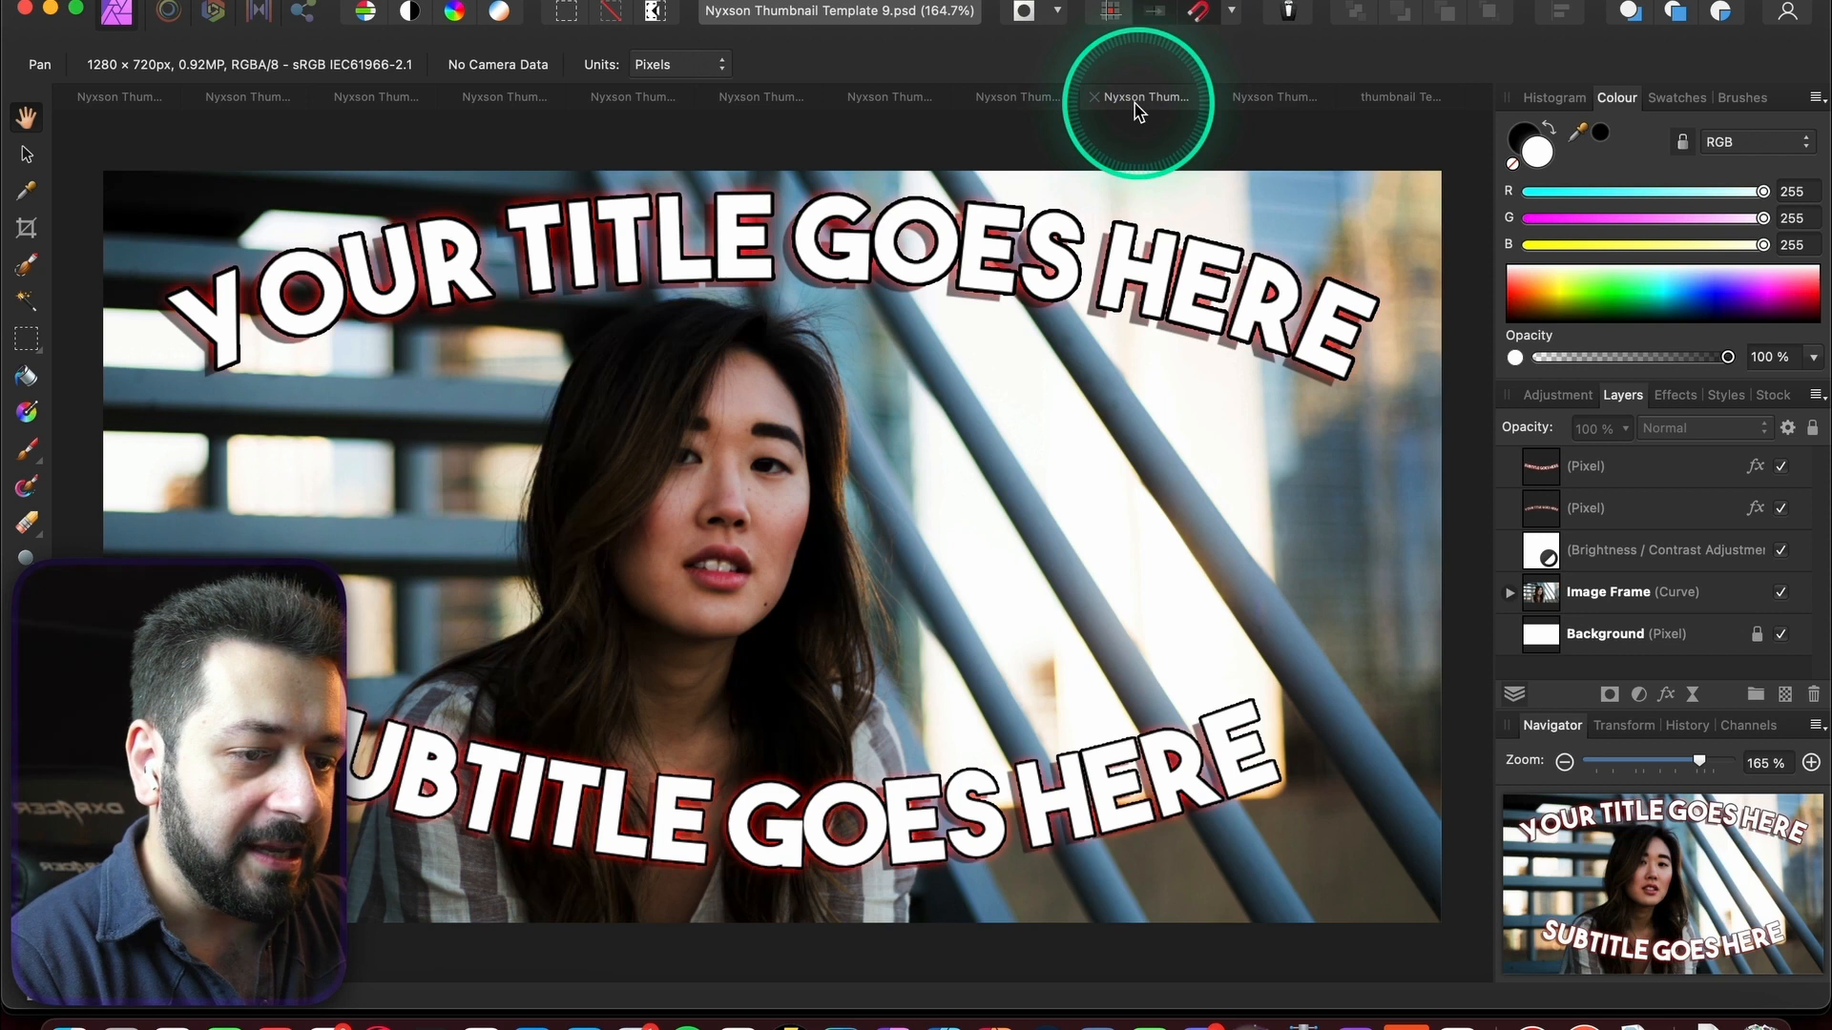
pyautogui.click(1007, 101)
pyautogui.click(893, 103)
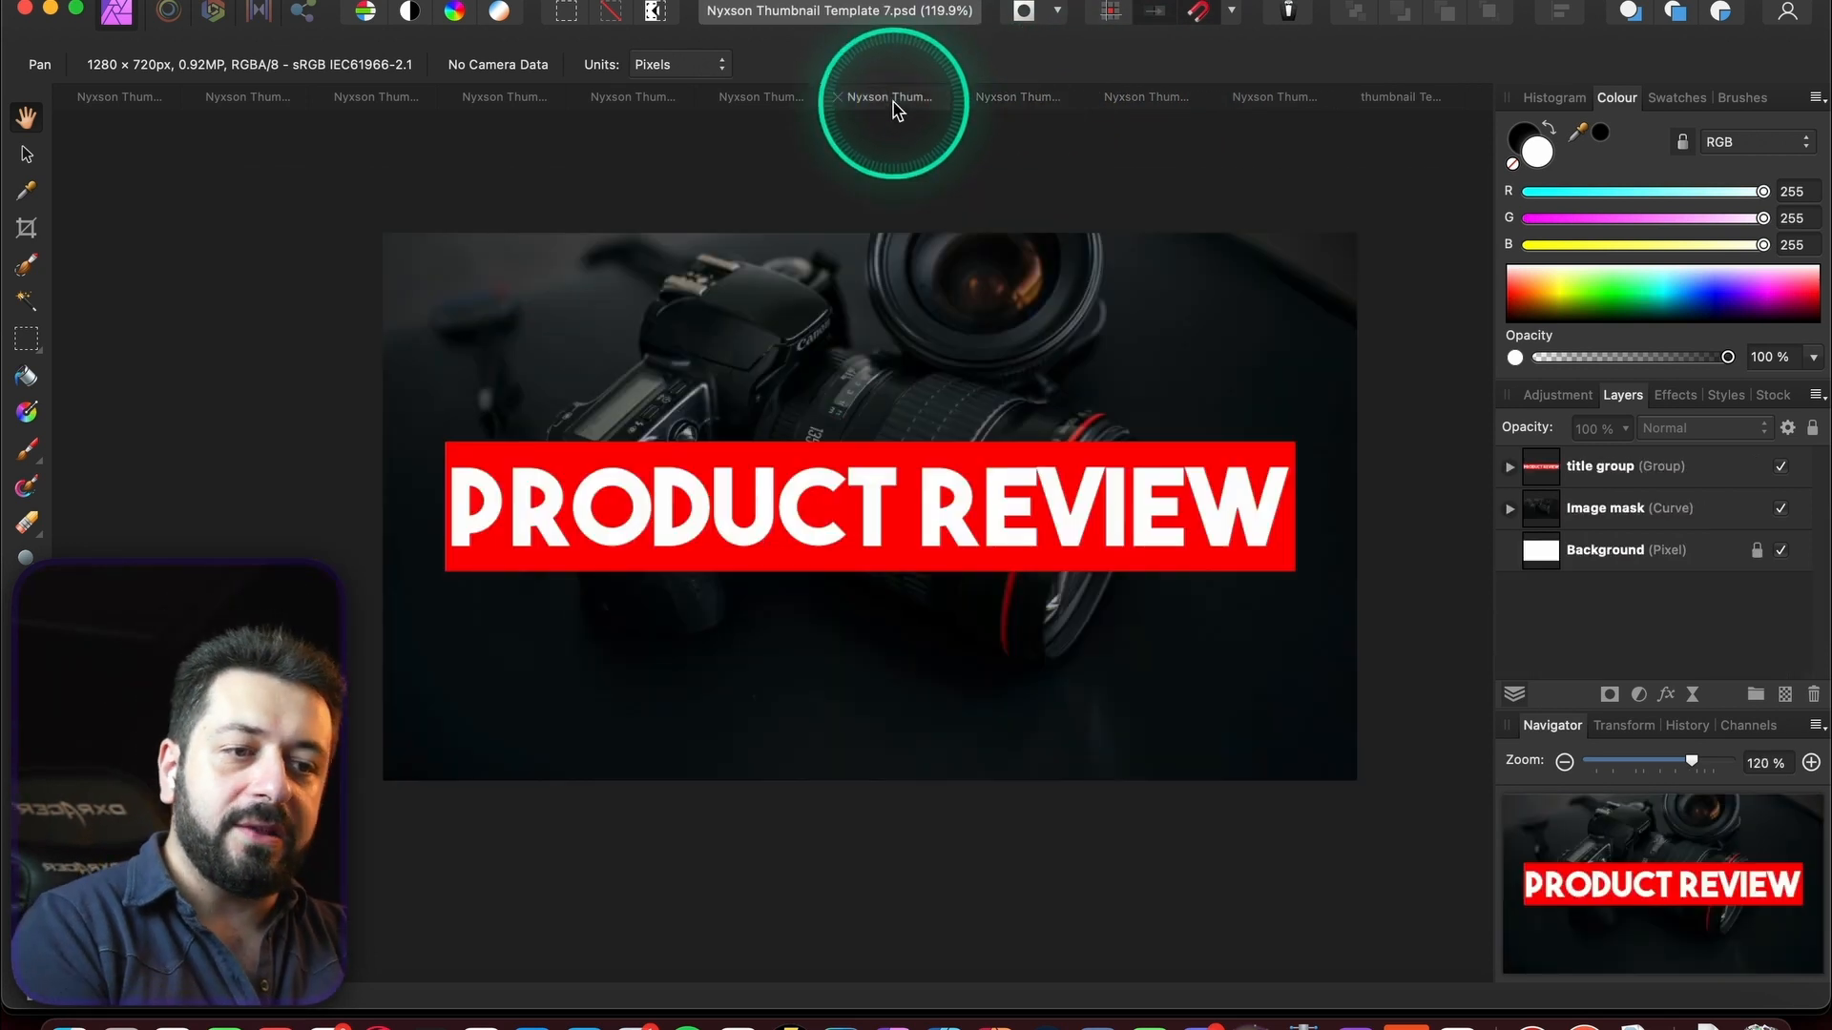
pyautogui.click(1032, 105)
pyautogui.scroll(4, 957, 262)
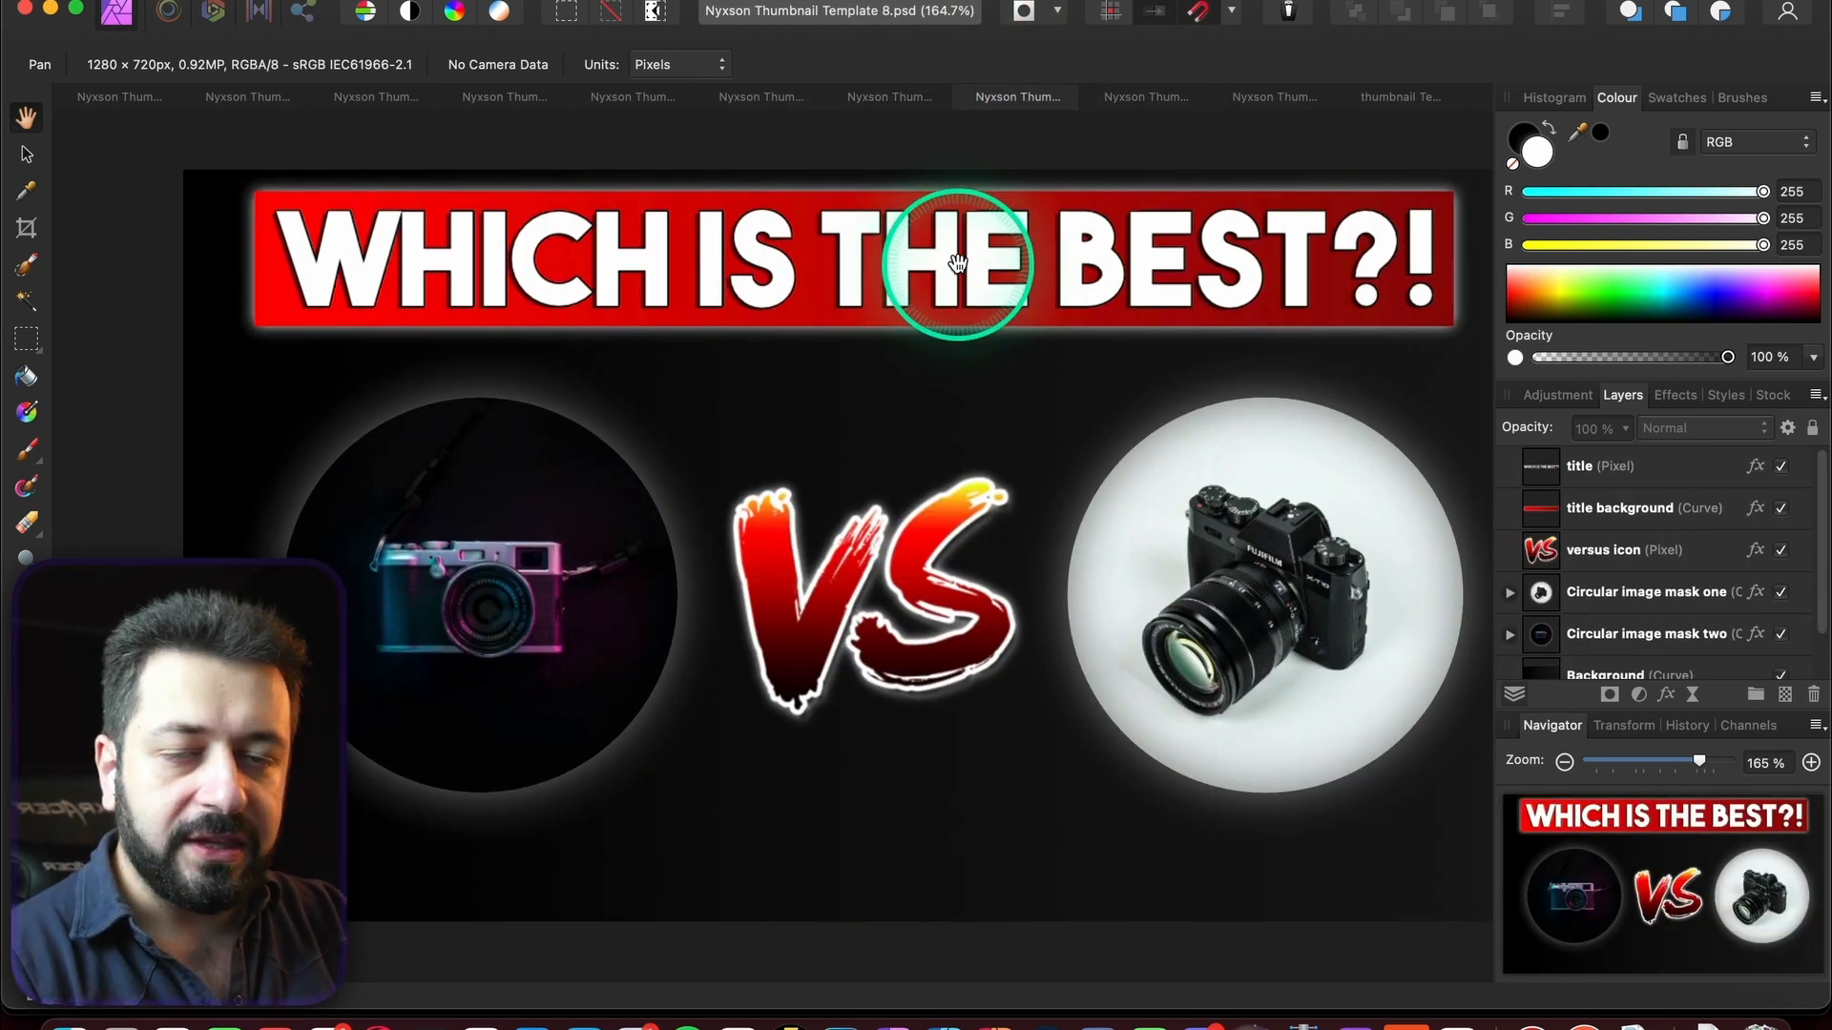
pyautogui.scroll(-3, 957, 262)
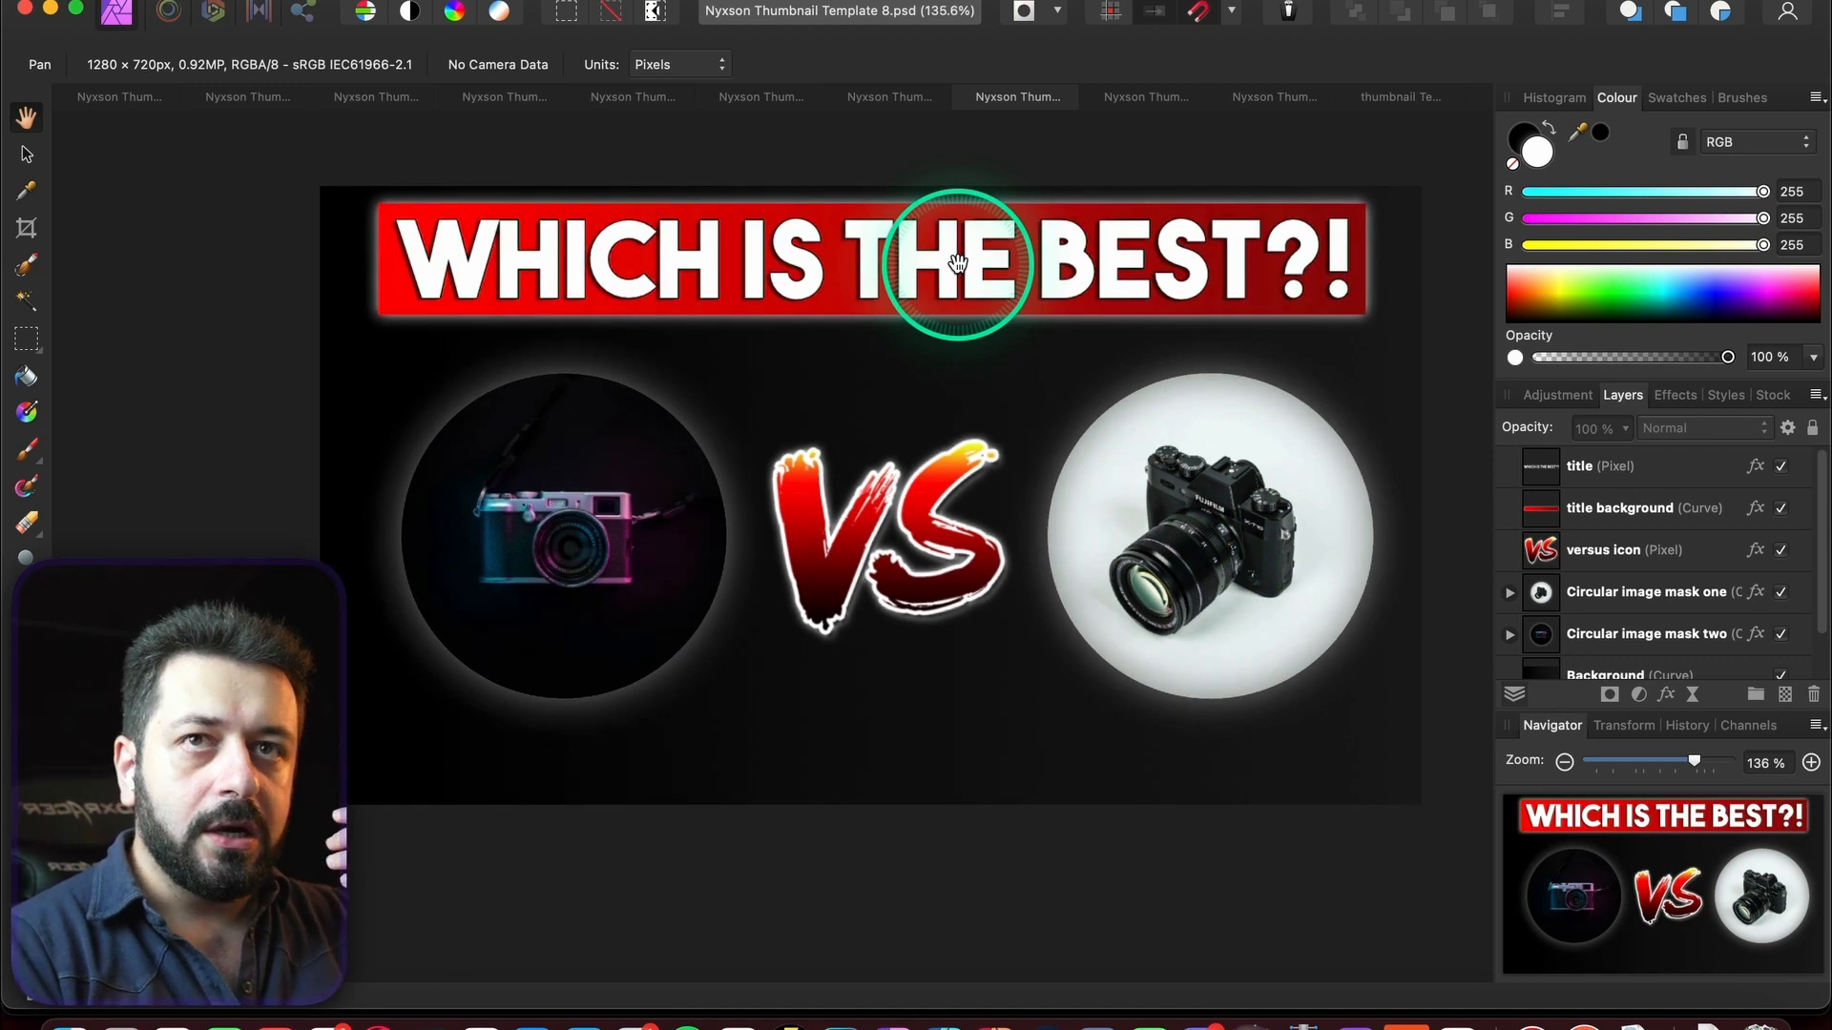
pyautogui.scroll(1, 958, 265)
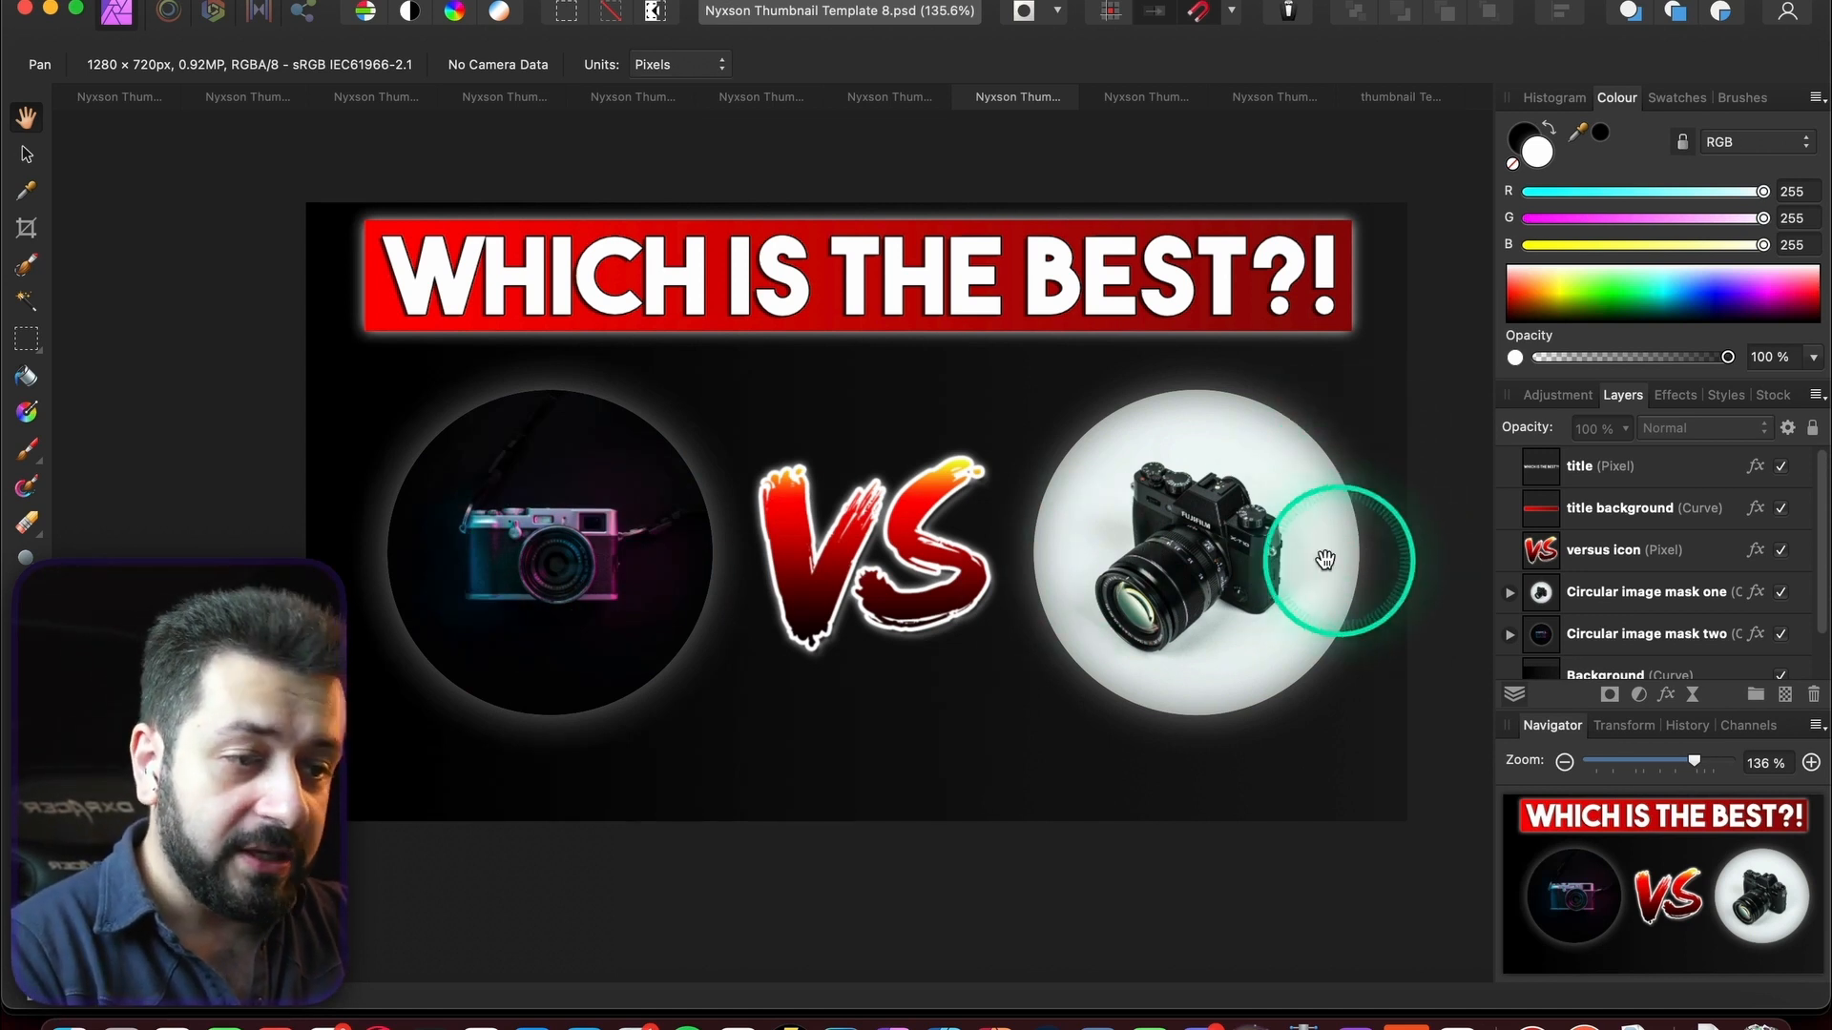
pyautogui.click(1510, 592)
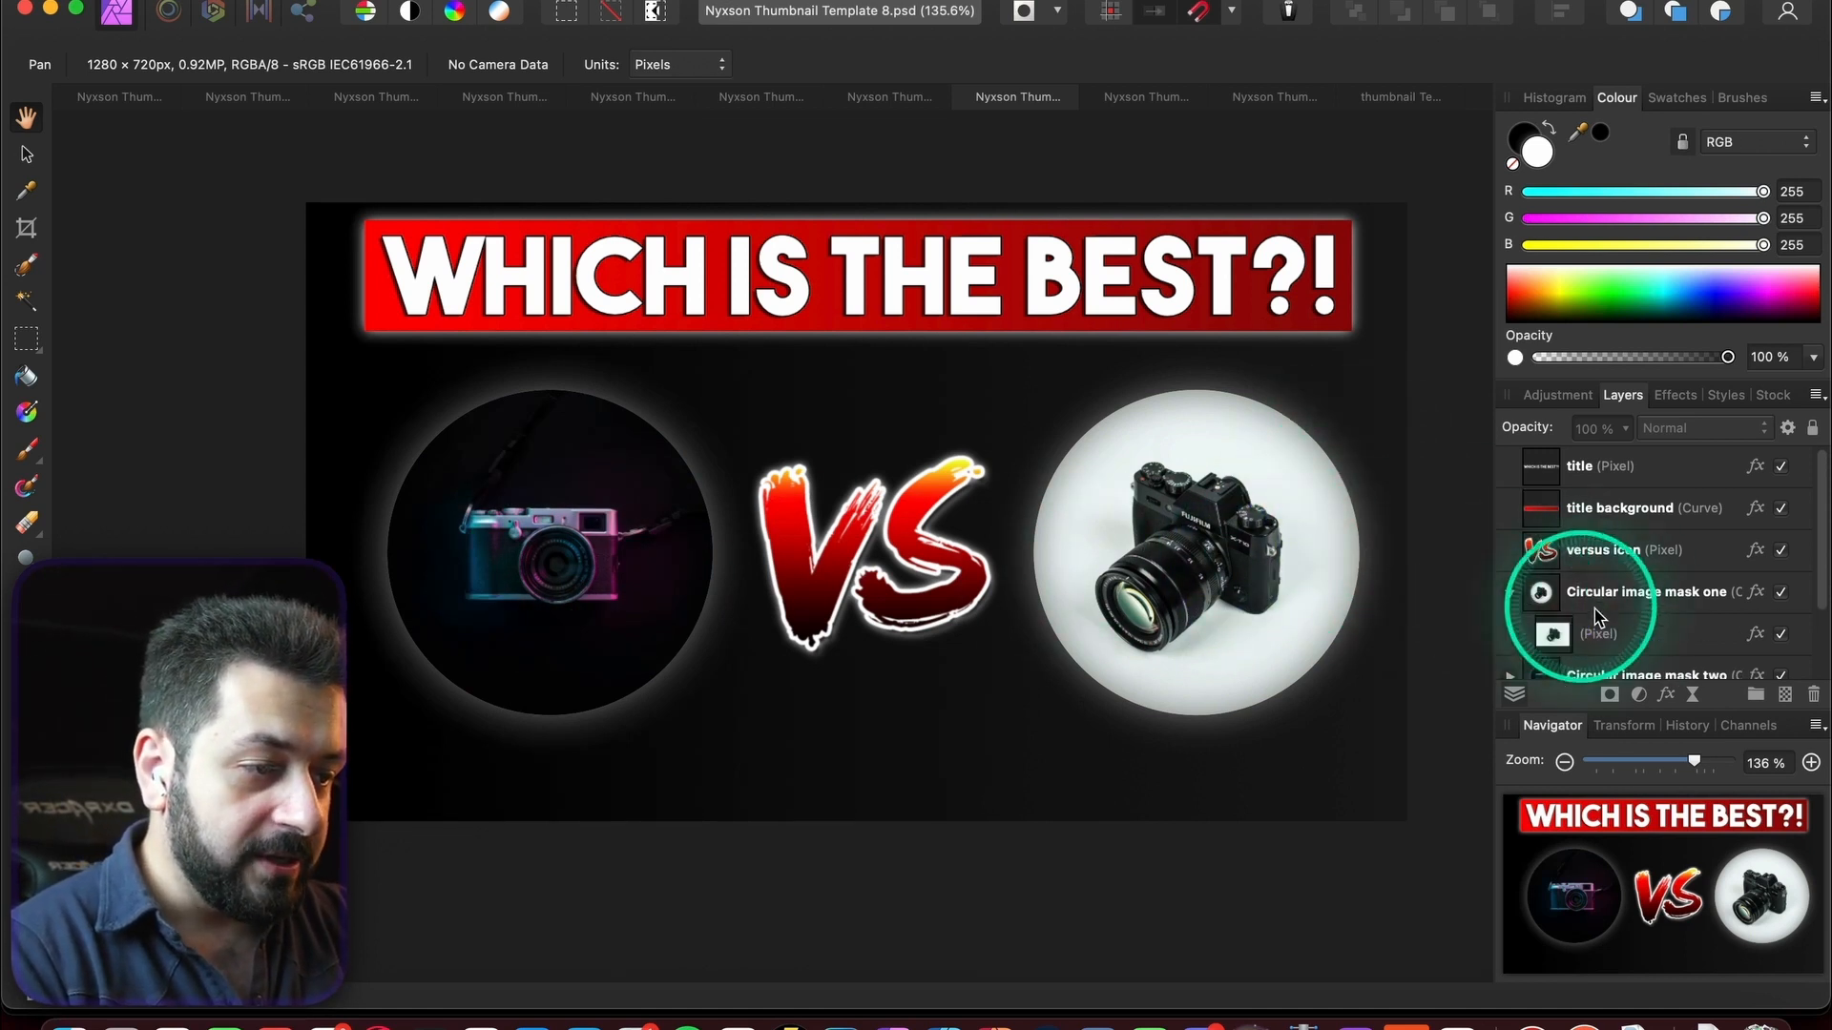
pyautogui.click(1603, 596)
pyautogui.scroll(-1, 1622, 572)
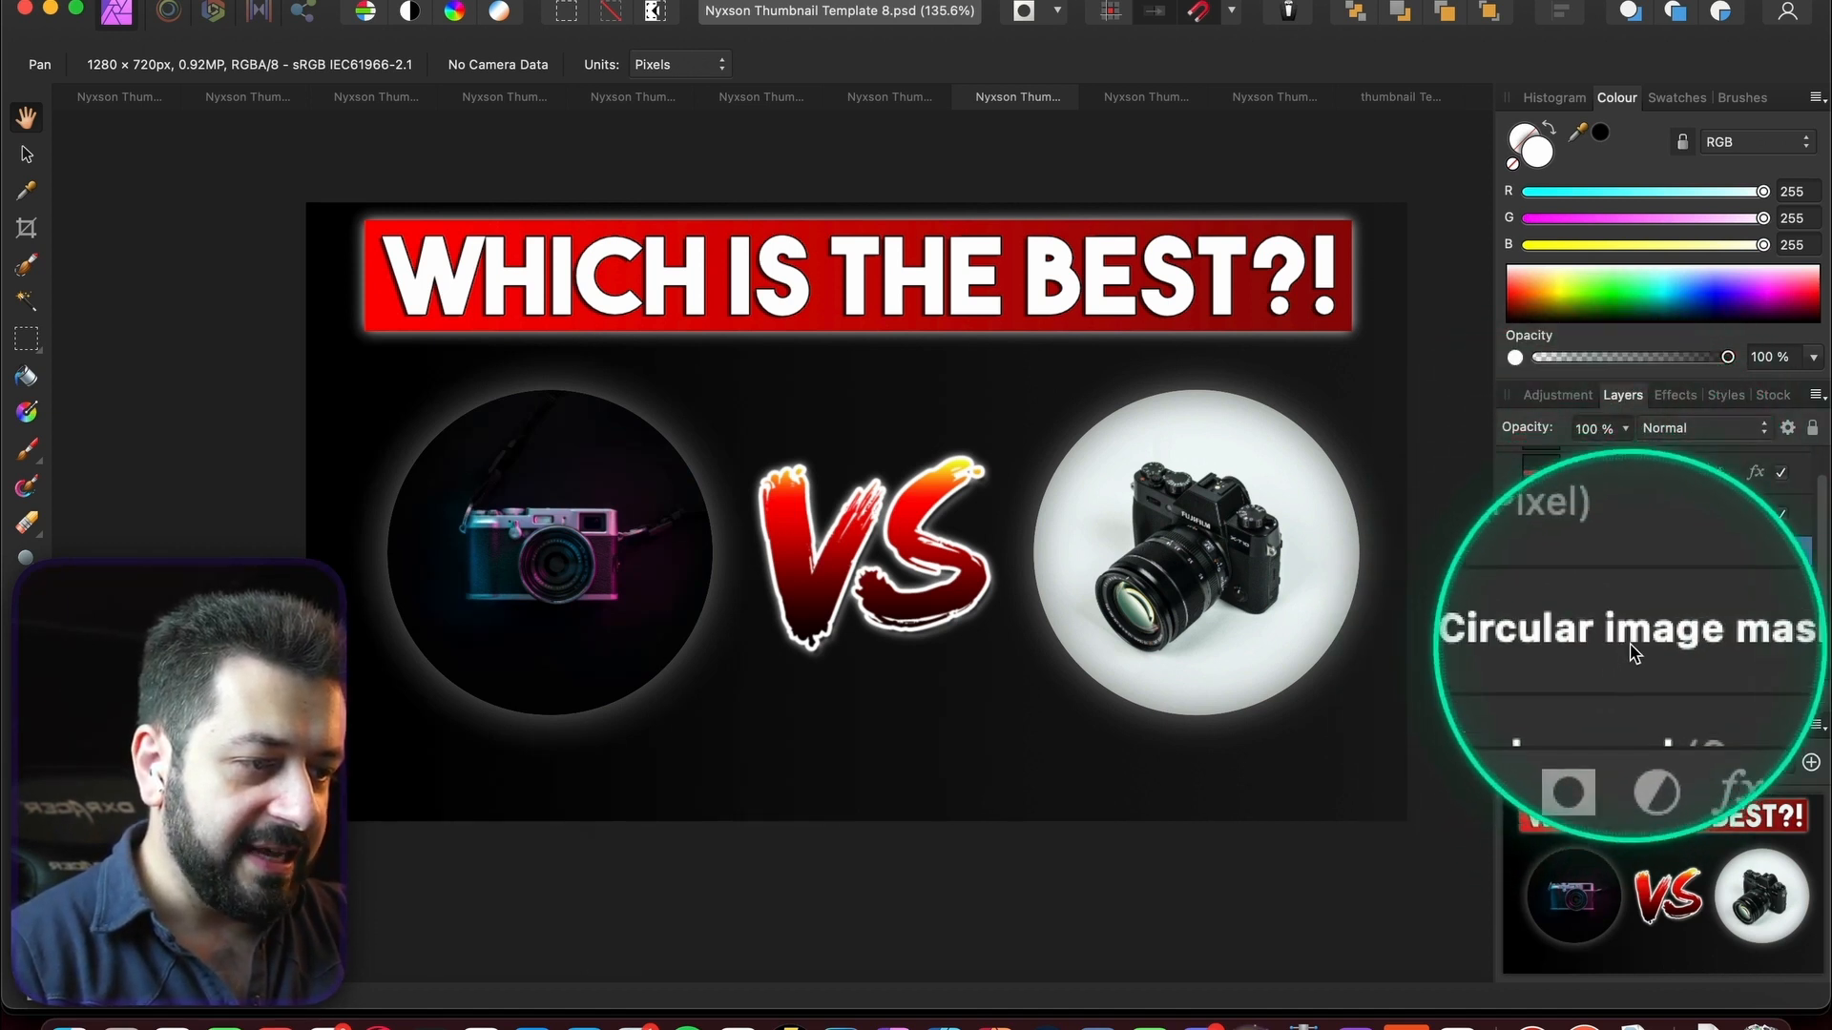
pyautogui.scroll(-2, 1633, 655)
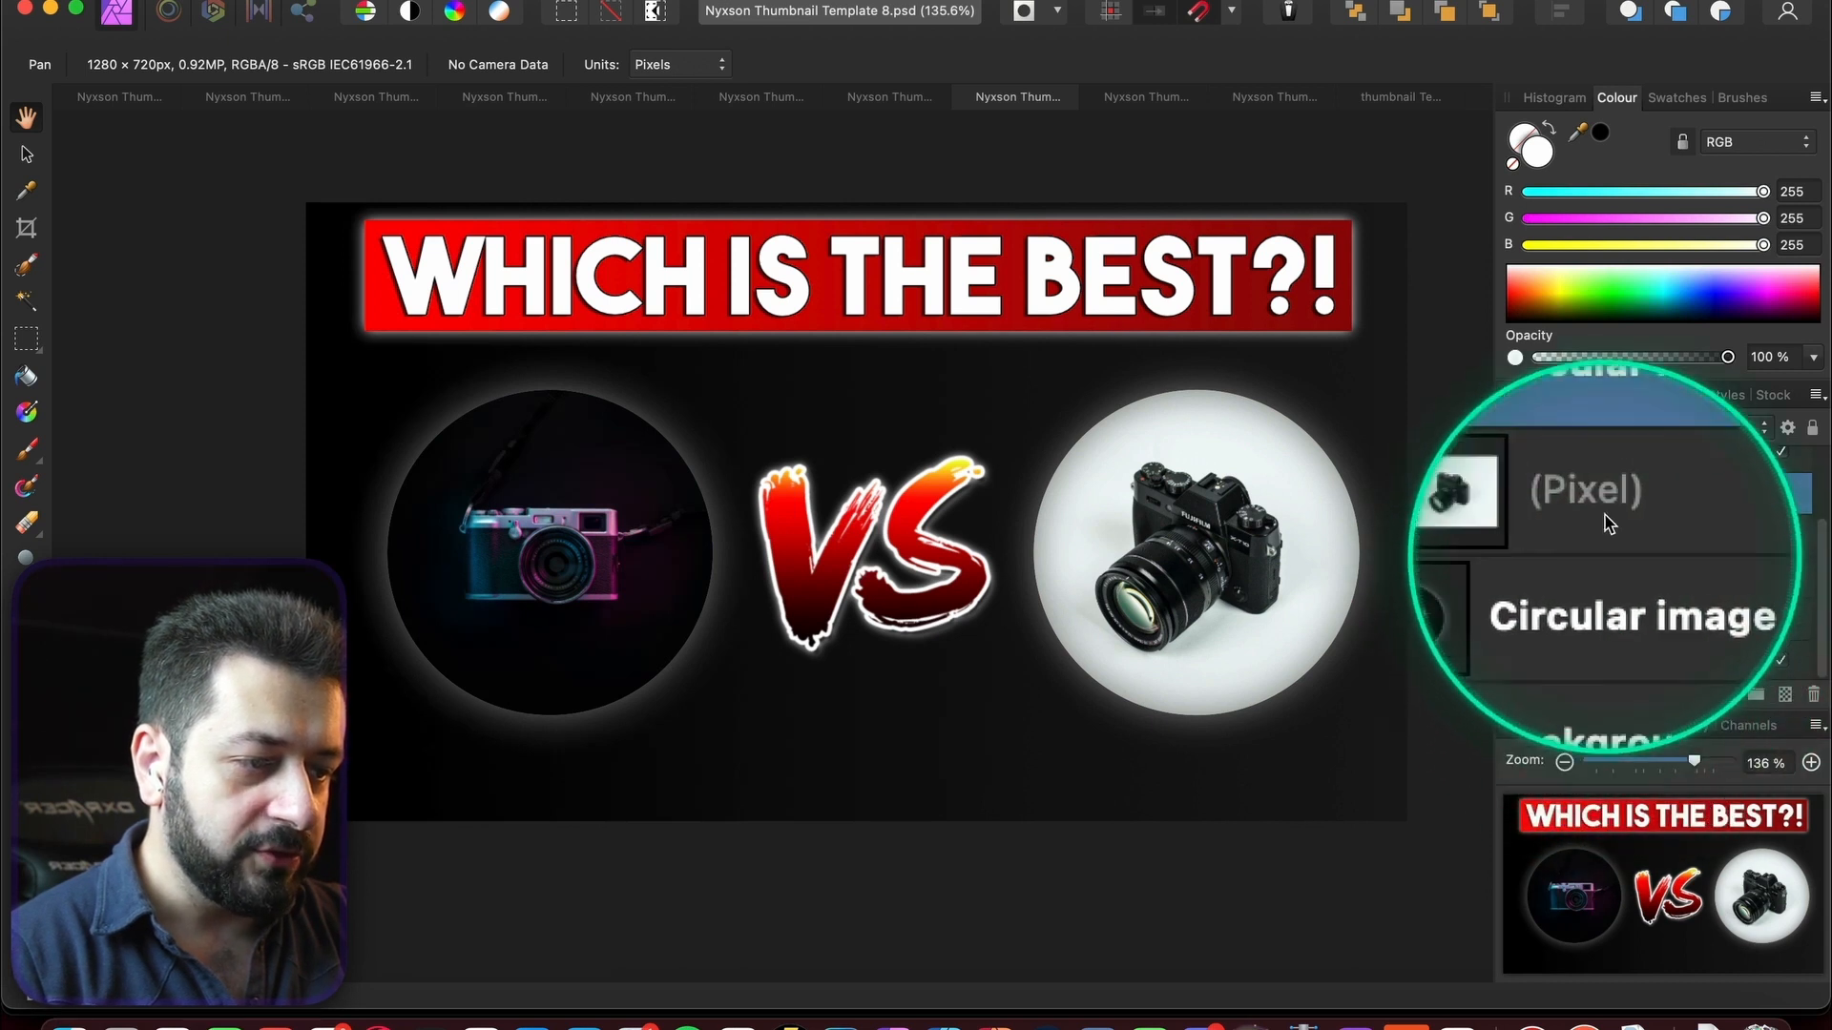
pyautogui.scroll(3, 1603, 505)
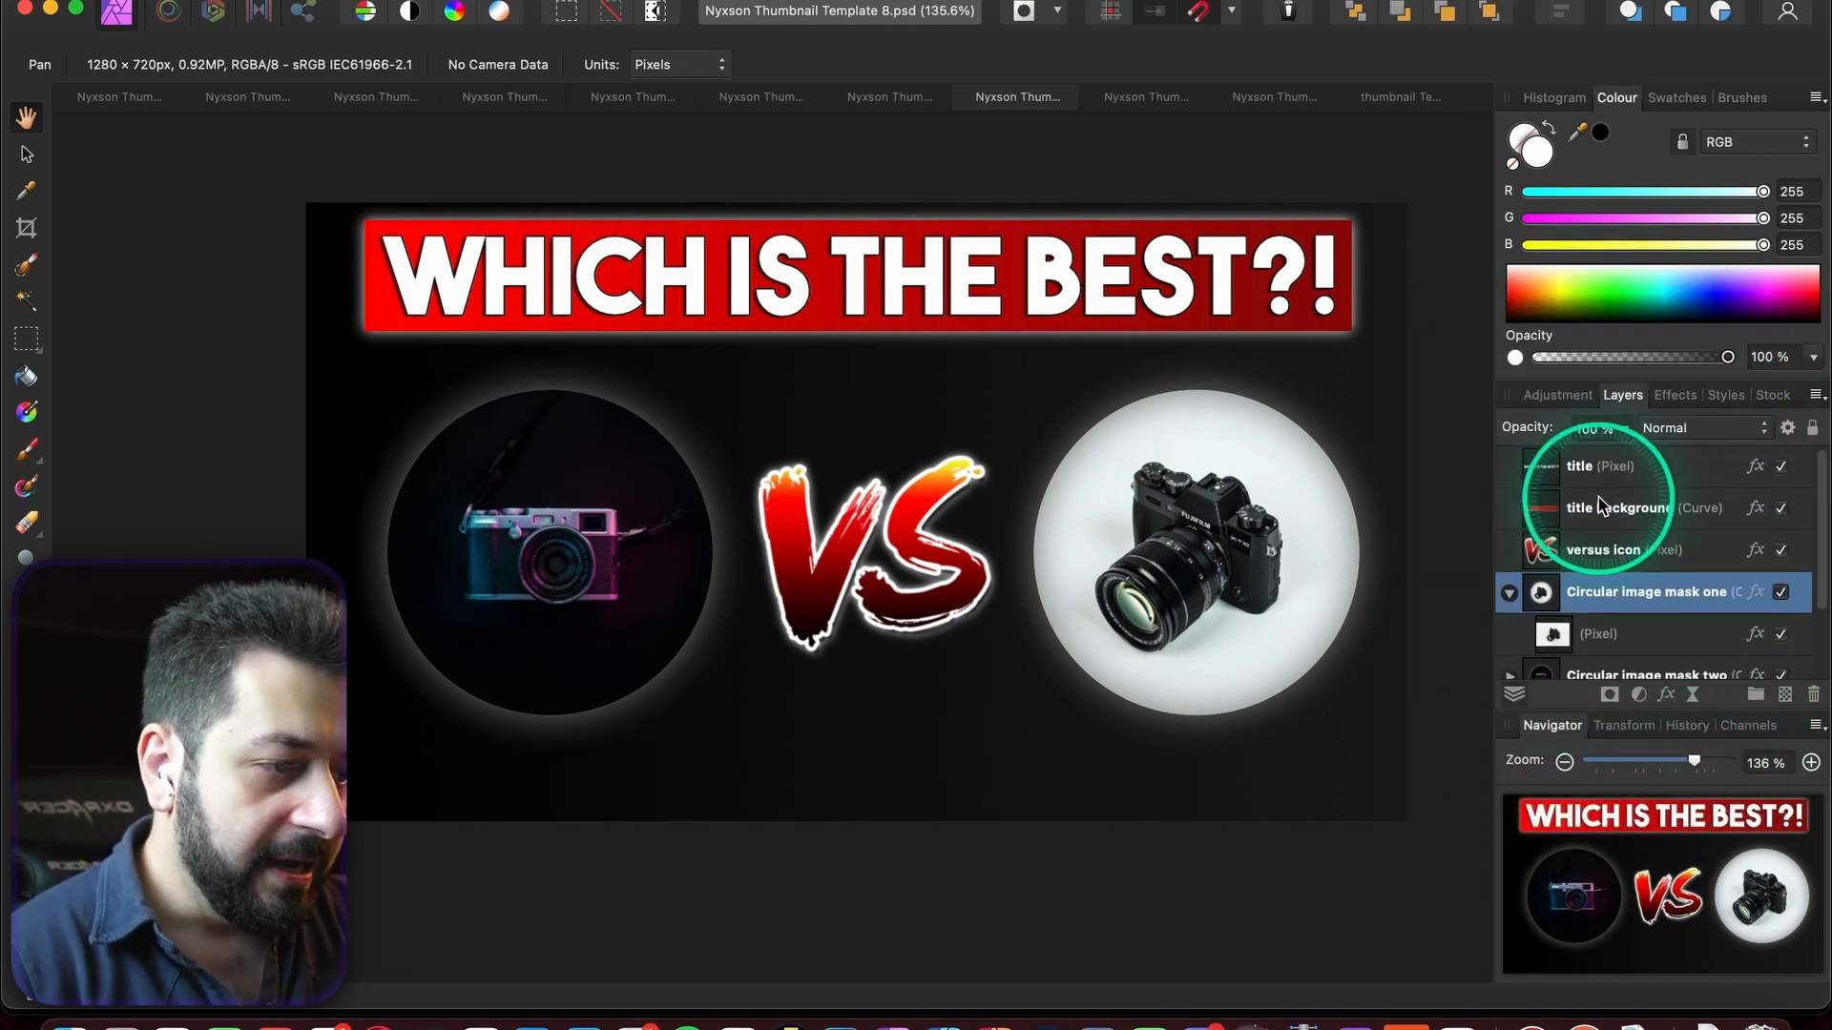
pyautogui.click(1664, 468)
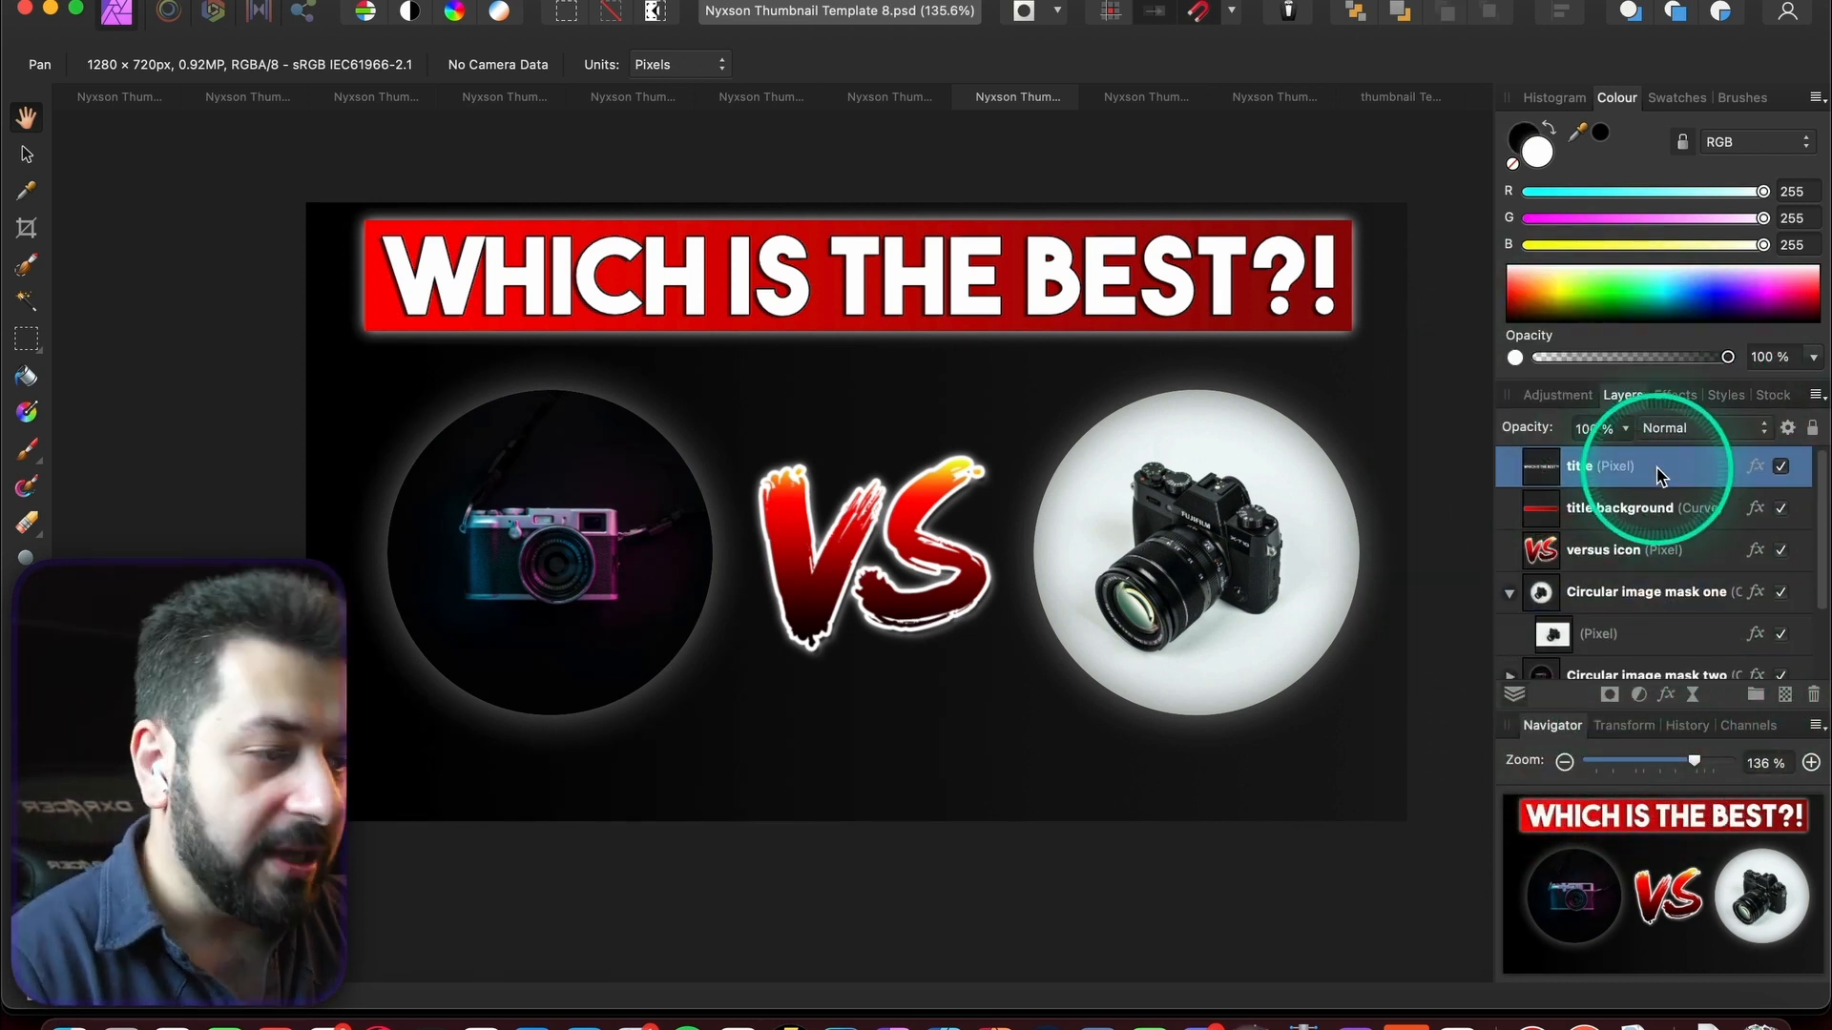
pyautogui.click(1612, 508)
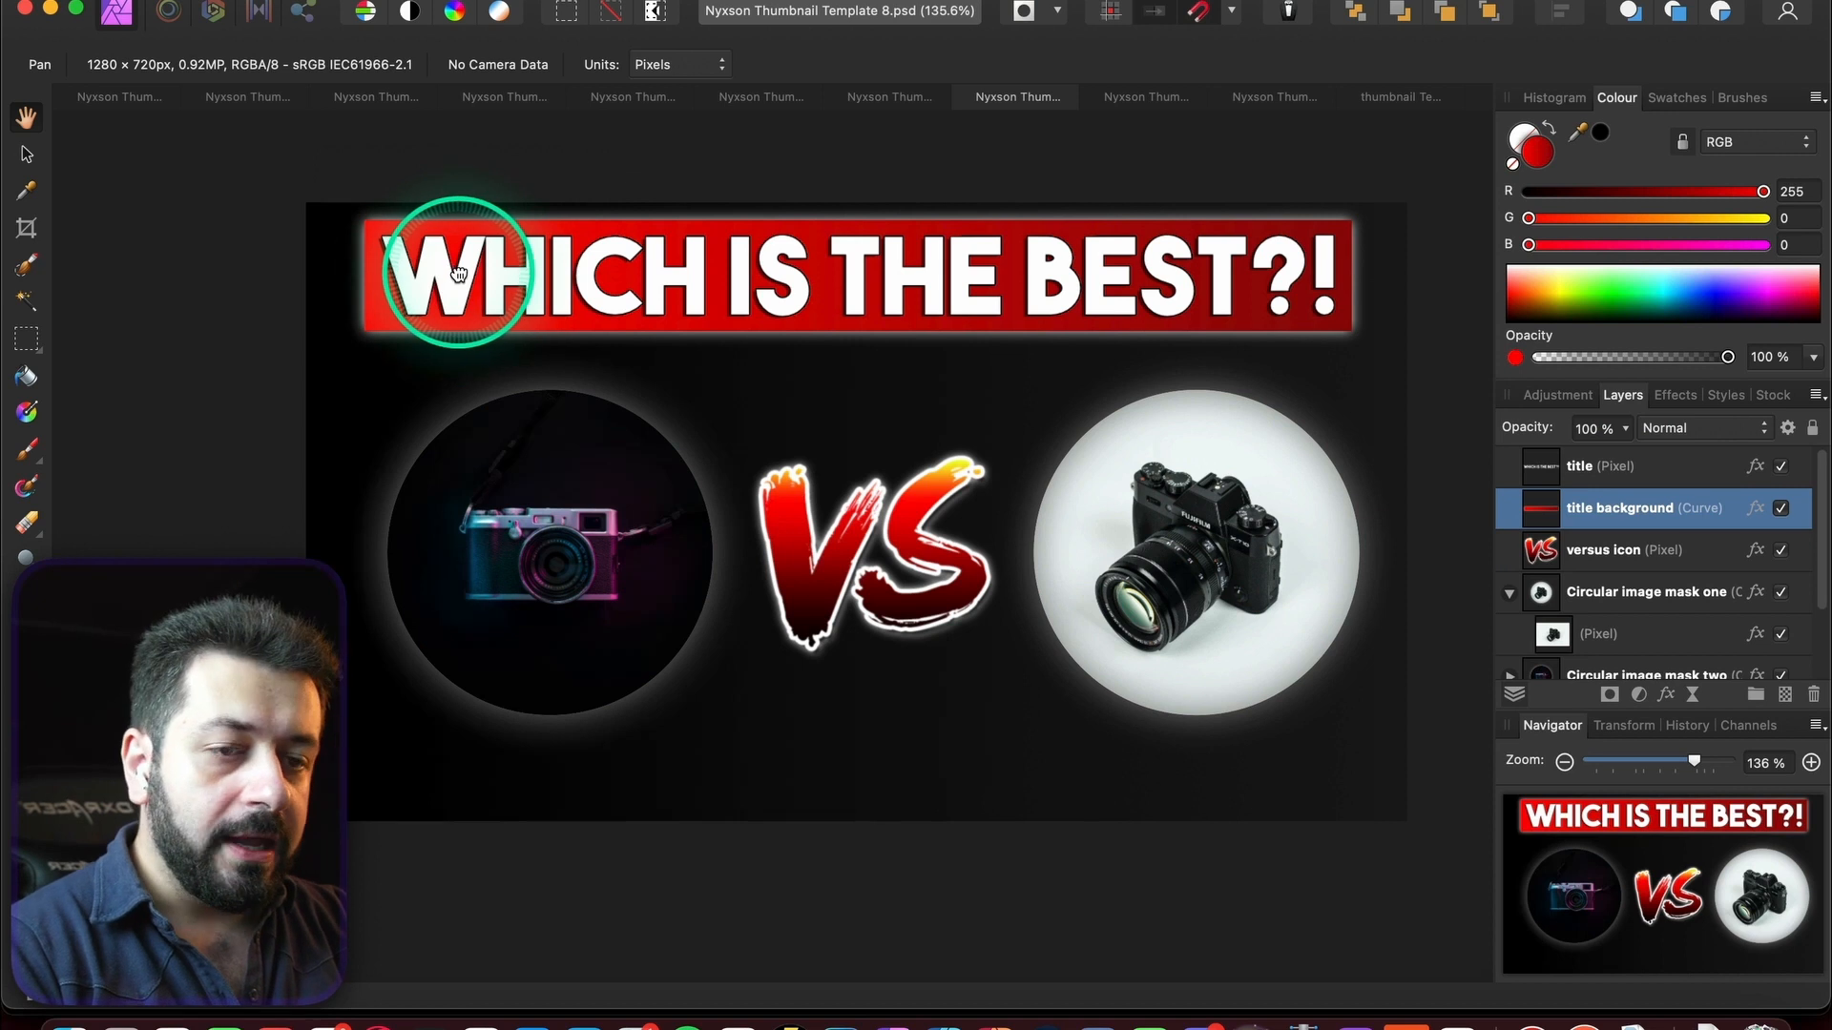
pyautogui.click(1634, 469)
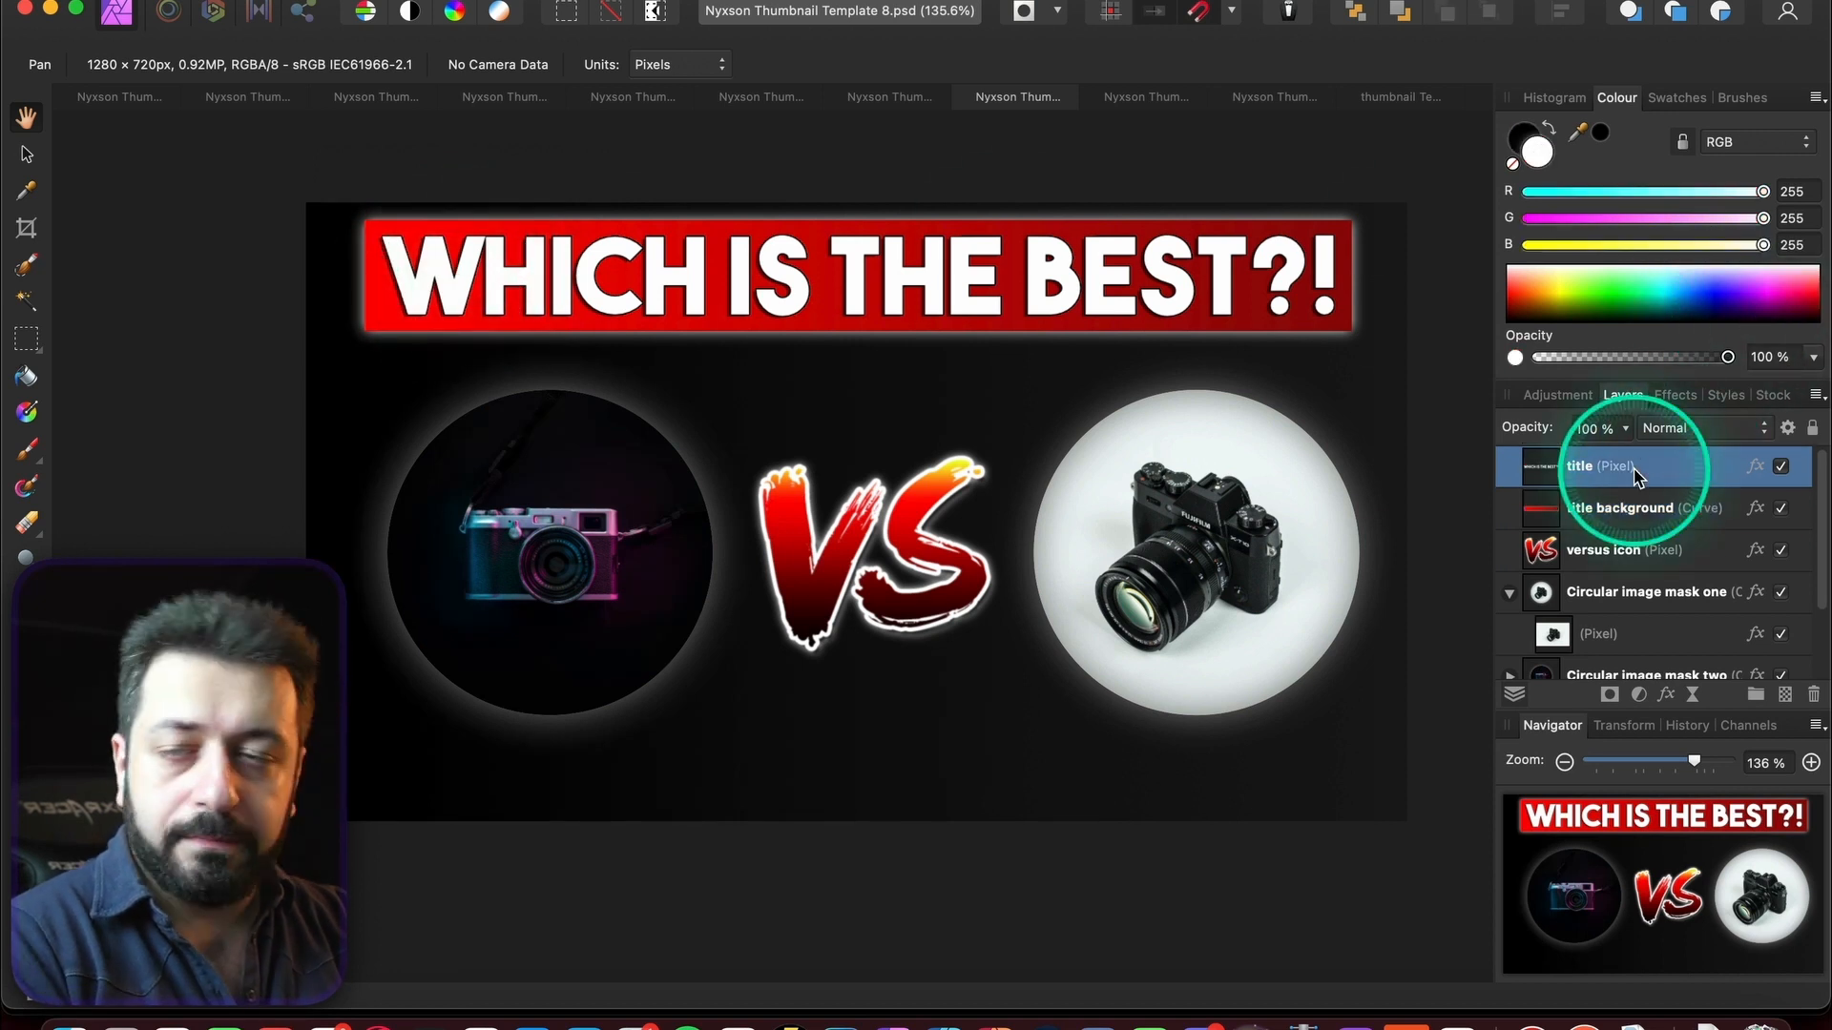
pyautogui.click(26, 154)
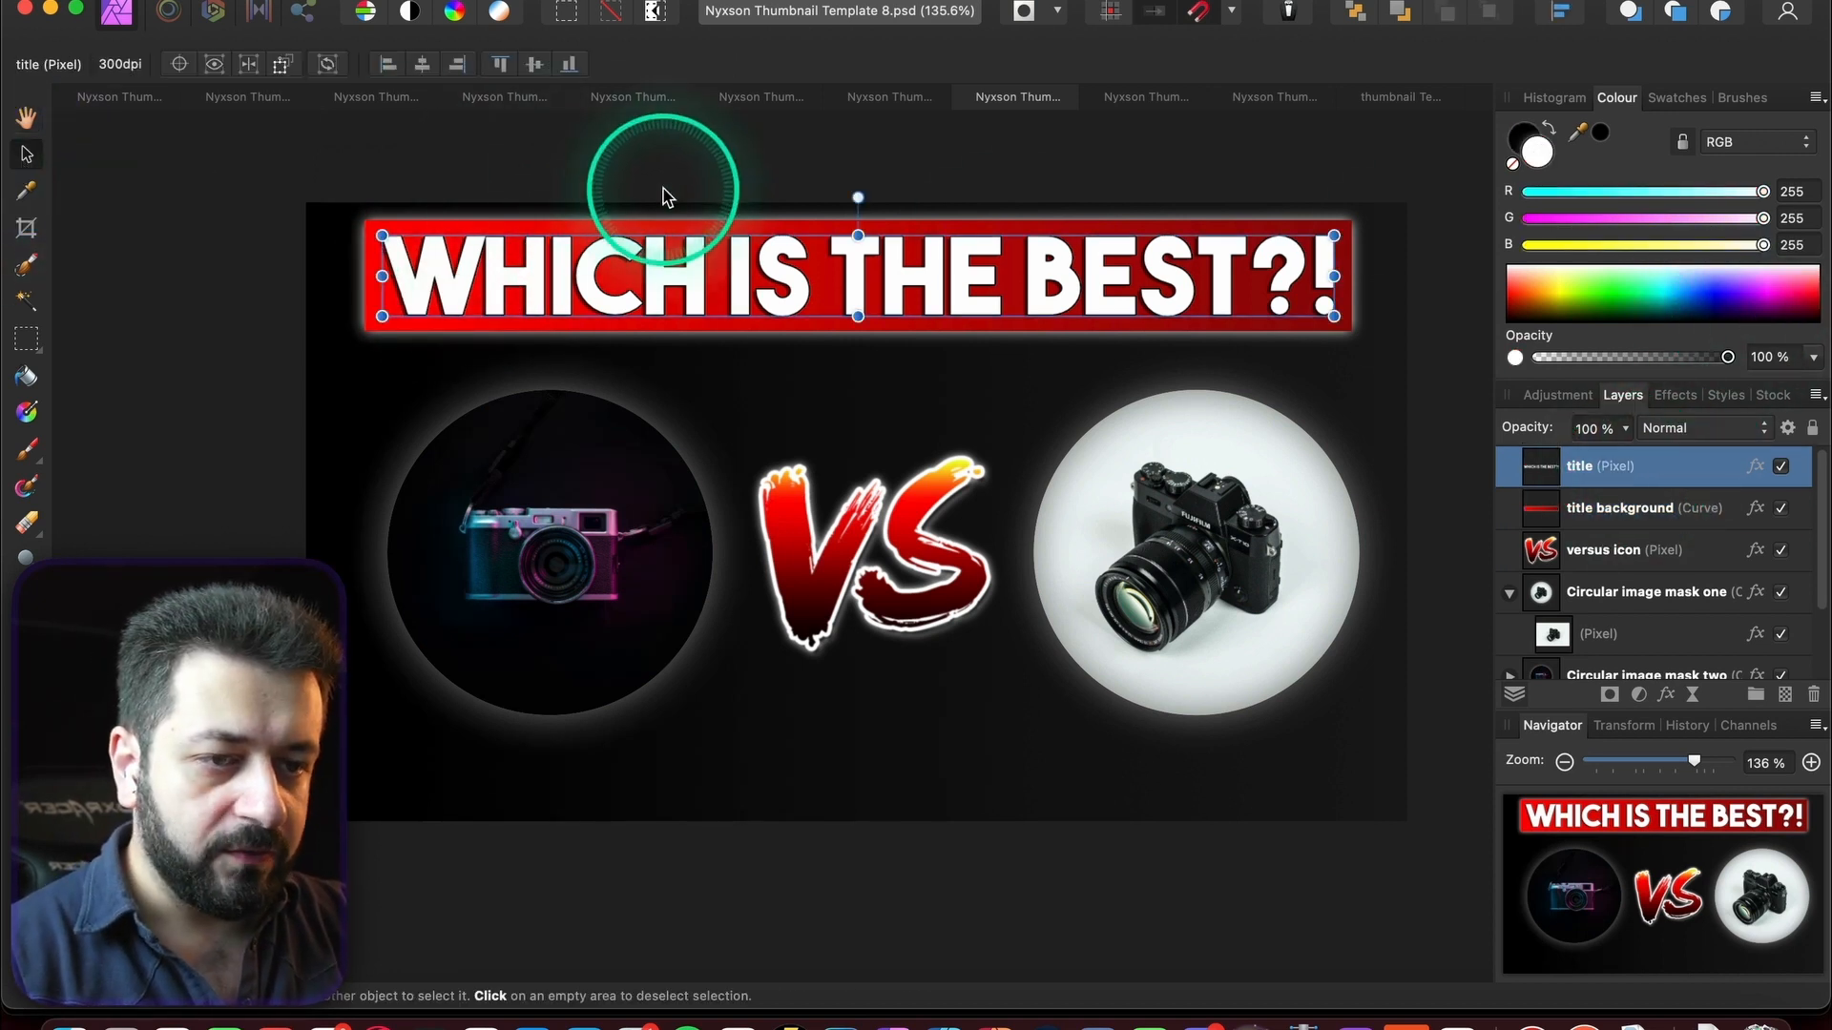
pyautogui.click(660, 294)
pyautogui.moveTo(660, 294); pyautogui.dragTo(663, 441)
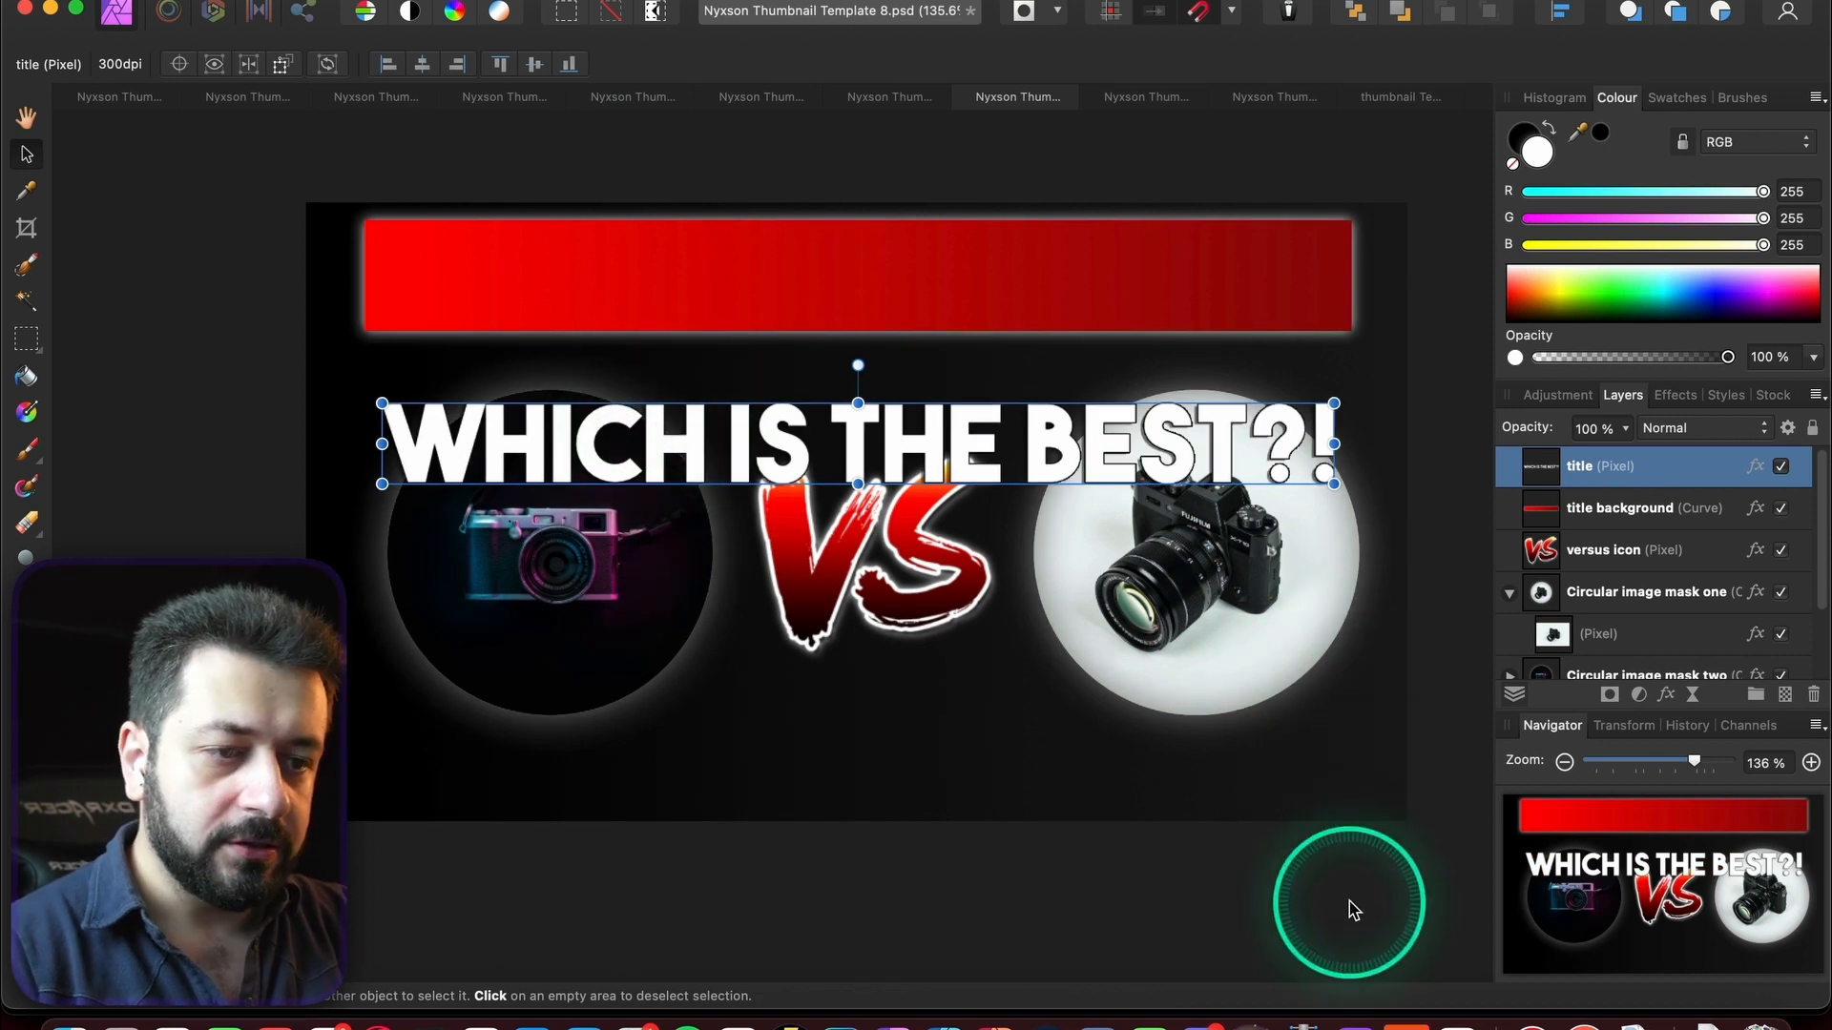
pyautogui.press('super+z')
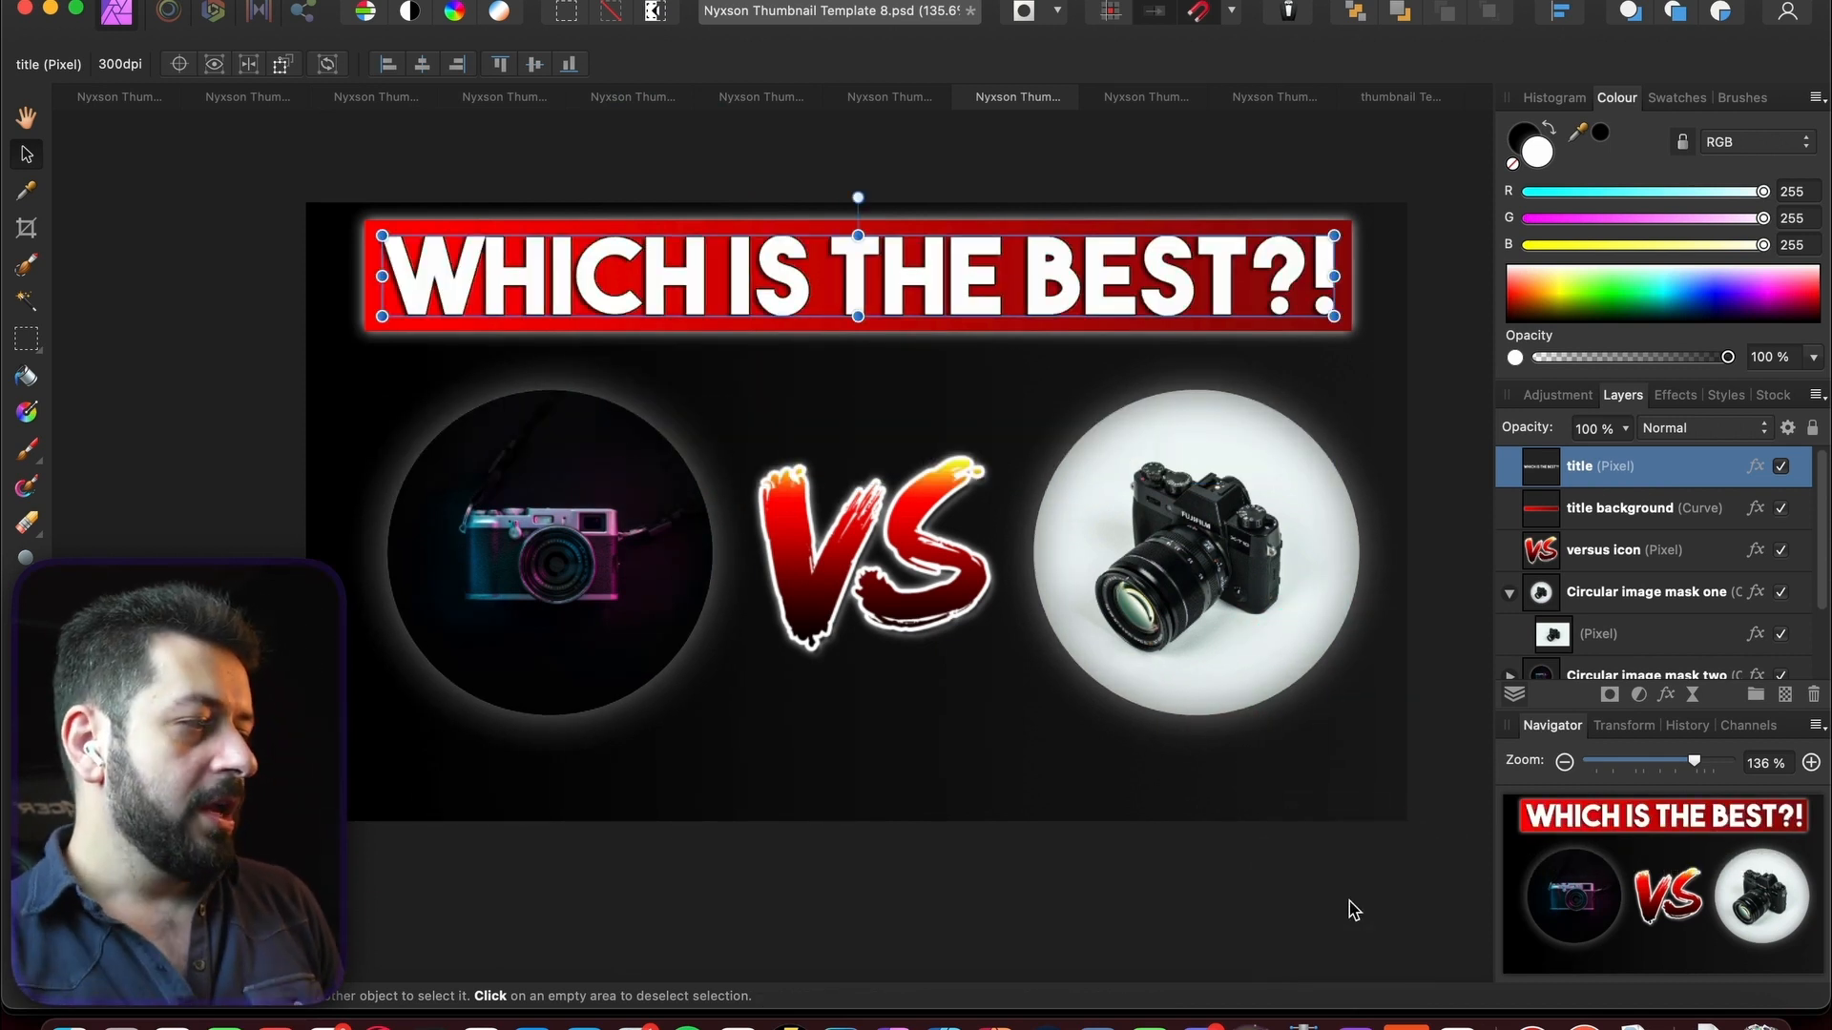
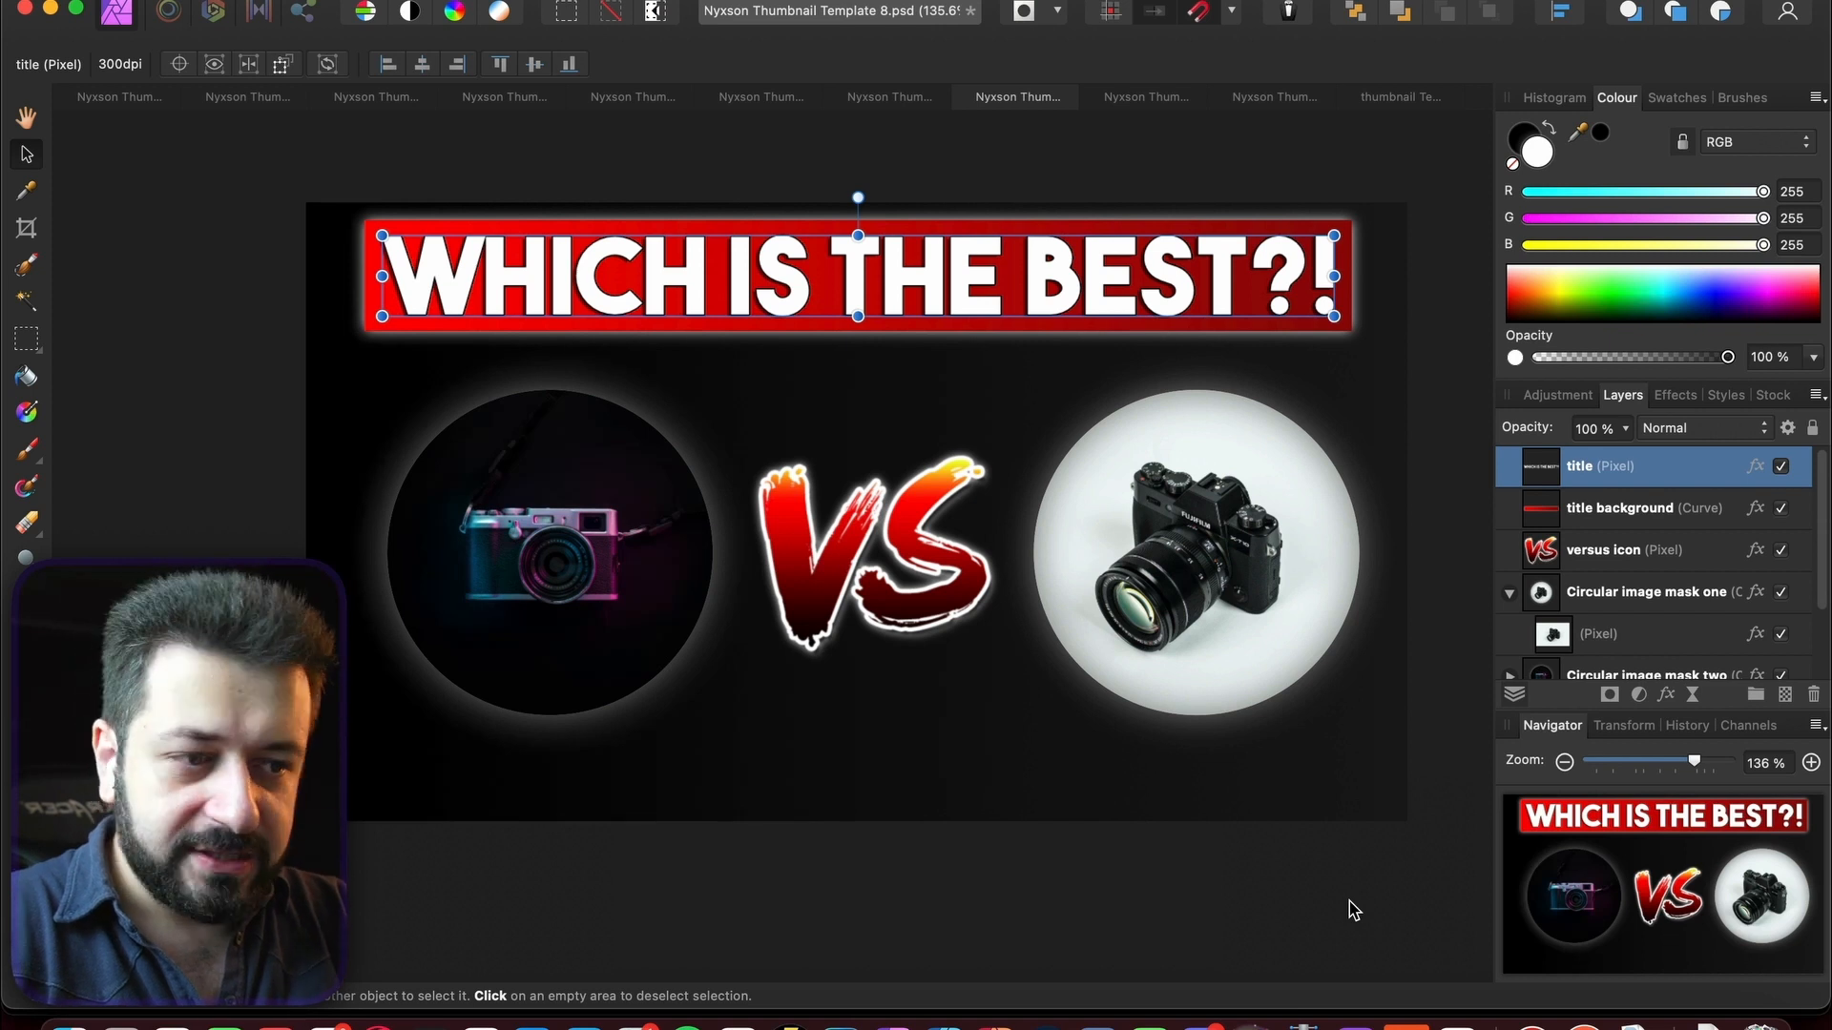
# - Review Templates 1 through 4, including the pineapple design, zoomed out, with Template 1's photo deselected
pyautogui.scroll(-5, 839, 487)
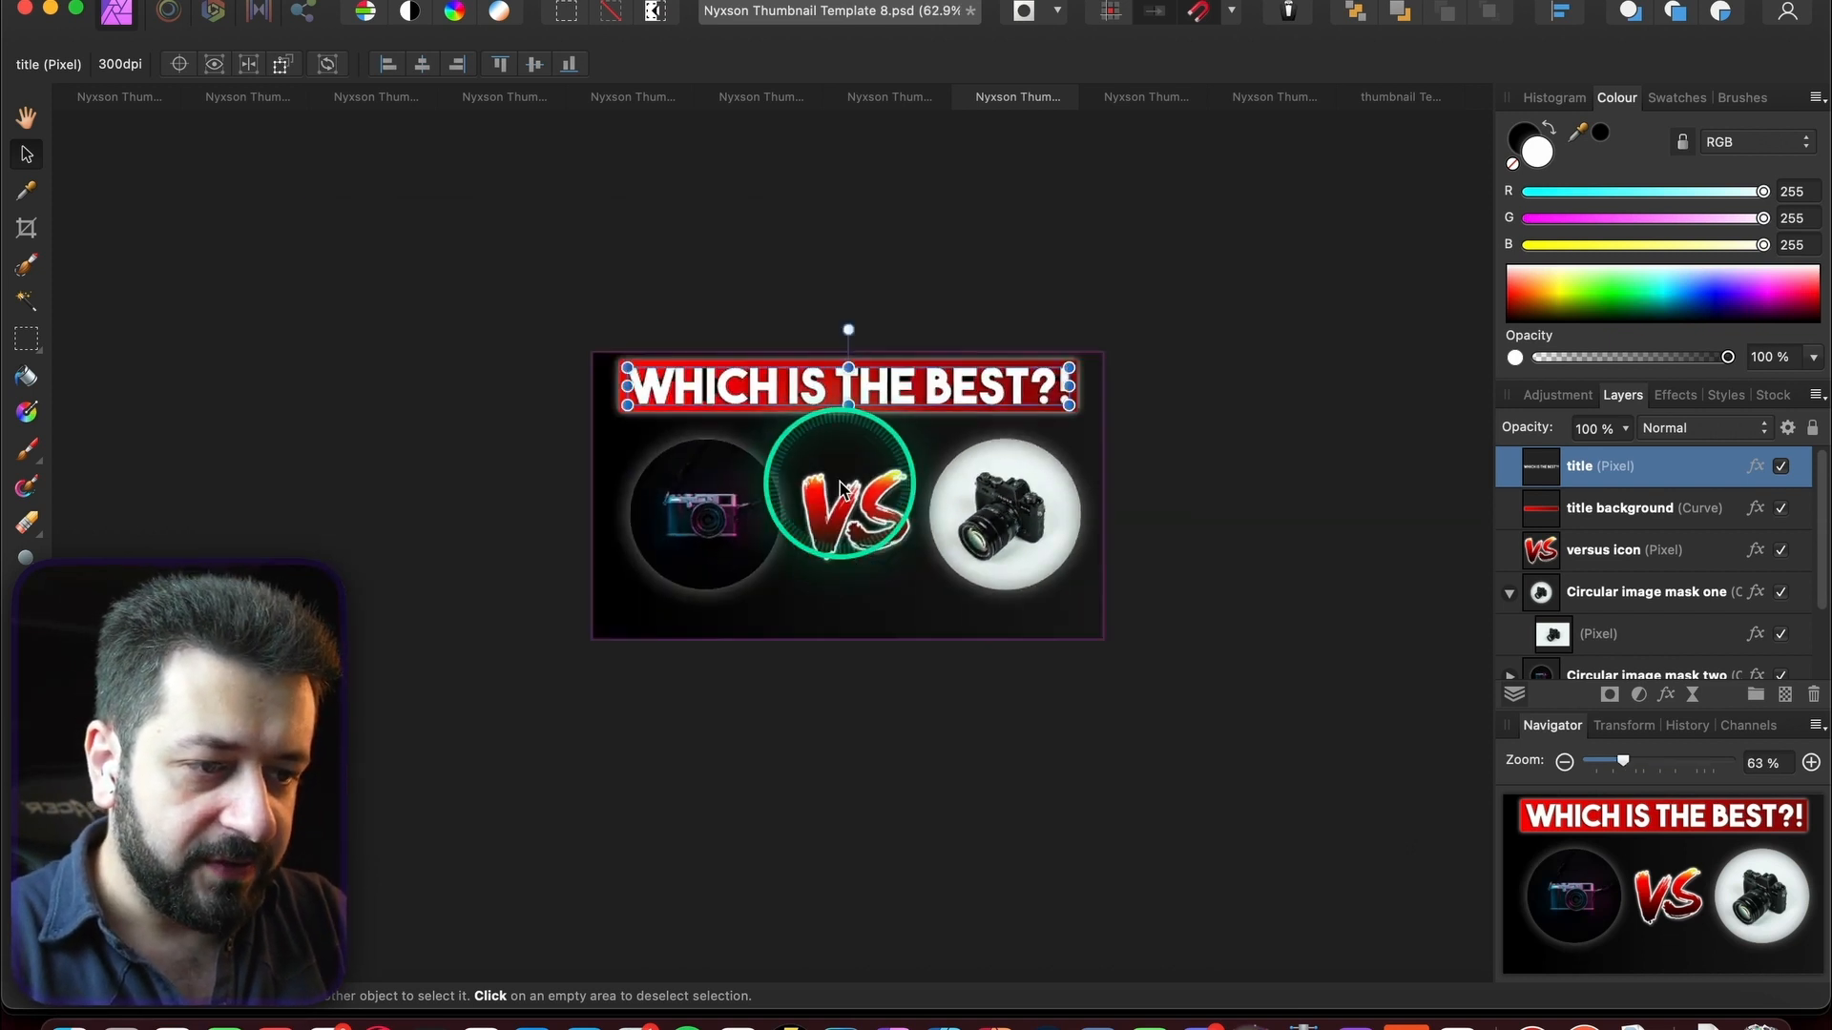
pyautogui.click(122, 96)
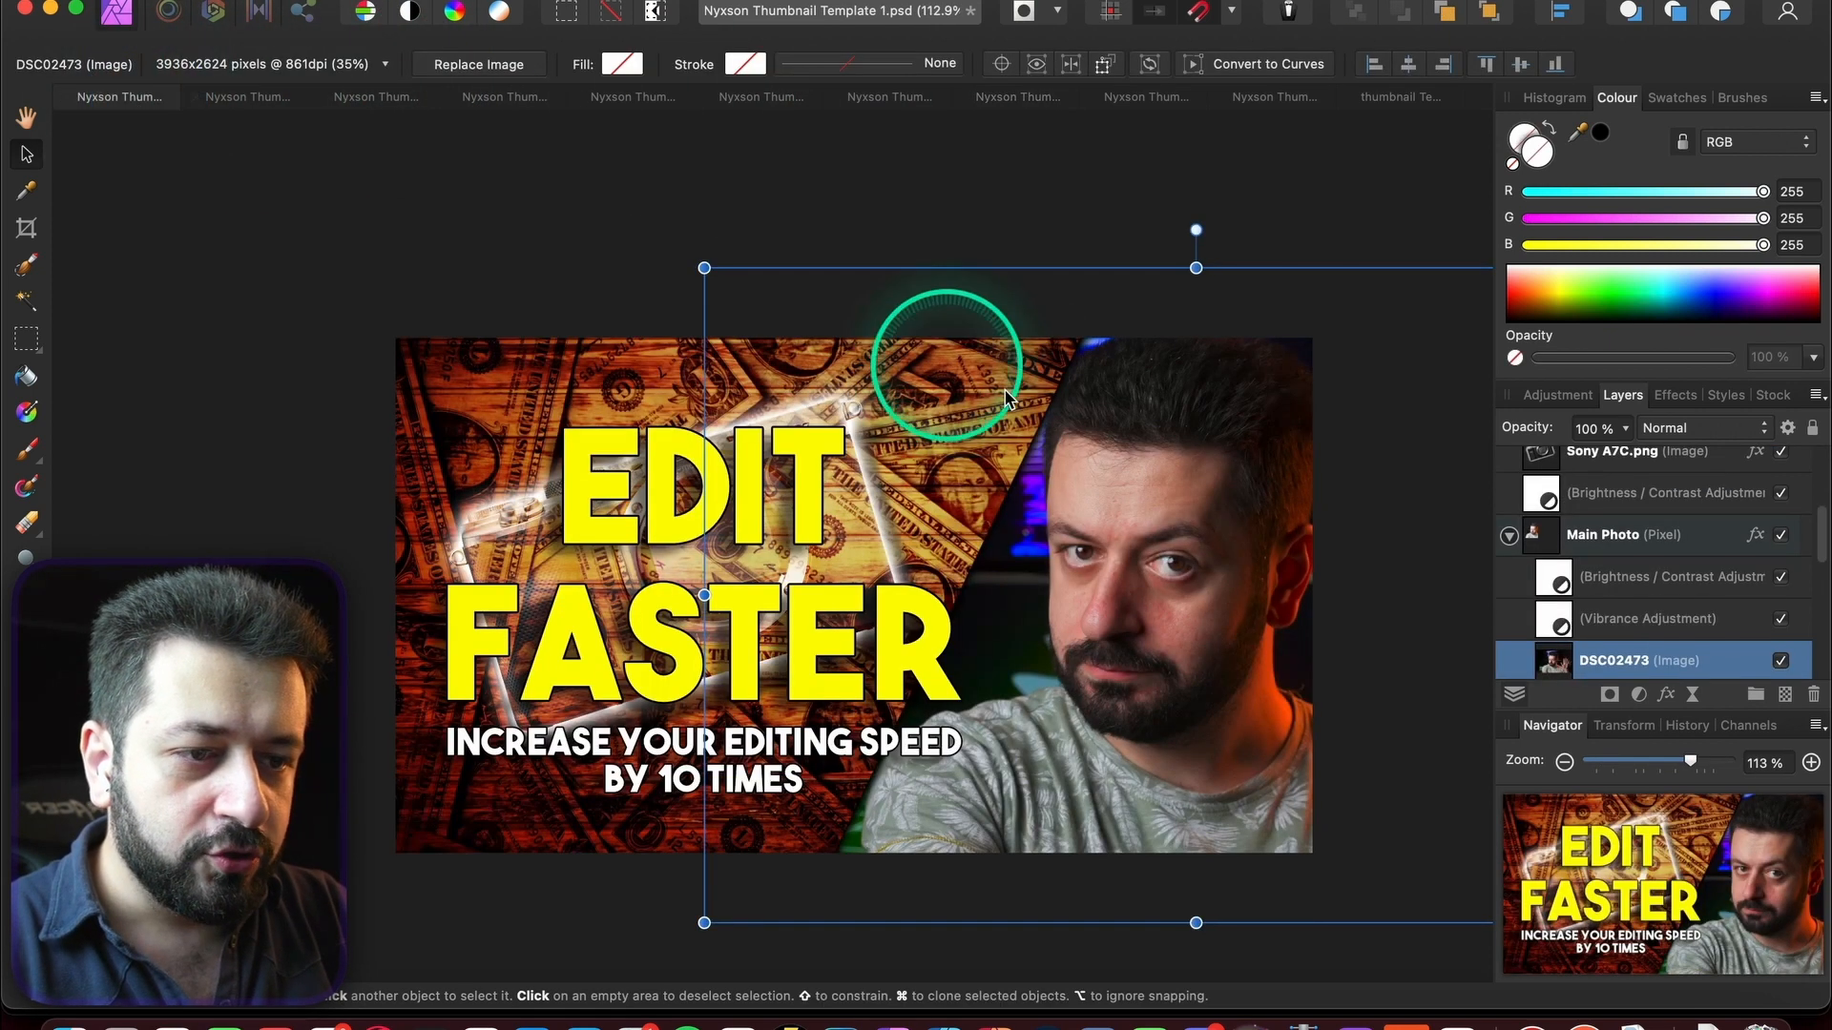
pyautogui.scroll(-5, 1007, 401)
pyautogui.click(537, 327)
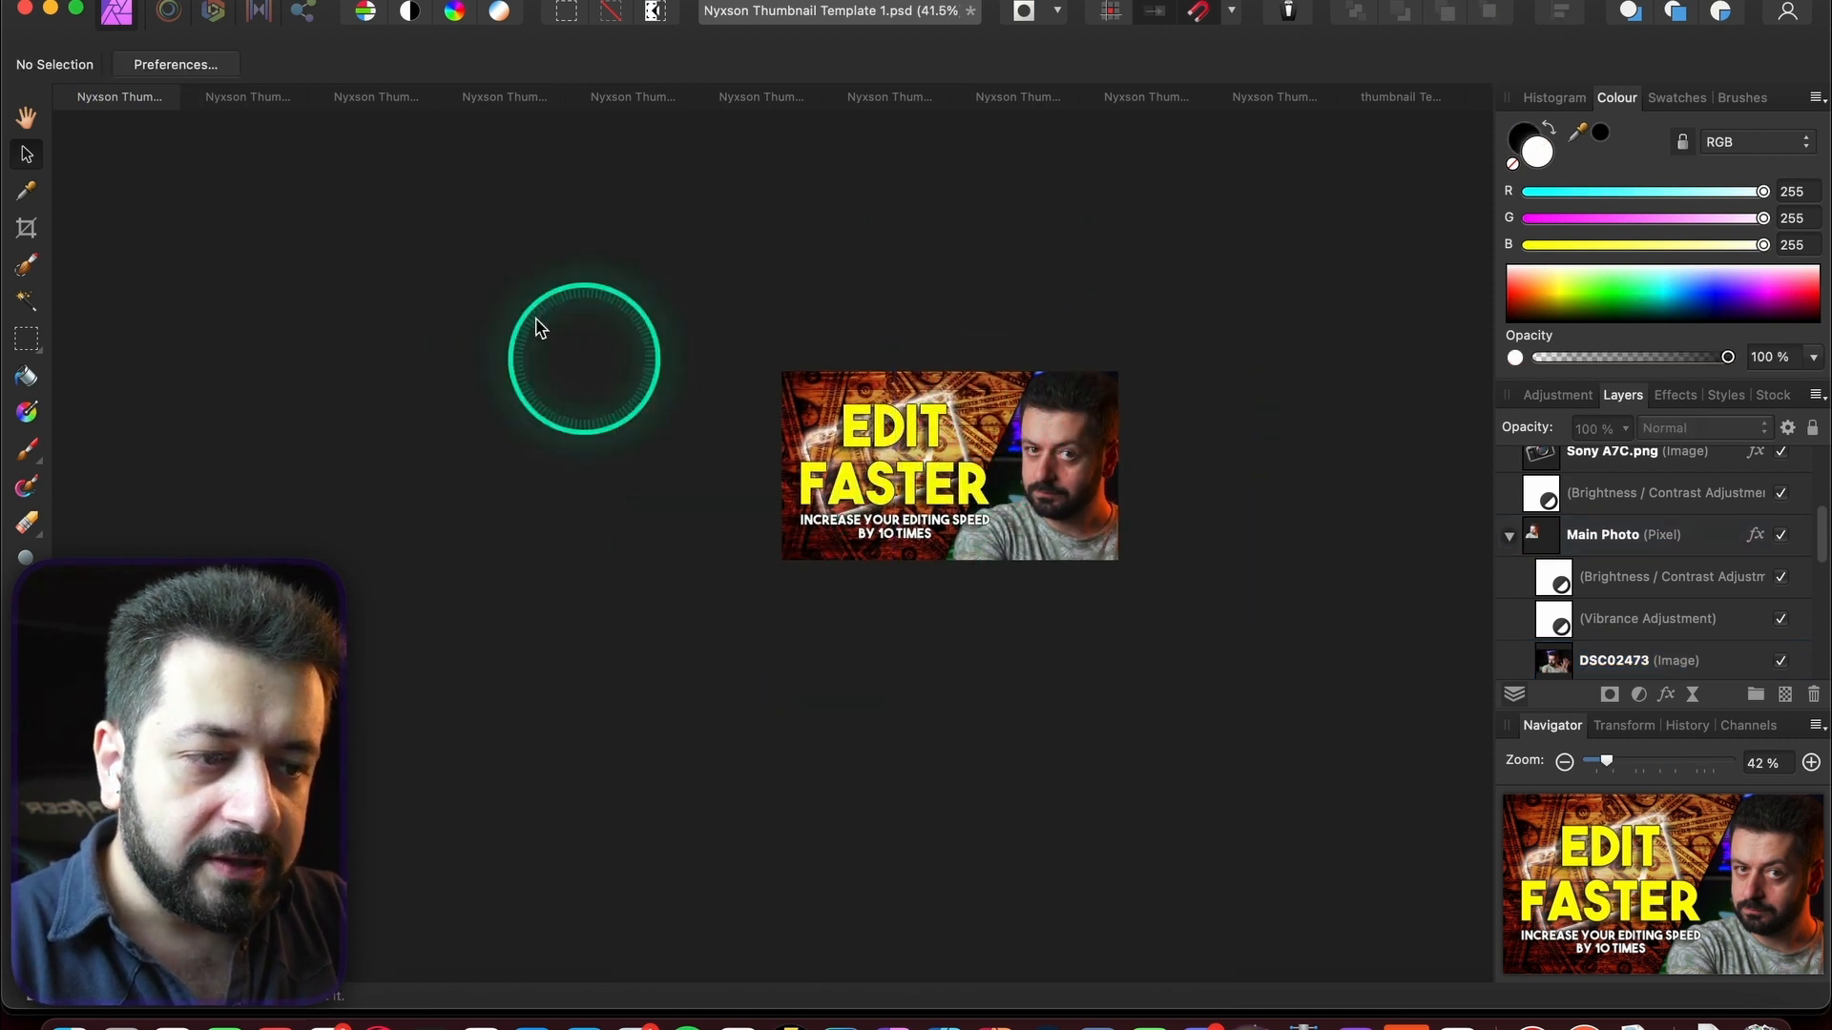
pyautogui.click(247, 97)
pyautogui.scroll(-3, 1283, 319)
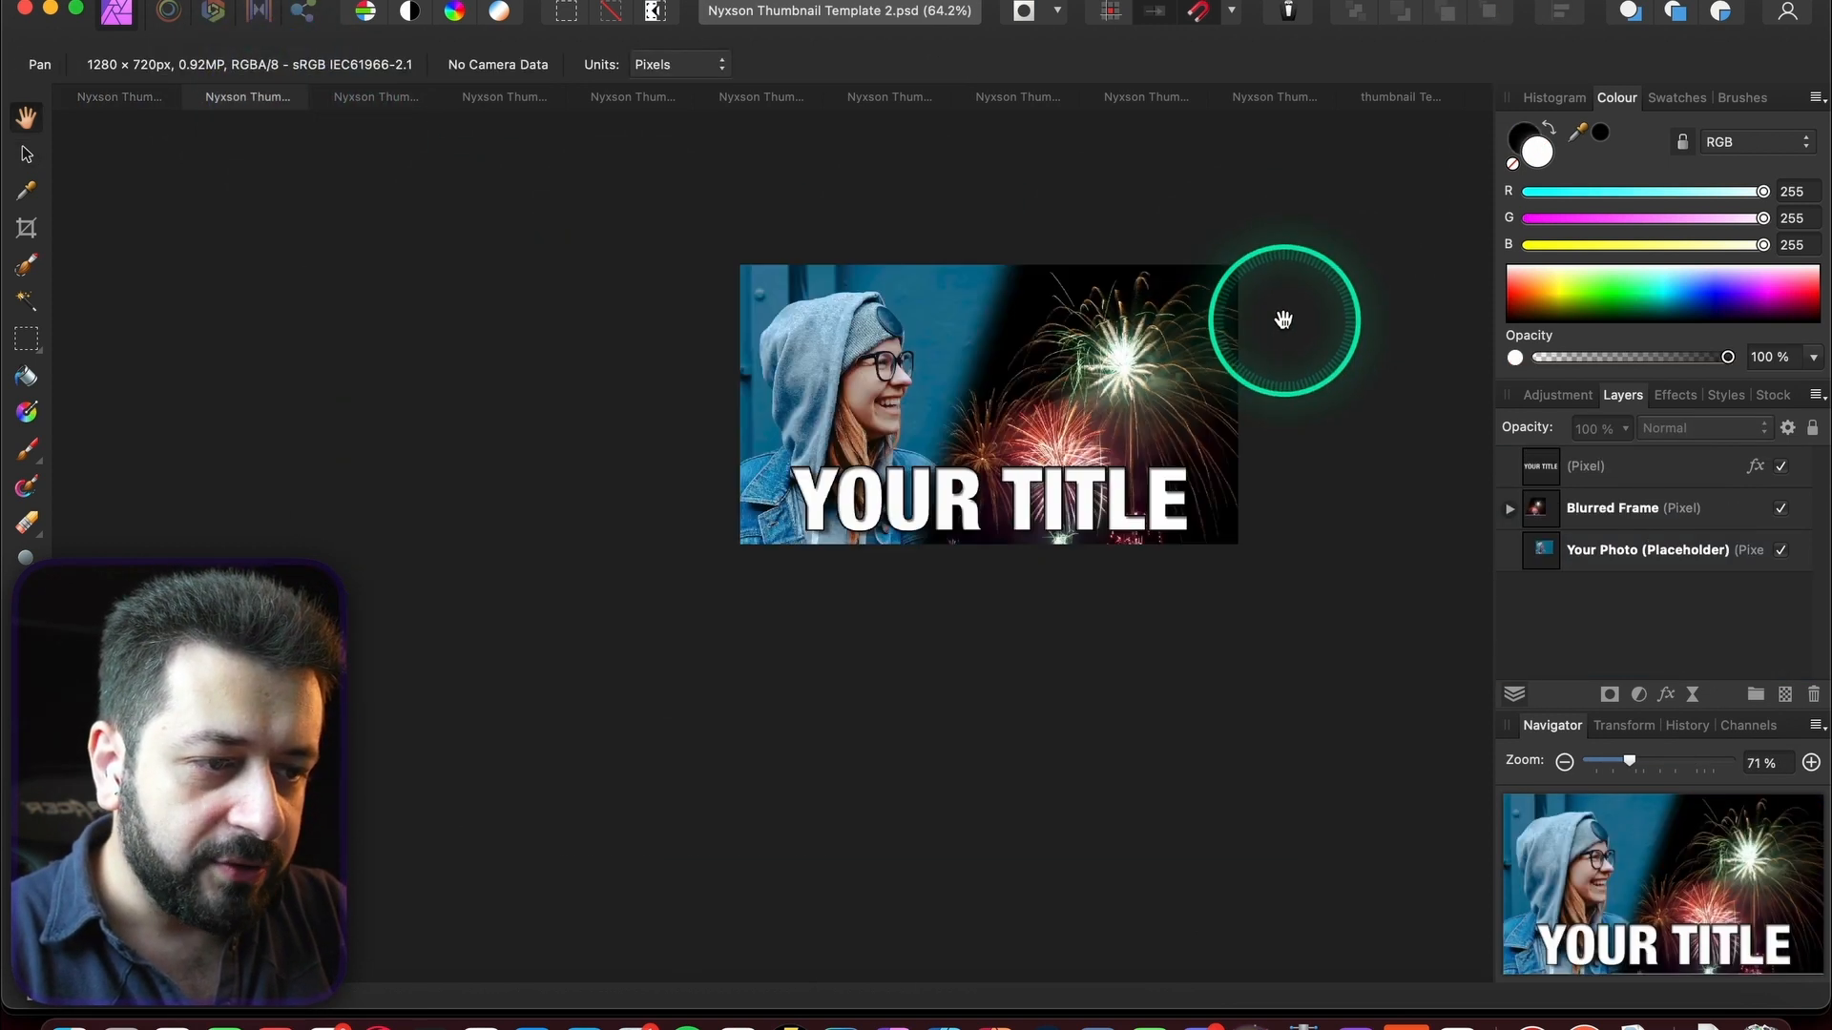
pyautogui.scroll(-2, 1283, 320)
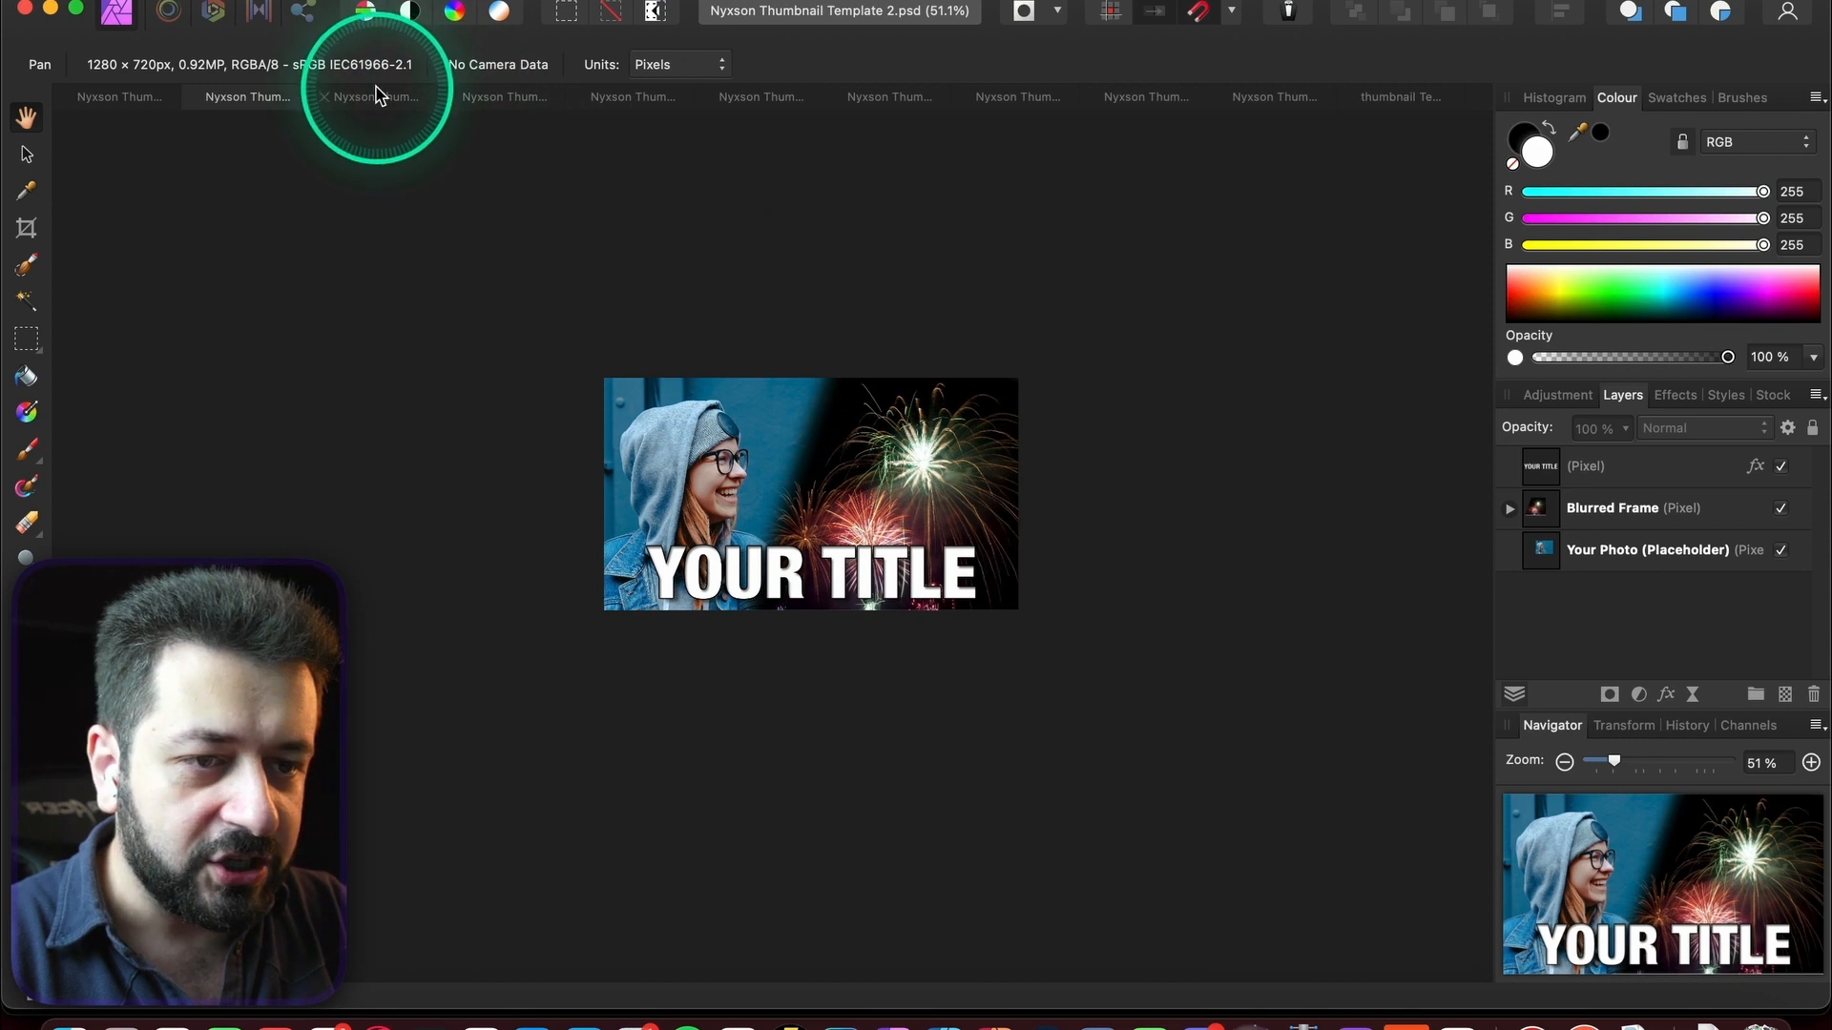
pyautogui.click(375, 95)
pyautogui.scroll(-3, 892, 299)
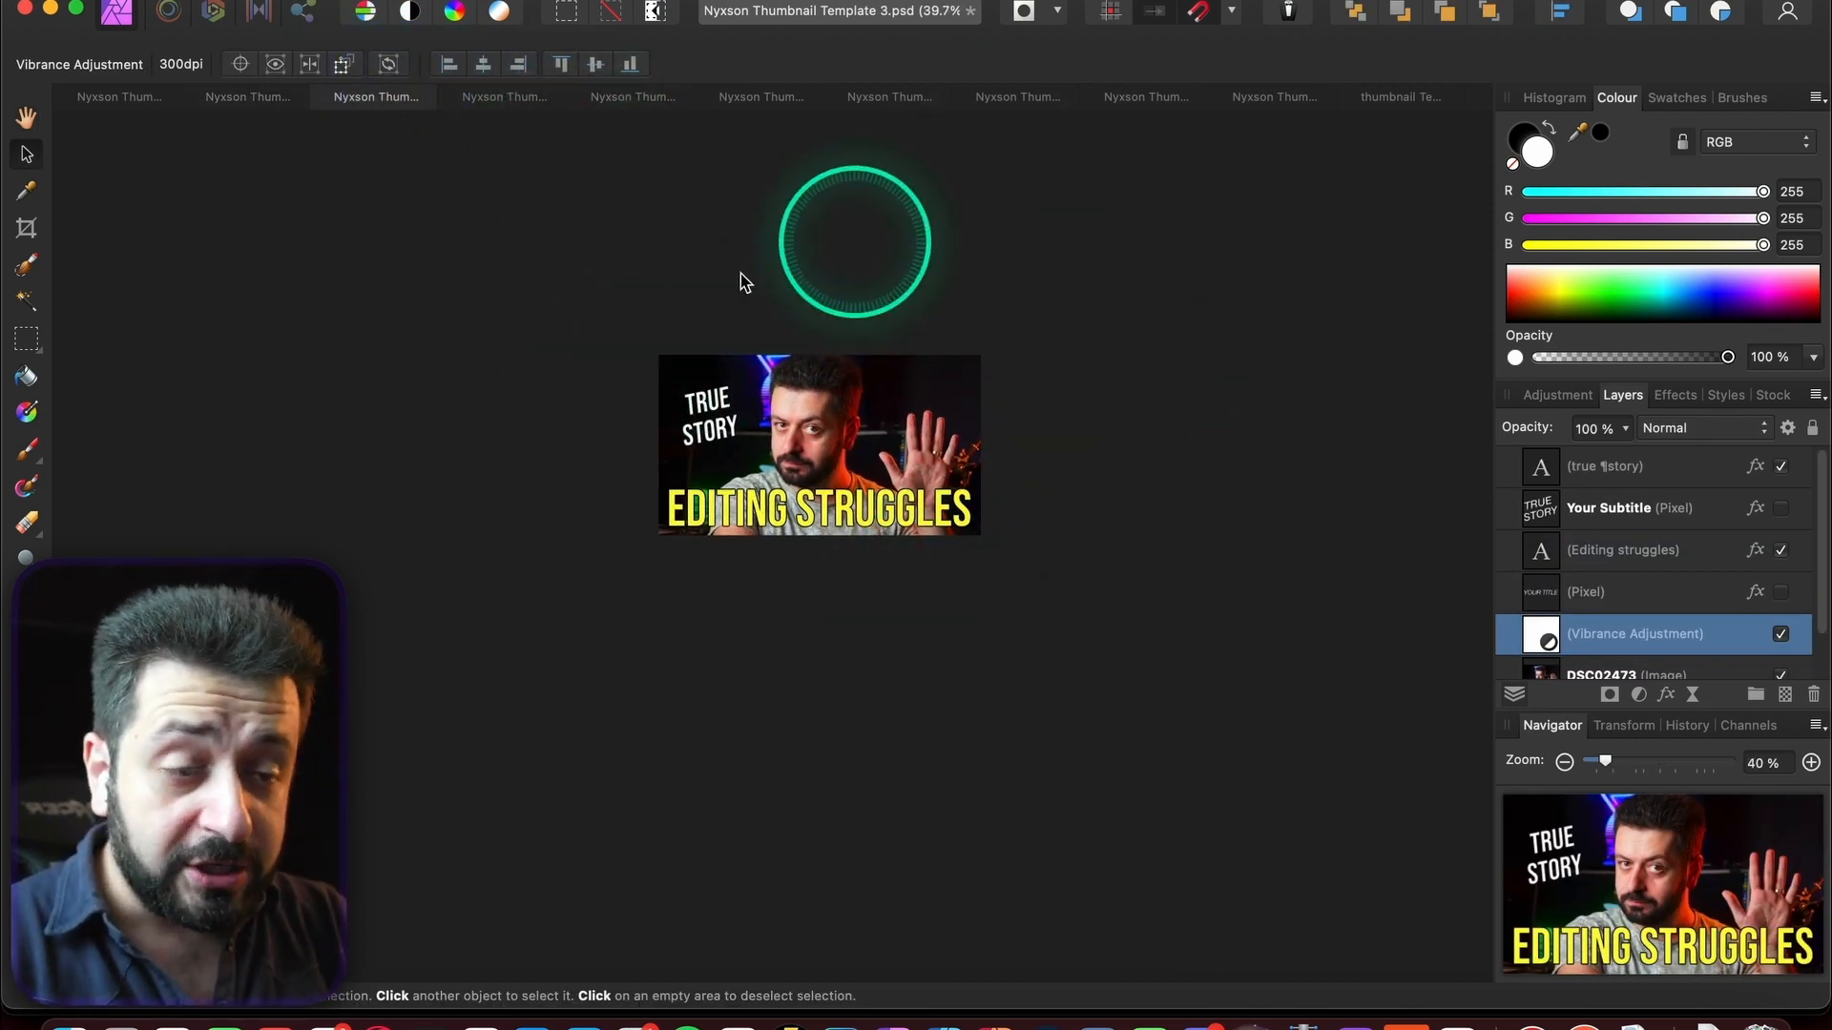
pyautogui.click(509, 95)
pyautogui.scroll(-3, 858, 348)
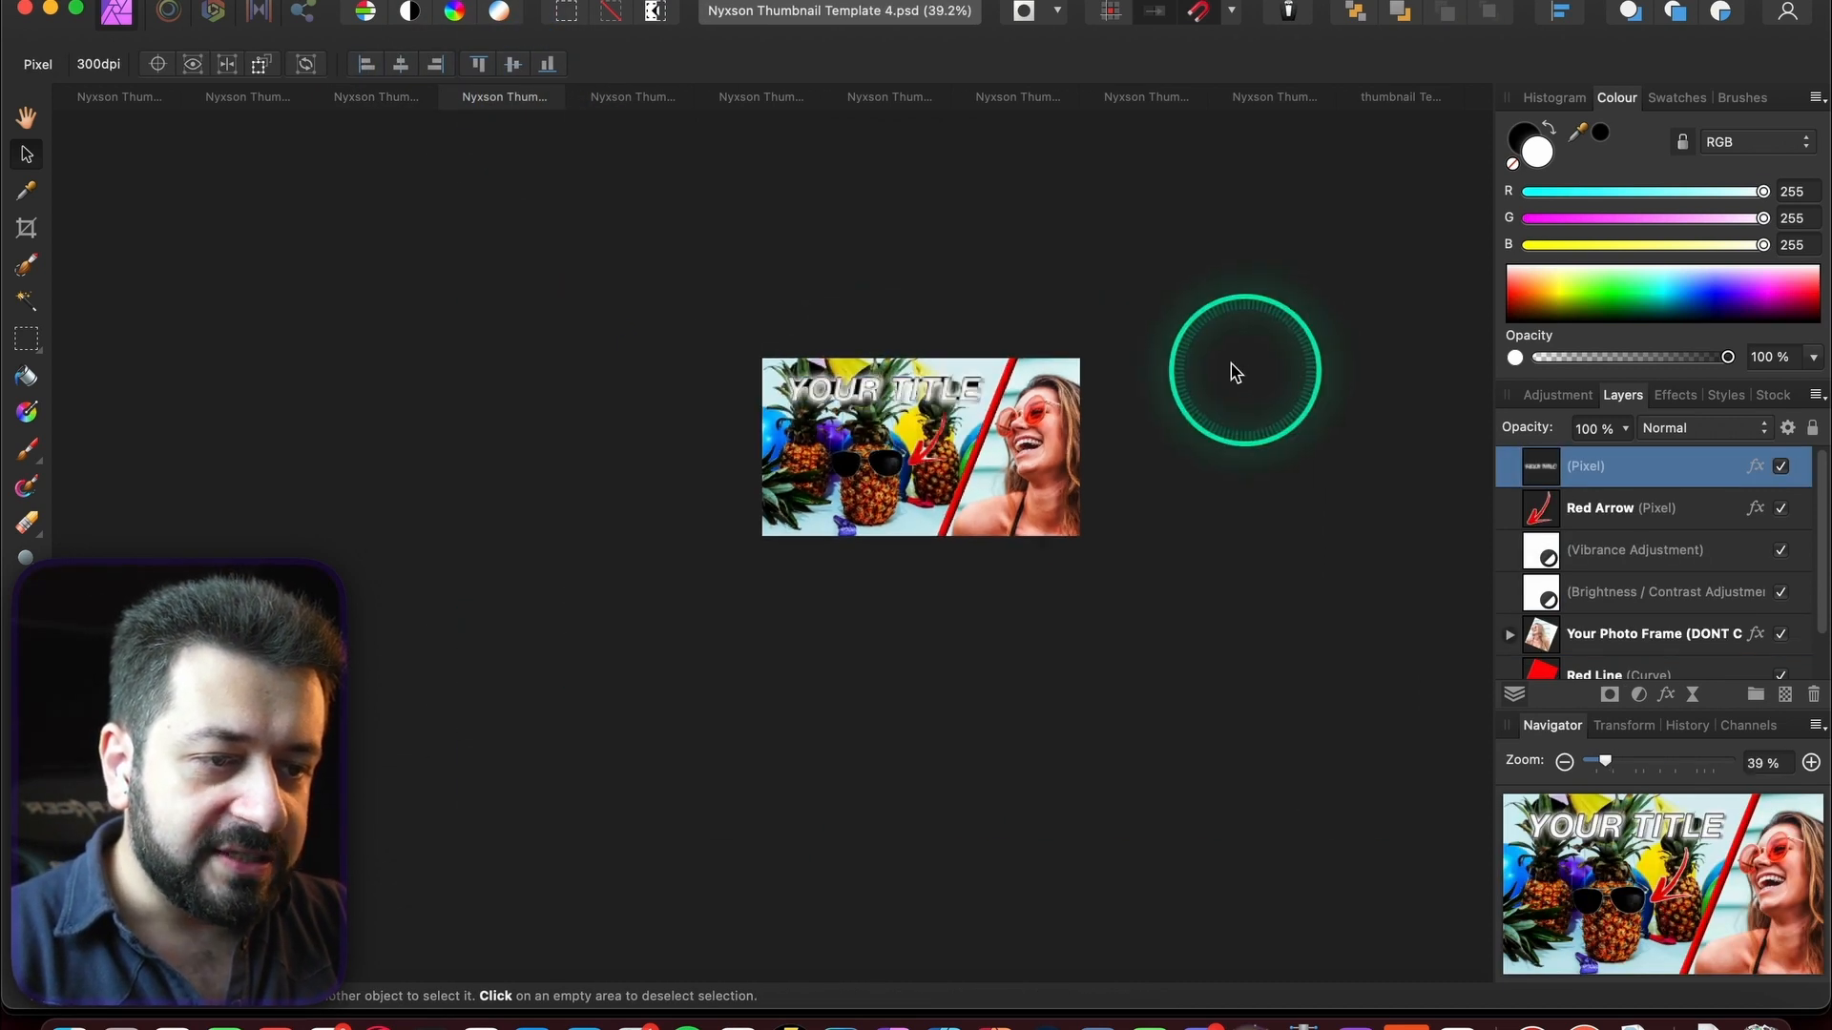
# - Review the Dark & Moody, COMPARISON, PRODUCT REVIEW and WHICH IS THE BEST?! templates
pyautogui.click(658, 99)
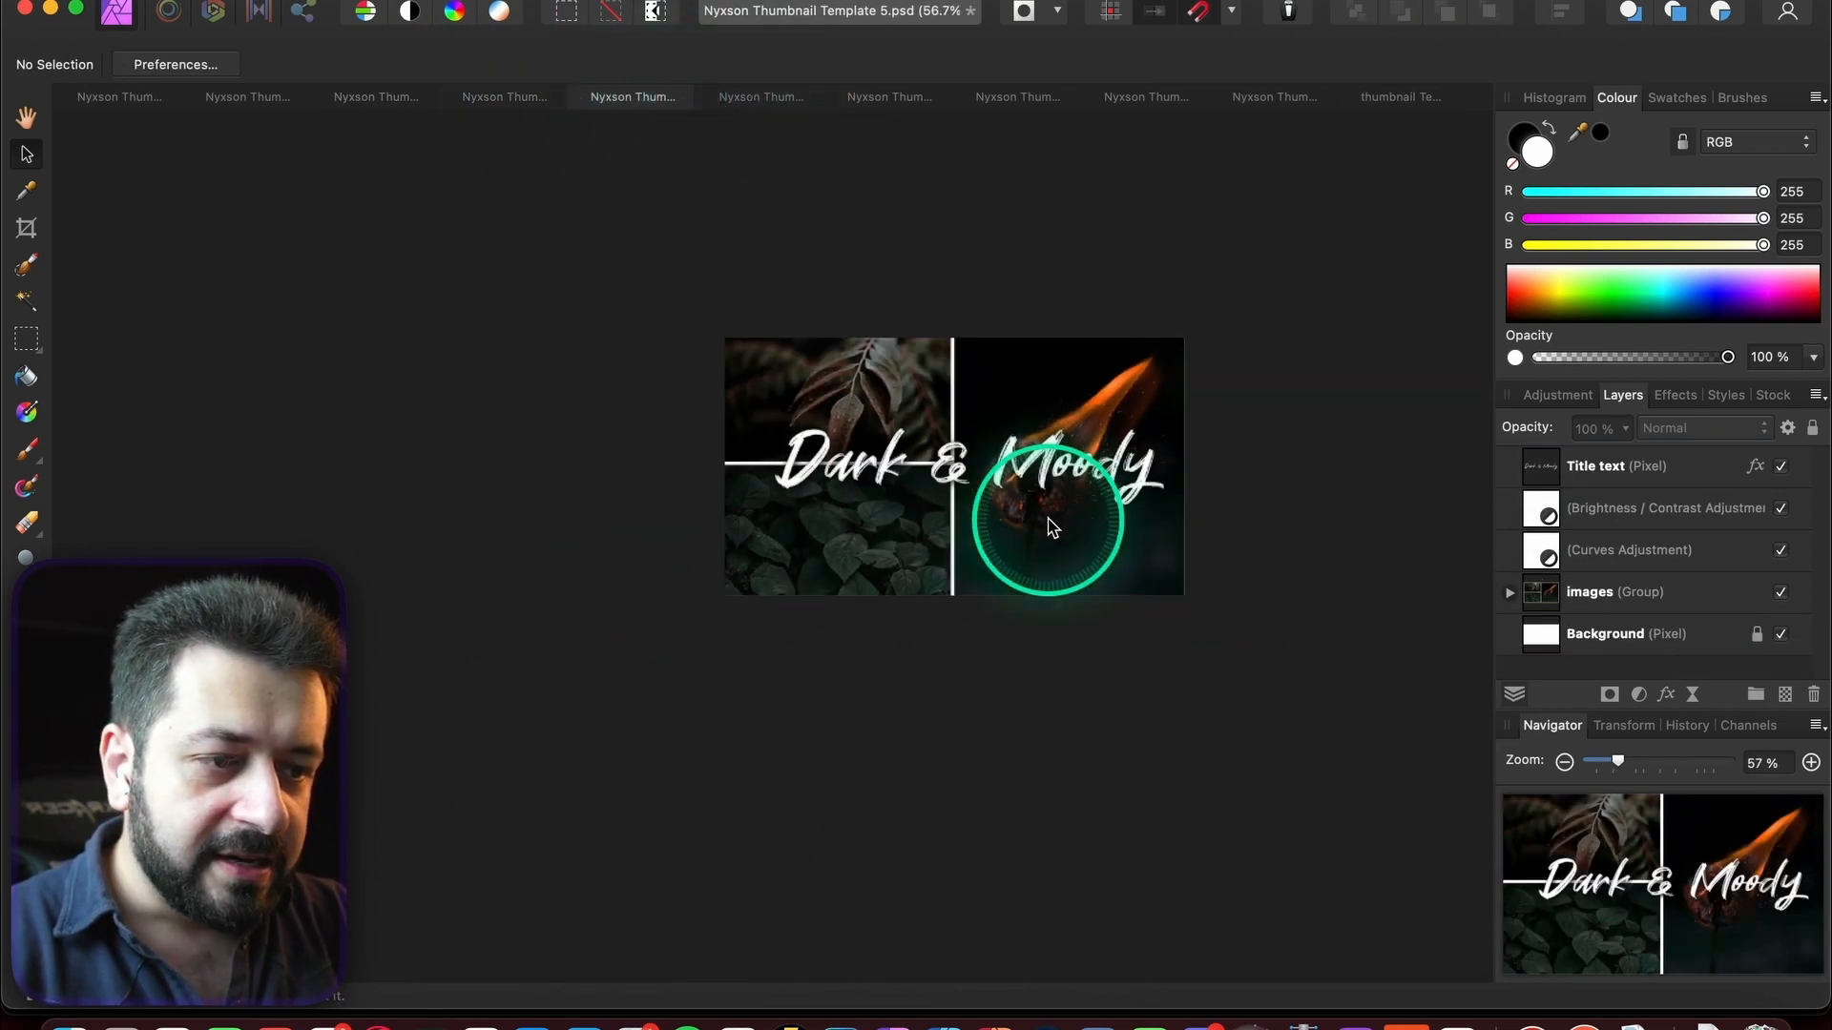
pyautogui.hscroll(2, 1047, 519)
pyautogui.scroll(1, 1047, 519)
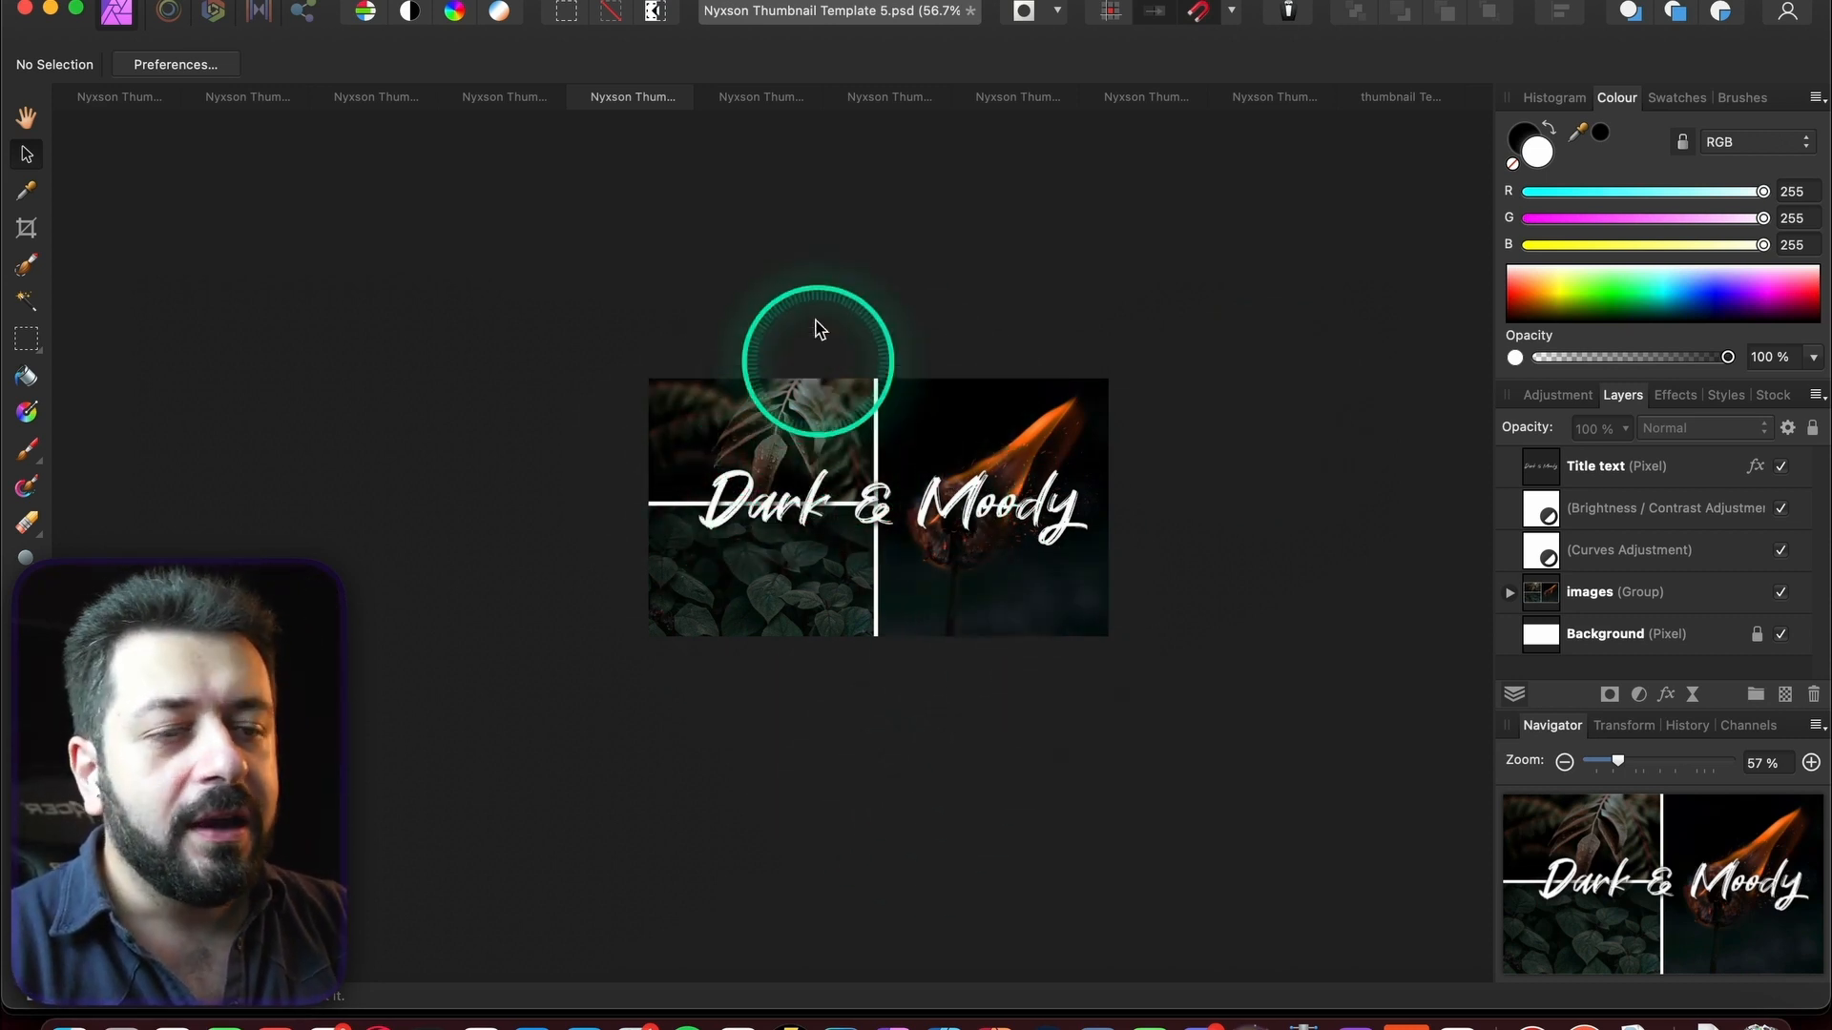
pyautogui.click(764, 96)
pyautogui.scroll(-5, 882, 198)
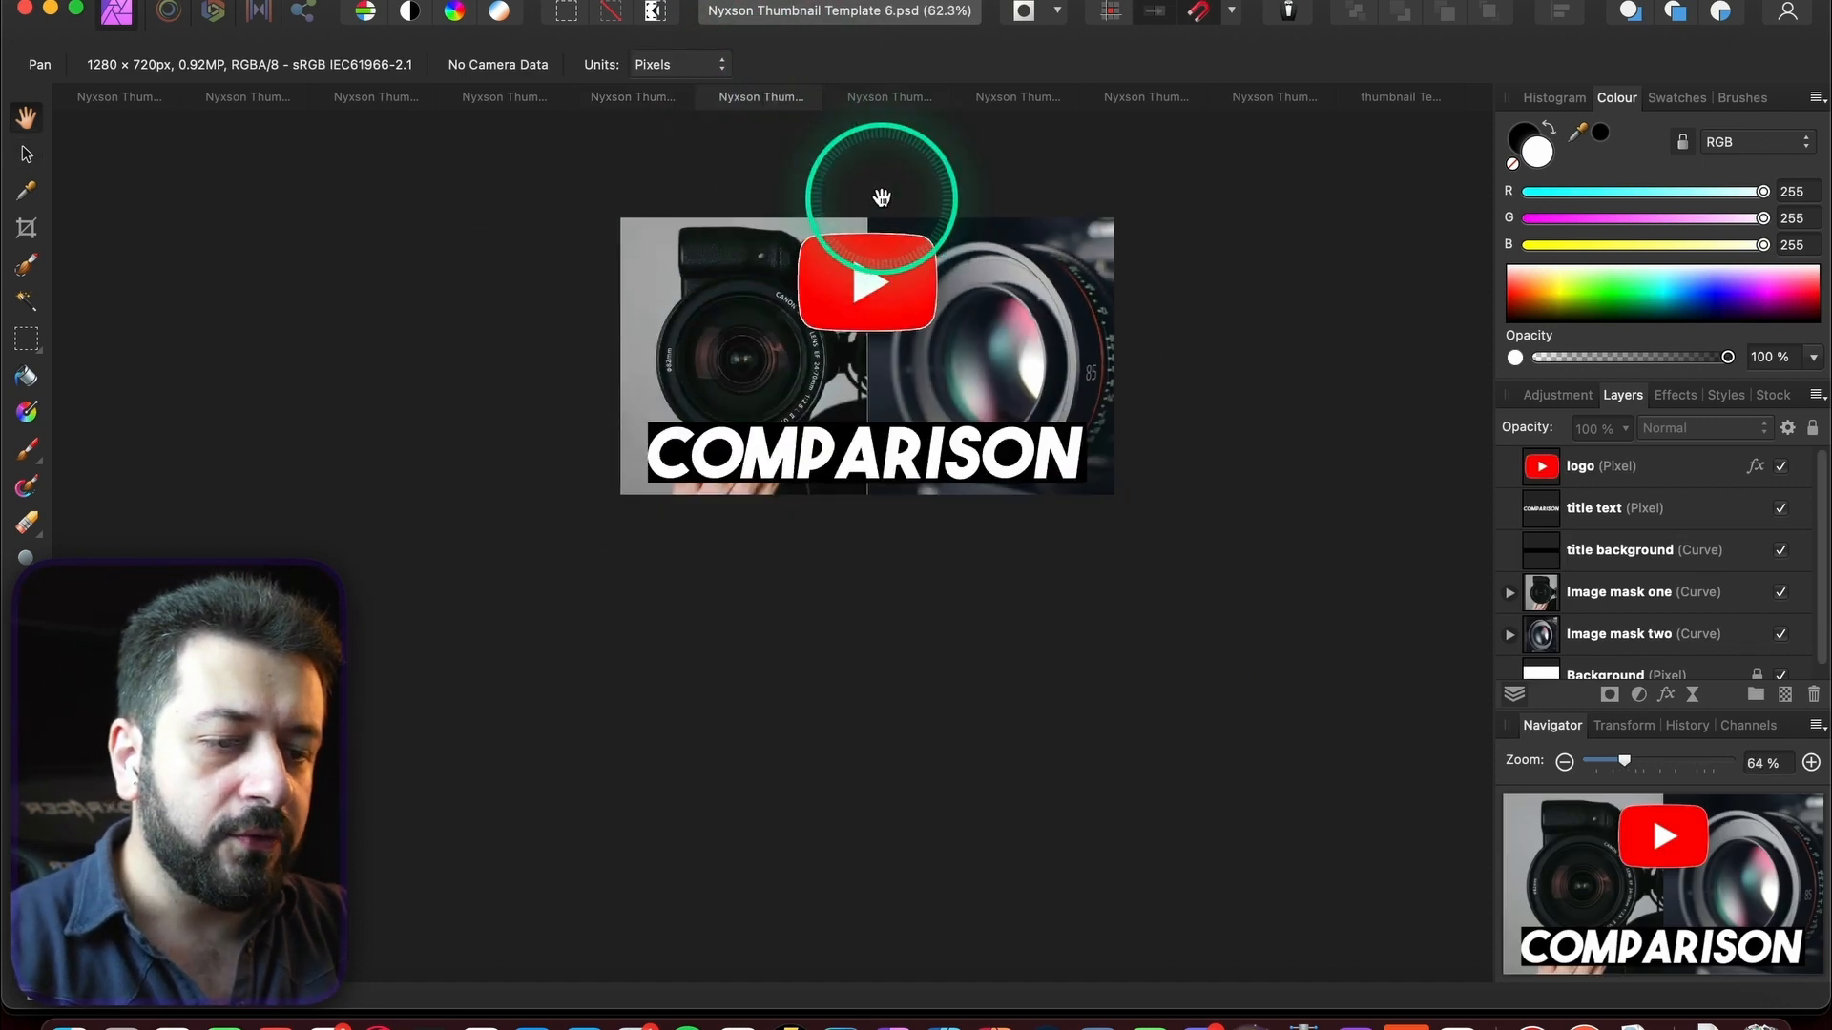
pyautogui.scroll(2, 830, 324)
pyautogui.click(892, 97)
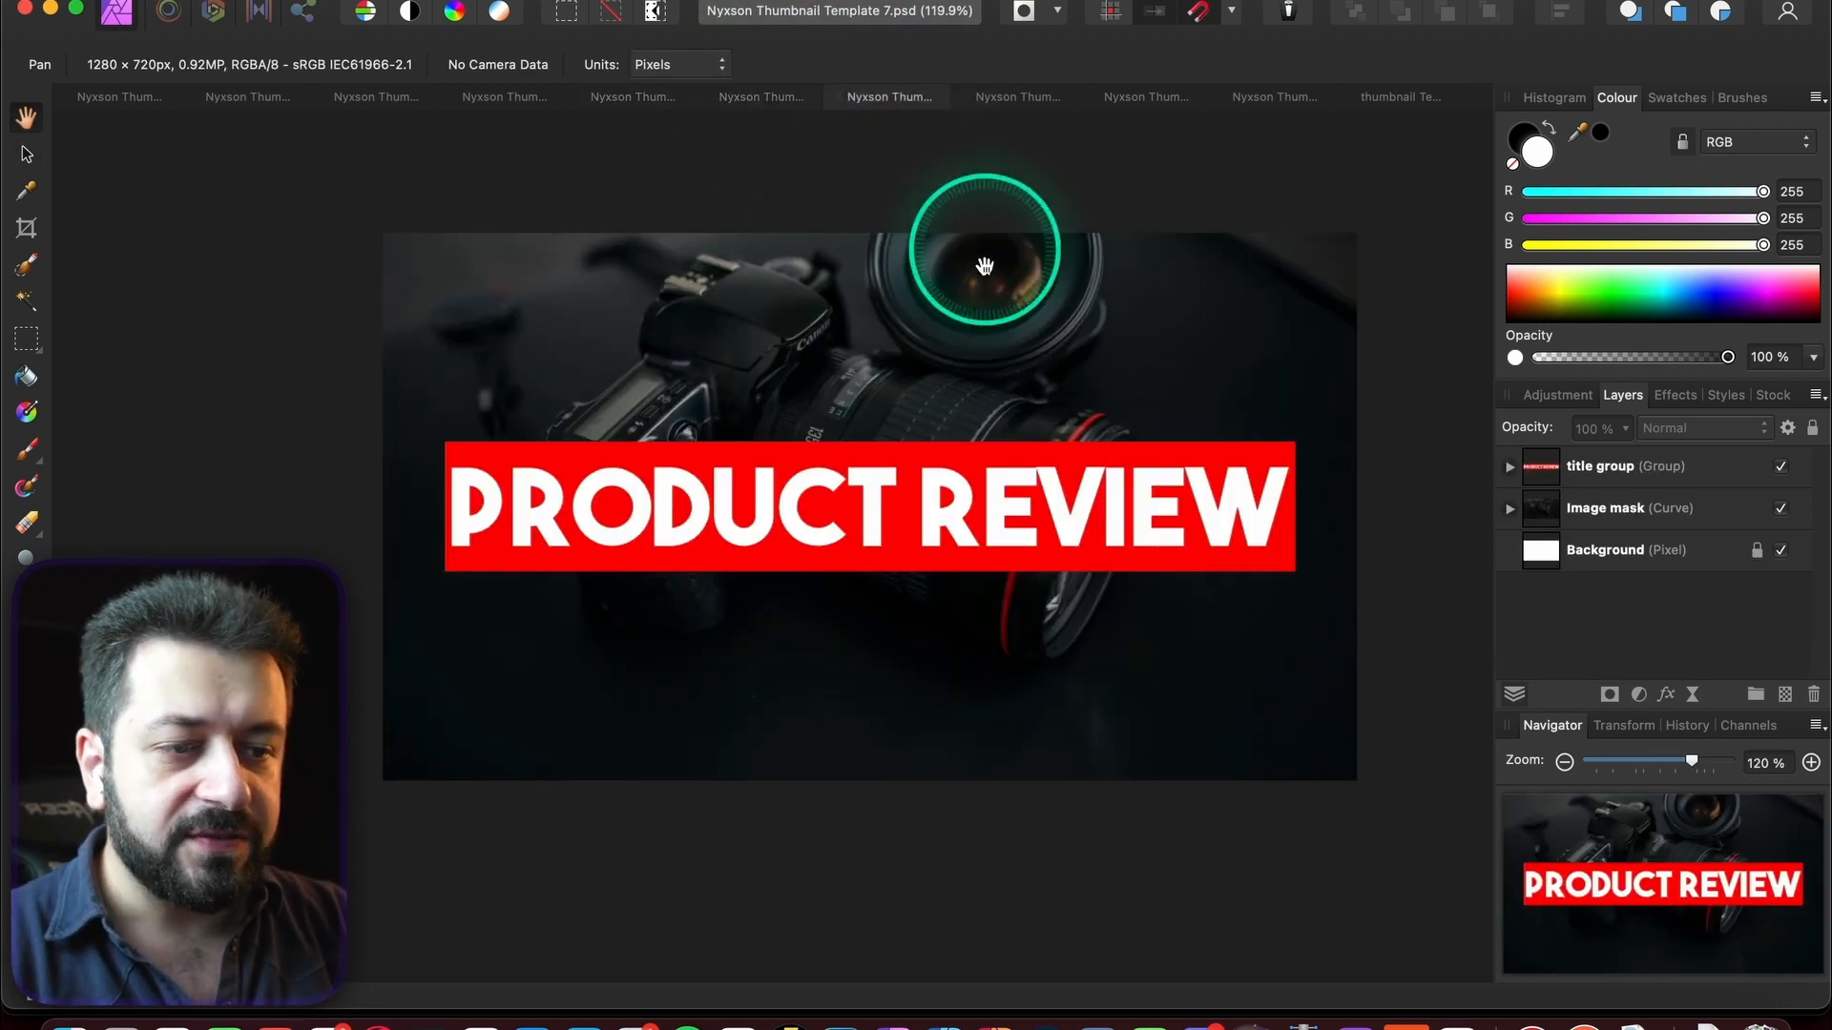
pyautogui.scroll(-3, 985, 307)
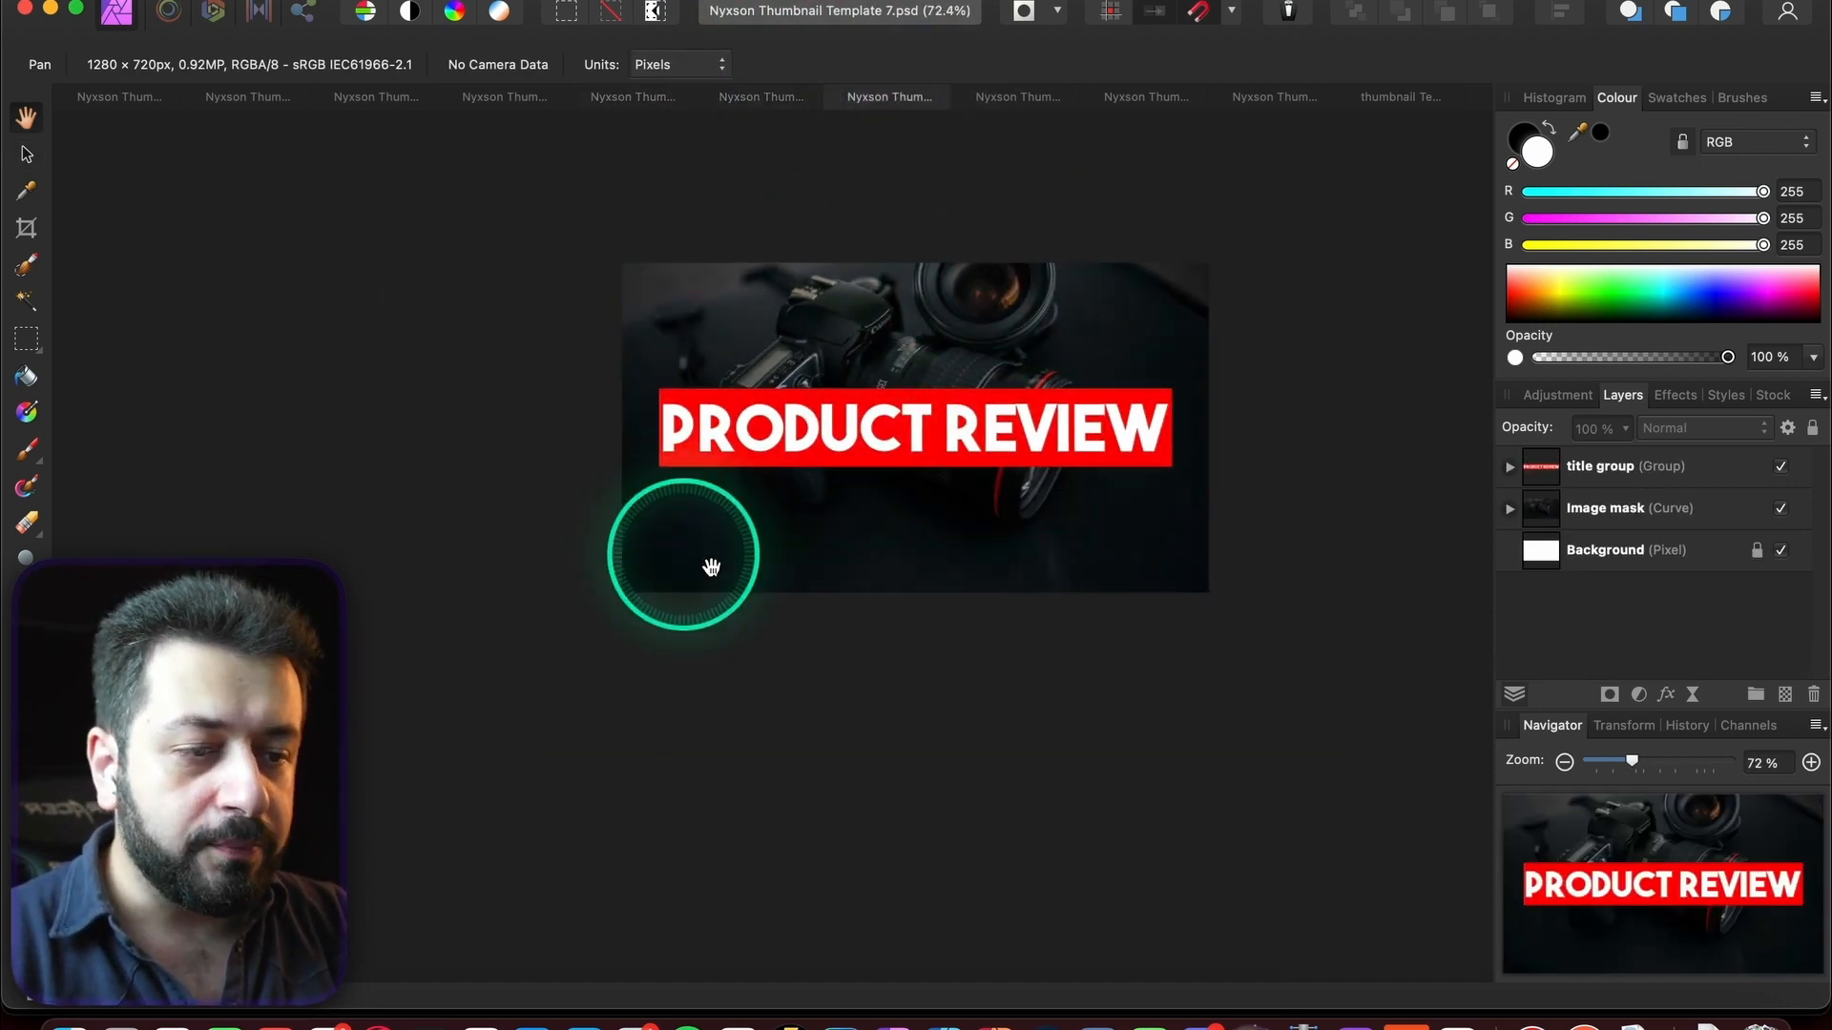
pyautogui.scroll(-4, 805, 572)
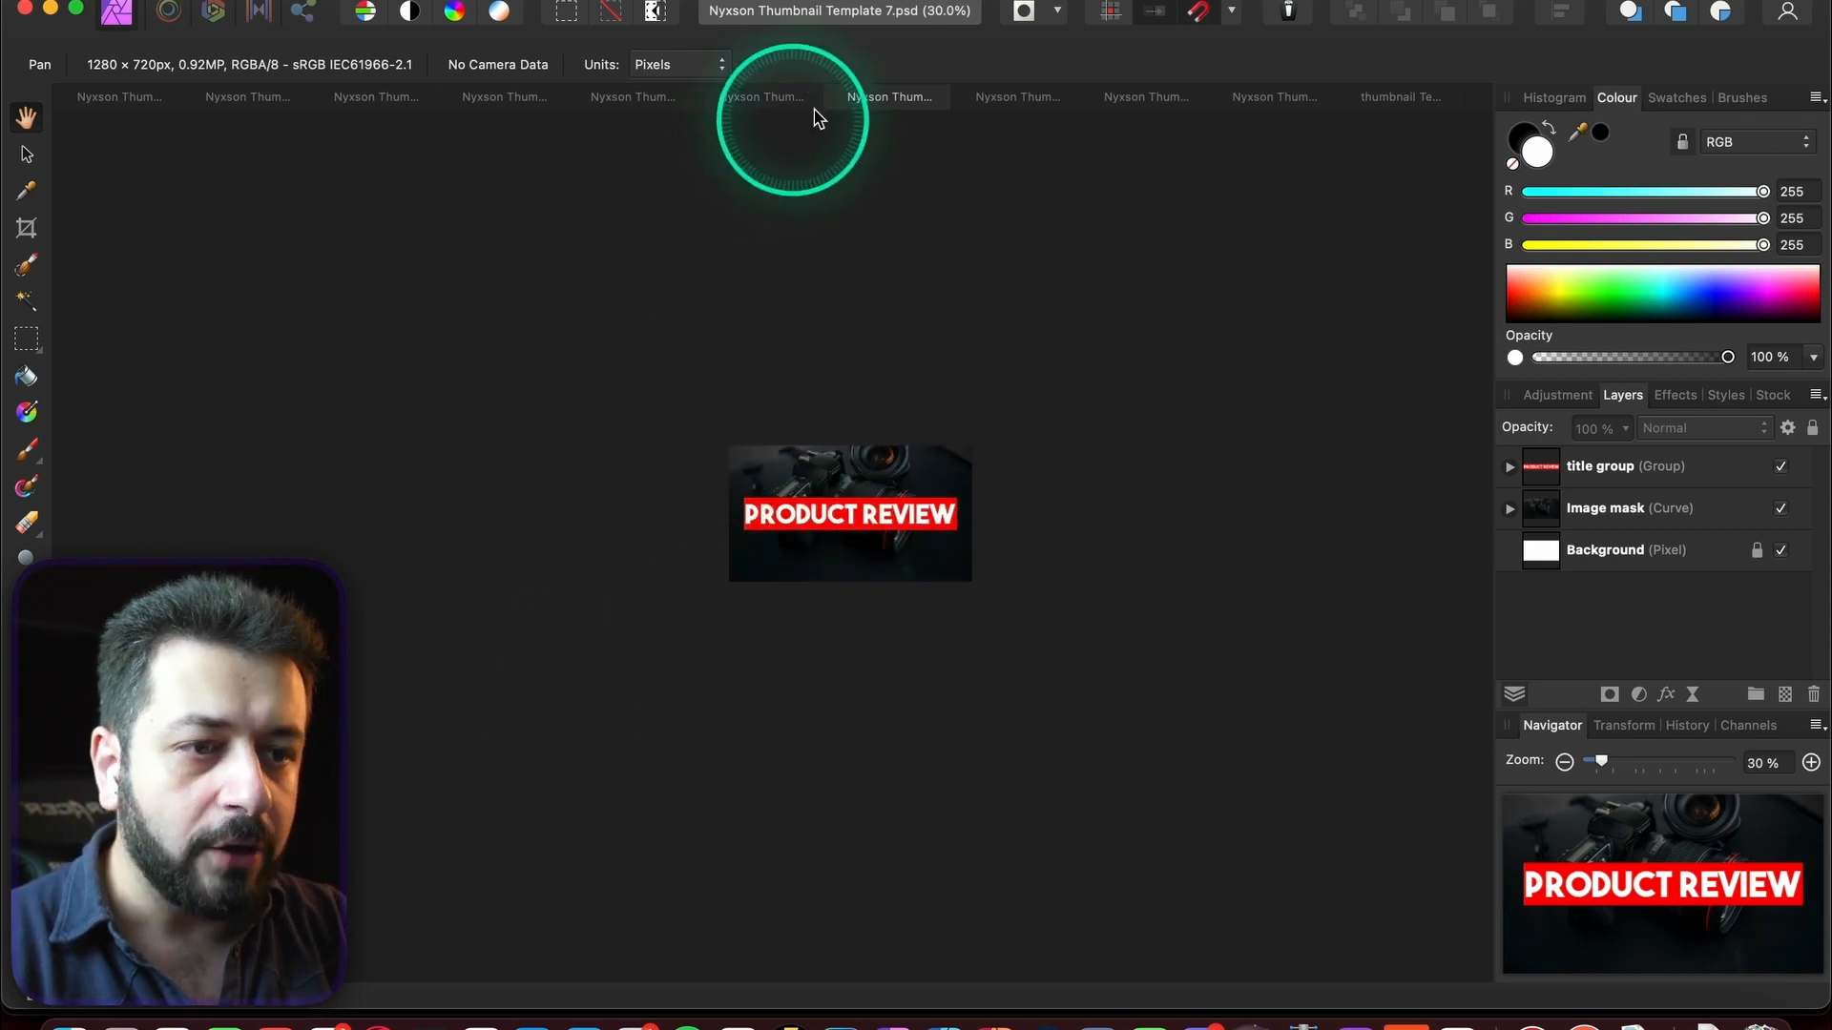
pyautogui.click(1014, 96)
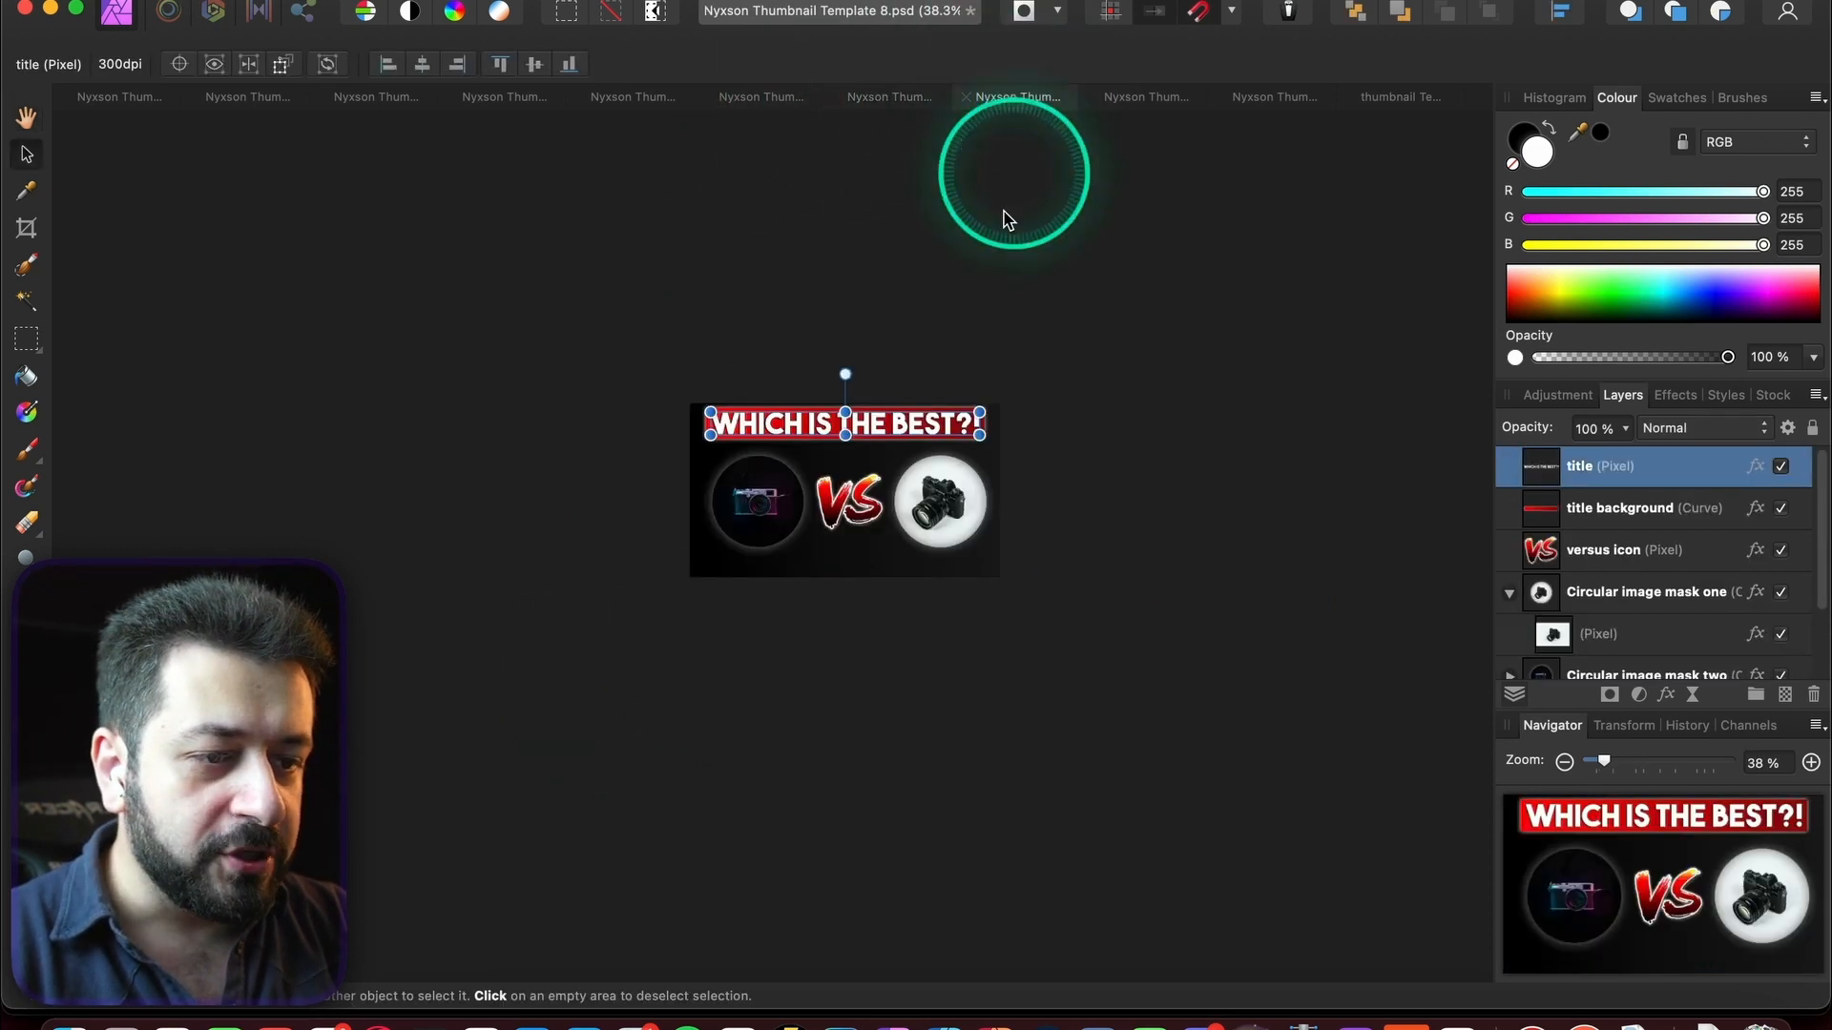
# - Check Template 9, EDITING STRUGGLES RESOLVED and EDIT FASTER BETTER, ending on Template 1's EDIT FASTER design
pyautogui.click(1147, 95)
pyautogui.press('h')
pyautogui.scroll(-5, 992, 430)
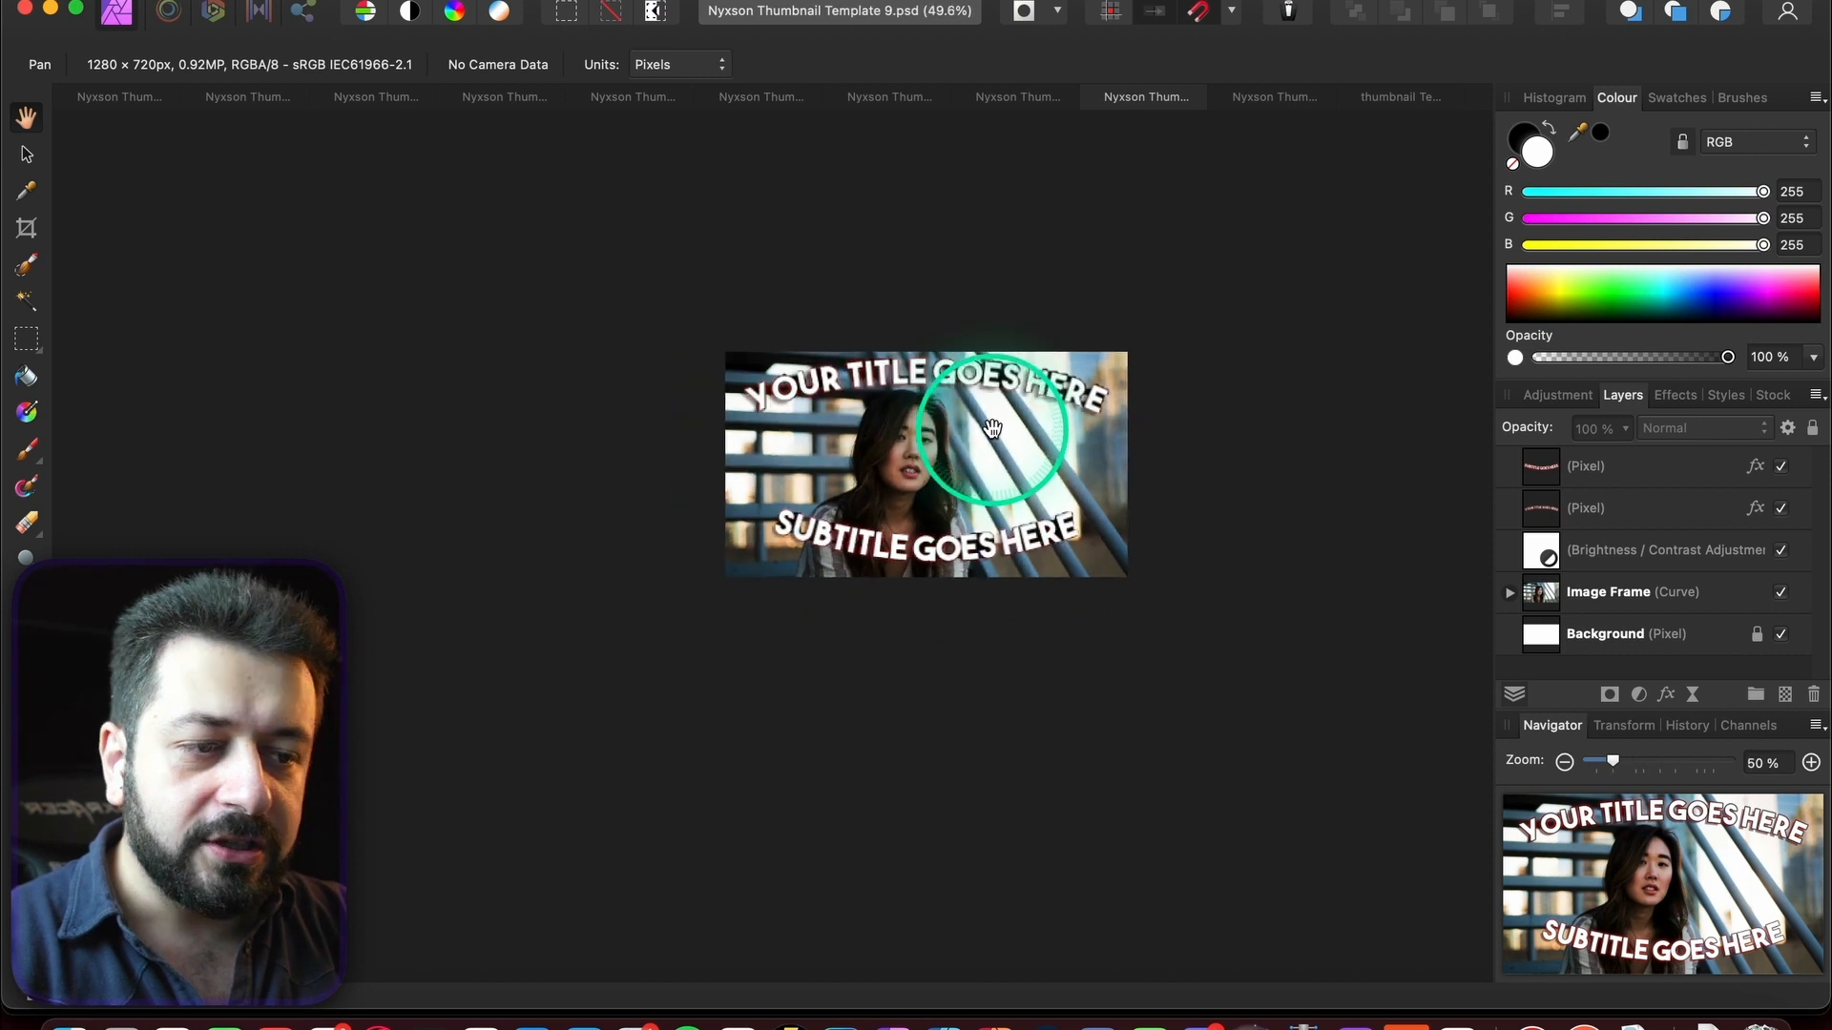
pyautogui.click(1275, 96)
pyautogui.press('v')
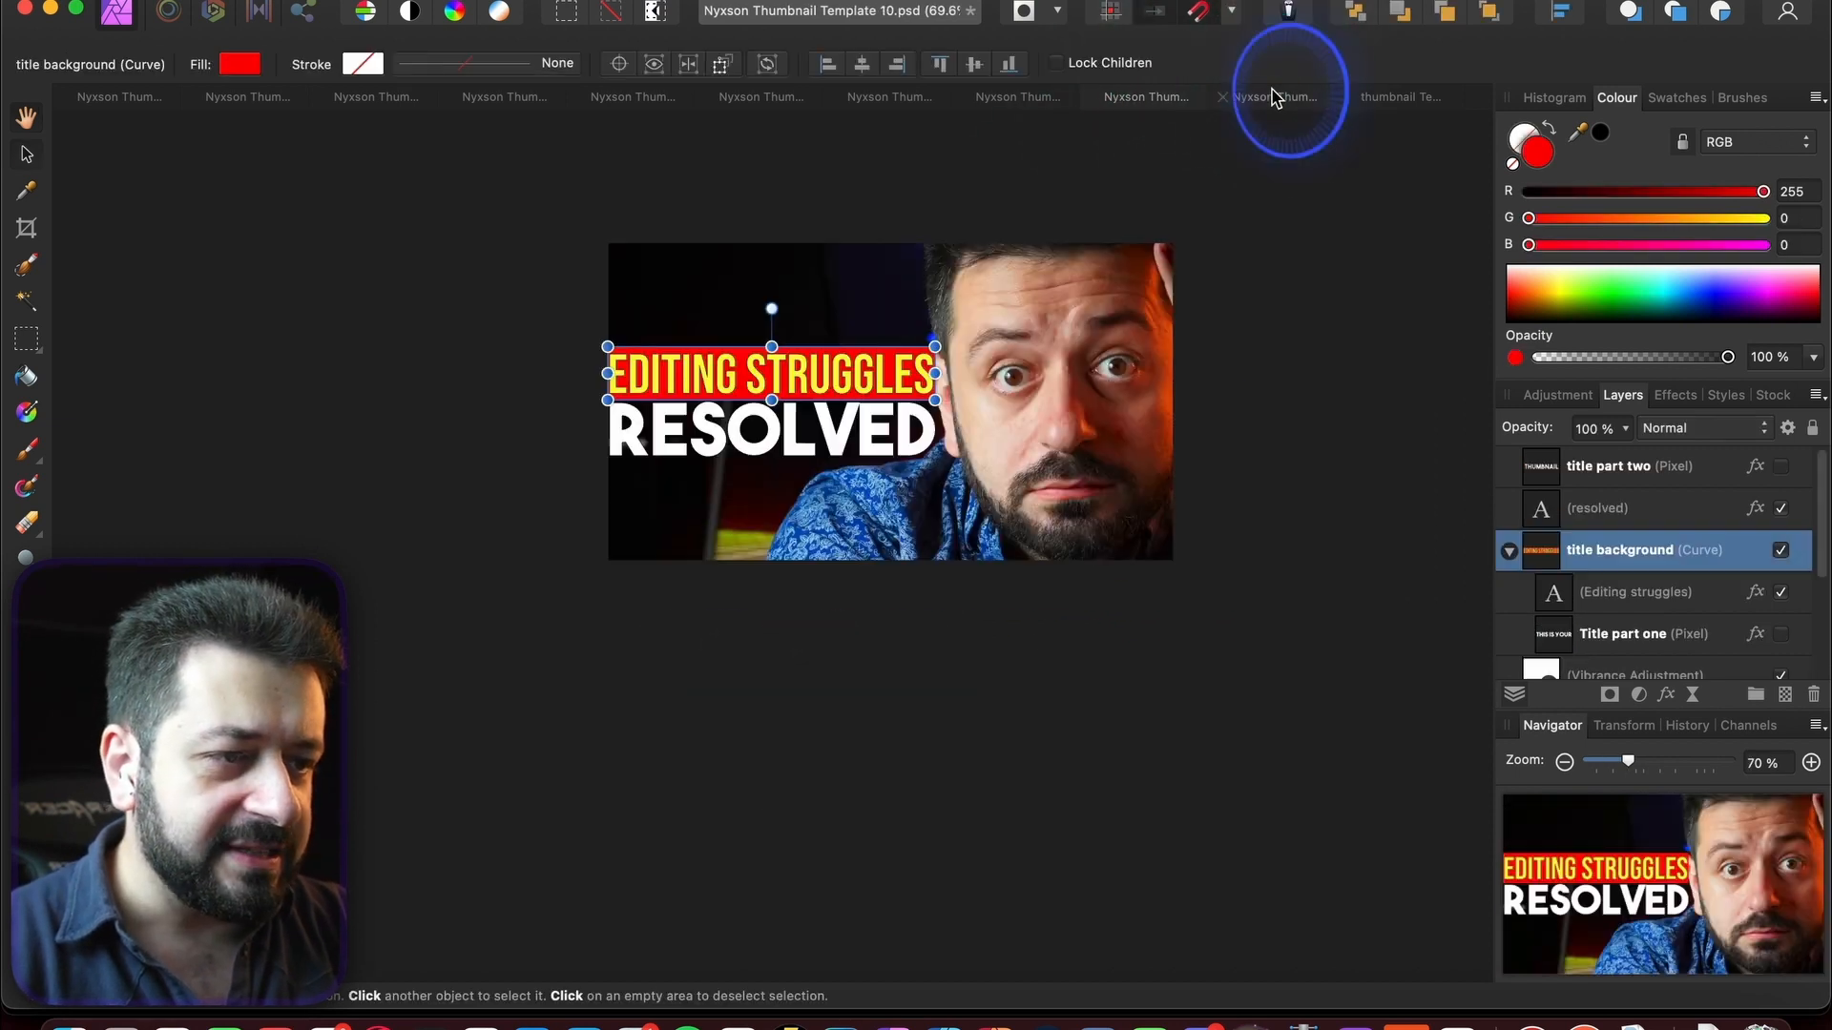
pyautogui.click(852, 706)
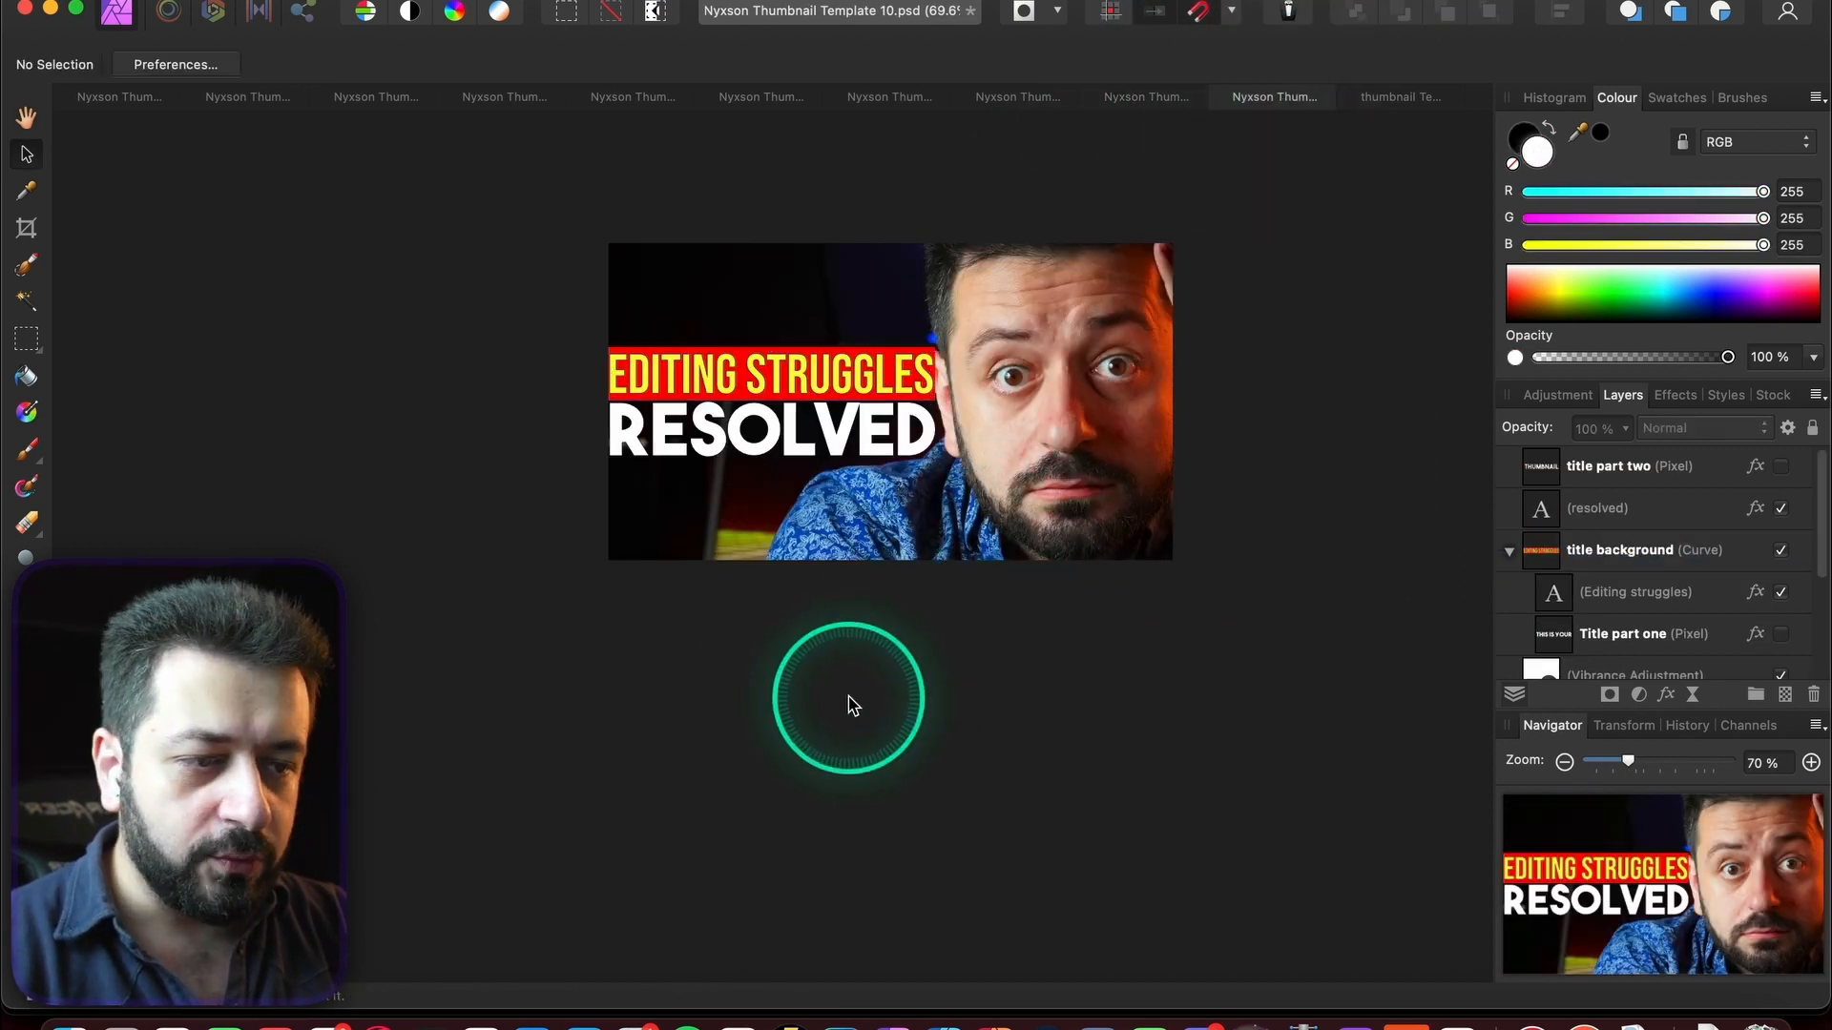
pyautogui.click(1404, 96)
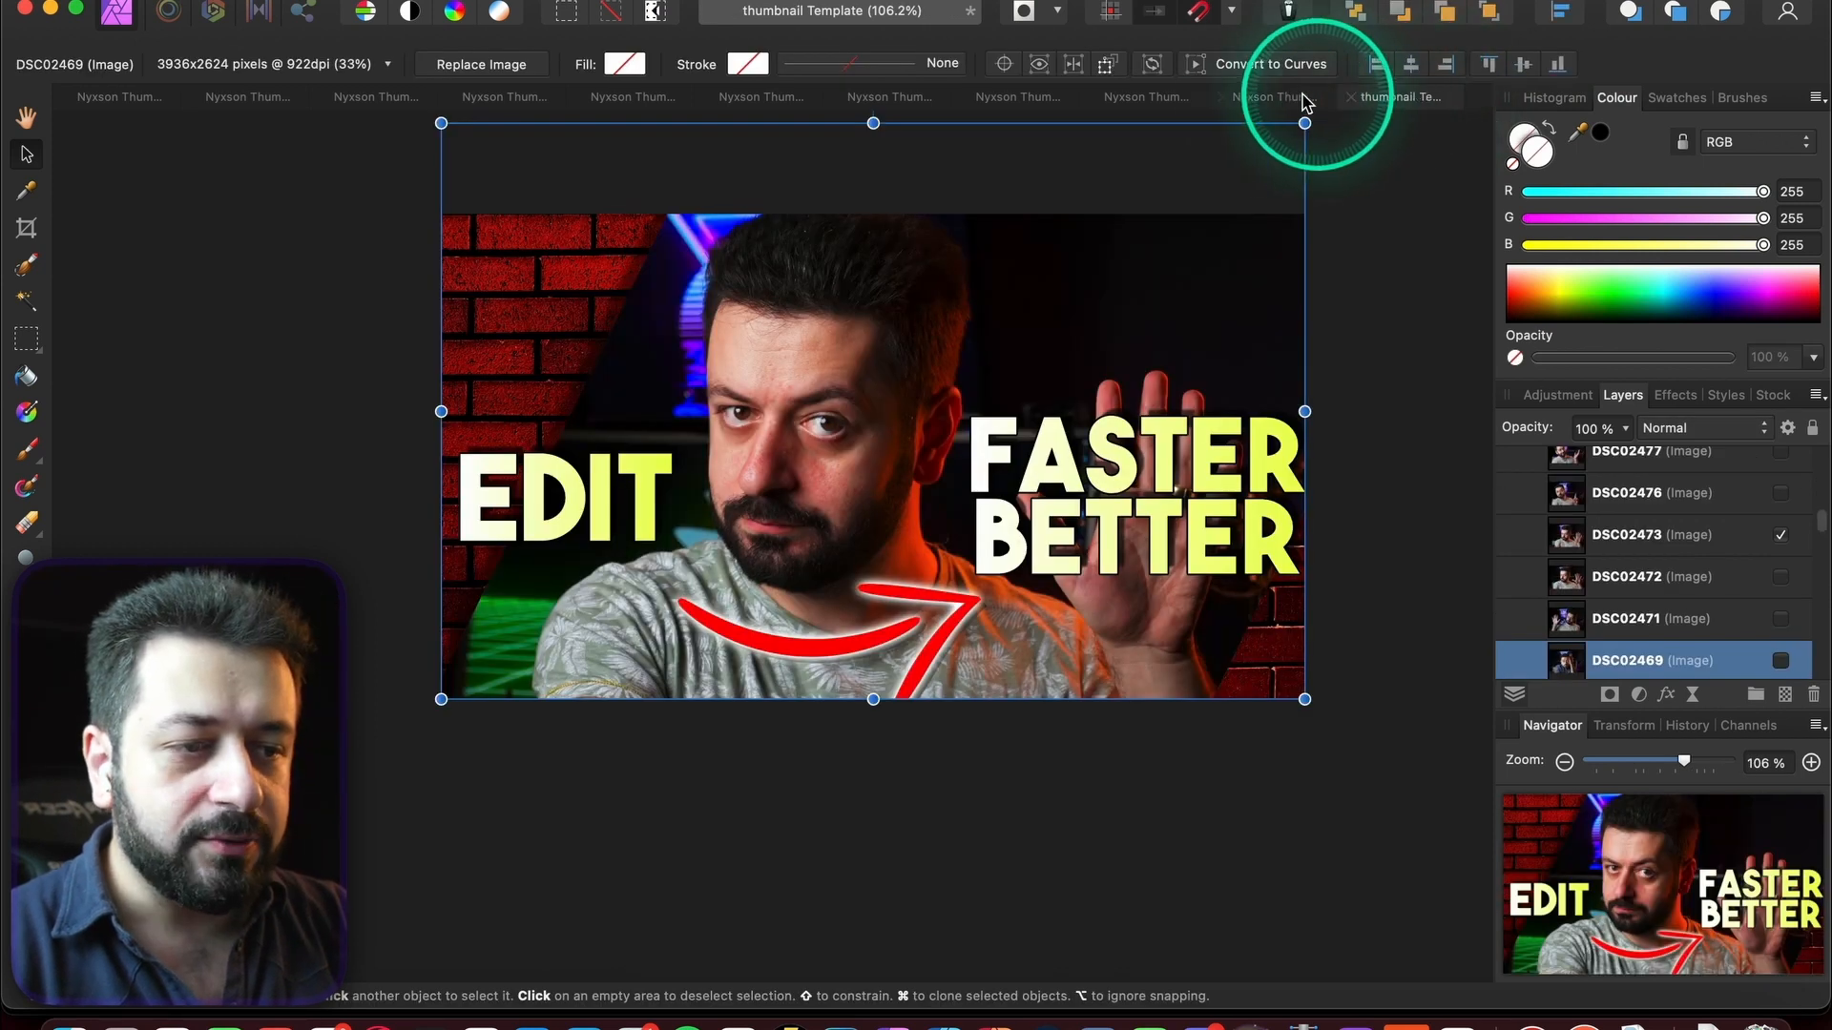
pyautogui.click(1281, 98)
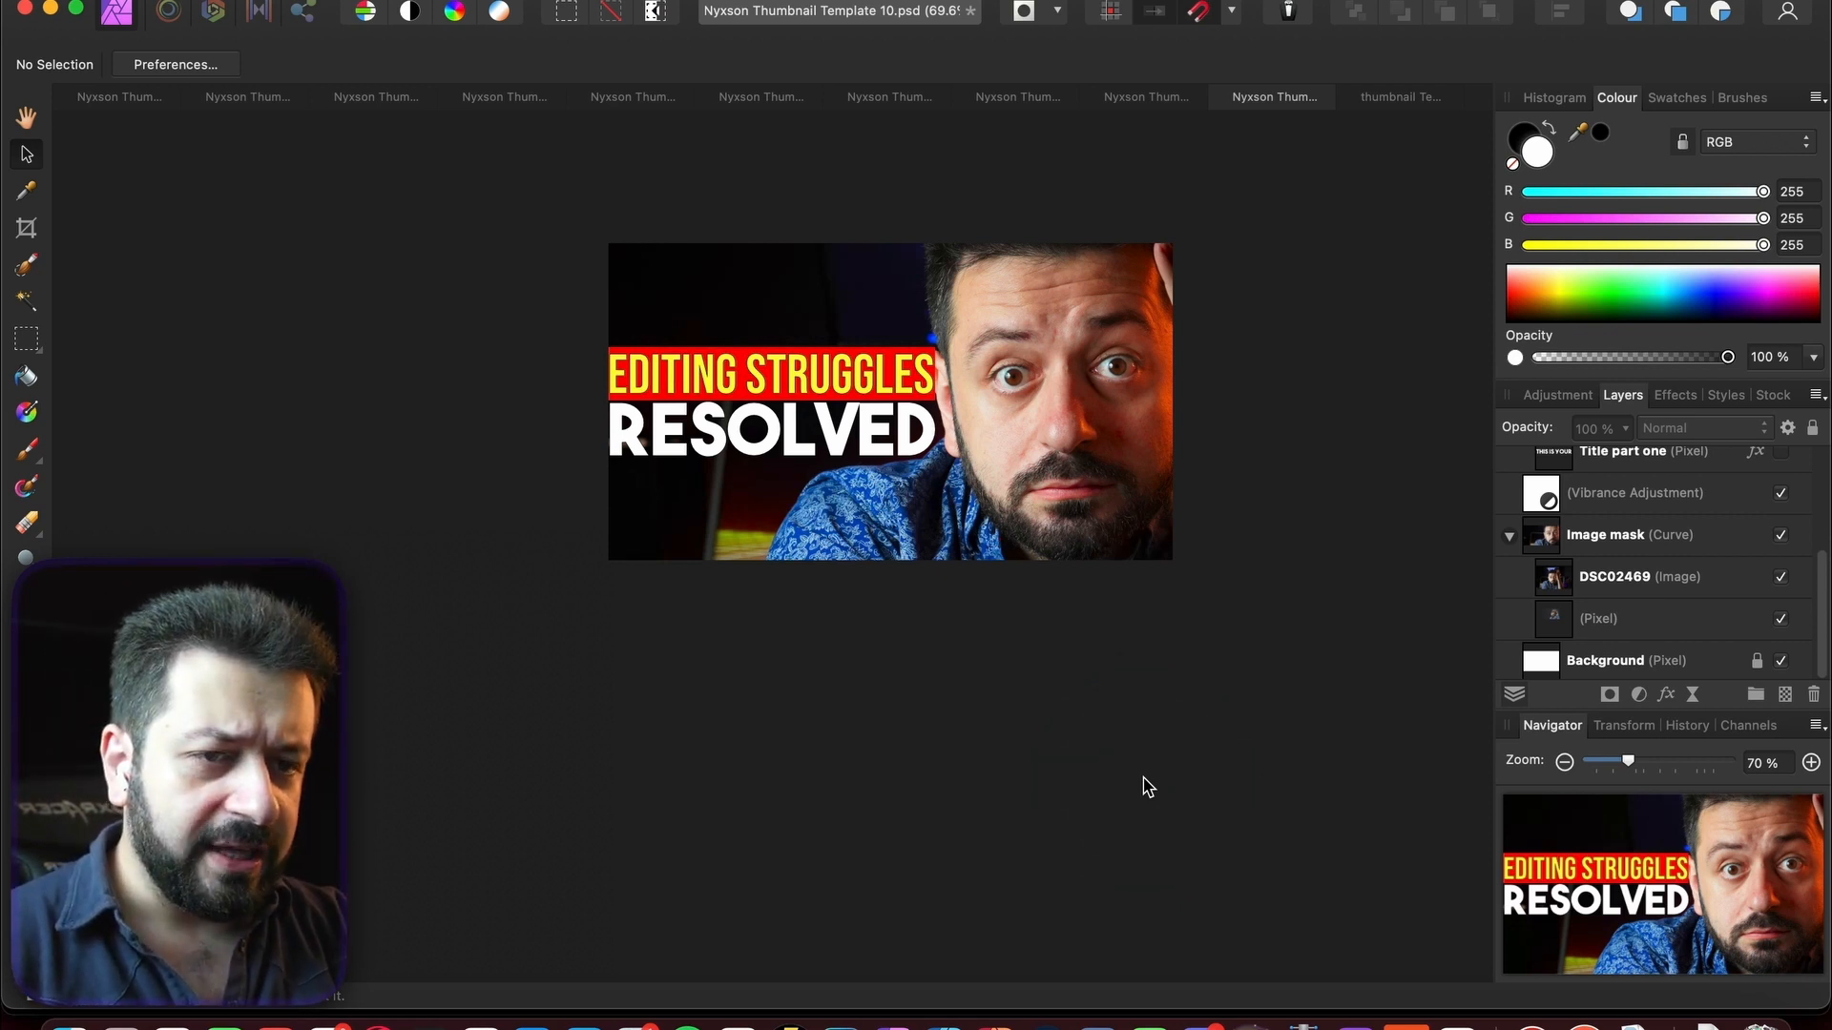
pyautogui.click(129, 99)
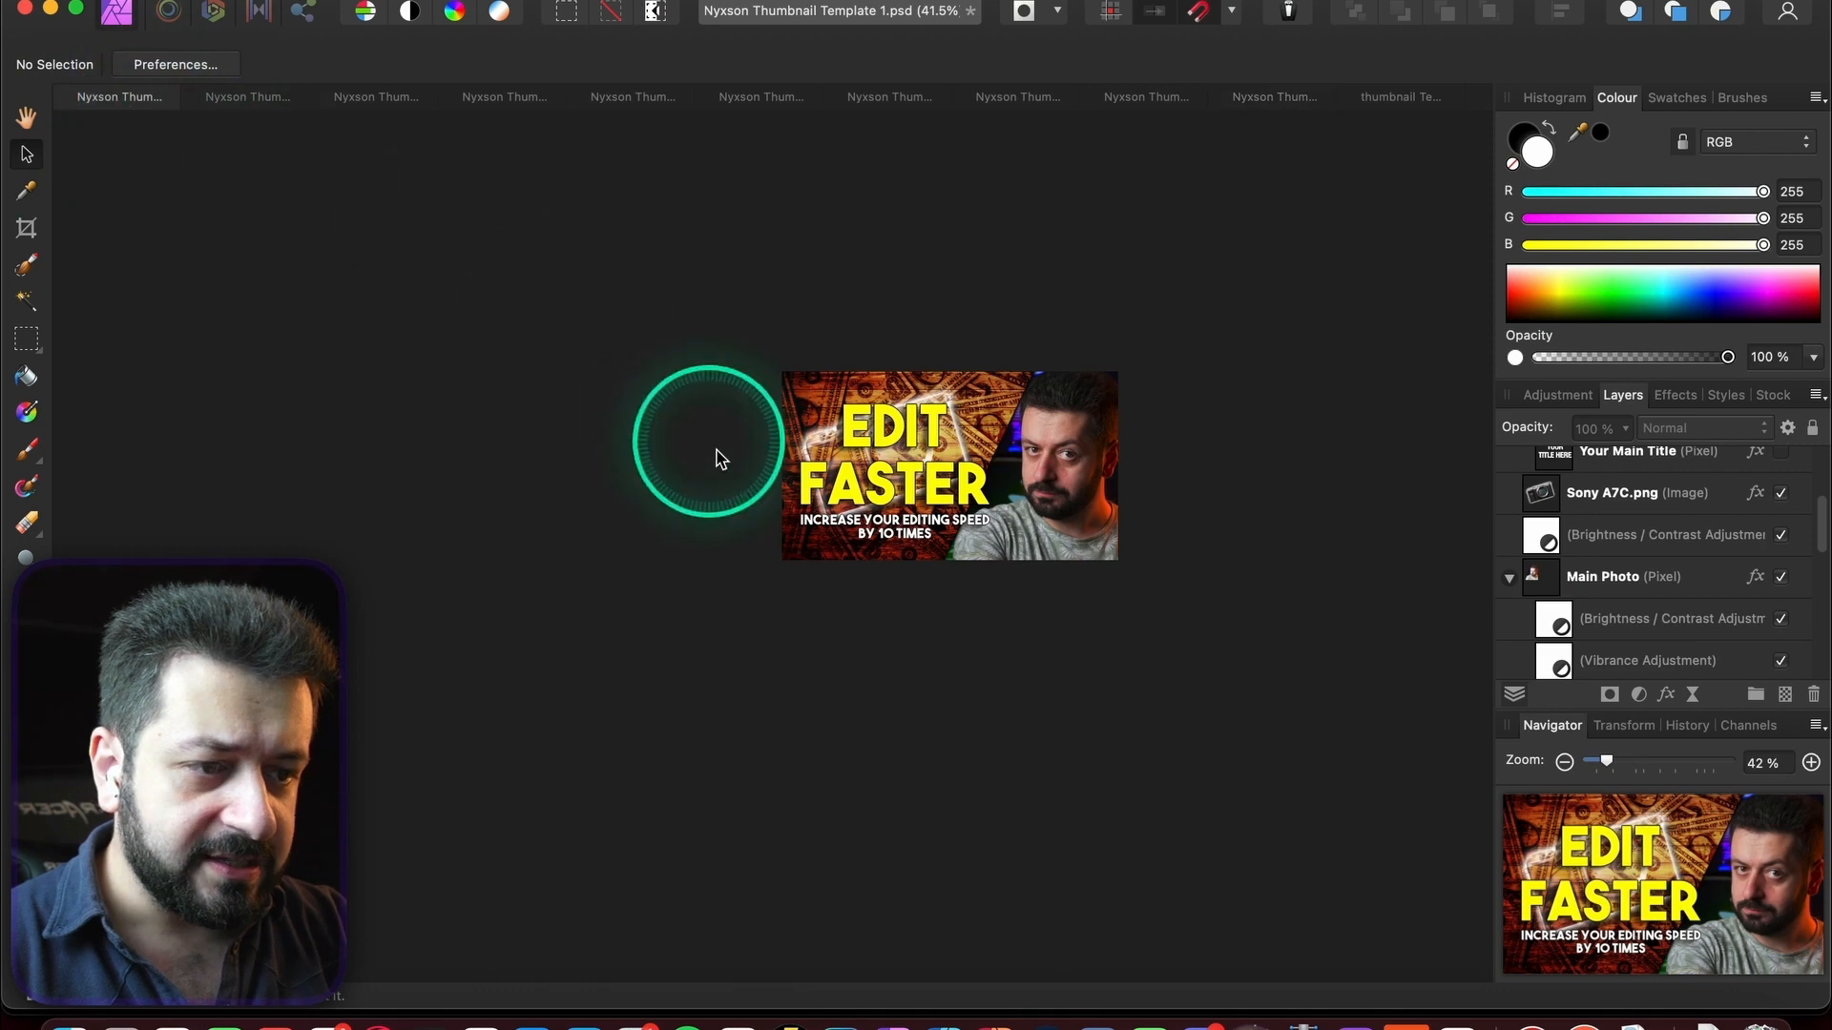